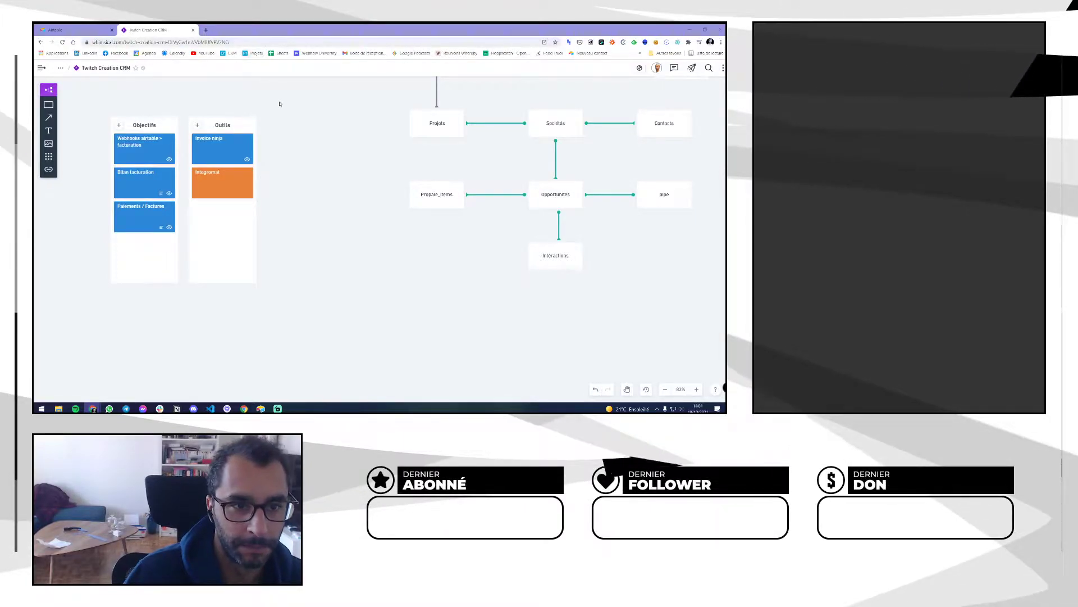
Open the CRM Twitch base and browse its Sociétés, Interactions, Opportunités and Propale_items tables
click(95, 30)
click(323, 106)
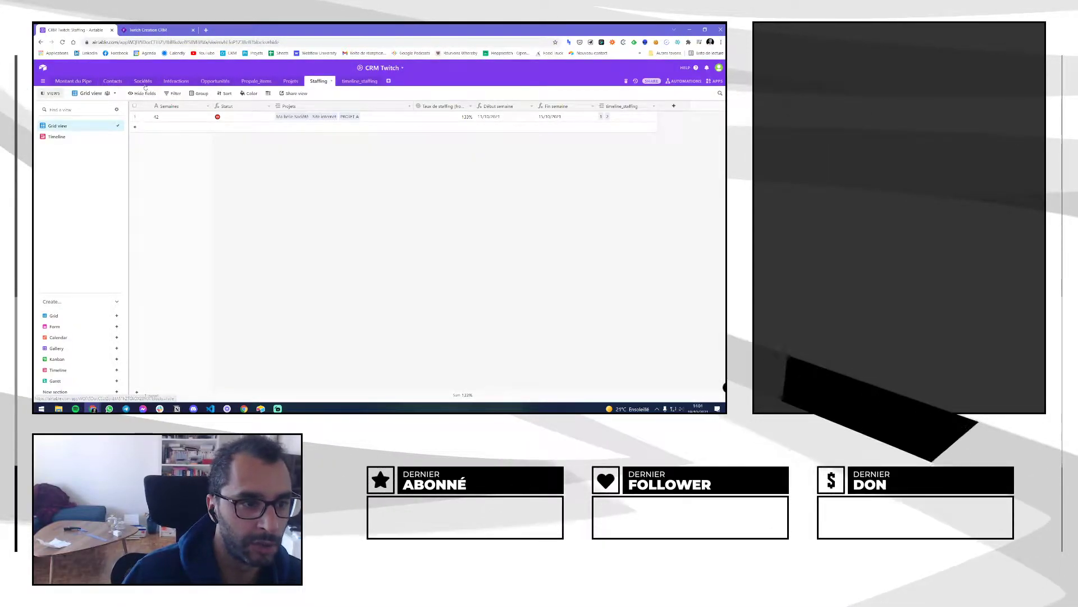
click(143, 80)
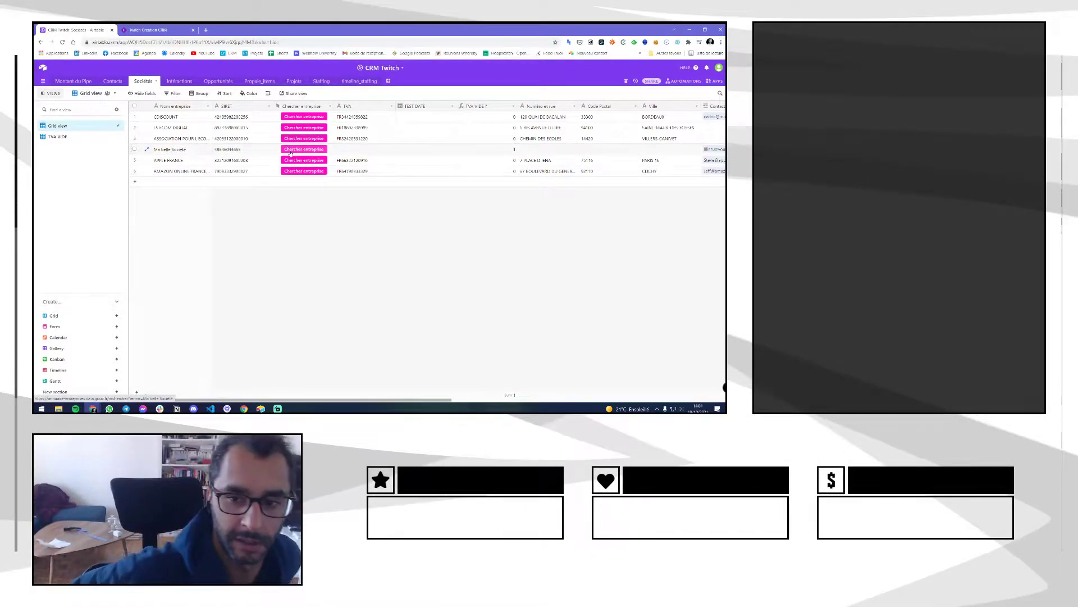
click(177, 81)
click(219, 81)
click(260, 81)
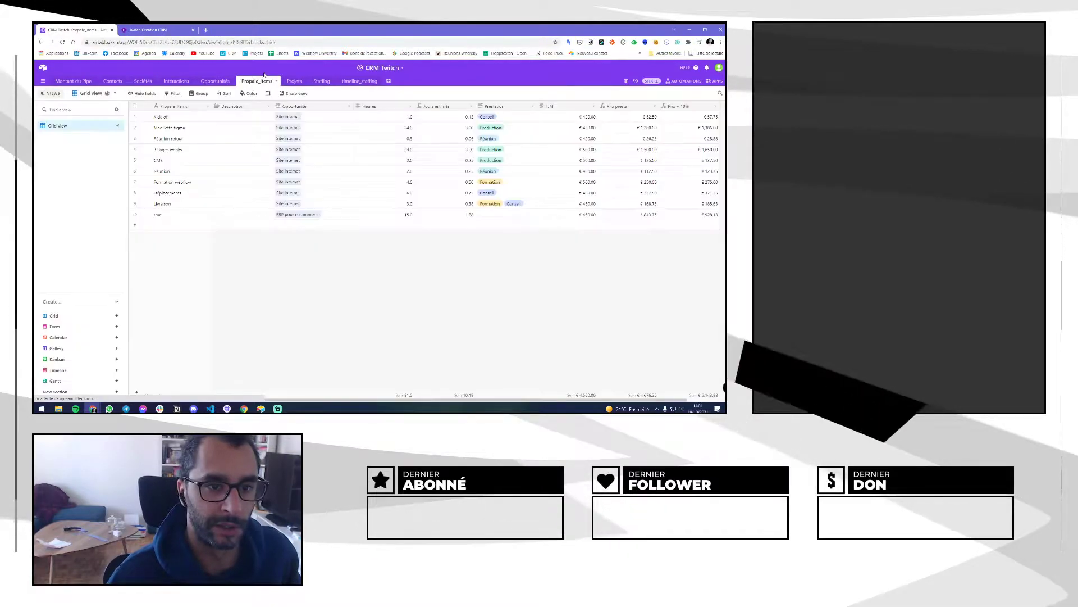
Look through the Projets, Staffing and staffing timeline views, ending on the Opportunités table
click(293, 81)
click(321, 81)
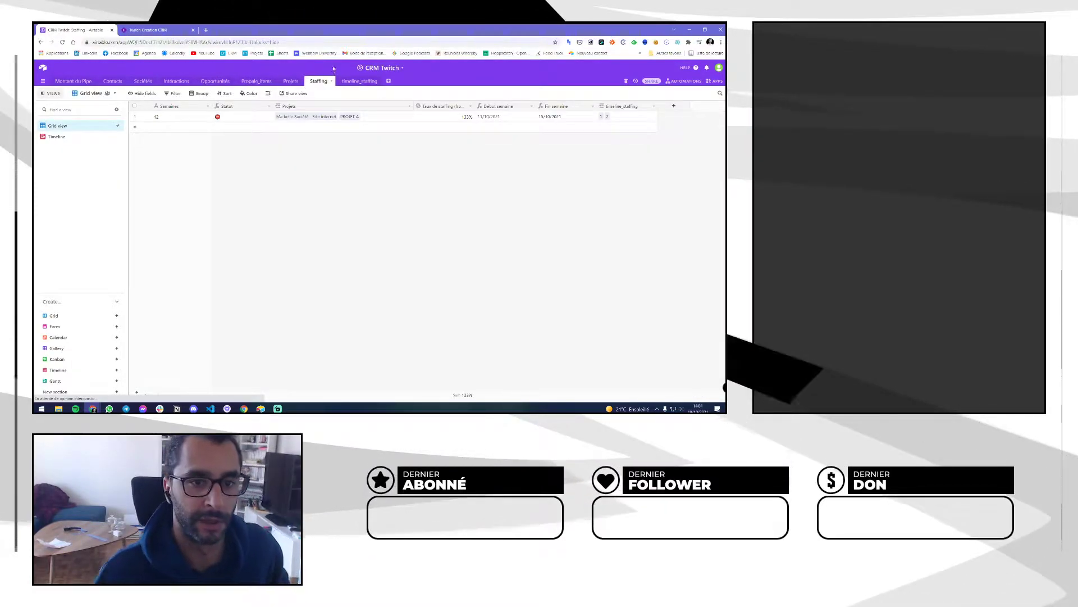
click(358, 81)
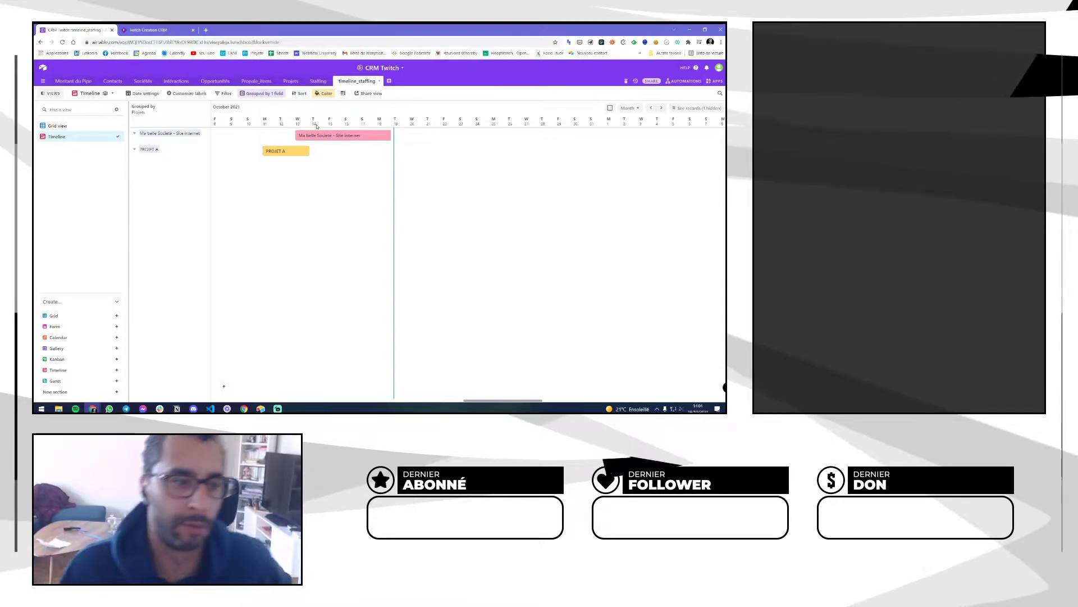
click(291, 81)
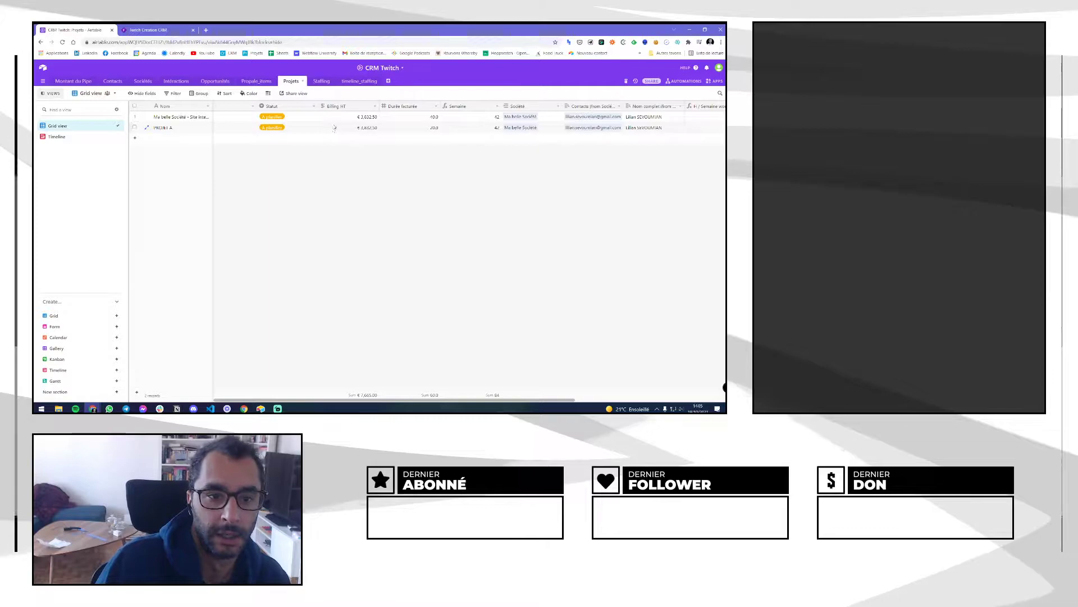
click(223, 83)
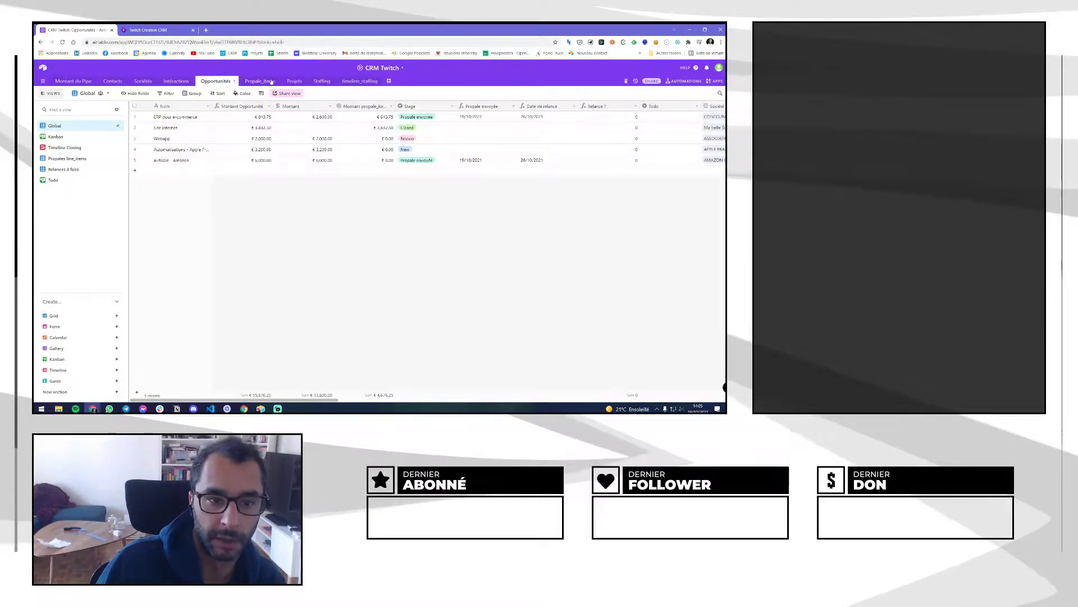
In the Projets table, inspect the Taux de staffing formula field and cancel without changes
click(294, 82)
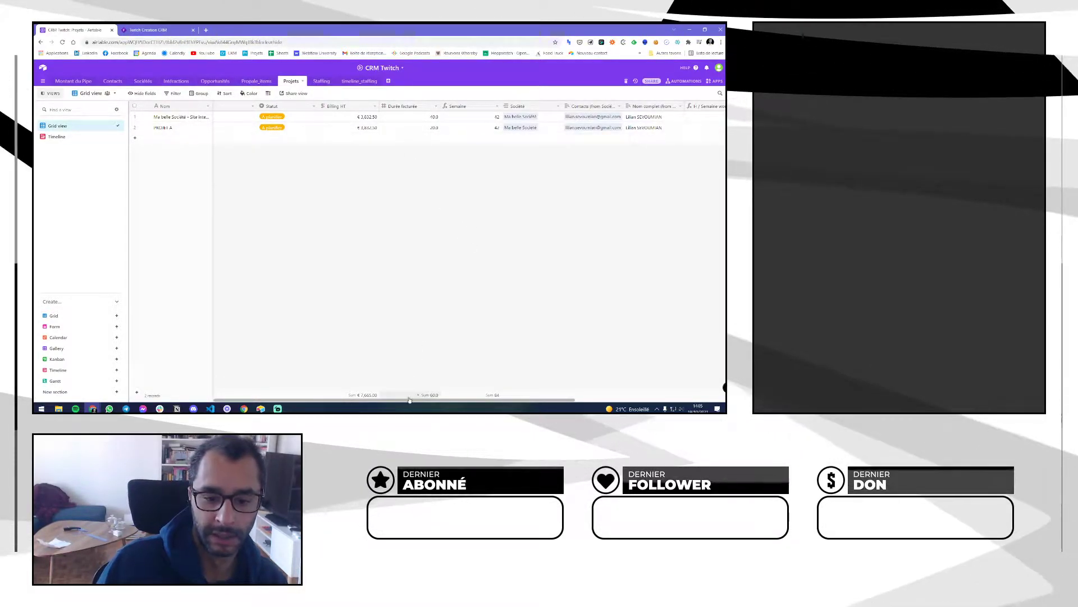
drag(407, 400, 527, 402)
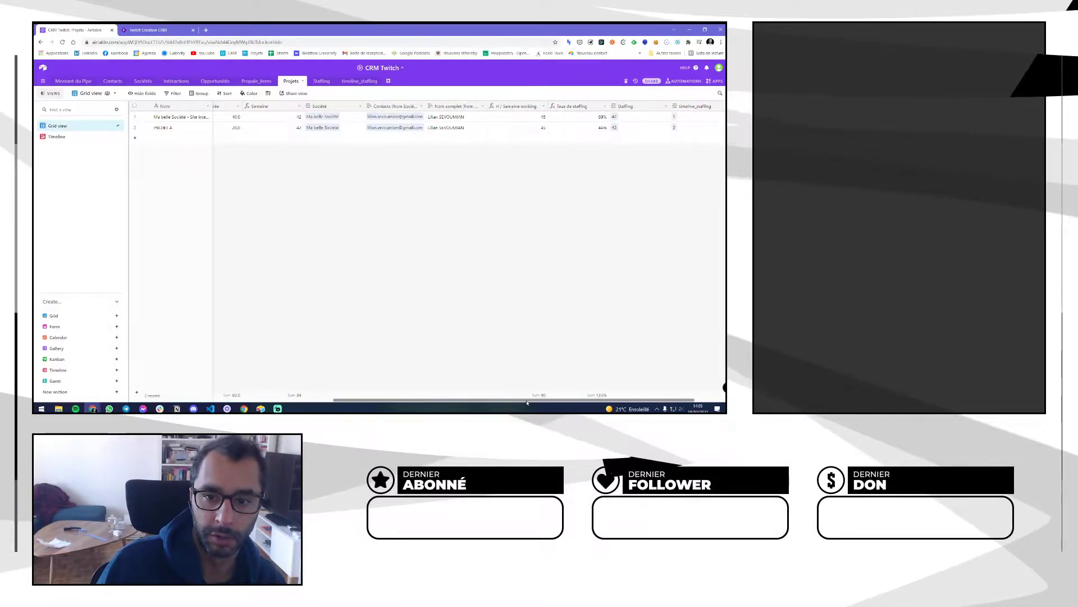
double_click(578, 107)
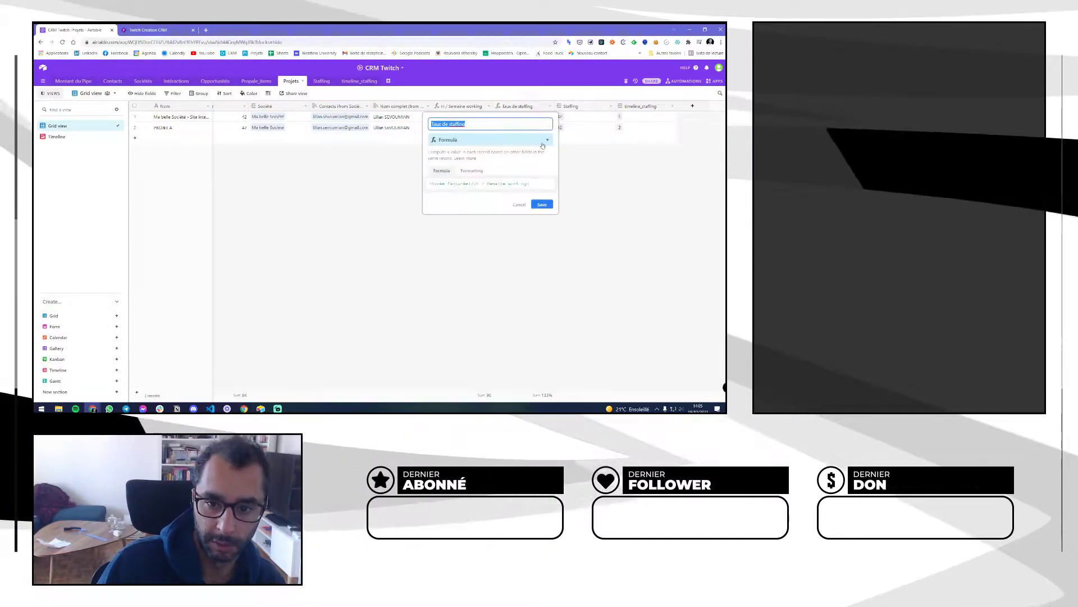
click(523, 207)
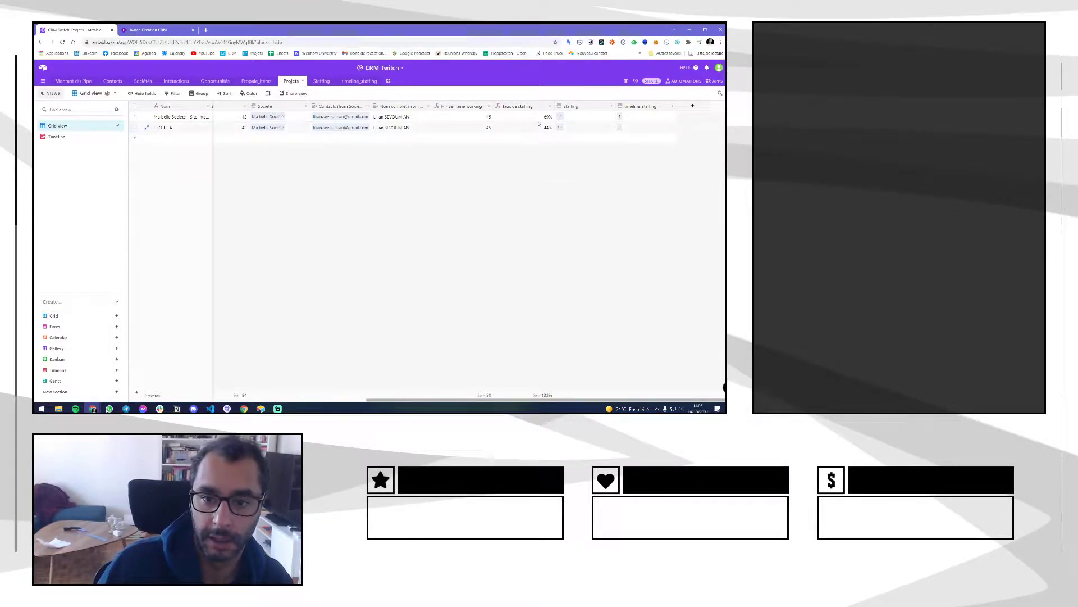
double_click(532, 107)
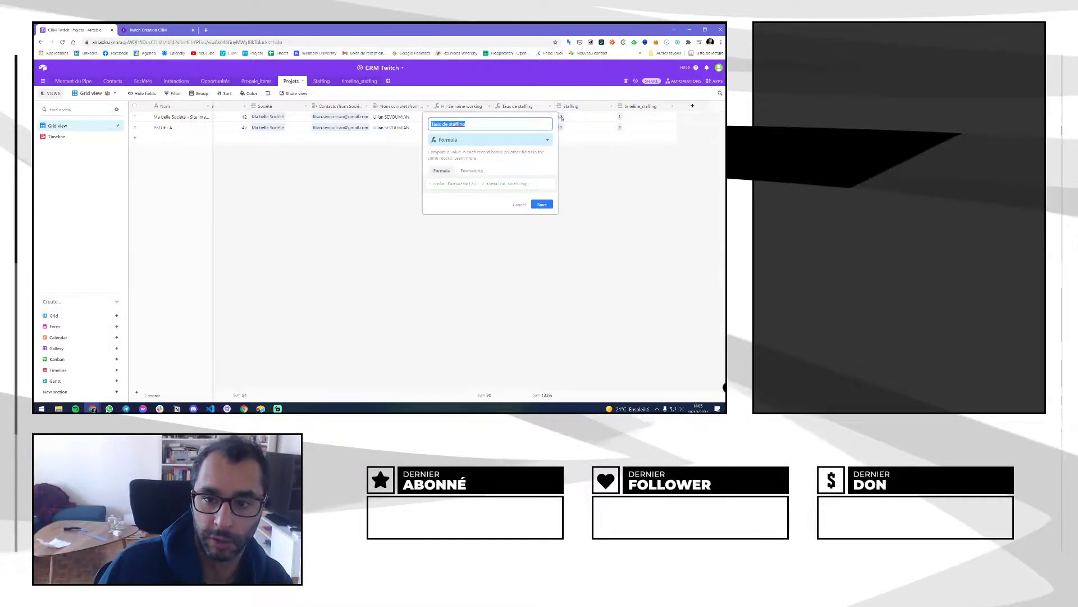
click(518, 206)
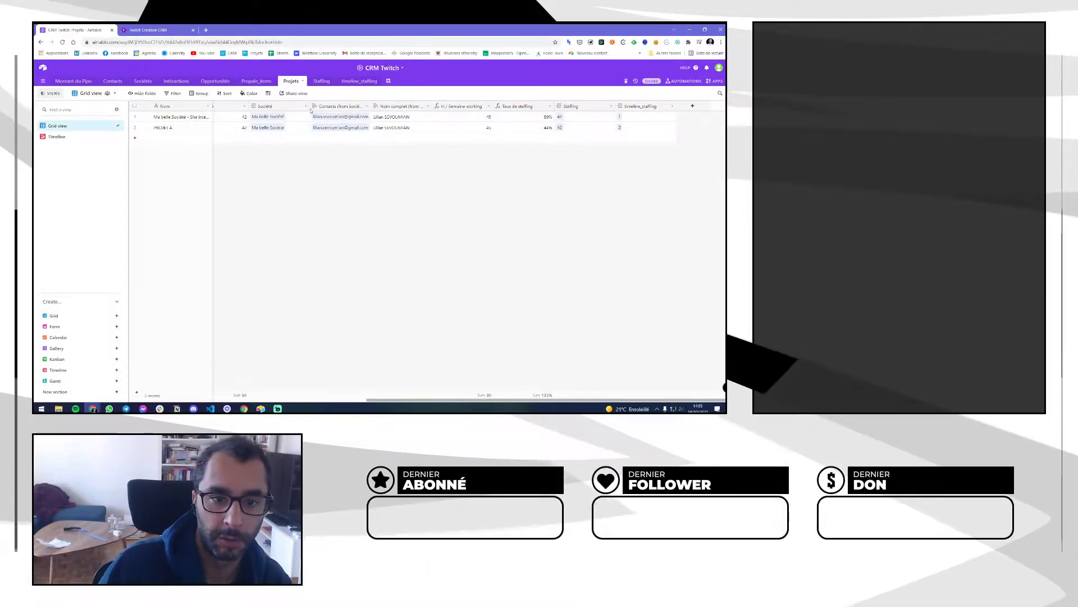
Scroll the Projets grid back and switch to the Staffing table
drag(432, 404, 336, 394)
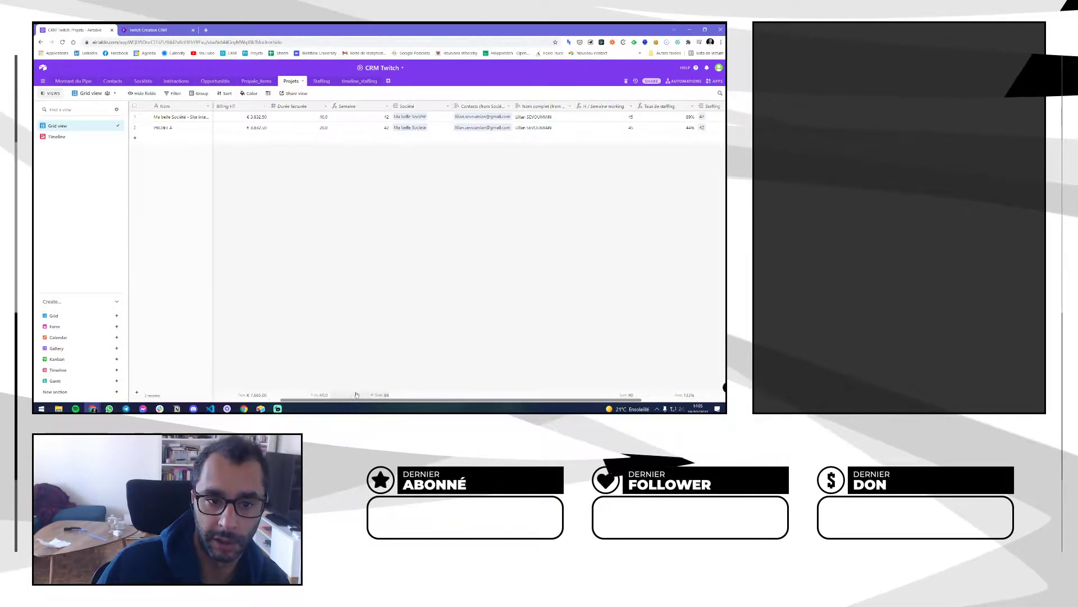
drag(401, 396, 435, 393)
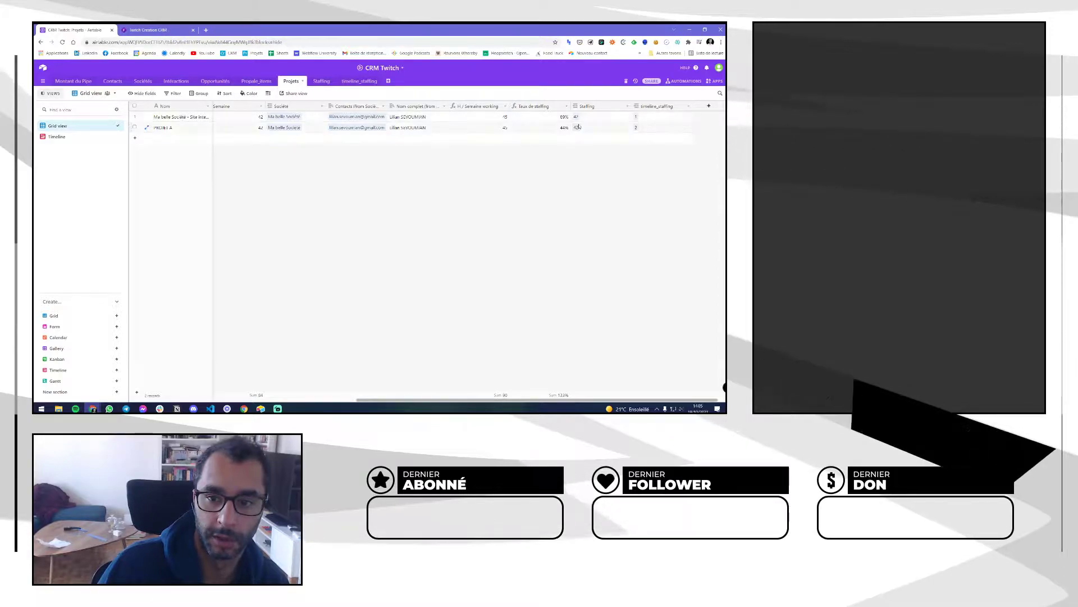
click(320, 81)
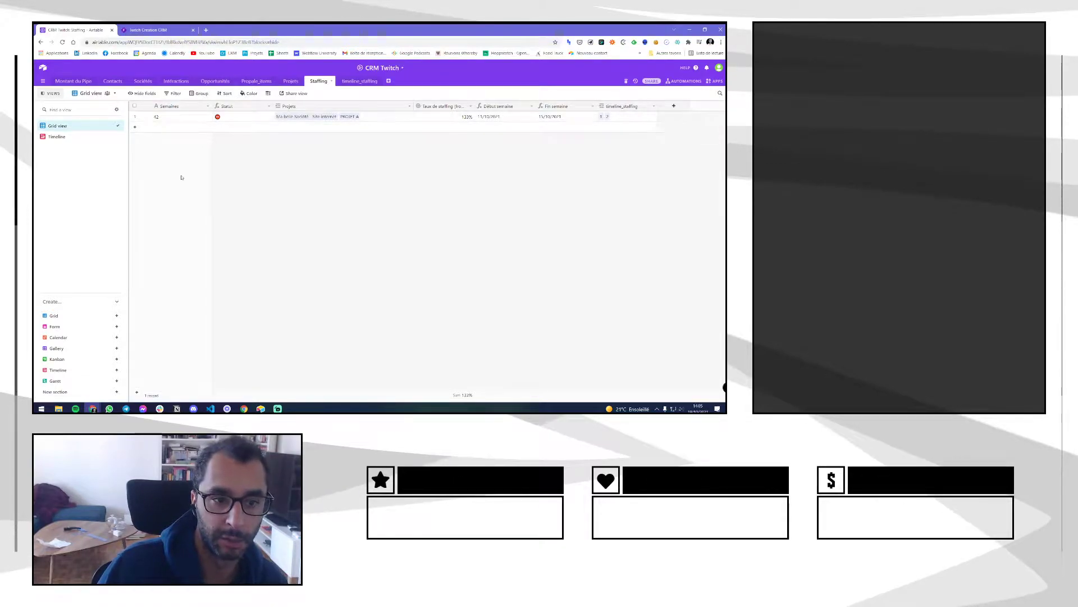
Move the Début semaine and Fin semaine columns before Statut, and open the other CRM base in a background tab
drag(500, 108, 210, 108)
drag(560, 106, 275, 106)
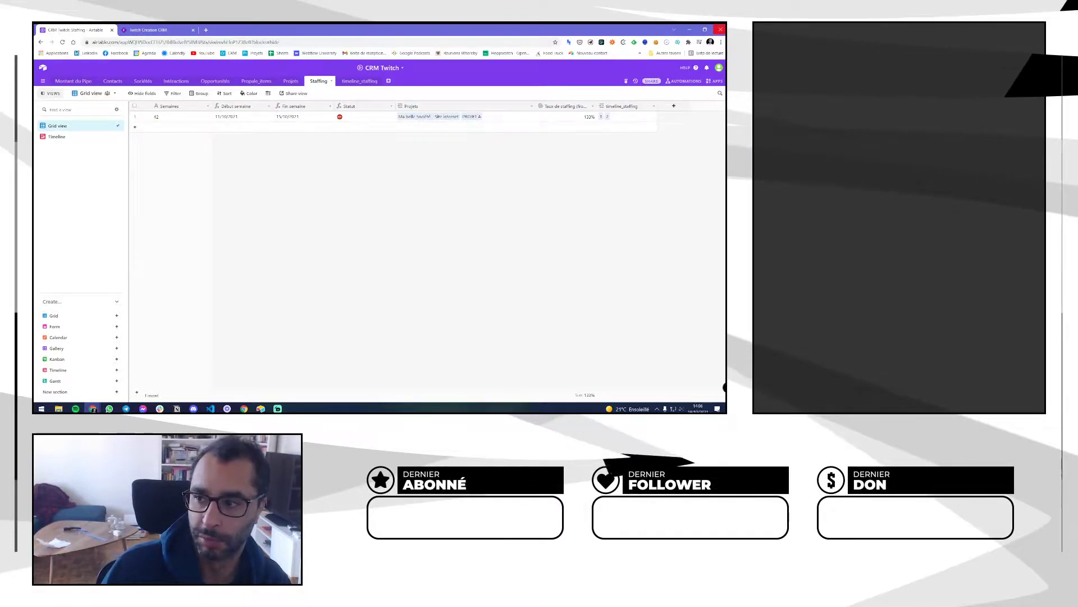
middle_click(232, 54)
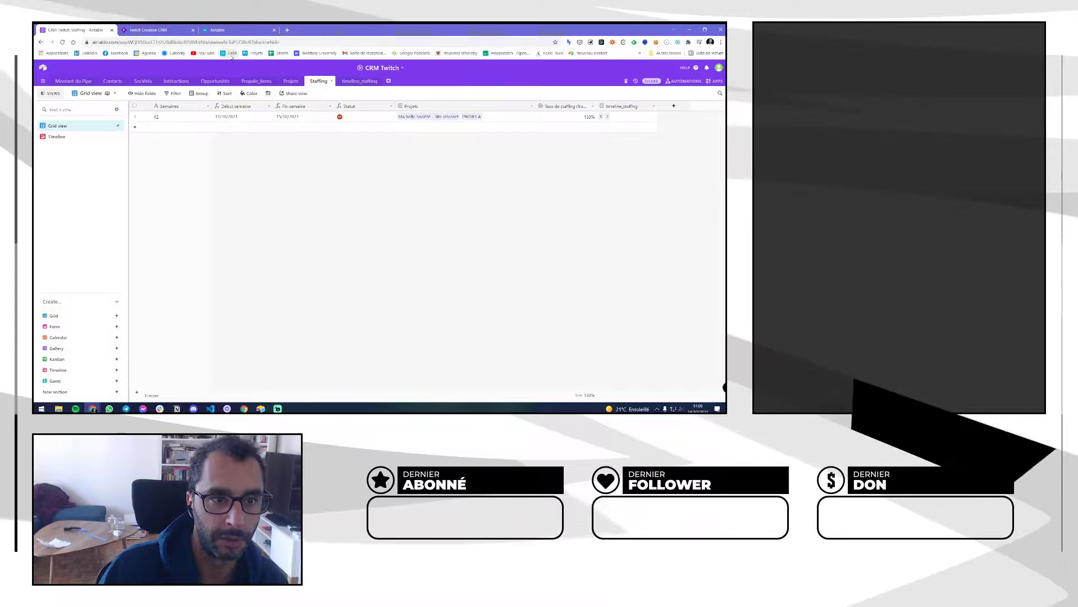
Switch to the second CRM base and view its Staffing table, briefly checking Tâches
click(237, 31)
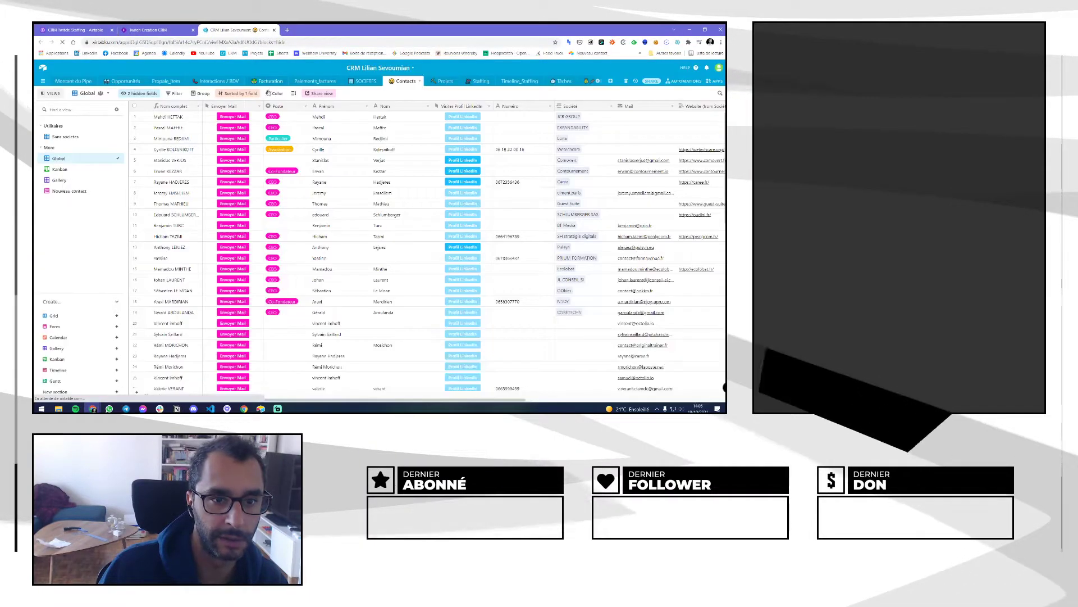
click(480, 81)
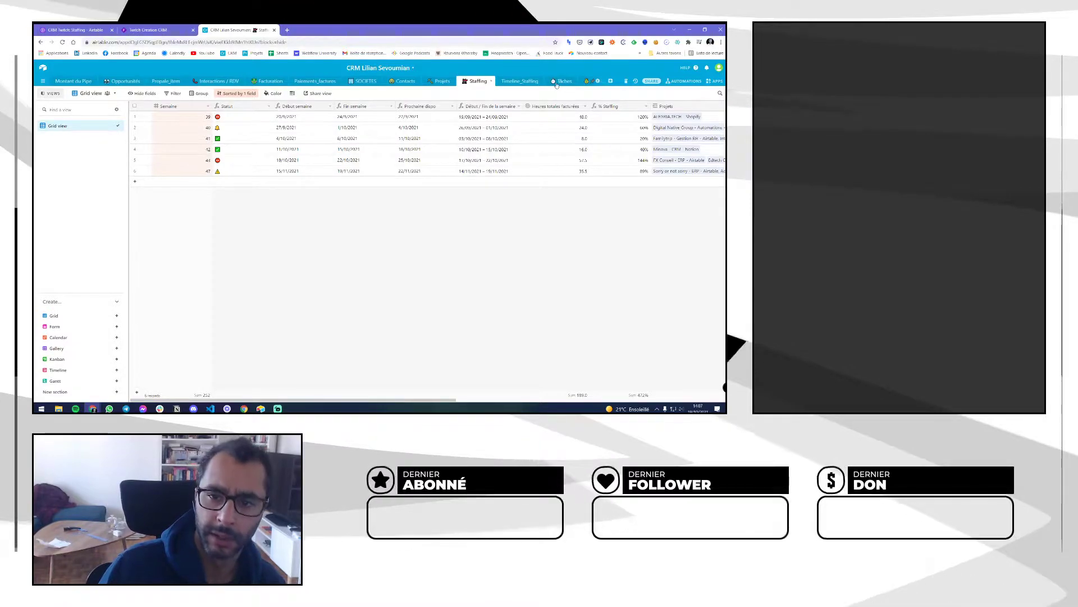
click(561, 81)
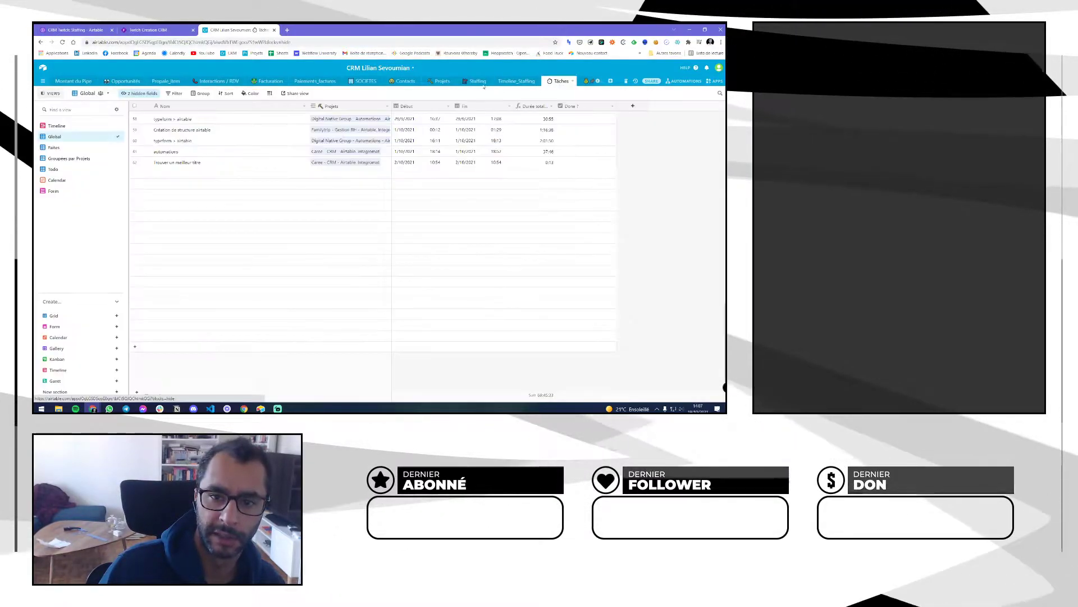
click(477, 81)
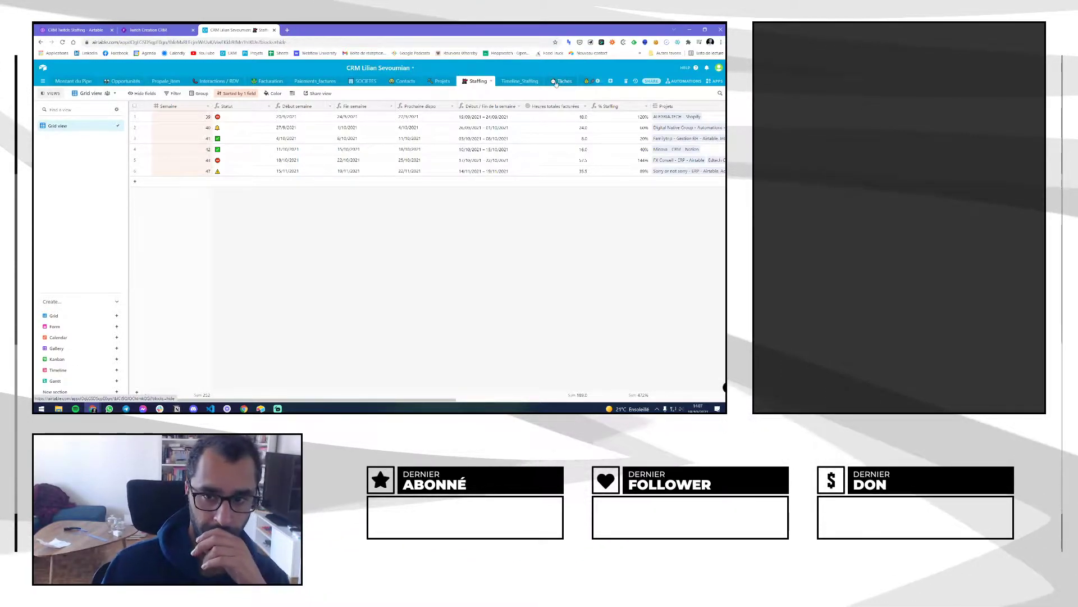
Close the second CRM base and return to CRM Twitch's Projets table, scrolled back to the left
click(441, 81)
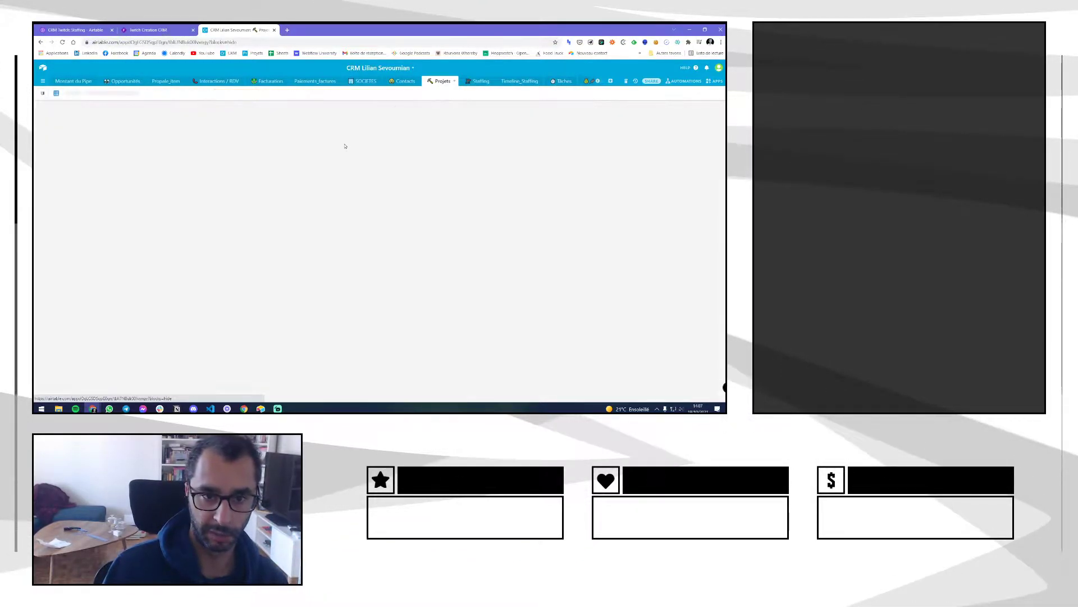
click(274, 30)
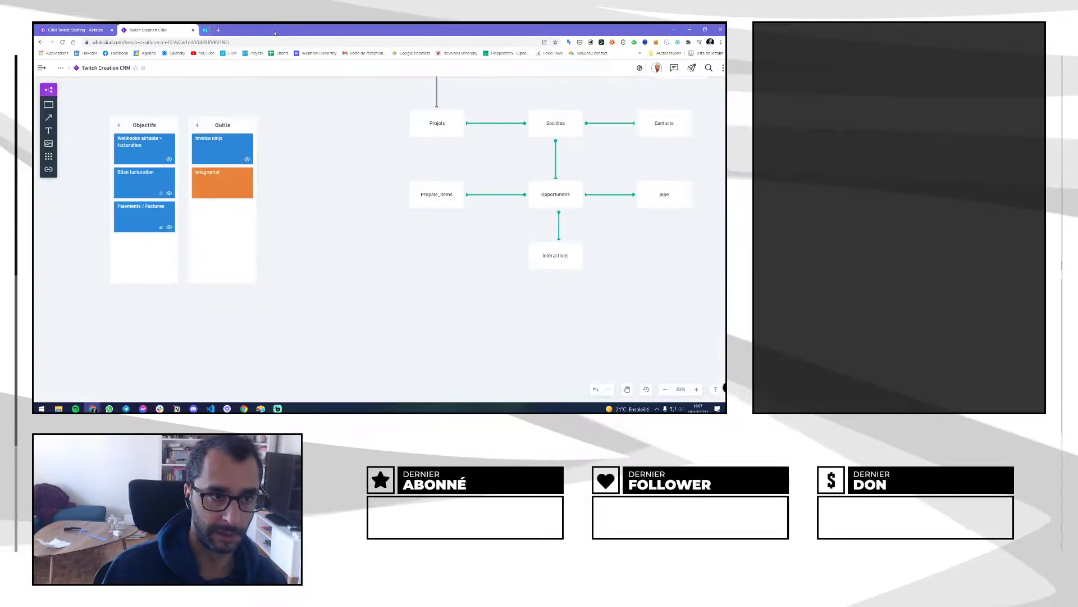
click(76, 31)
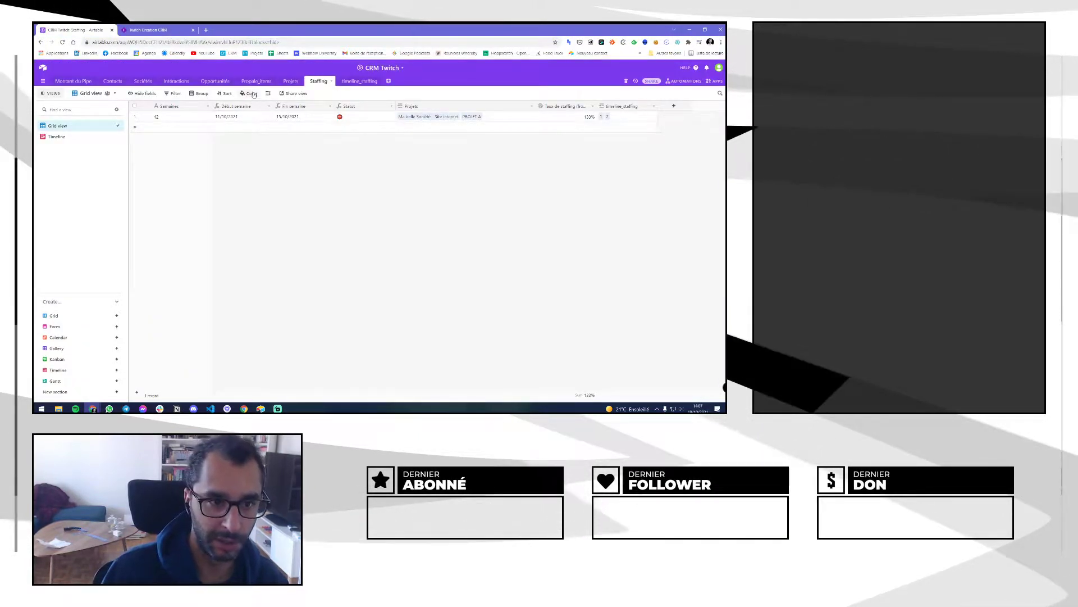
click(290, 82)
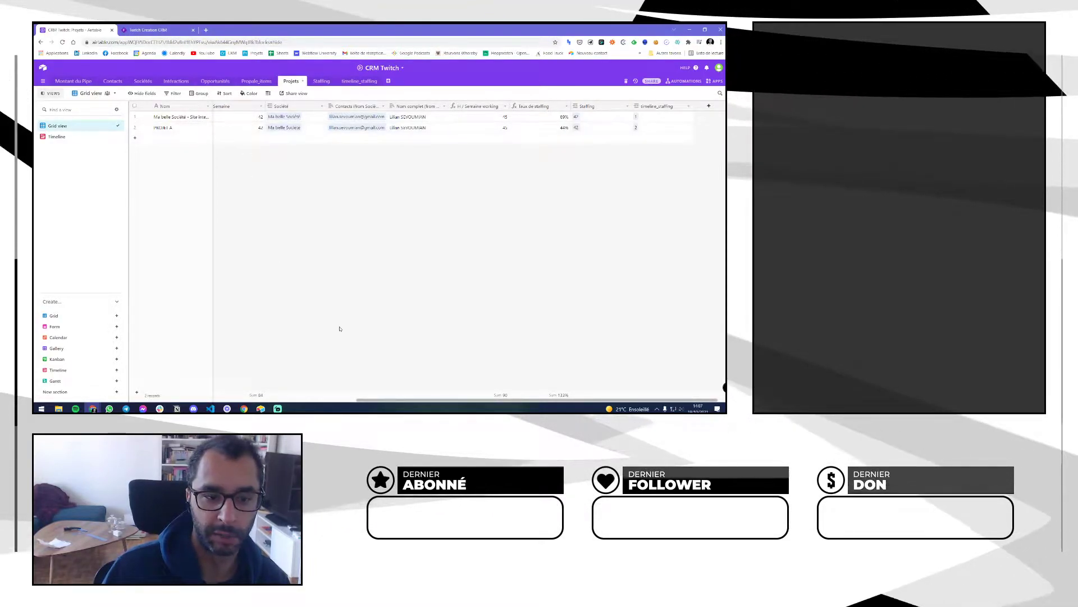
drag(411, 402, 172, 395)
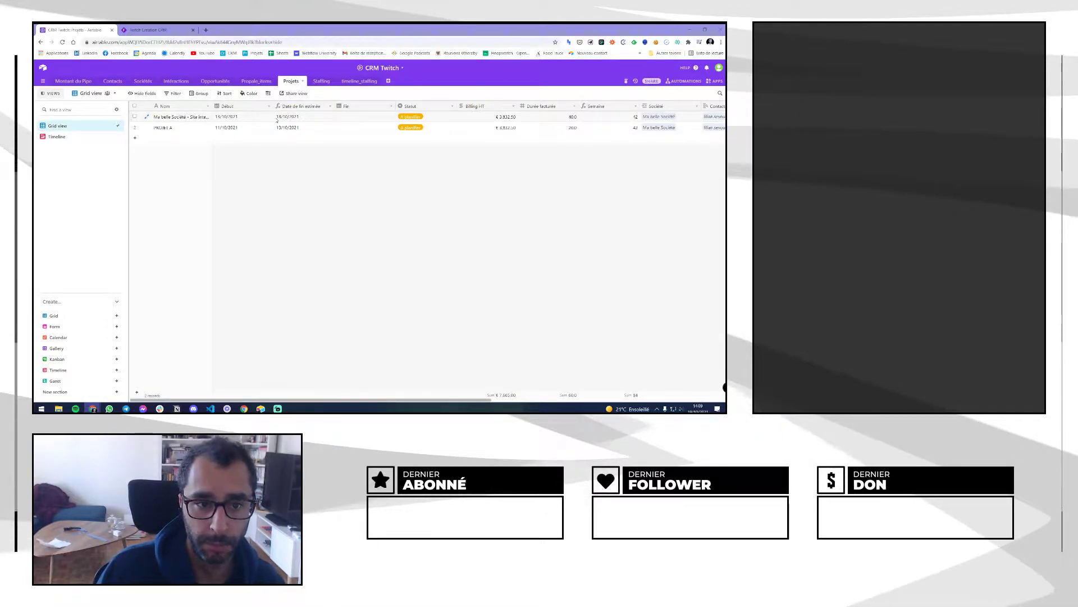
click(622, 43)
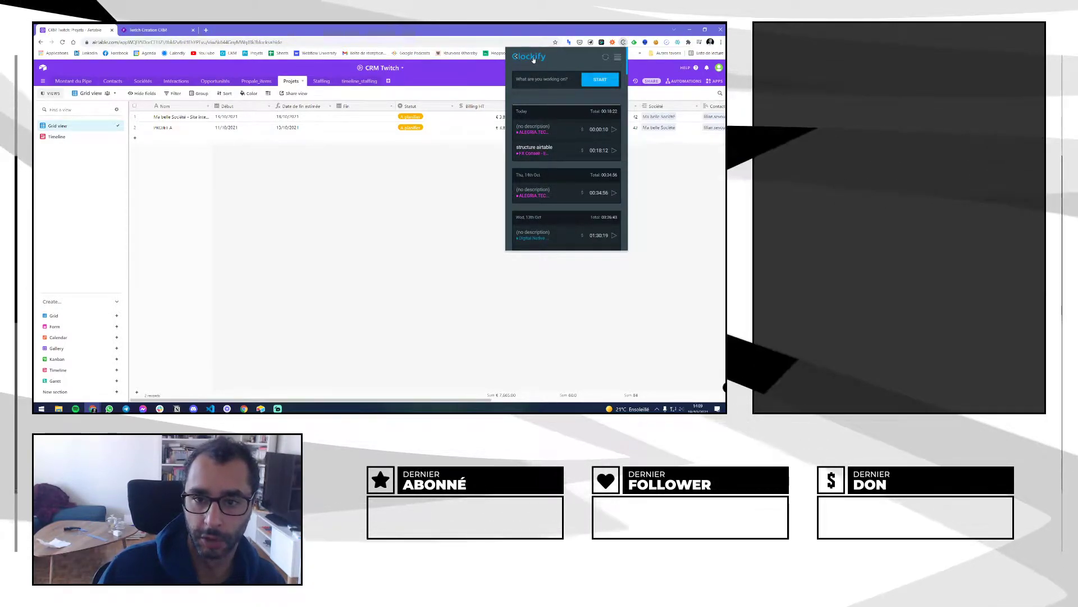
Search Google for Clockify and go from clockify.me to the time tracker
click(205, 30)
text(clo)
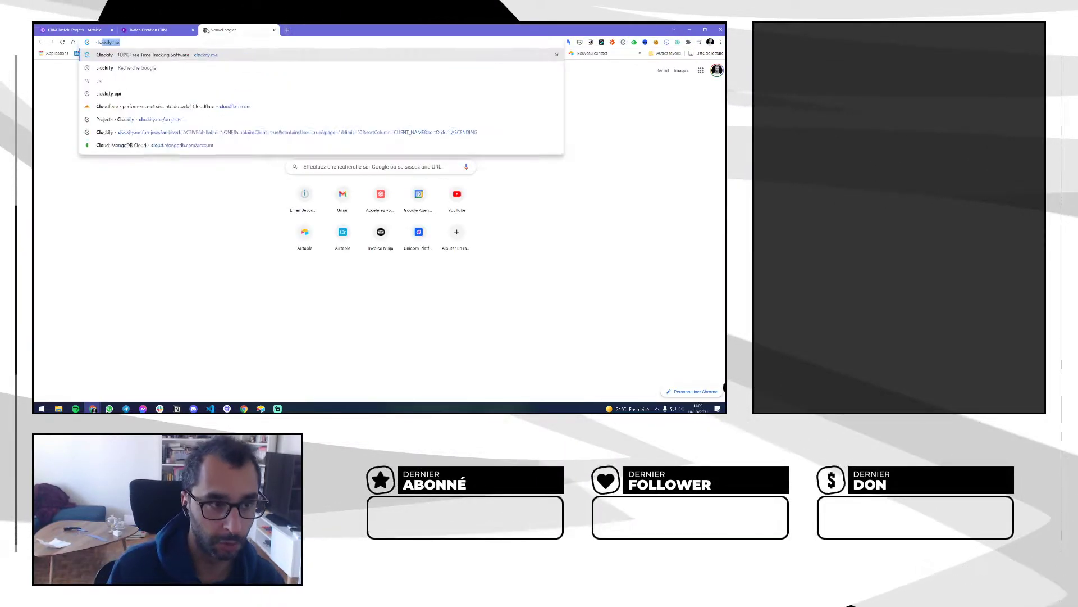
key(Down)
key(Return)
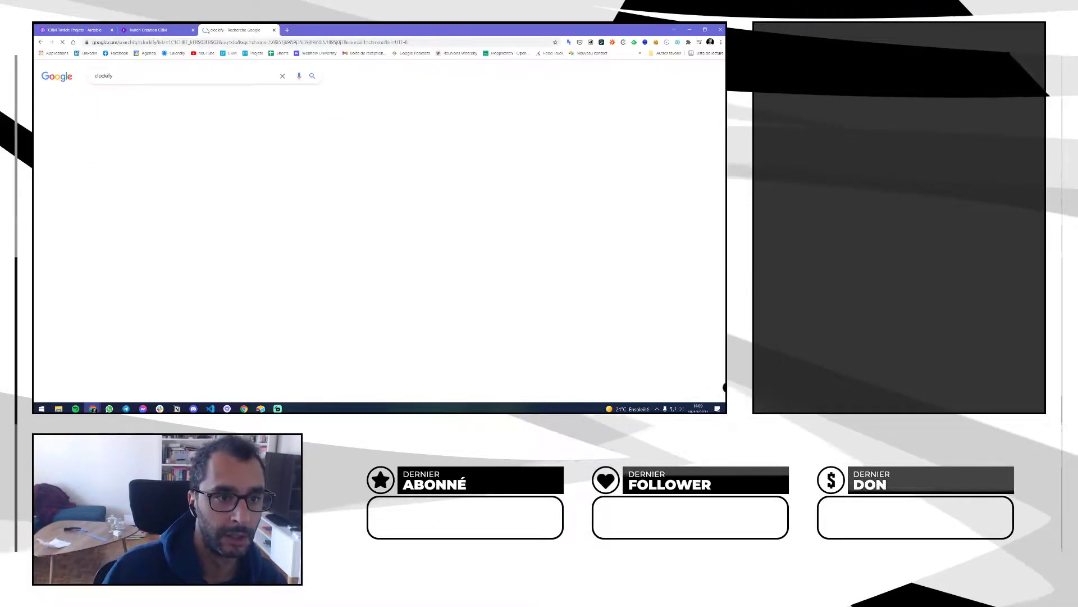
click(169, 133)
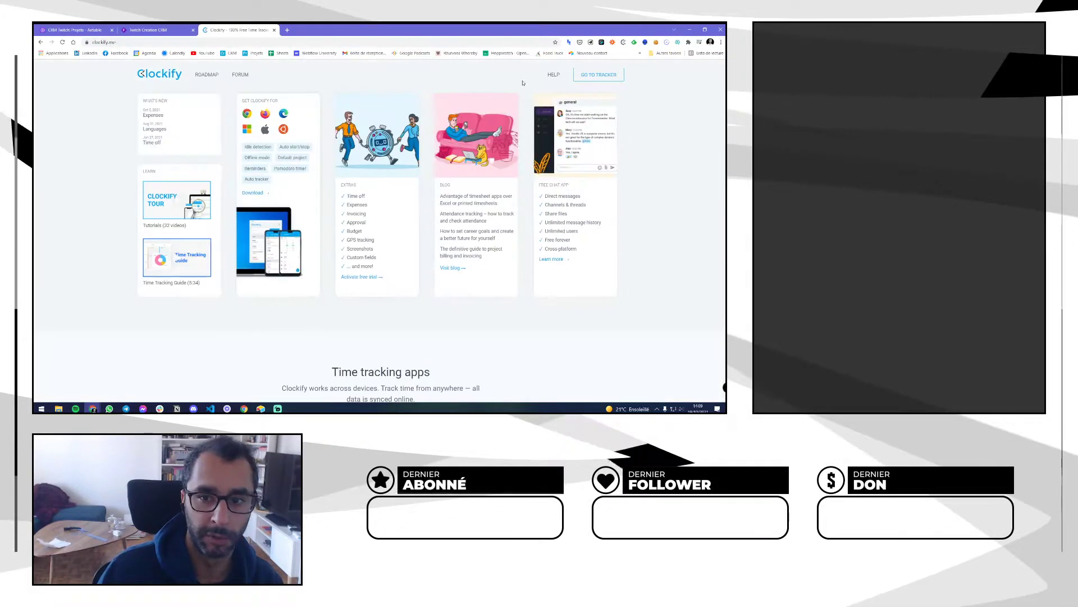
click(599, 75)
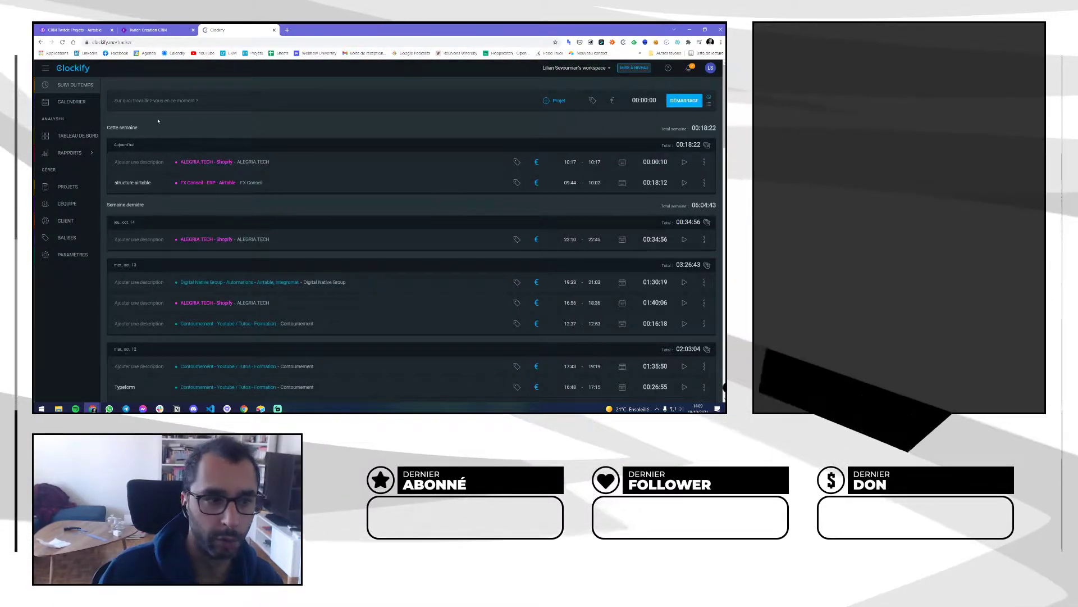
Browse Clockify's Calendrier, Tableau de bord and Clients pages, ending on the Projets list
click(71, 102)
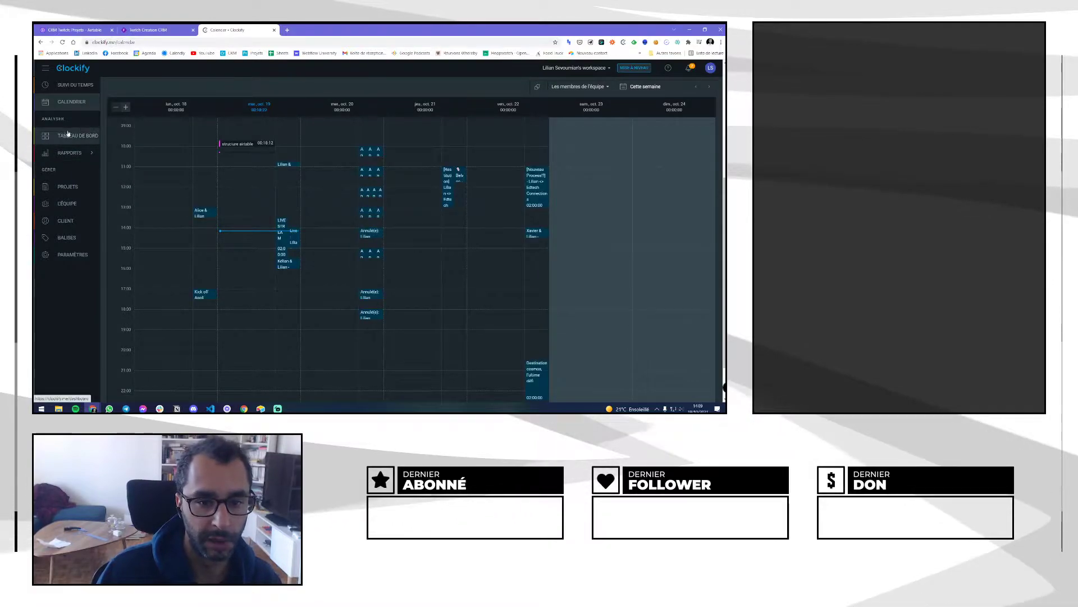
click(68, 136)
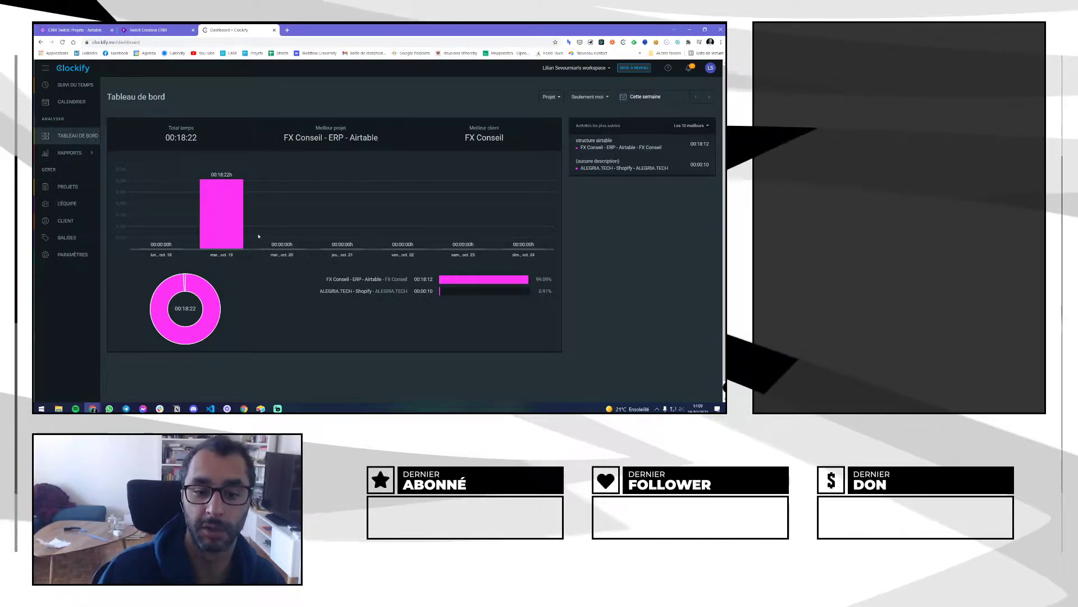
click(53, 187)
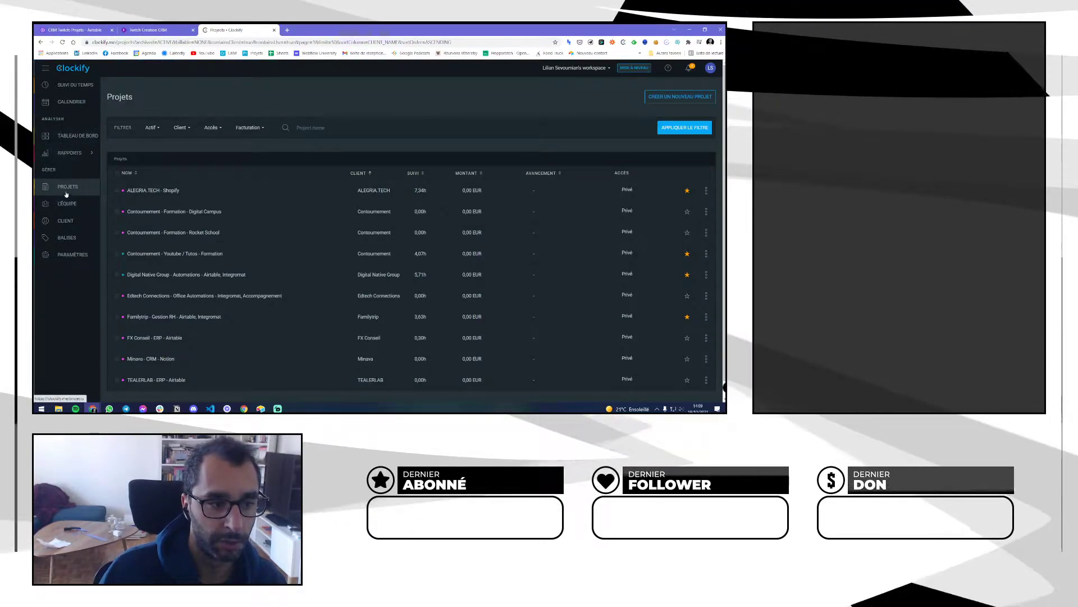
click(66, 221)
click(69, 188)
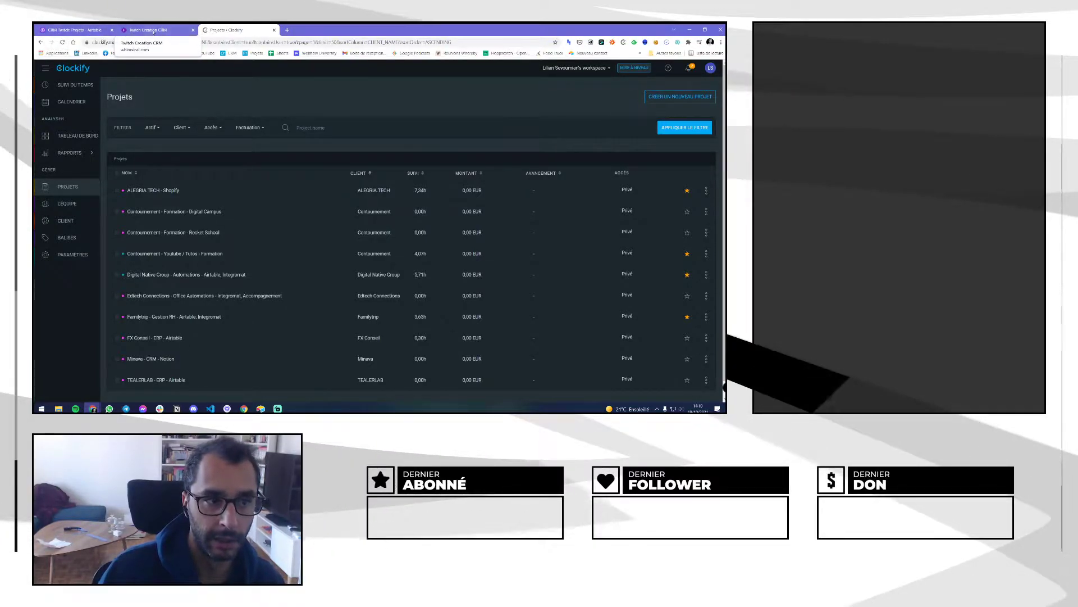
click(70, 31)
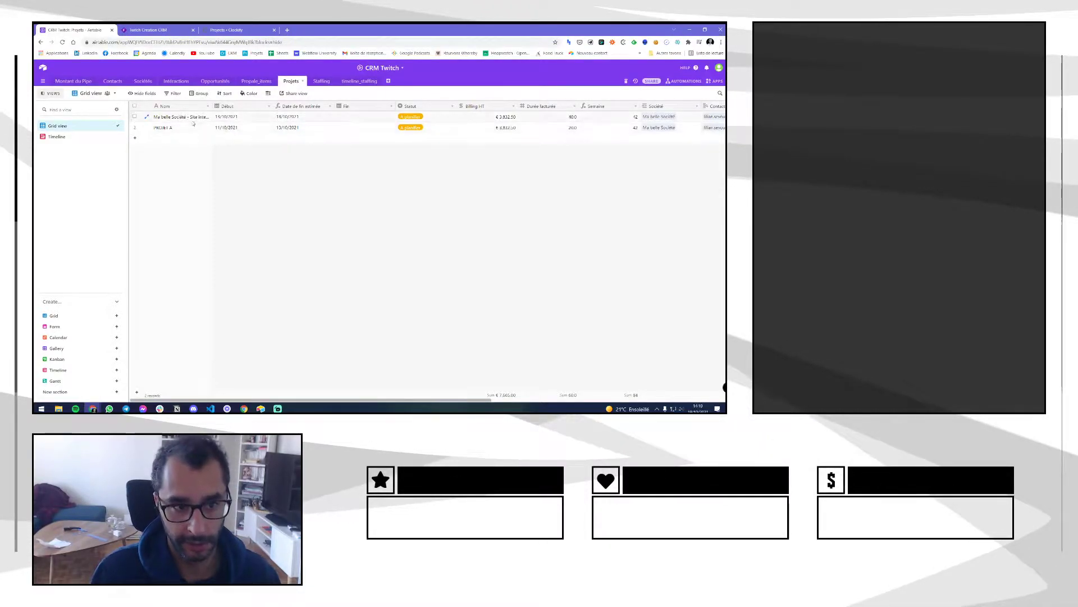
click(229, 30)
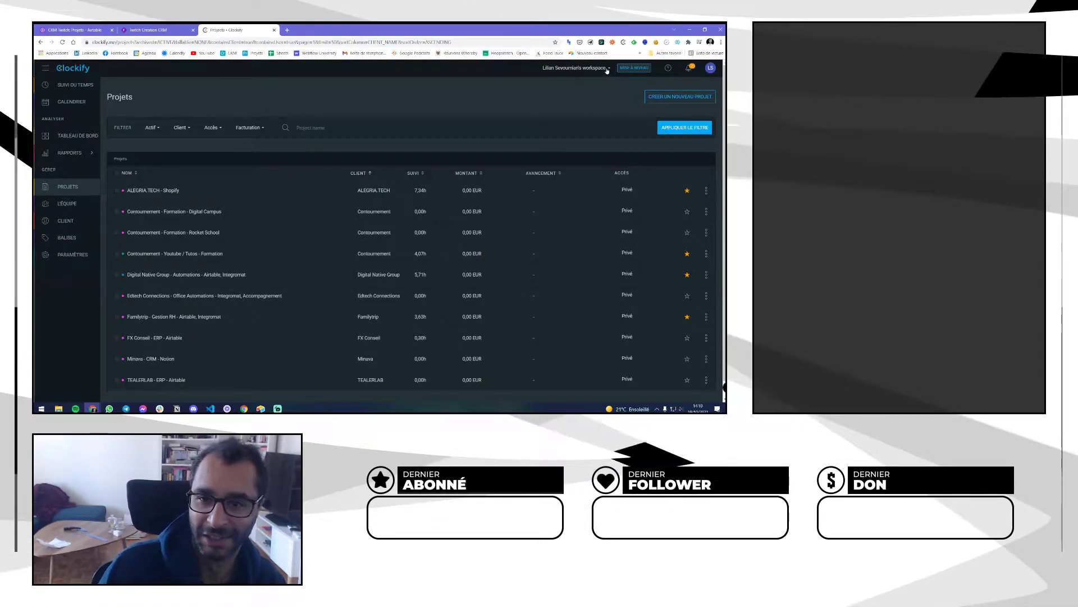
Start a new Clockify project, browse its client list, cancel, and switch to the Twitch Creation CRM board
click(681, 99)
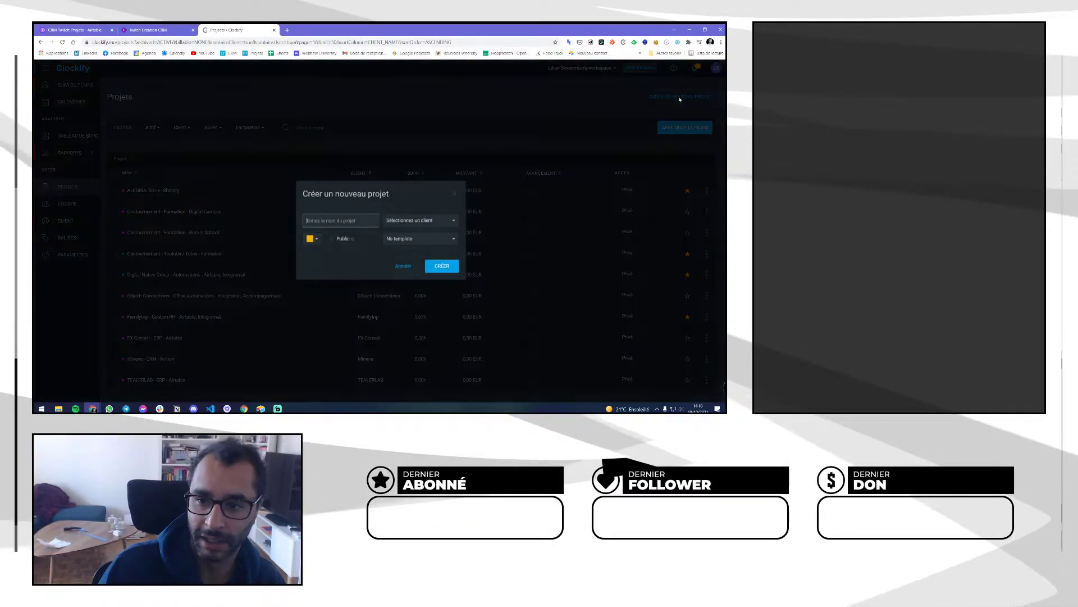
click(427, 221)
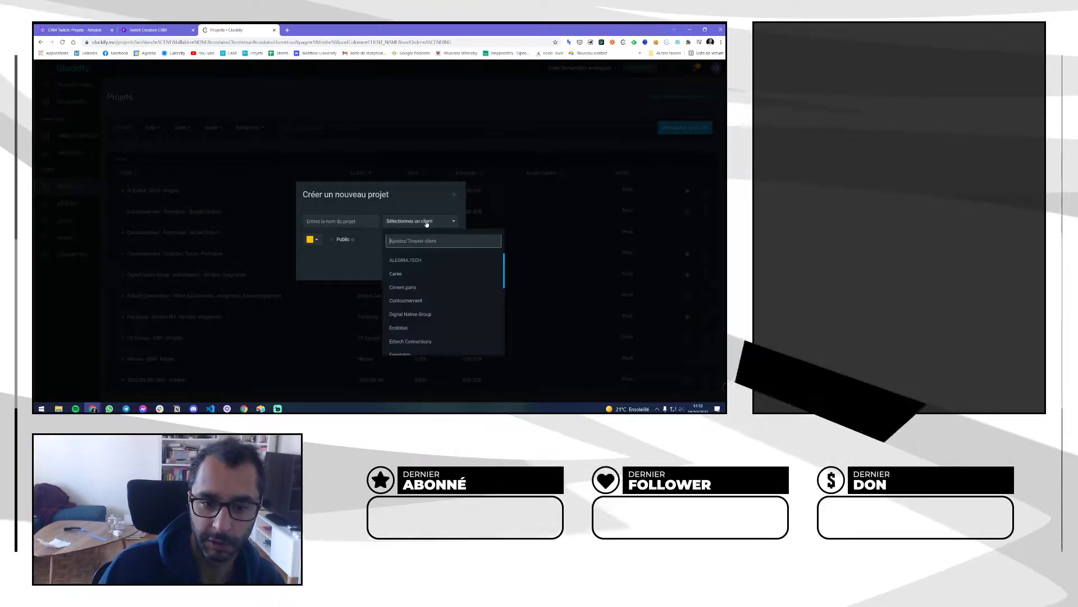
scroll(418, 262, down, 5)
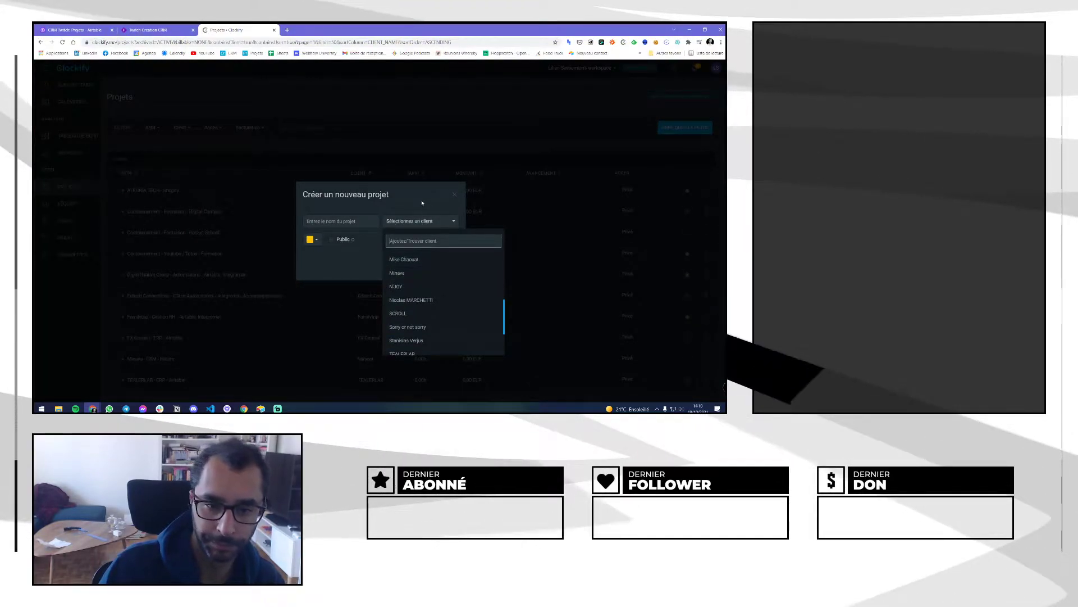
key(Escape)
click(403, 267)
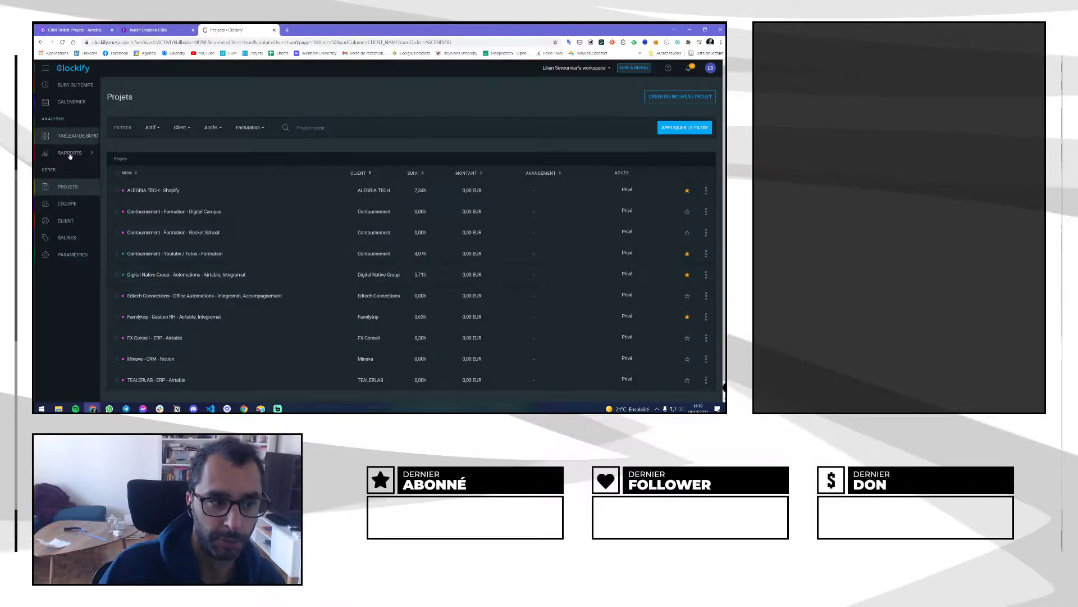
click(162, 30)
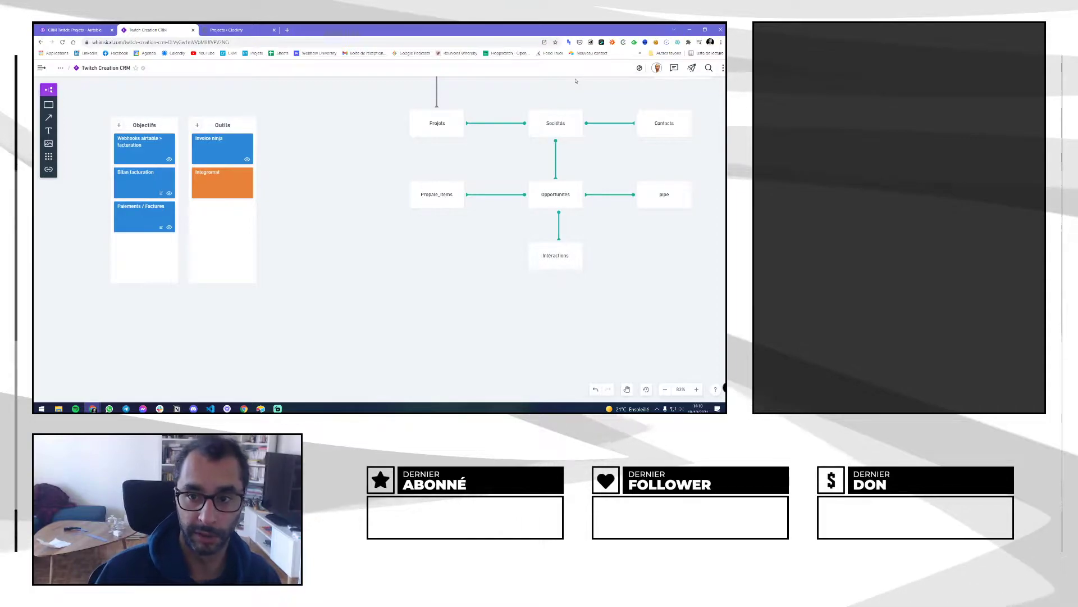
Start a Clockify timer for the entry 'JE BOSSE SUR CA'
click(623, 43)
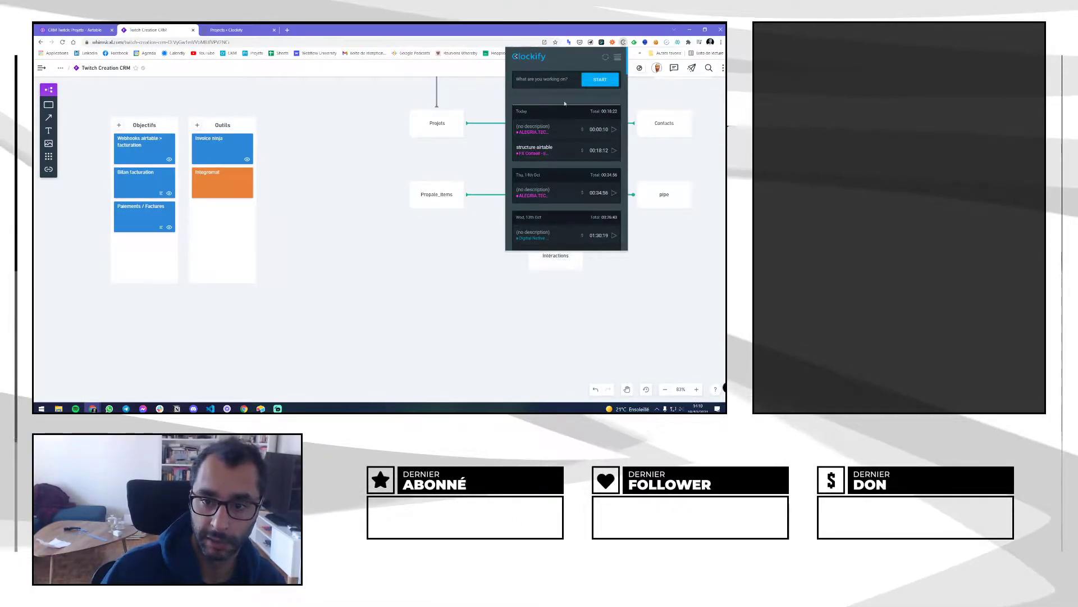
text(JE BOSSE SUR VC)
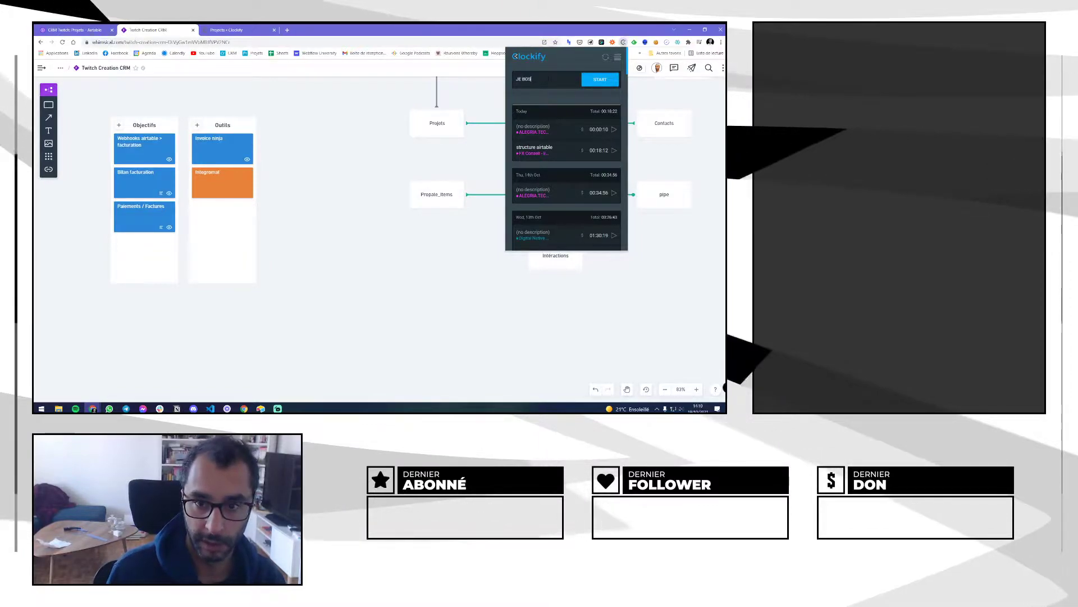
key(BackSpace)
key(BackSpace)
text(CA)
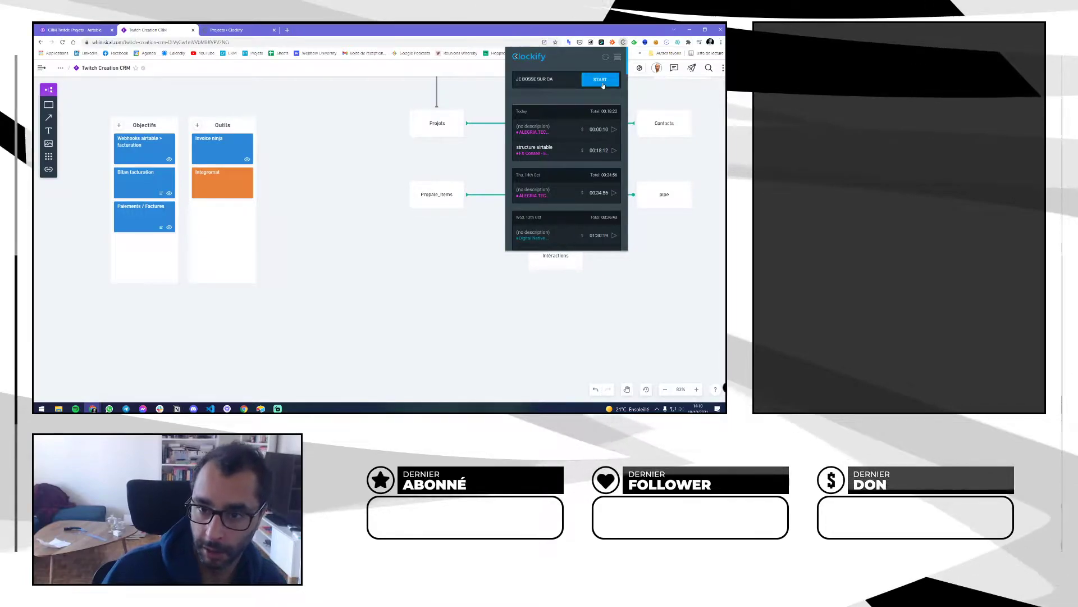
click(604, 82)
Assign the running entry to the Familytrip - Gestion RH - Airtable, Integromat project and save it
click(570, 149)
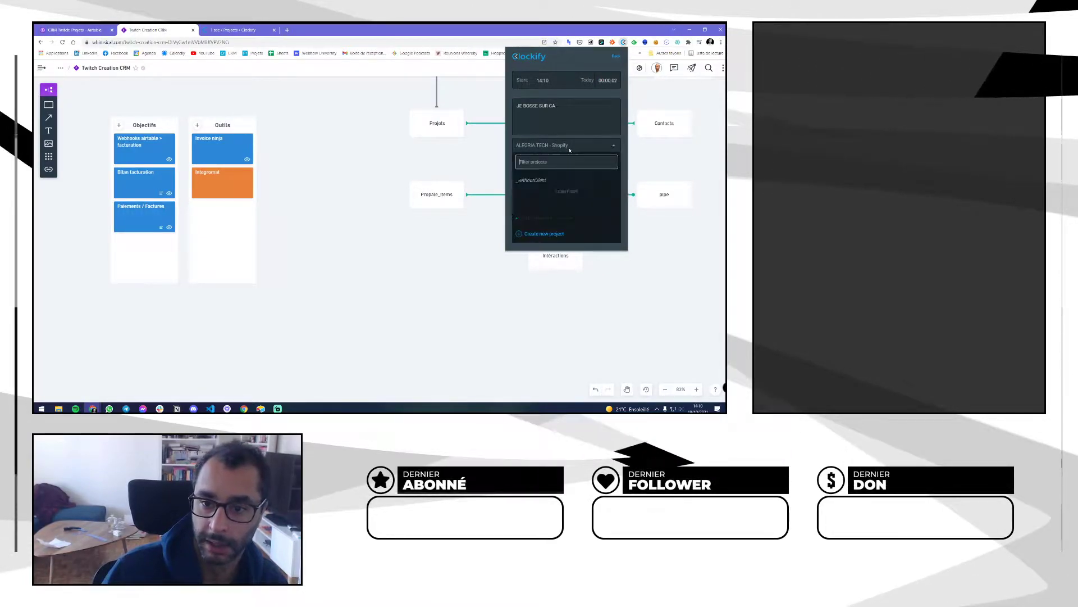
scroll(546, 186, down, 3)
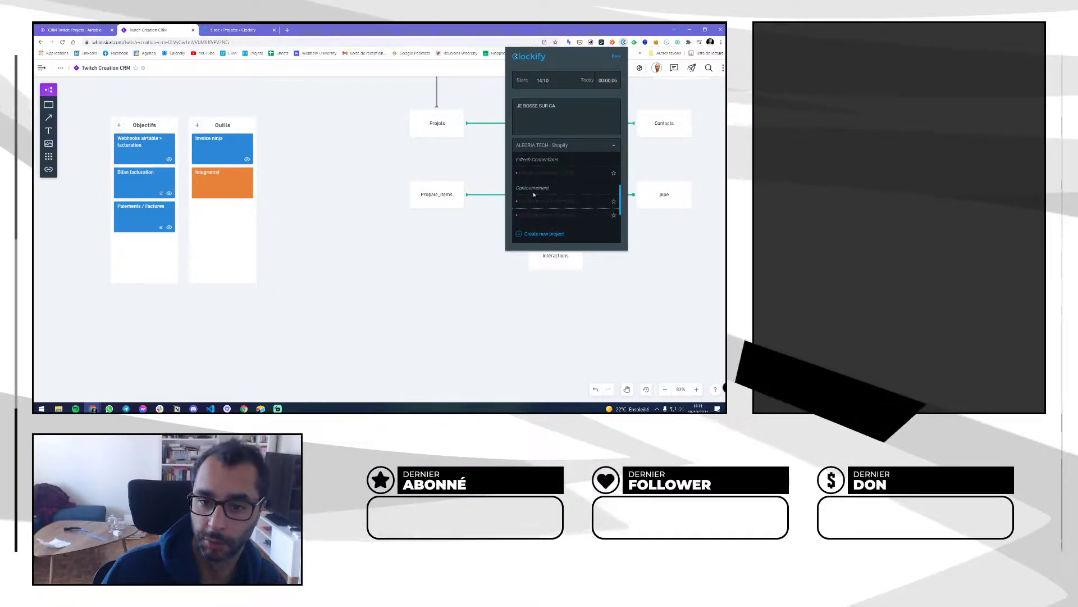
scroll(556, 194, down, 2)
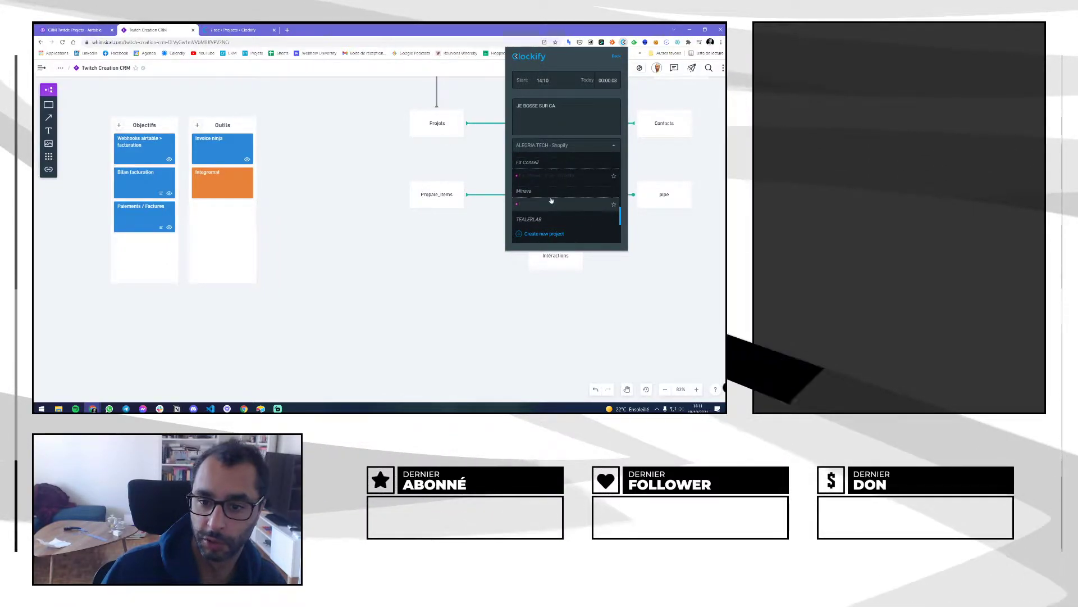
scroll(550, 200, up, 3)
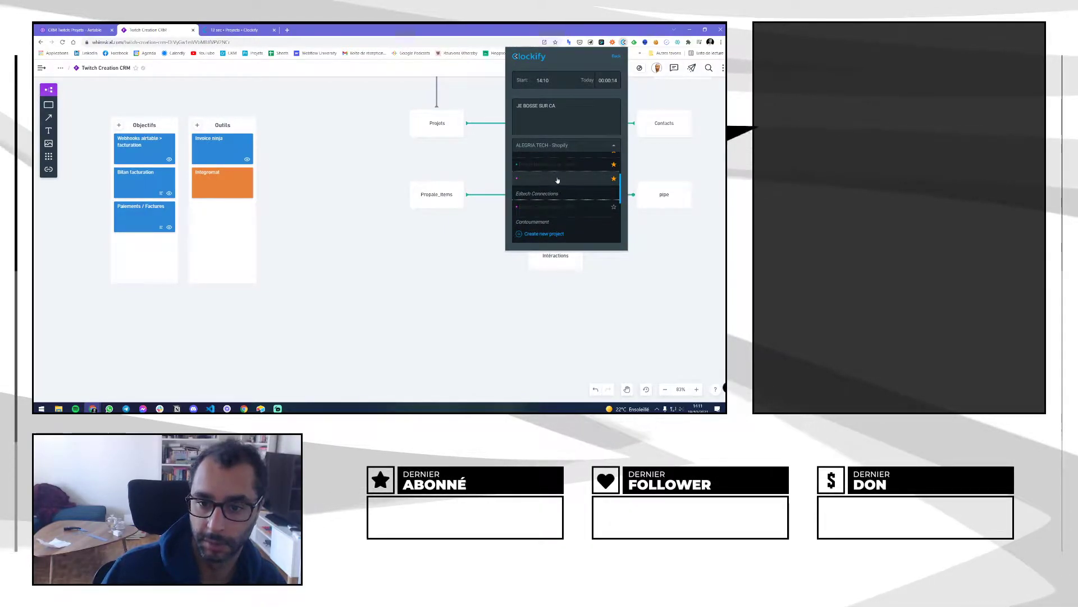
click(555, 180)
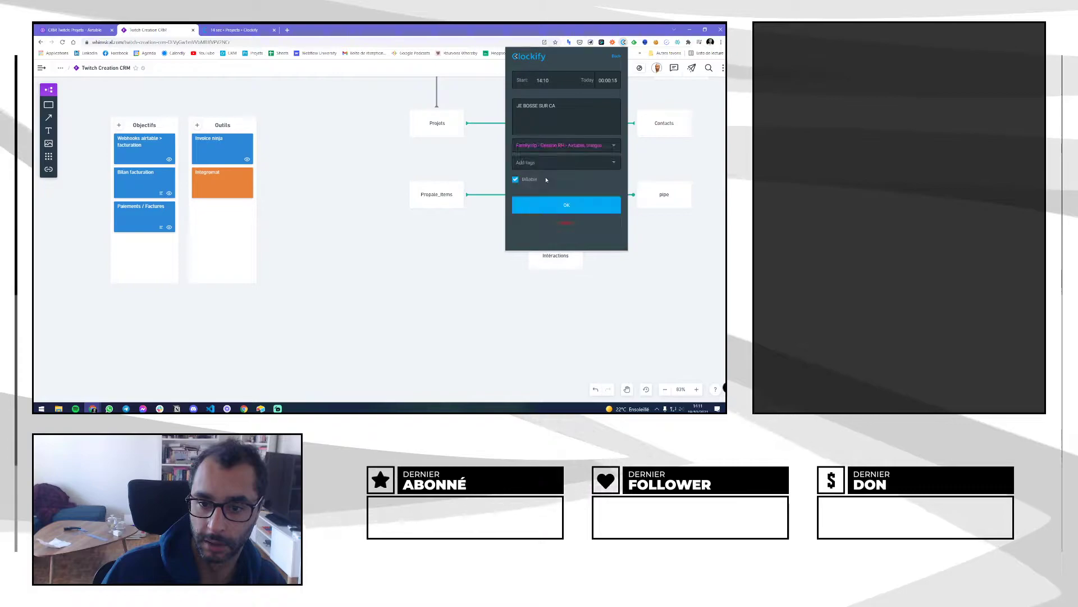
click(613, 146)
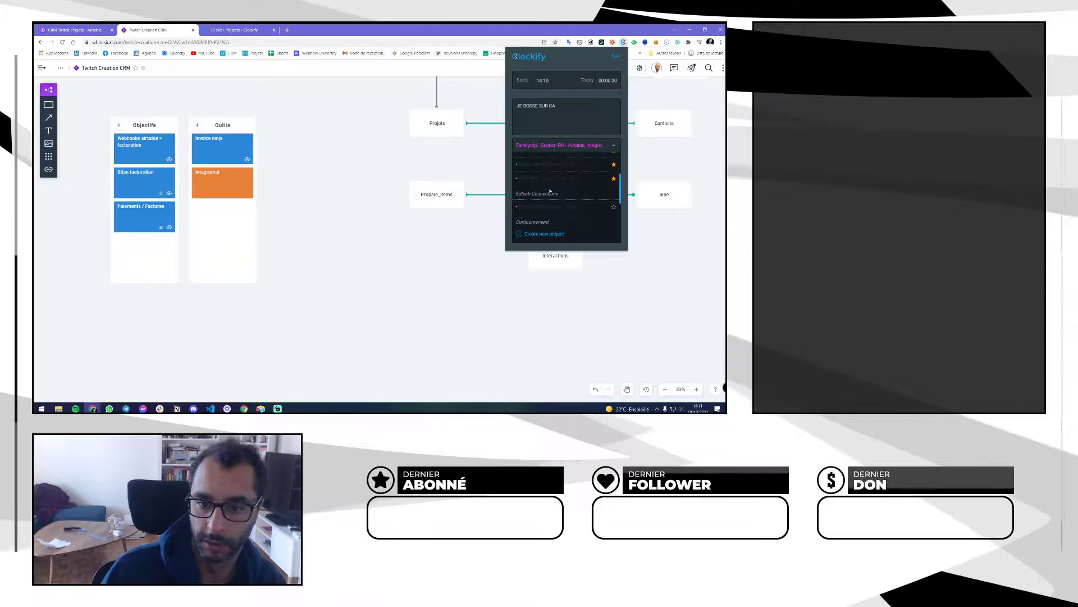
scroll(550, 193, down, 3)
scroll(543, 197, down, 1)
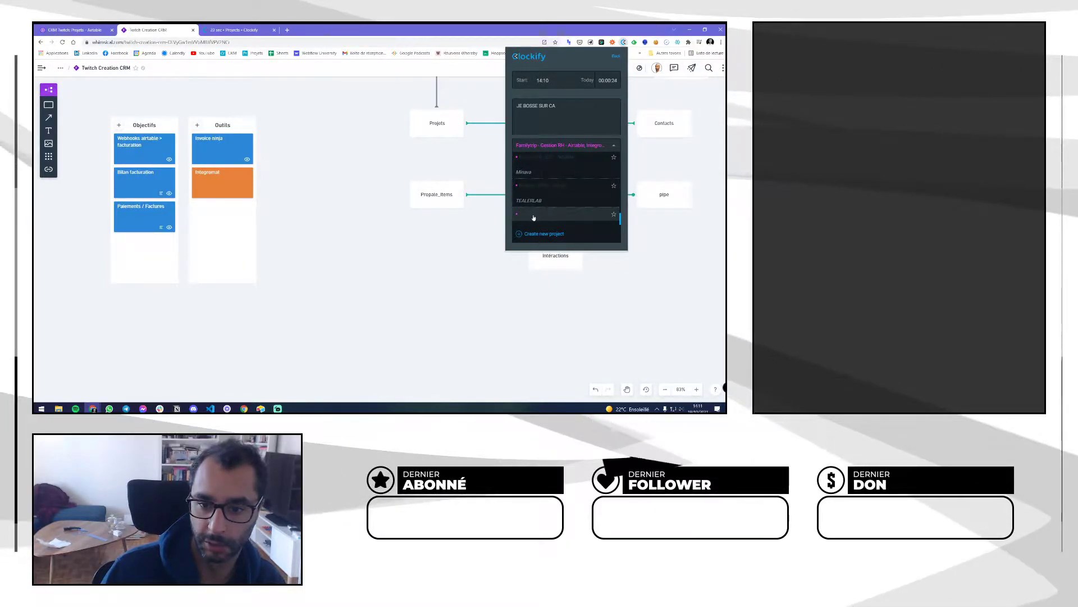
scroll(528, 204, up, 5)
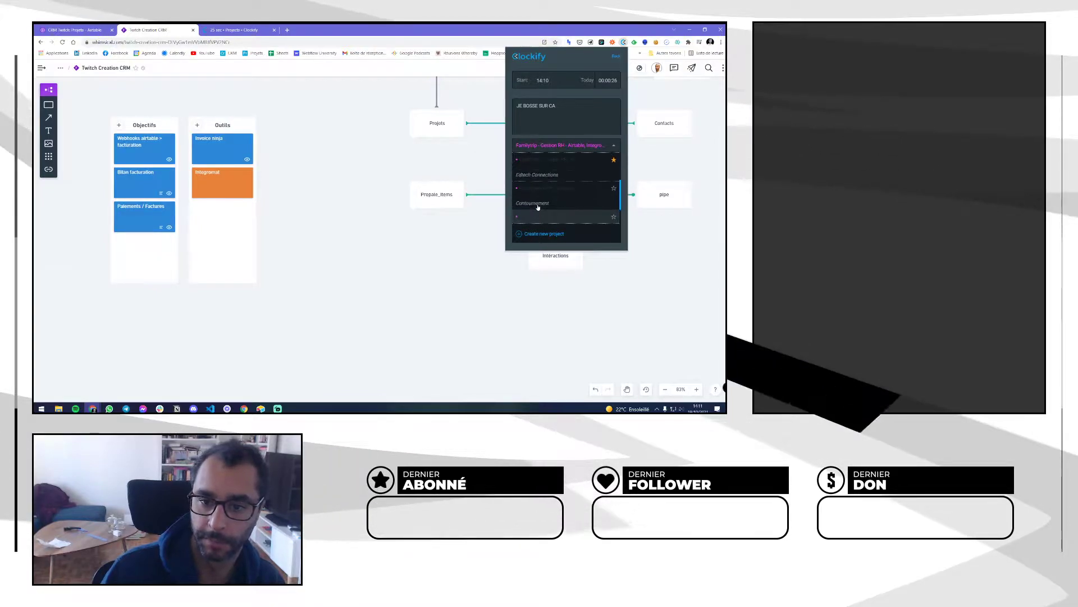
scroll(537, 208, up, 1)
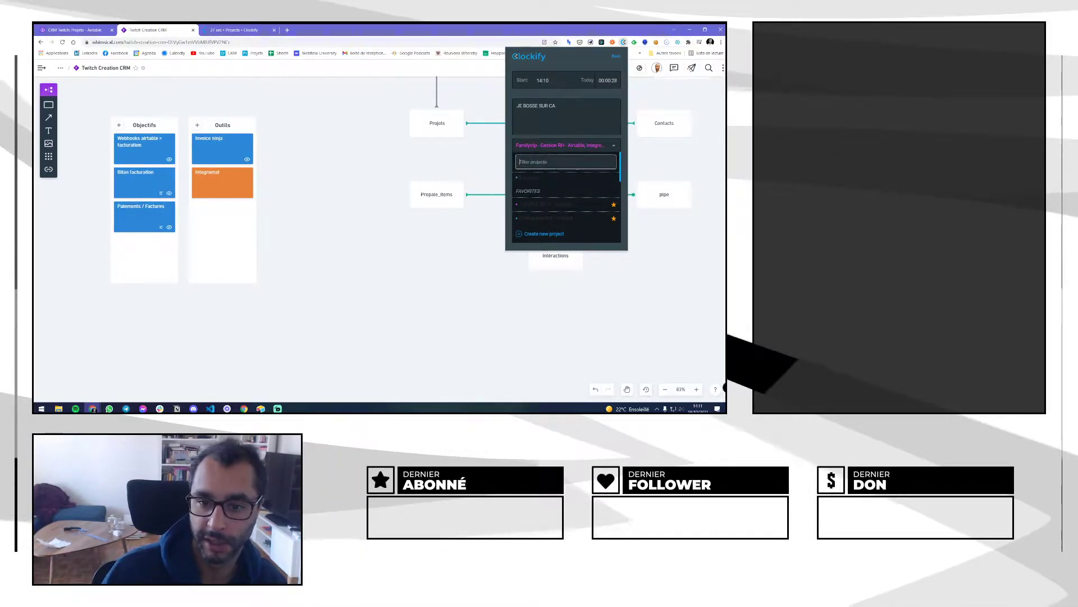
click(614, 146)
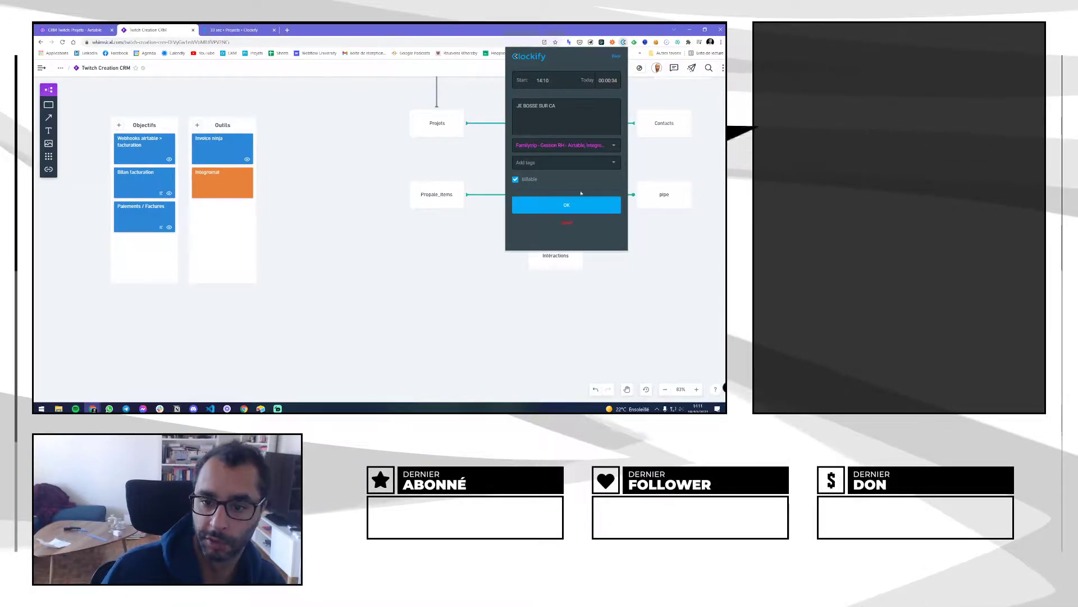
click(567, 207)
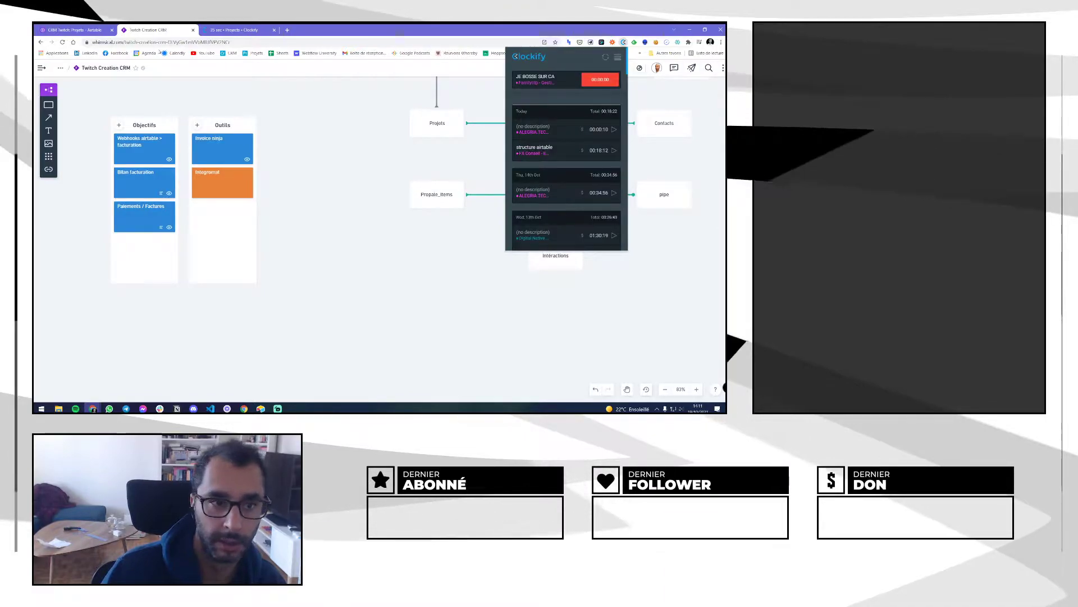
Back on Airtable's Projets table, check the Clockify timer's 00:00:51 entry and close its panel
click(67, 30)
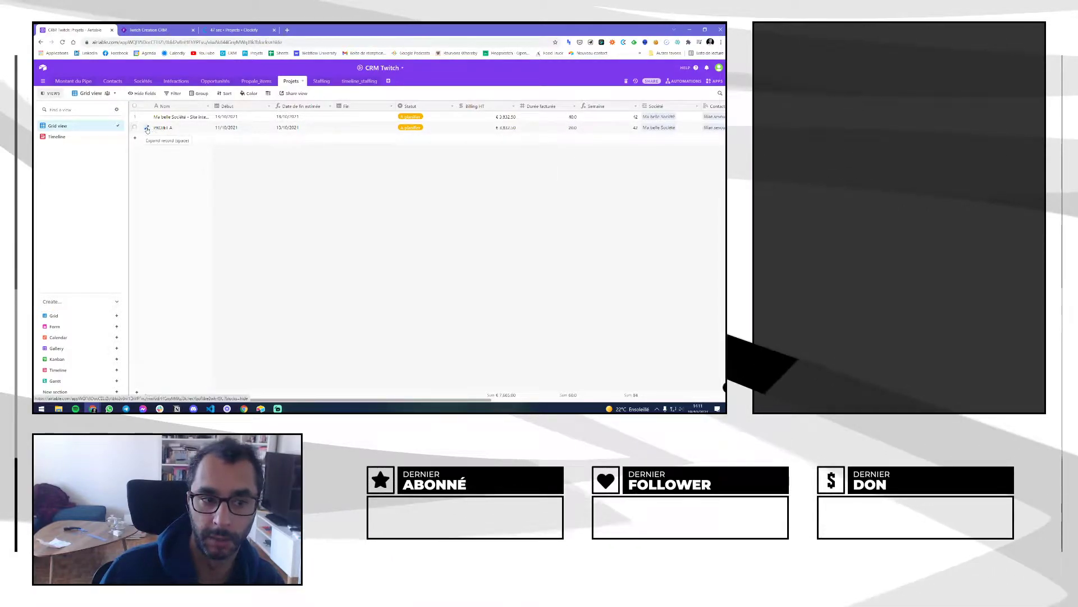
click(623, 43)
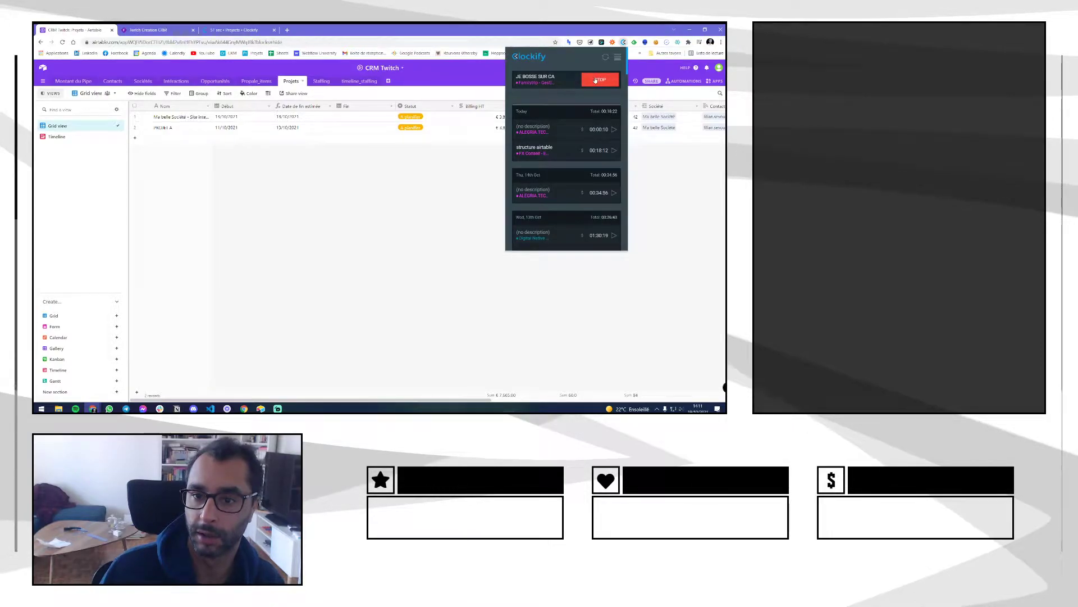
click(385, 277)
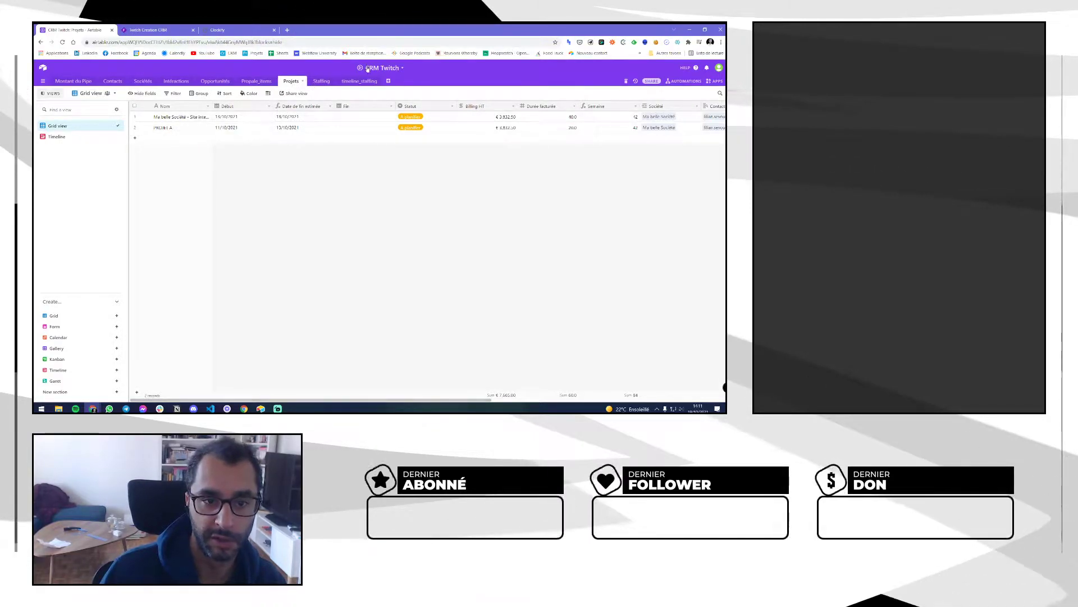
Create an empty table named Time_Projets
click(388, 81)
click(416, 95)
text(T)
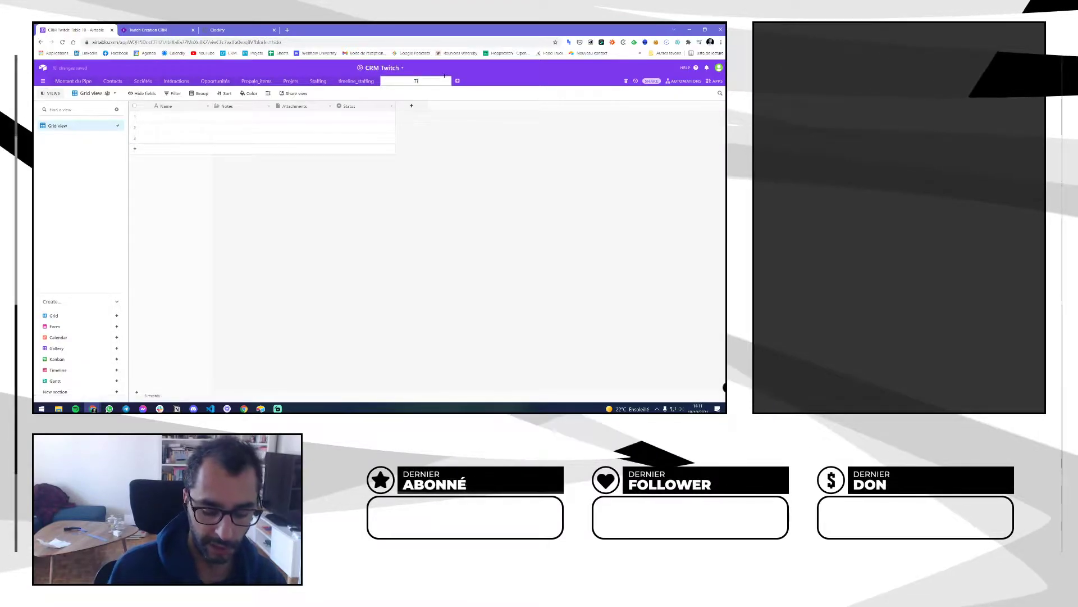
text(ime_Projets)
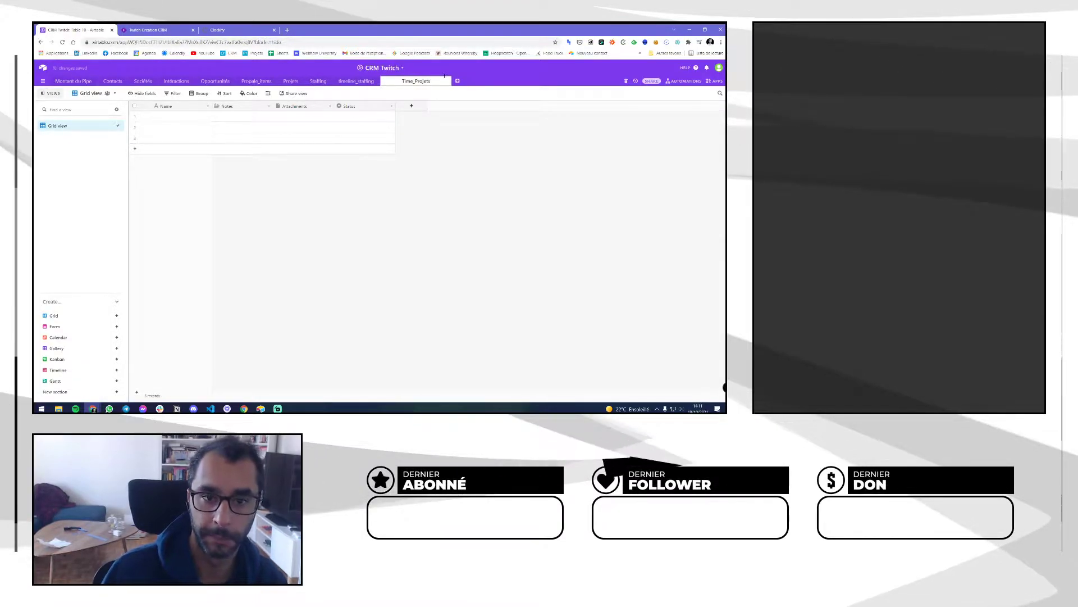
key(Return)
Delete the Status, Attachments and Notes fields, keeping only Name
right_click(376, 107)
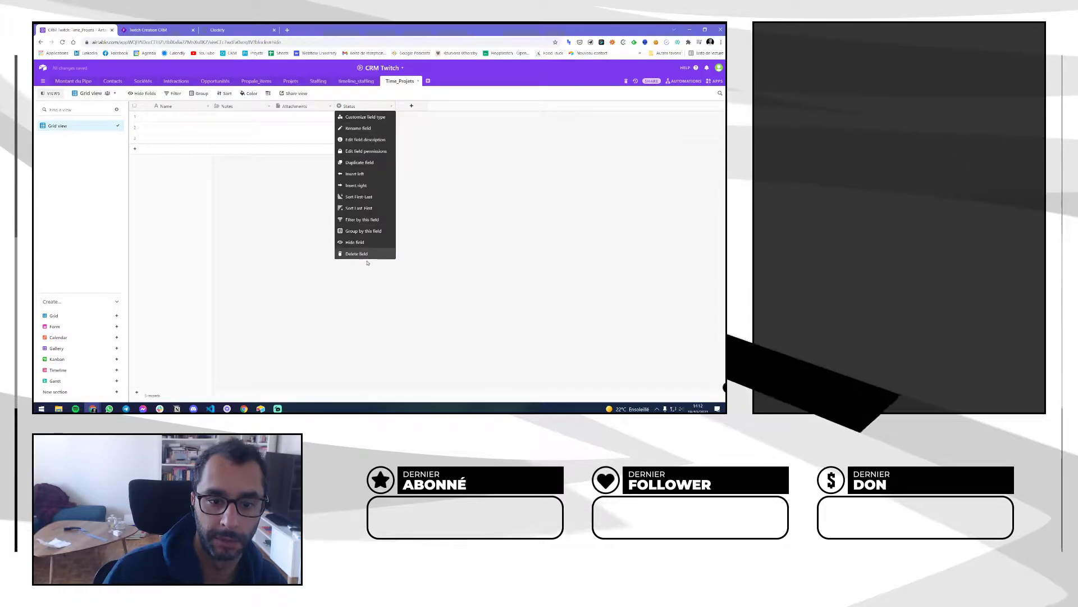
click(367, 254)
right_click(320, 107)
click(293, 254)
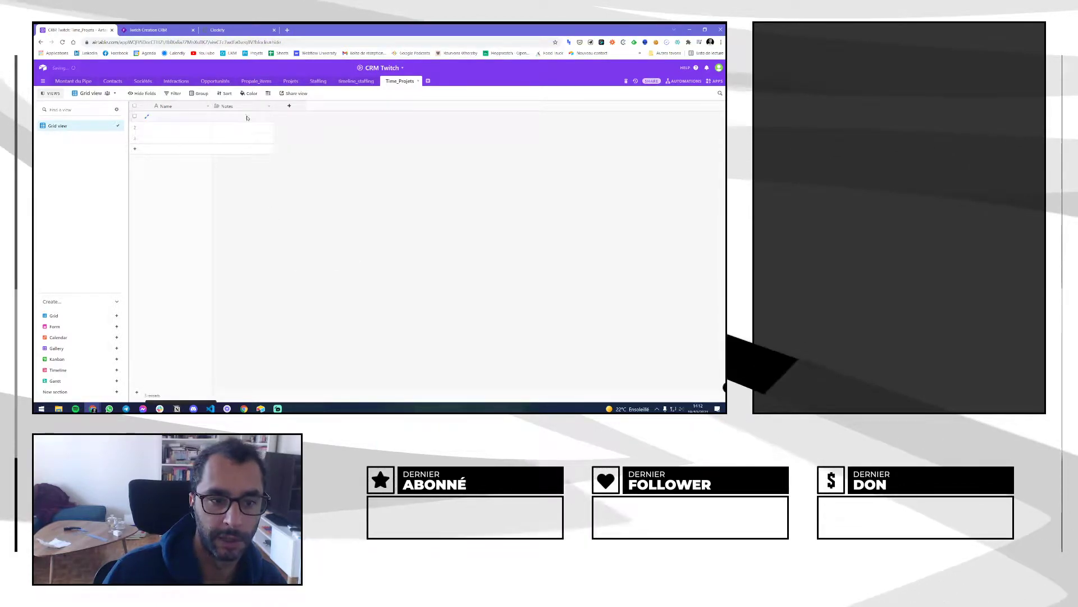
right_click(236, 106)
click(238, 254)
right_click(180, 107)
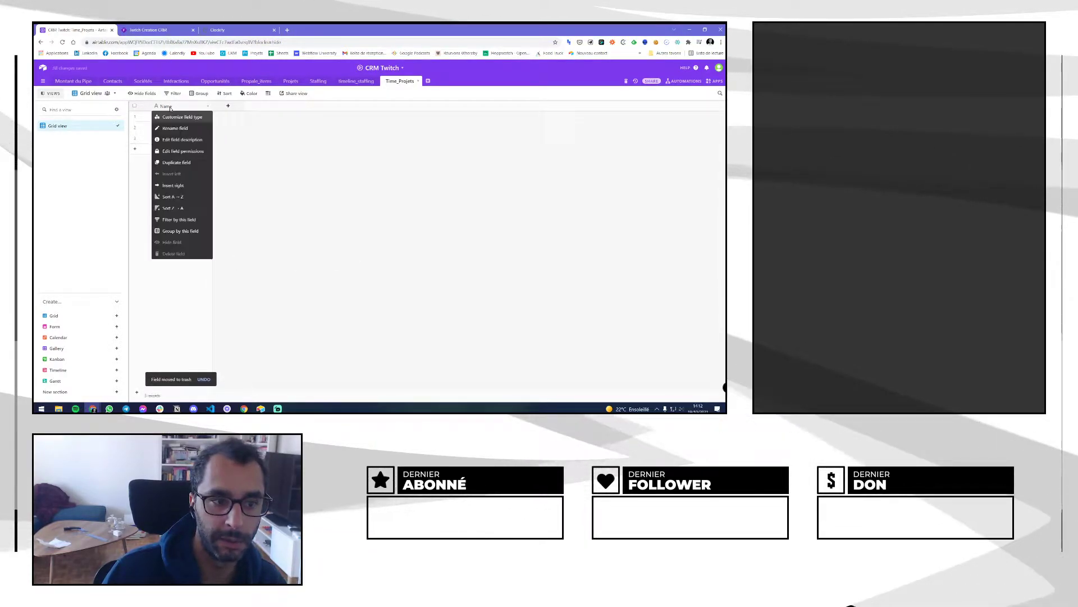
click(188, 132)
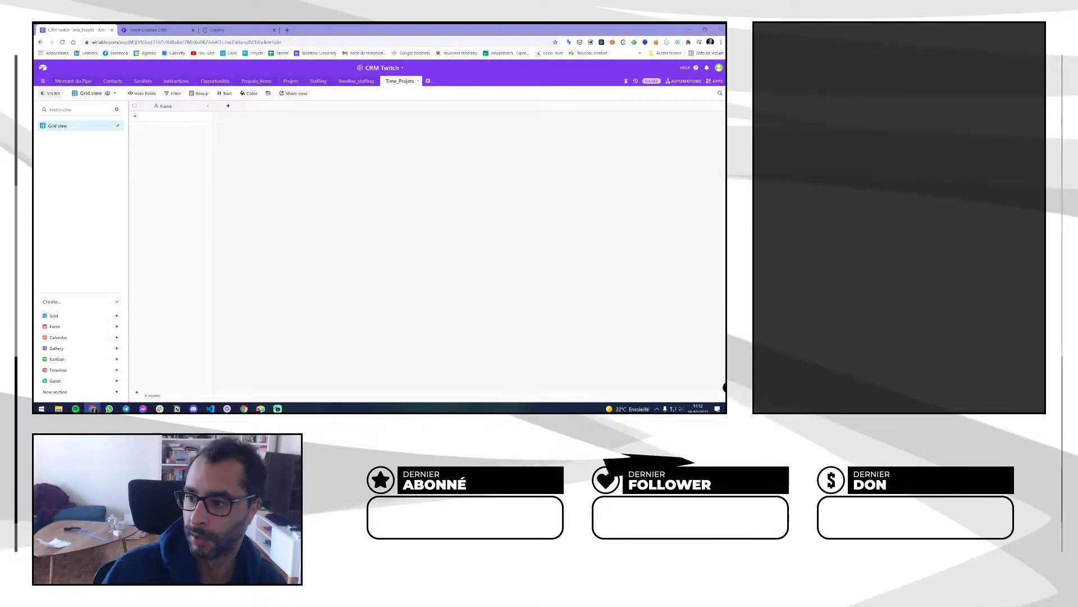
Rename the Time_Projets primary field from Name to Nom
double_click(166, 106)
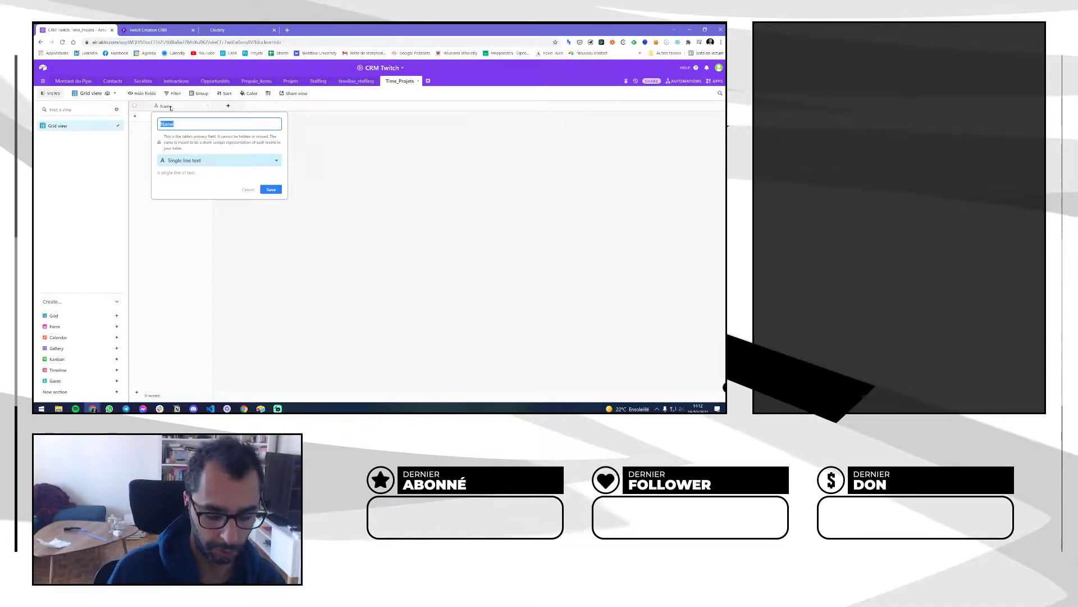
text(No)
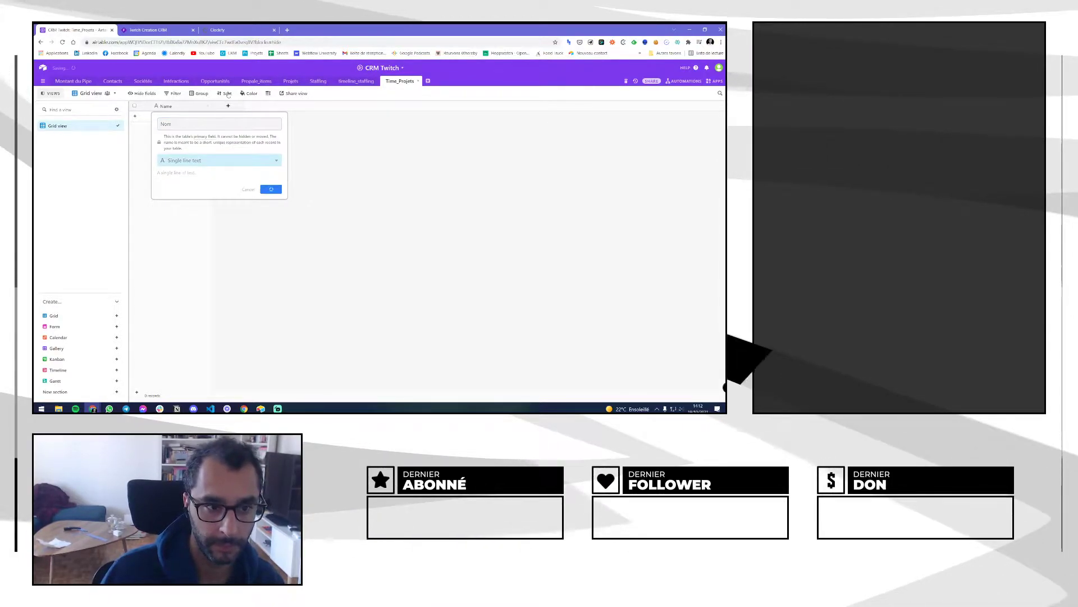
key(Return)
Add a Projets field linking to the Projets table, skipping lookup fields
click(228, 105)
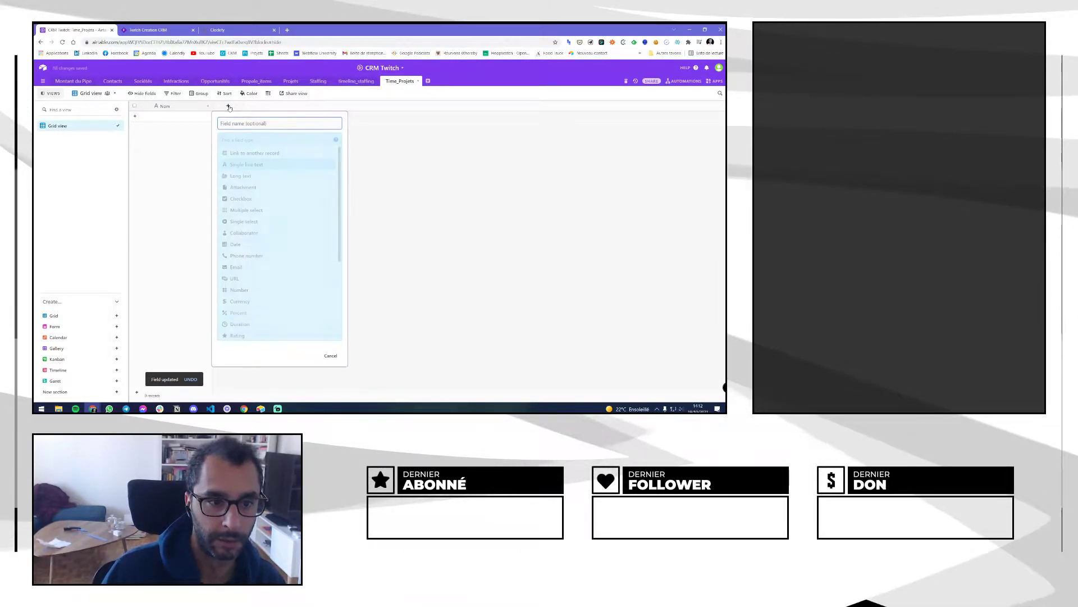
click(253, 154)
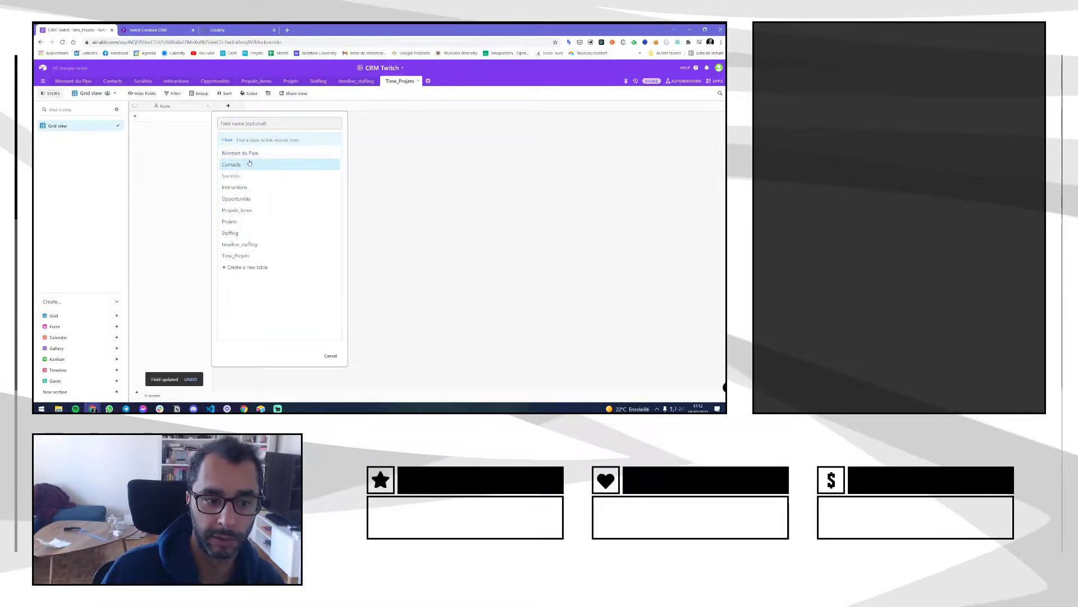
click(235, 223)
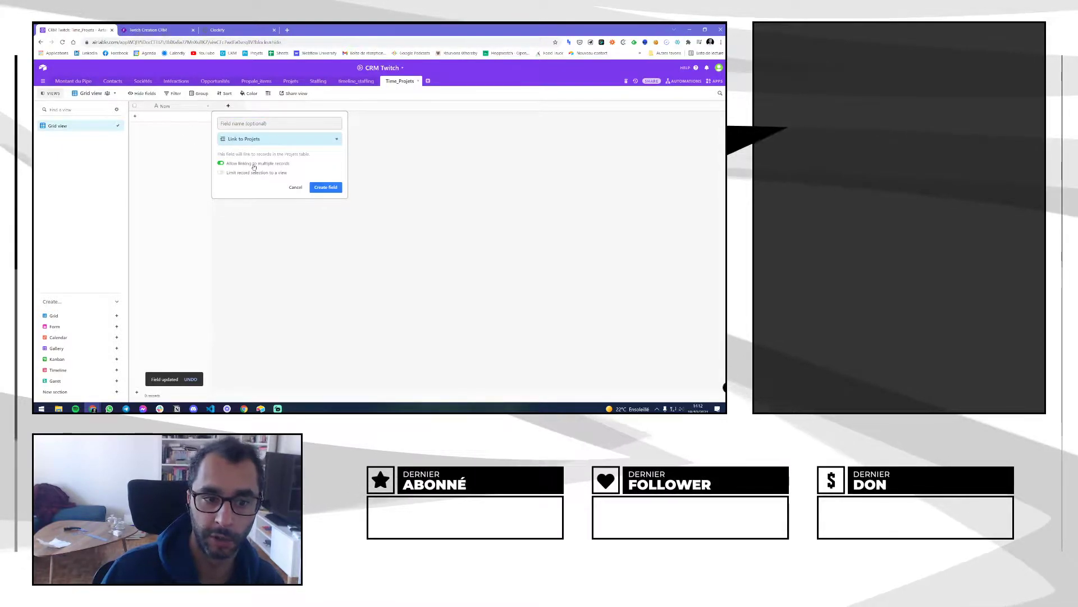
click(326, 188)
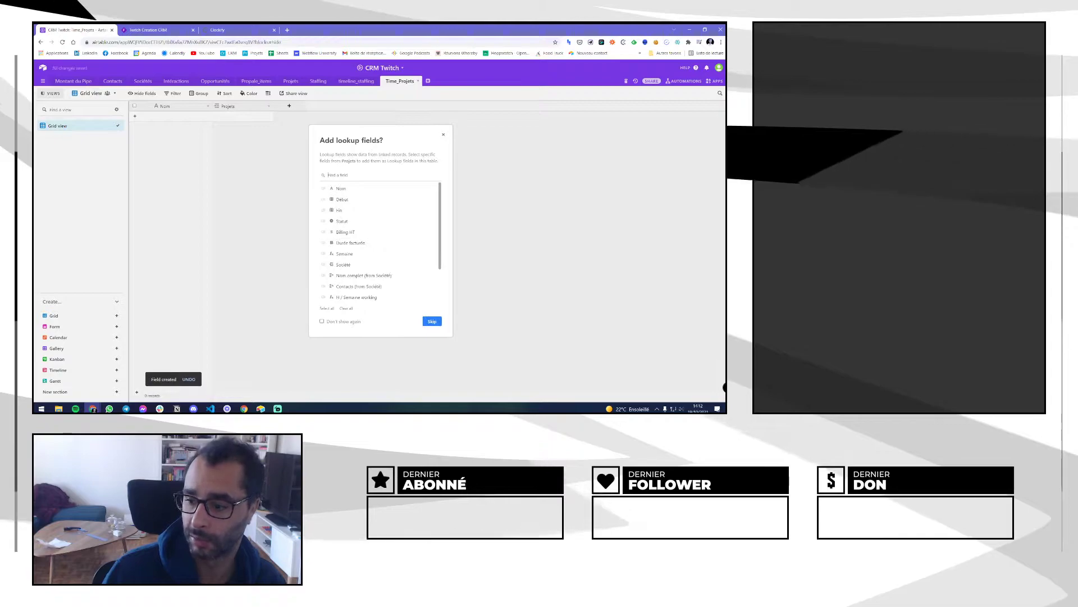
click(443, 136)
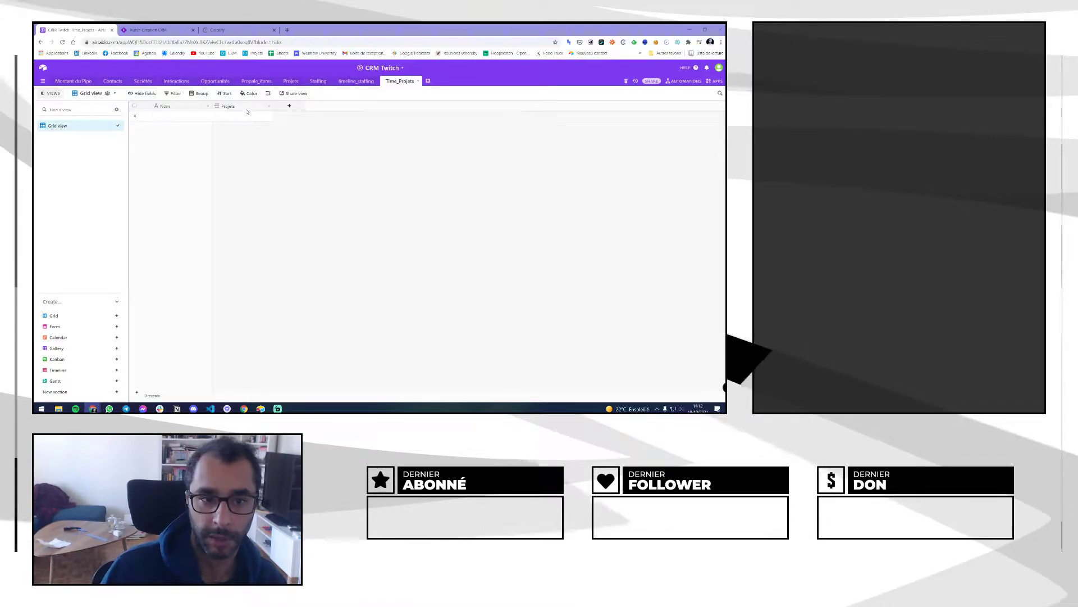
Create a Début date field using the European date format
click(289, 105)
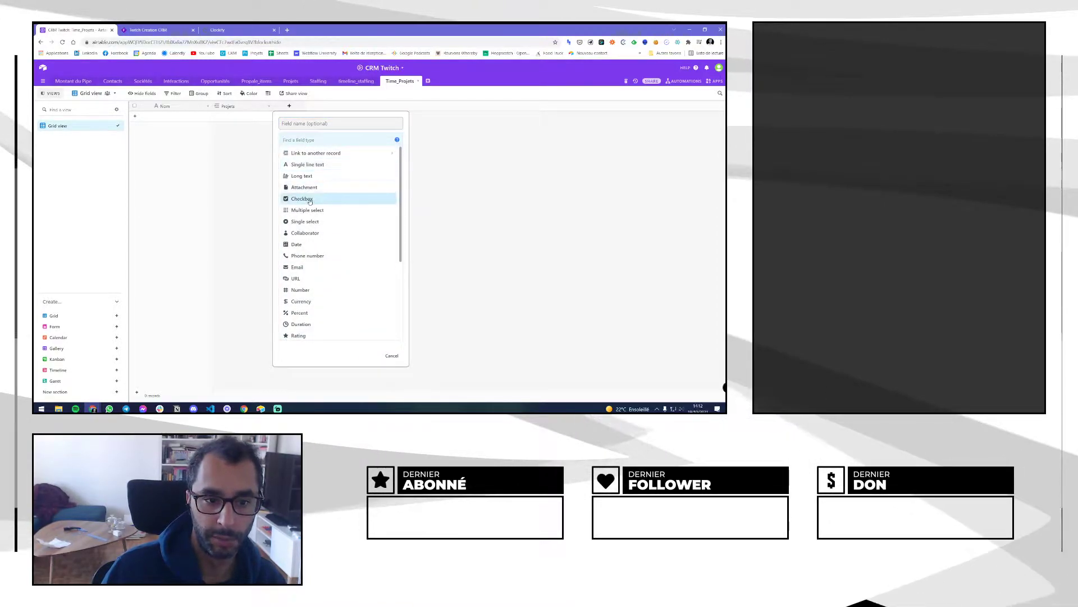
click(303, 244)
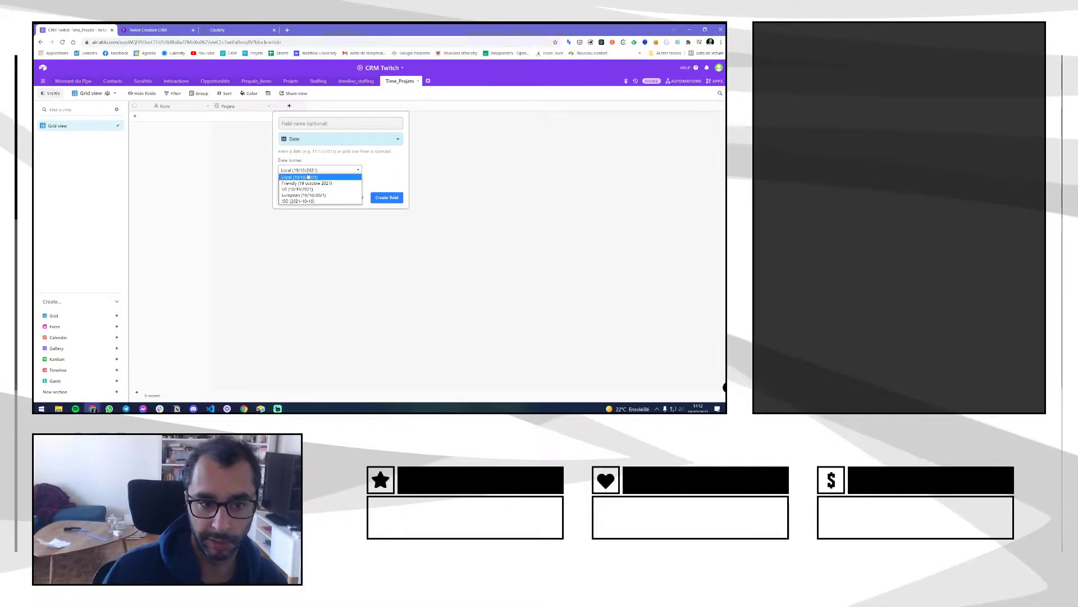
click(304, 195)
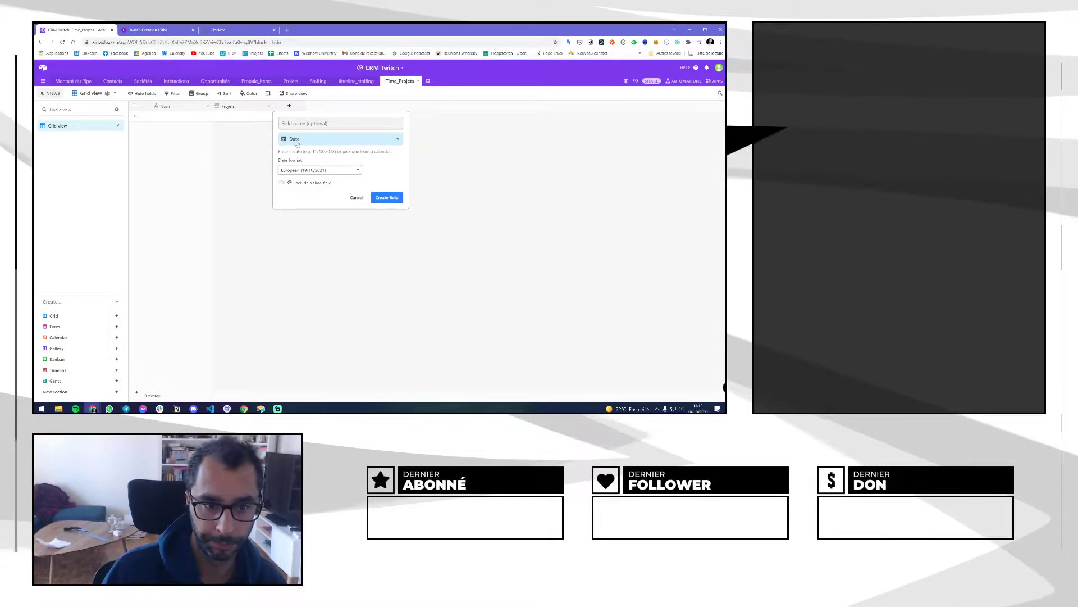
text(Début)
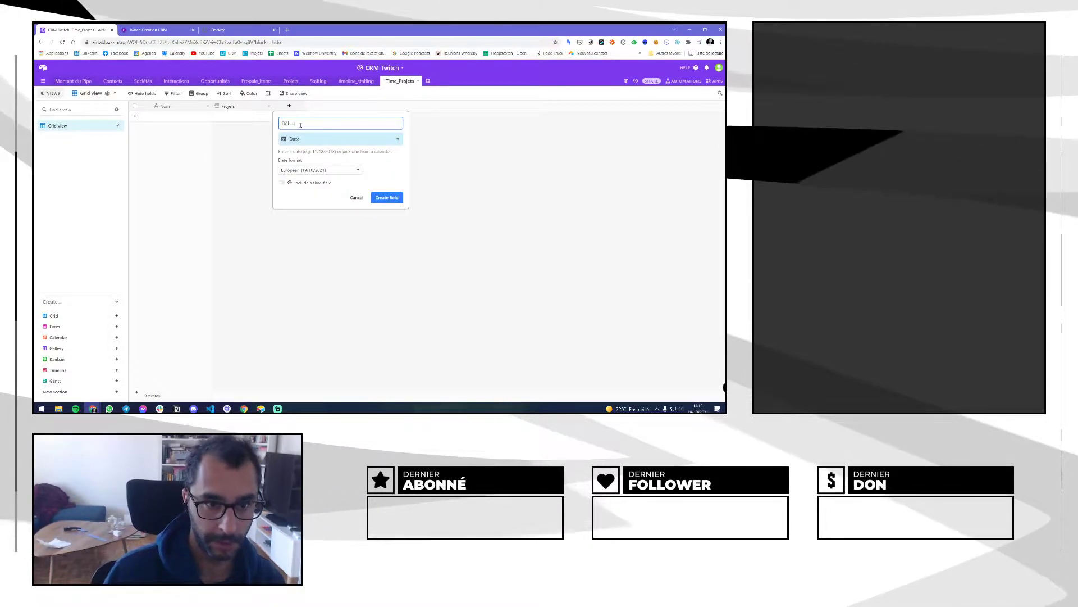
click(381, 197)
Create a Fin date field, also in European date format
click(350, 106)
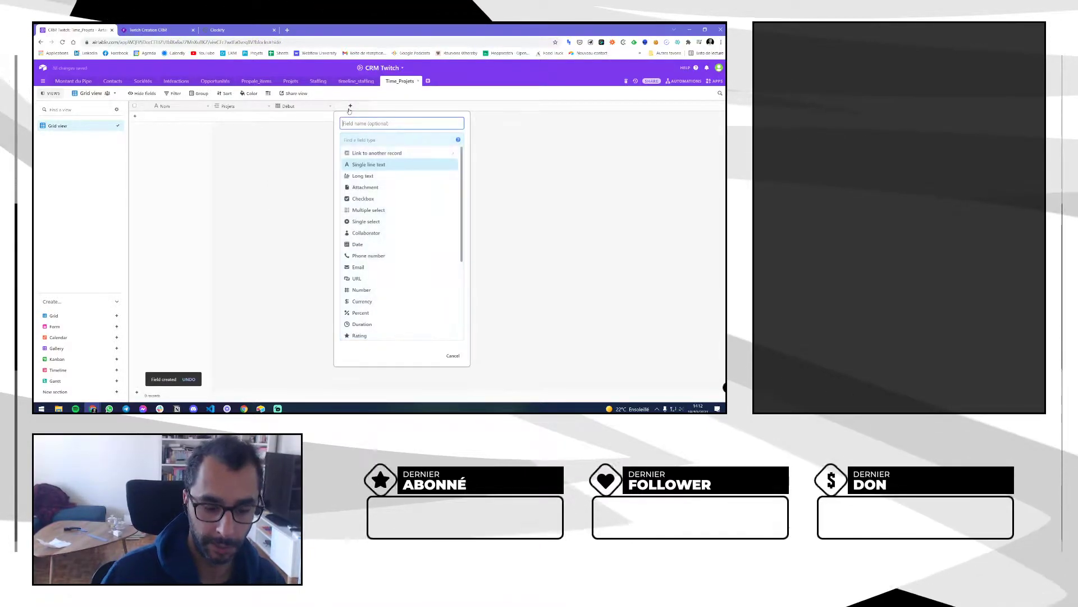
text(pr)
key(BackSpace)
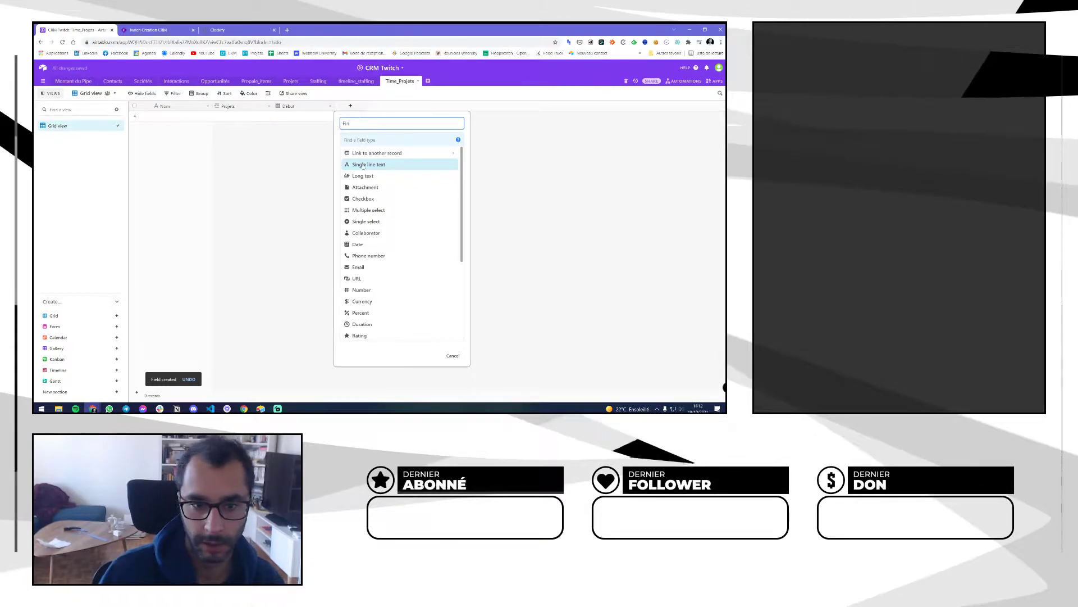
text(date)
key(Return)
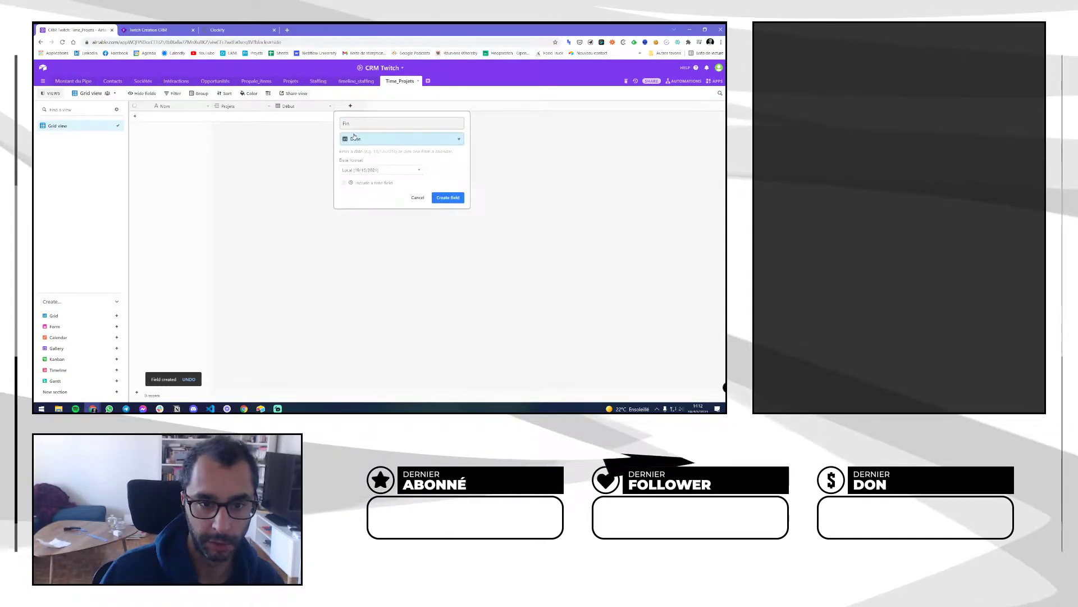
click(365, 195)
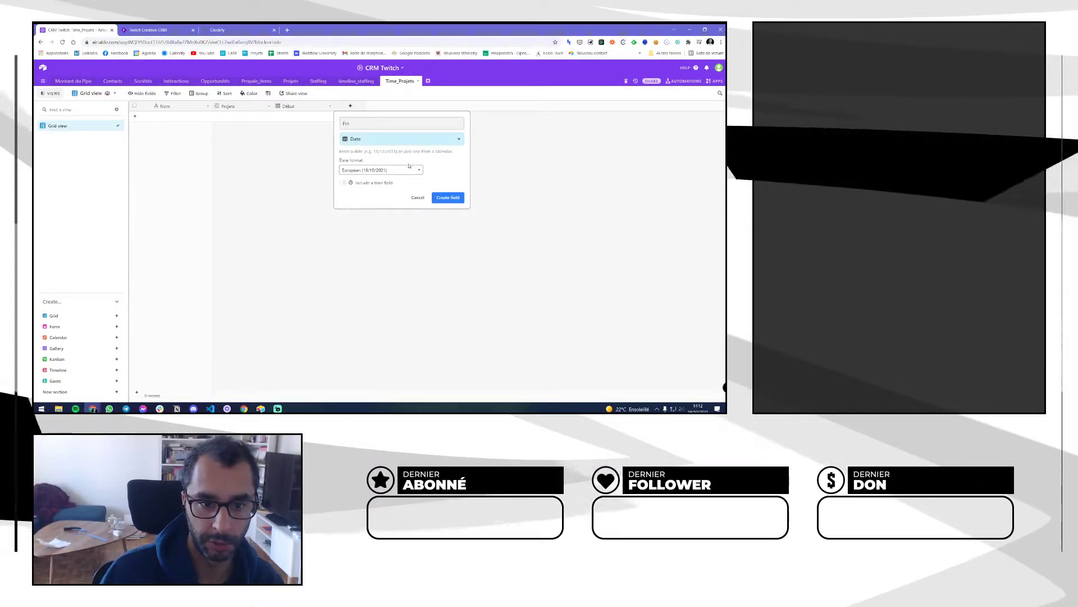
click(456, 197)
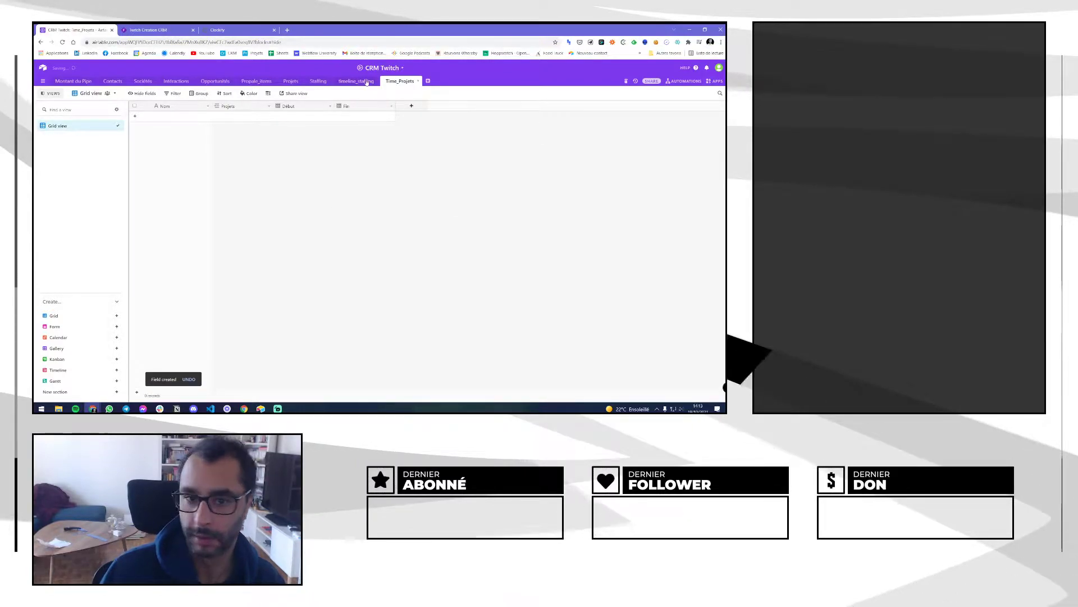
Create a Durée formula field with DATETIME_DIFF({Début},{Fin})
click(411, 105)
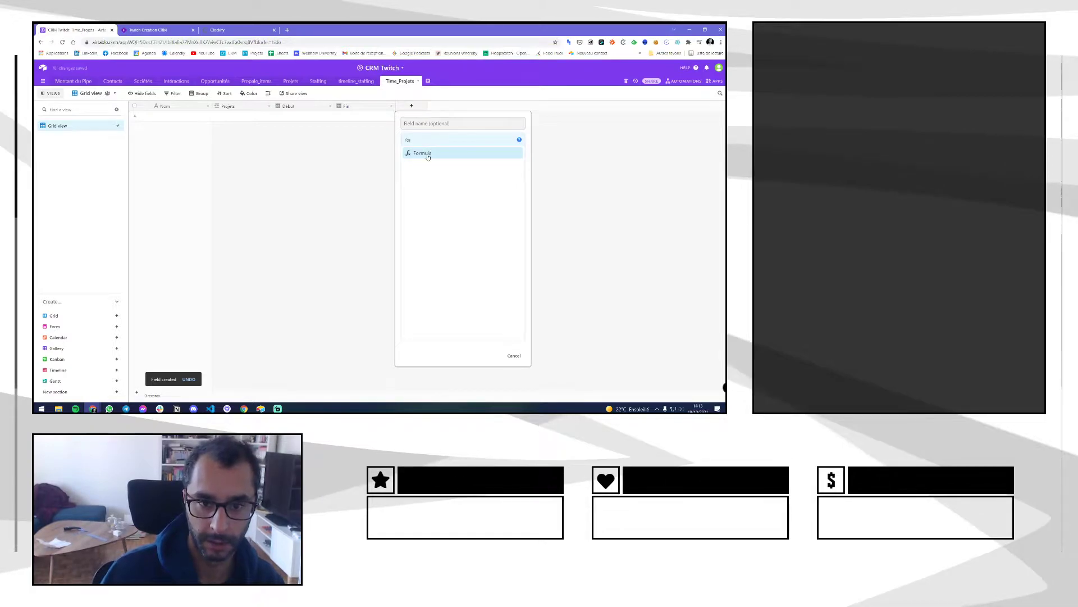
click(427, 154)
text(Durée)
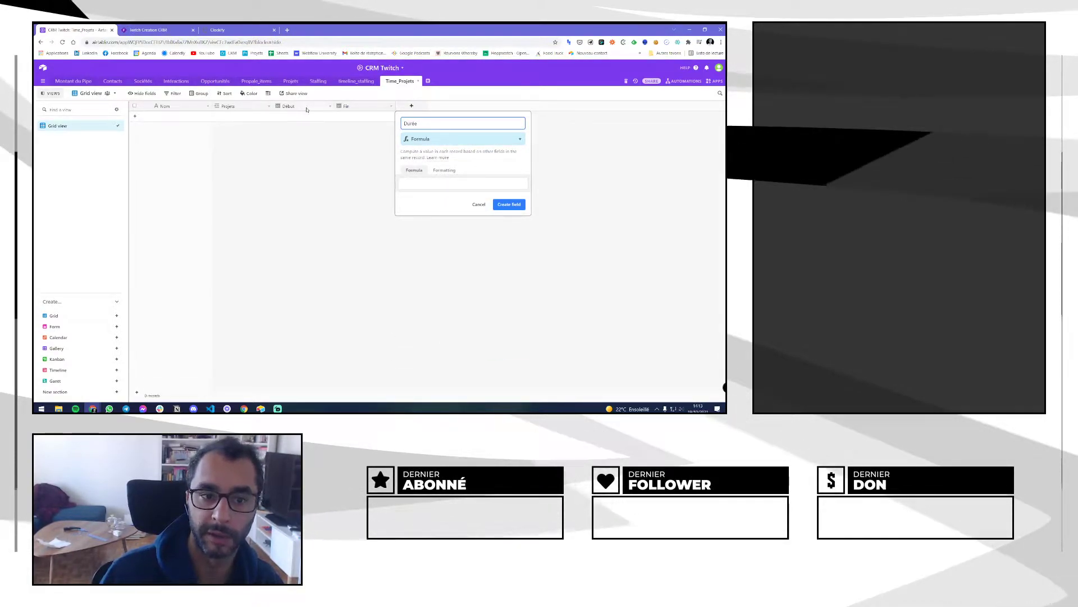
click(467, 184)
text(date)
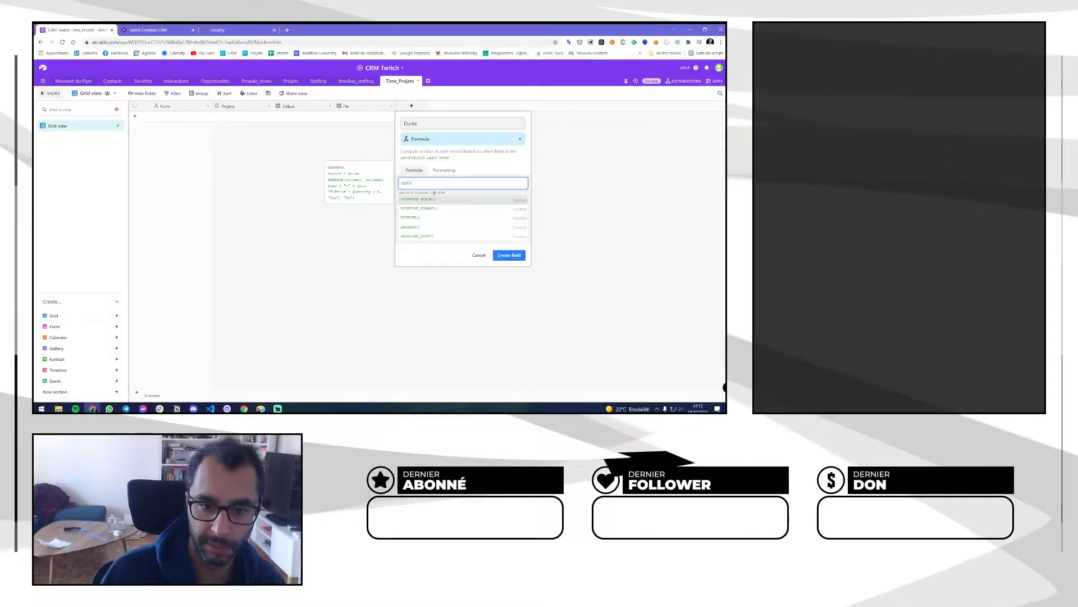
click(417, 235)
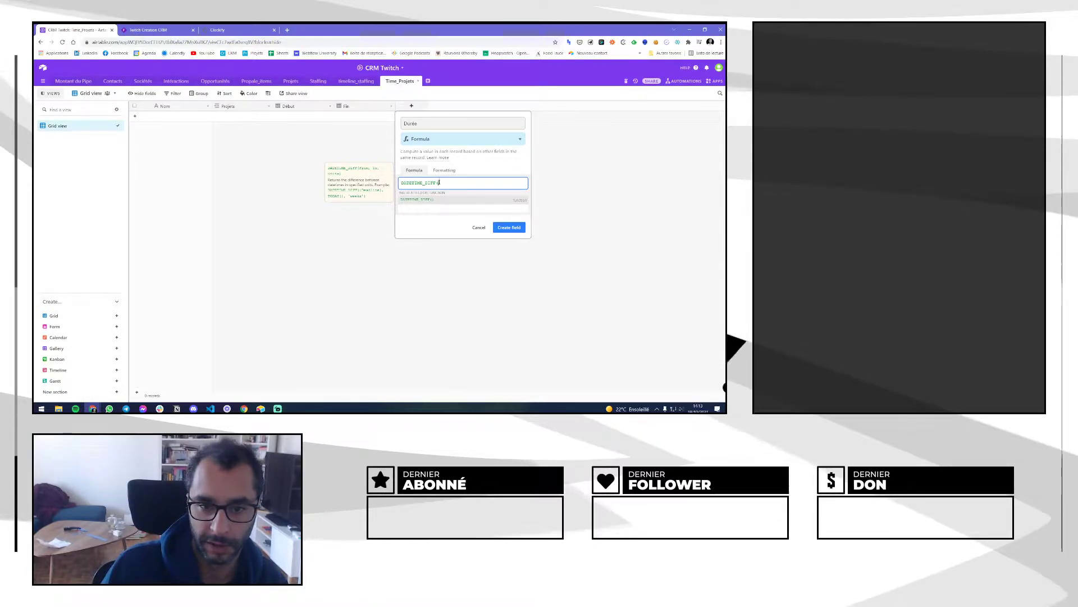
text({D)
key(Return)
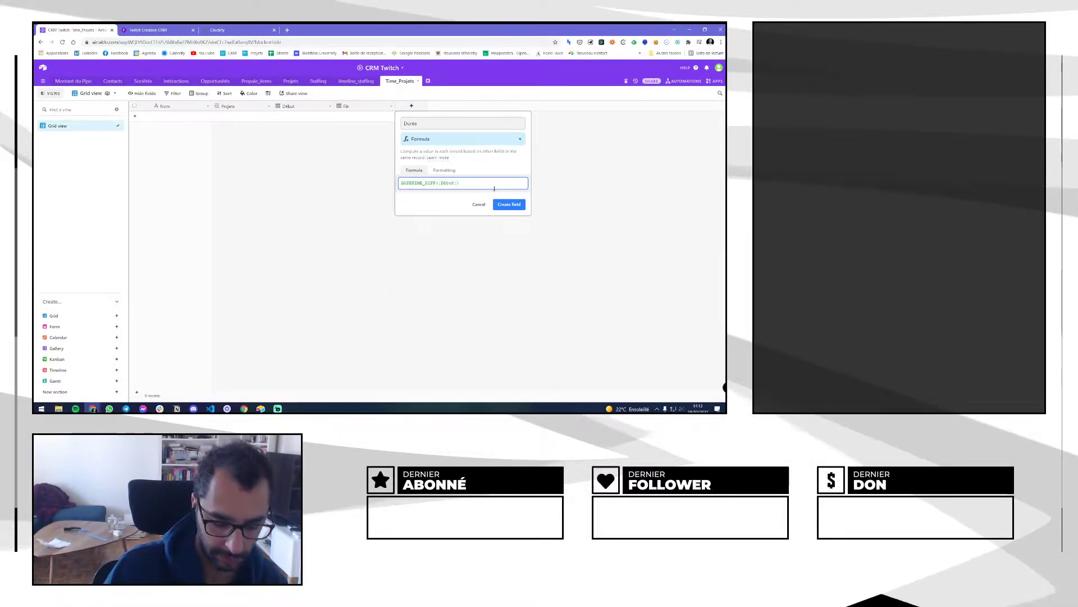
text(,)
click(415, 227)
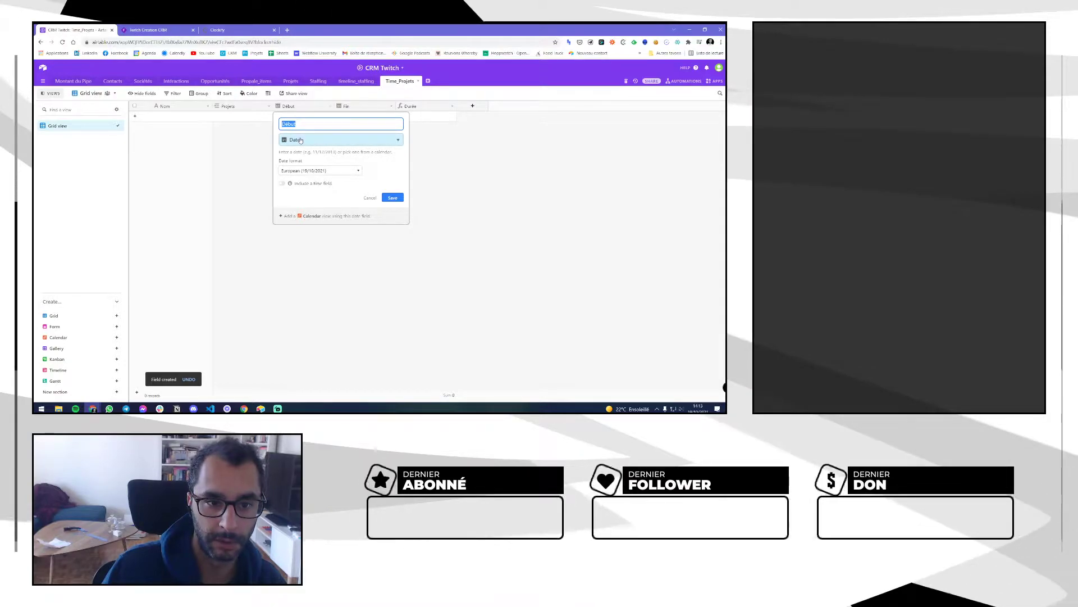
Make the Début field include a time in 24-hour format and save
click(307, 183)
click(315, 204)
click(297, 213)
click(393, 232)
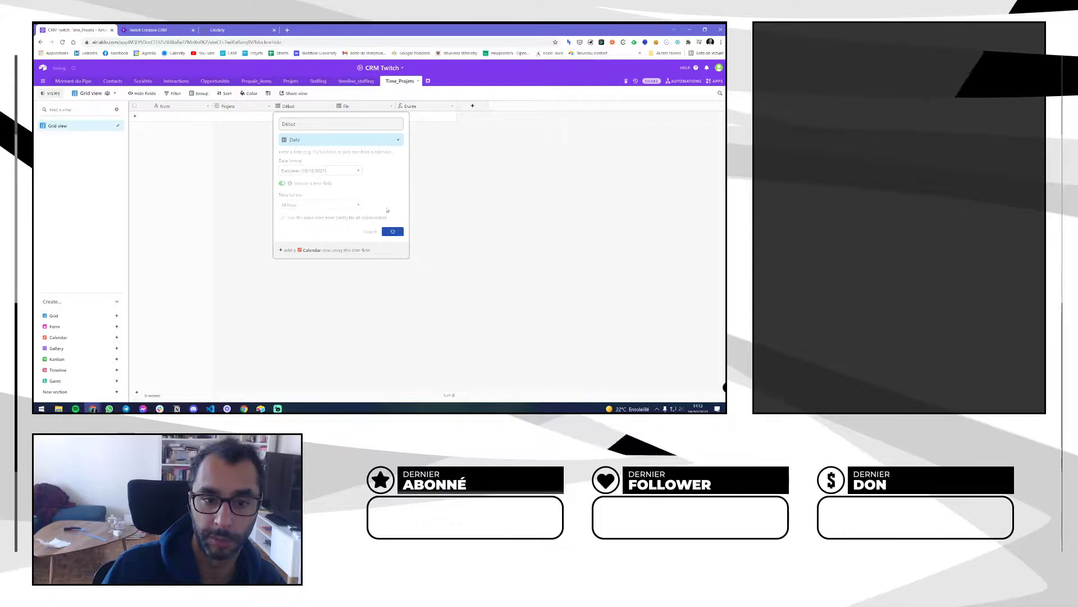
Give the Fin field a 24-hour time as well
double_click(353, 106)
click(344, 183)
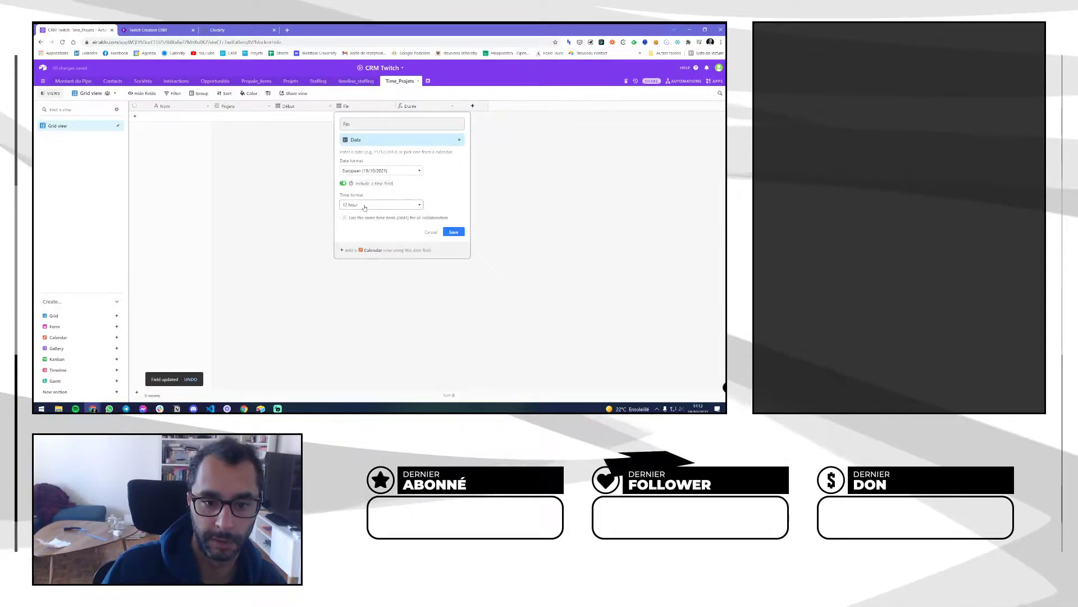
click(364, 219)
click(454, 231)
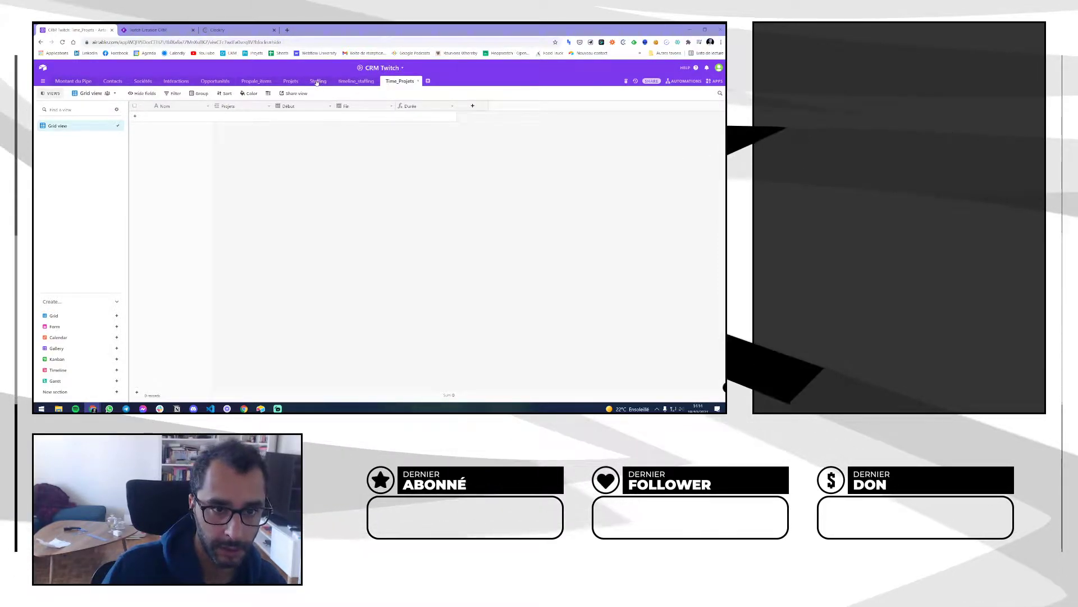
Check the Projets records, move Time_Projets right after Projets, and reopen it
click(290, 81)
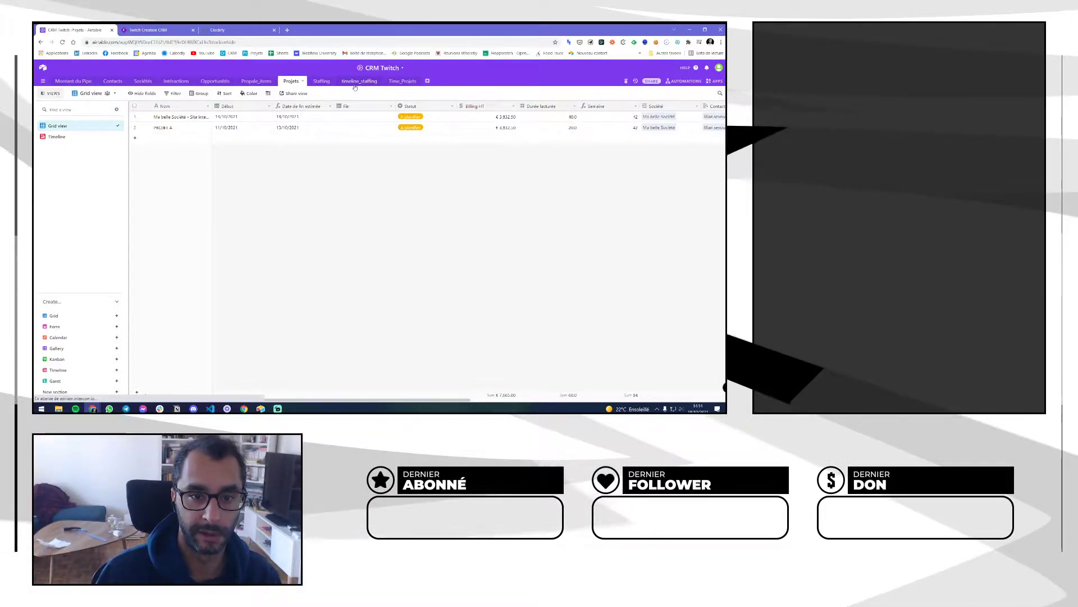
click(361, 82)
click(98, 125)
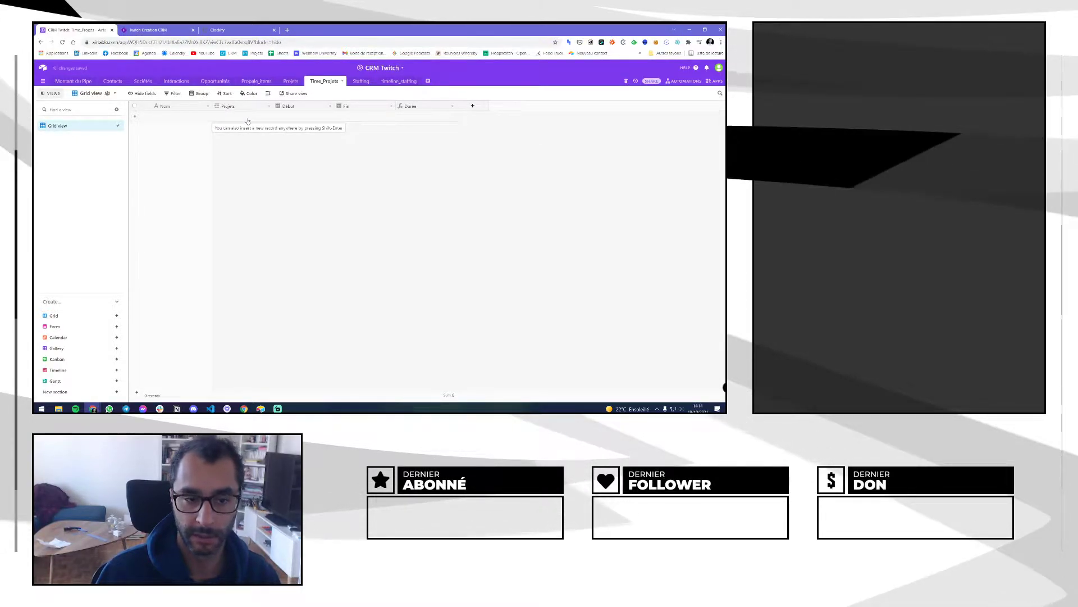
Add a PROJET X record linked to Ma belle Société - Site internet
click(192, 117)
text(PROJET)
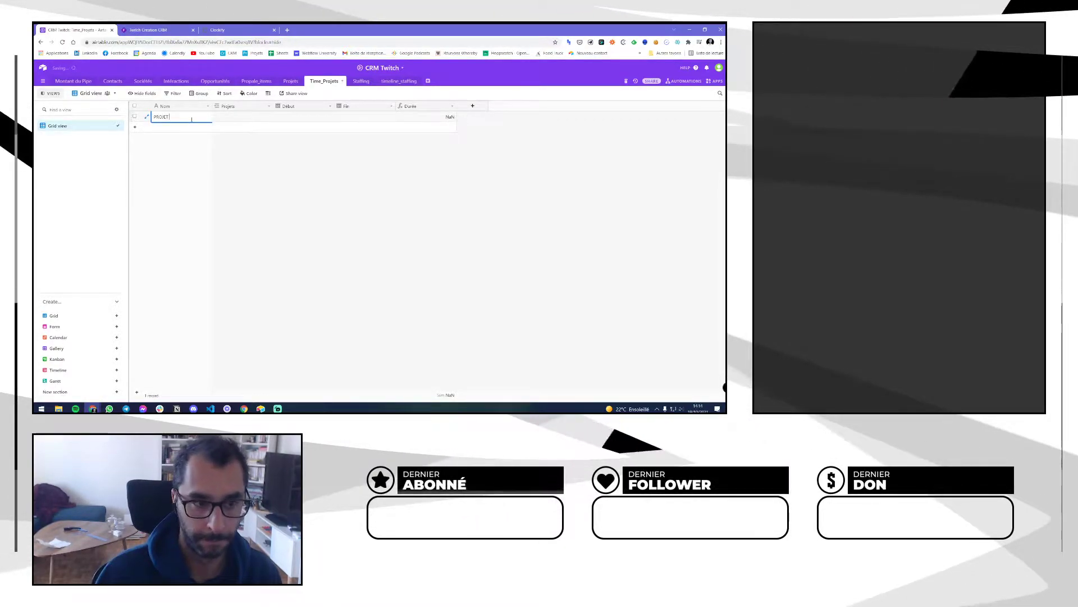
text( X)
key(Tab)
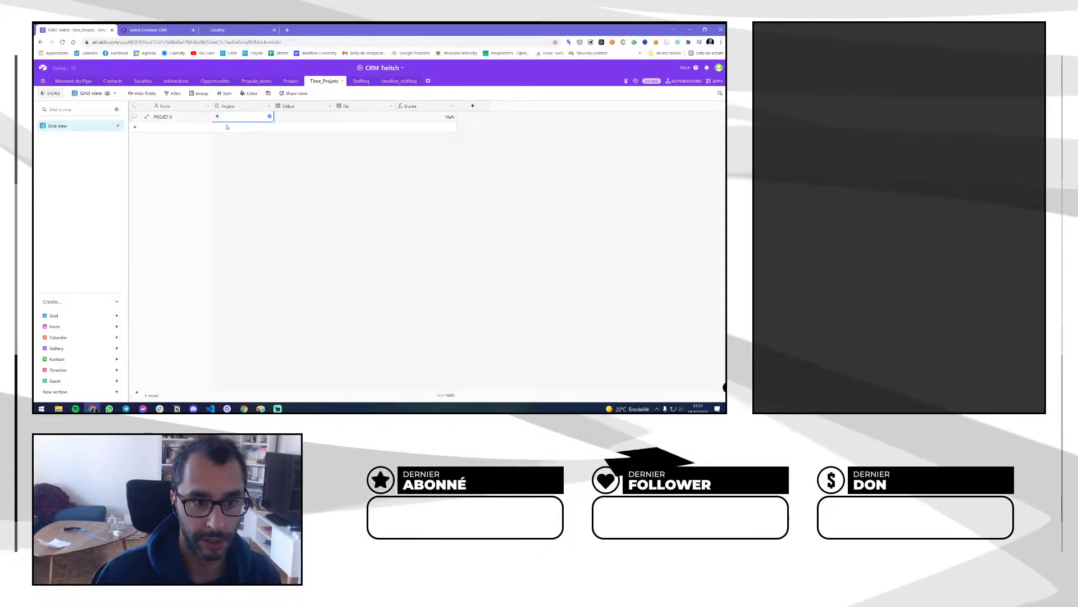
click(217, 117)
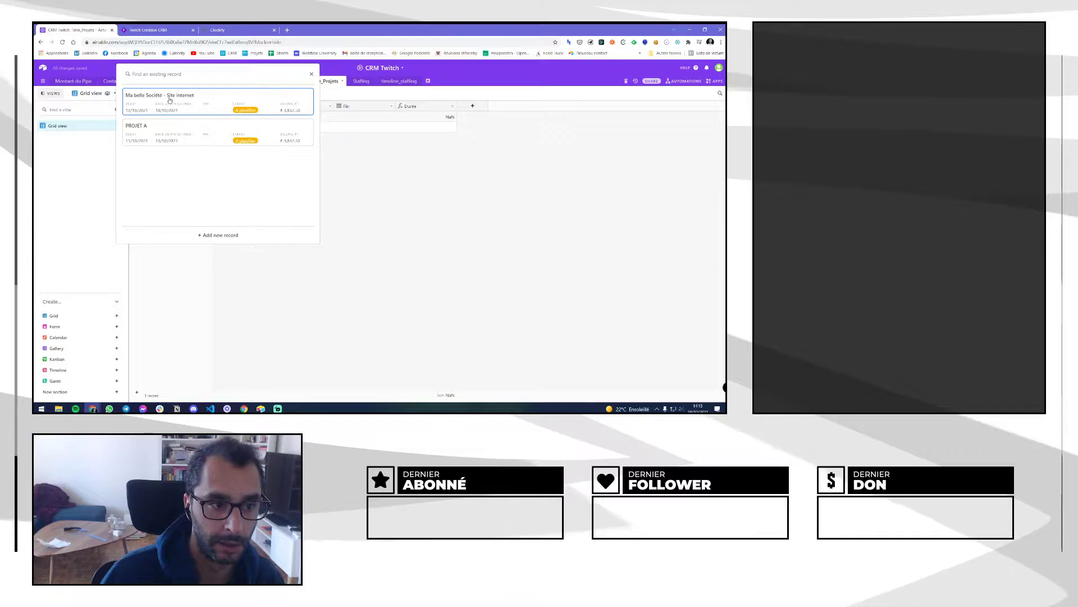
click(185, 102)
drag(272, 104, 317, 105)
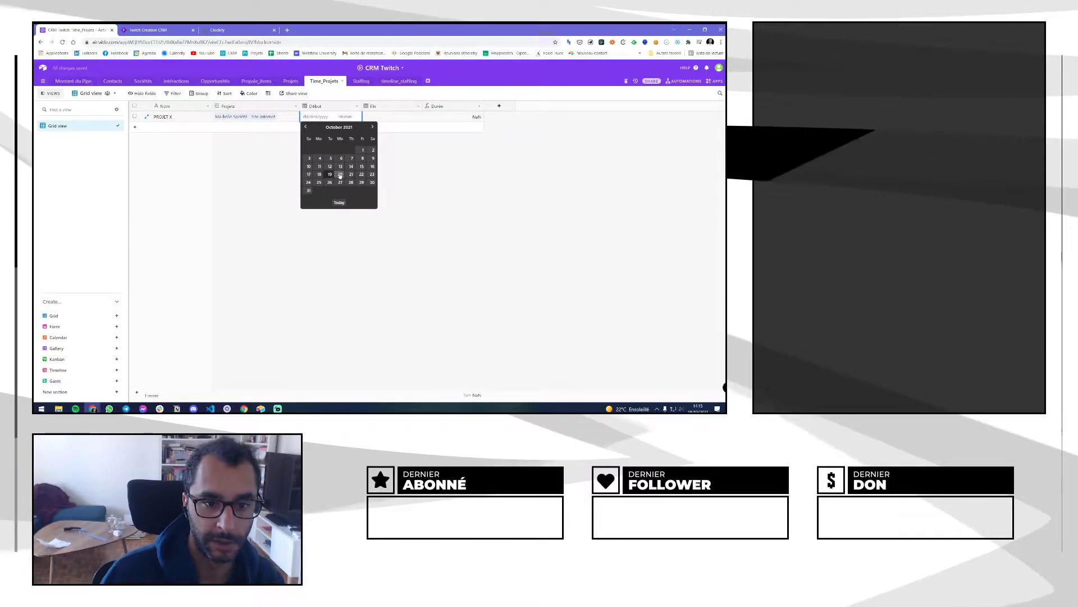
Set PROJET X's Début to 19 October at 00:00 and its Fin to 19 October
click(331, 174)
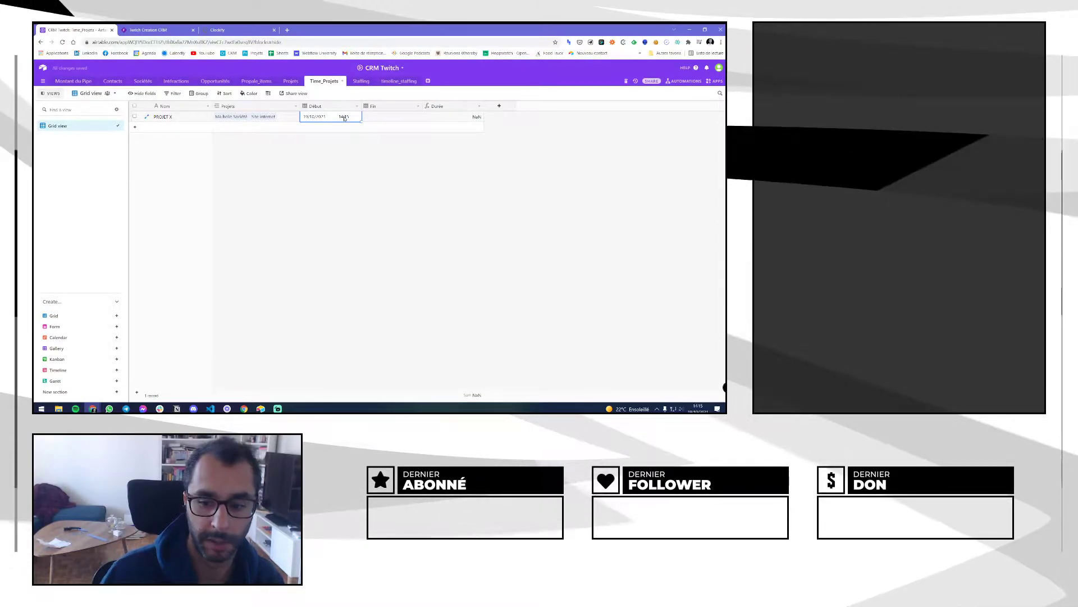
click(344, 117)
click(344, 128)
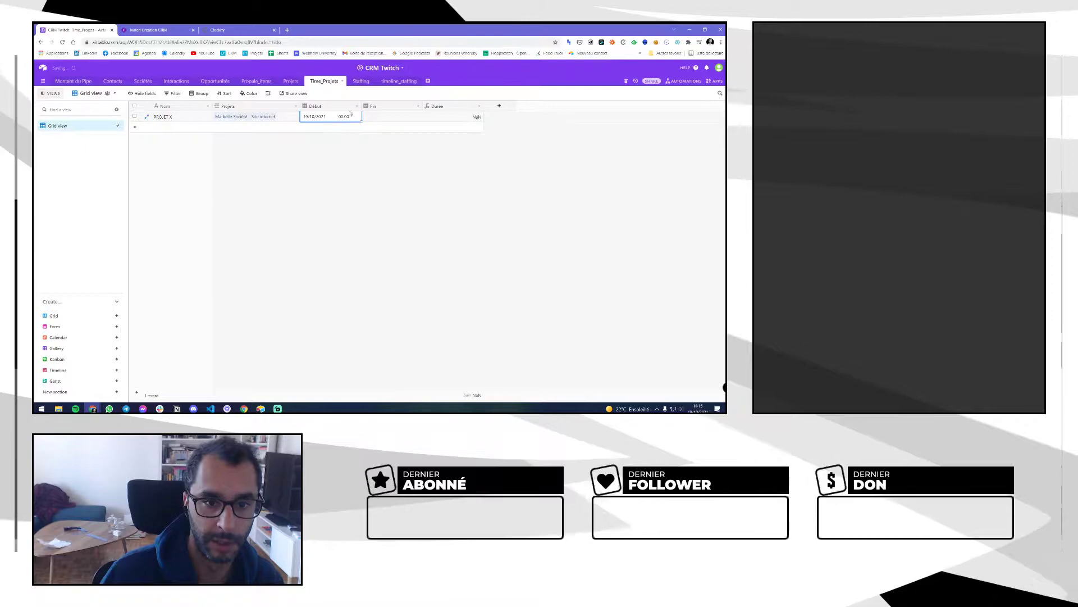
click(376, 117)
click(376, 117)
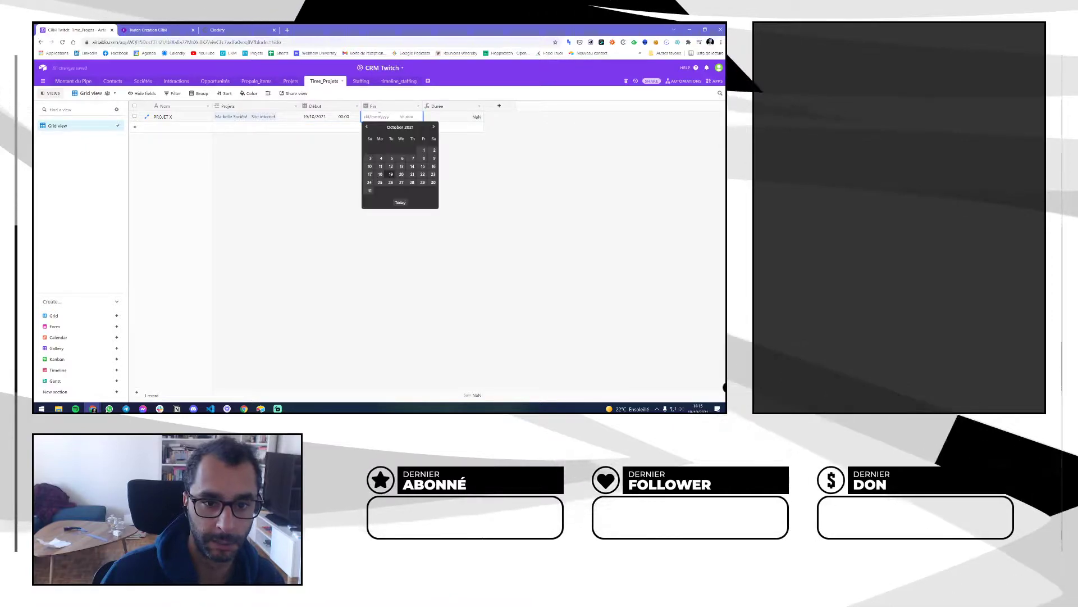
click(380, 174)
click(377, 117)
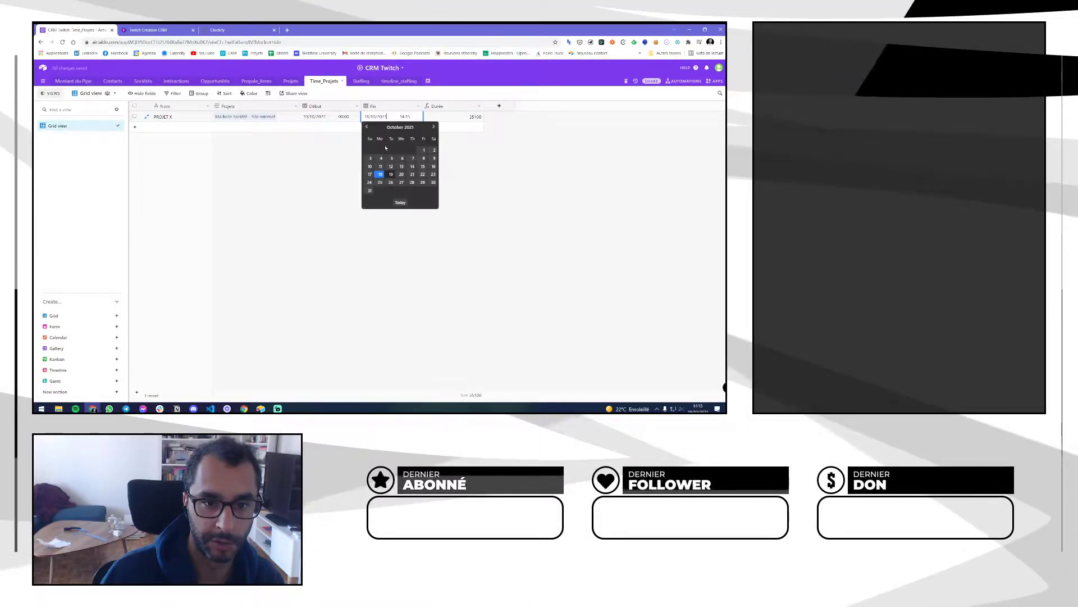
click(392, 174)
click(405, 117)
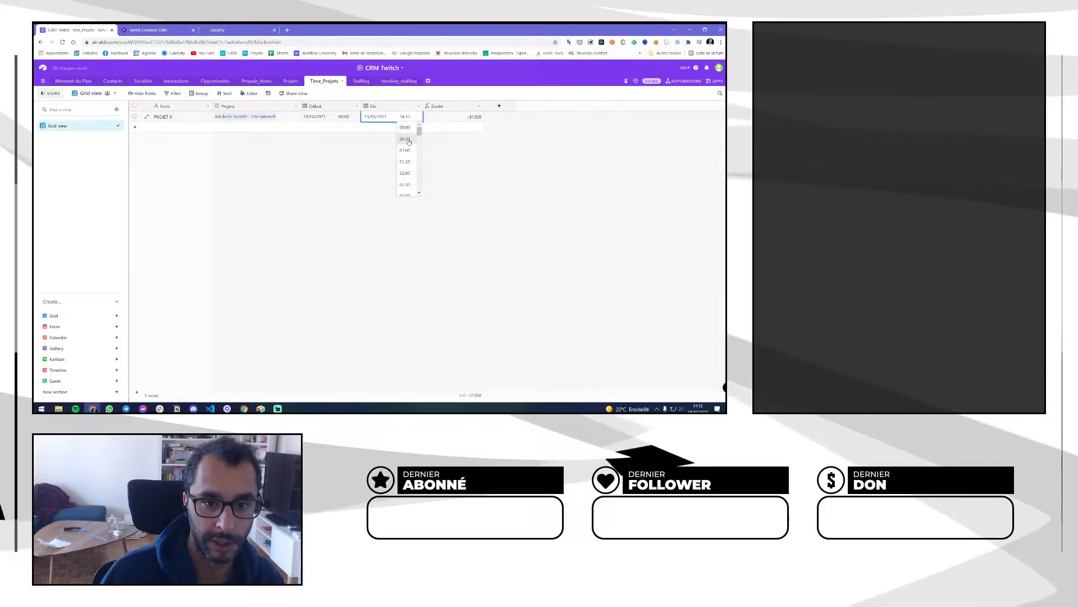
Format the Durée field as a duration in h:mm:ss
double_click(456, 108)
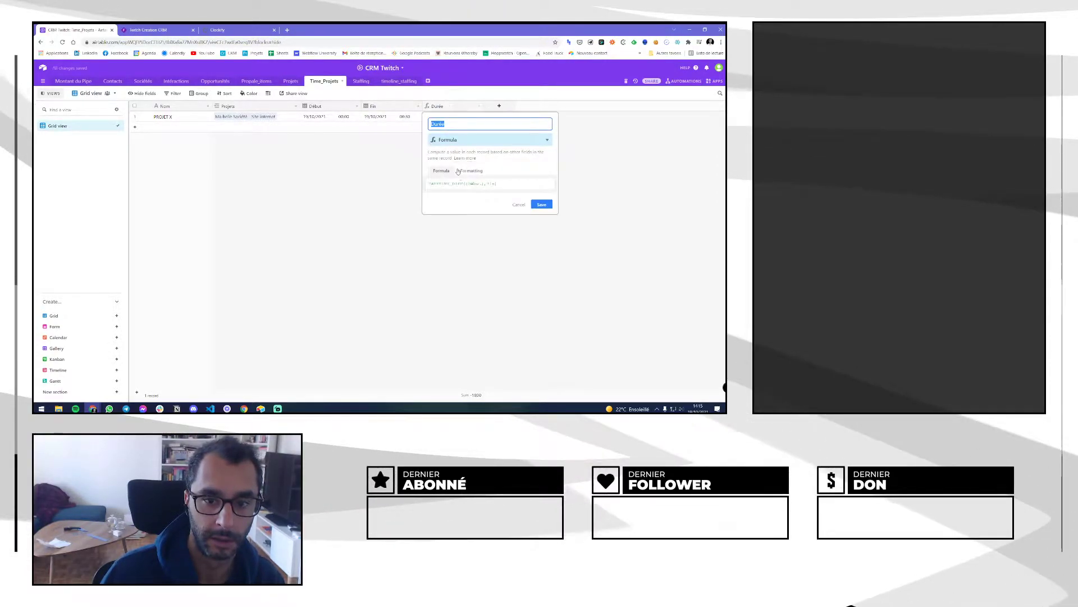
click(458, 193)
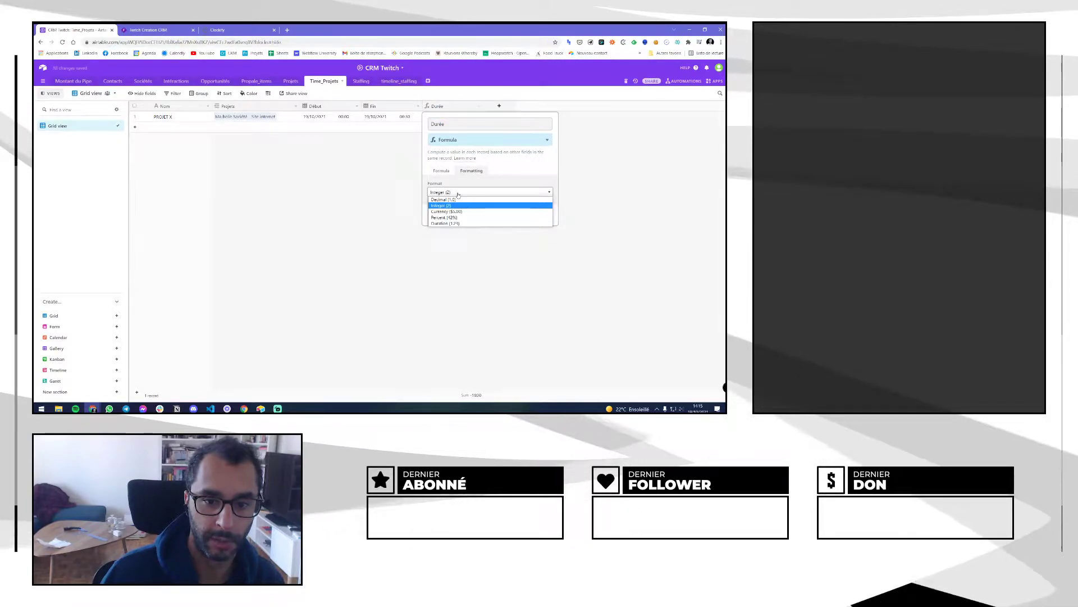
click(447, 223)
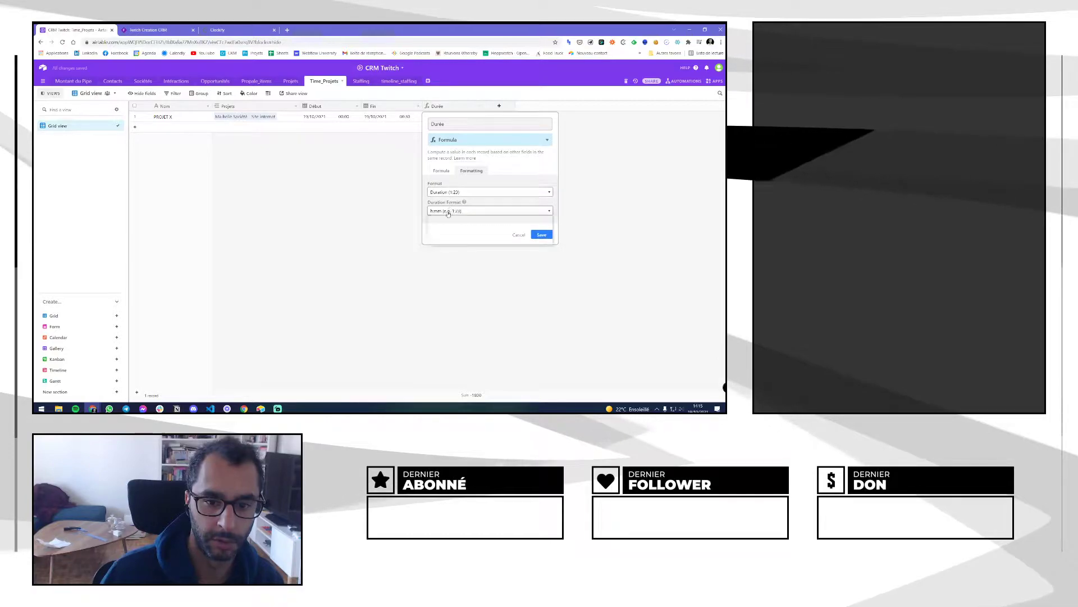
click(542, 234)
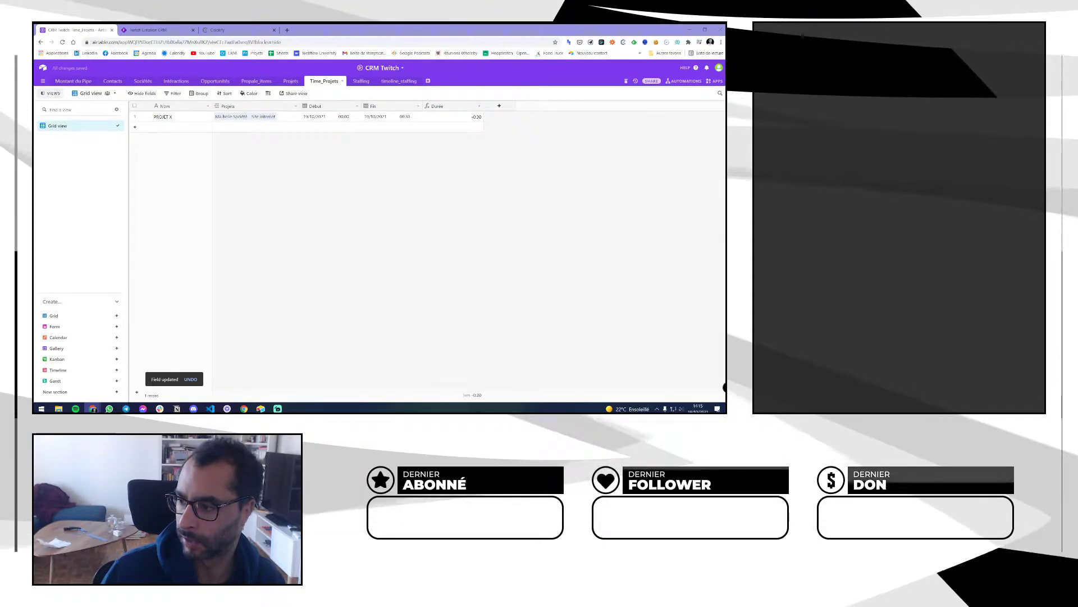
double_click(464, 107)
click(471, 171)
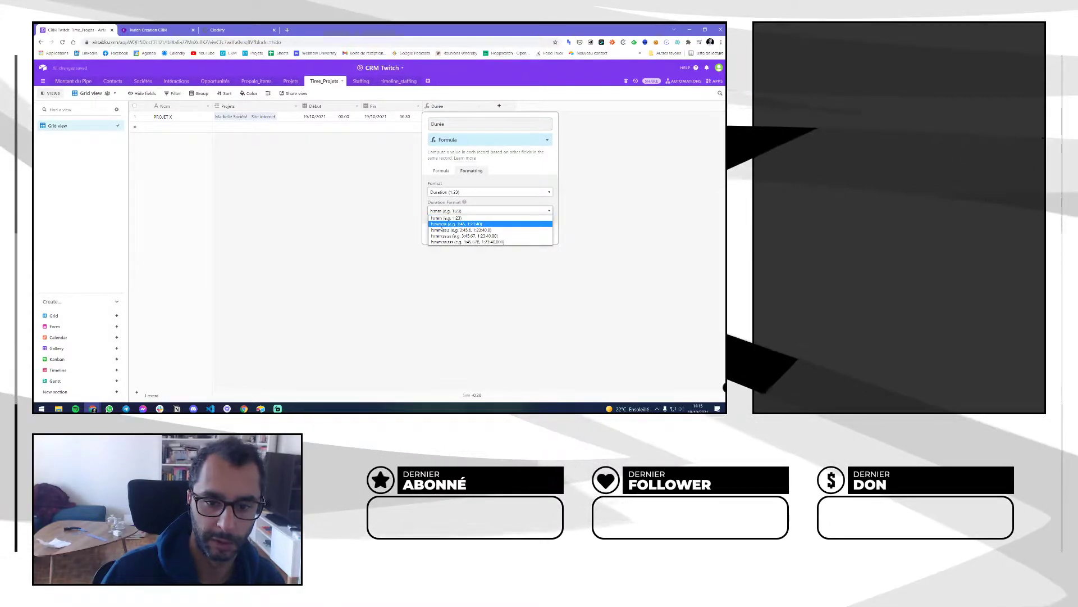
click(489, 224)
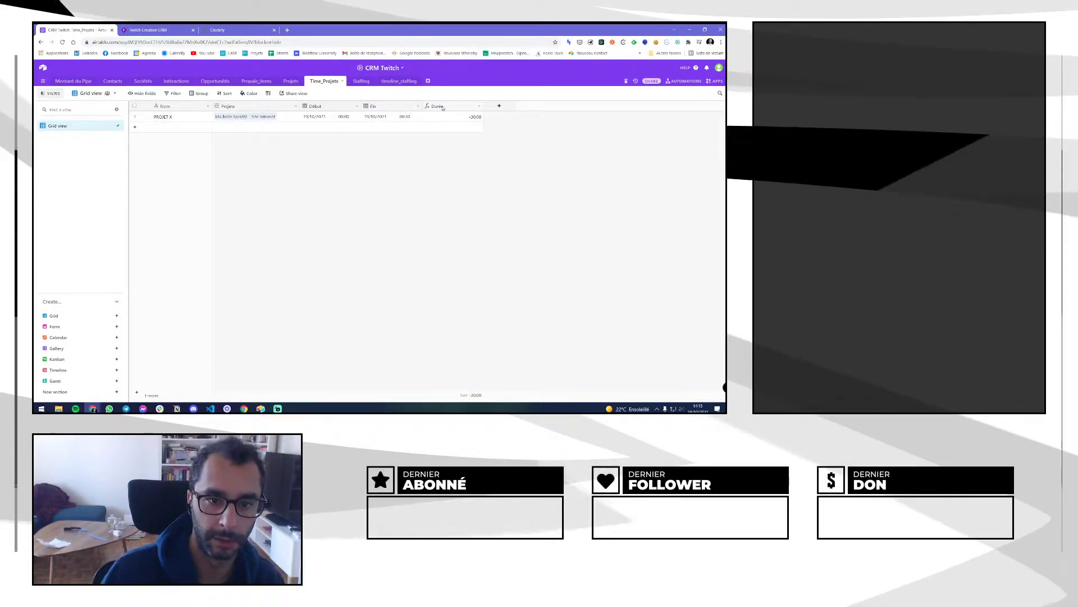
Swap the Durée formula to DATETIME_DIFF({Fin},{Début}) and save it
double_click(443, 107)
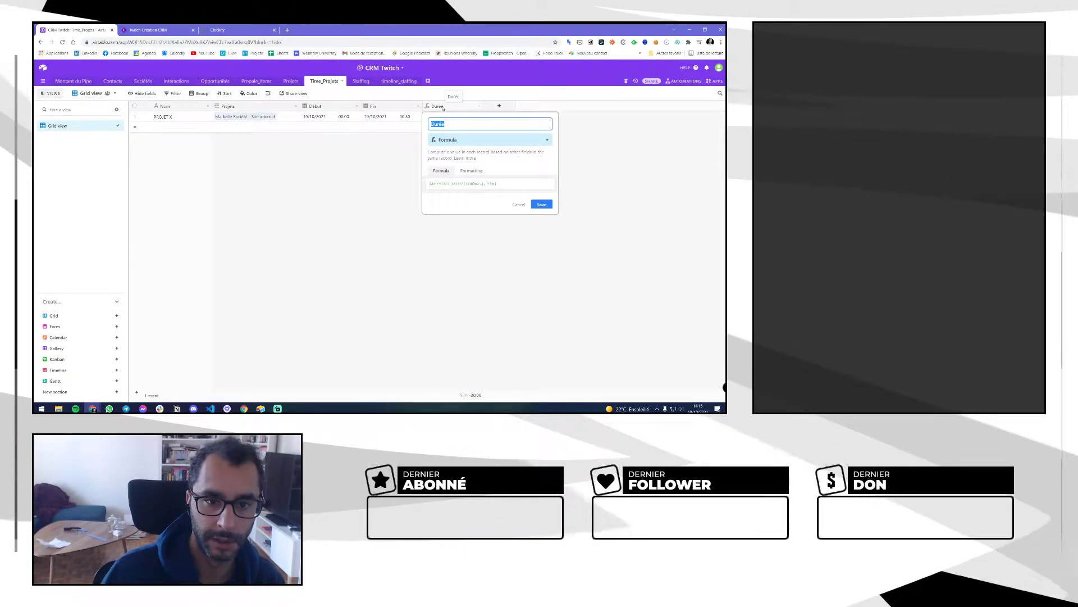
click(470, 183)
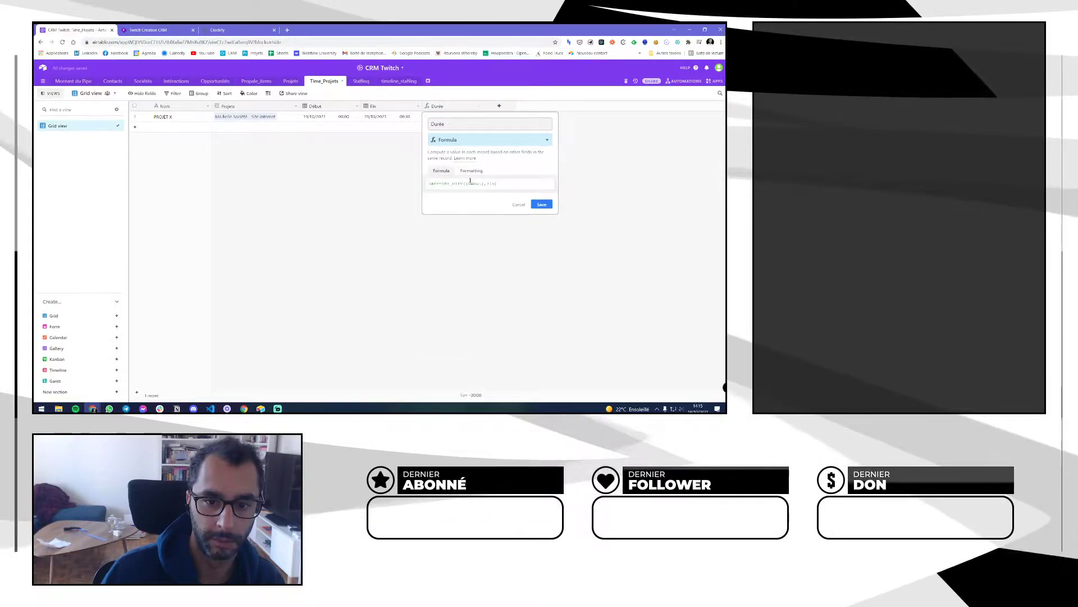
drag(467, 184, 478, 185)
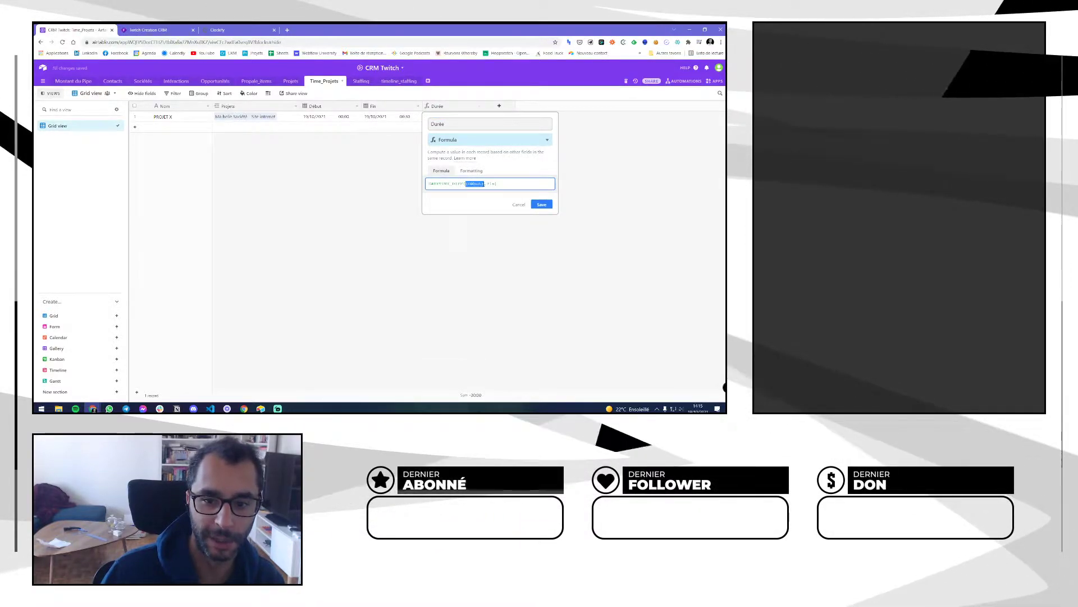
text(Fin)
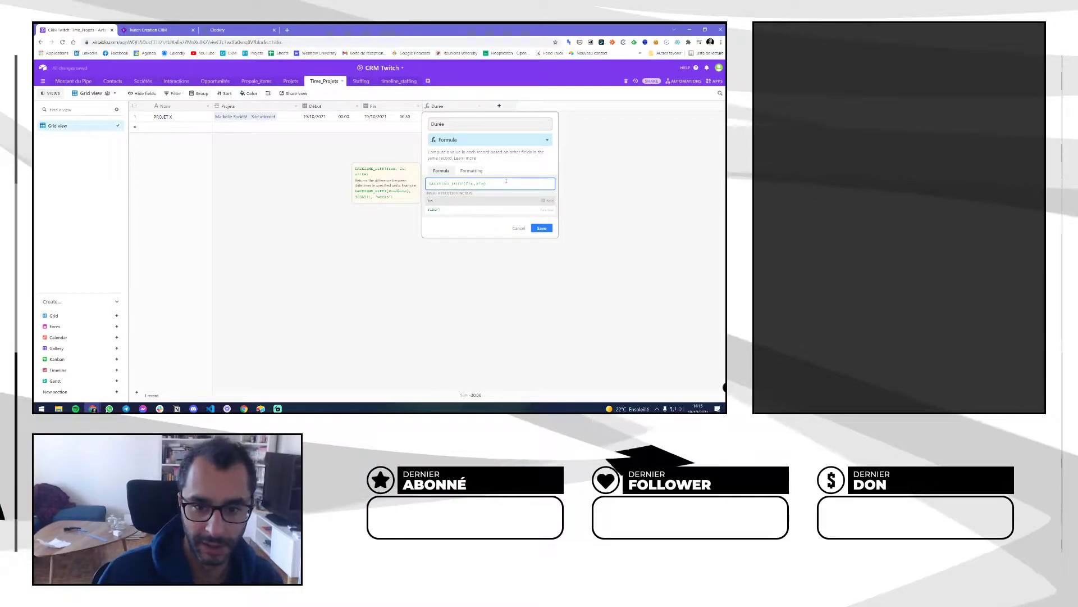
click(469, 202)
drag(476, 184, 483, 185)
text(dé)
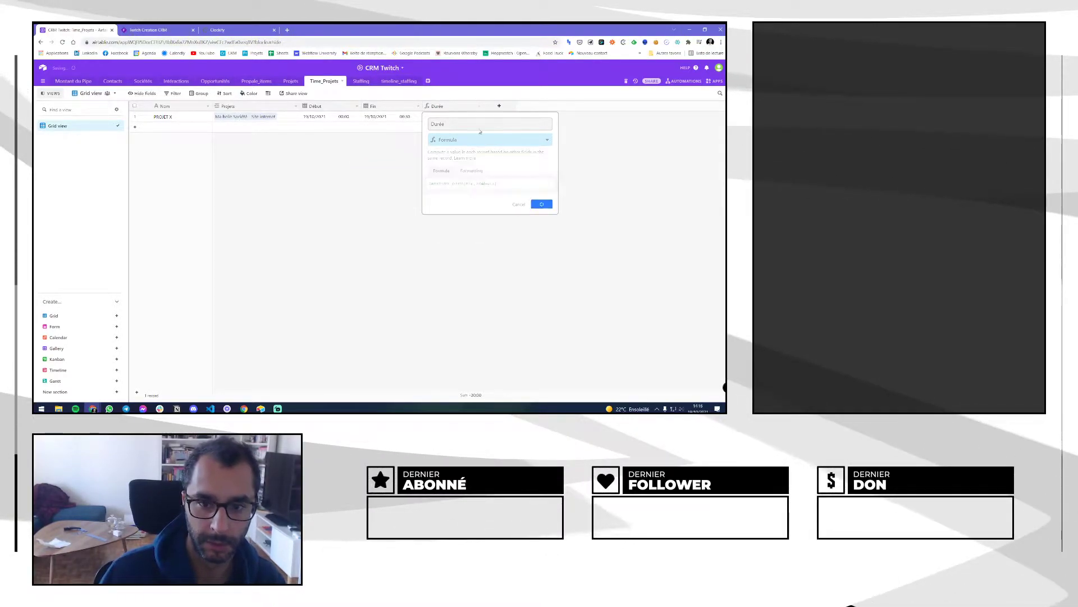
click(541, 203)
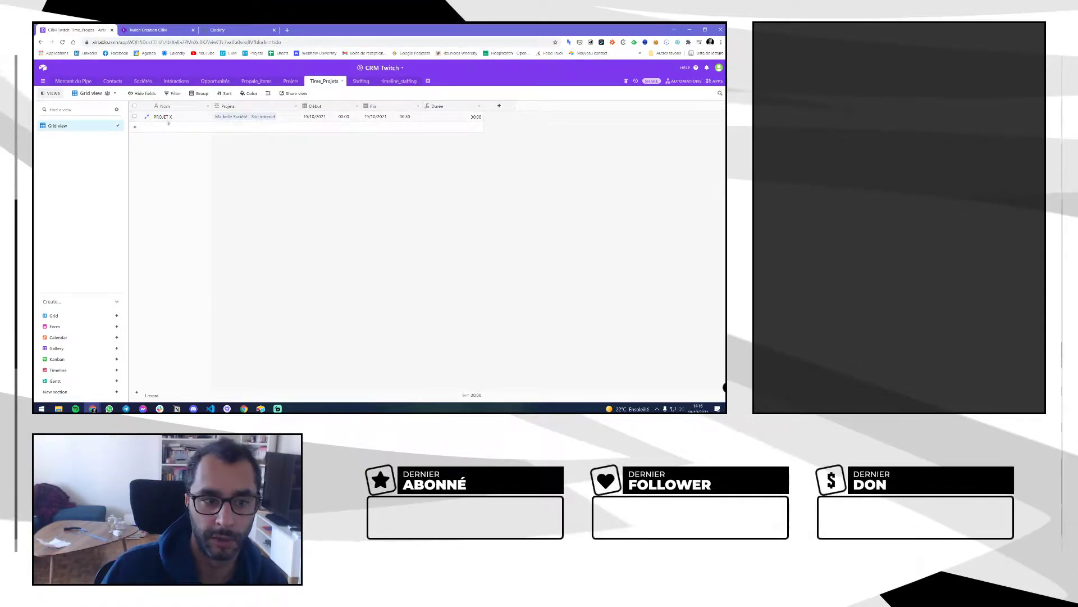
Add a TACHE 2 record linked to the same project as PROJET X
double_click(189, 117)
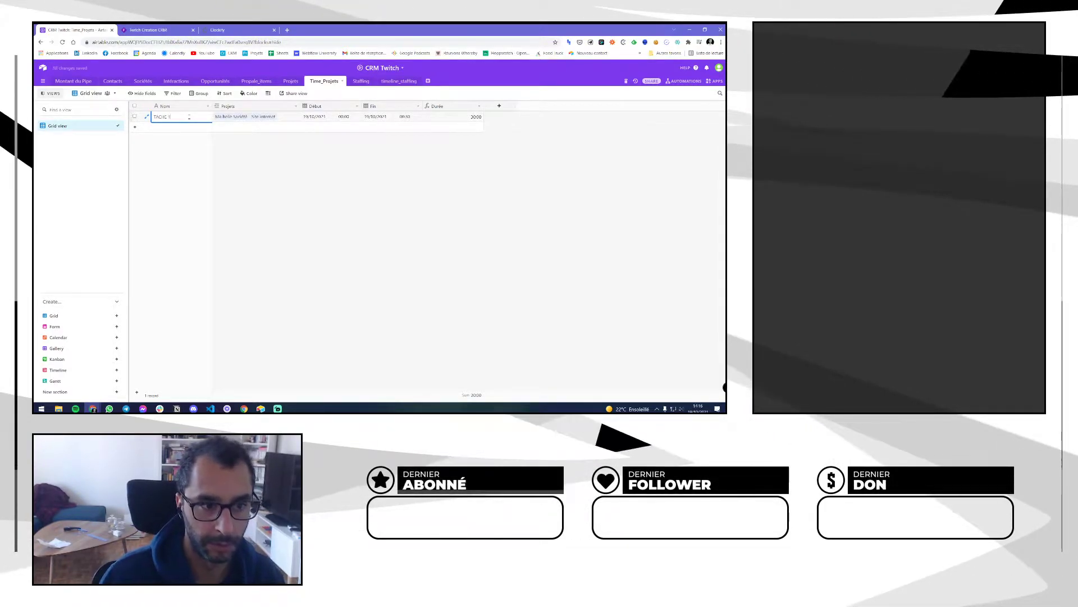
click(179, 127)
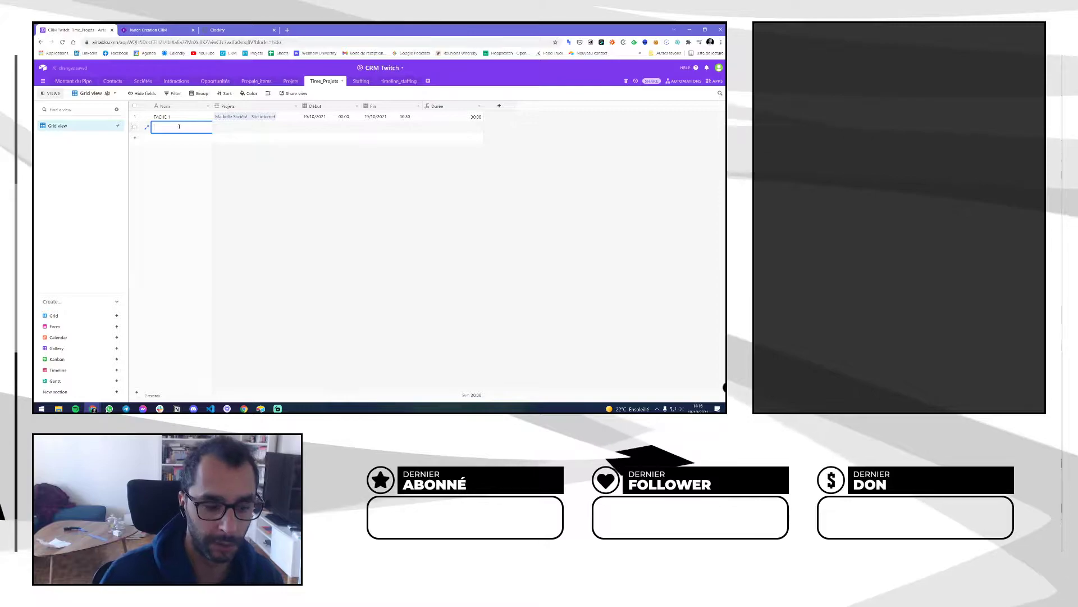
text(TACHE 2)
key(Return)
drag(291, 121, 292, 128)
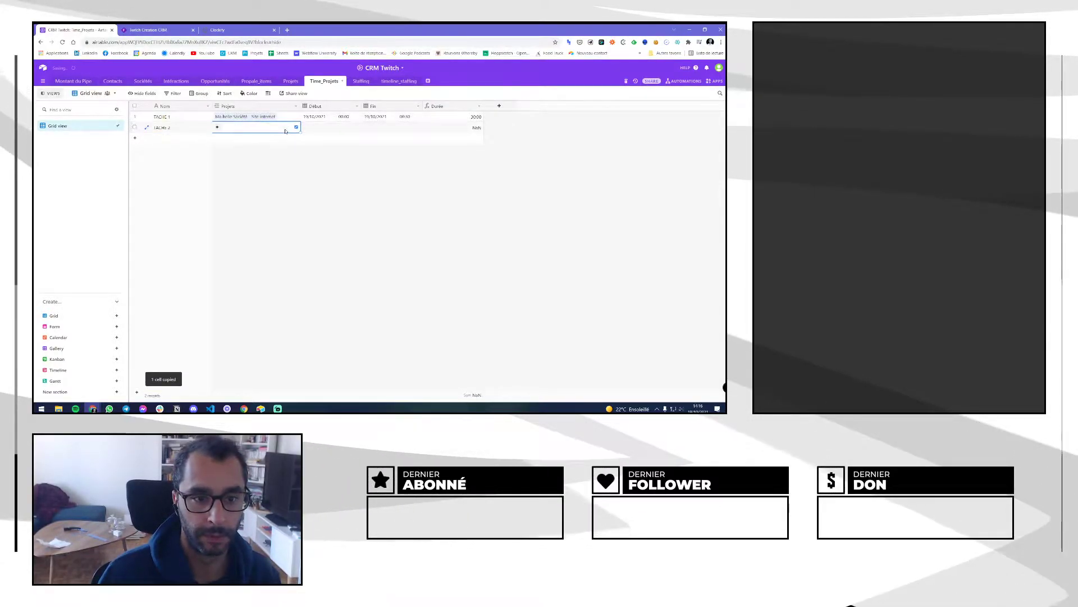
click(323, 128)
Set TACHE 2's end to 11 October at 15:00, then switch to Projets
click(317, 130)
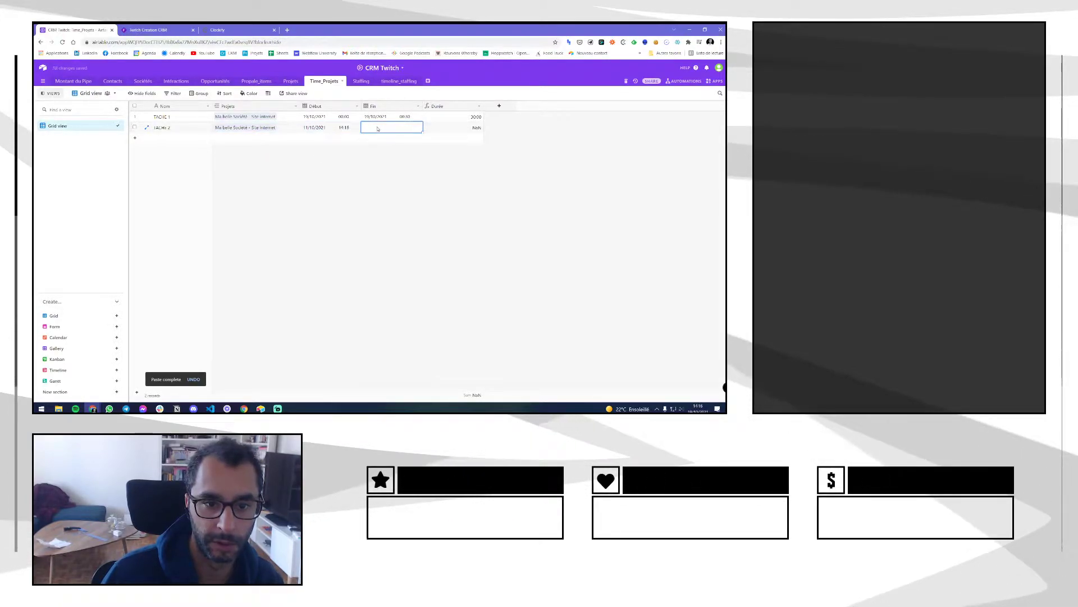
click(381, 177)
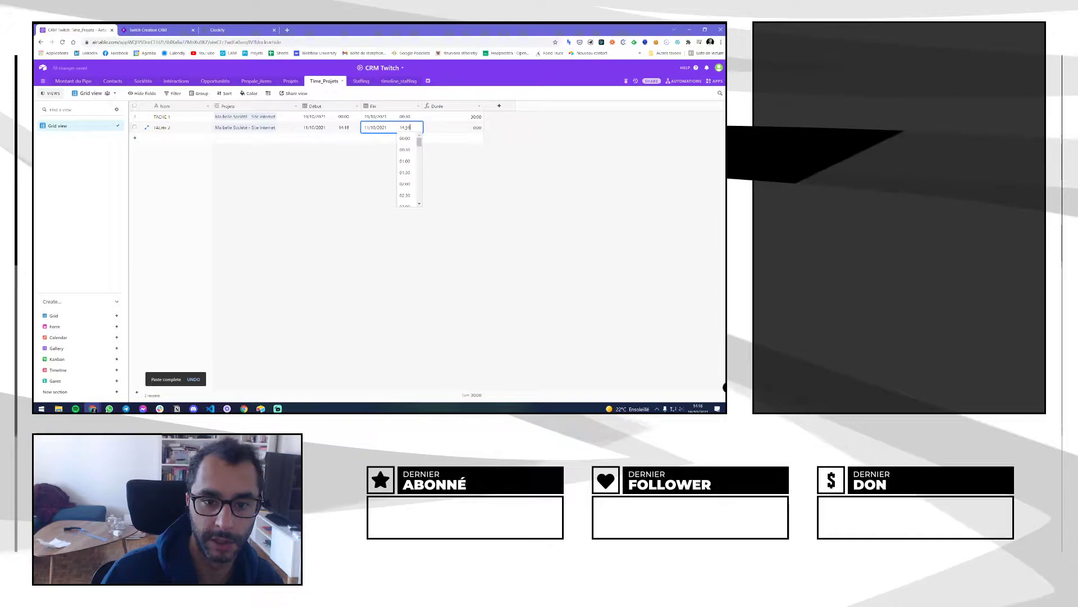
scroll(407, 168, down, 3)
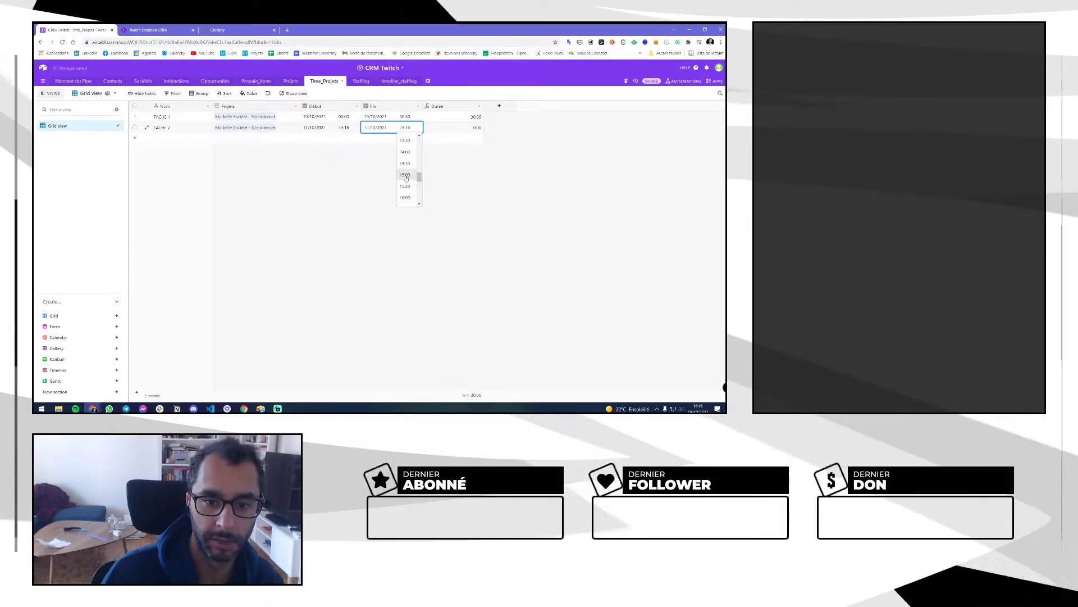
click(404, 175)
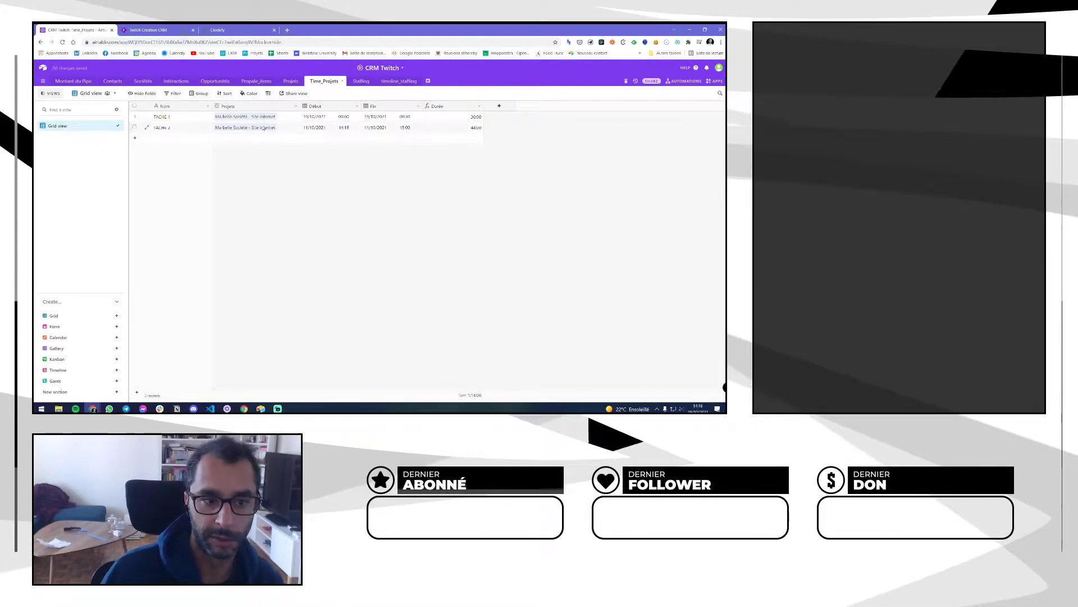
click(291, 82)
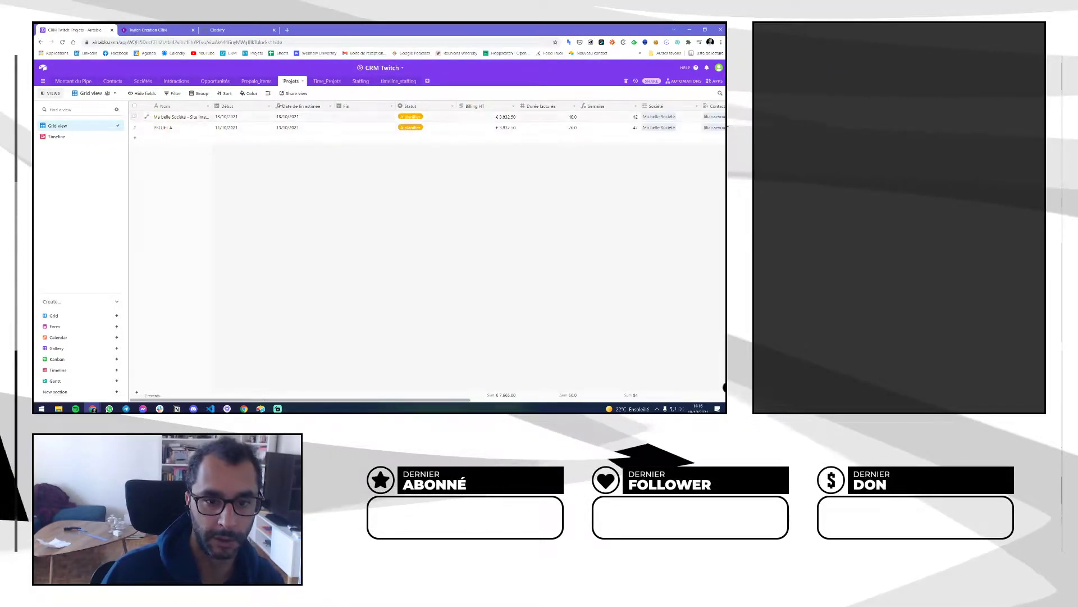
Insert a field named Temps passé total beside the Time_Projets field in Projets
click(317, 82)
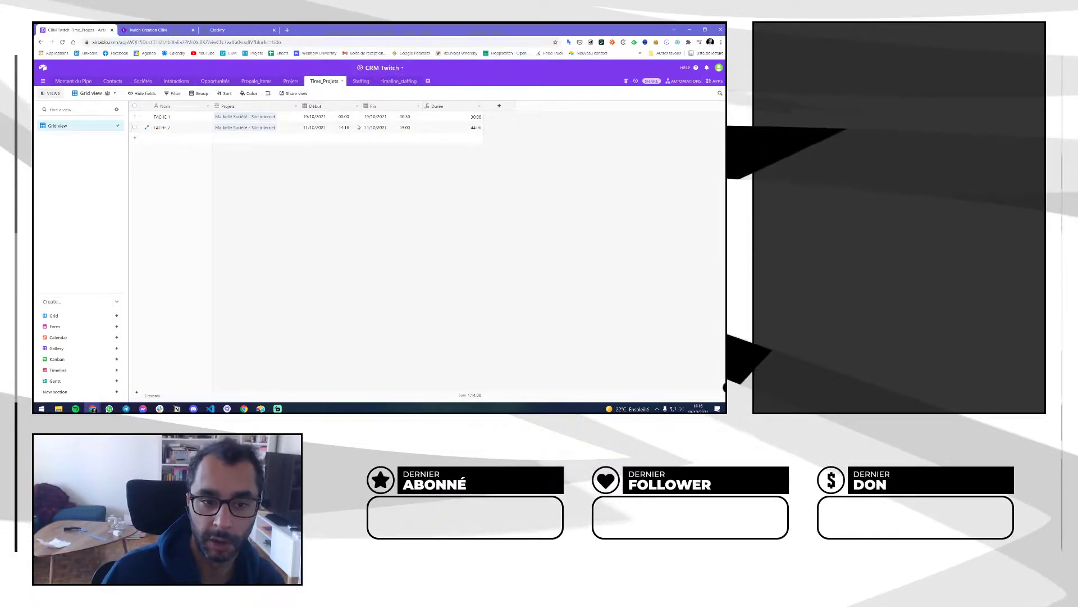
click(289, 82)
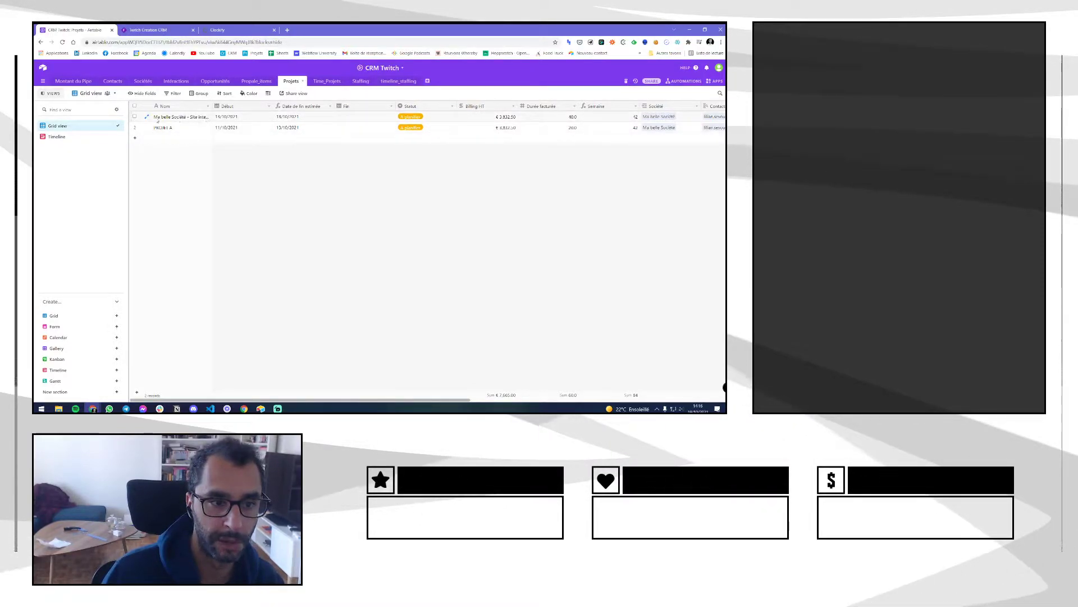
drag(328, 400, 592, 397)
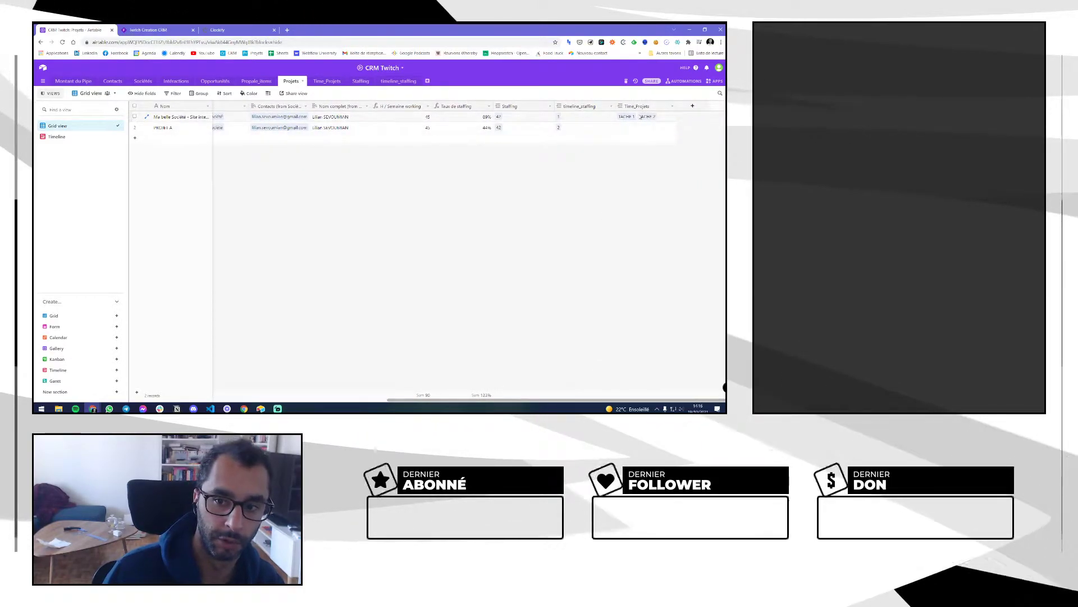
click(671, 108)
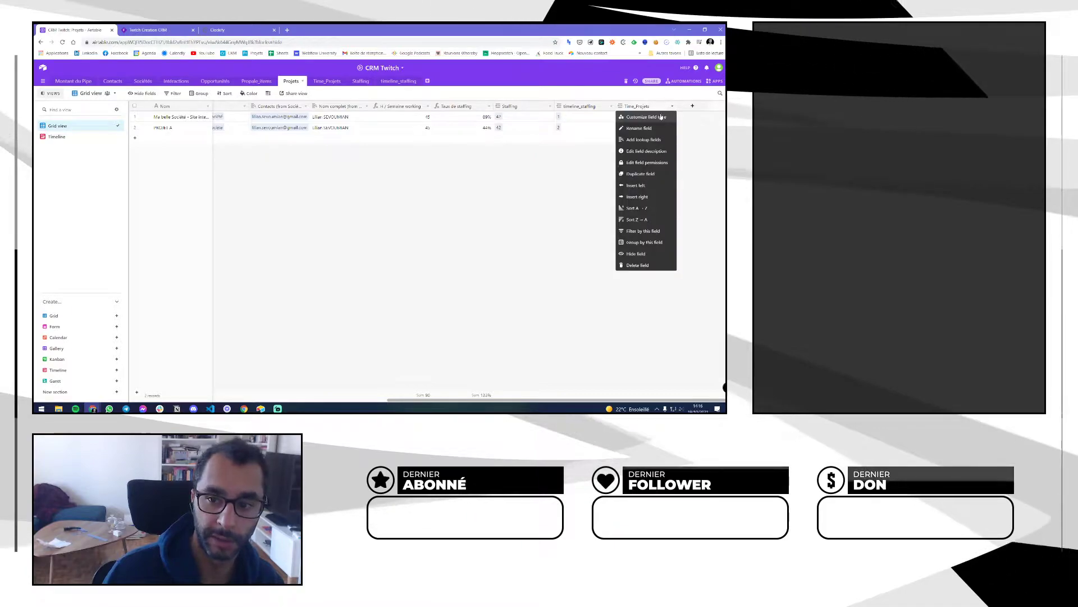
click(623, 141)
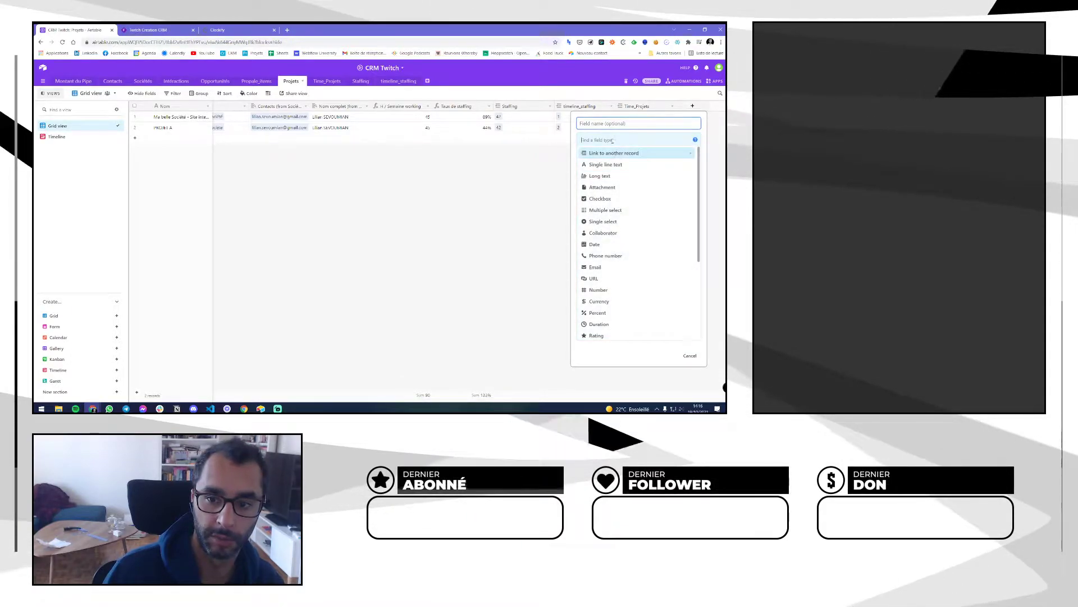
click(607, 123)
text(Te)
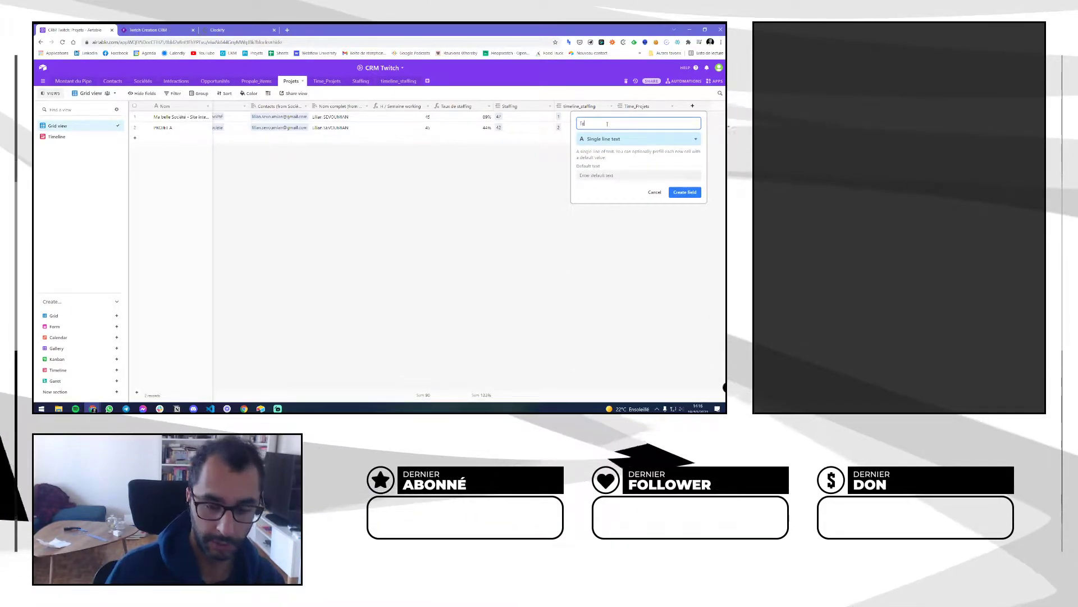
text(mps passé total)
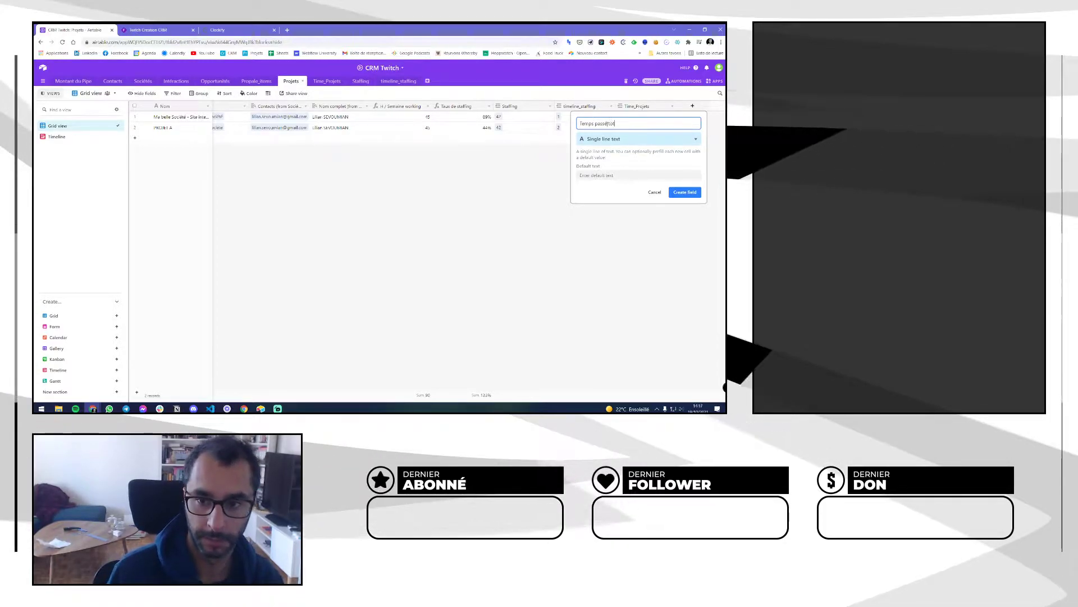
Make it a Rollup of Time_Projets Durée with SUM(values), then return to Time_Projets
click(612, 140)
text(rol)
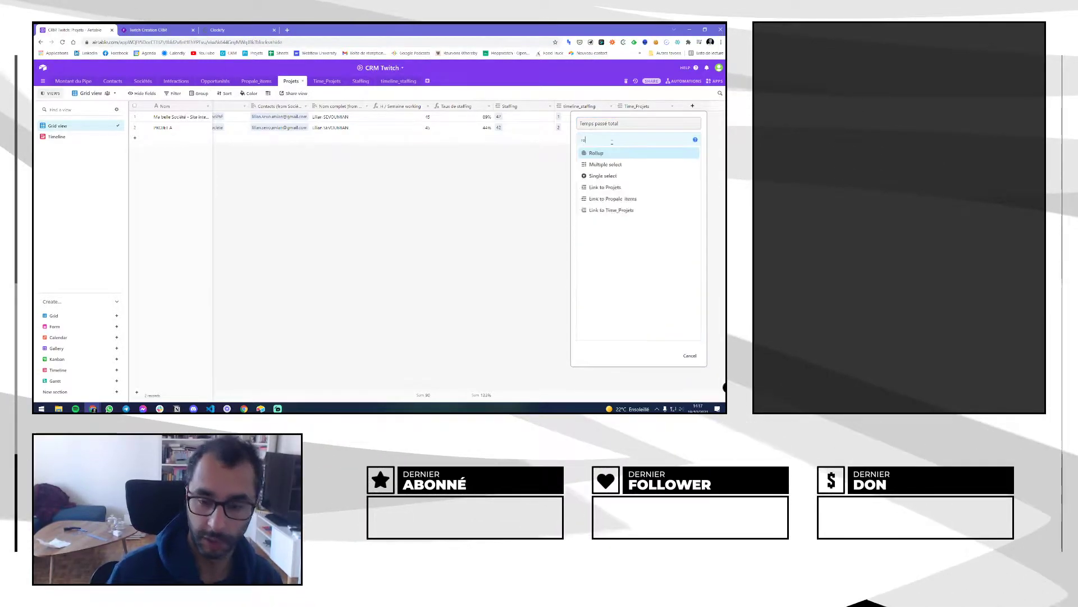
click(616, 157)
click(601, 191)
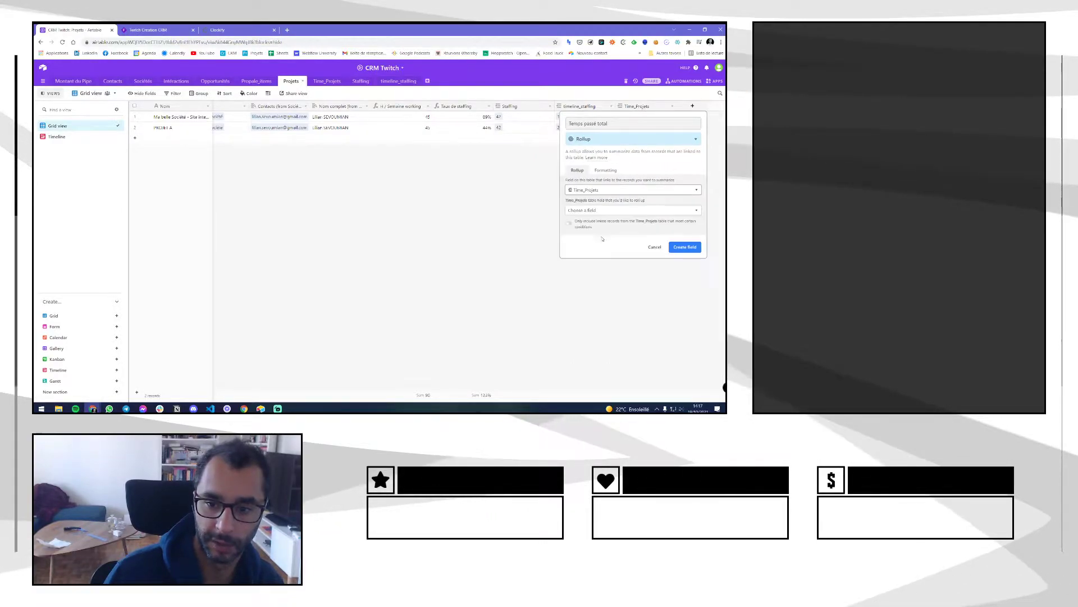
click(579, 278)
click(580, 263)
click(606, 170)
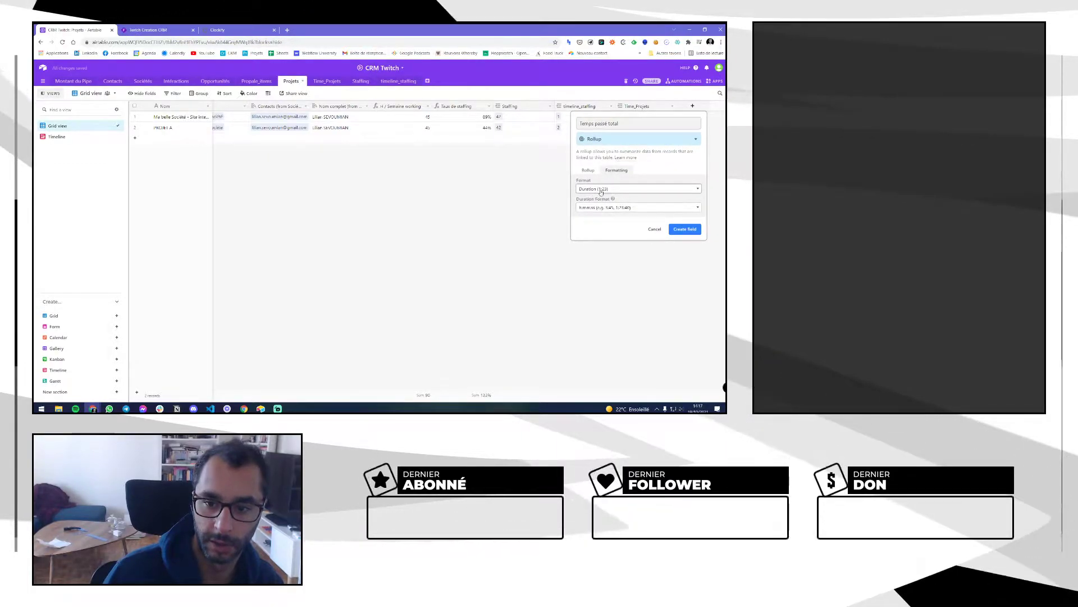
click(684, 229)
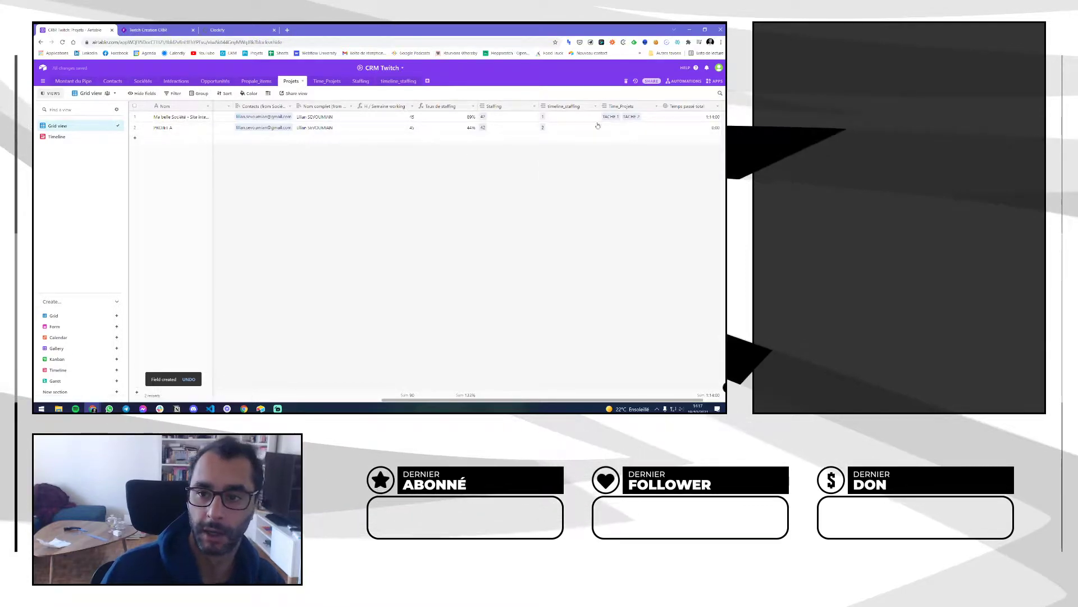
click(325, 81)
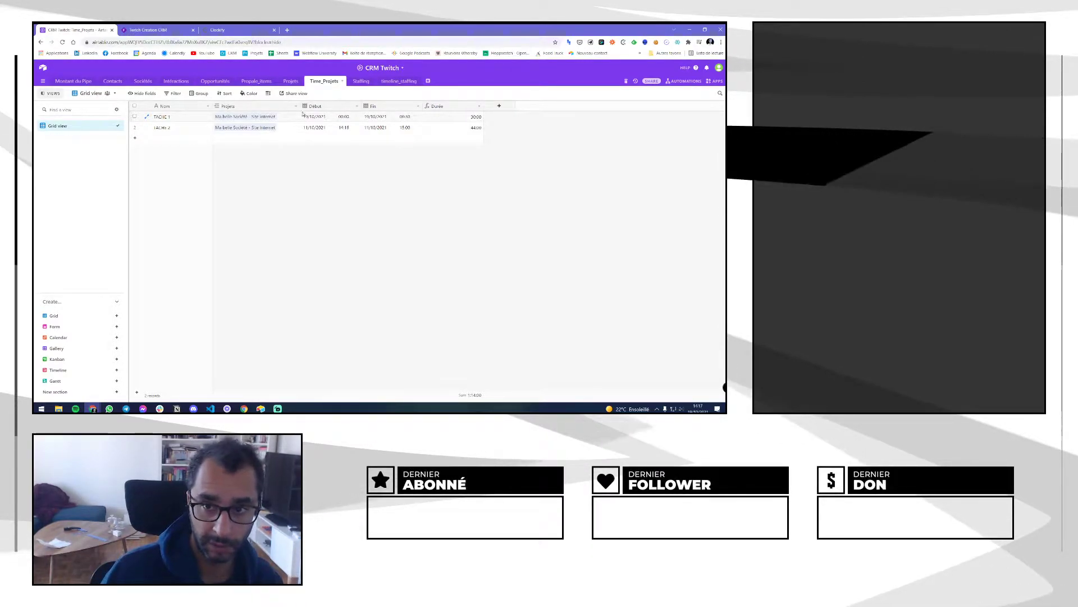
Glance at today's Clockify entries, return to Projets, then go to the Clockify projects tab
click(624, 43)
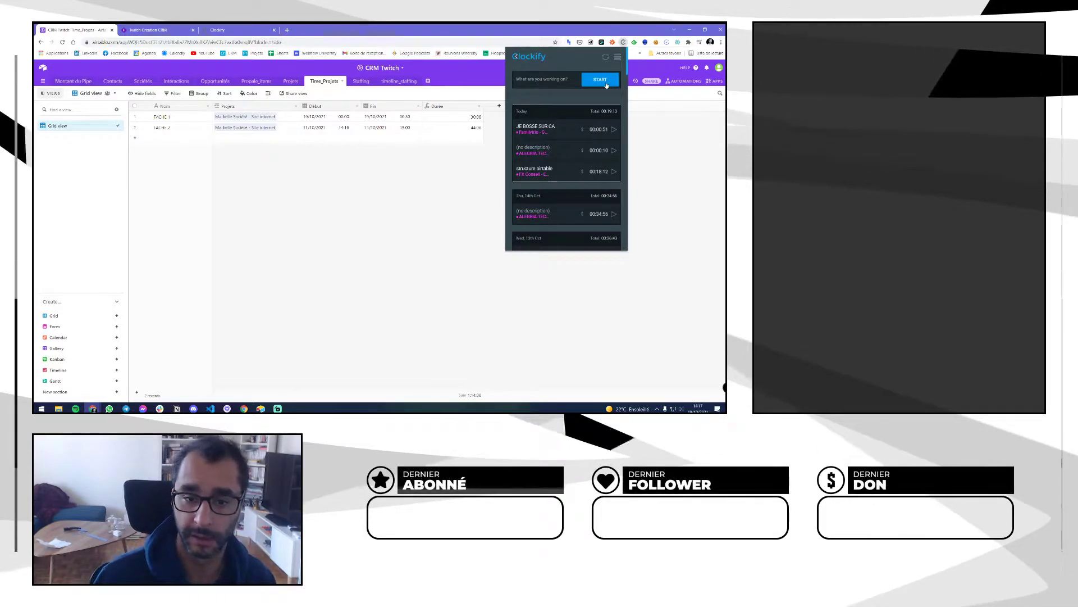
click(458, 180)
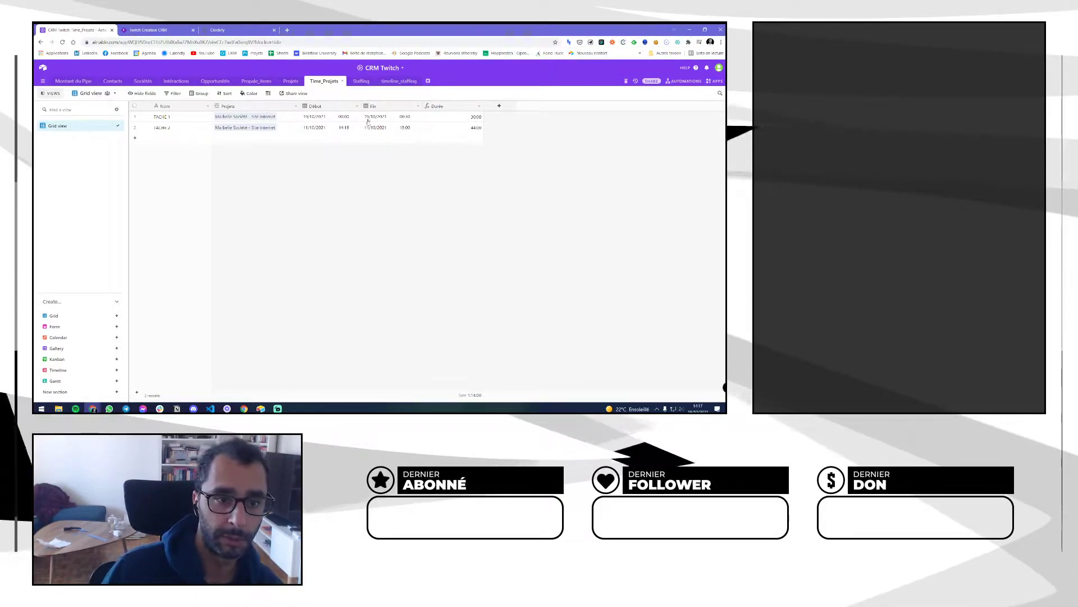
click(292, 82)
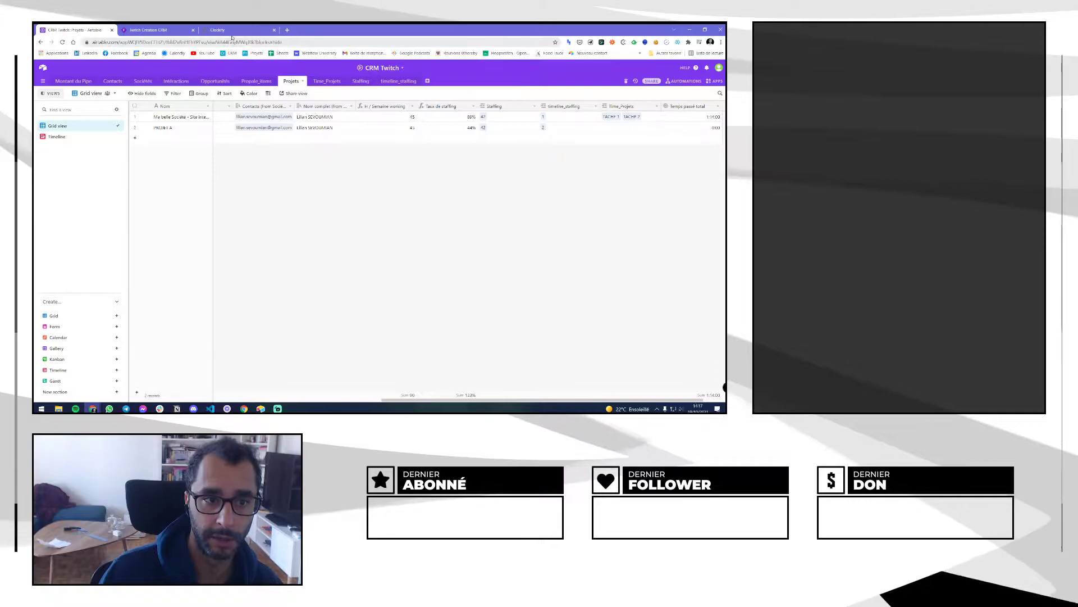
click(234, 29)
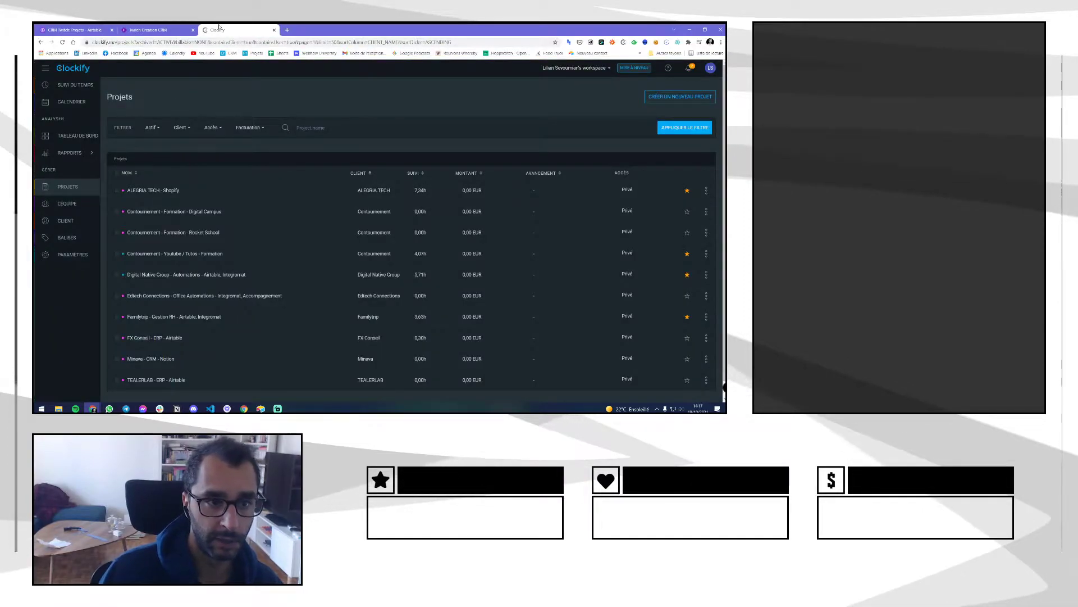
Browse the Clockify workspace integrations and expand Autres intégrations
click(72, 255)
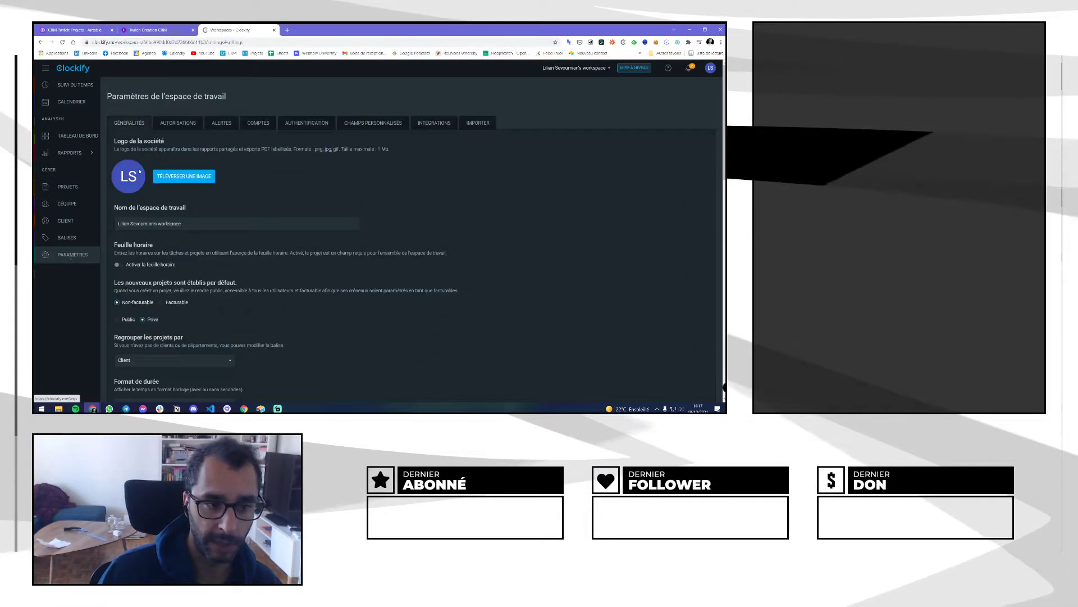
click(434, 123)
click(192, 185)
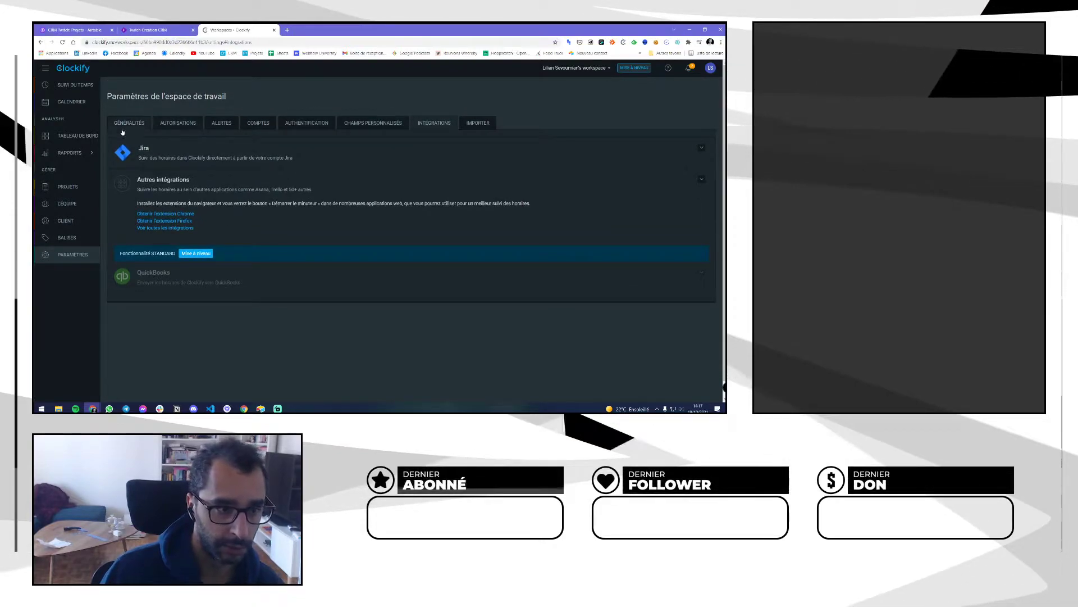
Look through the Clockify profile settings, then close the Clockify tab
click(710, 67)
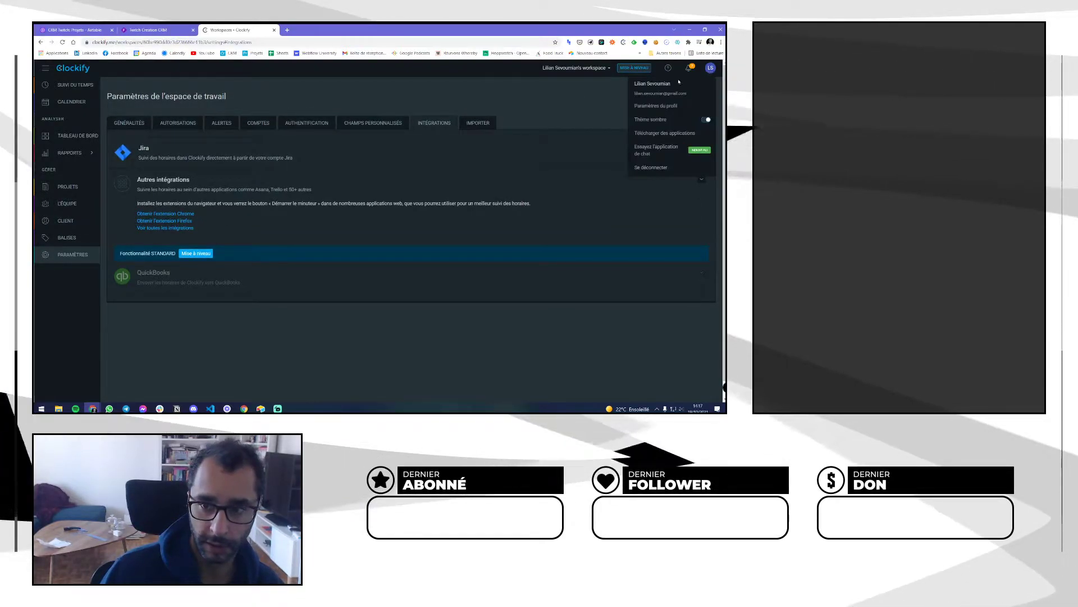
click(656, 105)
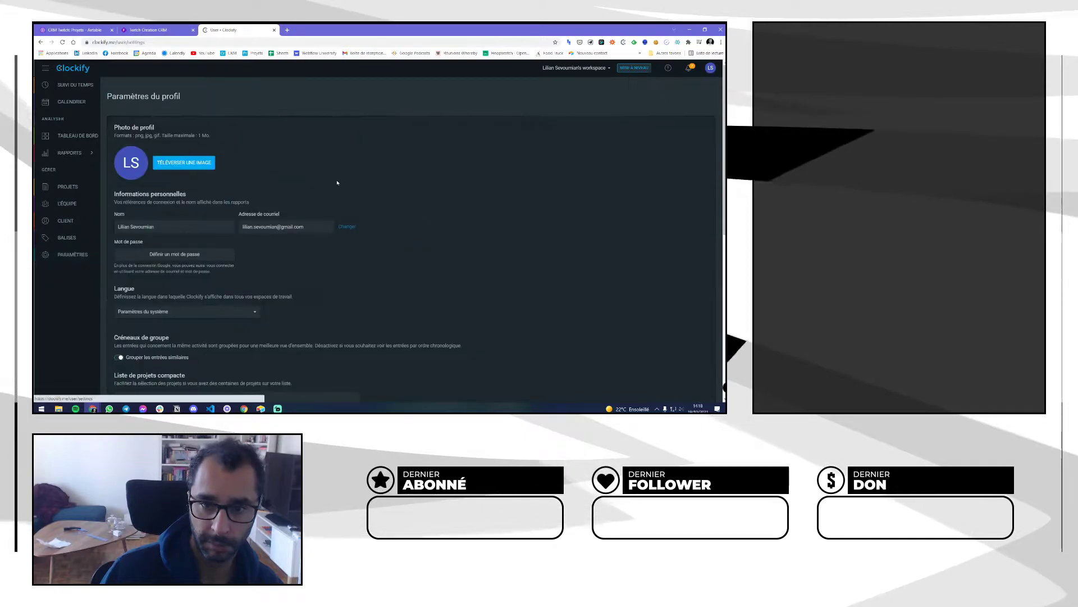
scroll(338, 178, down, 3)
scroll(338, 178, down, 5)
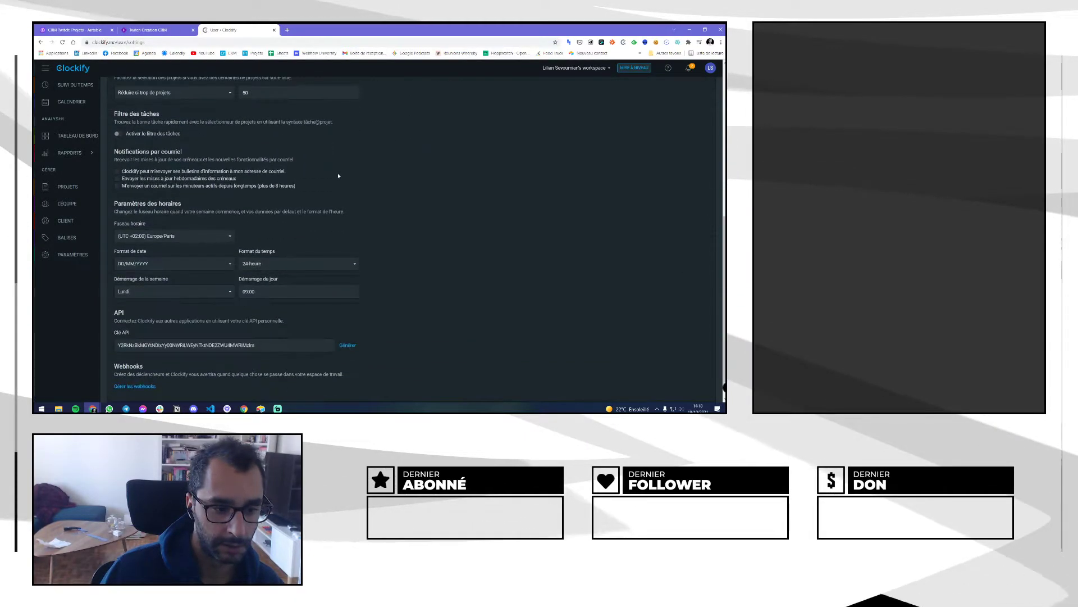
scroll(338, 175, up, 5)
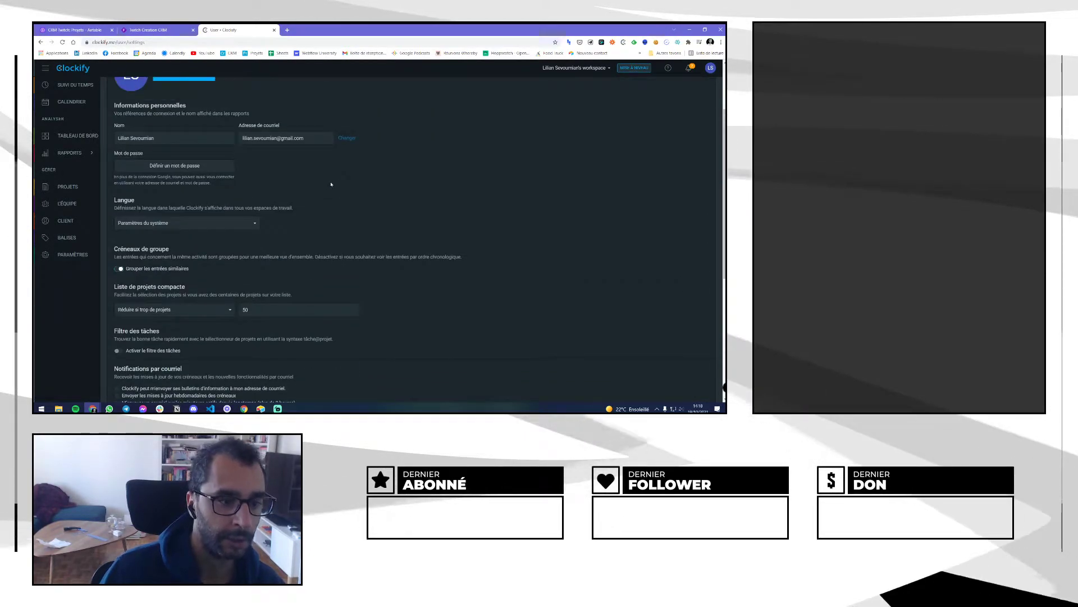
scroll(296, 201, up, 2)
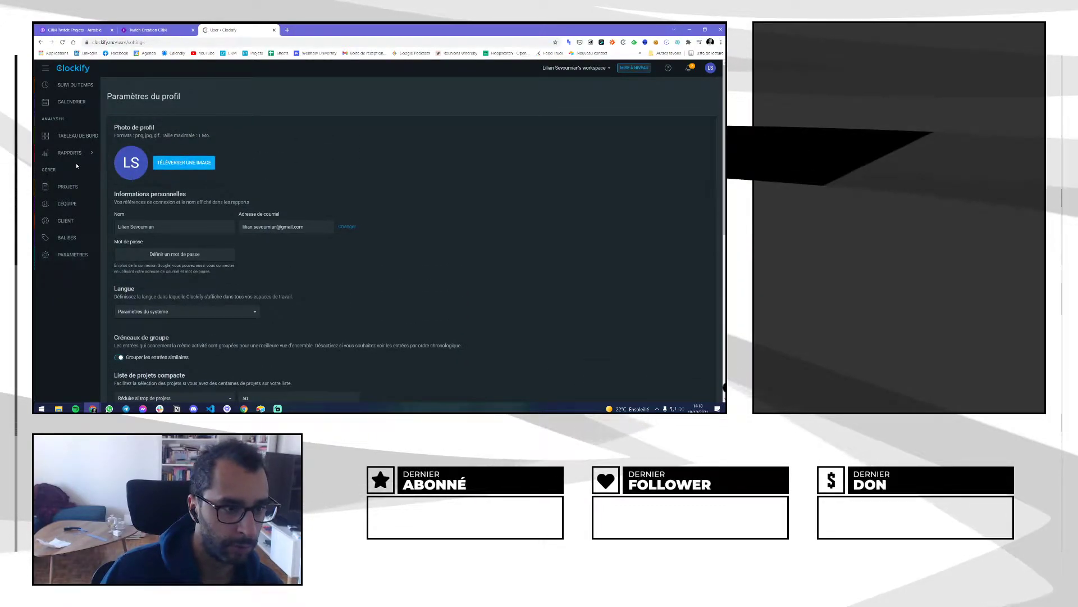
click(274, 29)
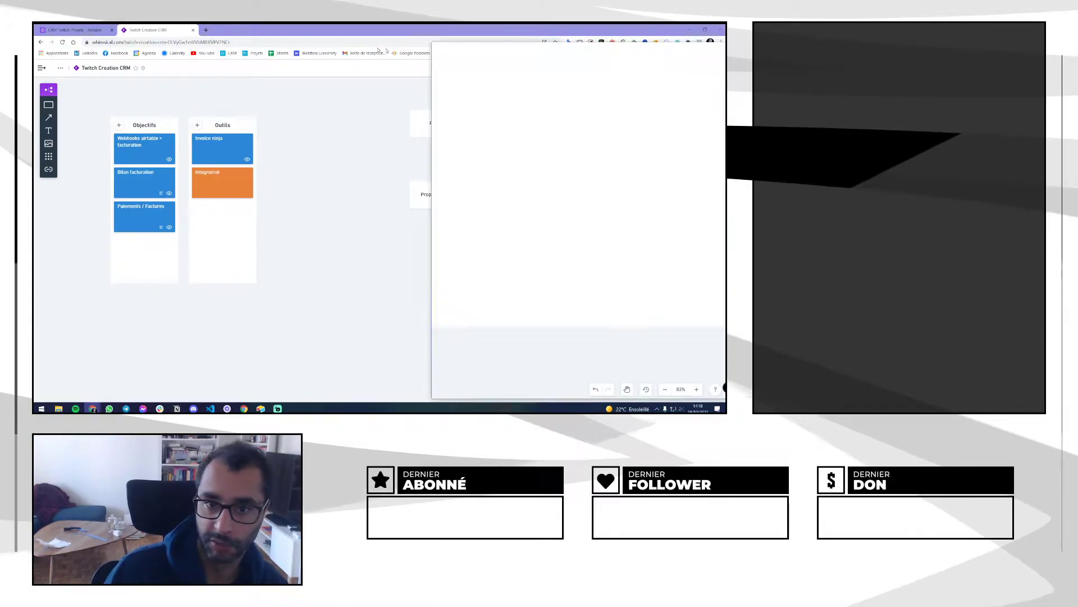
Rearrange browser tabs and cycle through the CRM board, Clockify webhooks page and Airtable base
drag(725, 38, 214, 40)
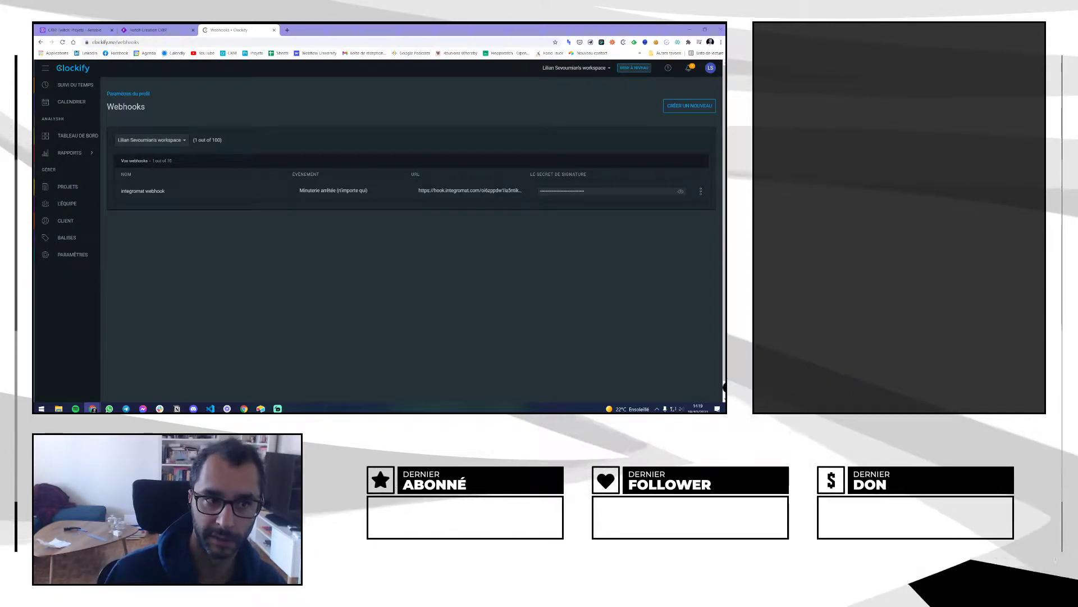
click(156, 29)
key(ctrl+Tab)
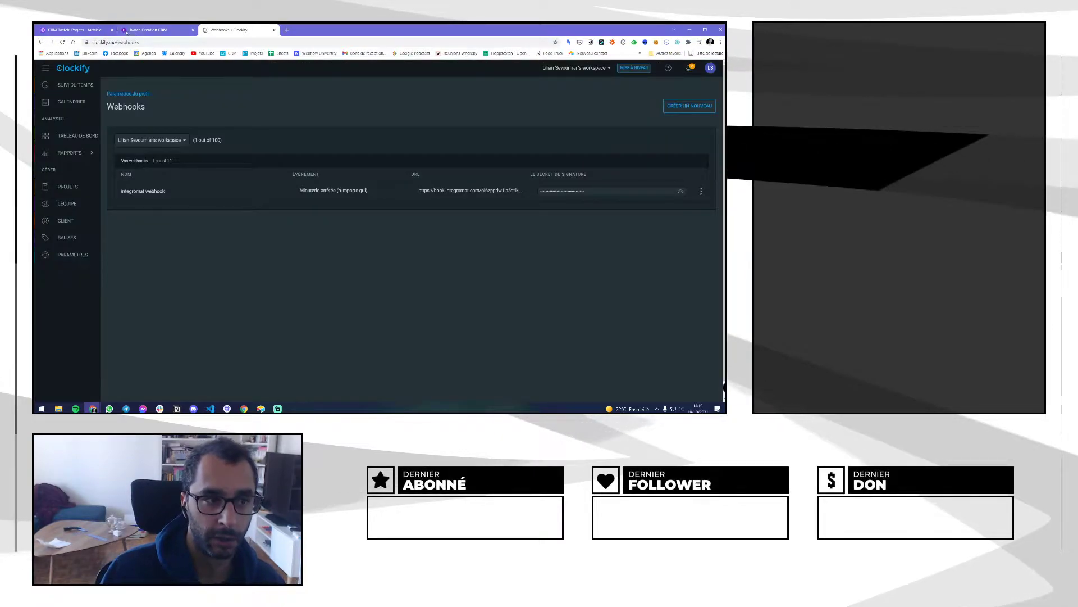
key(ctrl+Tab)
click(240, 31)
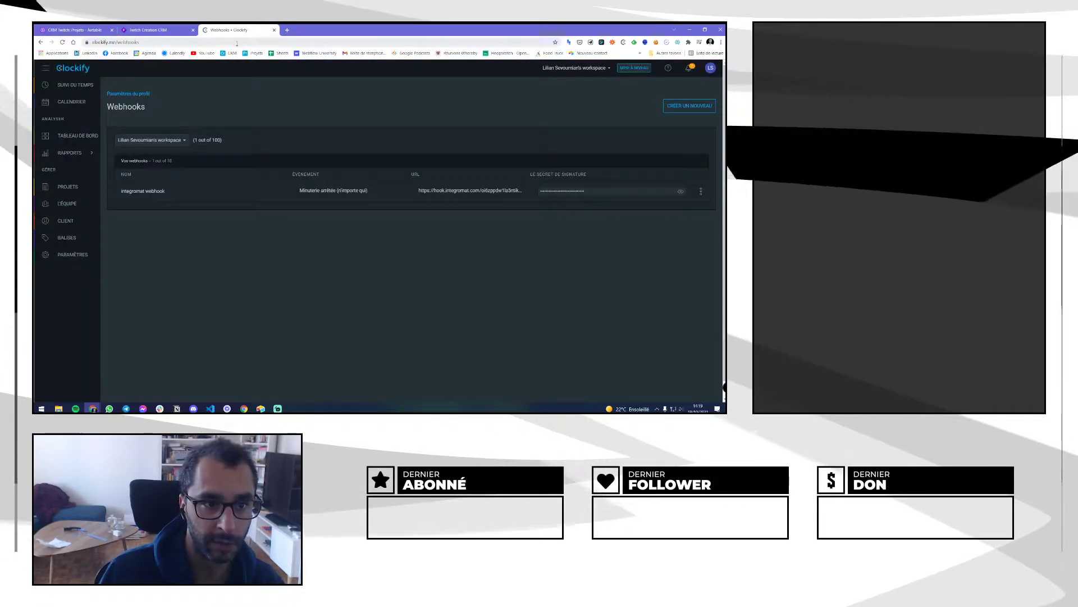
click(237, 43)
Open a new tab and go to integromat
key(ctrl+t)
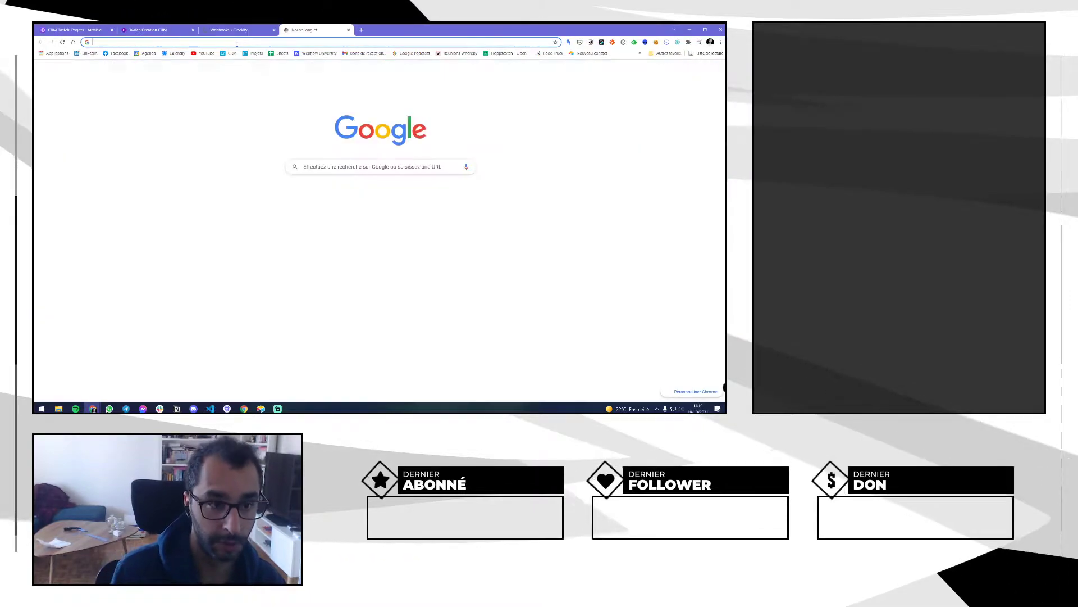
text(integromat.com)
key(Return)
Close the Clockify tab, switch to the other organisation, and open the TWITCH scenarios folder
click(274, 30)
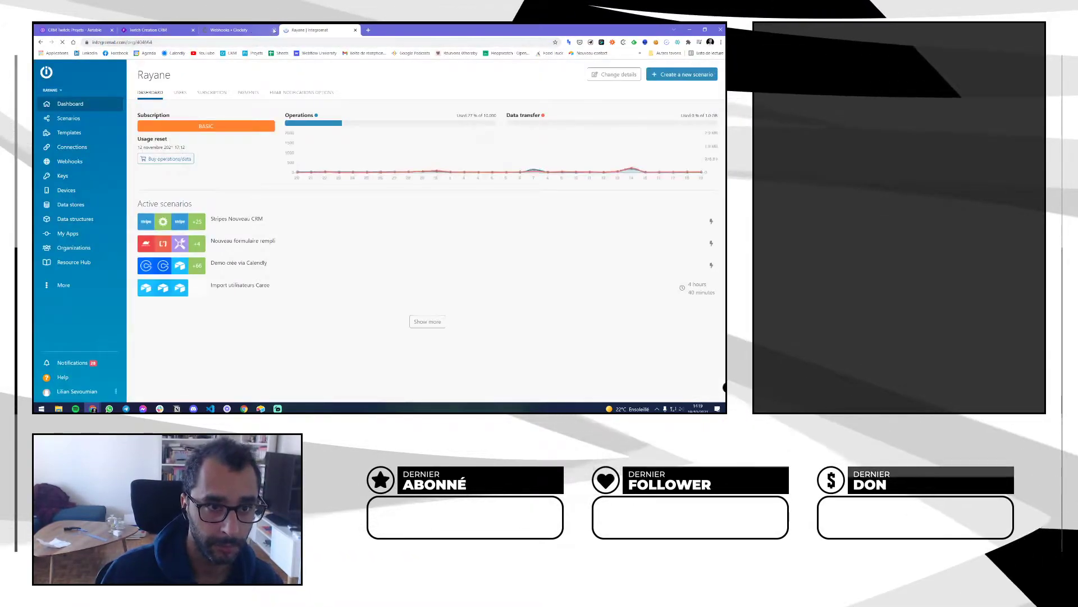
click(50, 90)
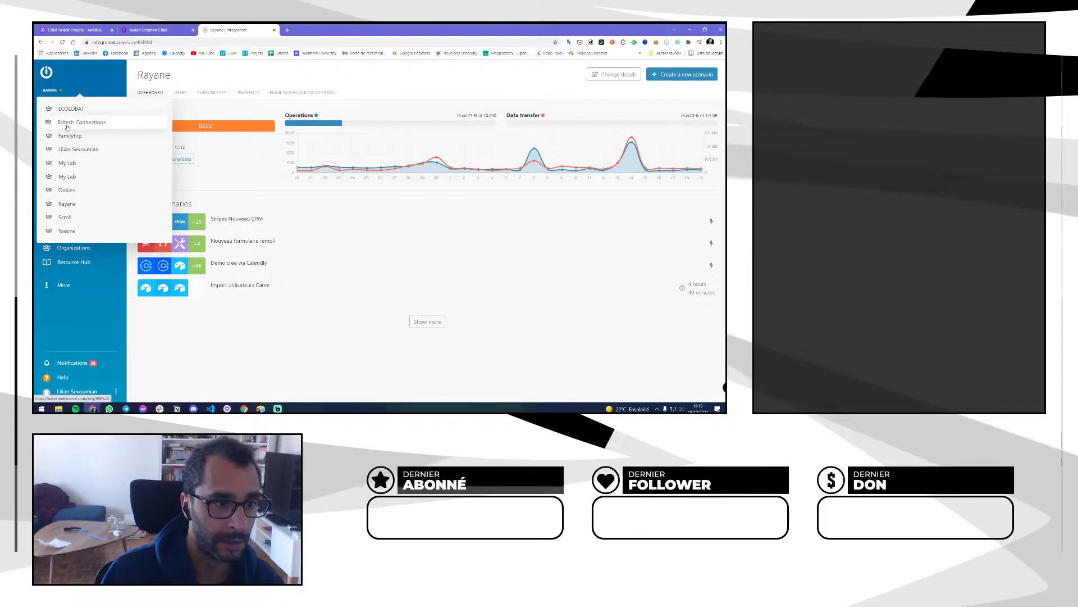
click(78, 149)
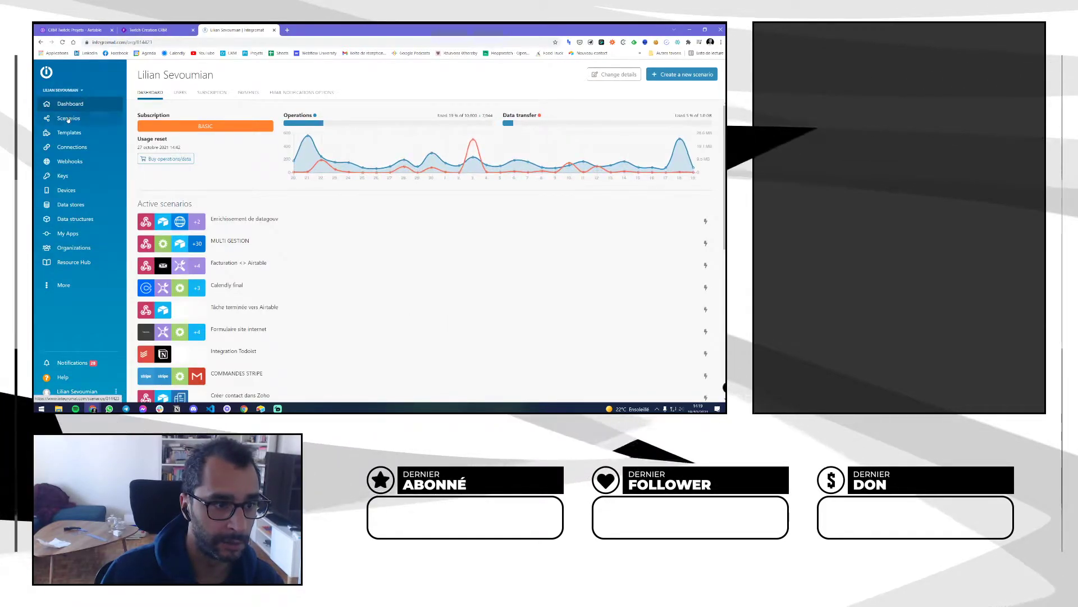
click(67, 118)
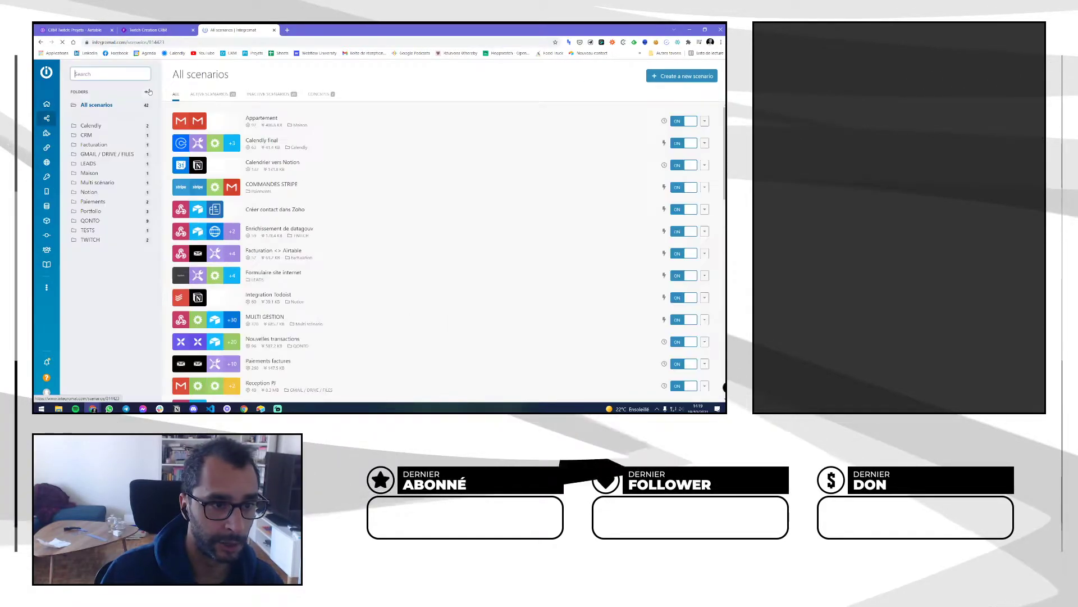
click(89, 239)
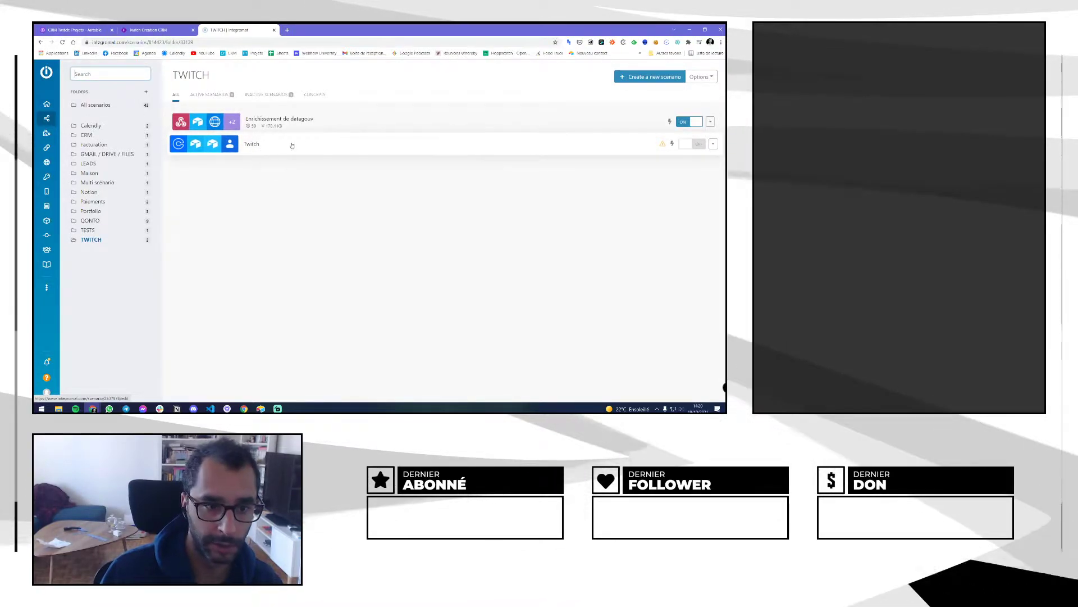
Run the Twitch scenario once, then return to the TWITCH folder
click(254, 147)
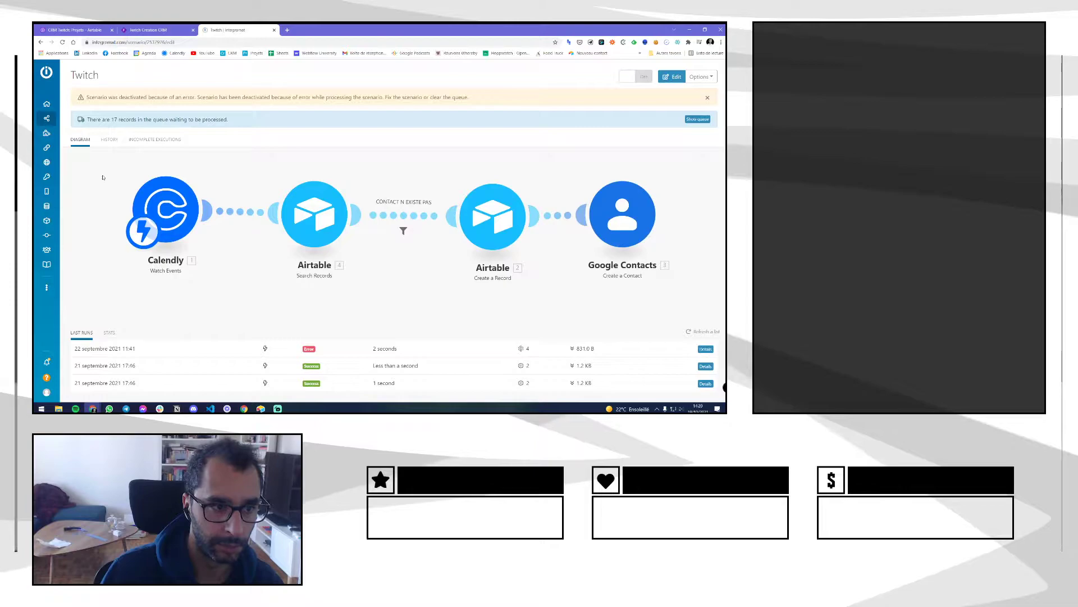
click(226, 390)
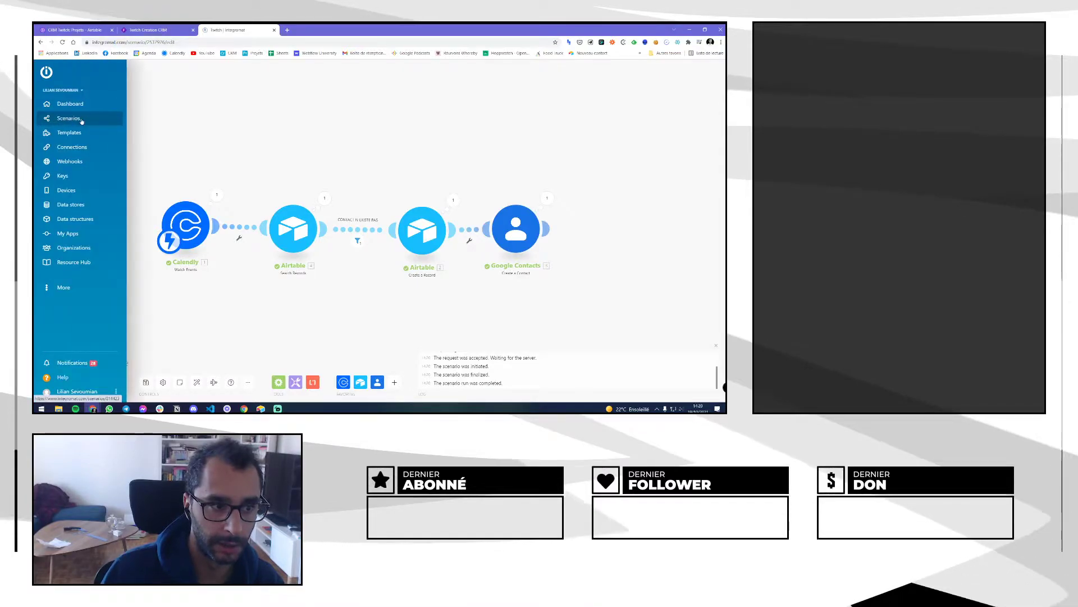
click(82, 118)
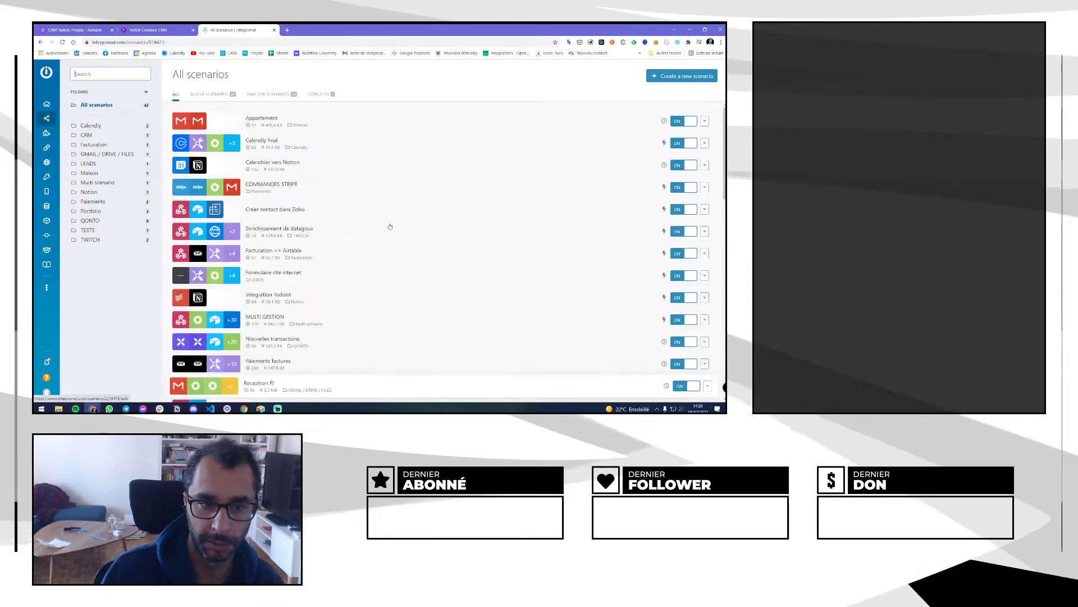
click(89, 240)
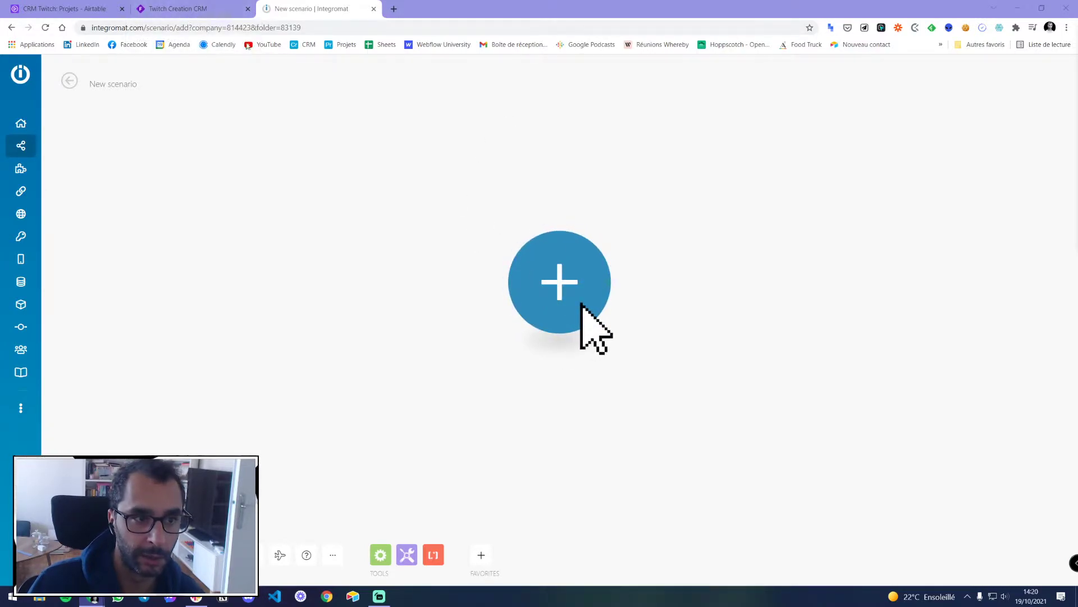
Switch to the 'CRM Twitch: Projets - Airtable' browser tab
click(87, 10)
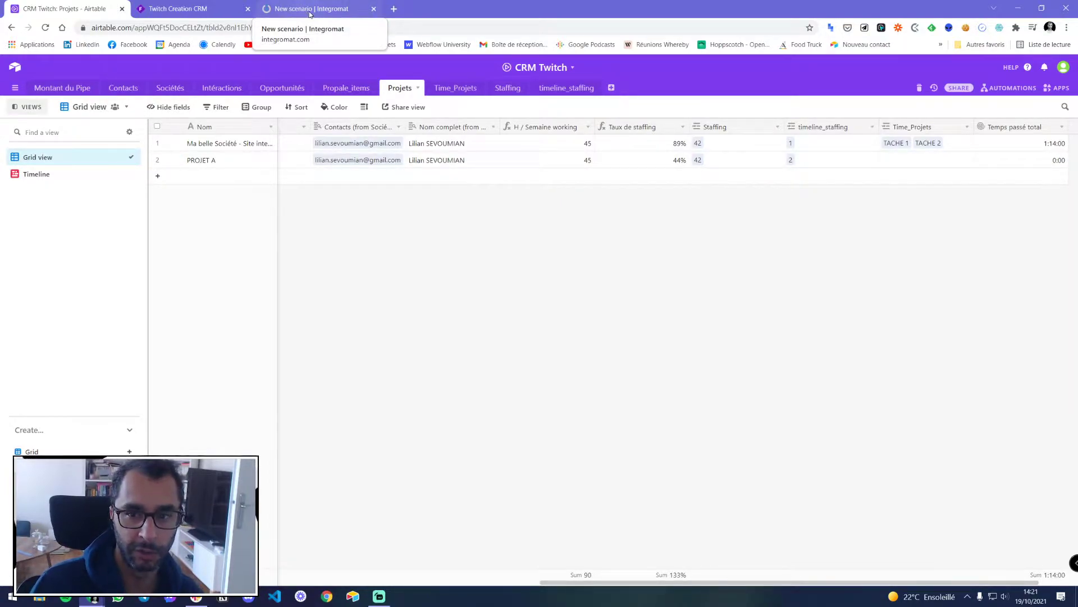
Glance at the CRM Twitch automations list, close it, and return to the Integromat New scenario
click(1000, 89)
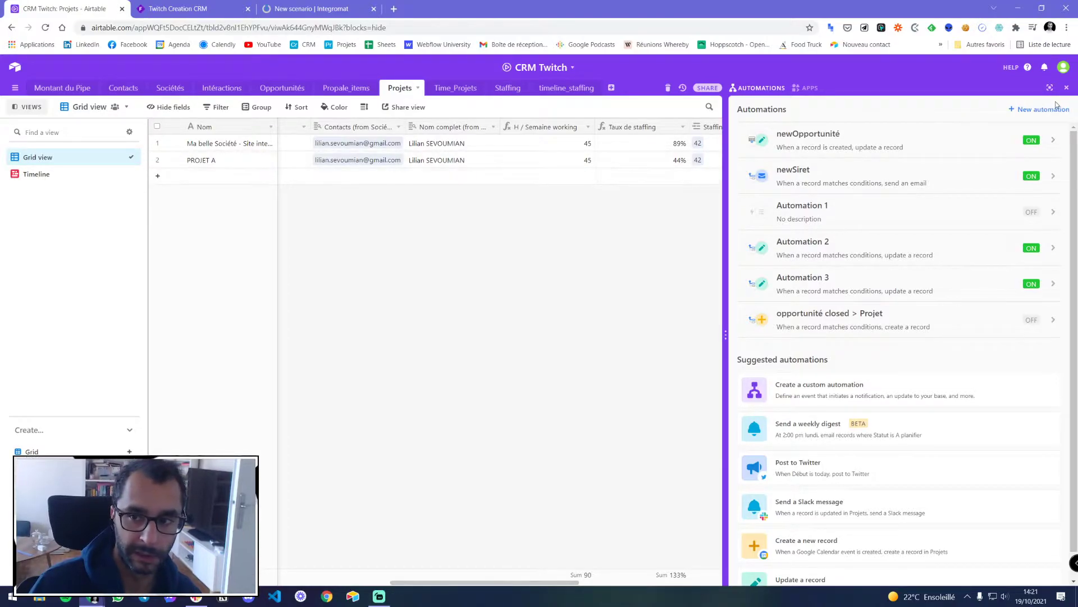
click(1066, 87)
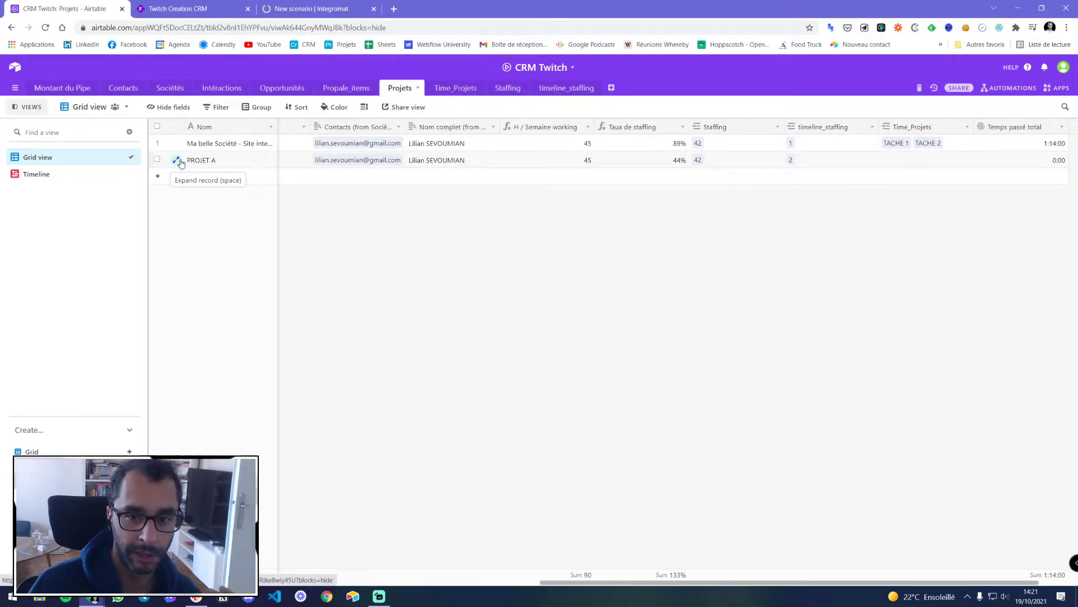
click(318, 10)
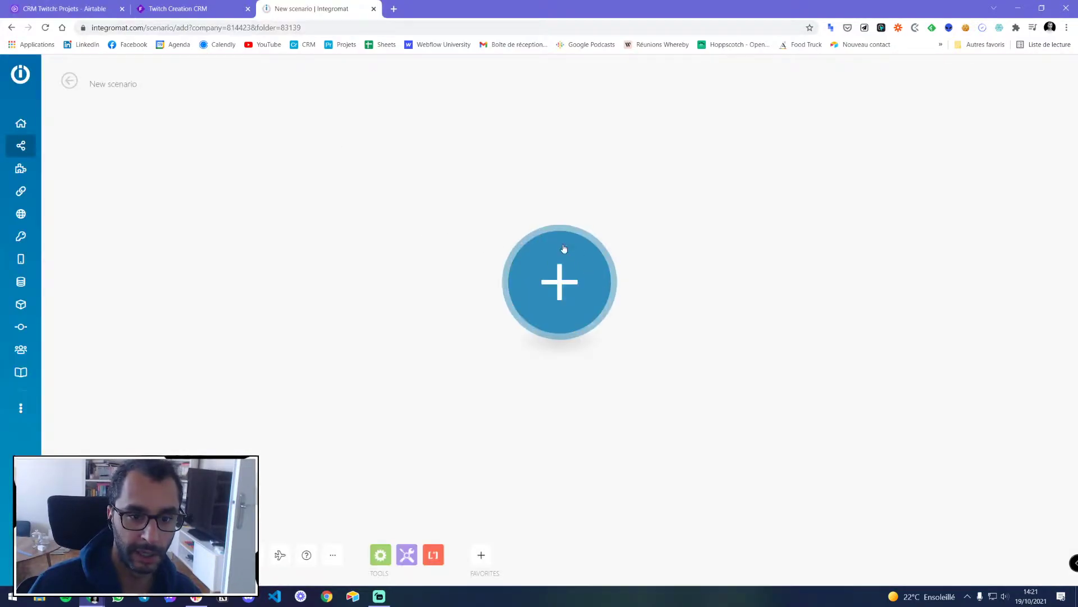
Add Webhooks > Custom mailhook as the scenario's first trigger module
click(581, 303)
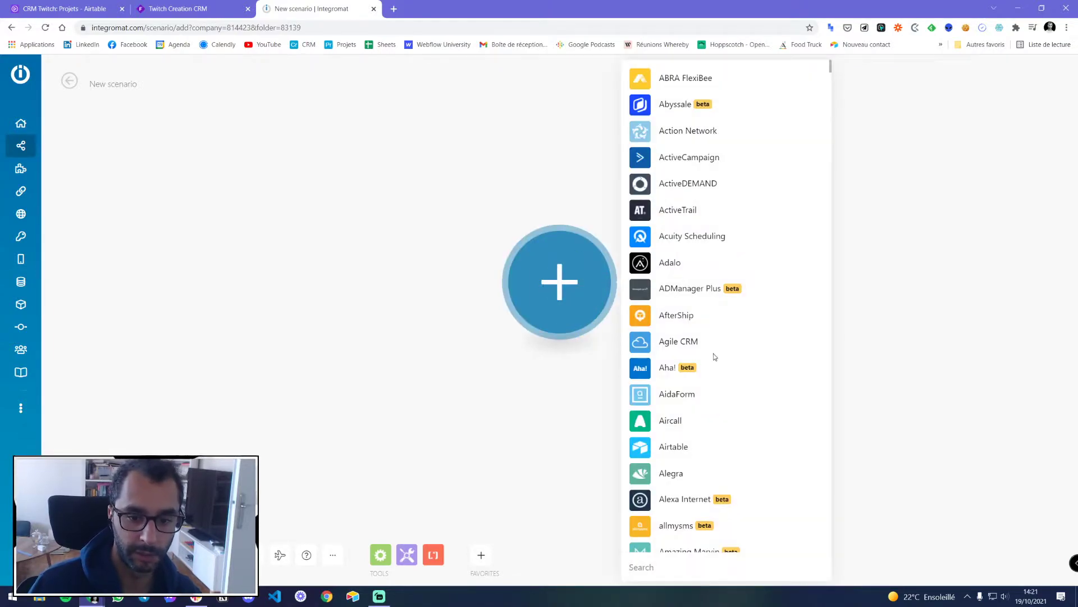
text(webh)
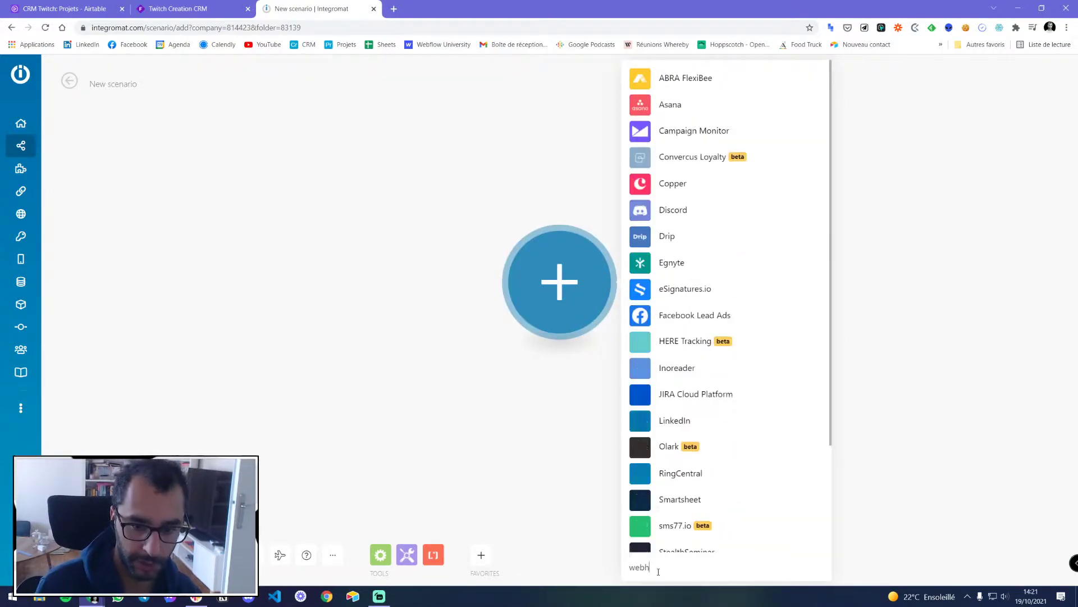
scroll(700, 251, down, 3)
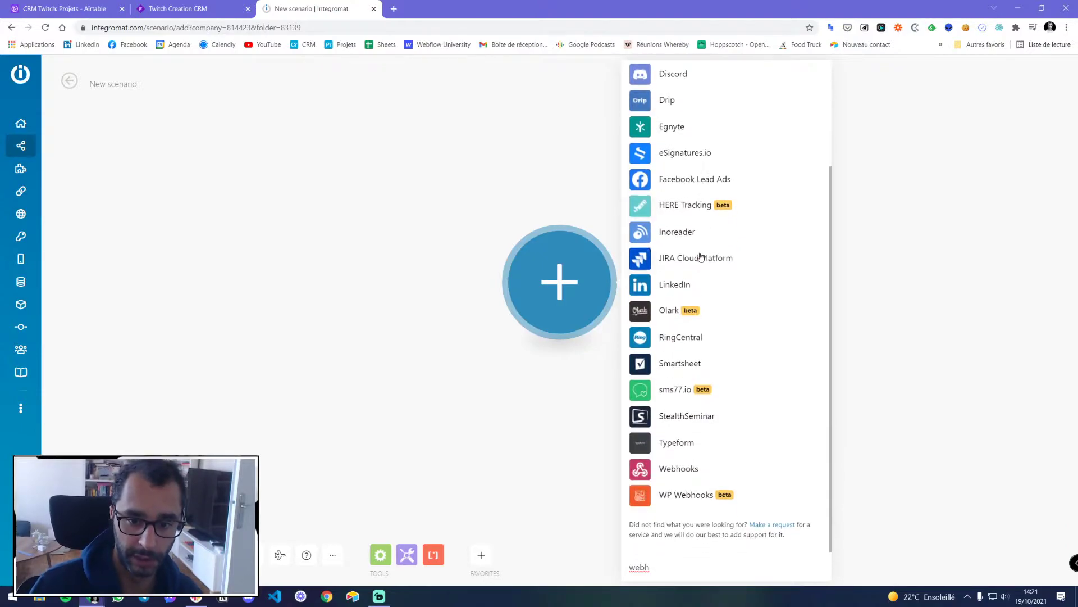
click(683, 469)
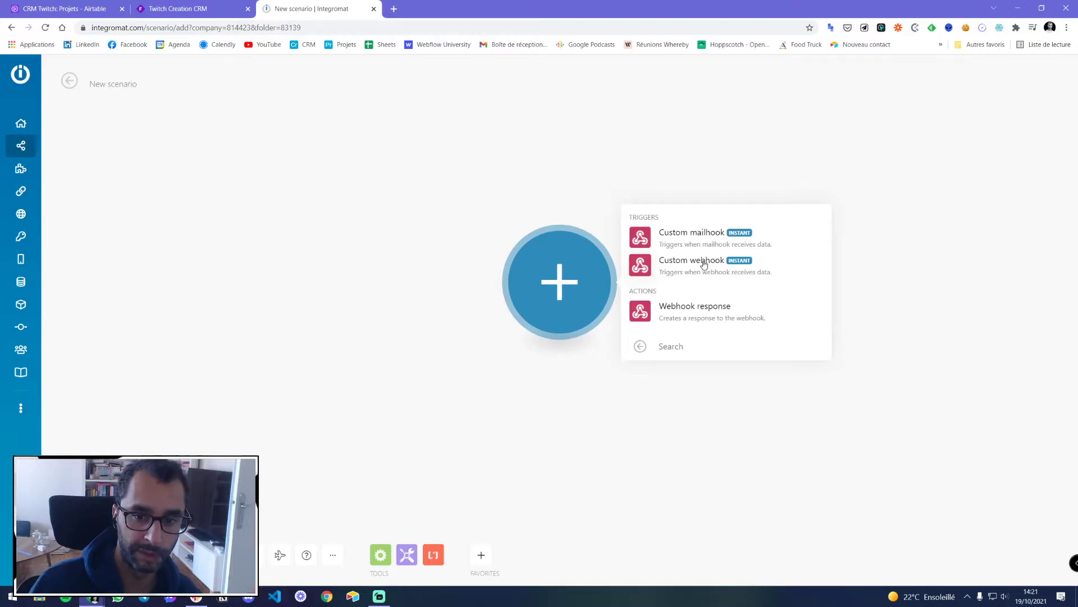
click(208, 7)
click(322, 12)
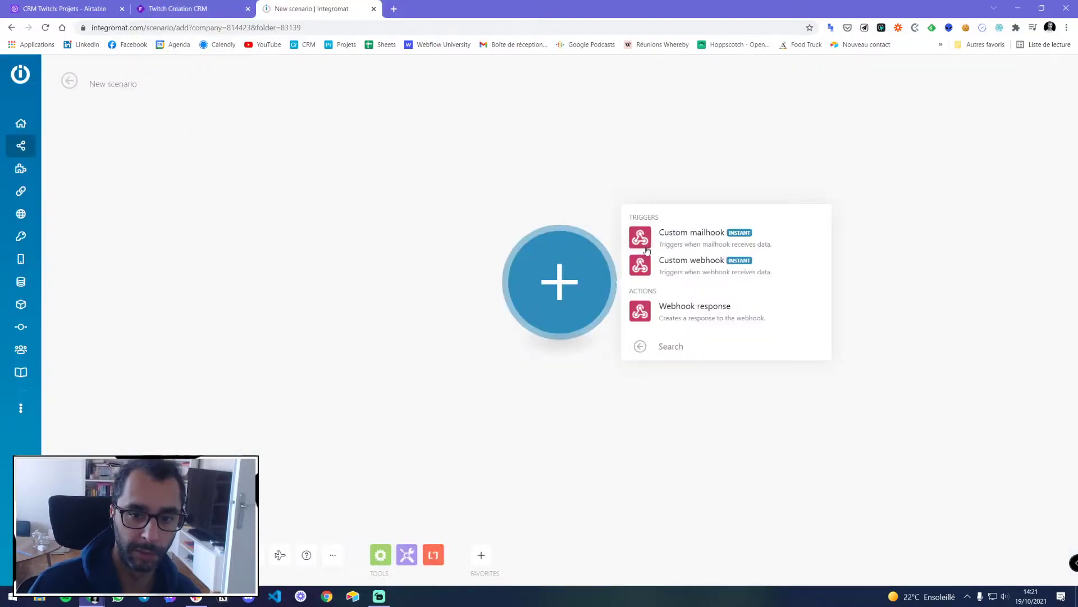
click(712, 237)
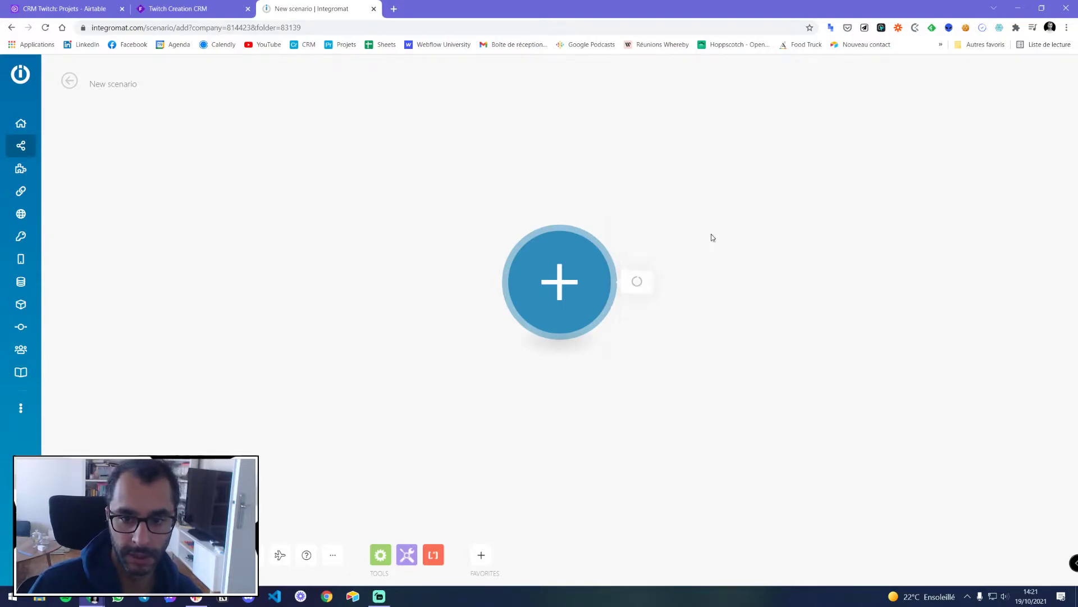
click(688, 274)
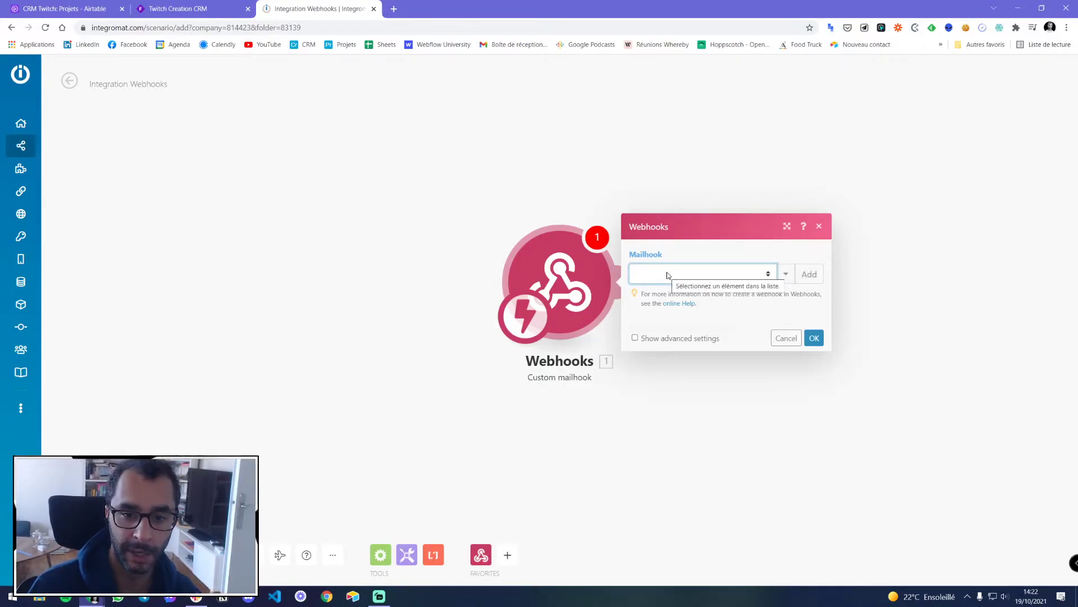
Save a new mailhook named 'Twitch automatisations', copy its address, and confirm the trigger
click(810, 274)
triple_click(880, 271)
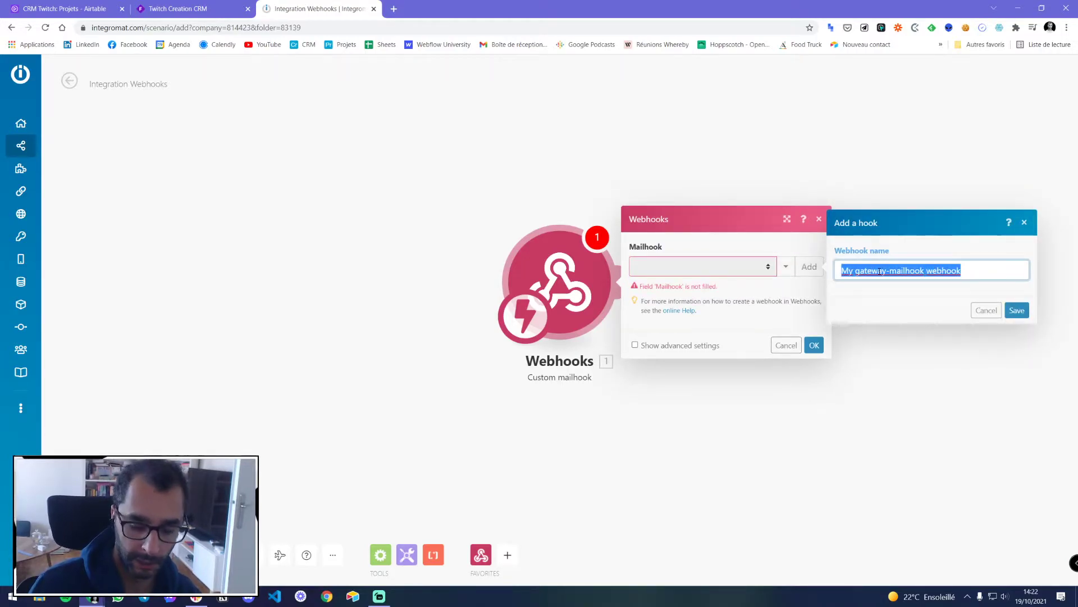
key(BackSpace)
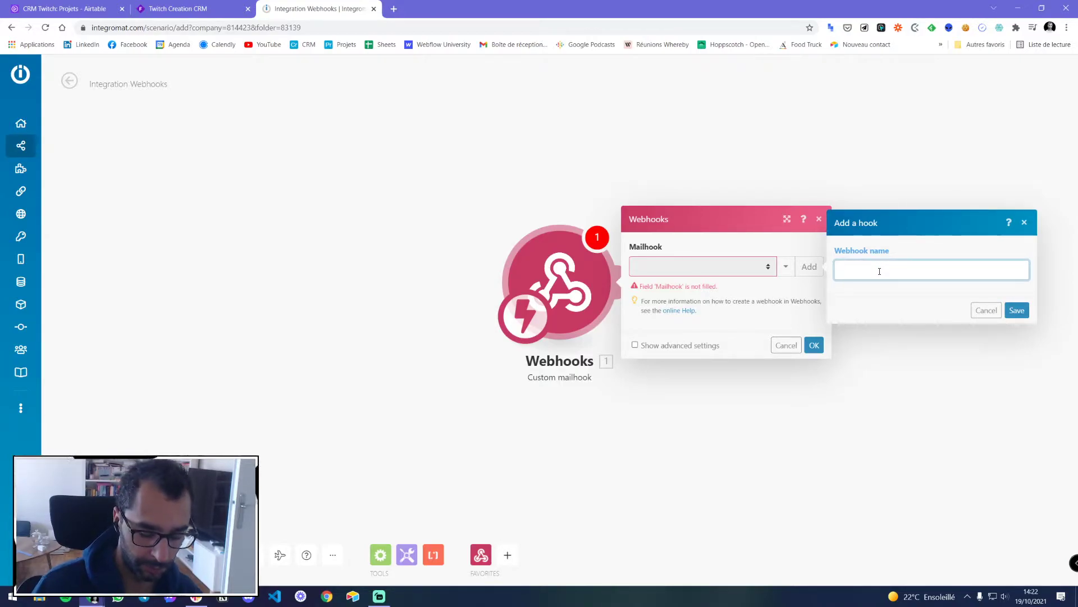
text(Twitch)
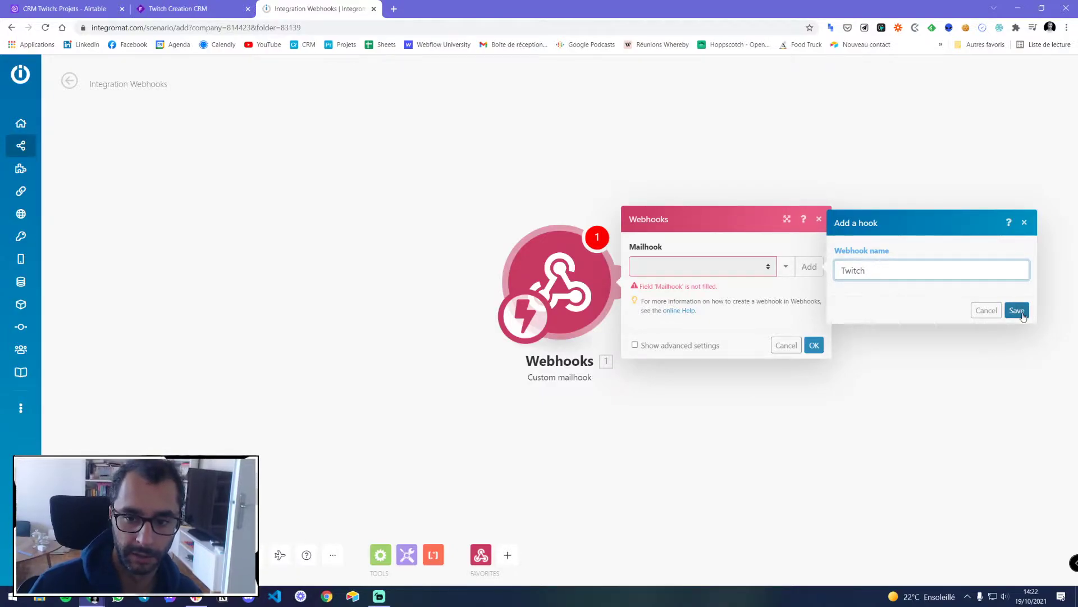
text(automatisations)
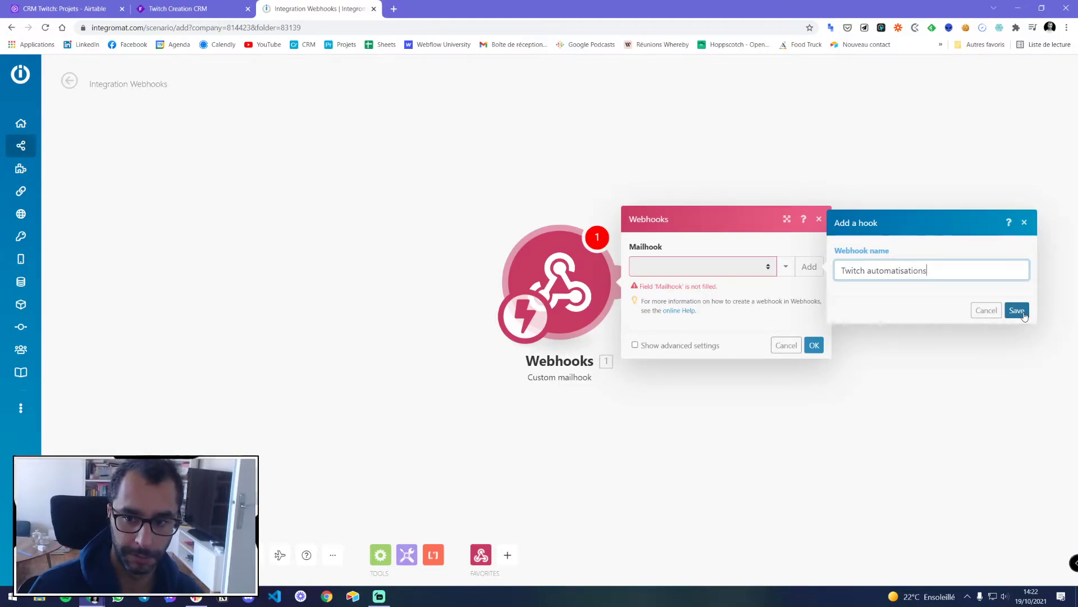
click(1023, 313)
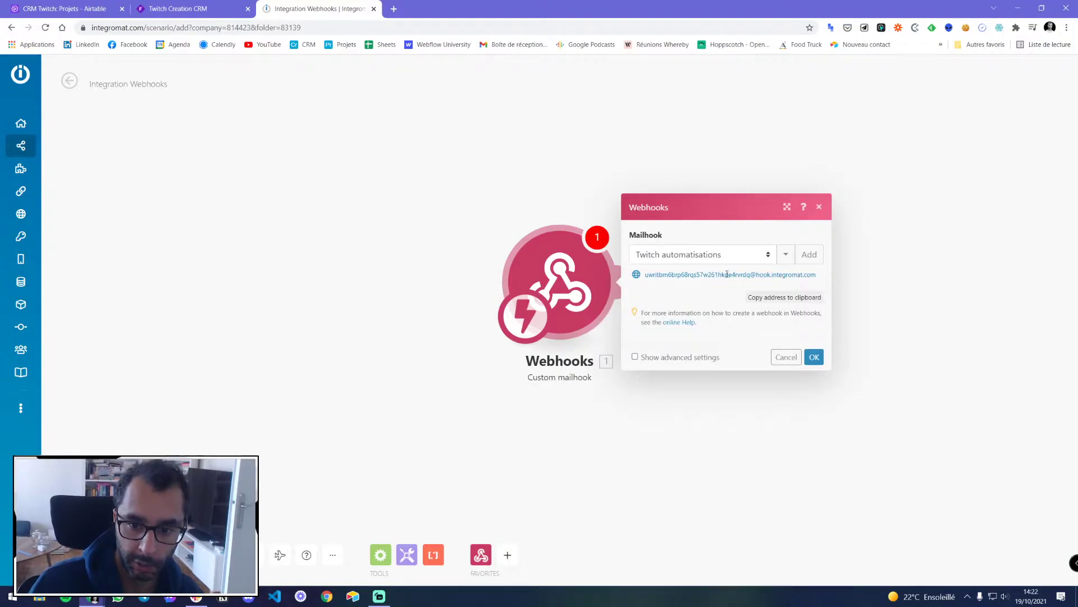
click(772, 299)
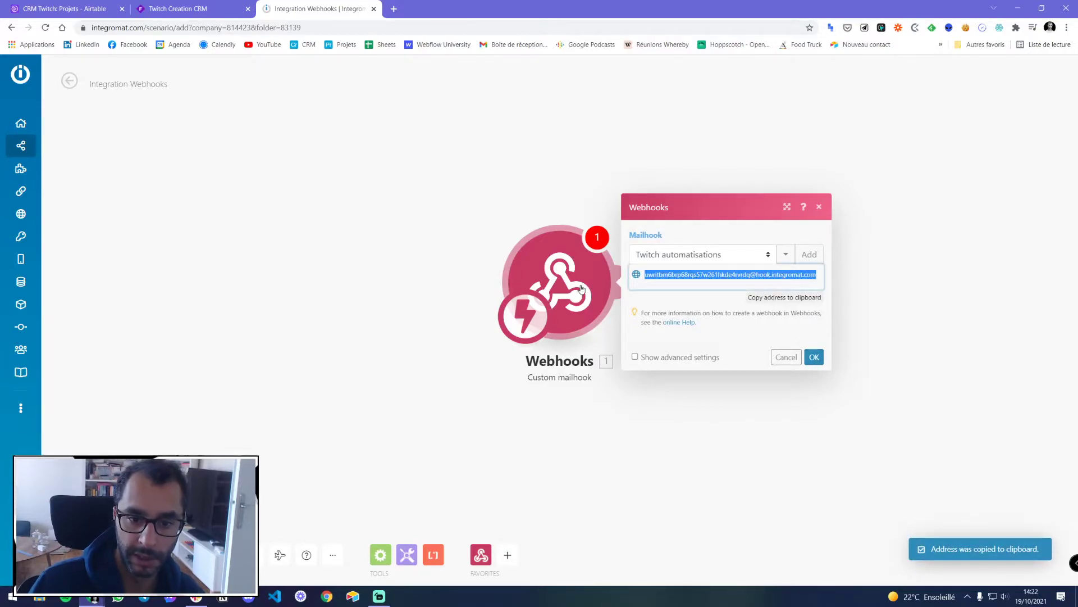
click(814, 357)
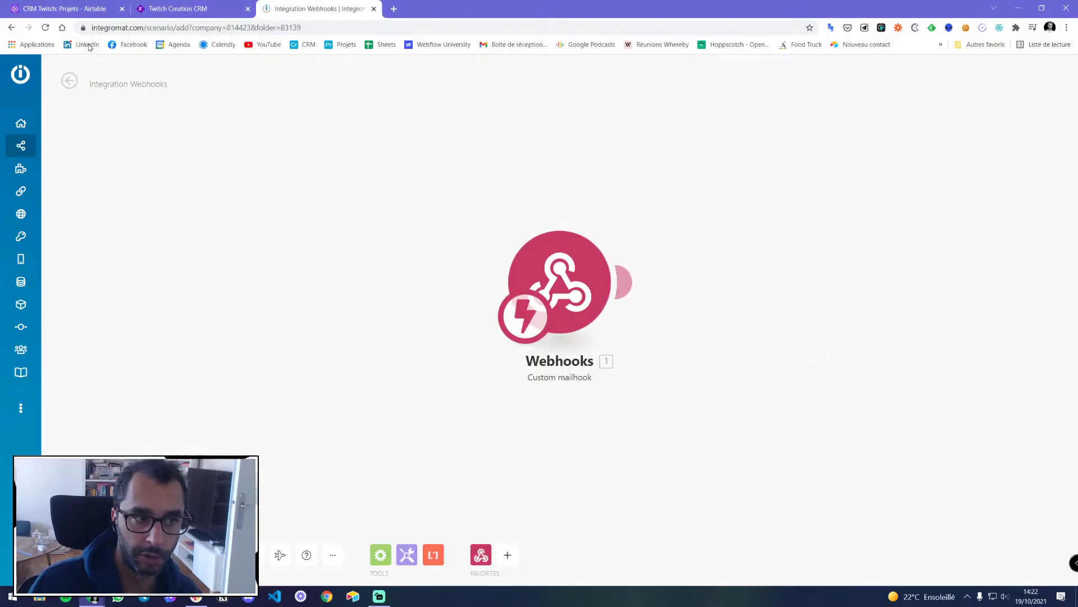
click(83, 10)
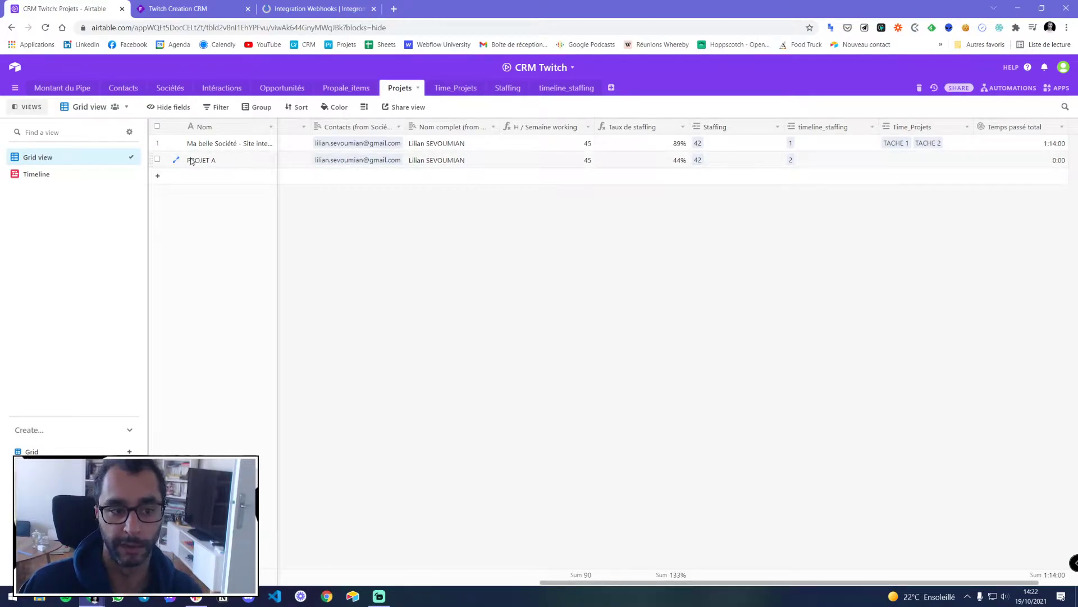
click(303, 8)
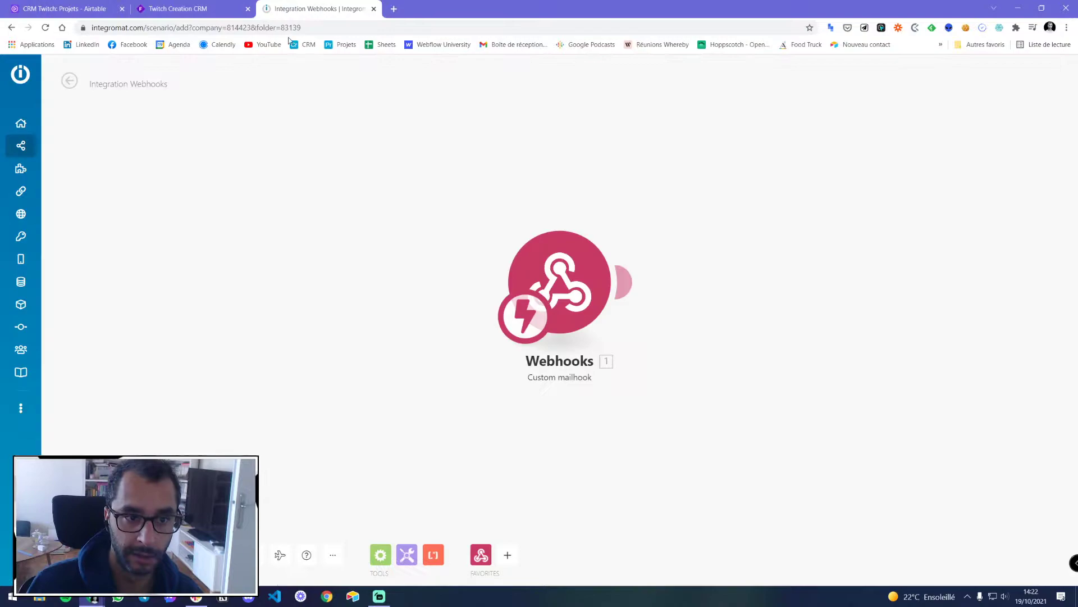
Create a new Airtable automation named 'Nouveau projet > Clockify'
click(81, 8)
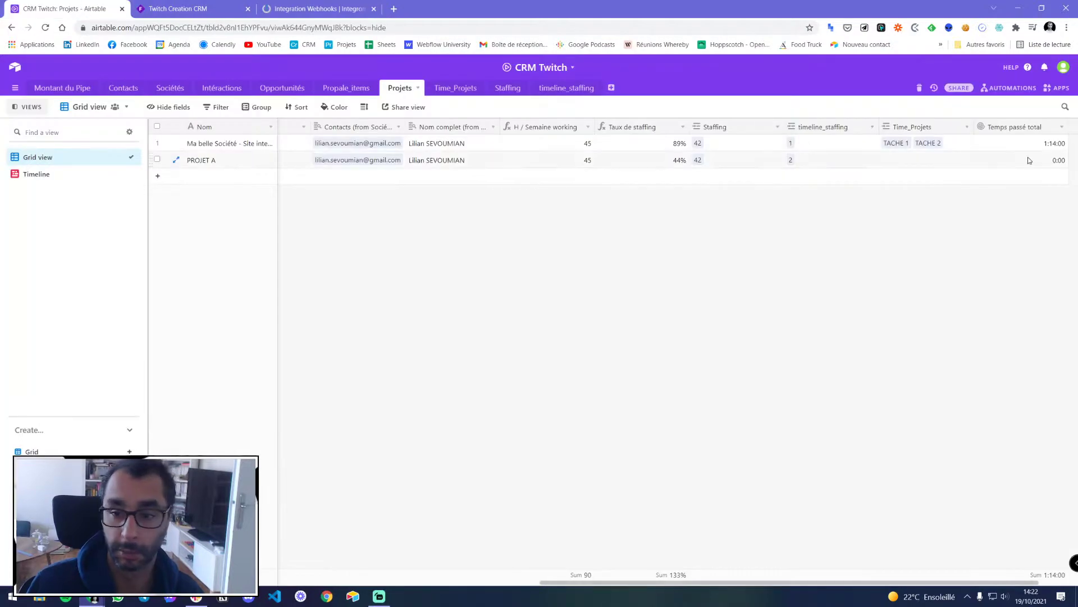
click(1015, 88)
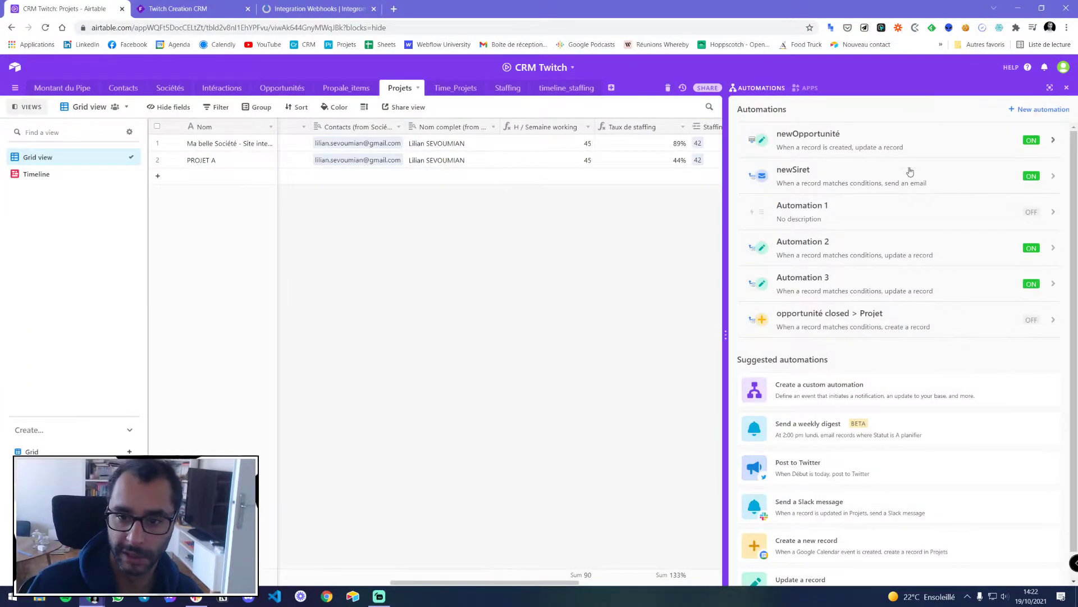
click(1036, 110)
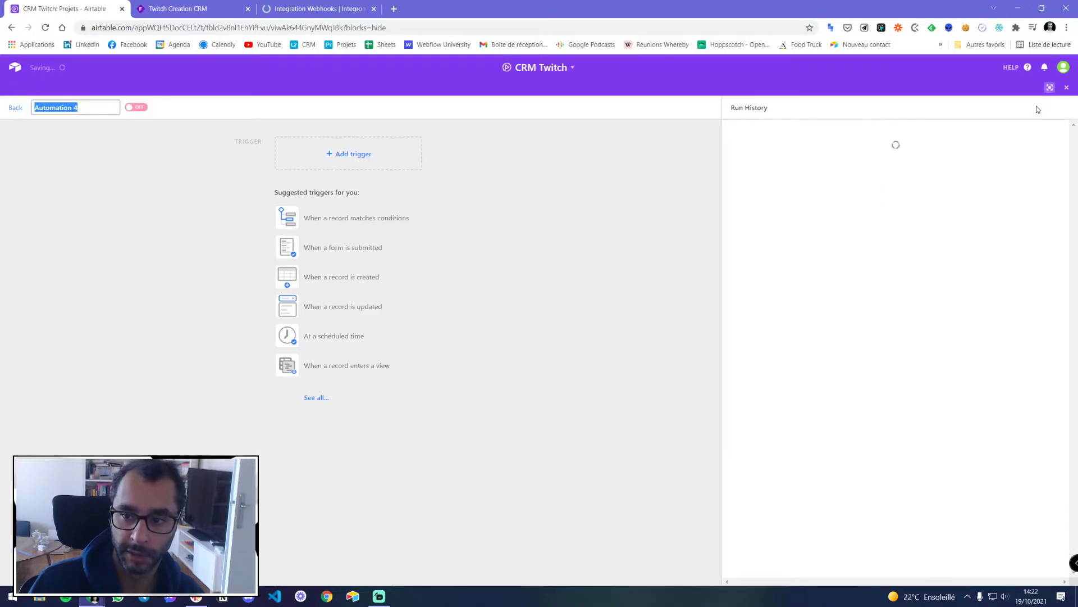
text(Nou)
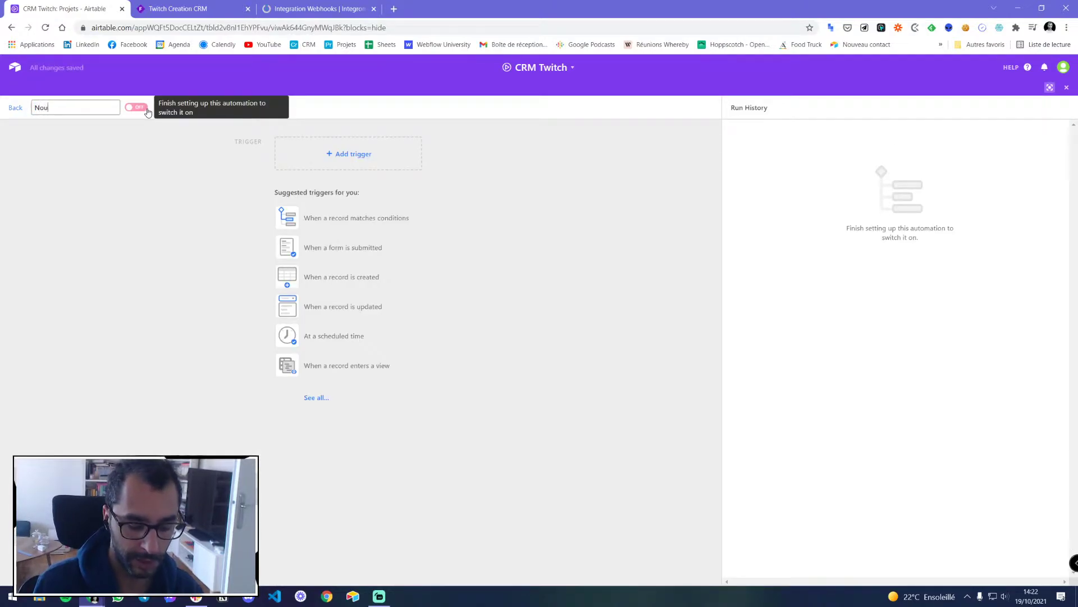
text(veau proke)
key(BackSpace)
key(BackSpace)
text(jet > Clockify)
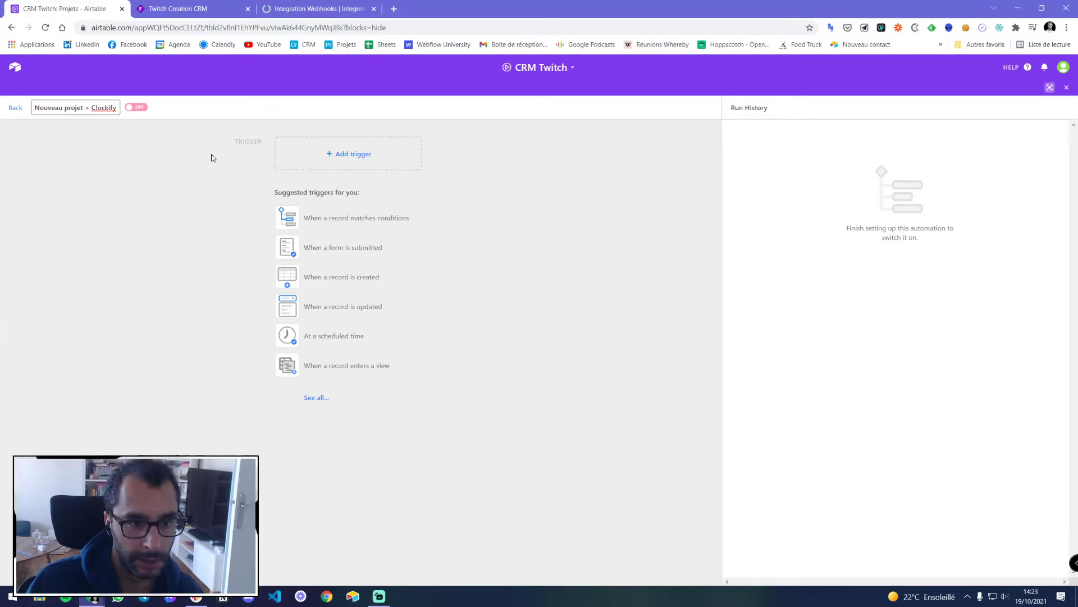
Set the trigger to When record created on the Projets table
click(357, 155)
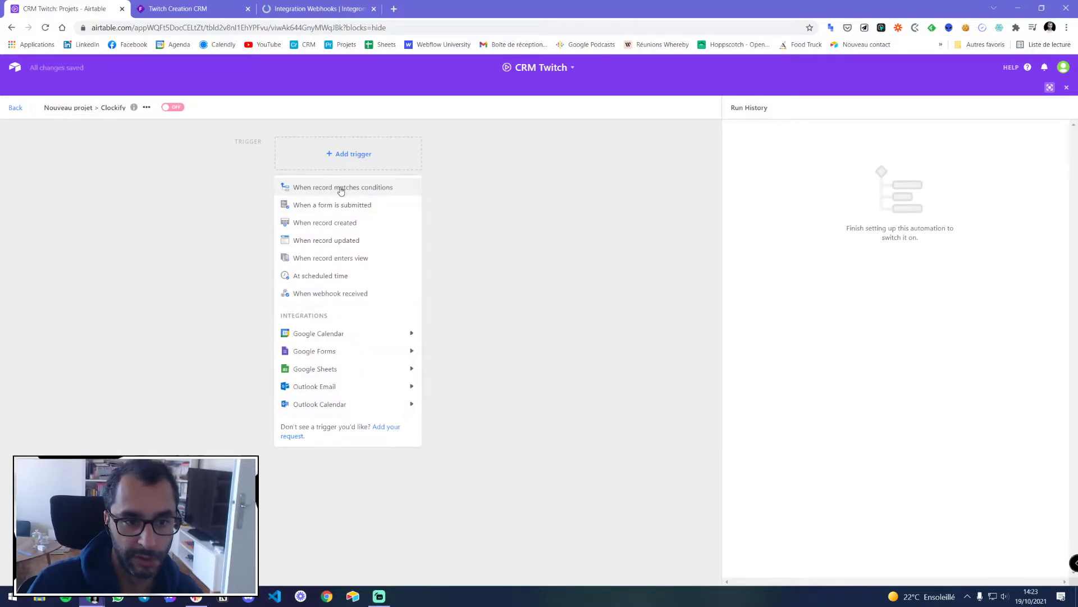
click(354, 188)
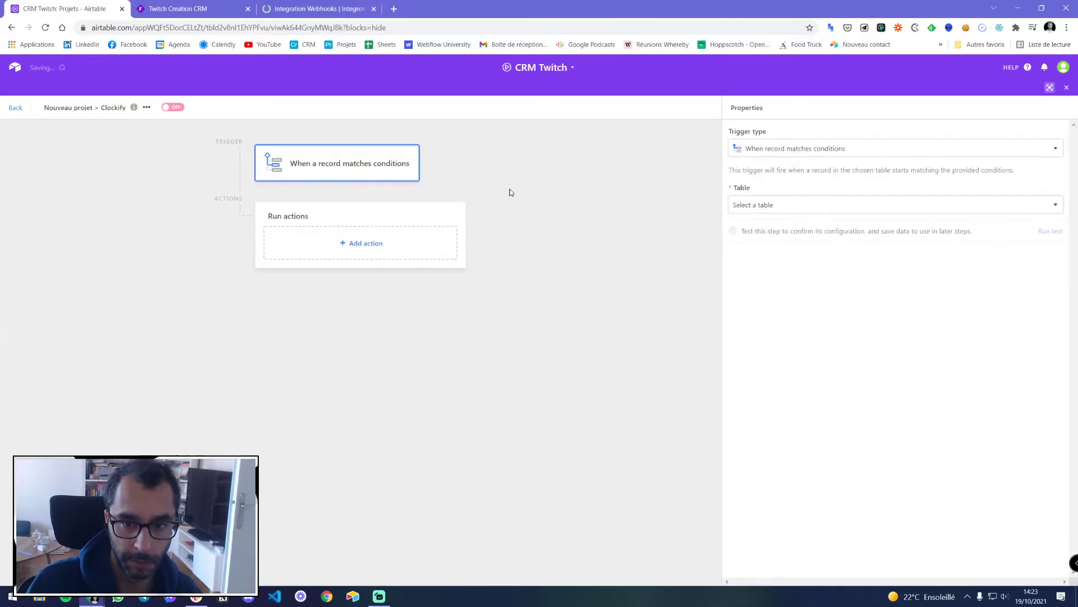
click(338, 168)
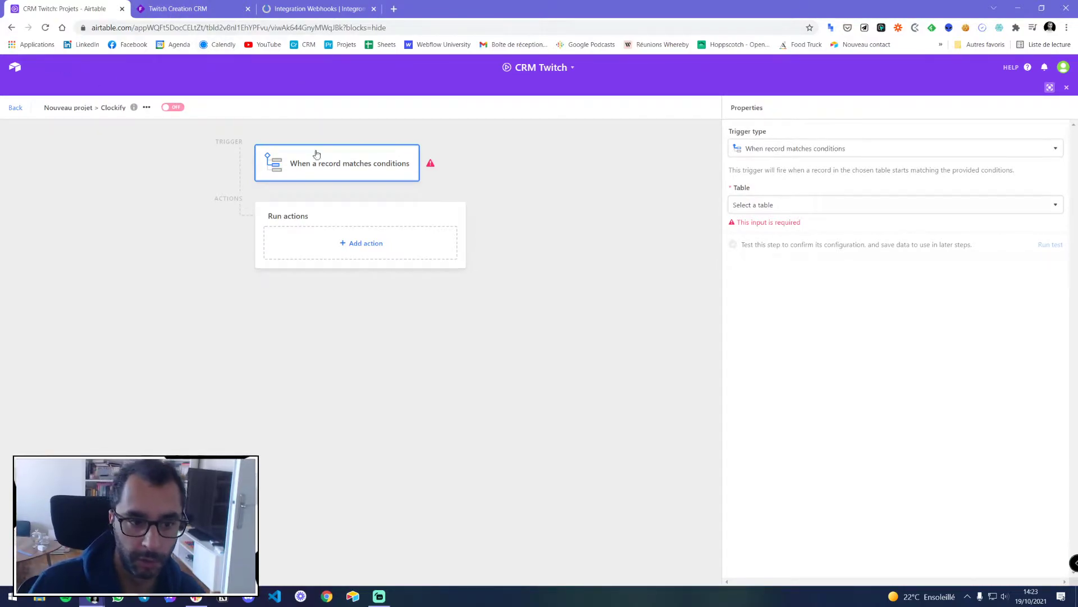
click(812, 151)
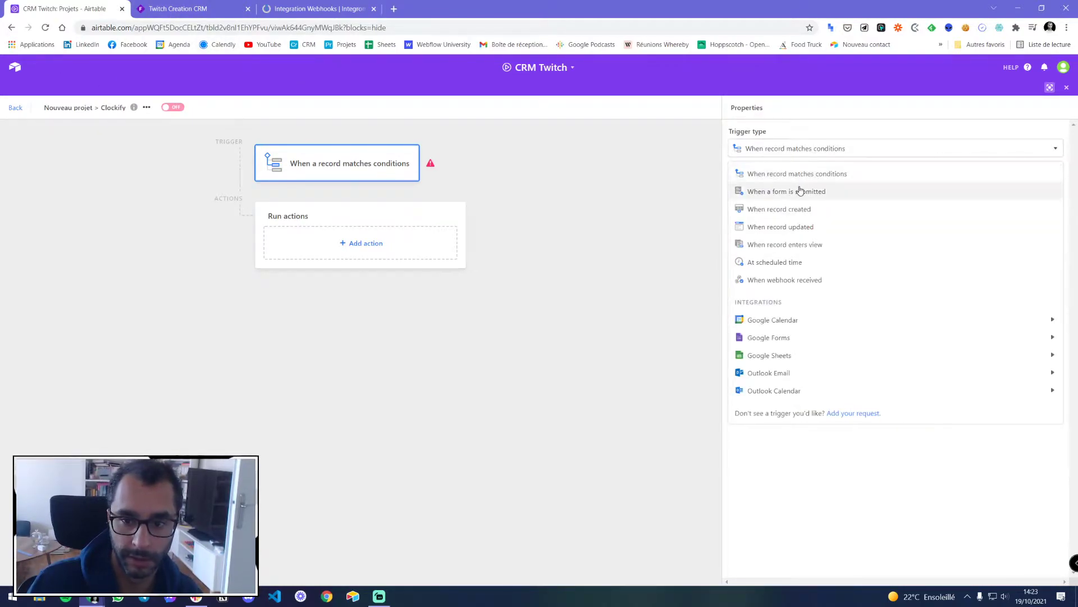
click(791, 212)
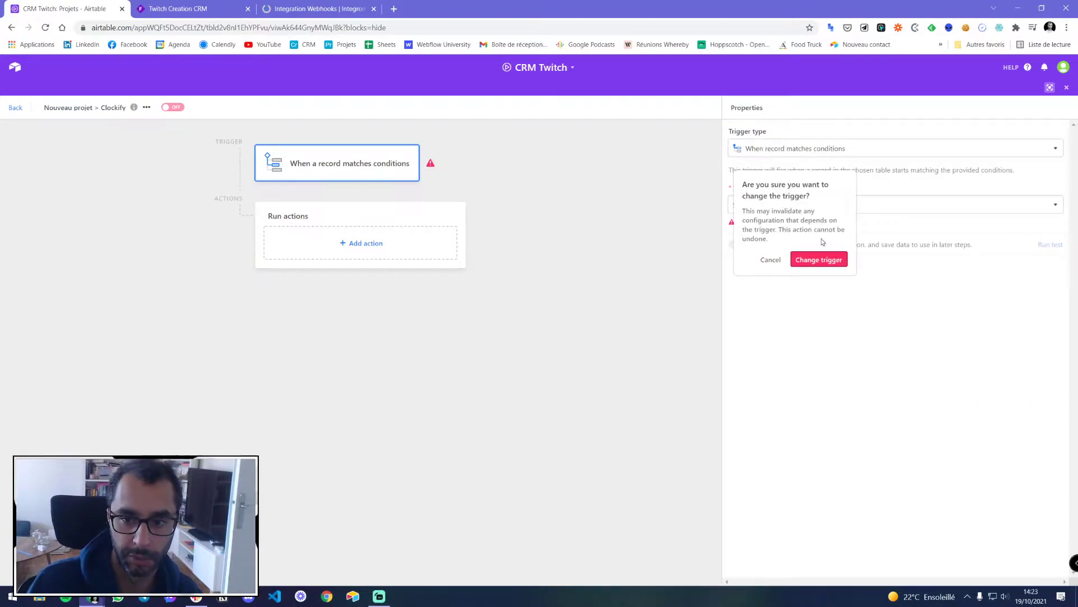
click(820, 257)
click(764, 206)
scroll(763, 273, down, 4)
click(753, 285)
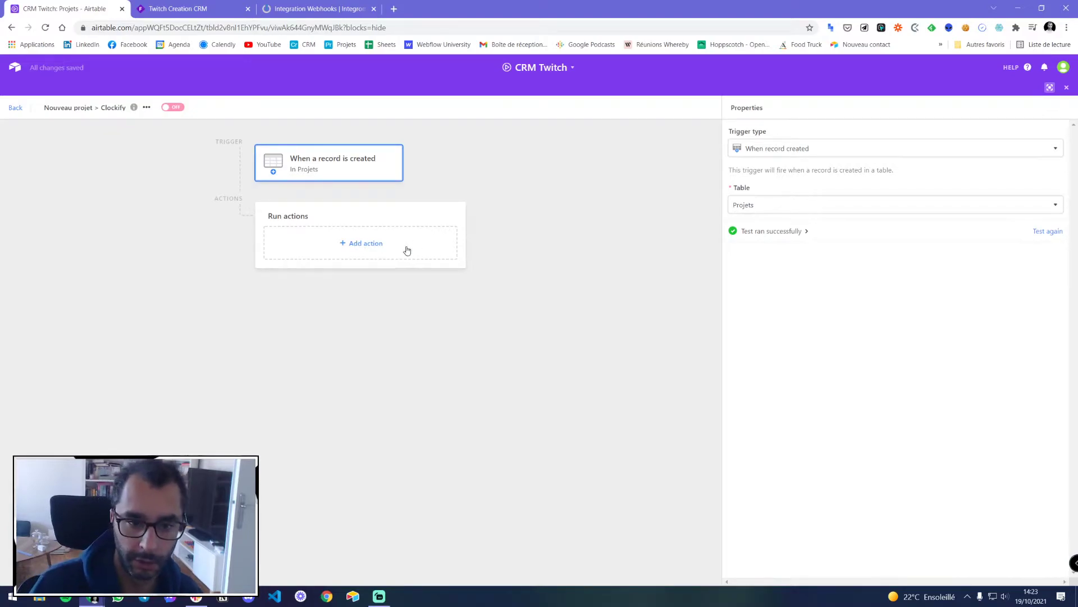
Add a Send email action addressed to the pasted Integromat mailhook address
click(368, 253)
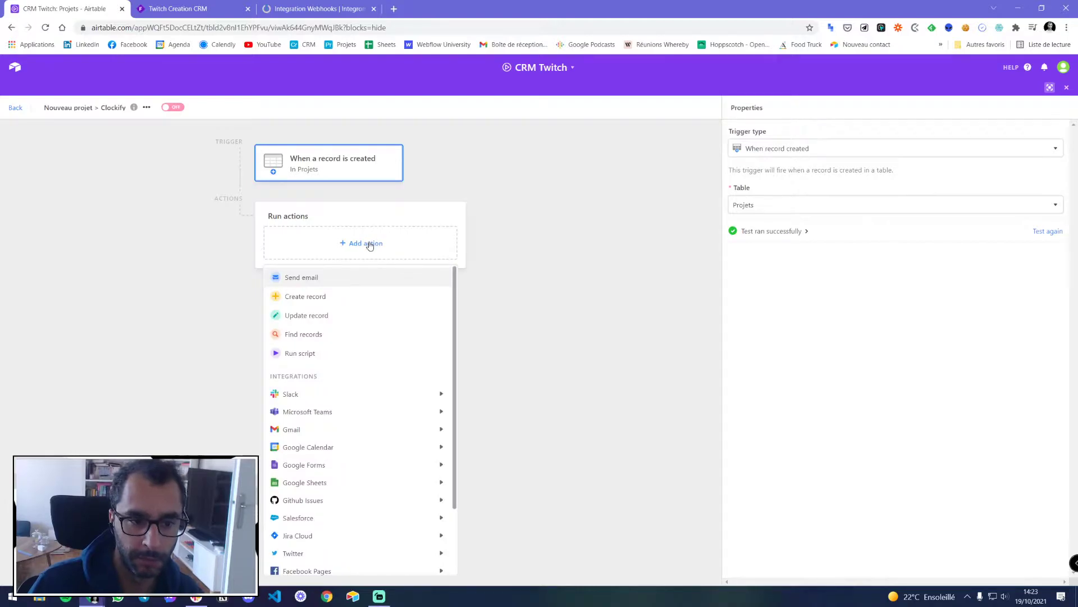
click(304, 283)
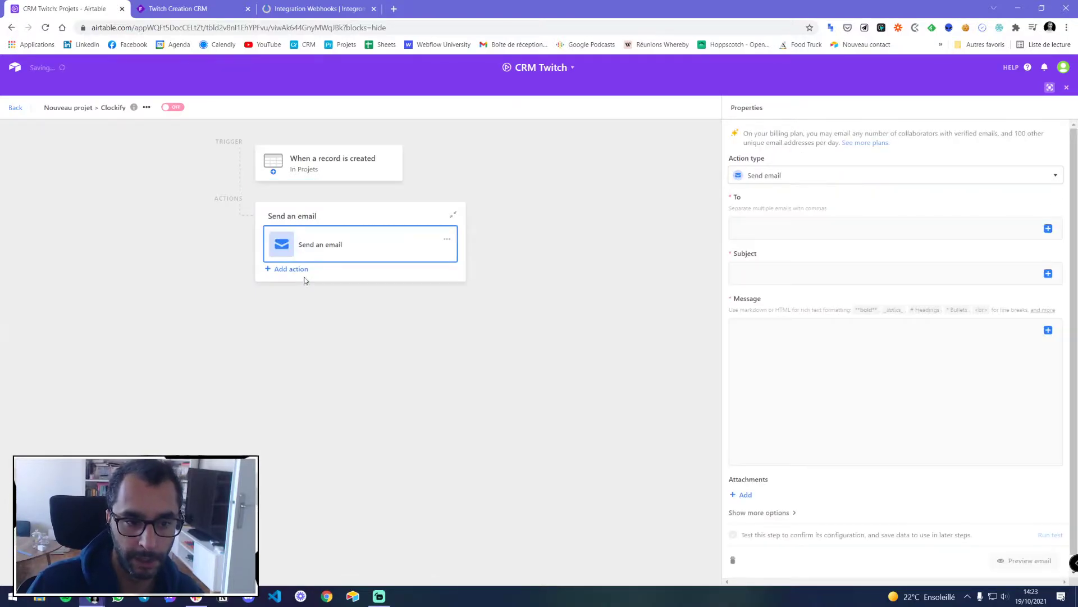
click(758, 226)
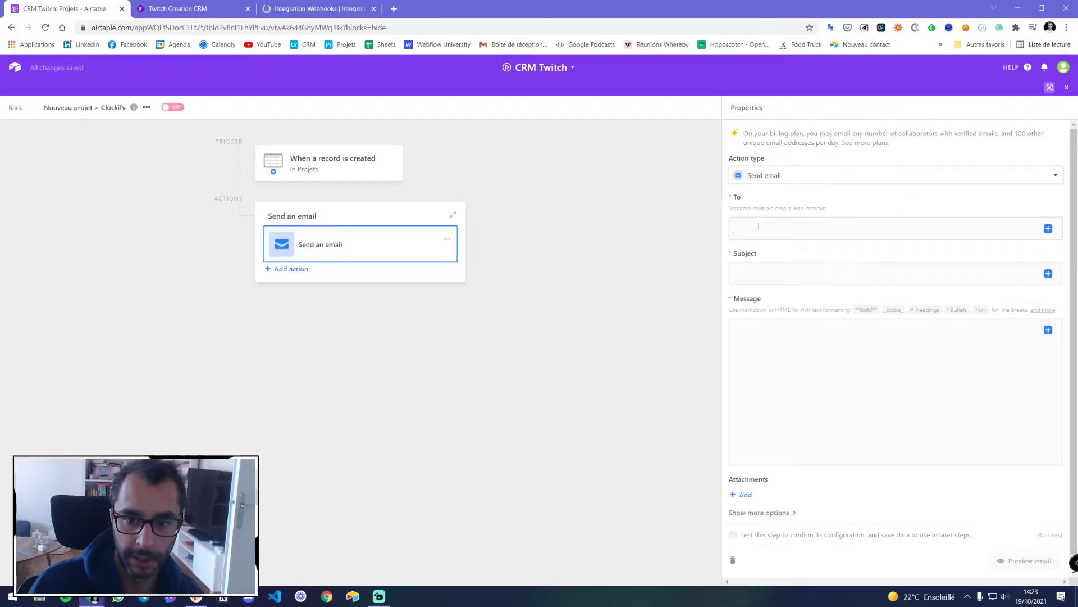
key(ctrl+v)
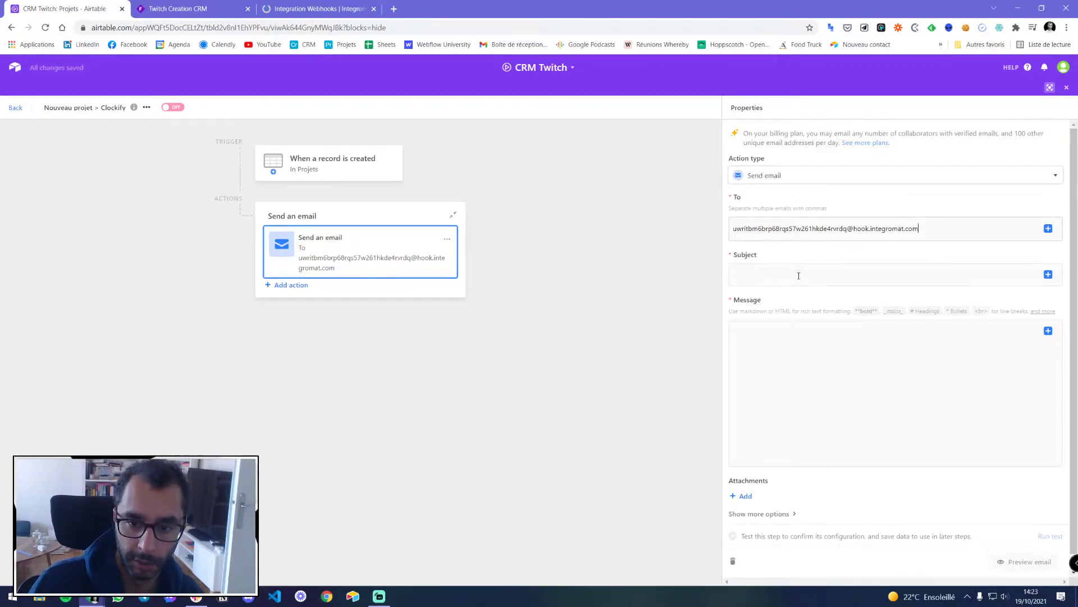
Set the email subject to newProject
click(747, 274)
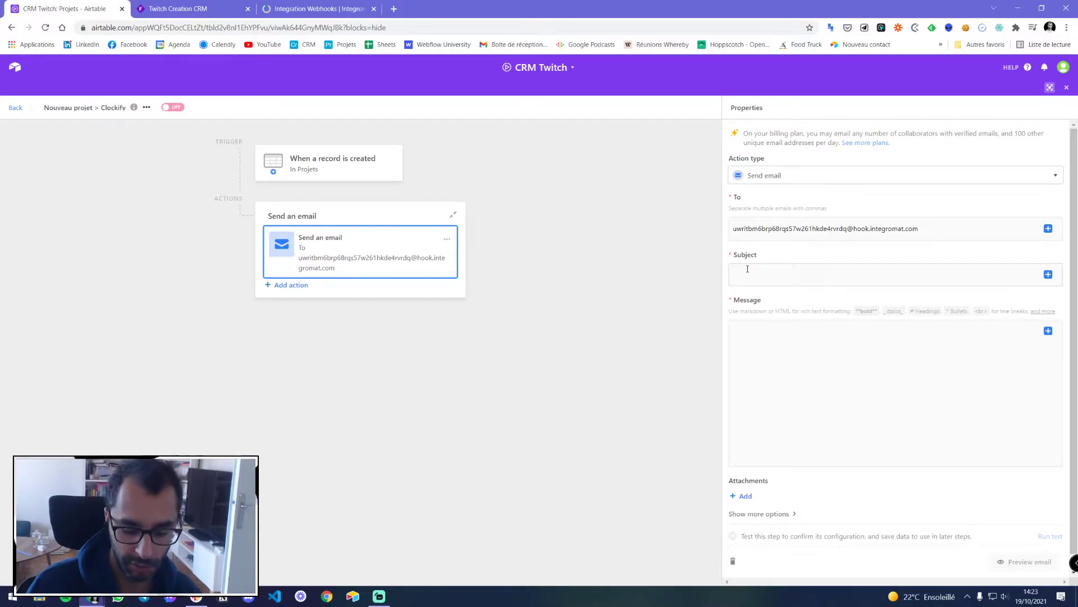
text(Projet)
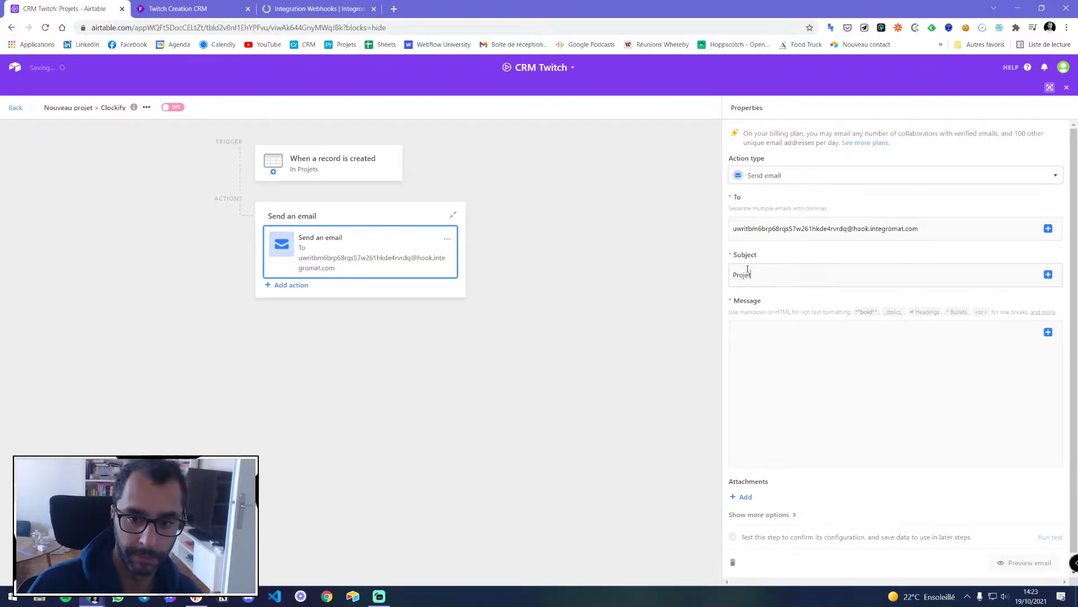
double_click(748, 269)
text(Nouveau)
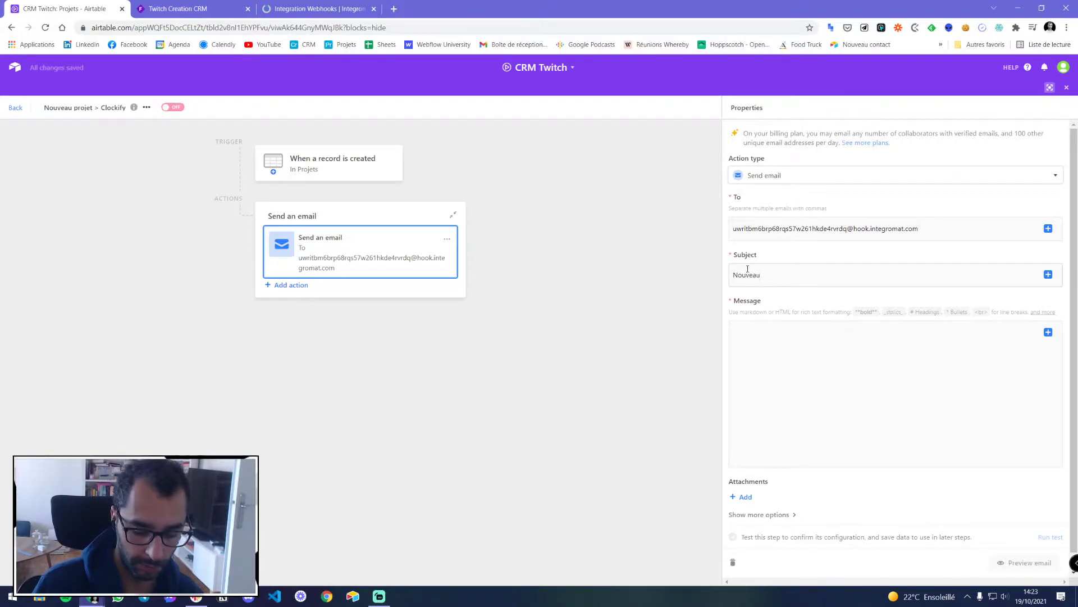
key(ctrl+a)
text(nou)
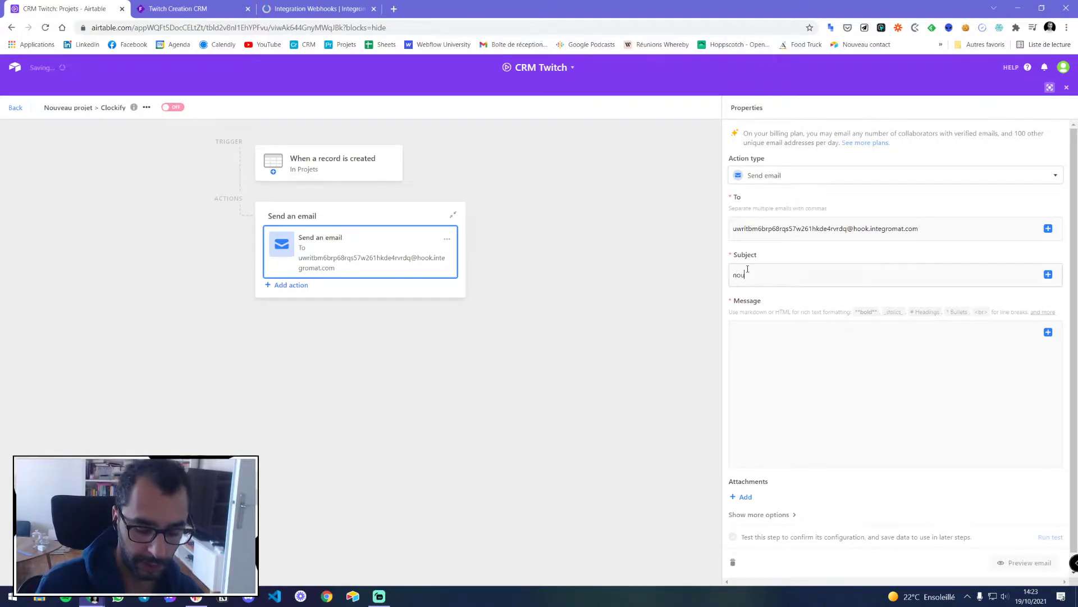
text(veauProjet)
double_click(747, 270)
text(nzwPro)
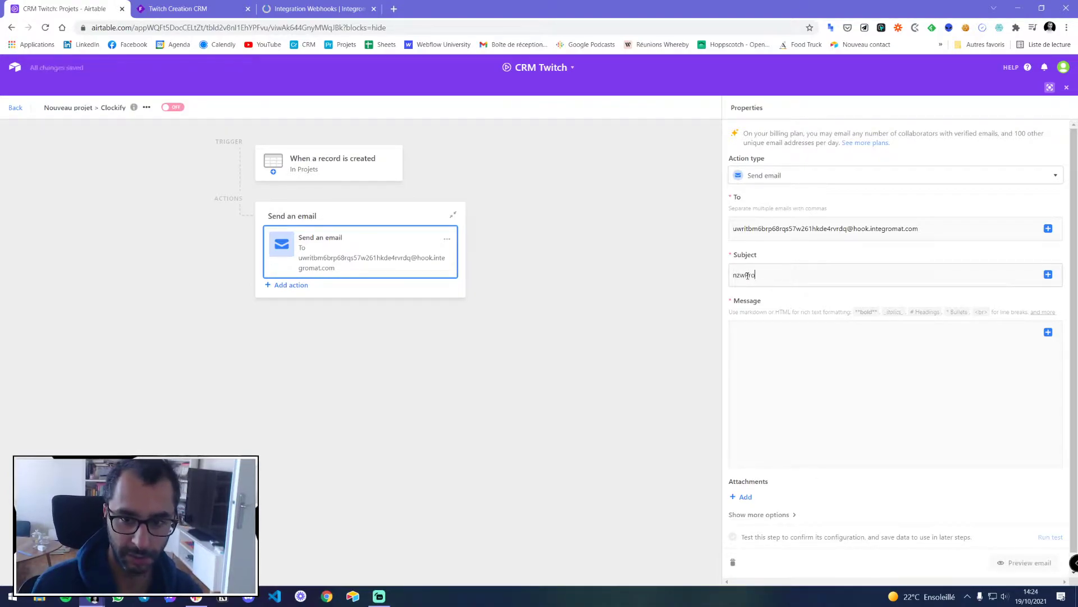
key(ctrl+a)
text(n)
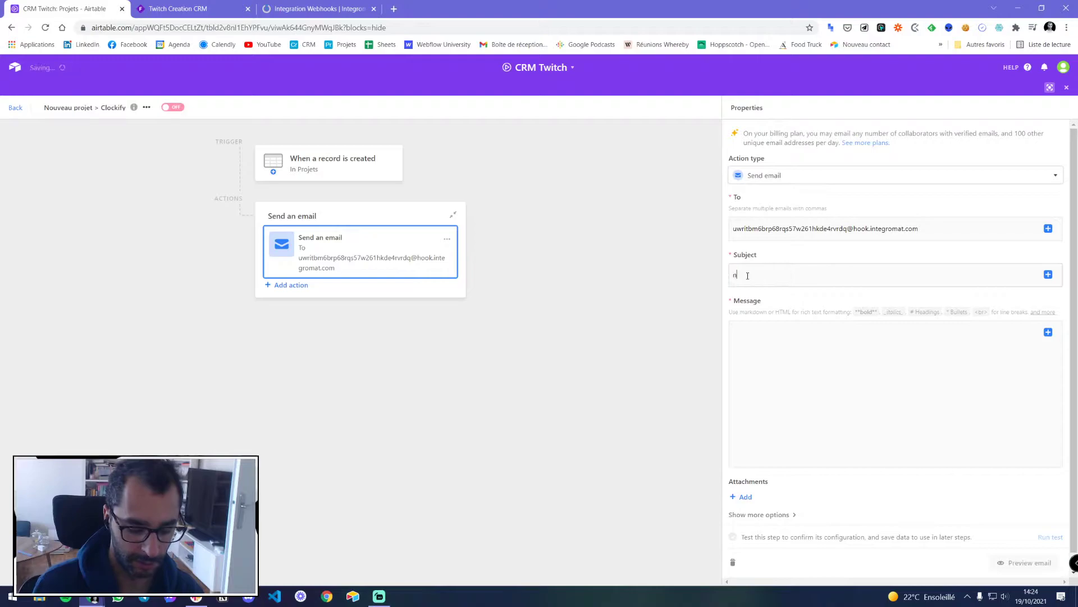
text(ewProject)
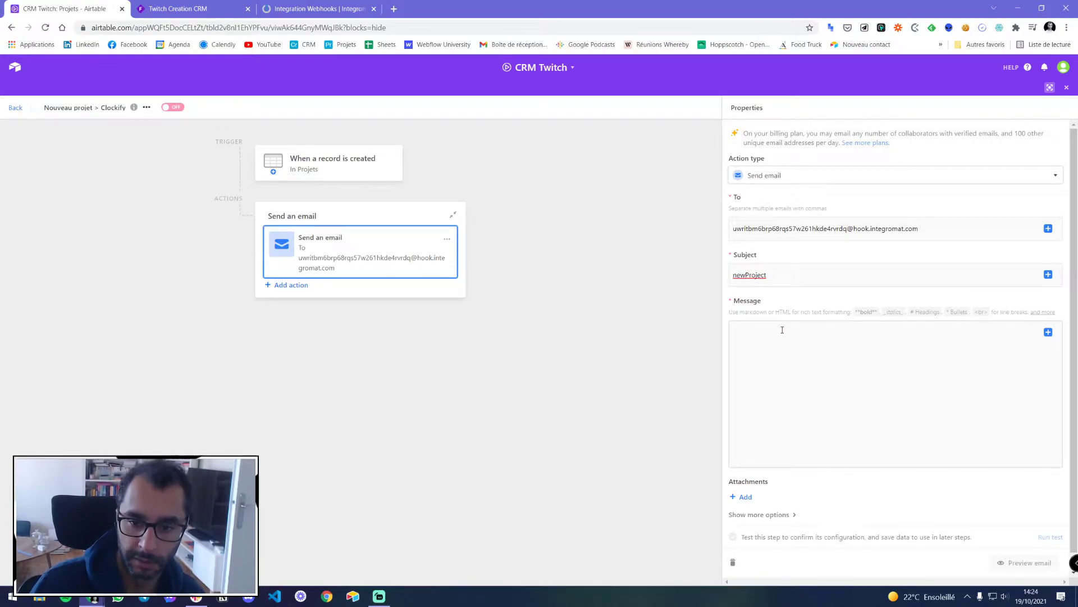
Insert the Airtable record ID into the message, then run the Integromat scenario once
click(1048, 333)
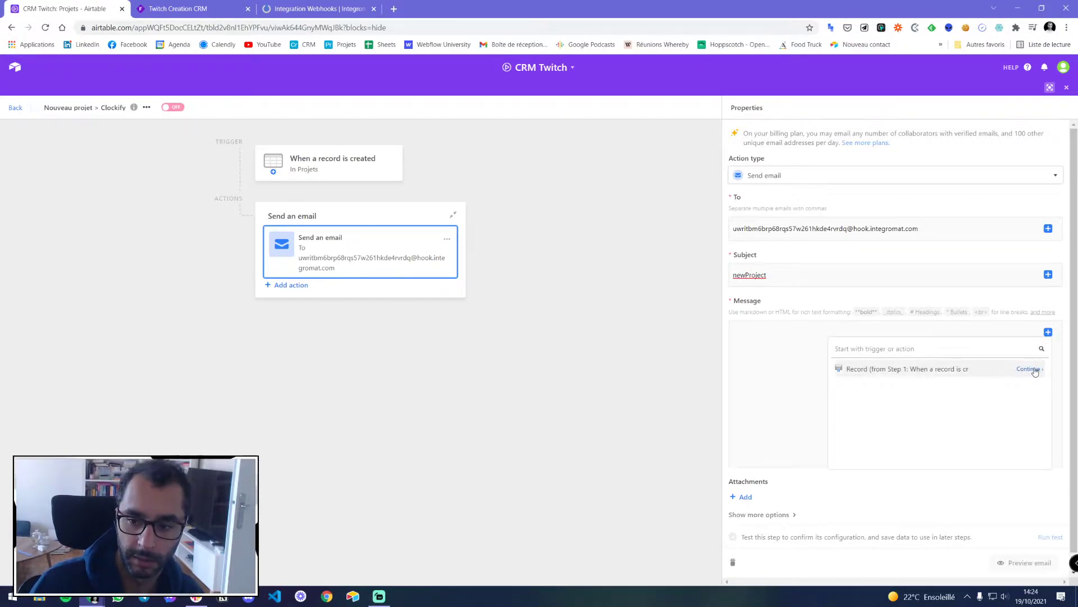
click(1030, 368)
click(995, 391)
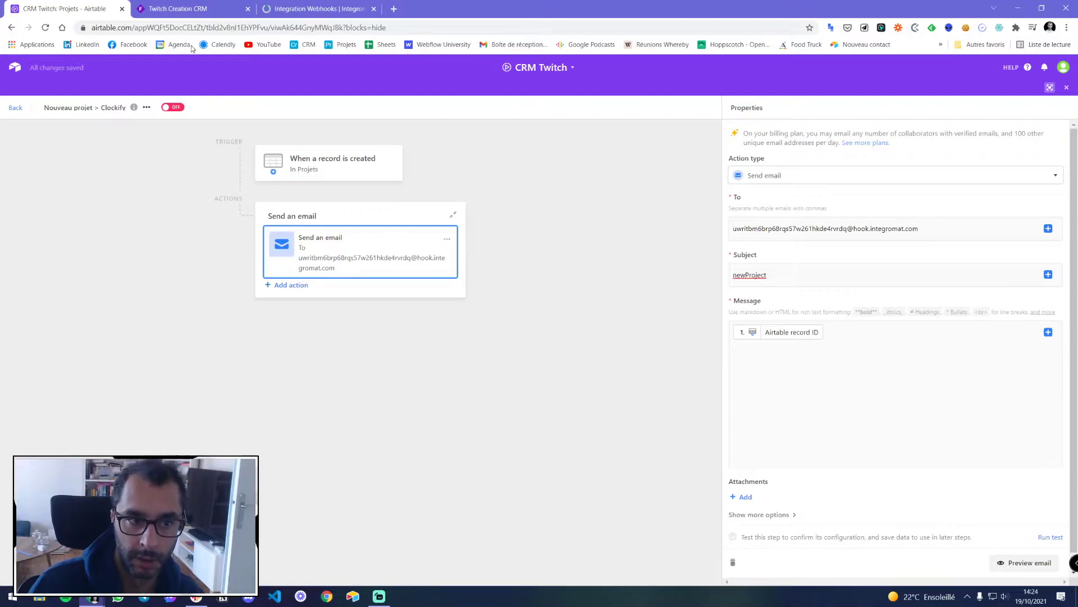
click(317, 9)
click(78, 555)
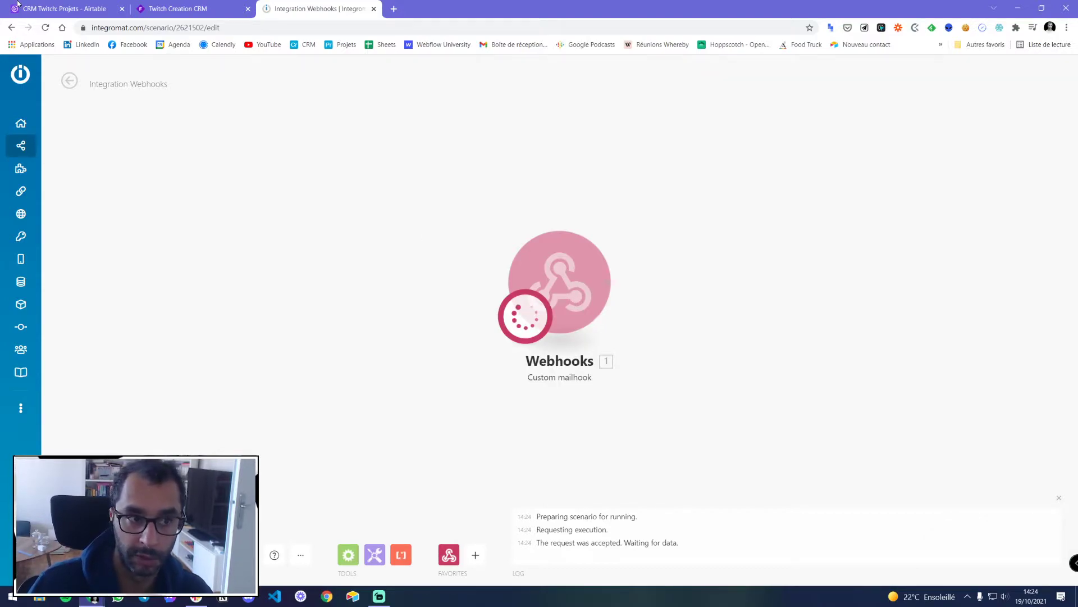
Test the Airtable email step and check the mailhook received subject newProject and the record ID
drag(178, 11, 61, 10)
click(180, 10)
click(1048, 538)
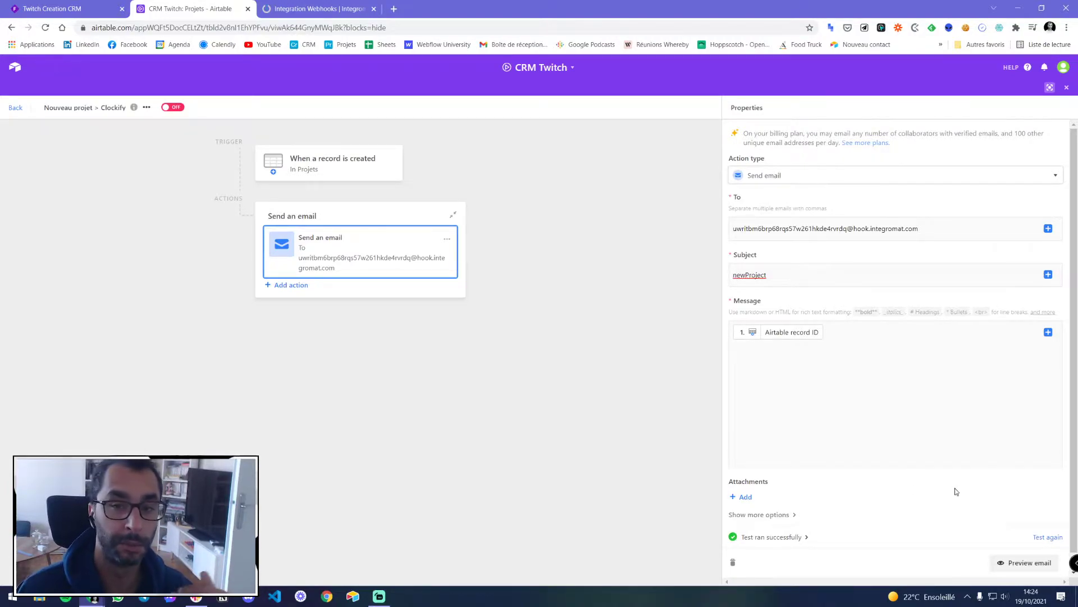
click(314, 16)
click(627, 217)
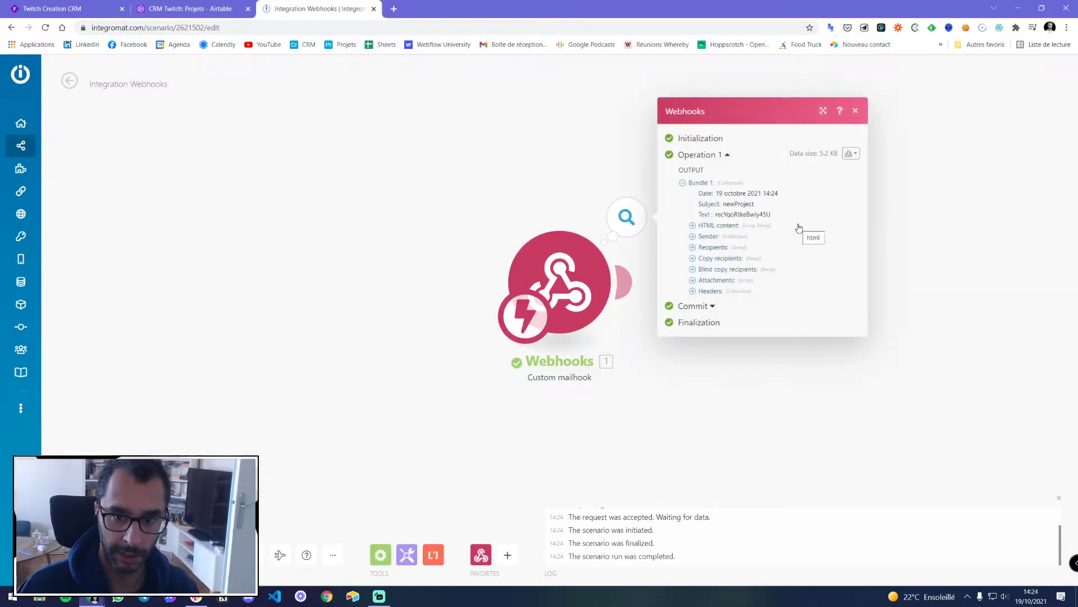
double_click(736, 205)
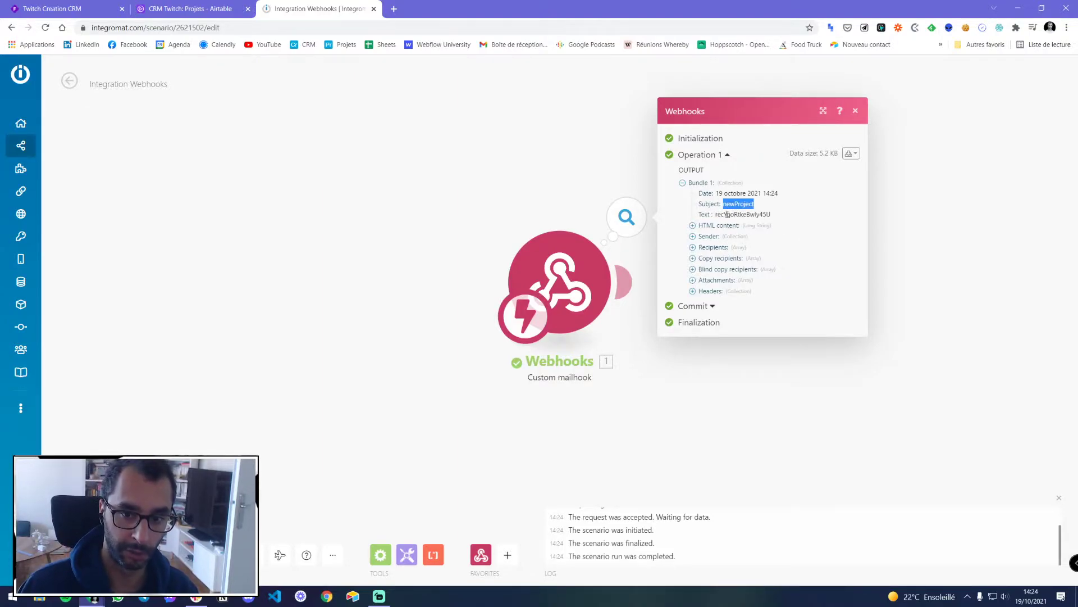
double_click(727, 215)
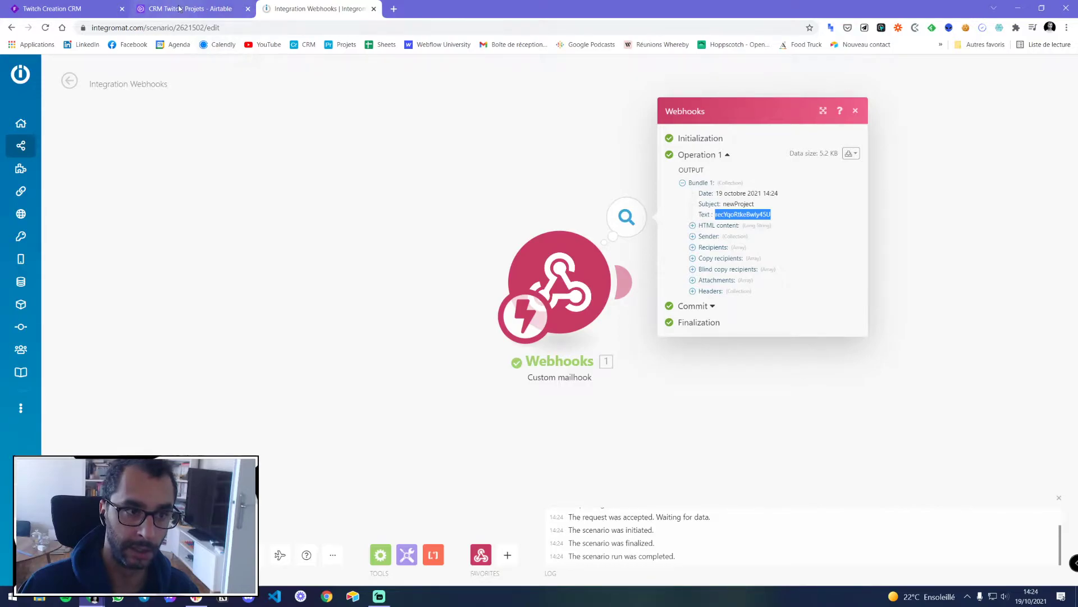
Compare the trigger's test record with the received subject and record ID, then close the output panel
click(185, 9)
click(363, 169)
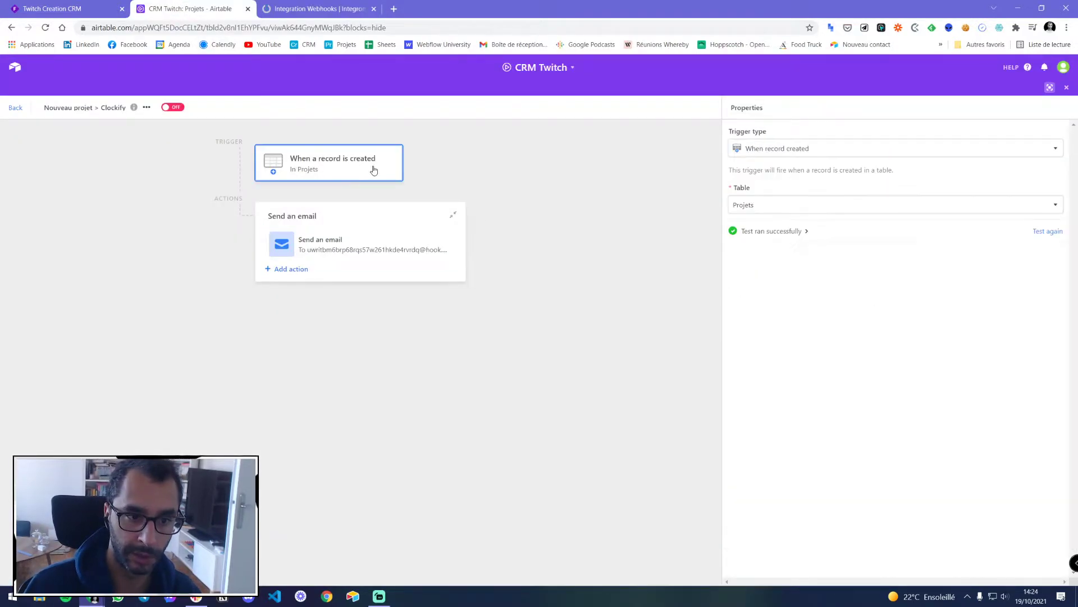
click(778, 233)
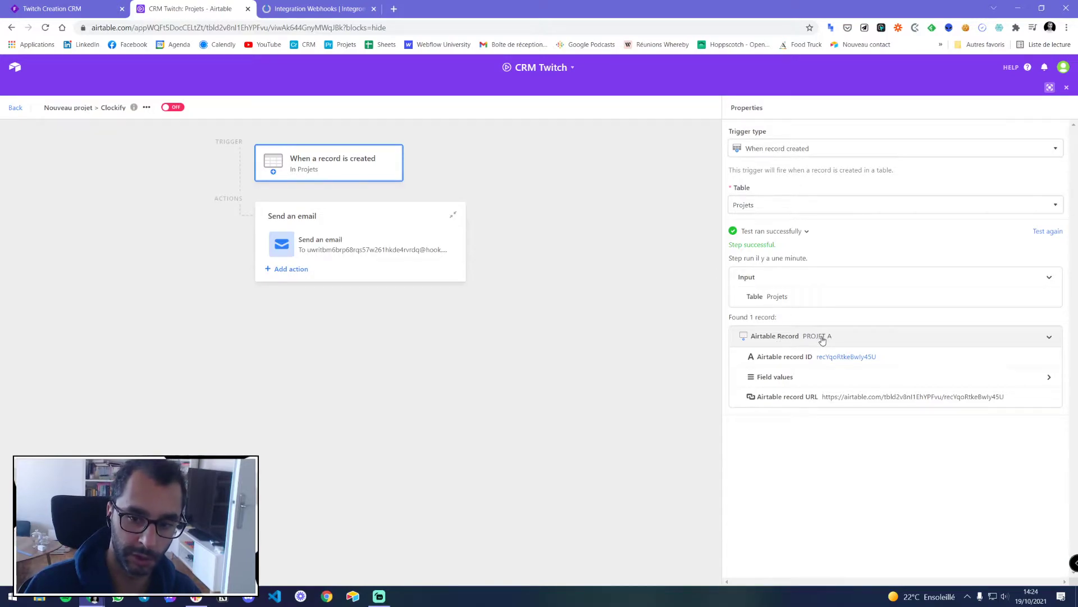
click(349, 9)
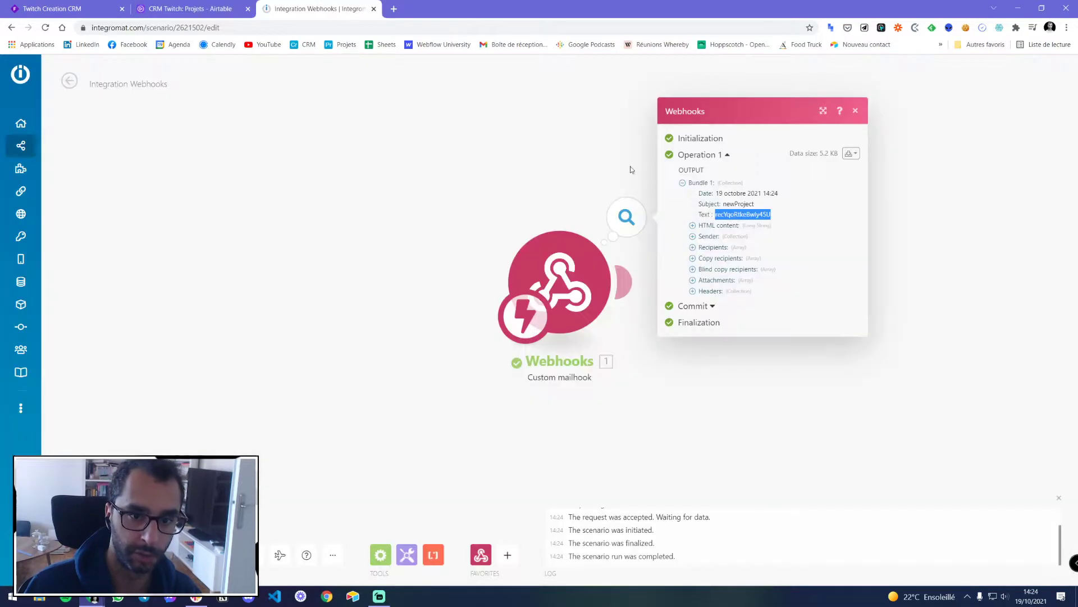
double_click(738, 203)
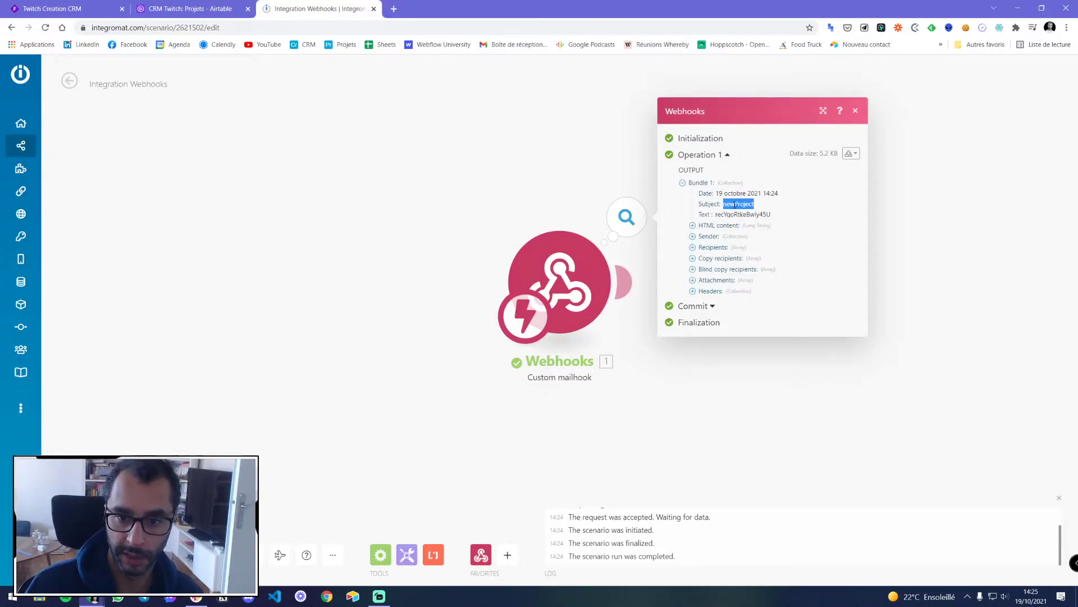
double_click(736, 215)
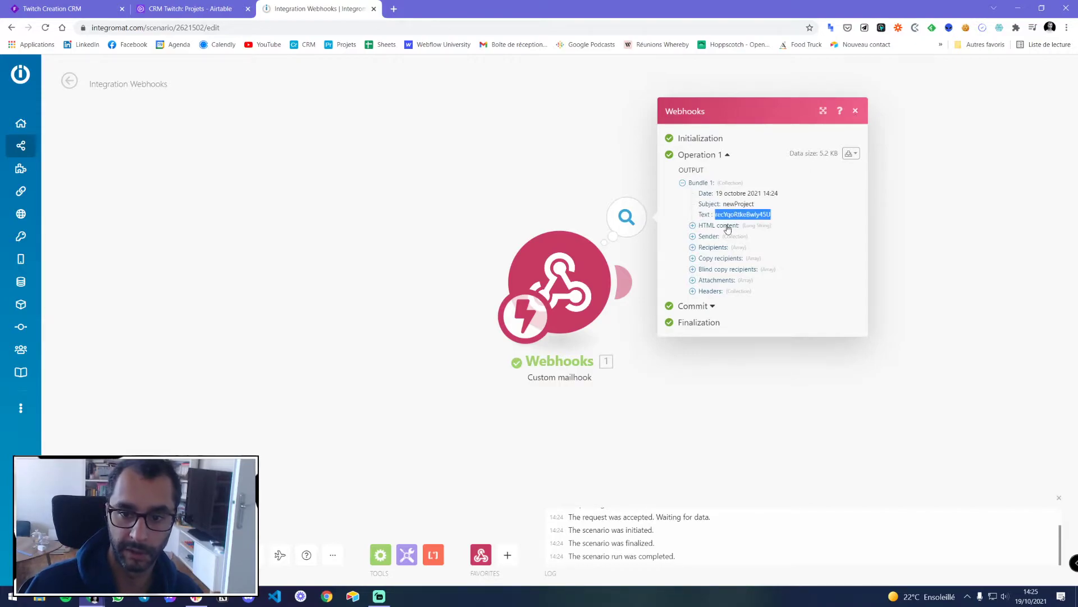
click(854, 111)
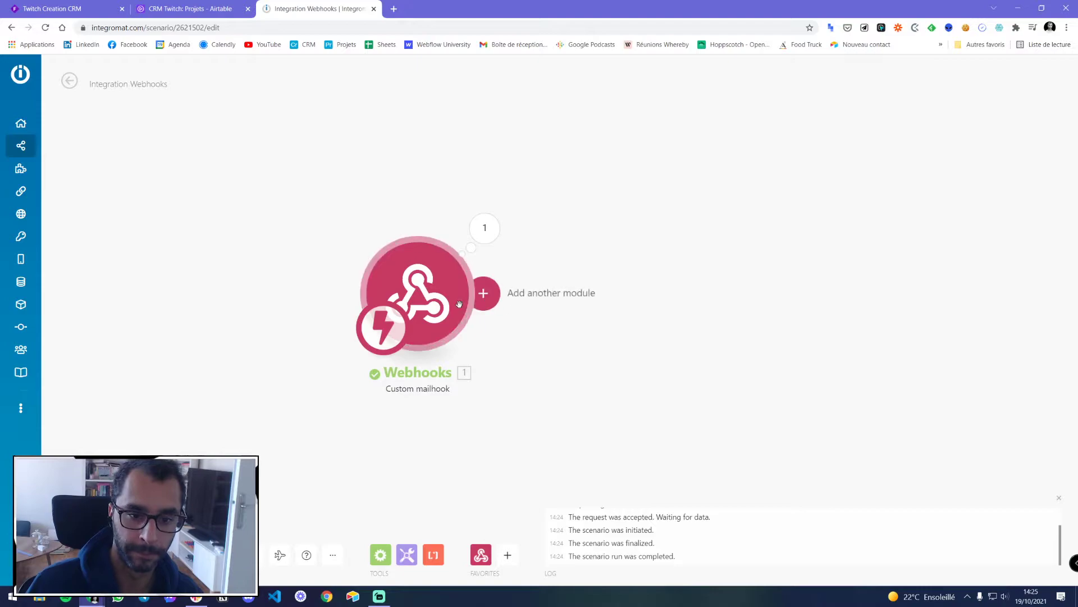
Check the mailhook's Text record ID, then add an Airtable 'Get a Record' module after the webhook
click(484, 228)
double_click(589, 226)
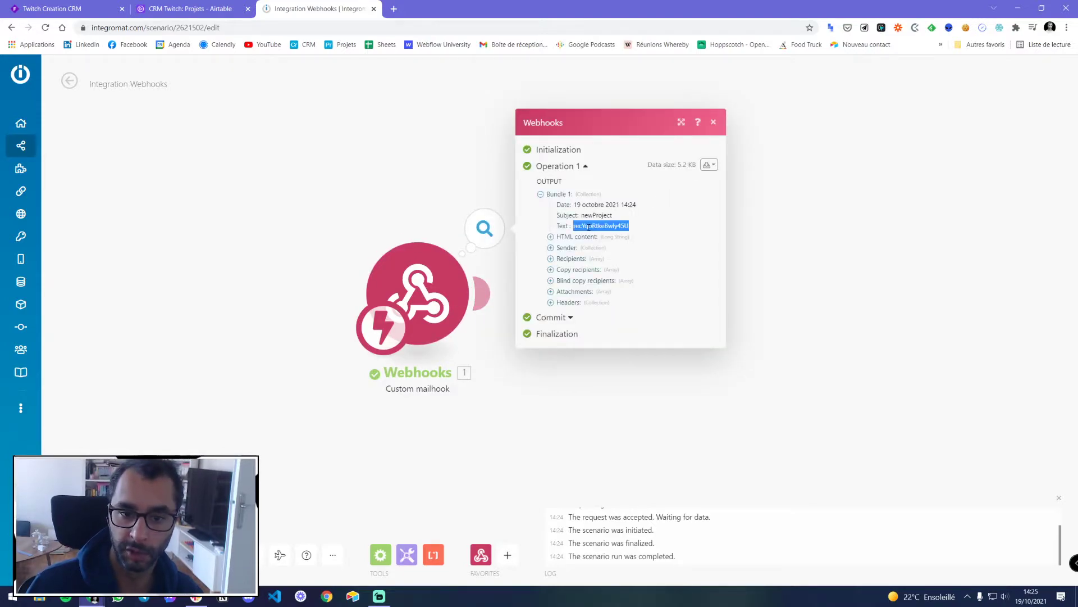
click(714, 122)
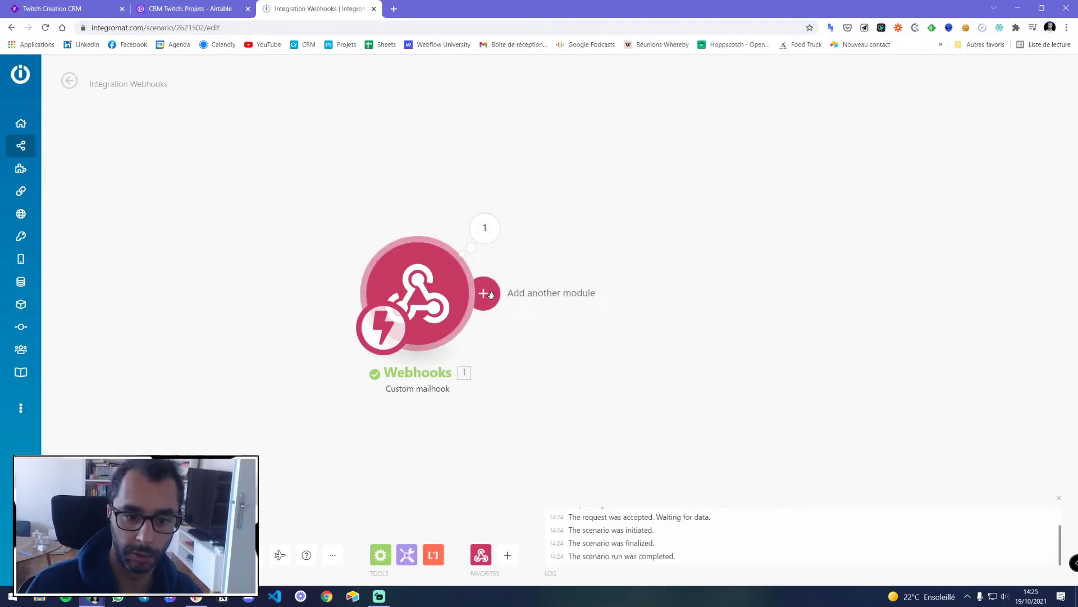
click(482, 292)
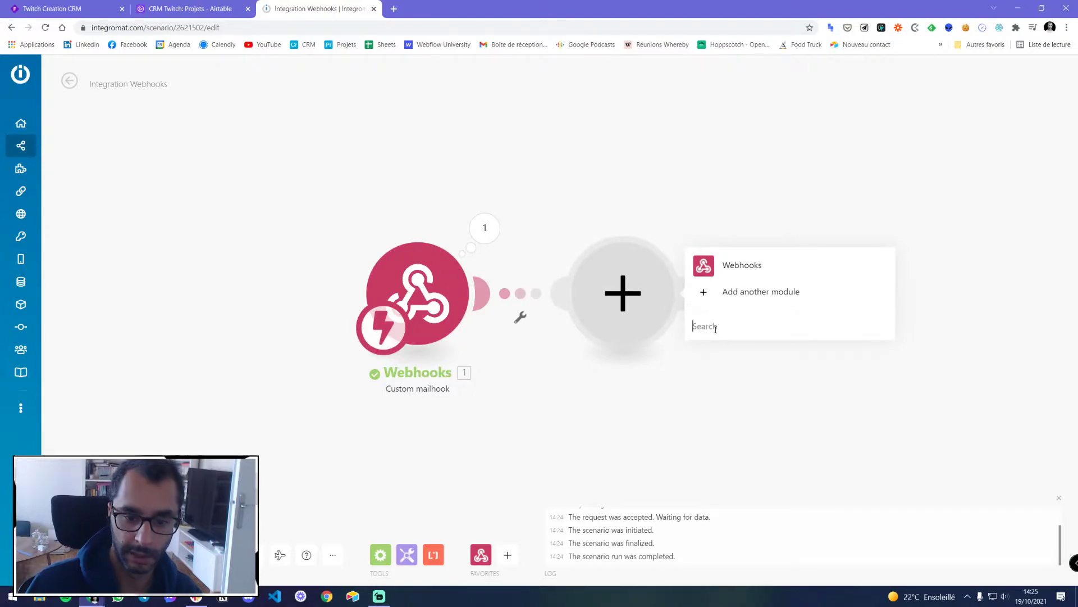
text(airtable)
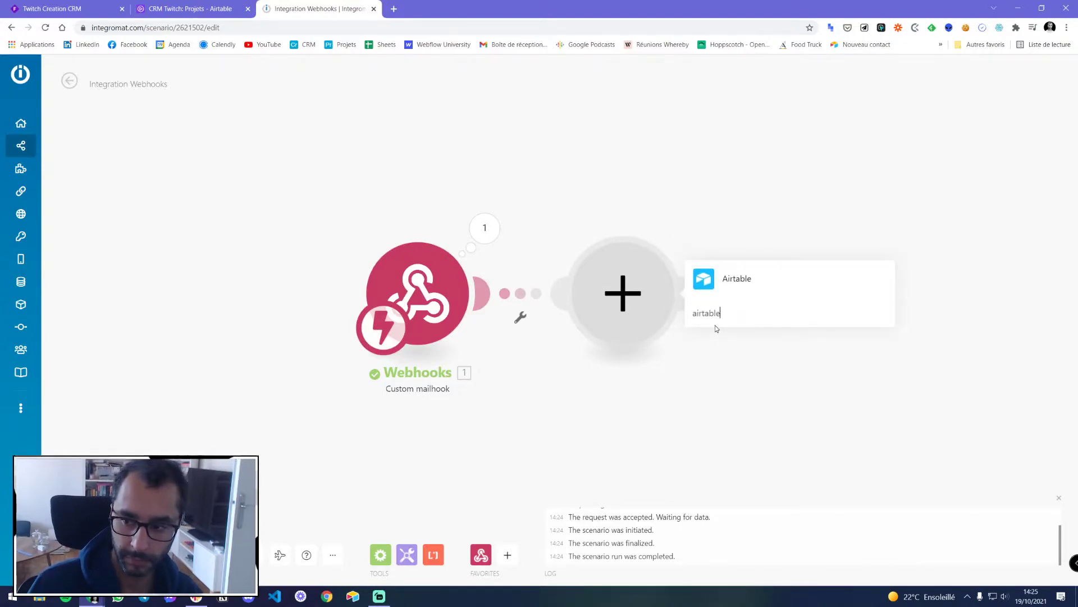
click(750, 275)
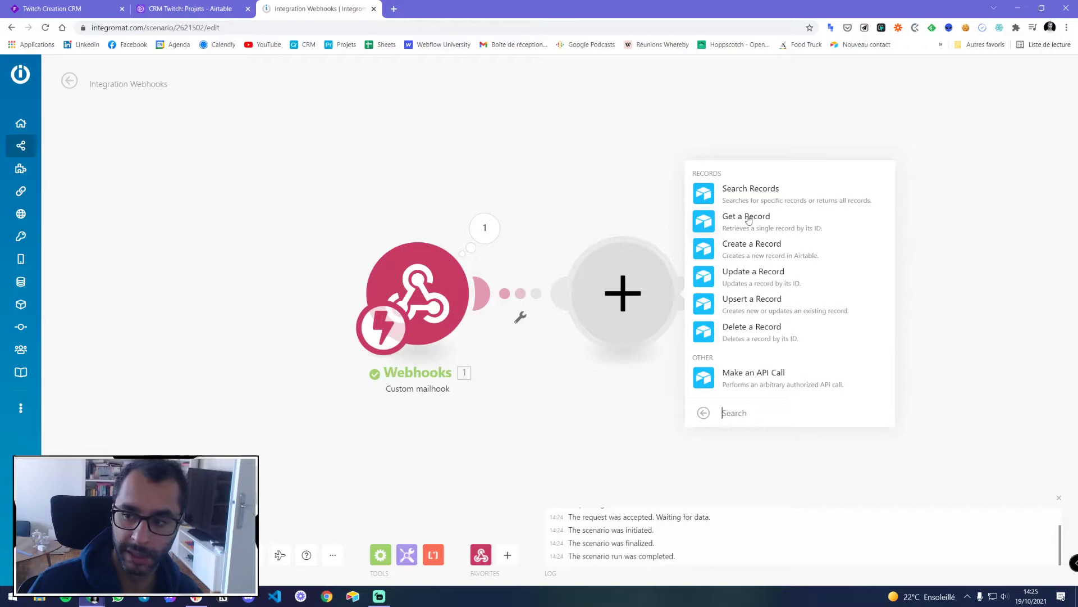
click(748, 219)
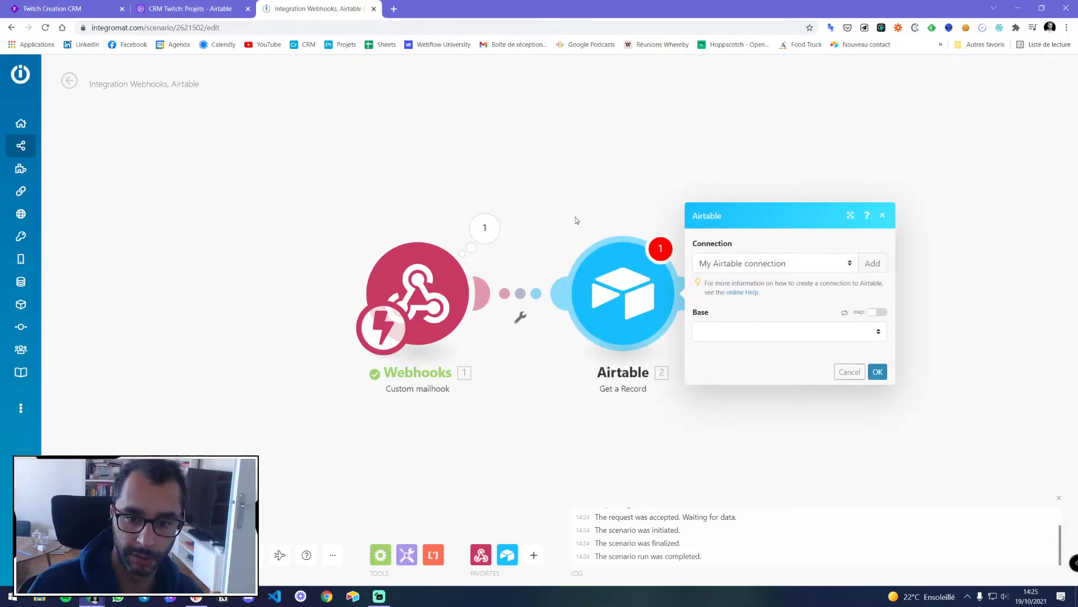
Configure the module with base CRM Twitch, table Projets, and the webhook's Text as Record ID
click(724, 333)
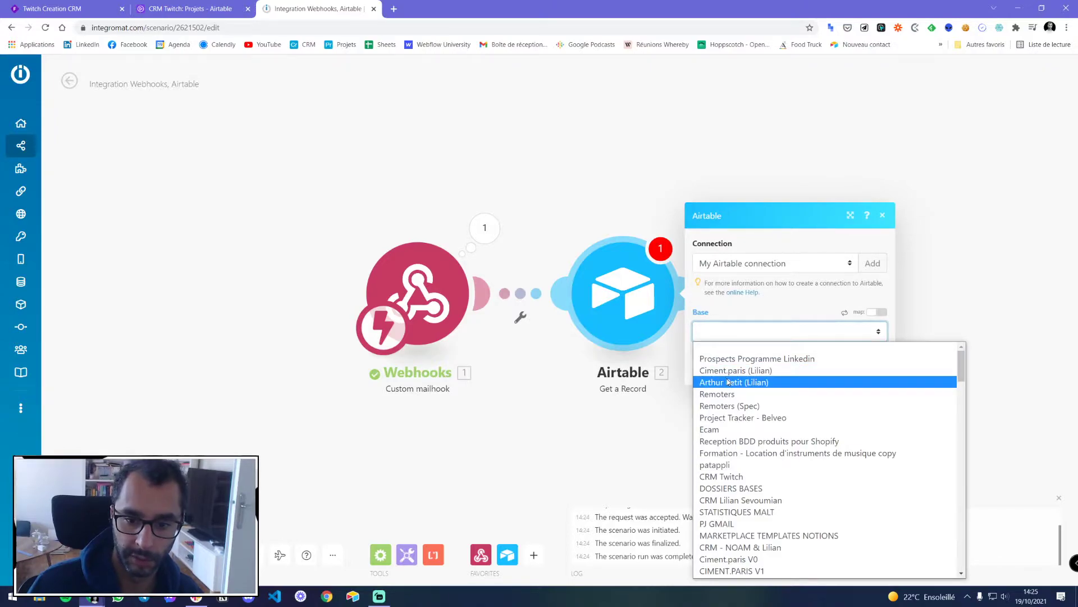
click(725, 477)
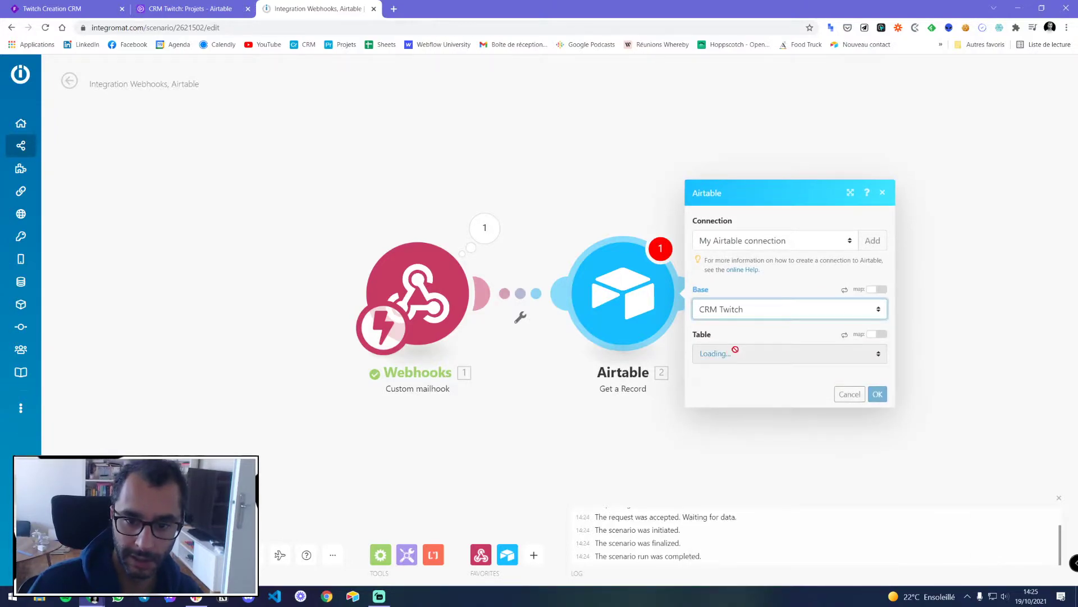
click(731, 354)
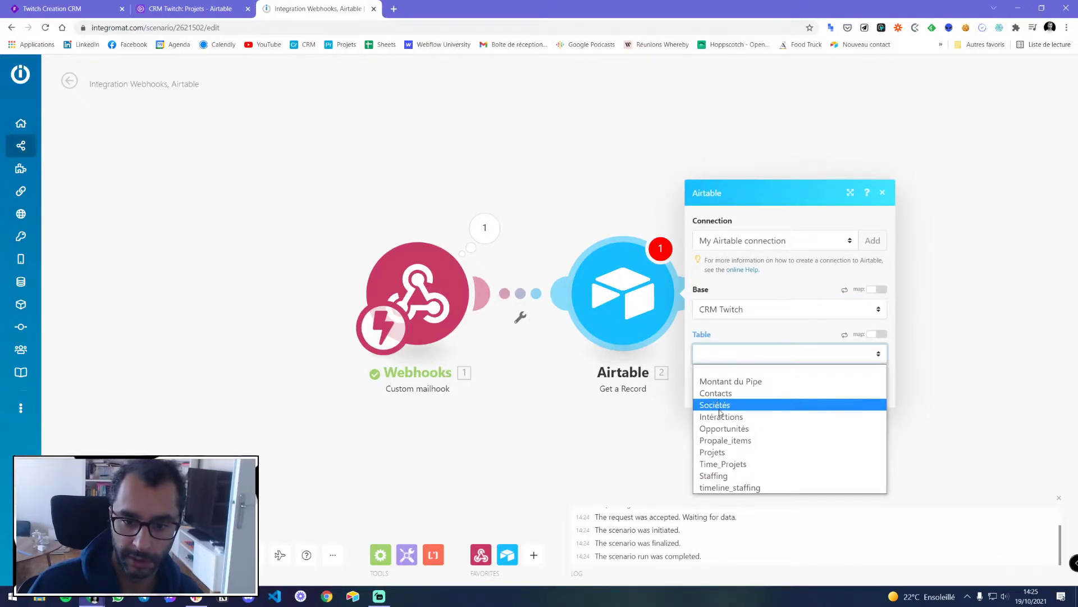
click(720, 453)
click(728, 373)
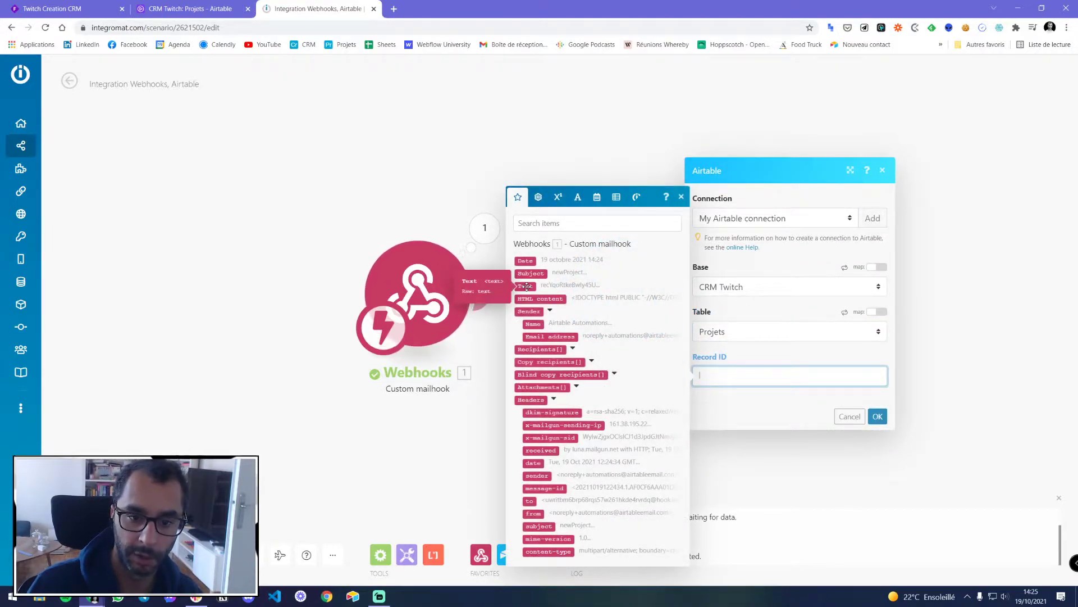
click(574, 290)
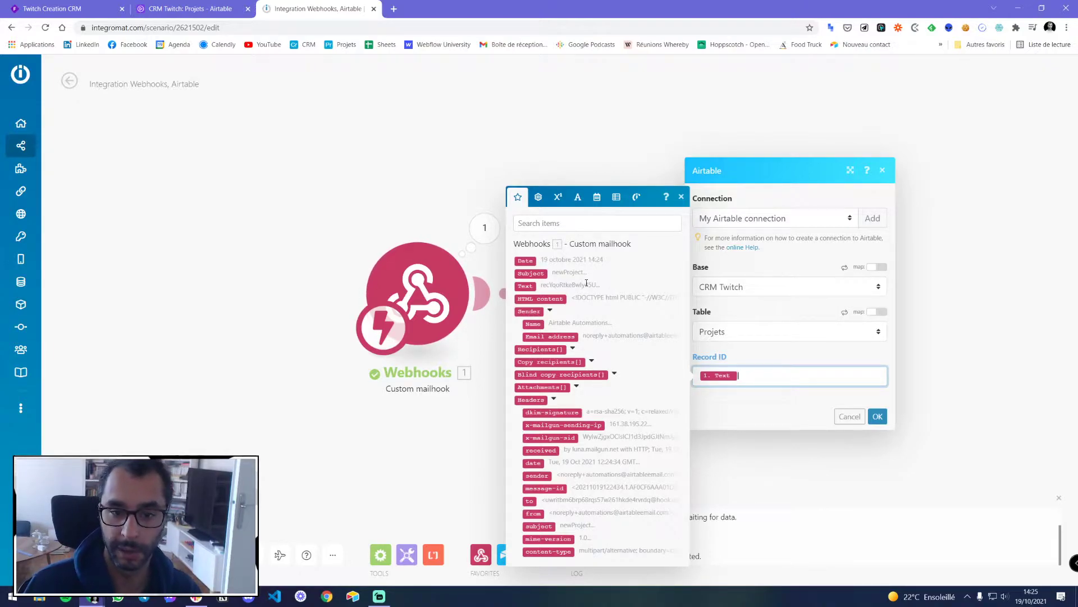
click(877, 417)
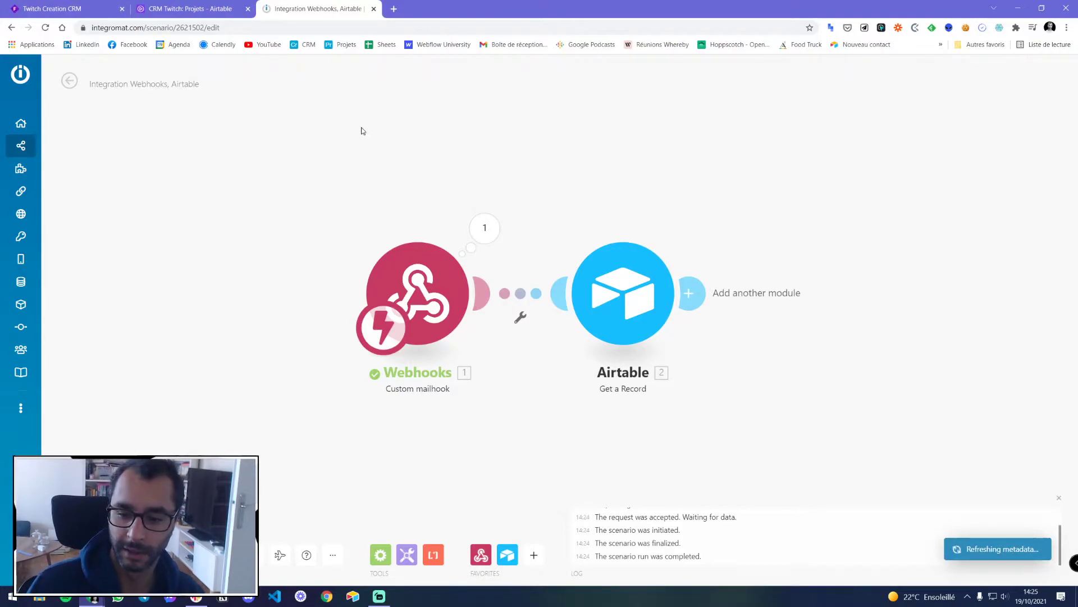
Copy the record ID from the webhook output and paste it into a single-module Airtable test run
scroll(559, 181, down, 2)
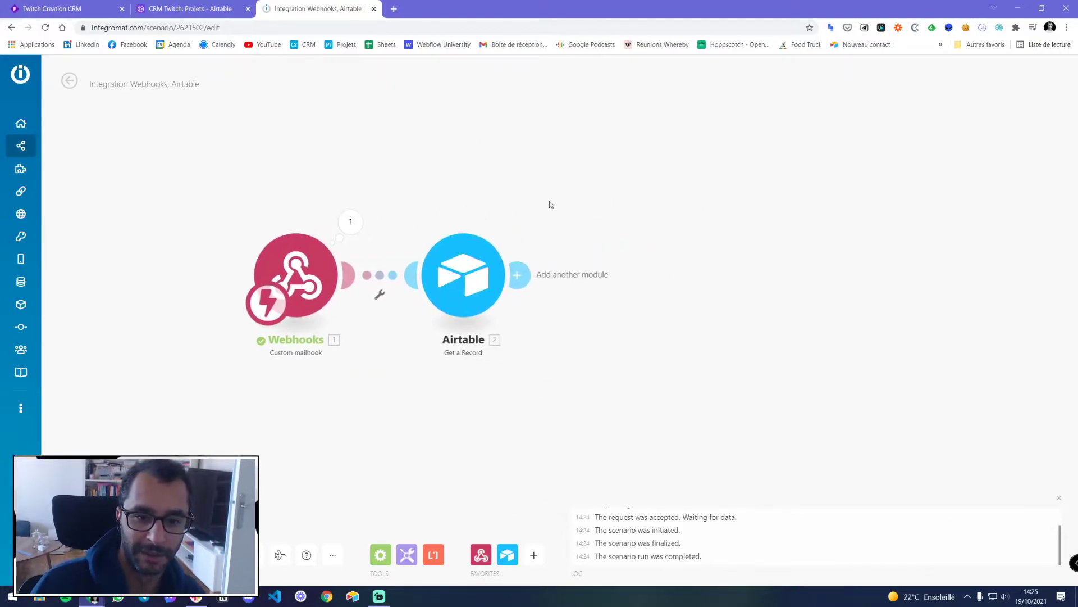
click(351, 221)
double_click(460, 220)
right_click(466, 224)
click(472, 229)
click(573, 115)
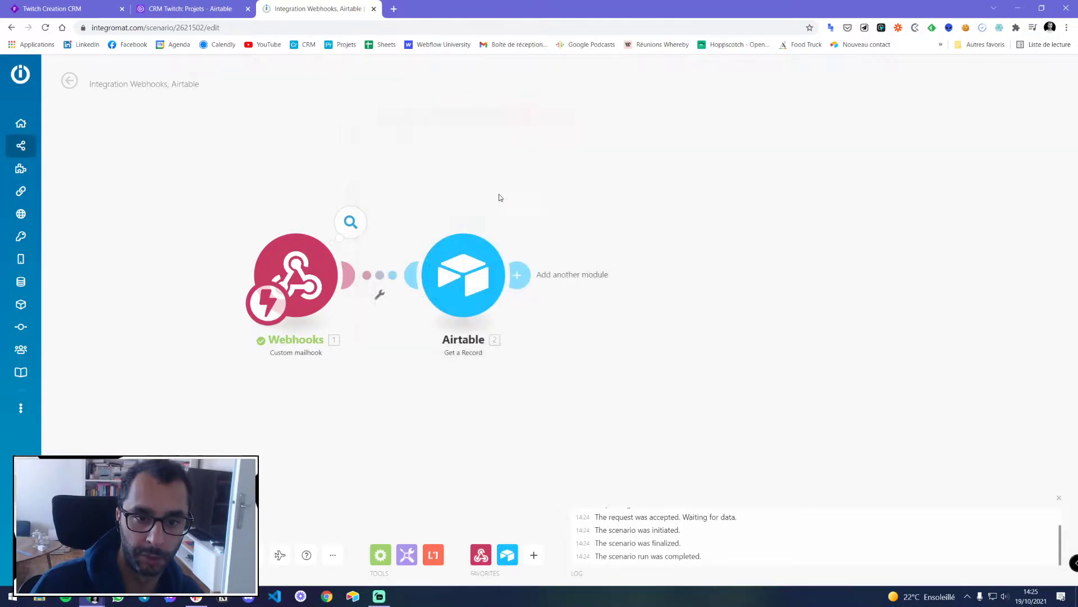
right_click(475, 273)
click(513, 296)
click(555, 319)
key(ctrl+v)
Run the Airtable module alone and review the fetched PROJET A record
click(672, 364)
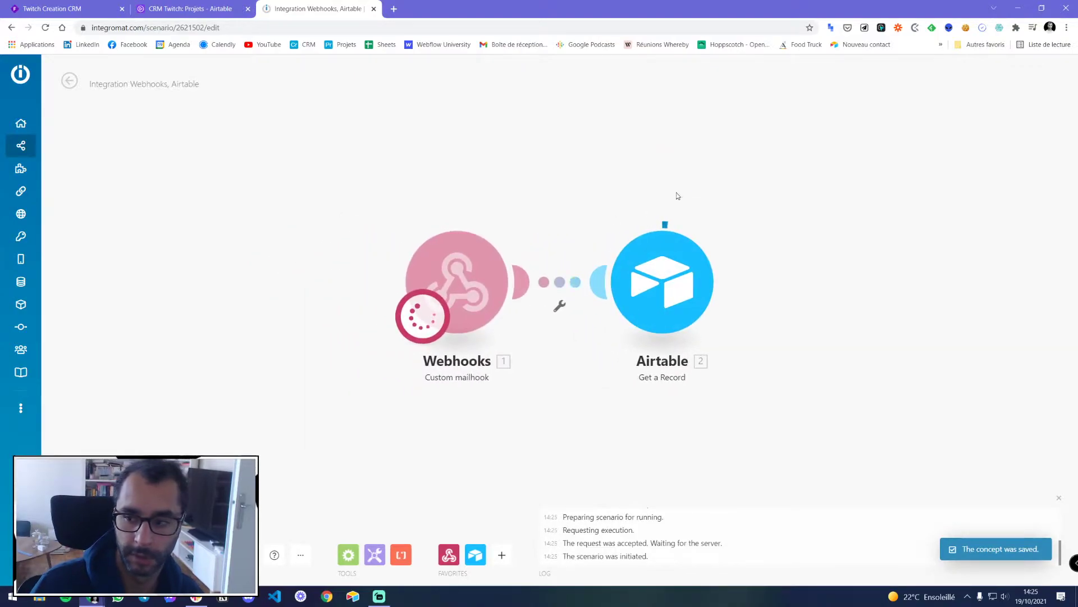
click(731, 216)
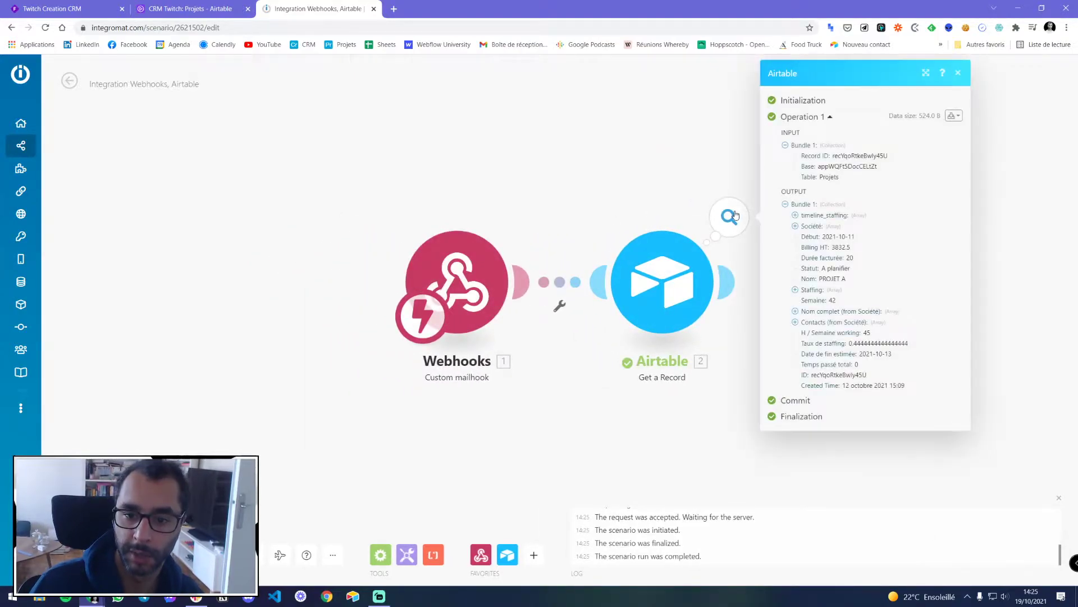
click(958, 74)
Turn the Airtable automation on, then reopen the Airtable module's fetched record in Integromat
click(190, 8)
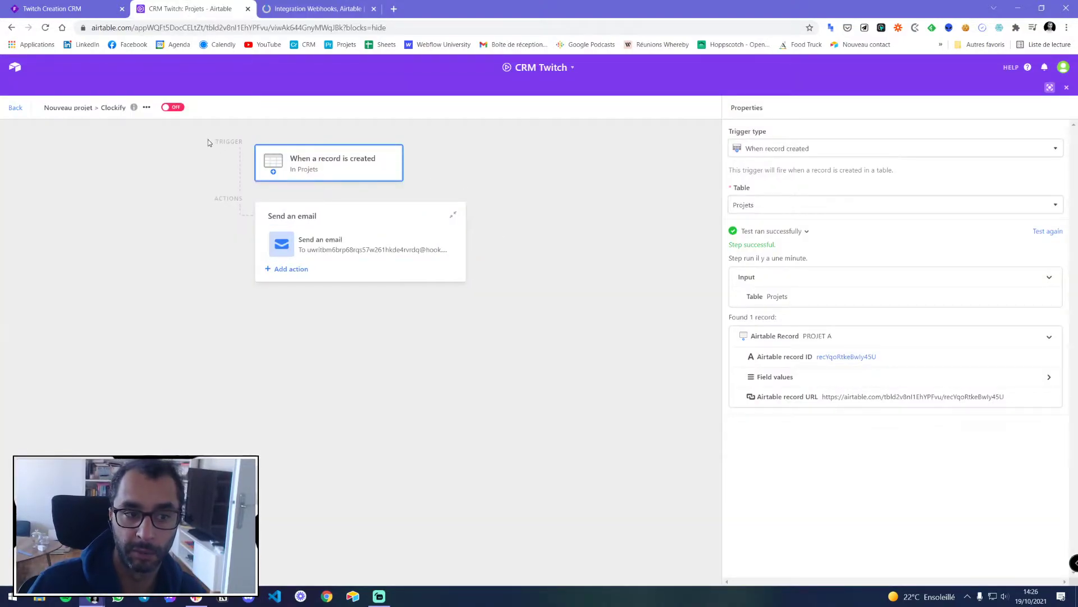
click(280, 10)
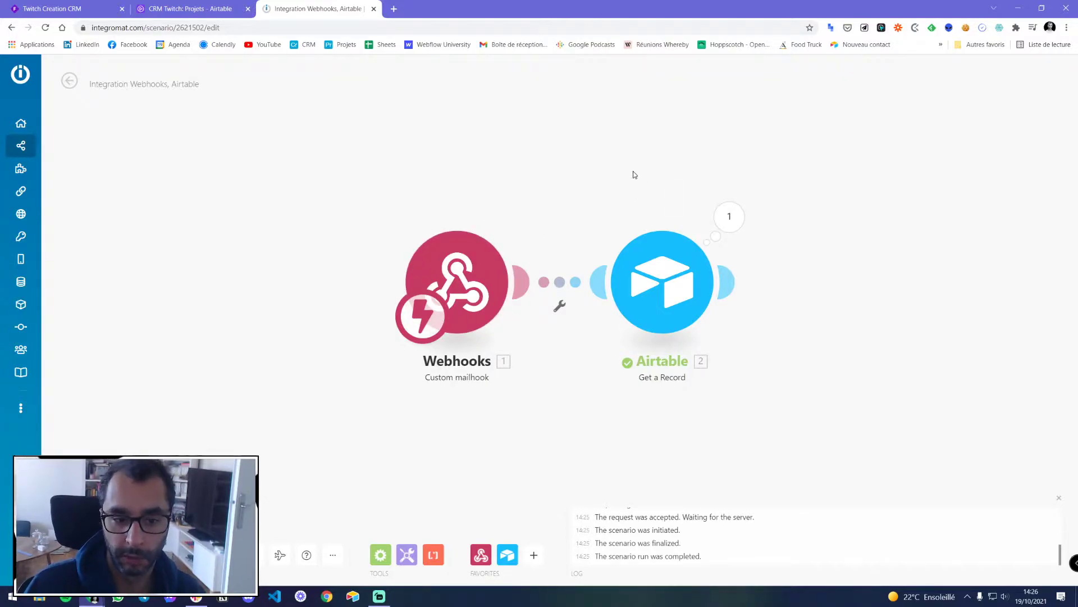
click(191, 10)
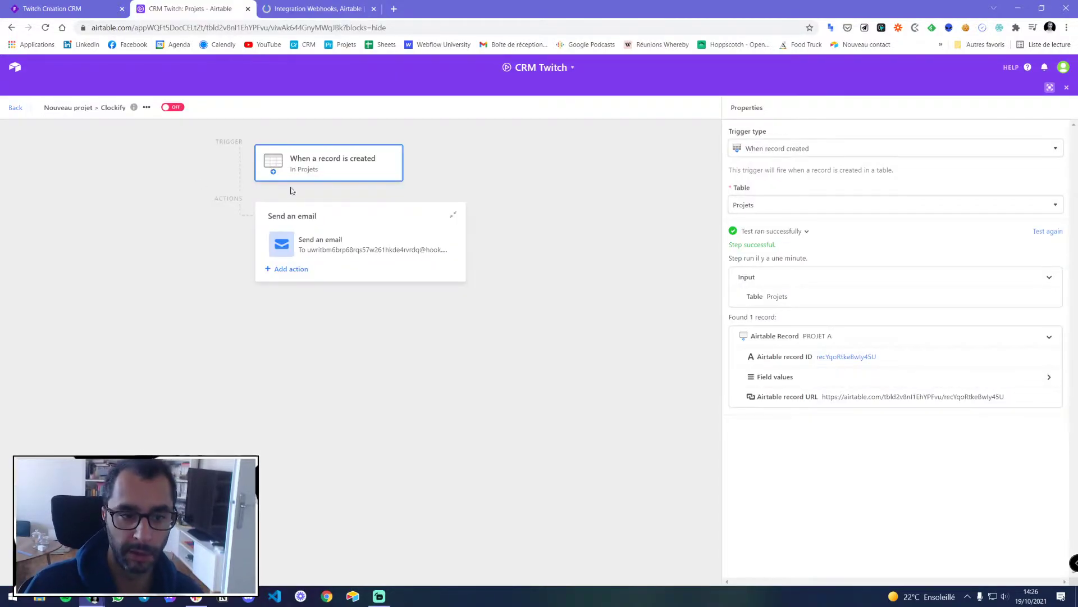
click(174, 107)
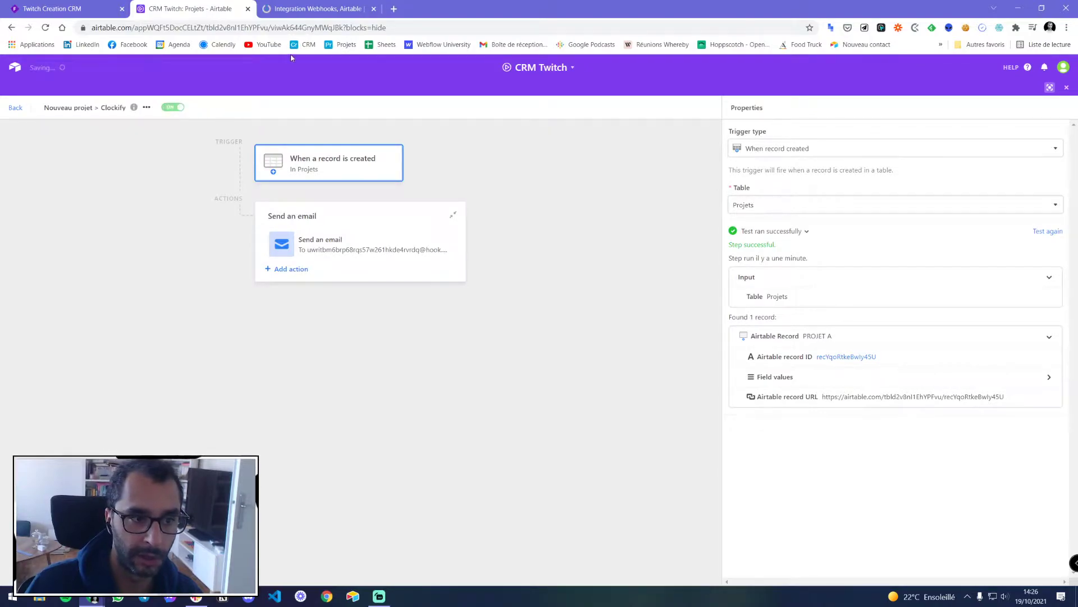
click(315, 9)
click(525, 235)
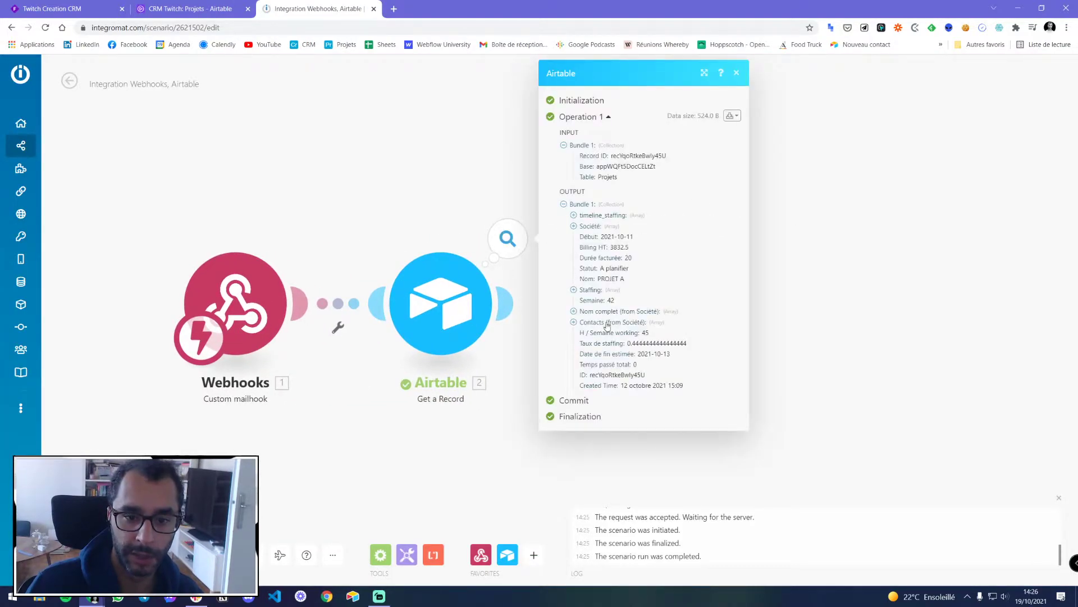
Drop the unused Clockify placeholder after the Airtable step and save the scenario with Ctrl+S
click(736, 73)
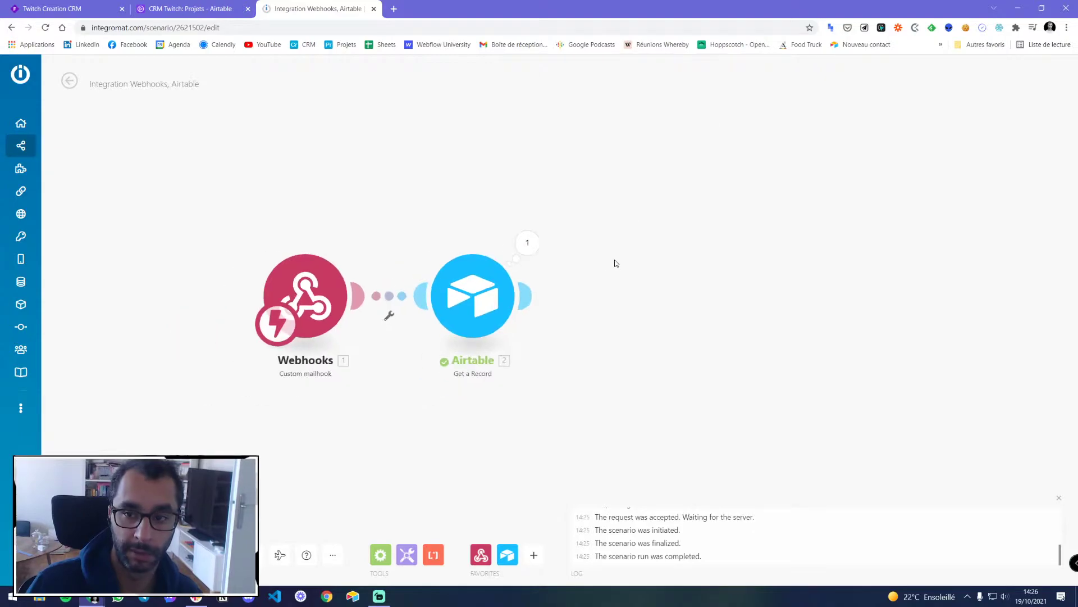
click(528, 298)
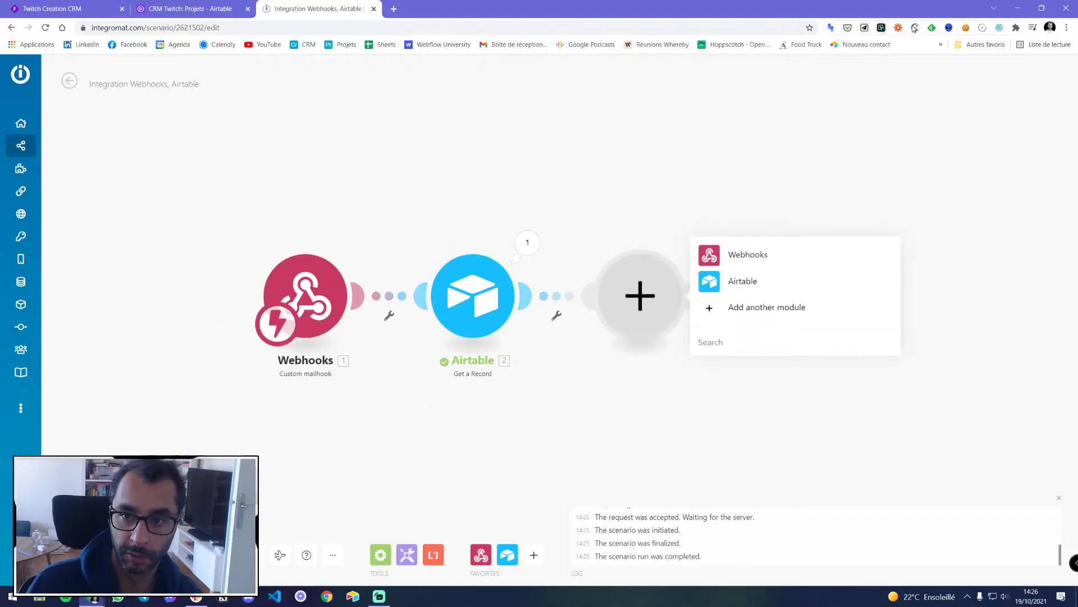
text(clok)
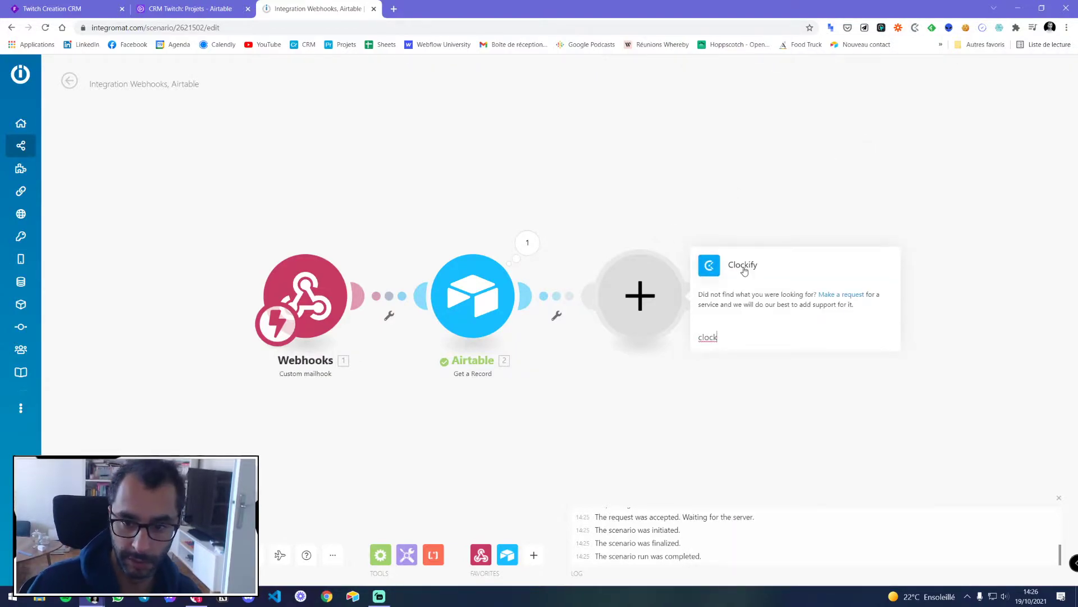
click(746, 270)
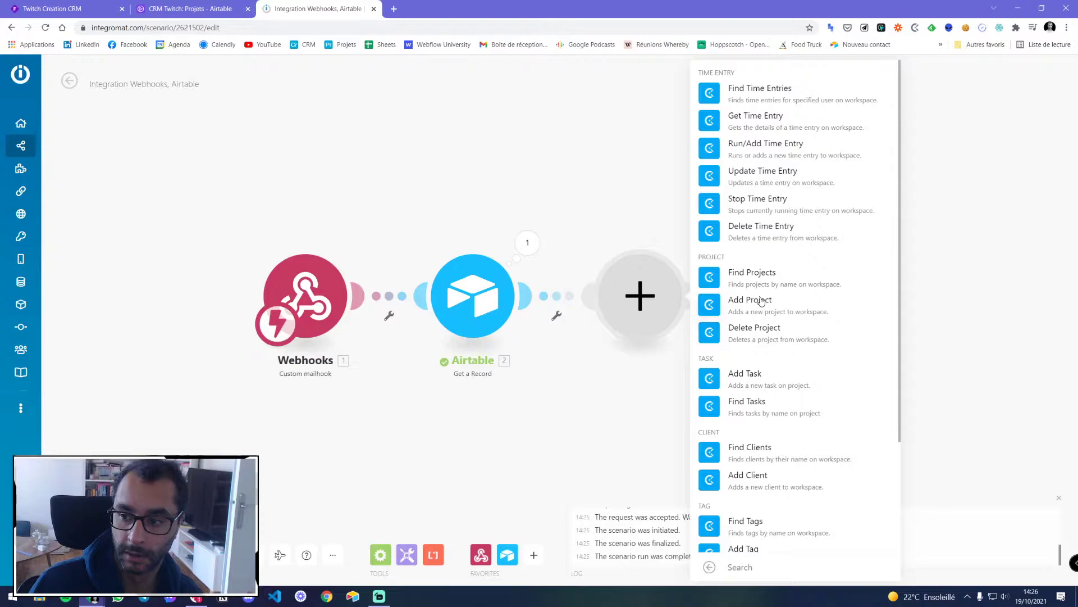
click(539, 380)
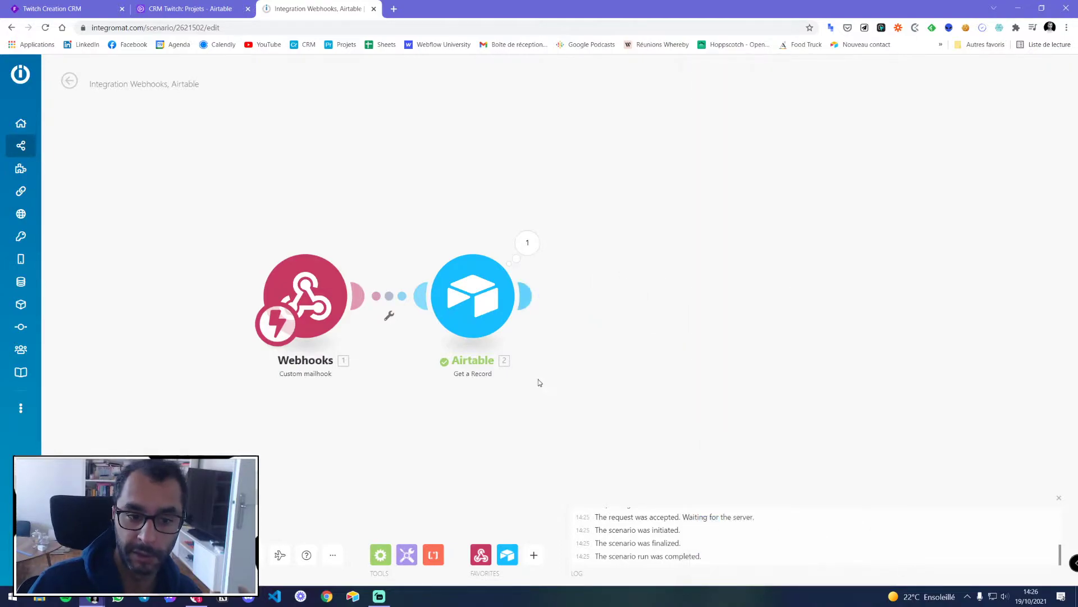
key(ctrl+s)
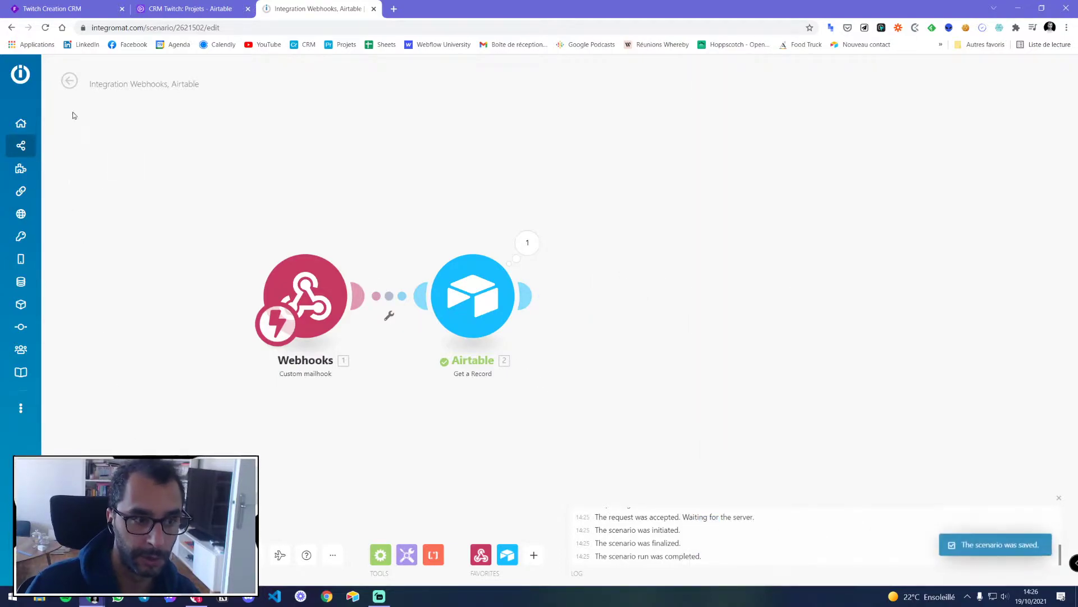
Start a new scenario from the scenarios list with Airtable as its first app
mouse_move(56, 147)
click(58, 148)
click(1006, 83)
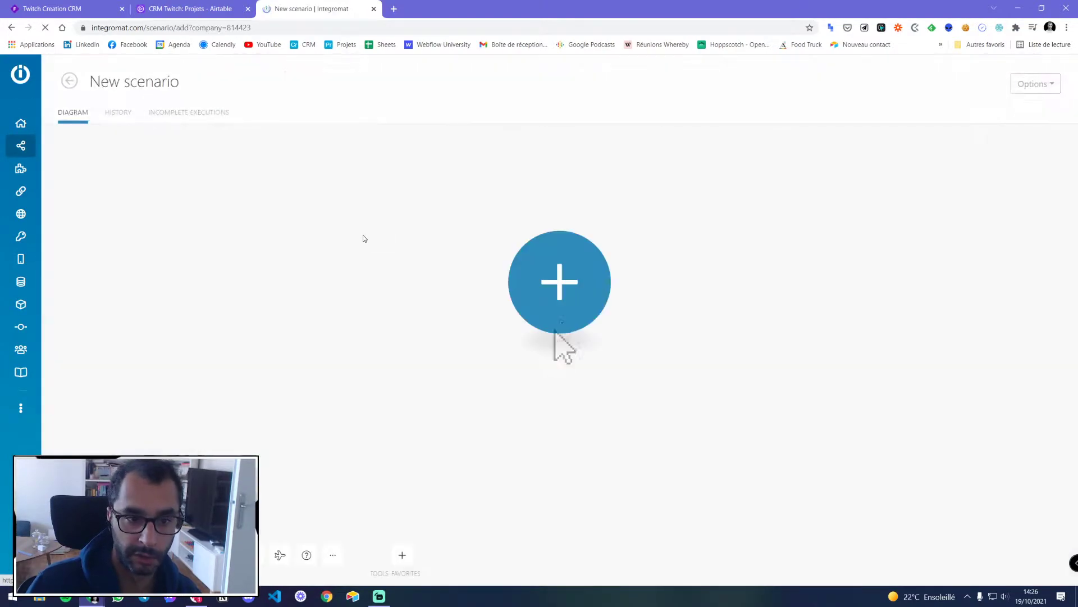
click(580, 306)
text(airtable)
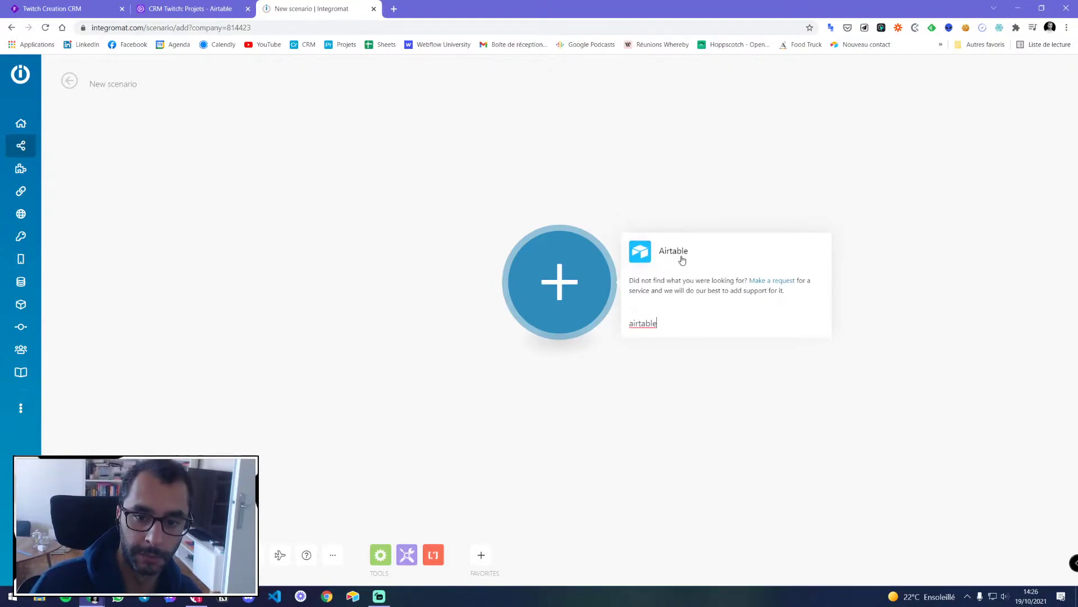
click(681, 256)
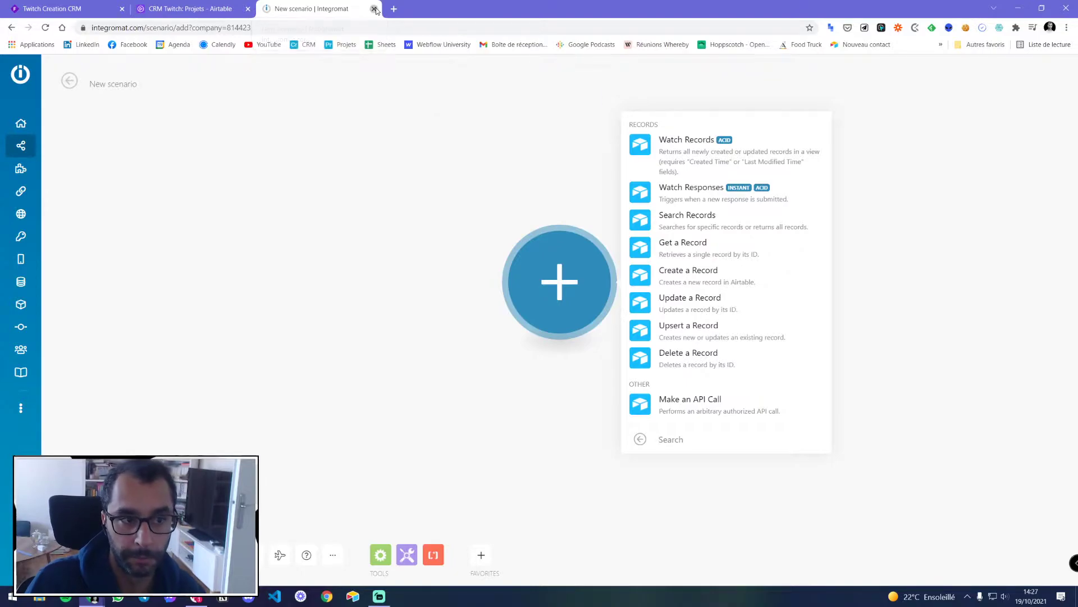
Leave the new scenario draft without saving and return to the scenarios list
click(374, 9)
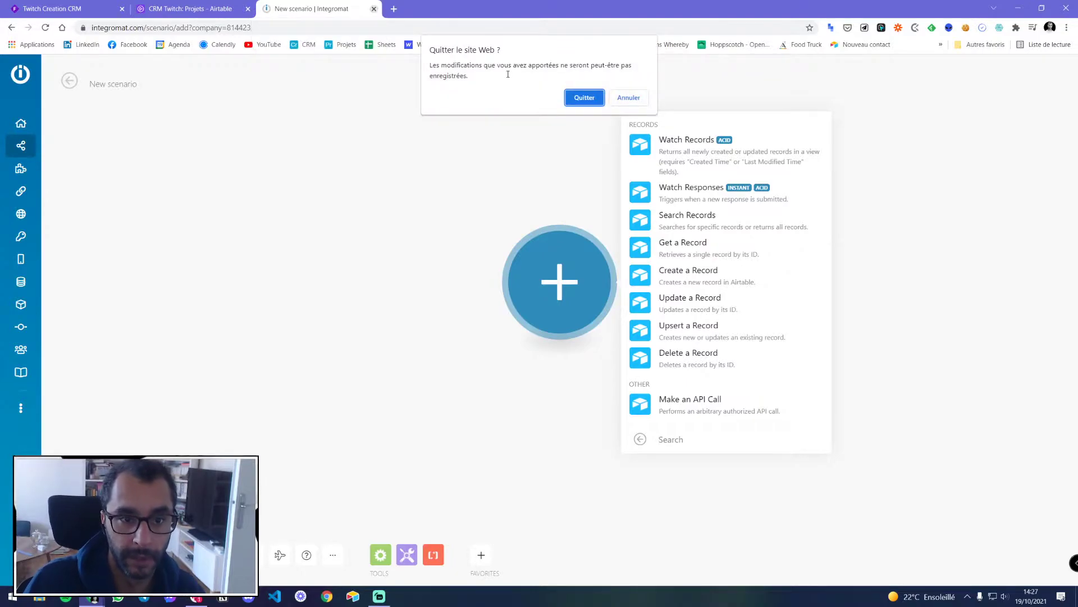
click(629, 97)
click(51, 146)
click(599, 114)
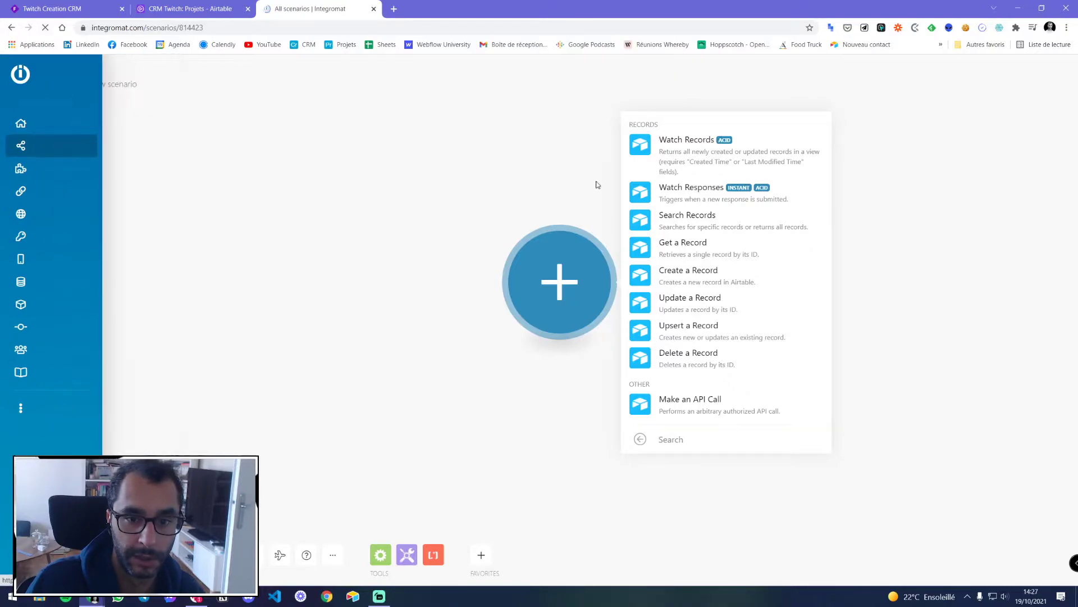
Open the 'Integration Webhooks, Airtable' scenario from the TWITCH folder
scroll(429, 269, down, 10)
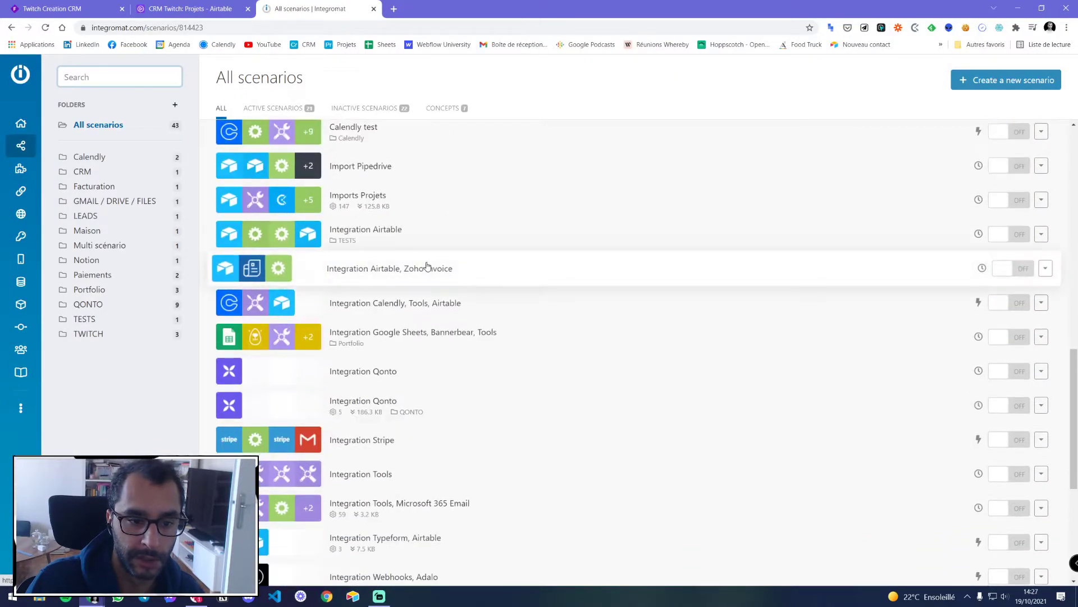
scroll(428, 268, down, 5)
click(92, 336)
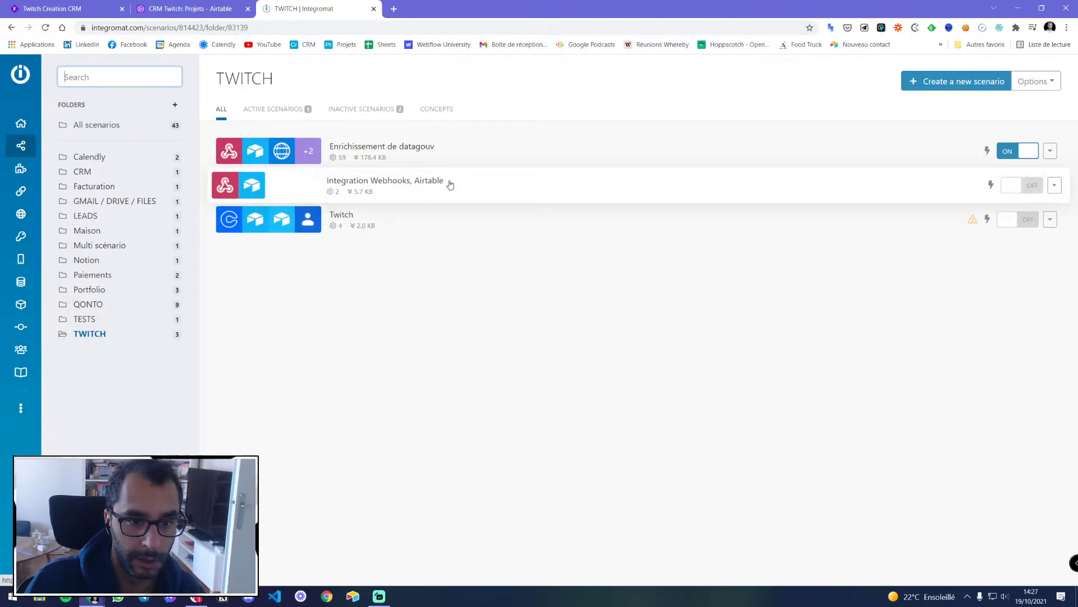
click(510, 184)
Change the scenario title to 'Réception projet'
triple_click(147, 73)
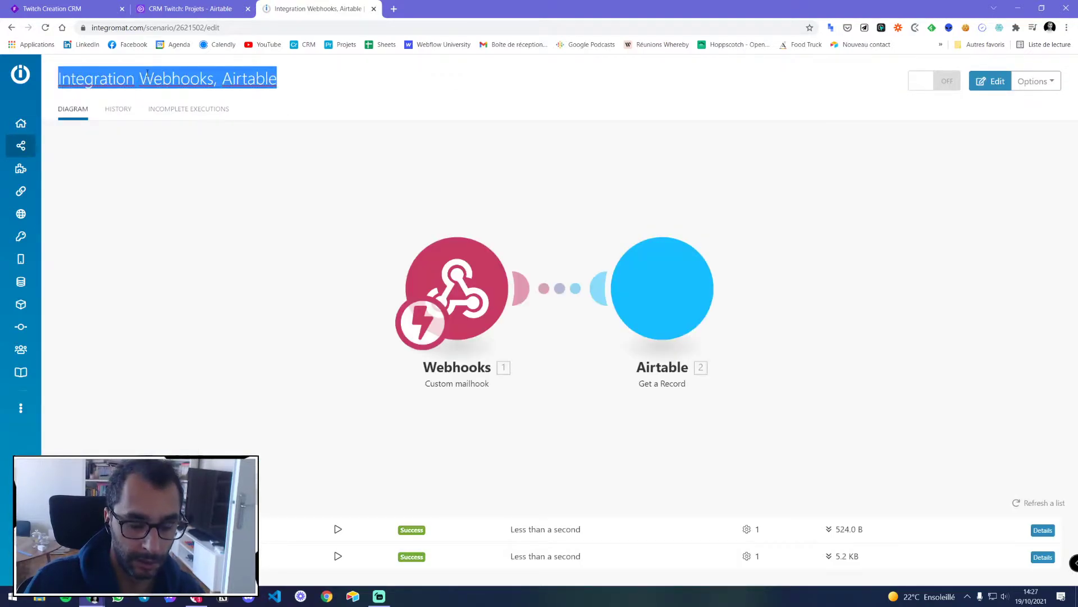
text(M)
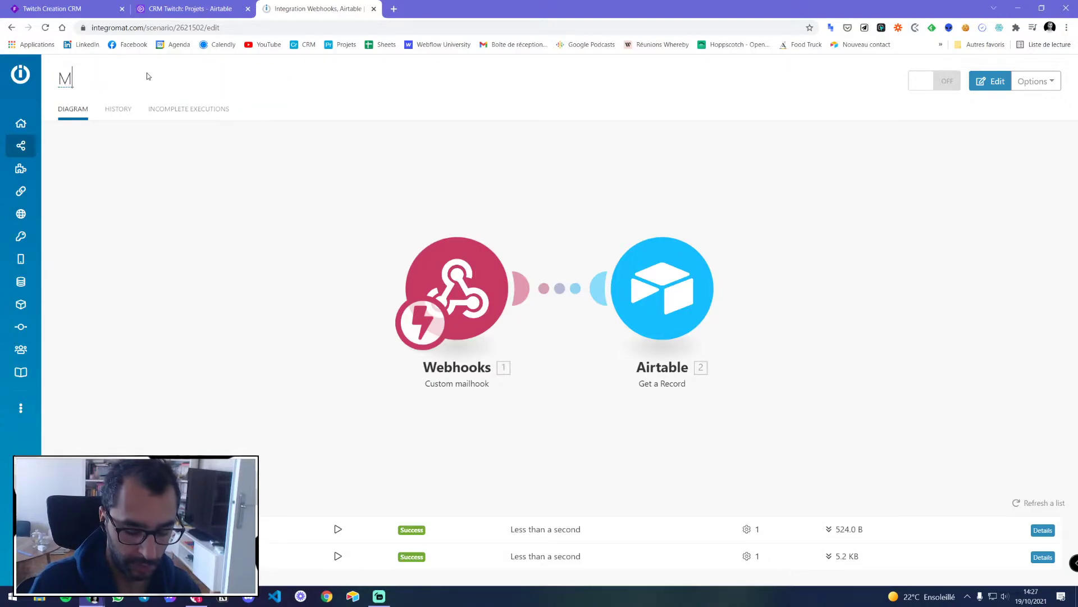
key(BackSpace)
text(Réception proje)
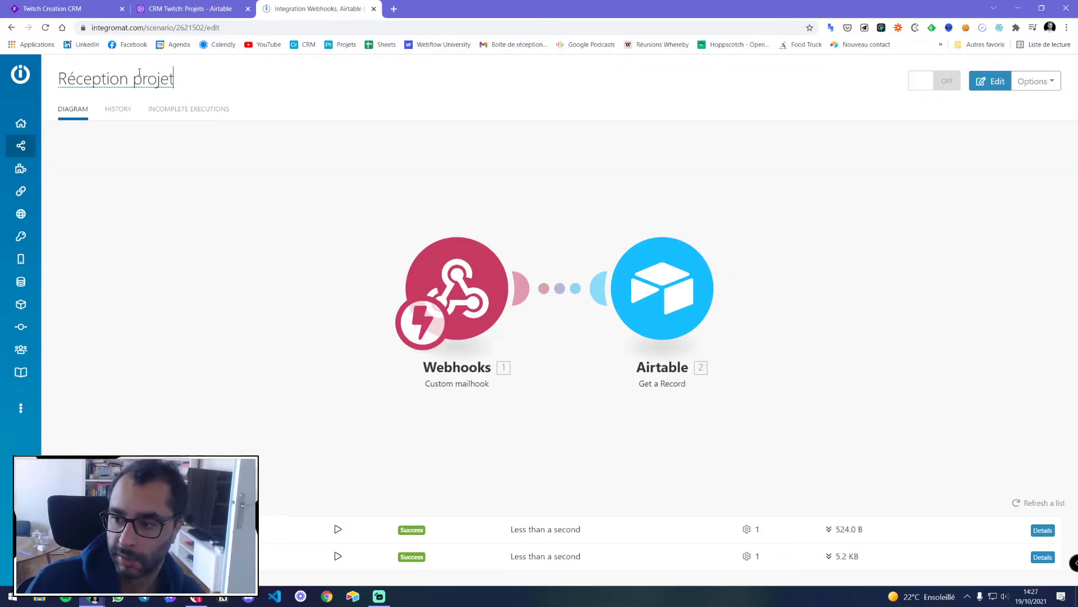
text(t)
click(271, 150)
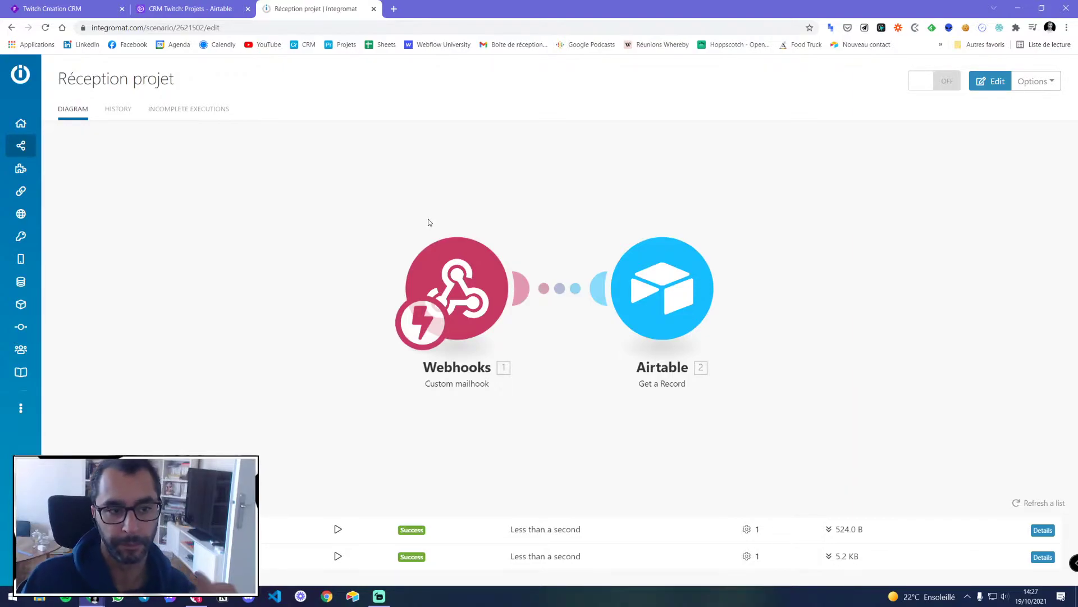
mouse_move(50, 155)
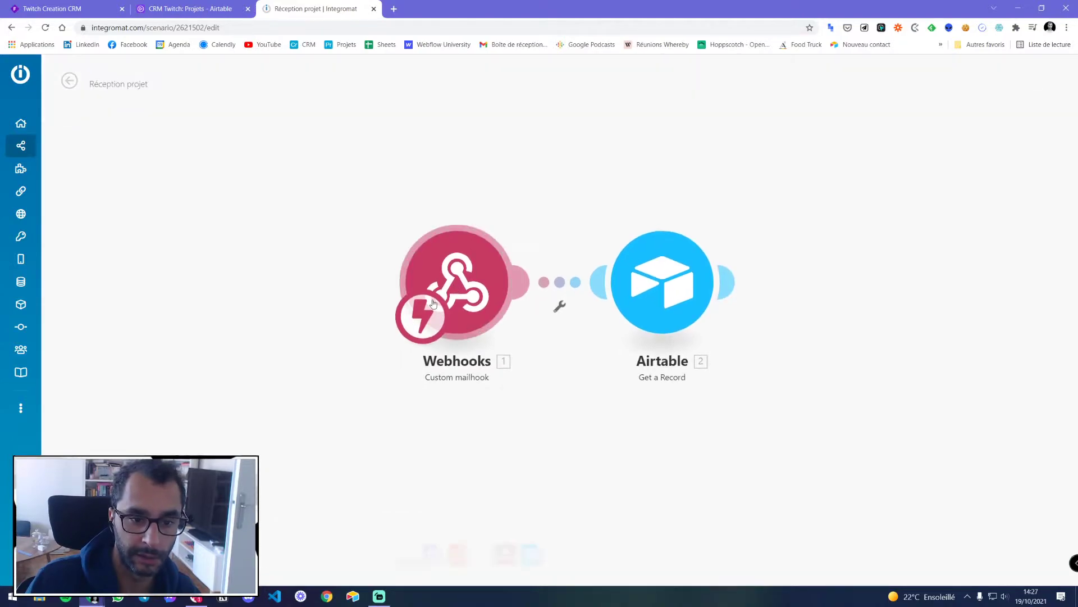
click(163, 8)
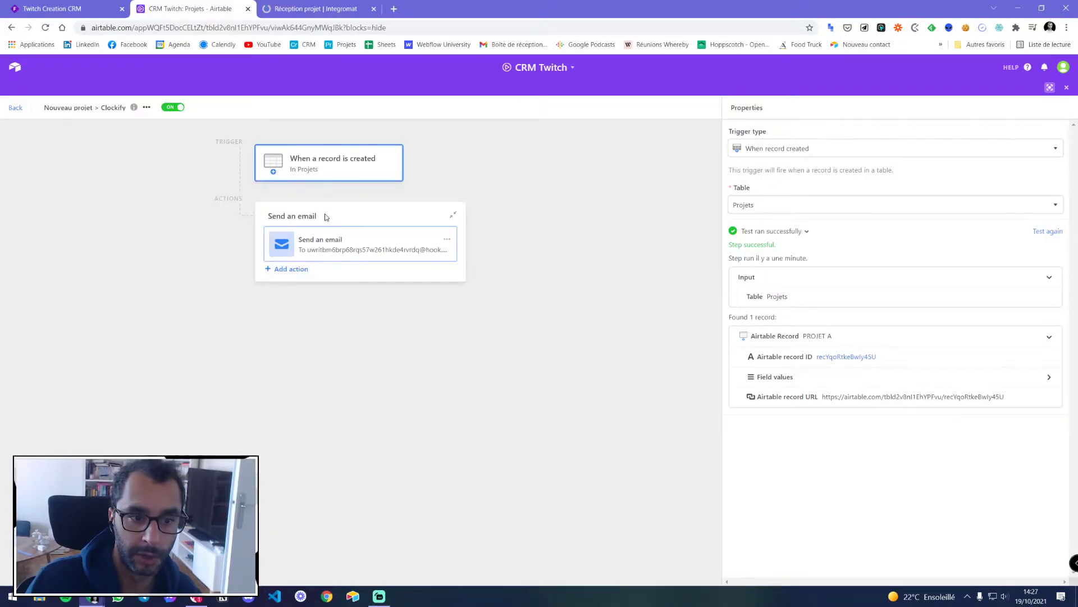
click(337, 8)
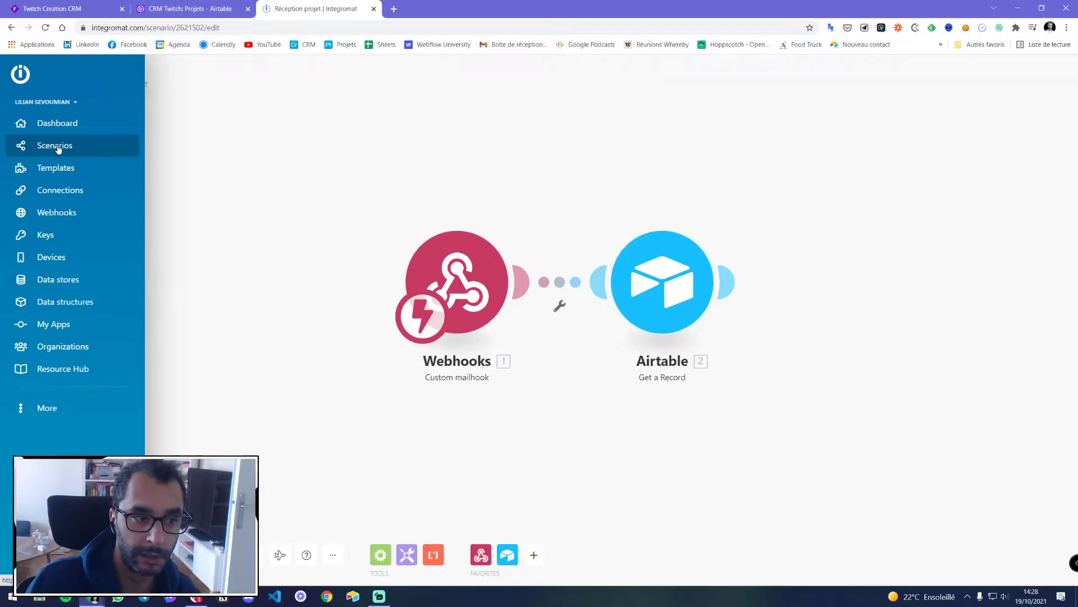
Open the scenarios list in a new tab and inspect the Calendly final webhook trigger settings
middle_click(59, 149)
click(405, 8)
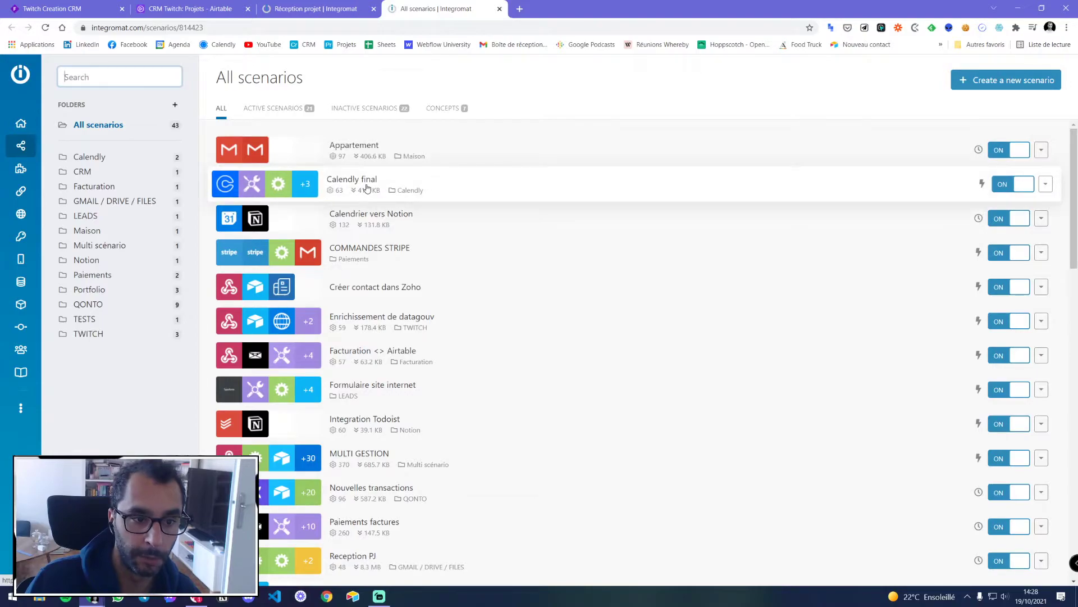
click(542, 185)
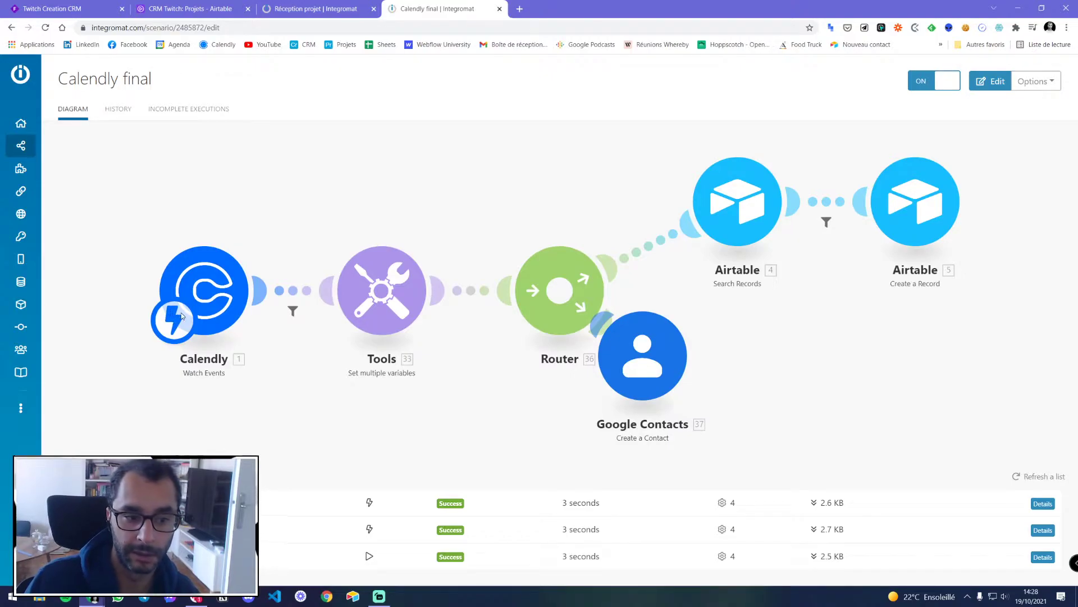
click(212, 290)
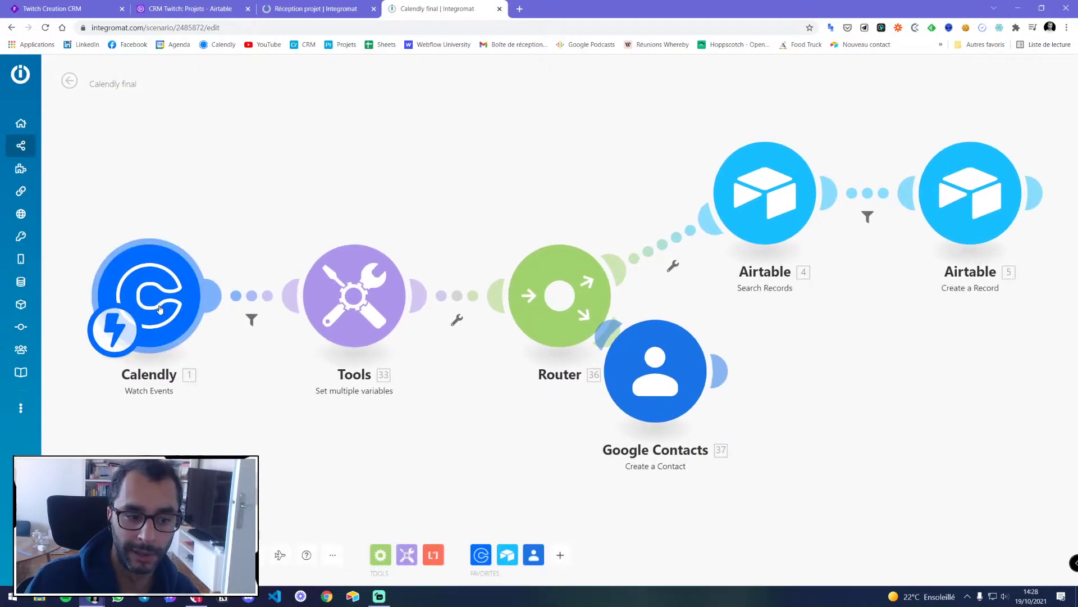
click(162, 282)
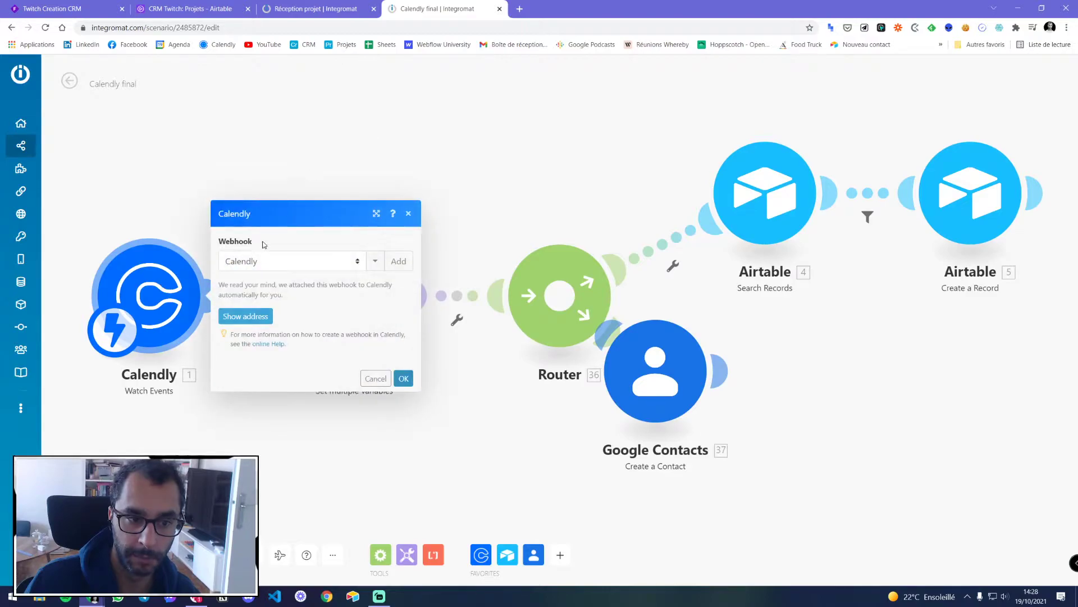
click(373, 377)
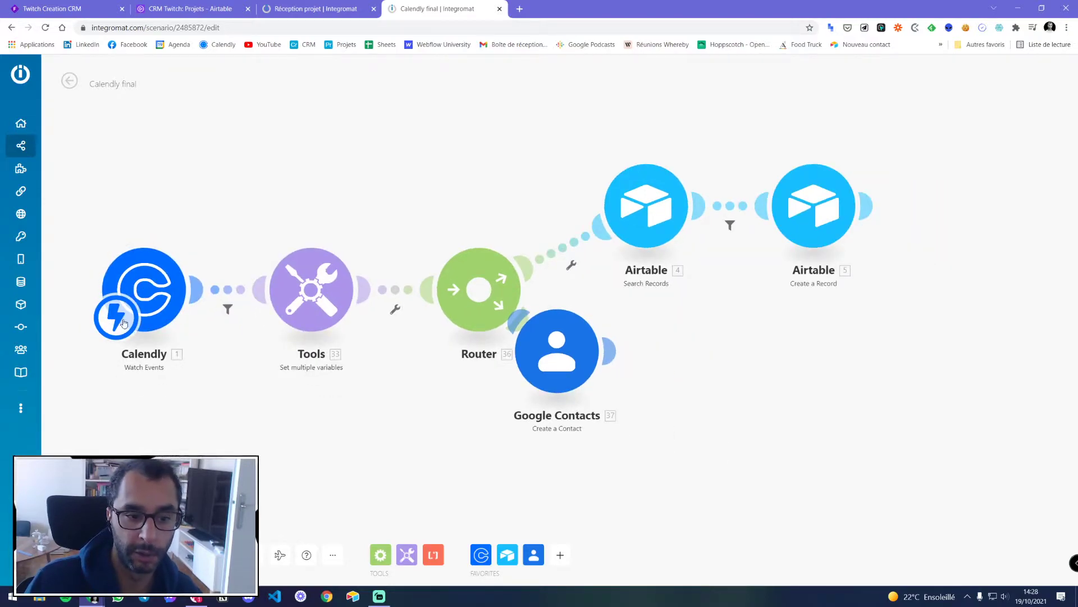
Look at the COMMANDES STRIPE scenario, then return to the All scenarios list
click(44, 146)
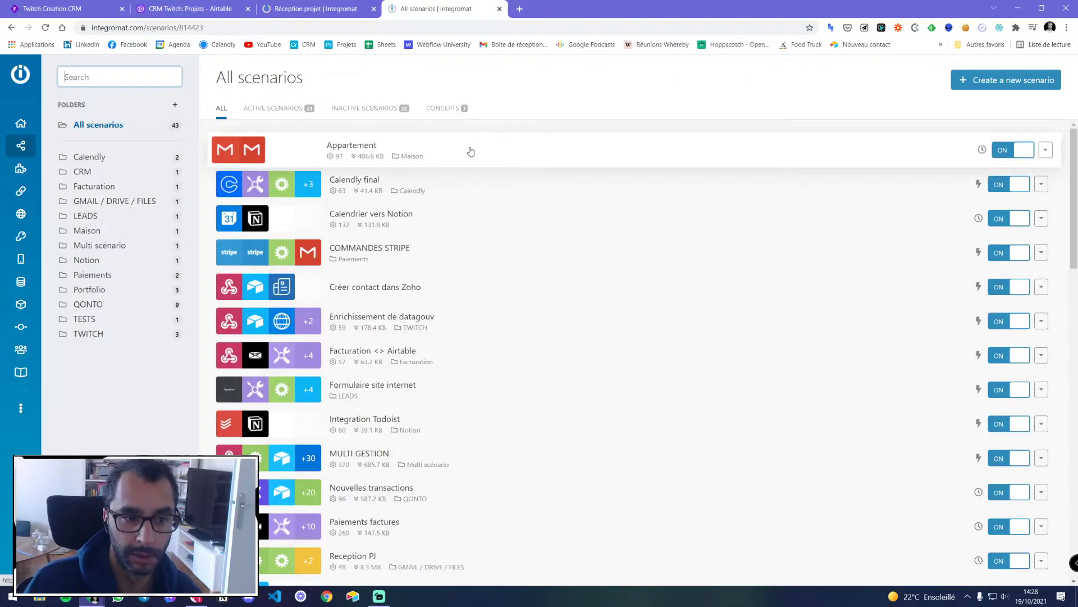
click(418, 254)
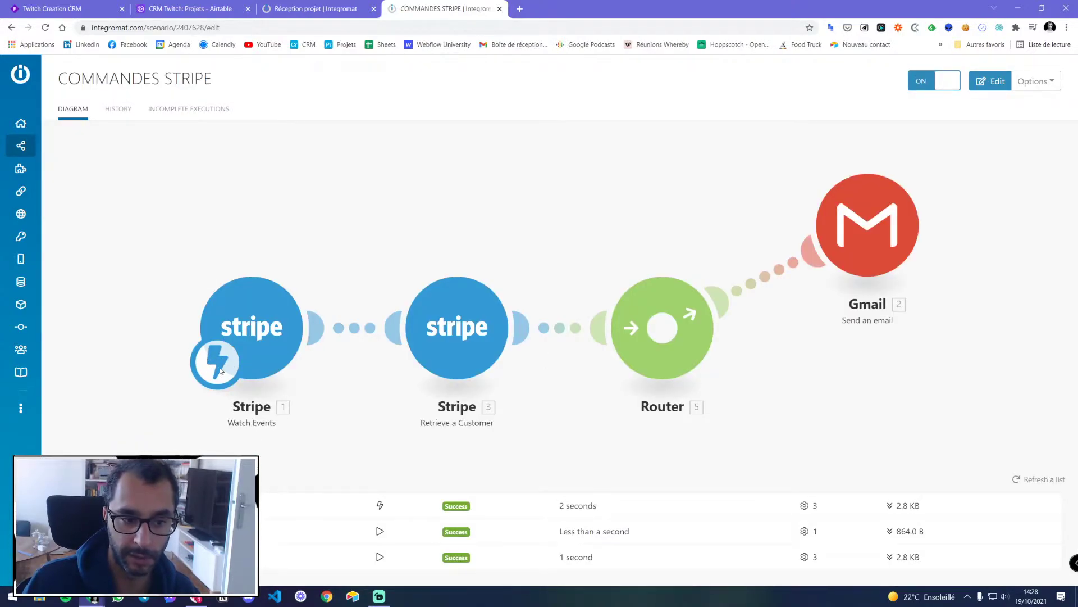
click(58, 147)
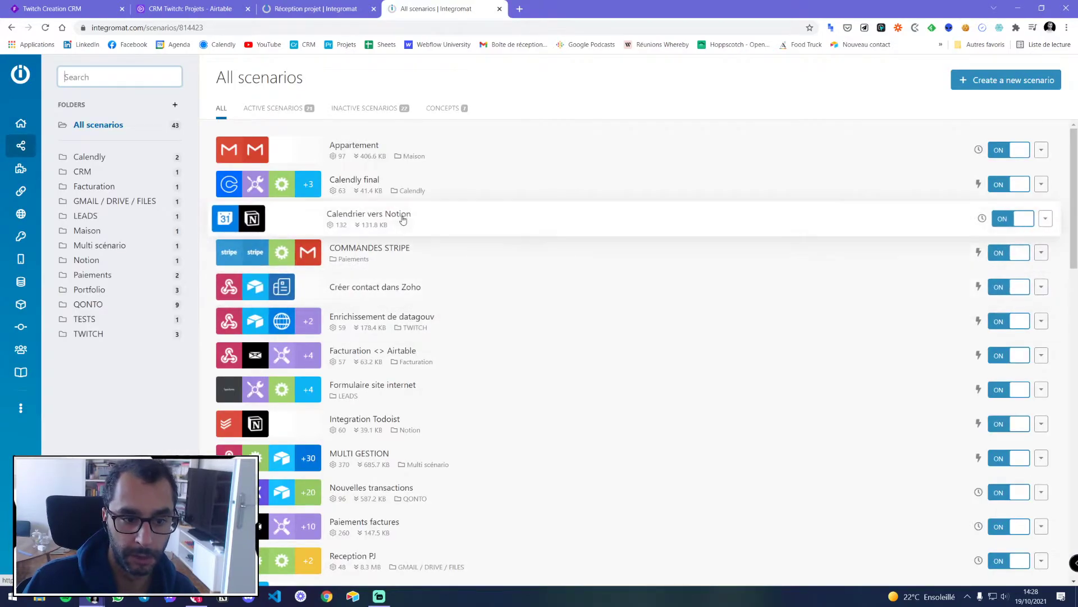
scroll(403, 220, down, 2)
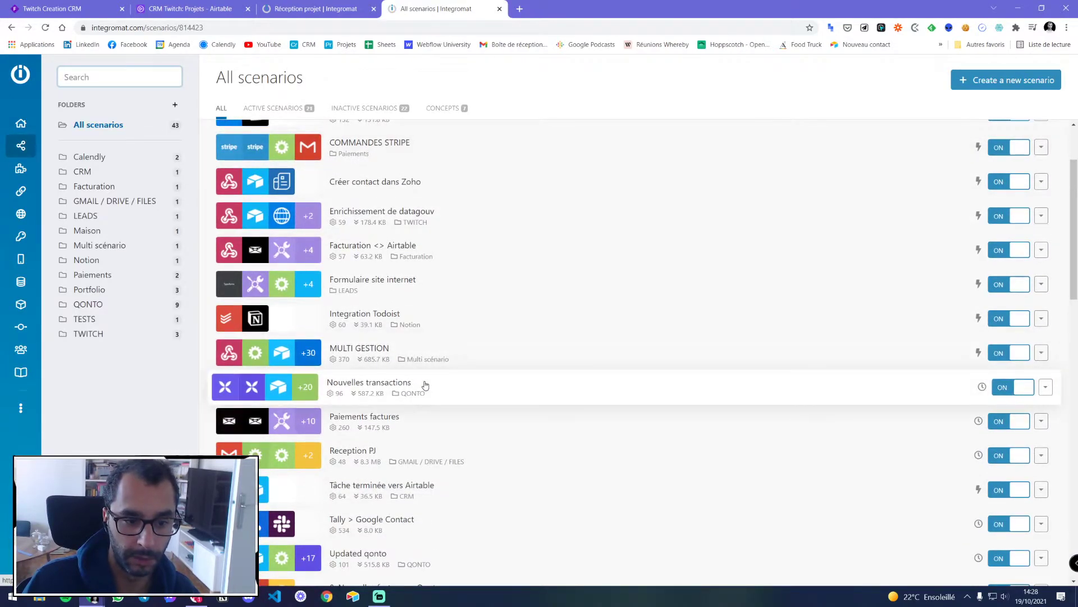
Review the Nouvelles transactions Qonto schedule without changes, then close that tab
click(369, 382)
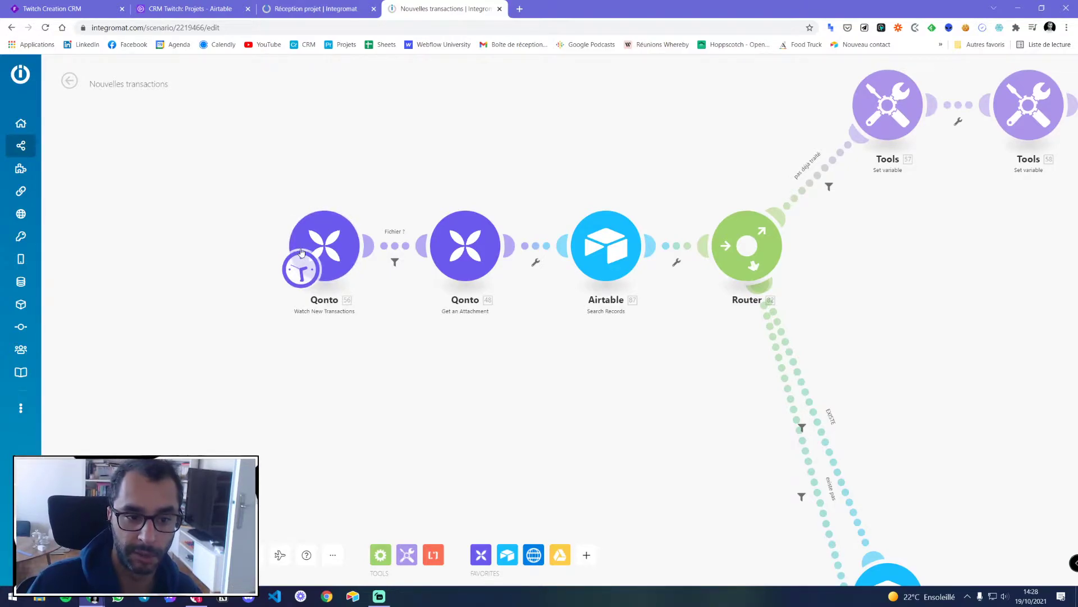
click(300, 267)
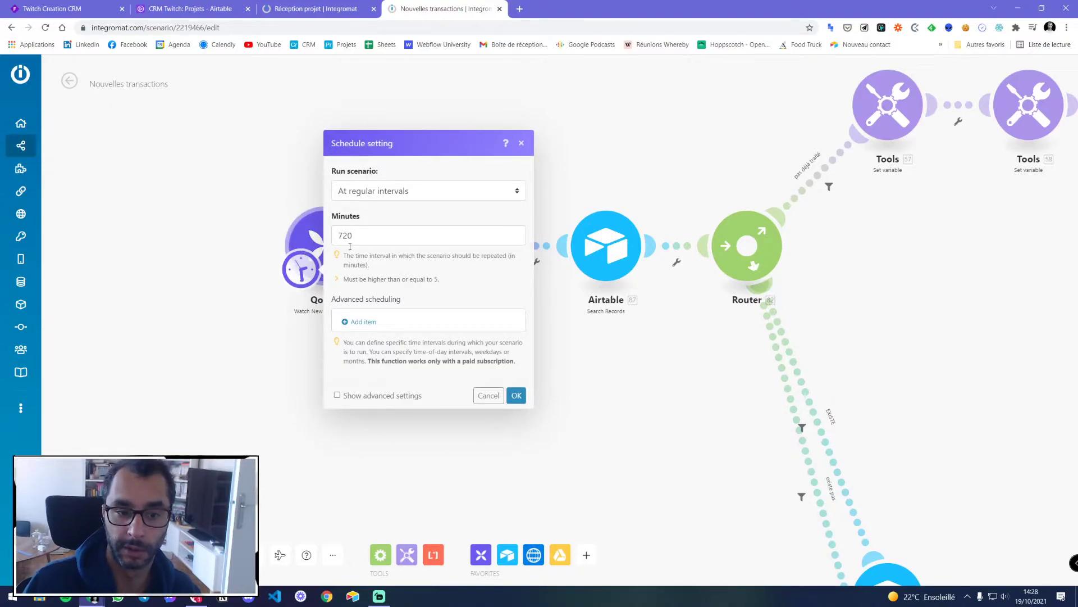
click(489, 396)
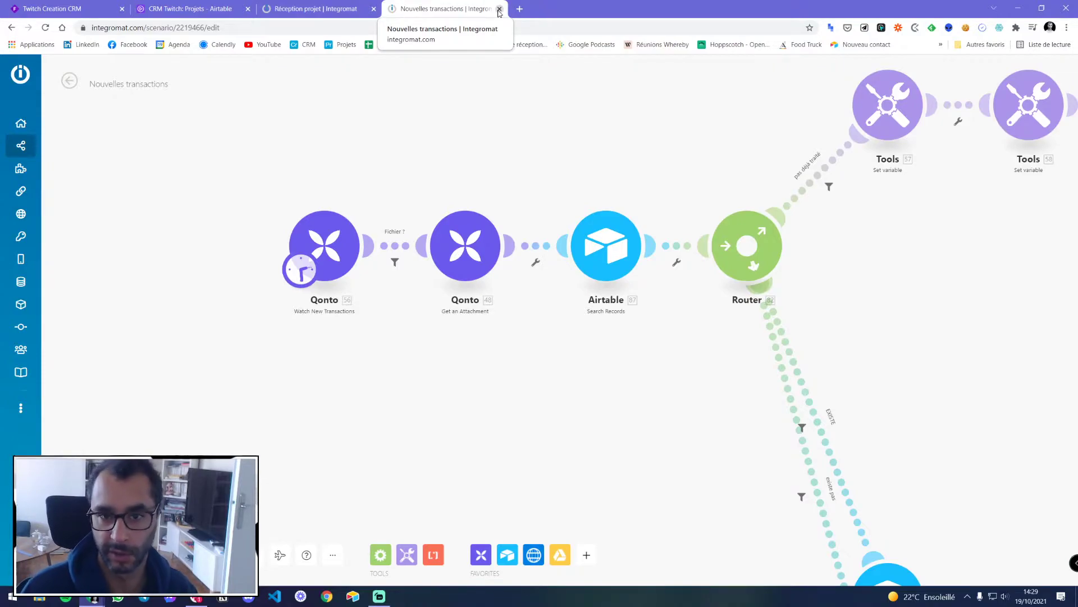
click(498, 10)
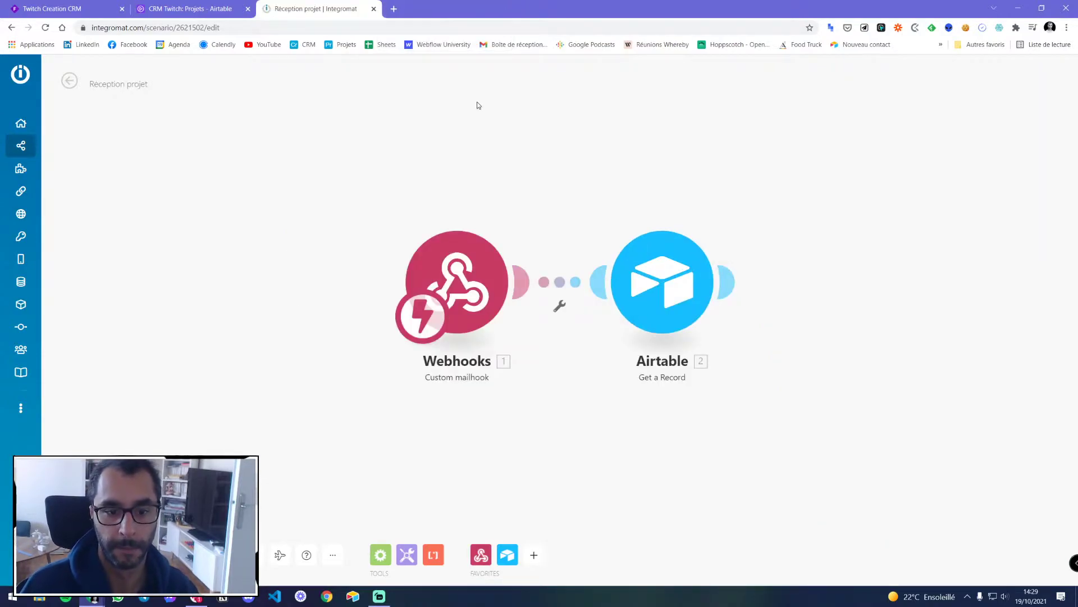
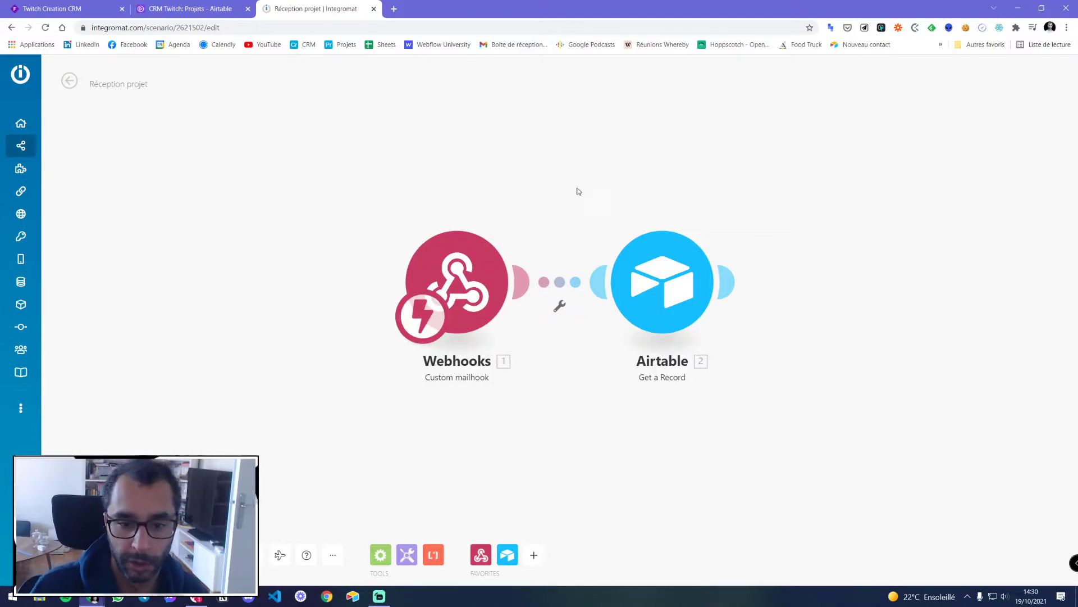
Add a Clockify Add Project module after the Airtable step, searching 'cloc'
scroll(631, 168, down, 2)
drag(631, 169, 481, 178)
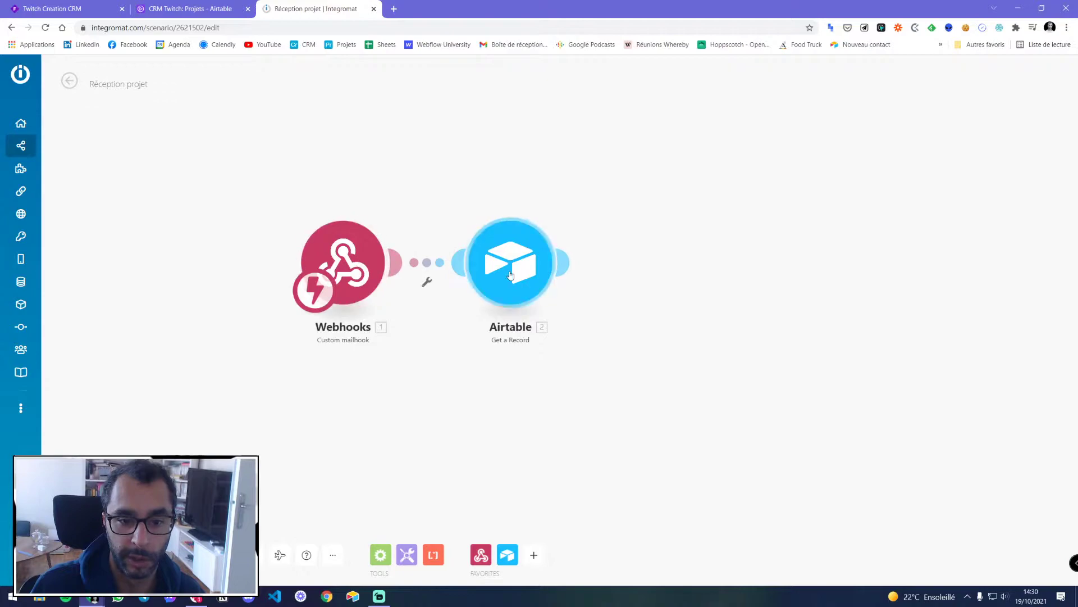
click(578, 269)
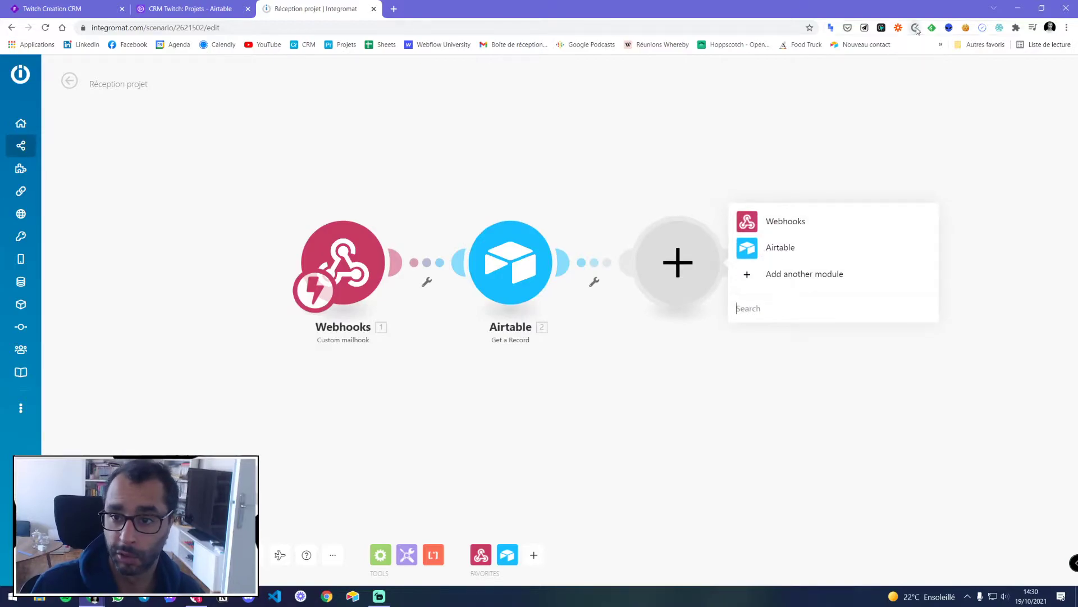
click(786, 314)
text(clock)
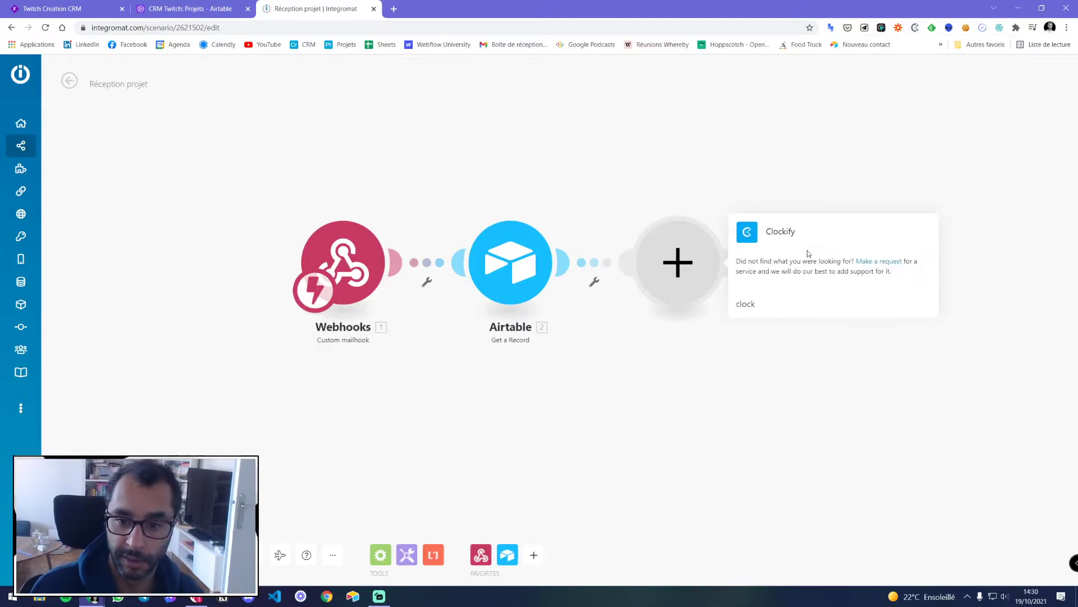
click(808, 253)
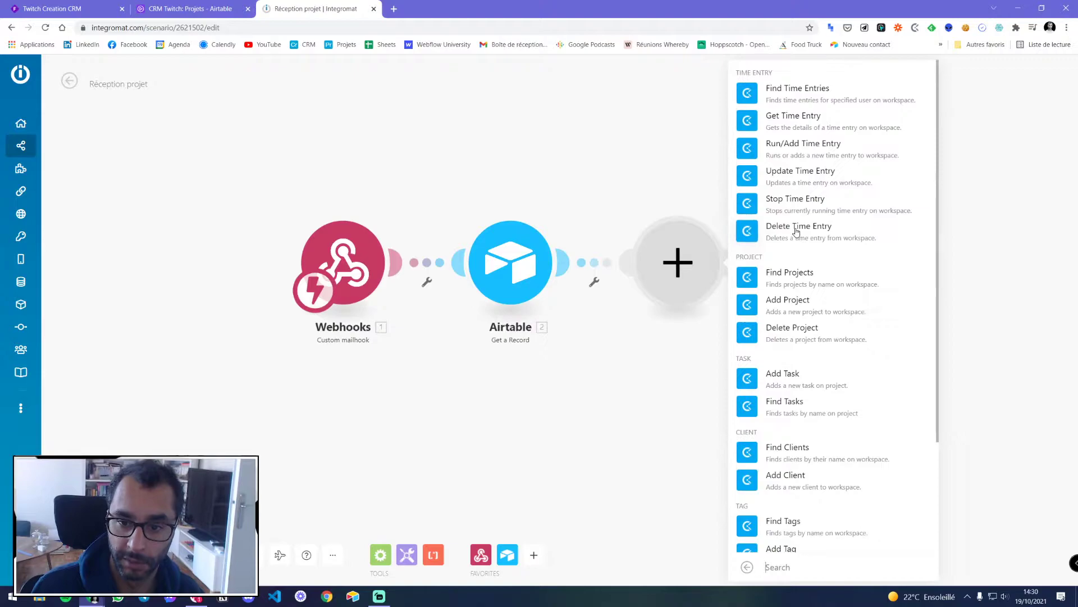
click(778, 303)
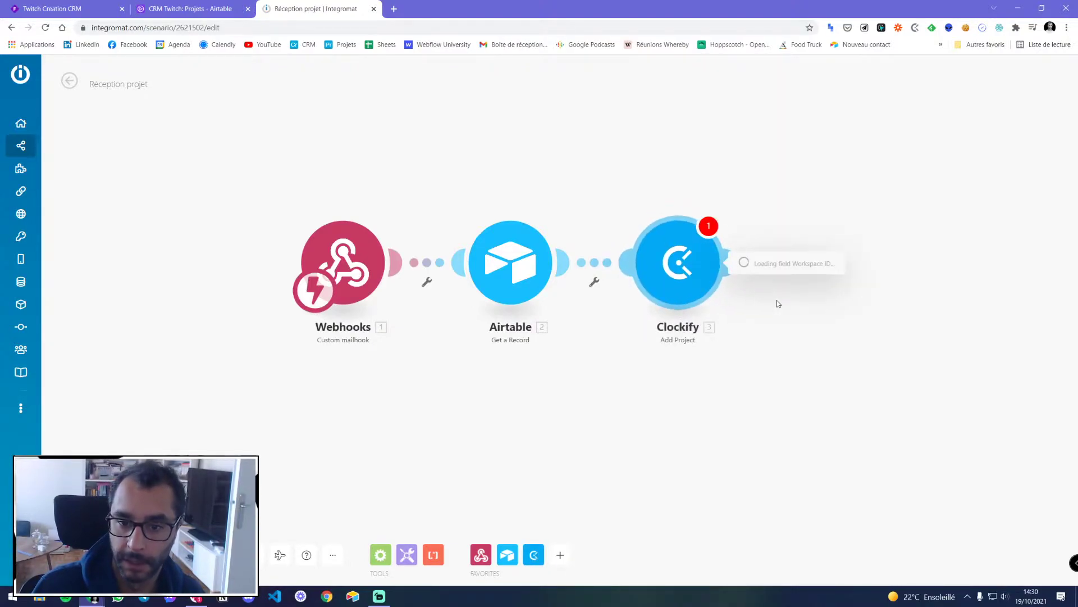
Pick the user's own workspace, browse the clients list, then discard the Add Project settings
click(770, 302)
click(781, 324)
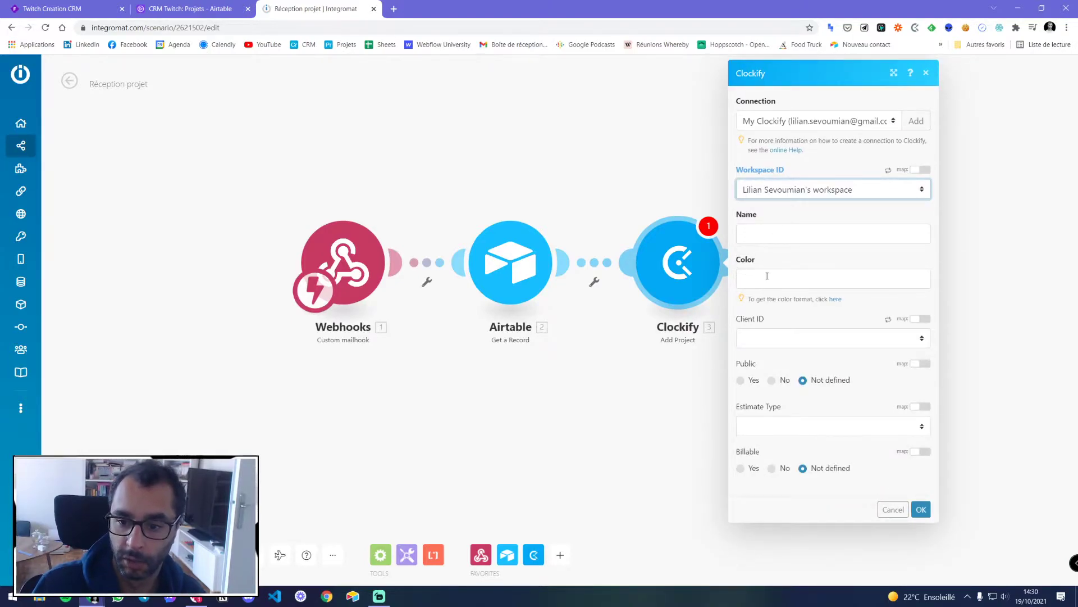
click(769, 334)
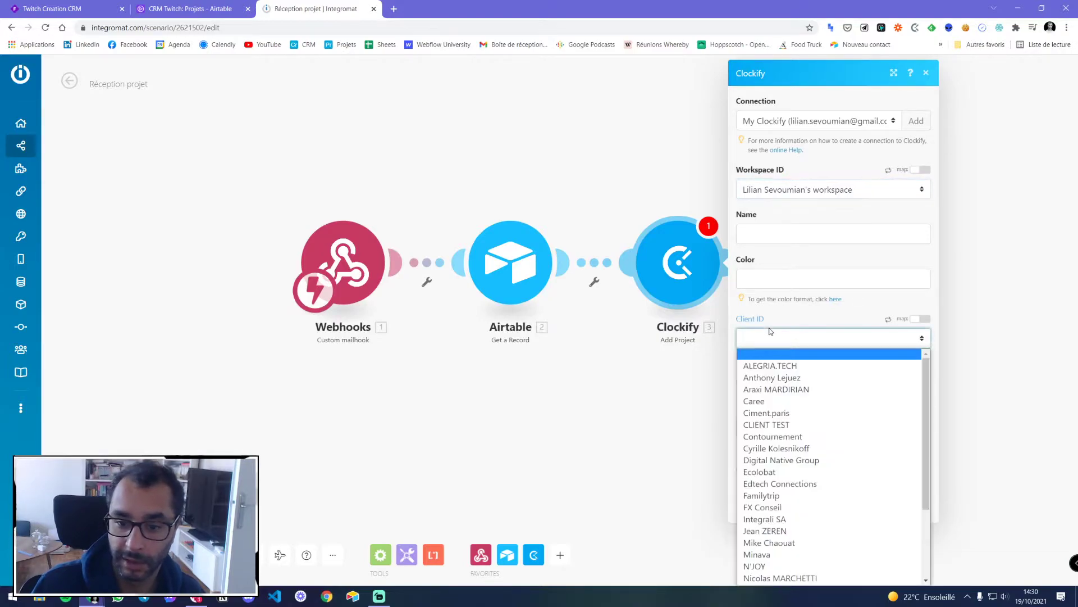
click(769, 335)
click(764, 339)
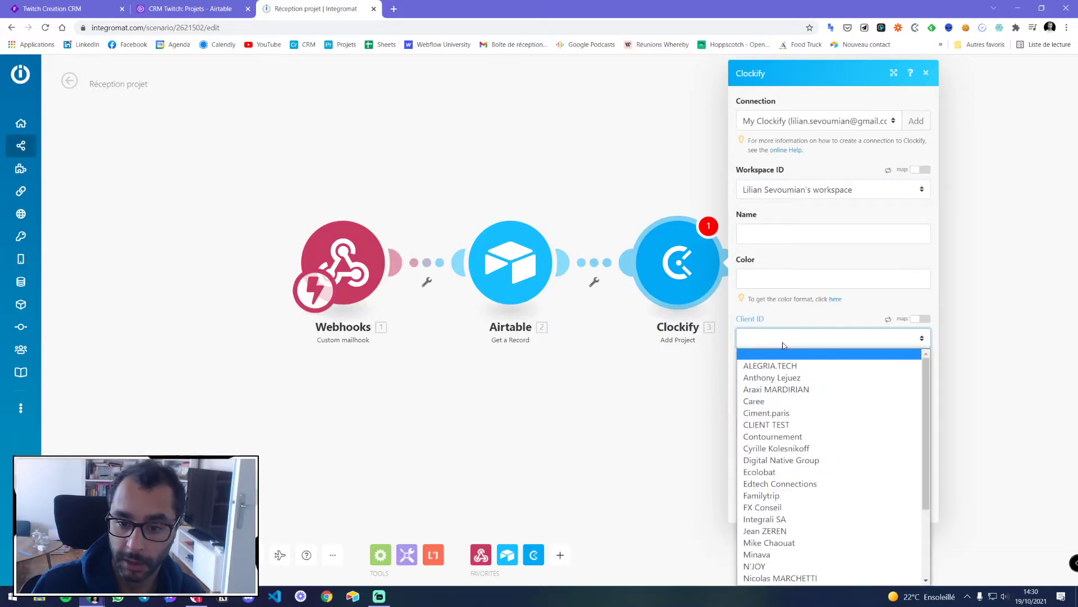
click(784, 343)
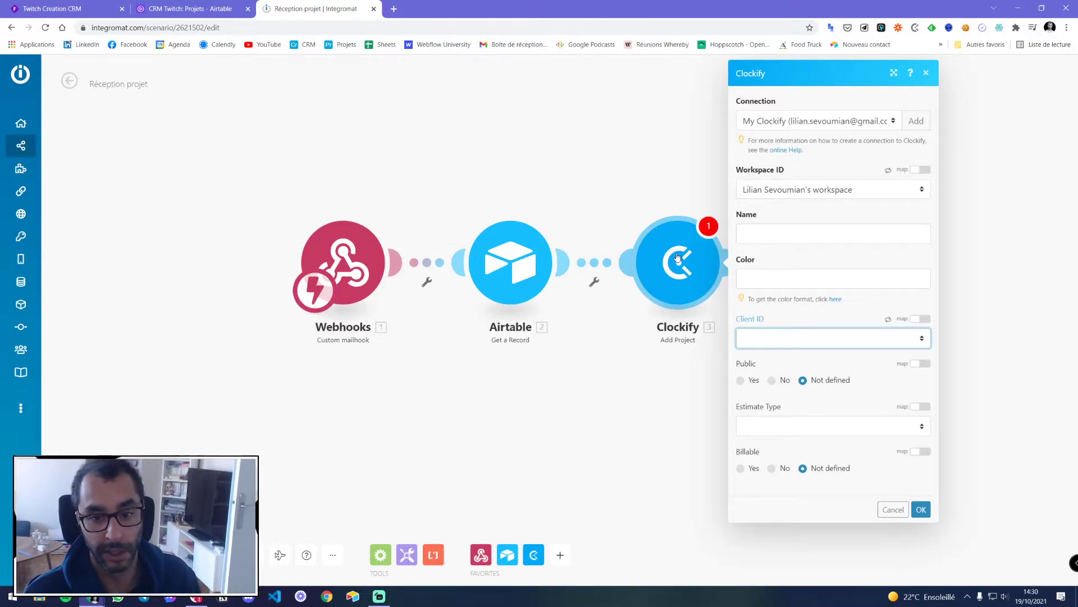
click(893, 509)
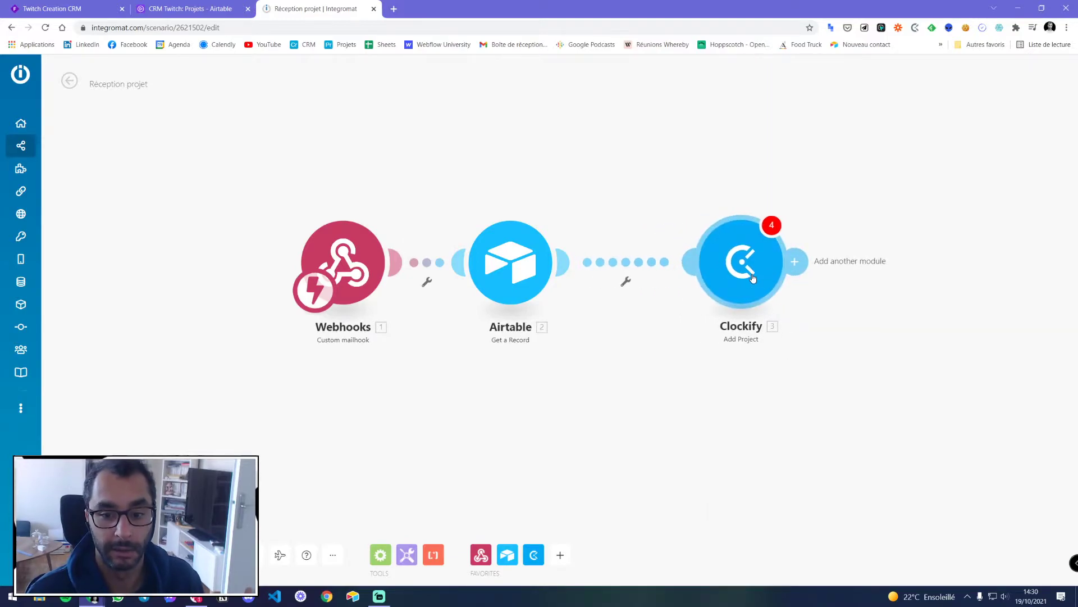
Unlink Add Project from Airtable and park it at the canvas's top-right
right_click(753, 278)
click(642, 225)
right_click(638, 263)
click(658, 290)
drag(741, 262, 966, 119)
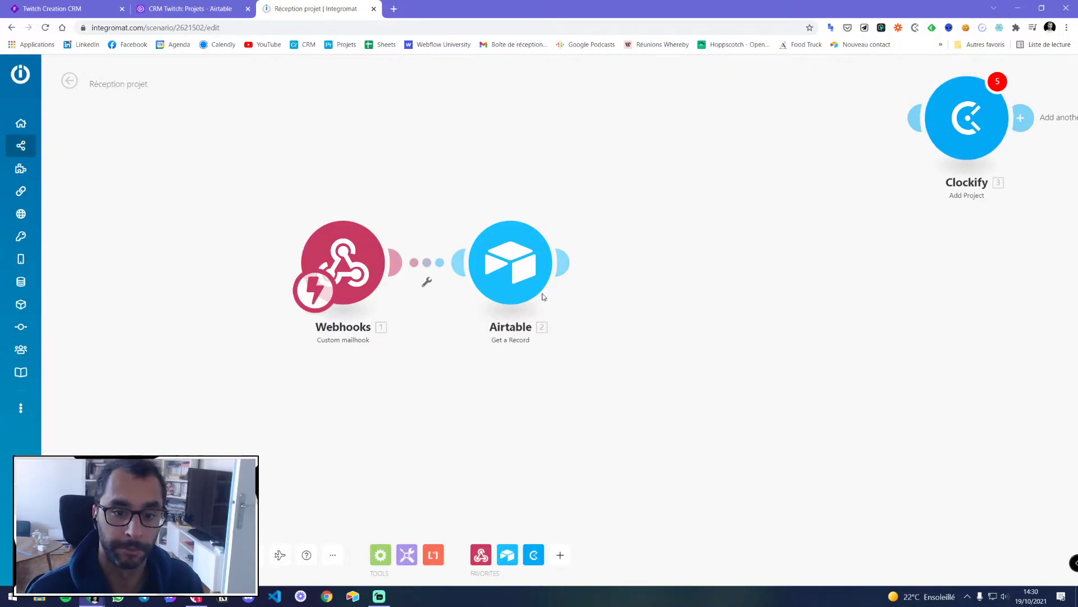
Add a Clockify Add Client module and place it after Airtable
click(533, 555)
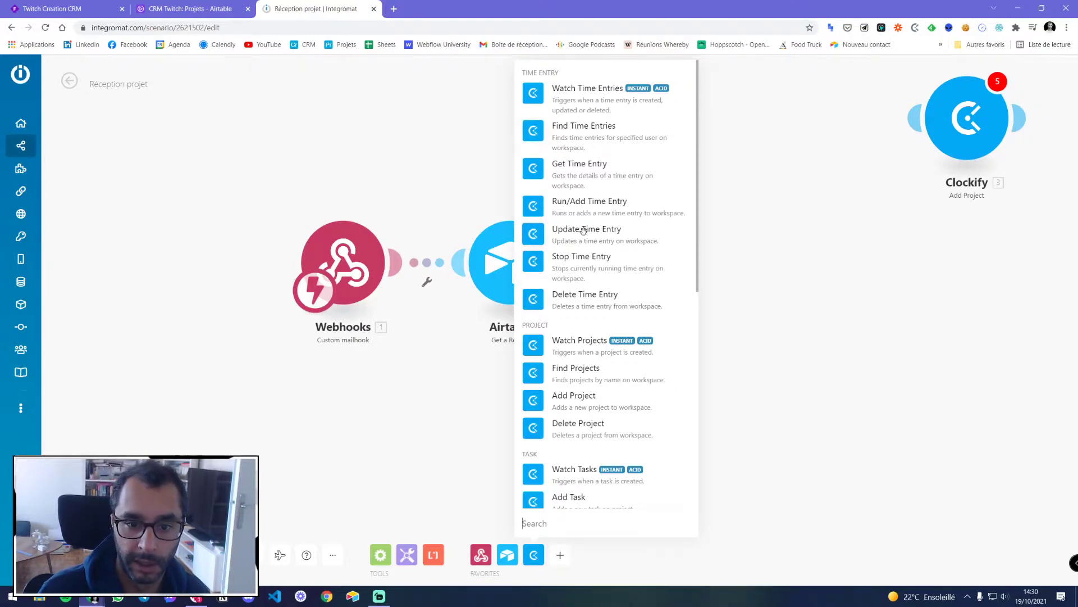
scroll(588, 262, down, 2)
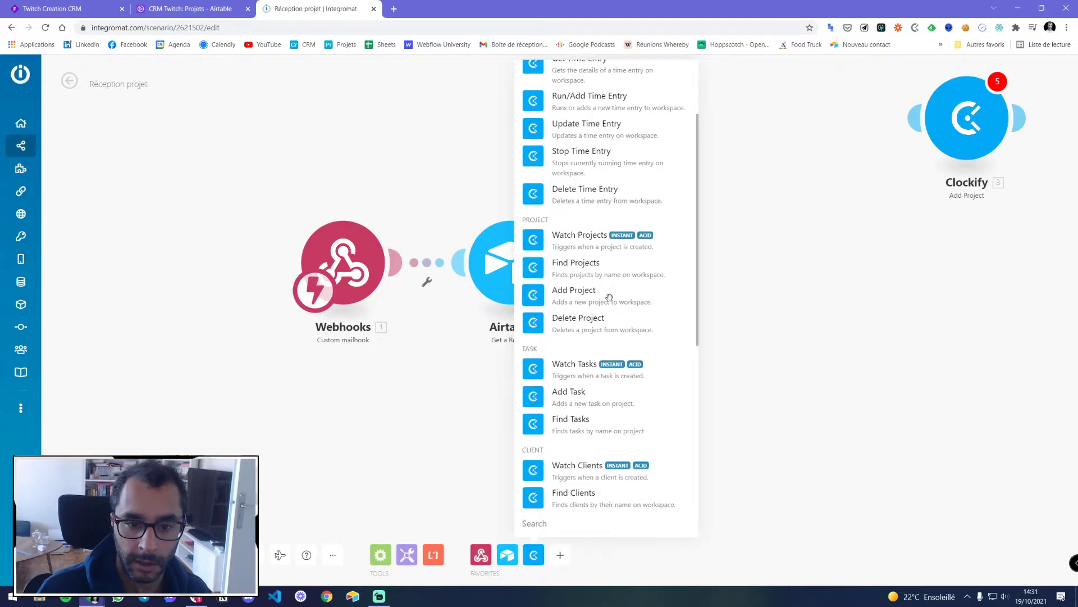
scroll(609, 297, down, 3)
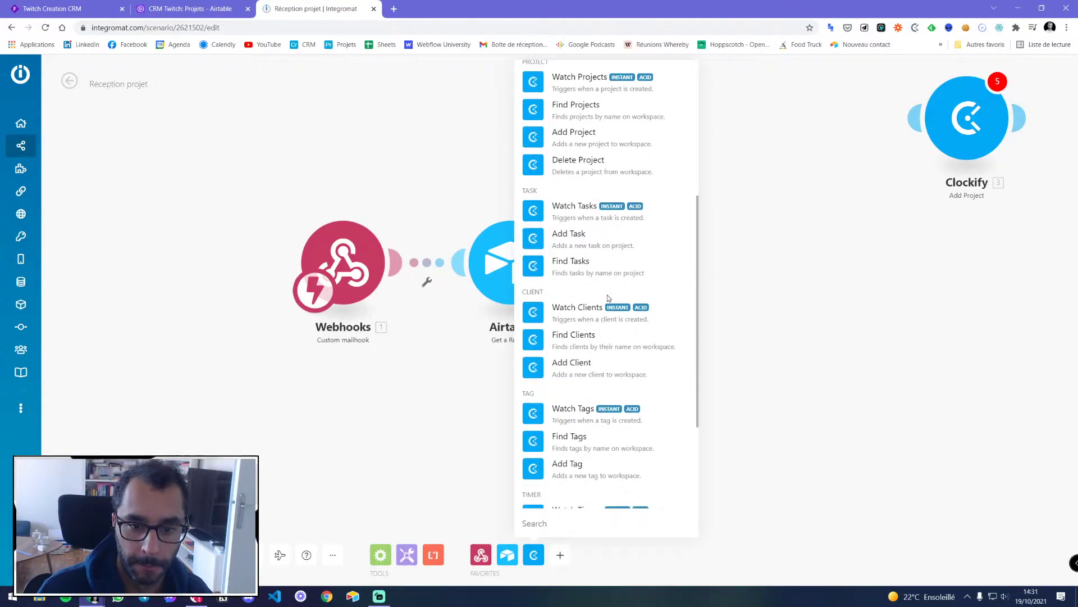
click(580, 365)
drag(578, 305, 723, 270)
Remove Add Client's link to Airtable and move it beside the Add Project module
right_click(626, 269)
click(641, 291)
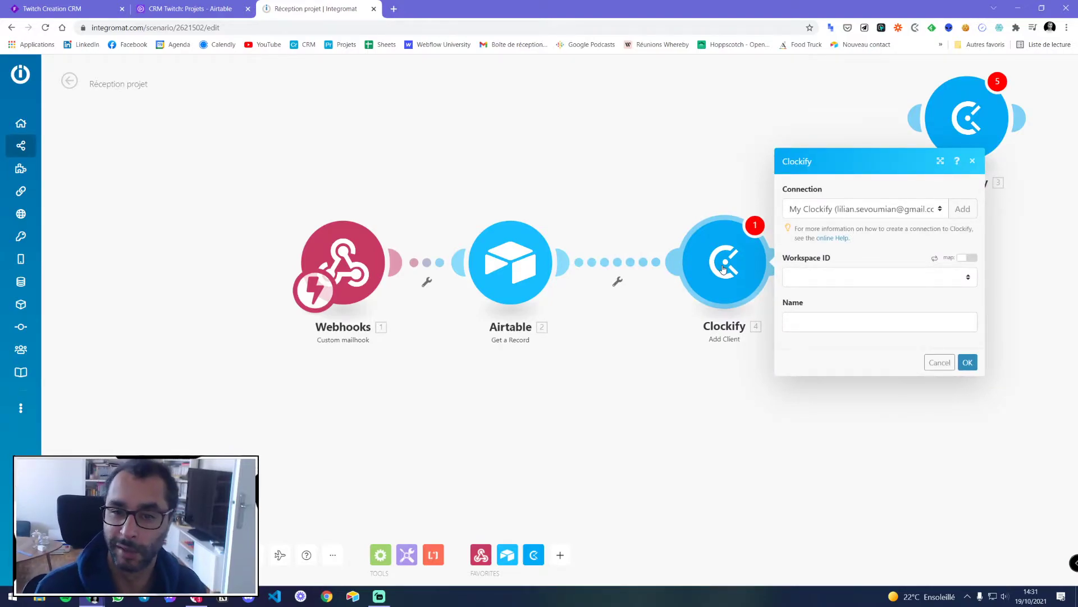
right_click(634, 276)
click(647, 293)
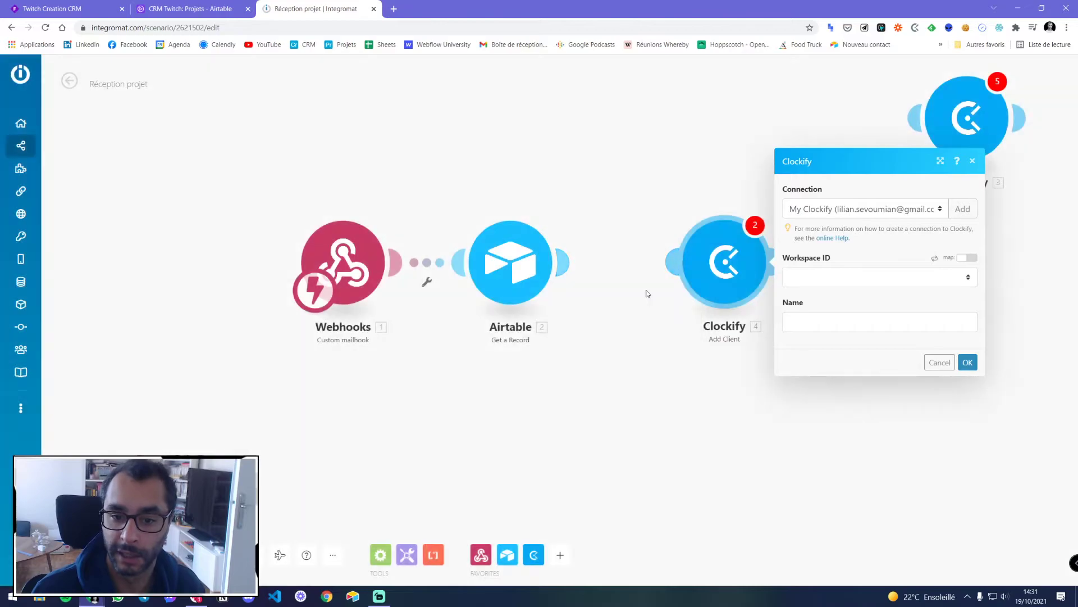
click(729, 262)
drag(725, 272, 809, 146)
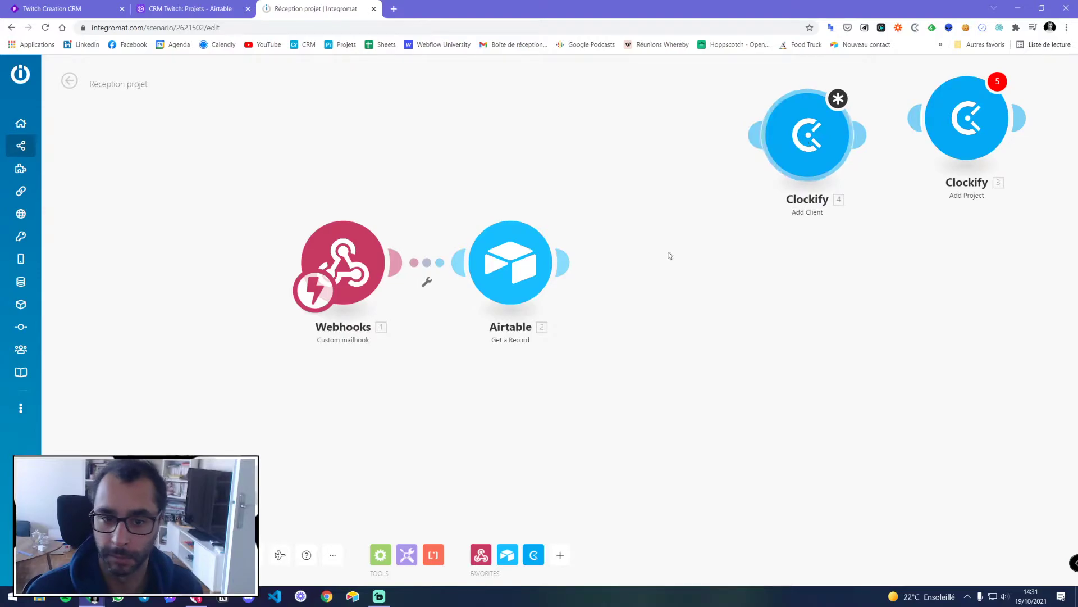
click(533, 555)
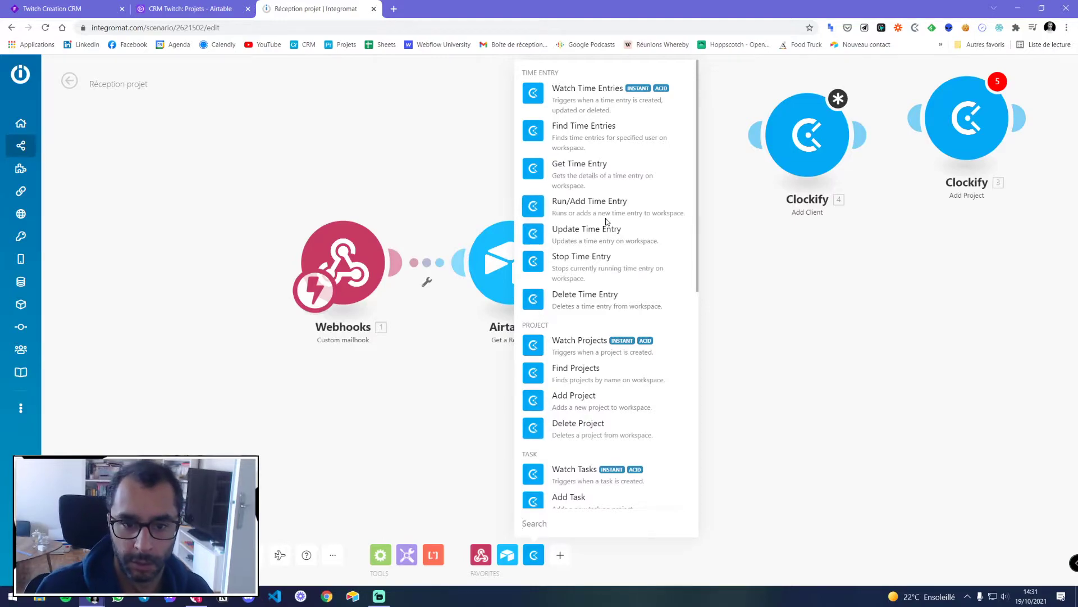
Add a Clockify Find Clients step after Airtable with the user's own workspace selected
scroll(584, 281, down, 3)
scroll(584, 281, down, 5)
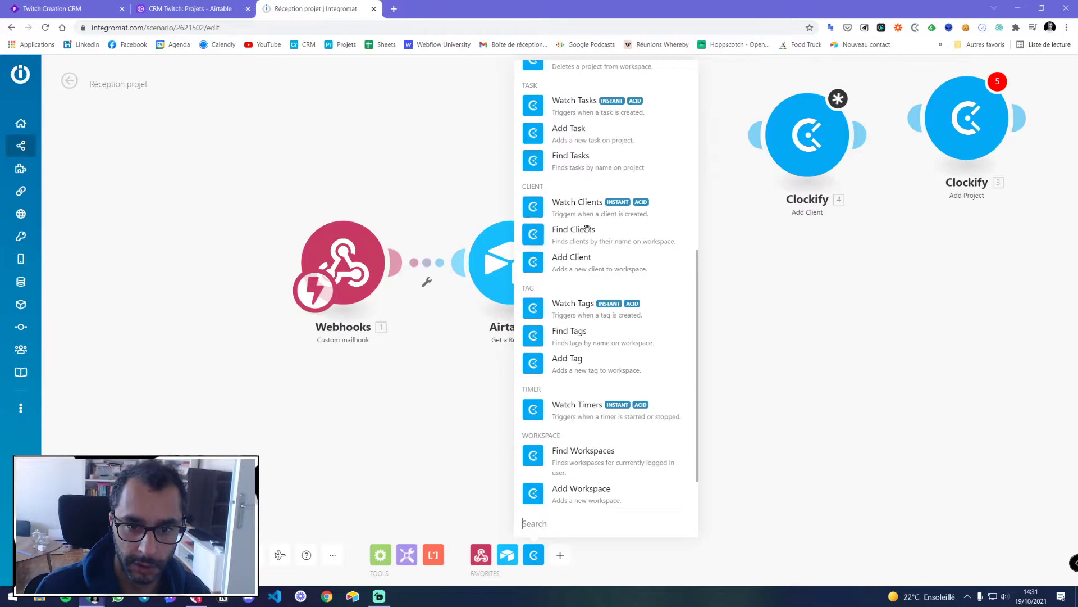
click(579, 235)
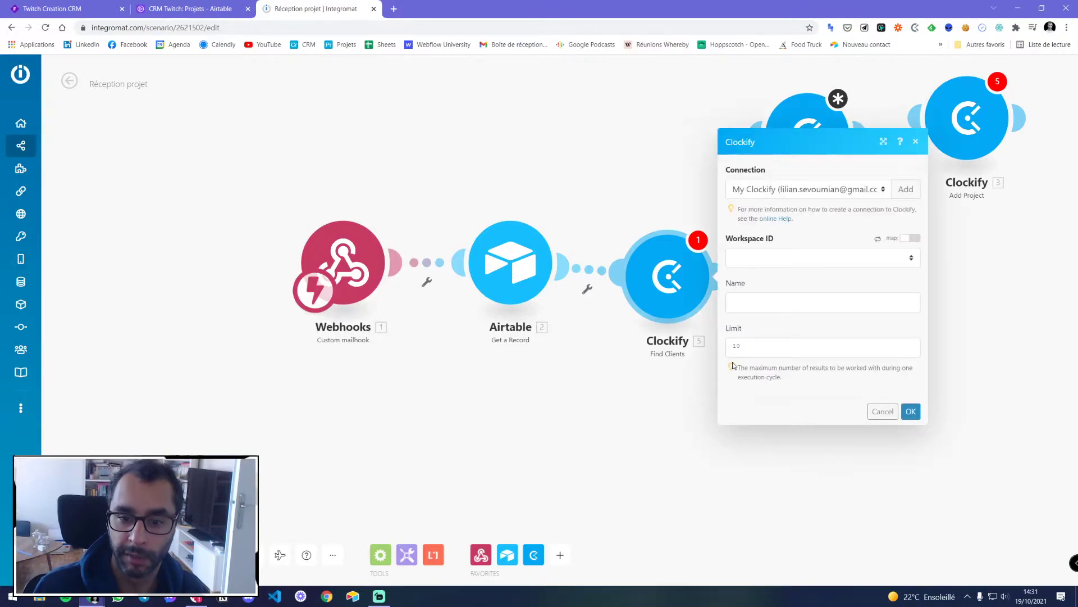
click(758, 258)
click(760, 281)
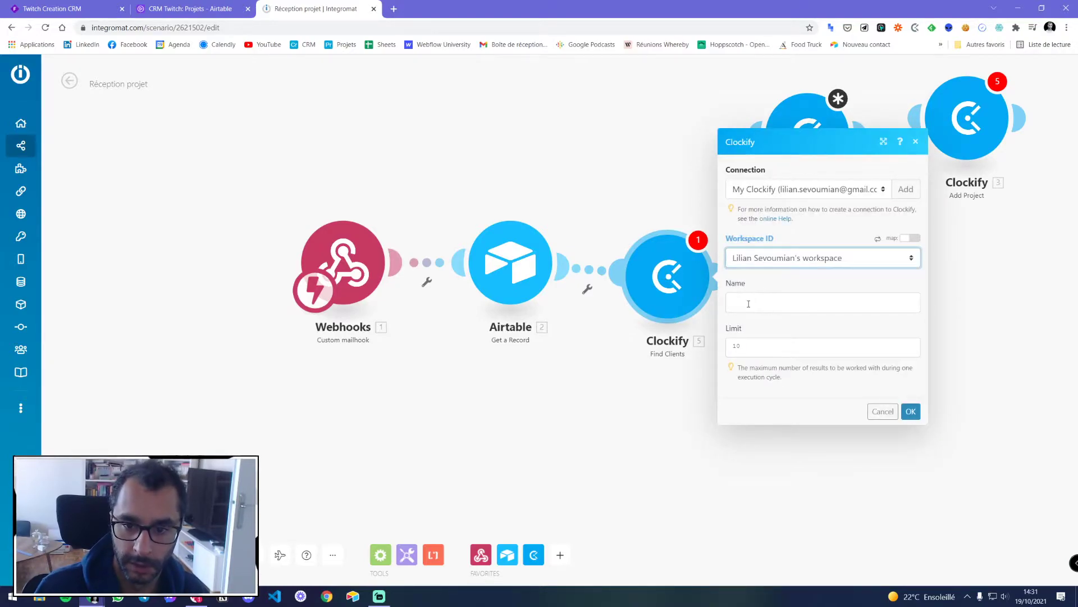
click(775, 303)
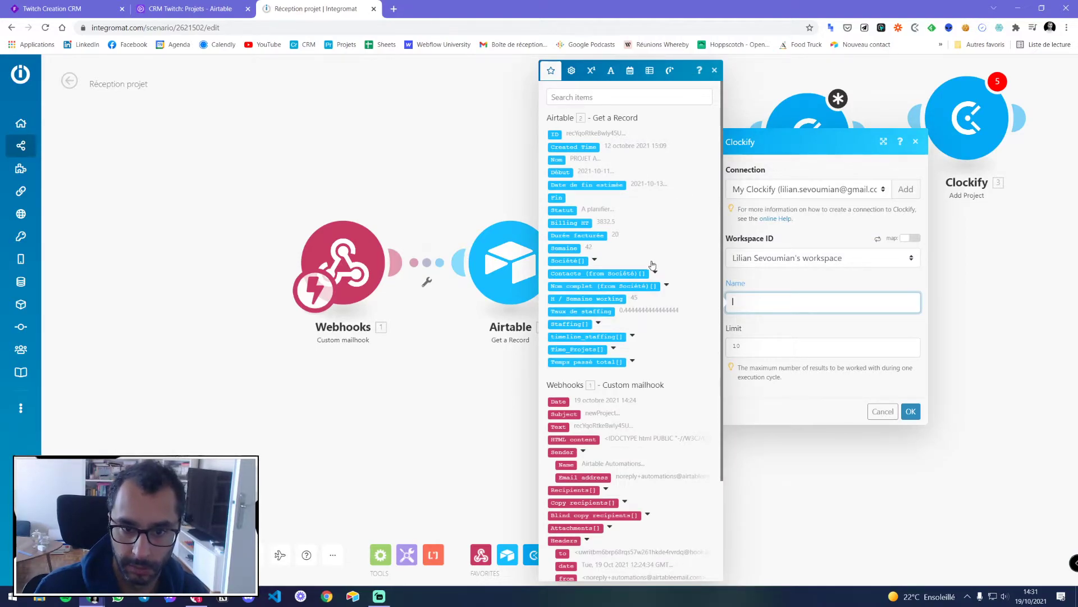
Expand the Airtable Société[], Contacts and Nom complet fields to find the client name
click(594, 260)
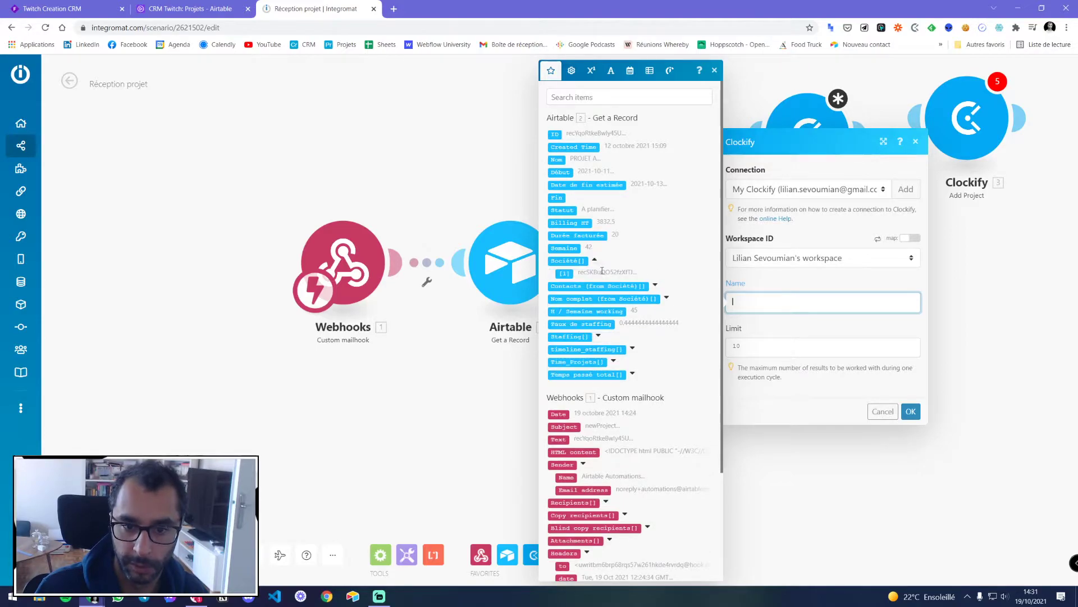
click(595, 261)
click(595, 261)
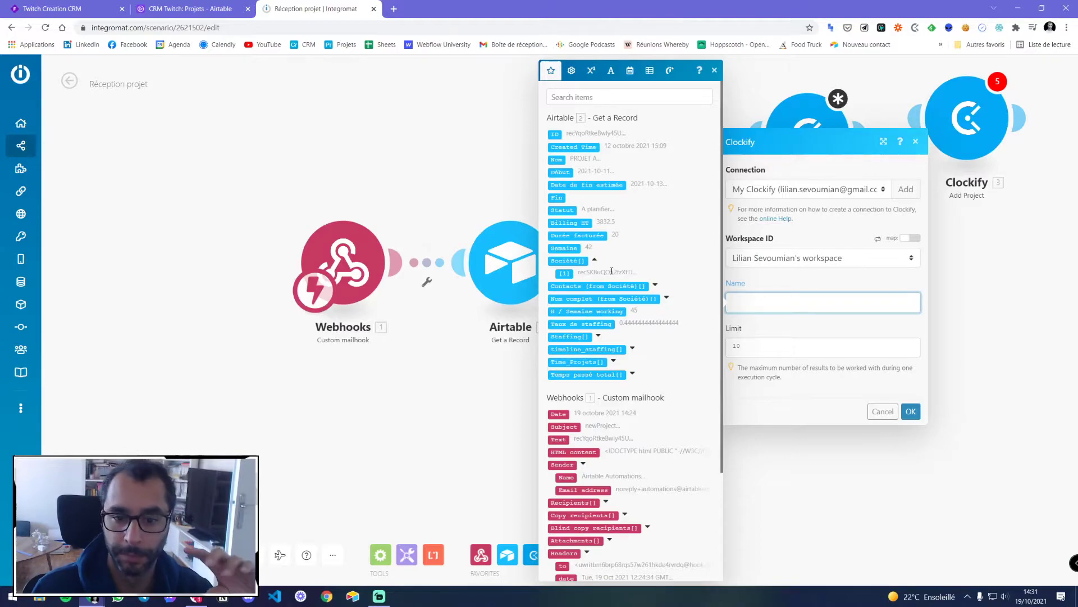
click(655, 286)
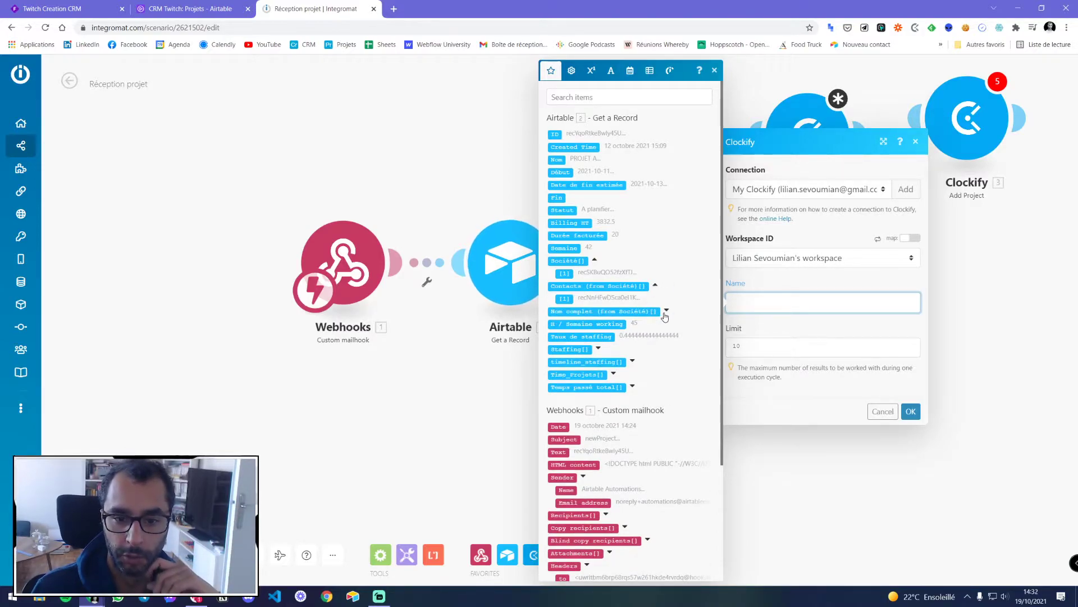
click(667, 310)
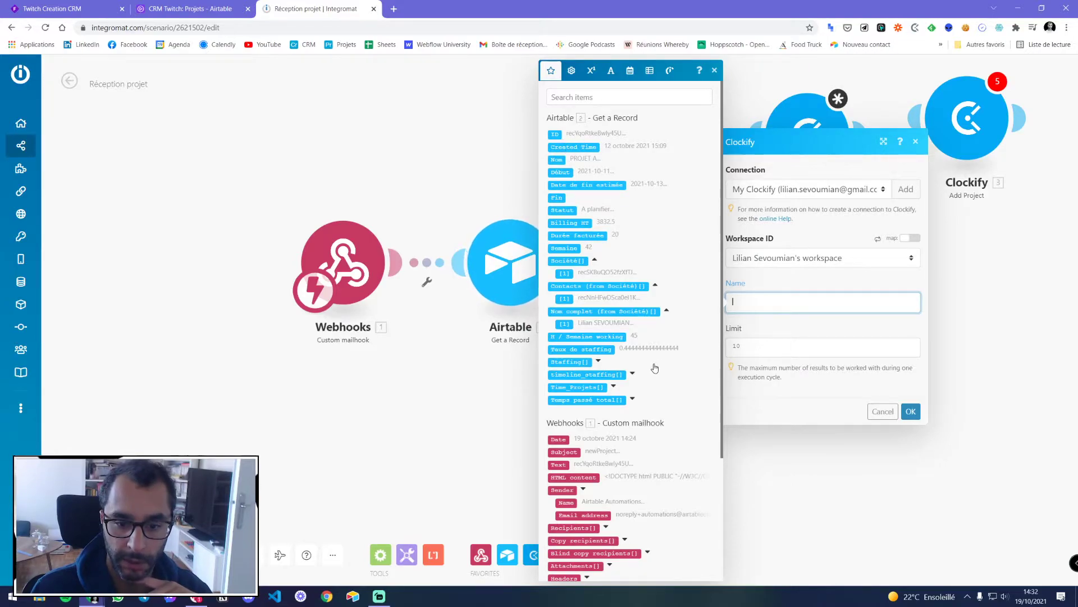
In Airtable, check the first project's linked company and Ma belle Société's record ID
click(182, 10)
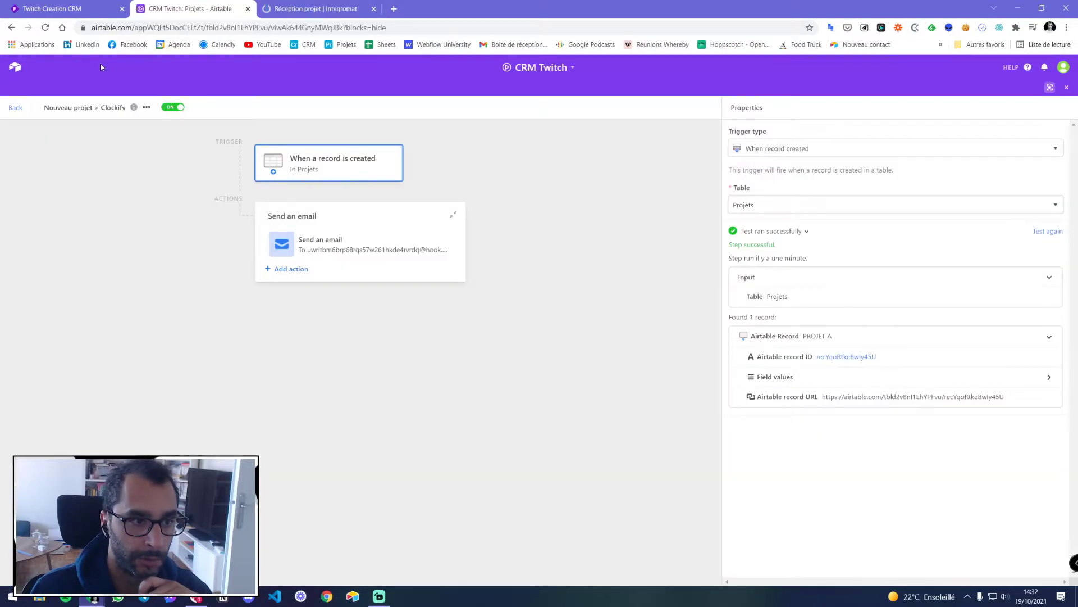
click(17, 108)
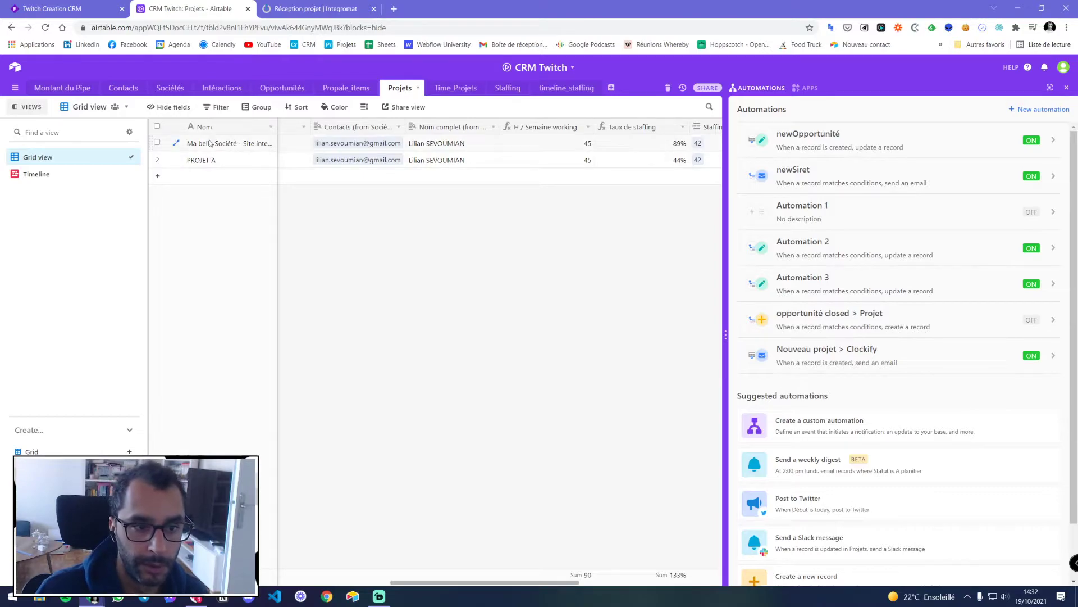
drag(494, 582, 443, 573)
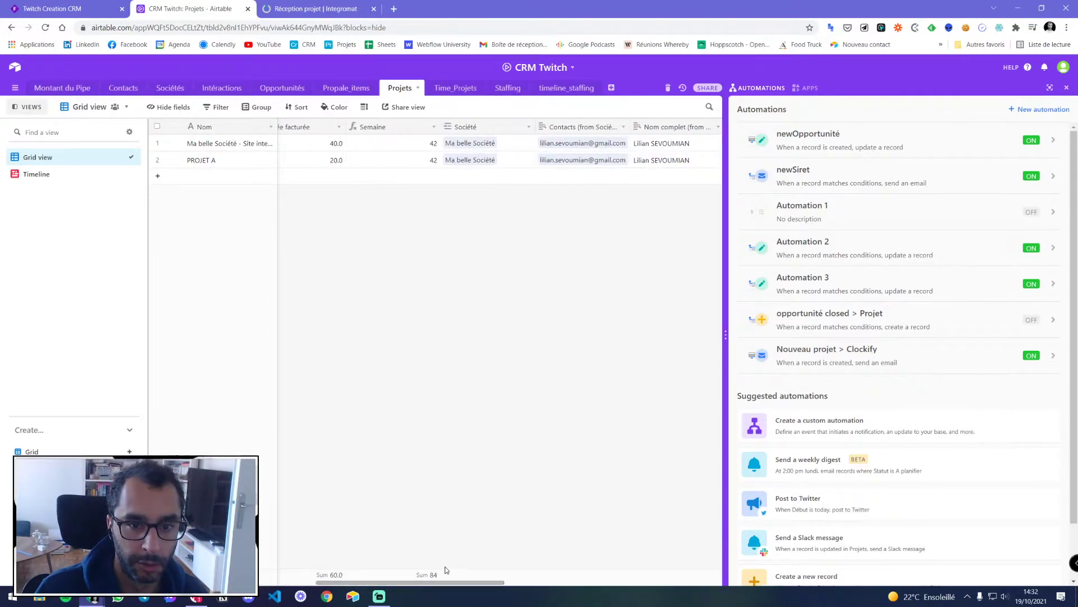
click(487, 146)
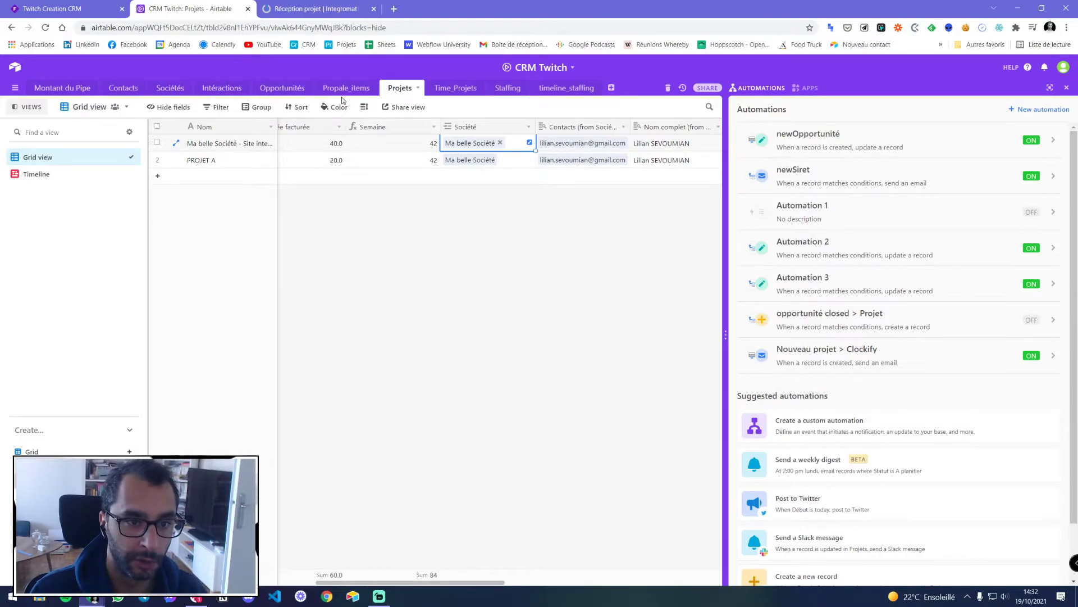
click(171, 88)
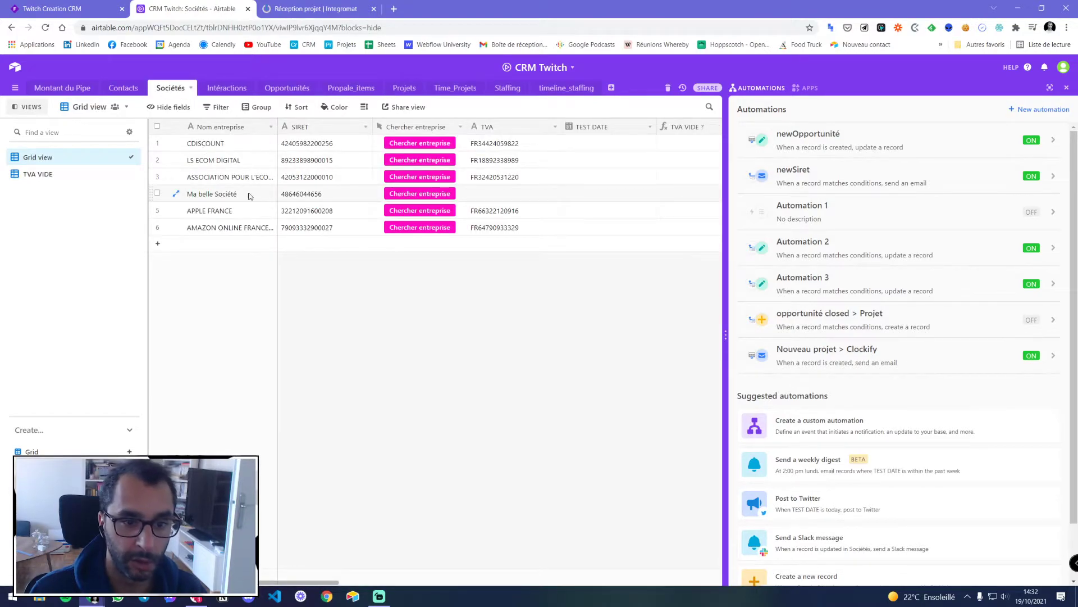
drag(303, 581, 740, 587)
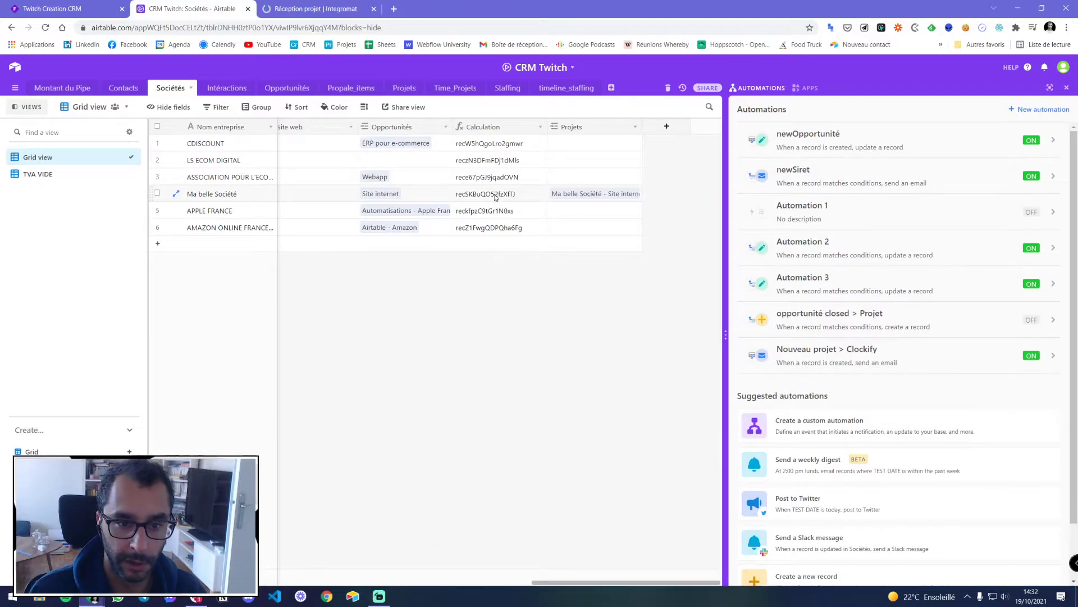
click(474, 195)
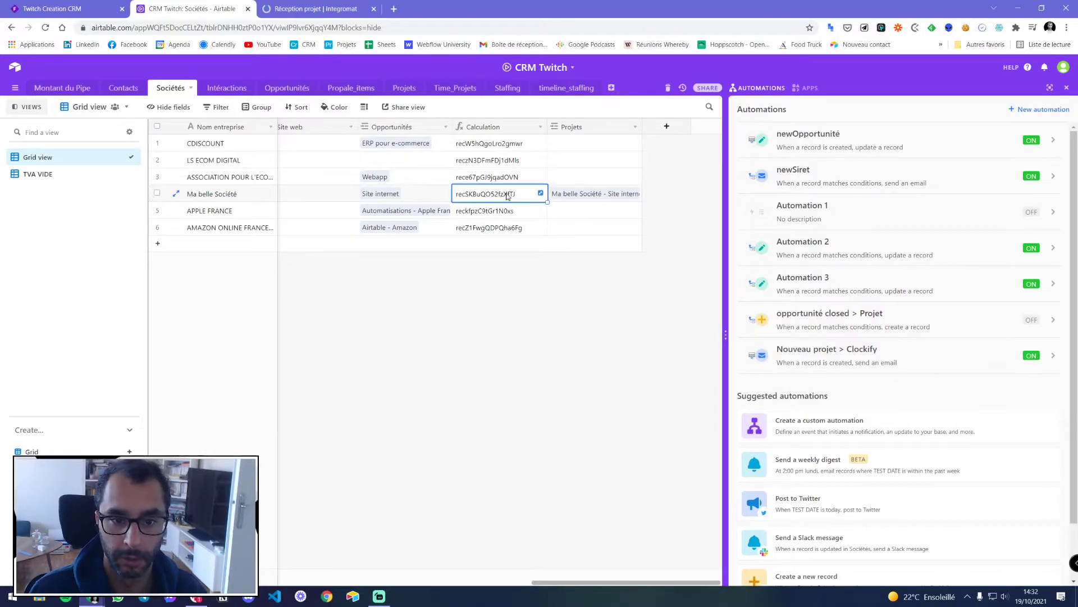
Compare with the Société and Nom complet values in the Integromat mapping panel
key(ctrl+Tab)
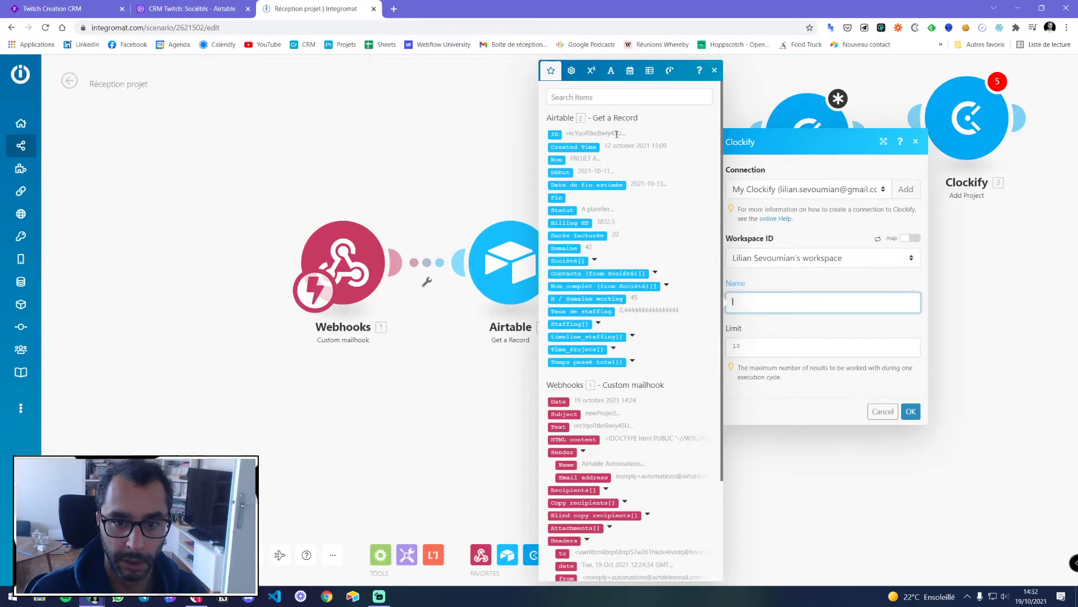
key(ctrl+shift+Tab)
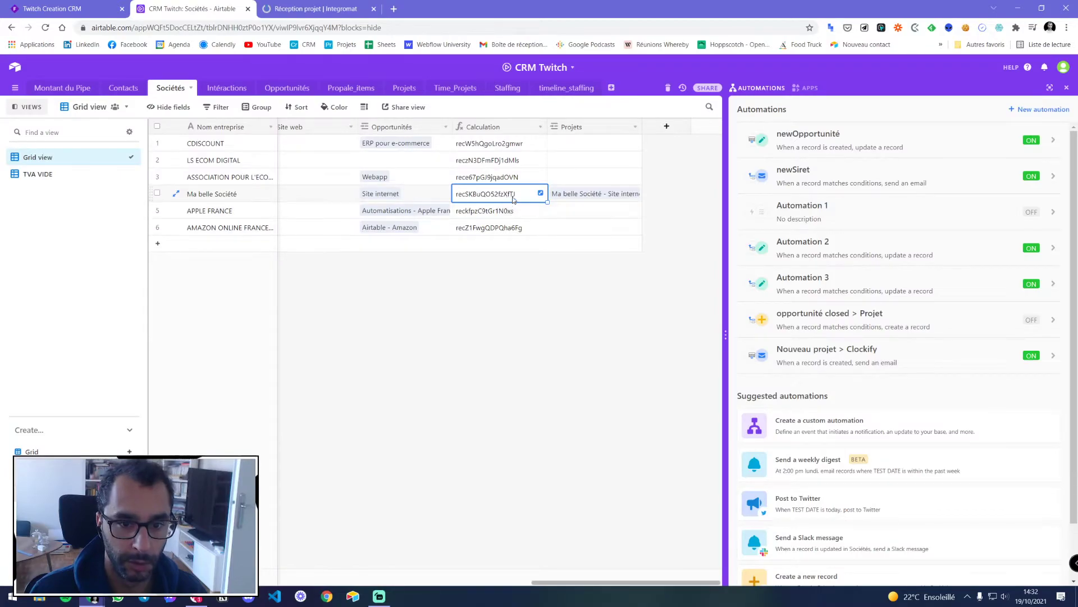
click(340, 16)
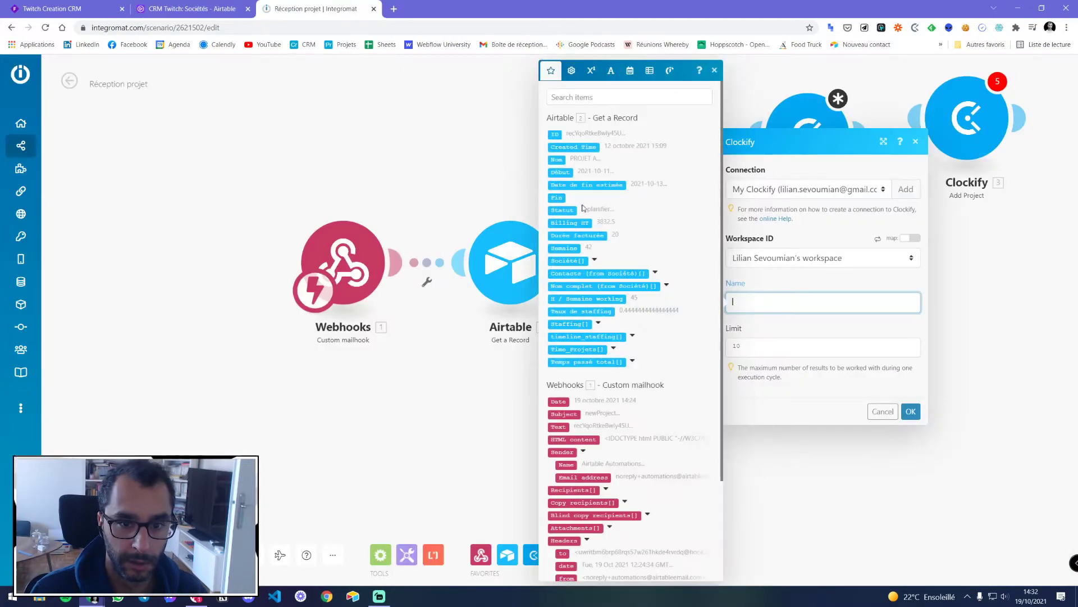
click(667, 285)
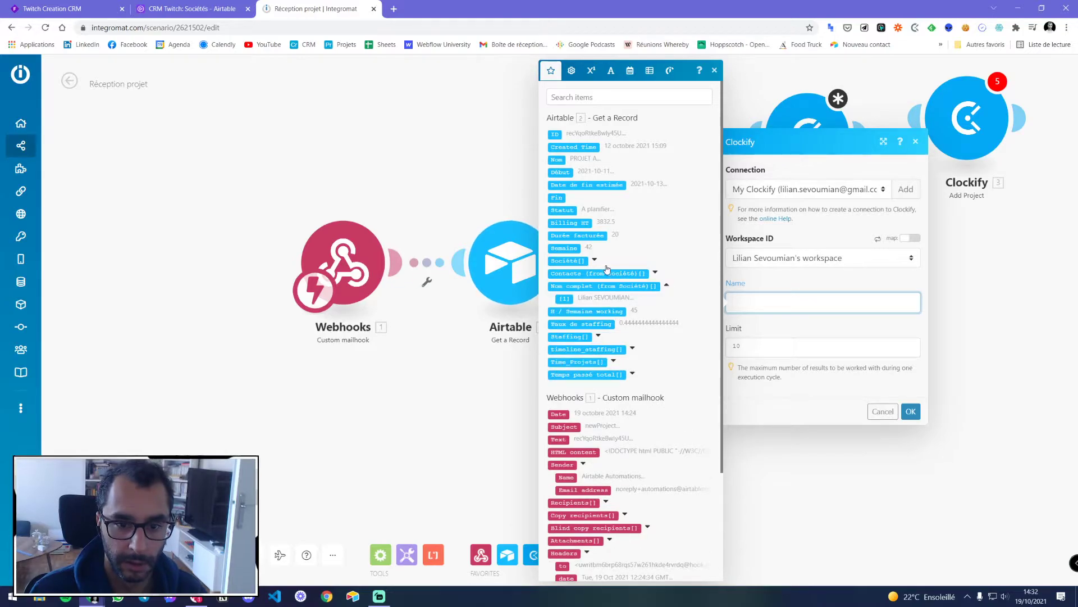
click(594, 260)
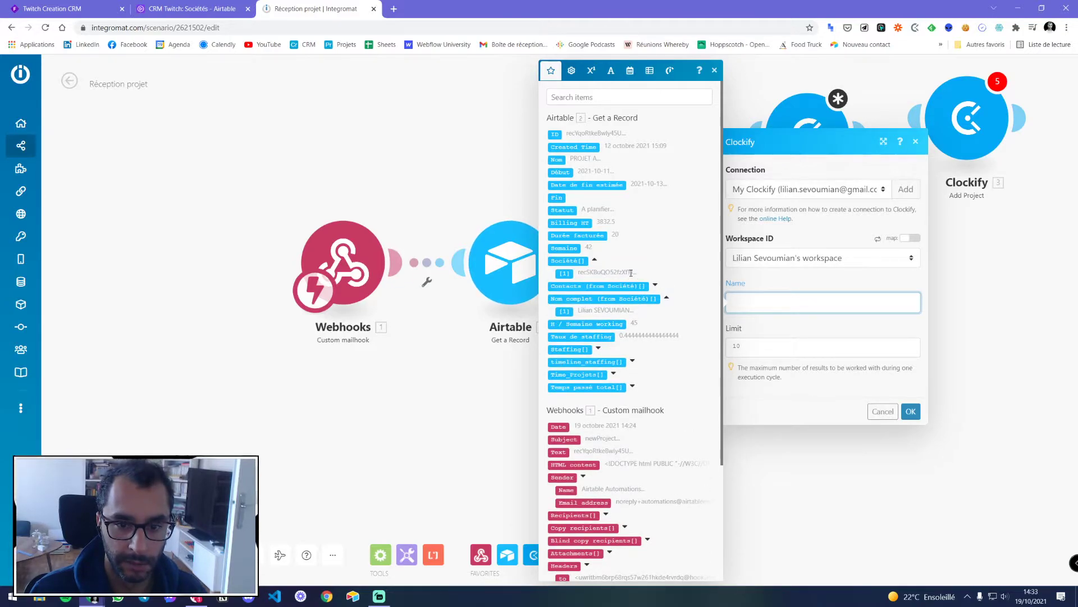
Add a Nom entreprise lookup from Société to the Projets table
click(191, 8)
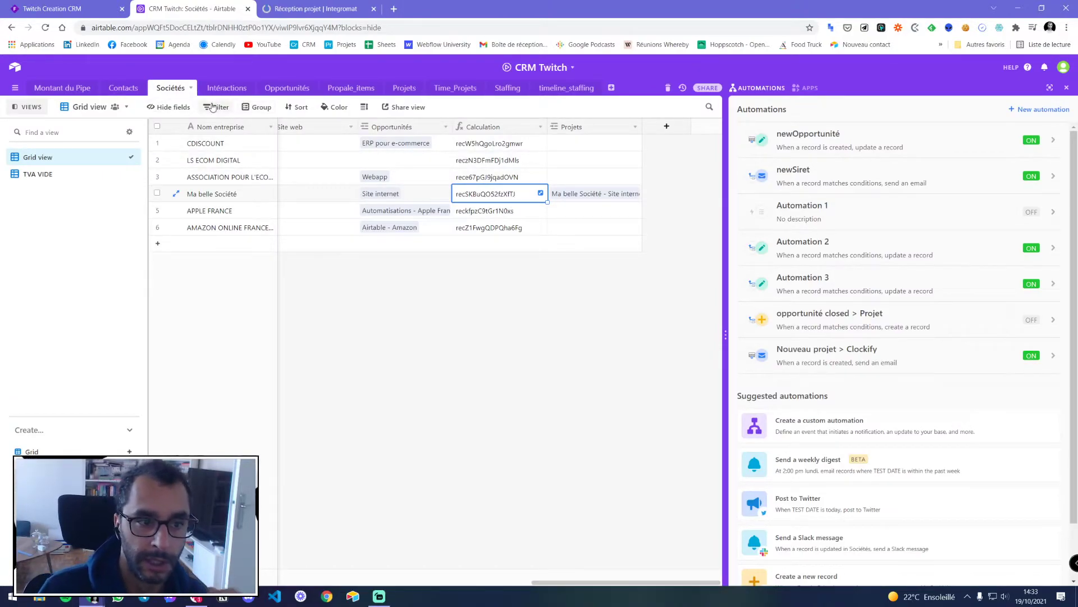
click(403, 88)
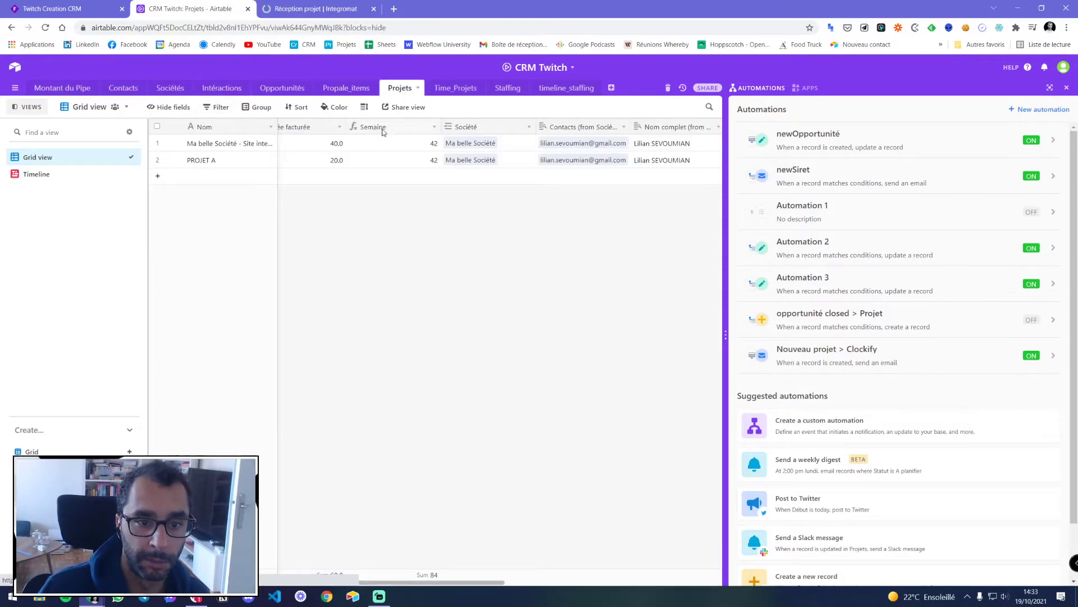
click(528, 127)
click(494, 177)
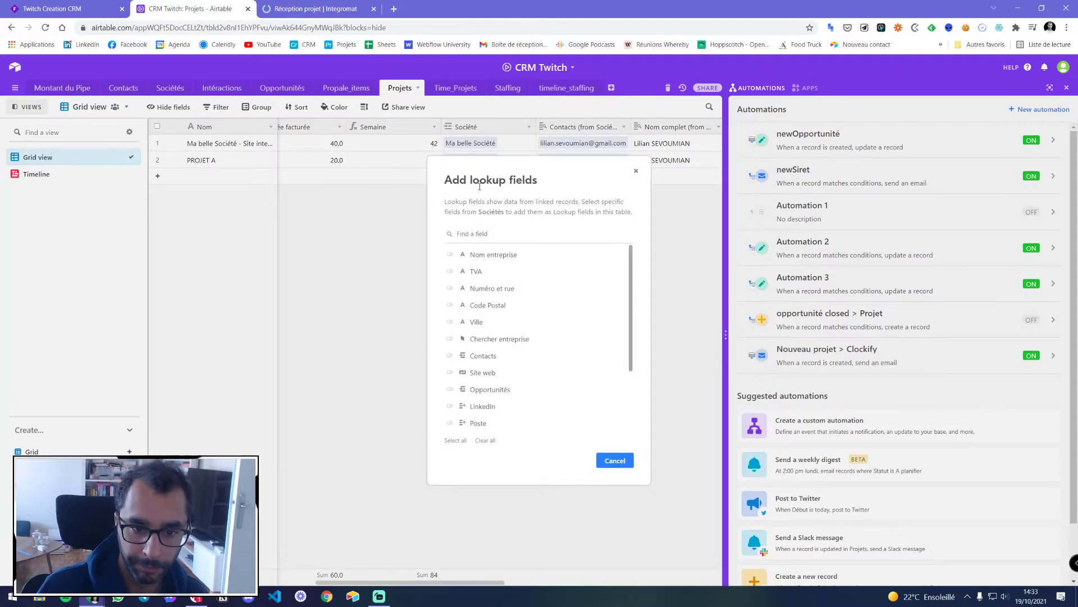
click(474, 254)
click(613, 460)
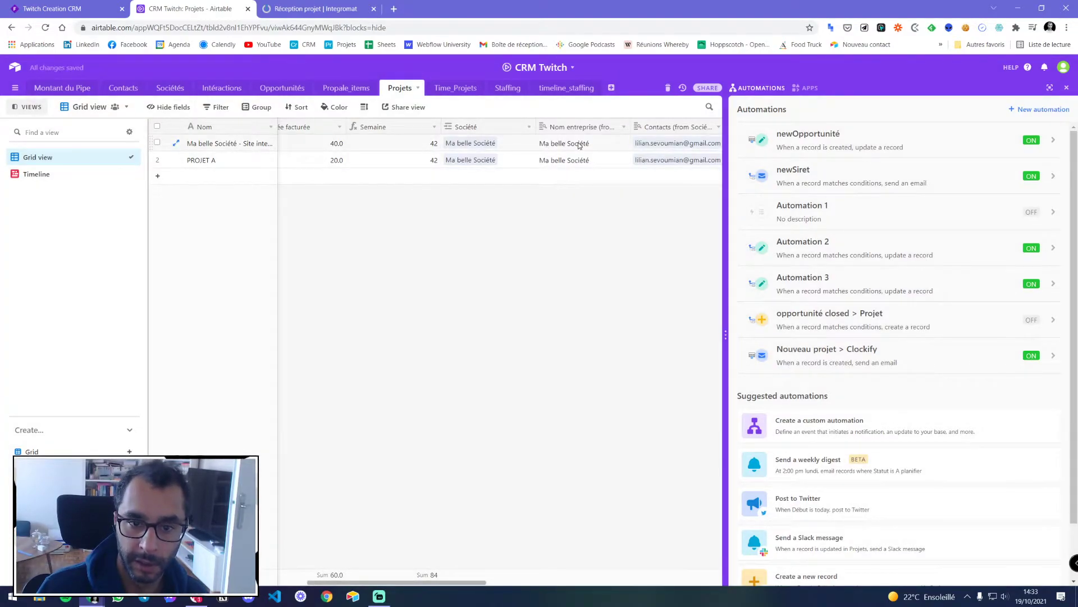
key(ctrl+Tab)
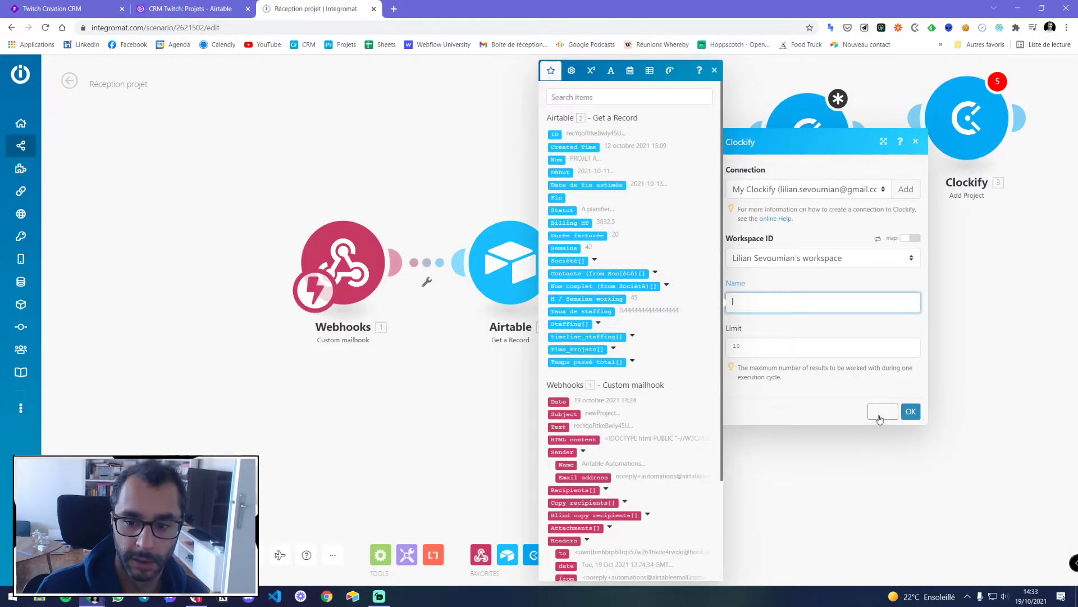
Run Airtable Get a Record alone with the pasted record ID; output shows Nom entreprise Ma belle Société
click(880, 417)
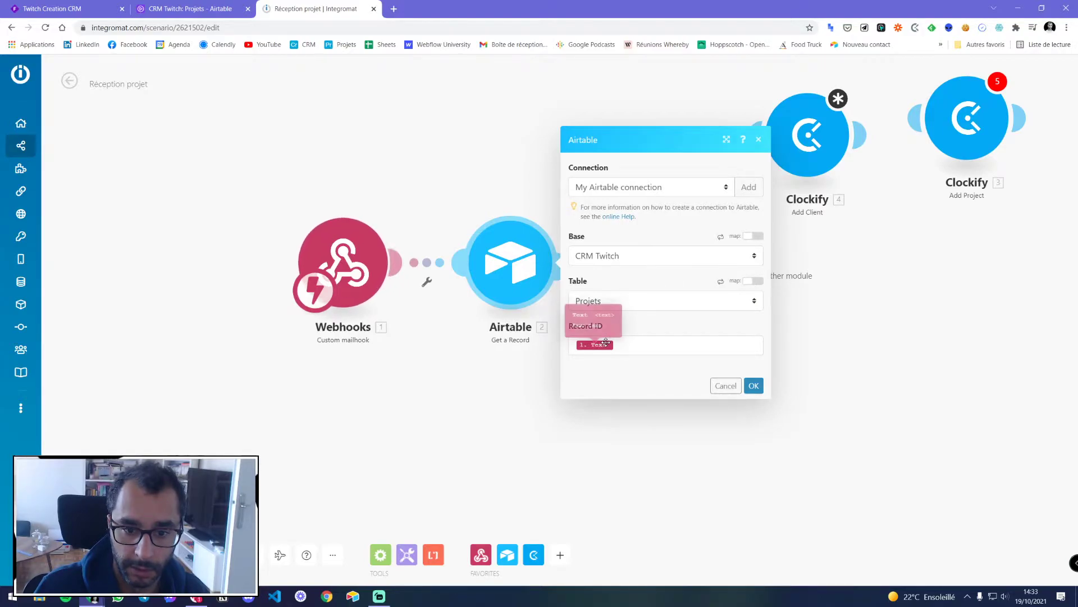
click(754, 386)
right_click(512, 272)
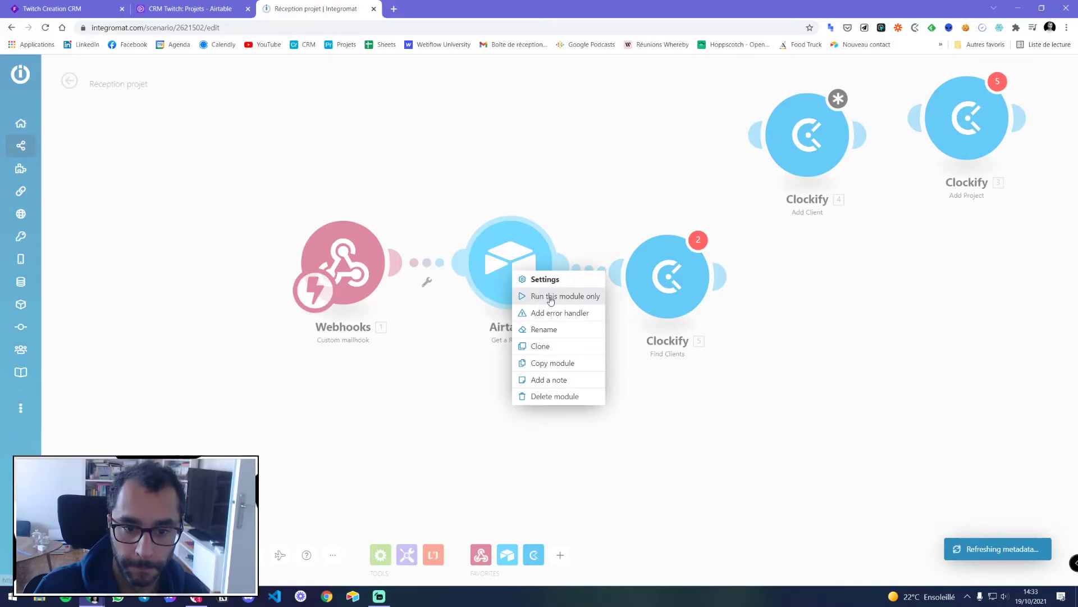
click(550, 297)
click(674, 307)
text(recYqoRtkeBwly45U)
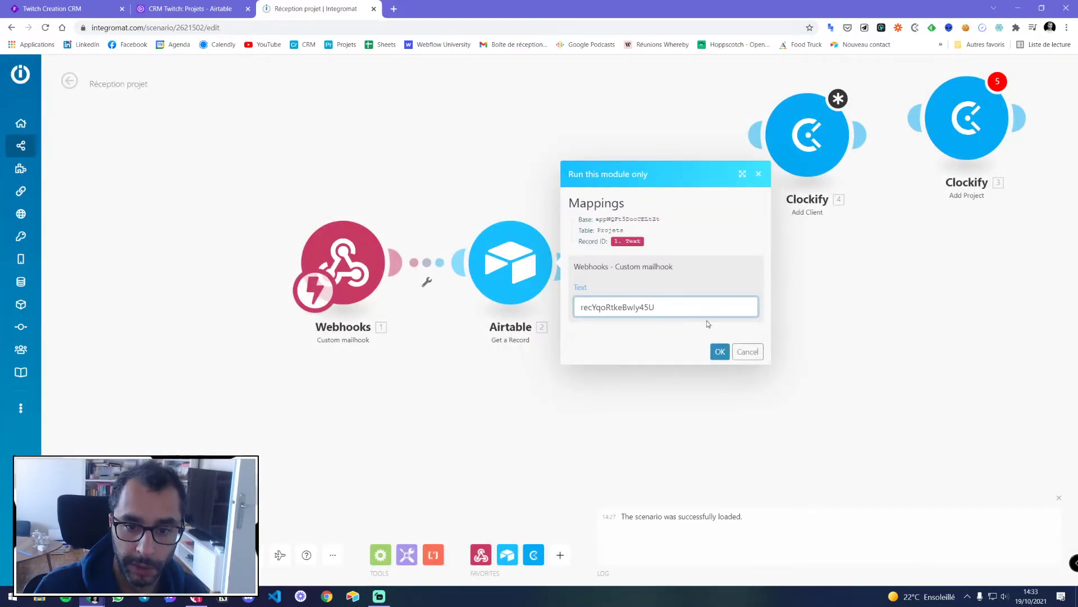
click(721, 352)
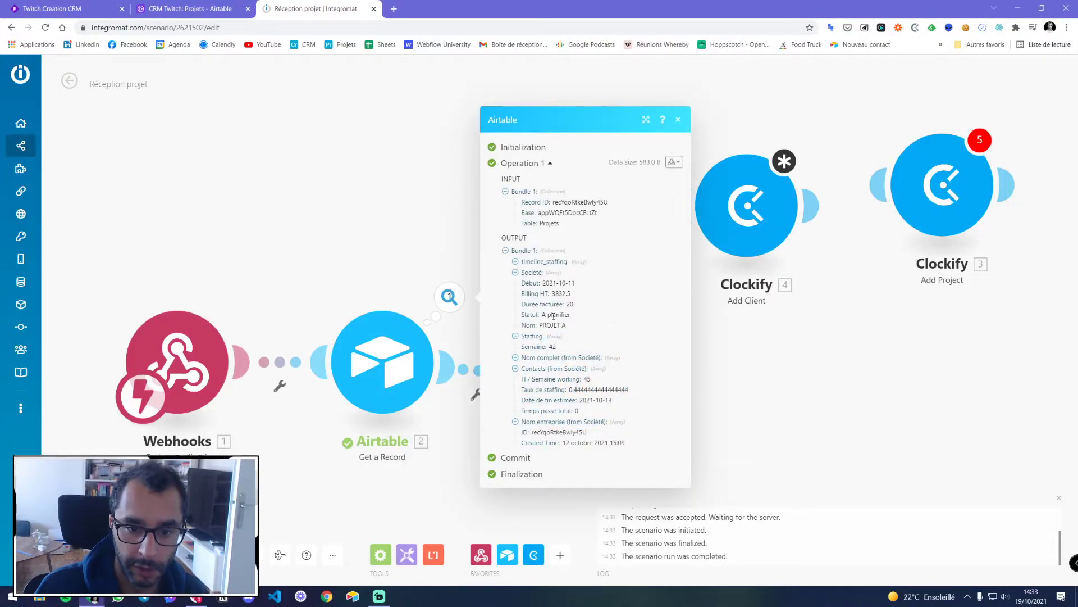
click(516, 421)
drag(538, 427, 581, 426)
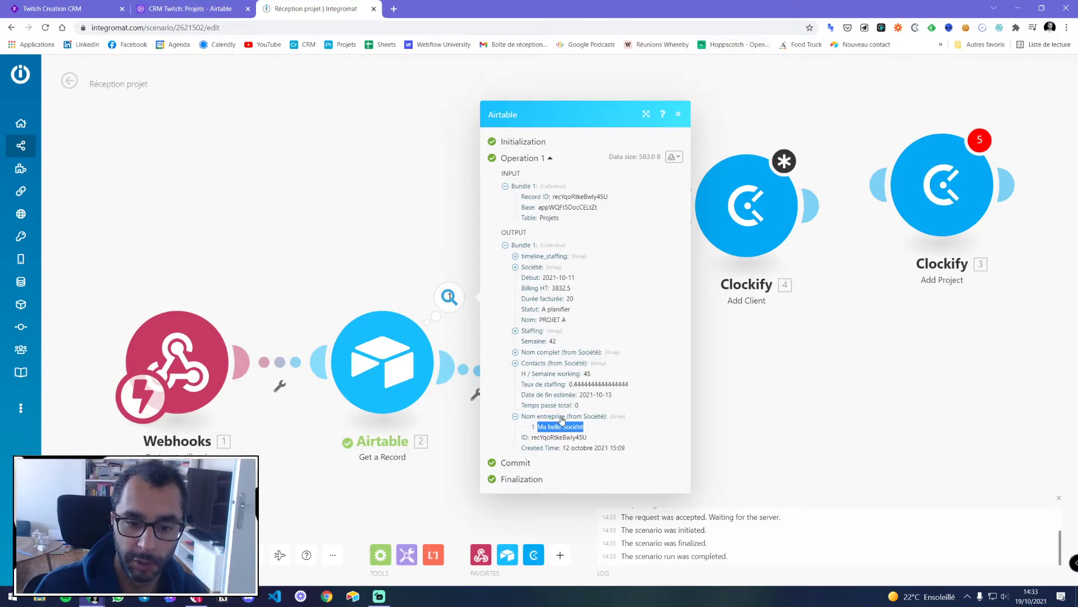
click(678, 114)
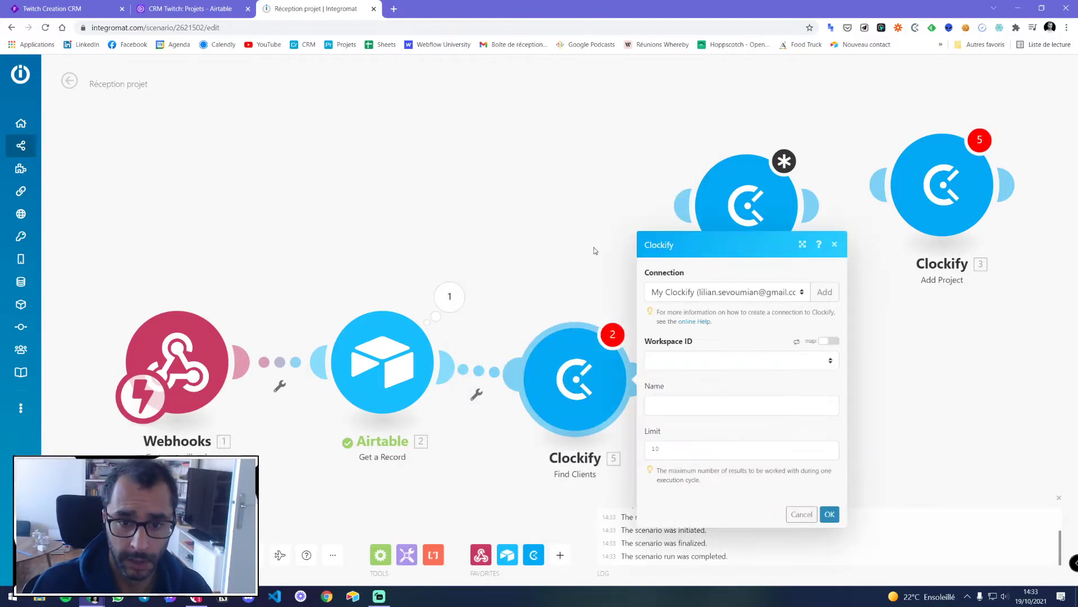
Choose the workspace and map Nom entreprise (from Société)[1] into Find Clients' Name, then save
click(676, 361)
click(678, 387)
click(673, 411)
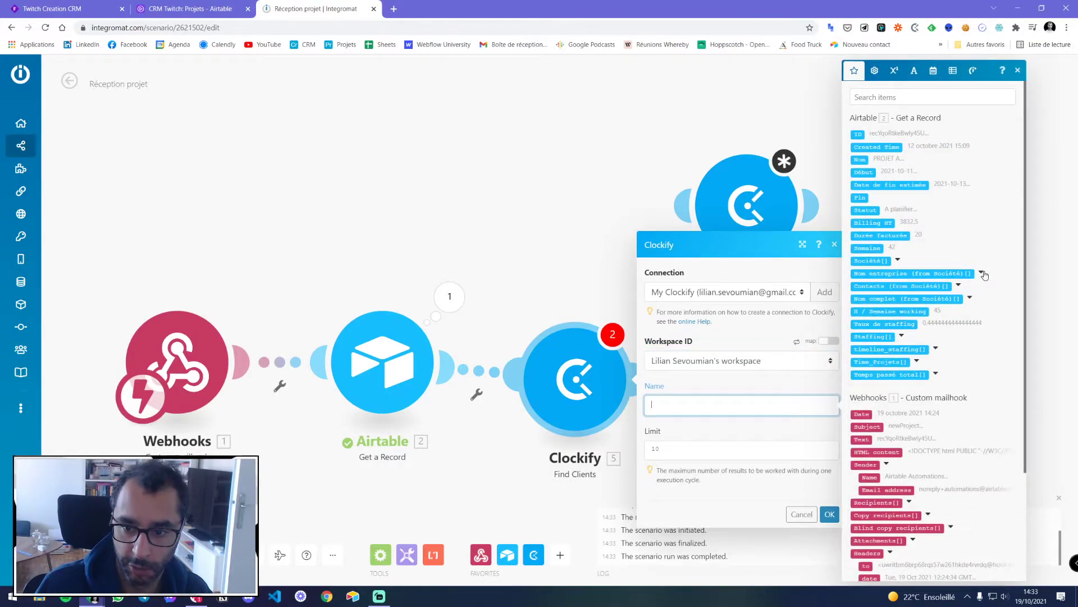
click(981, 272)
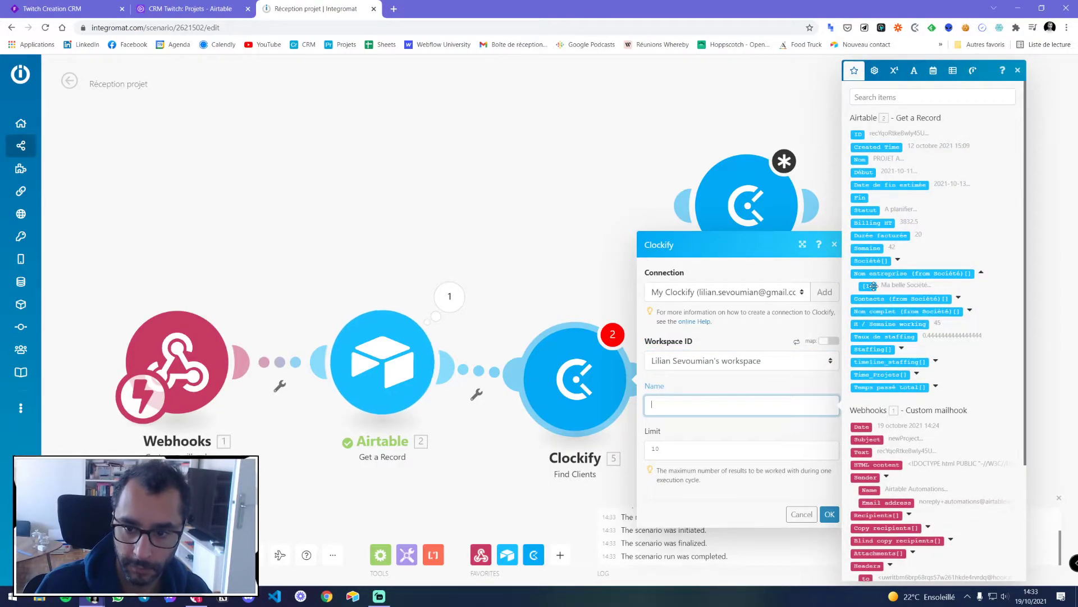
click(868, 286)
click(829, 514)
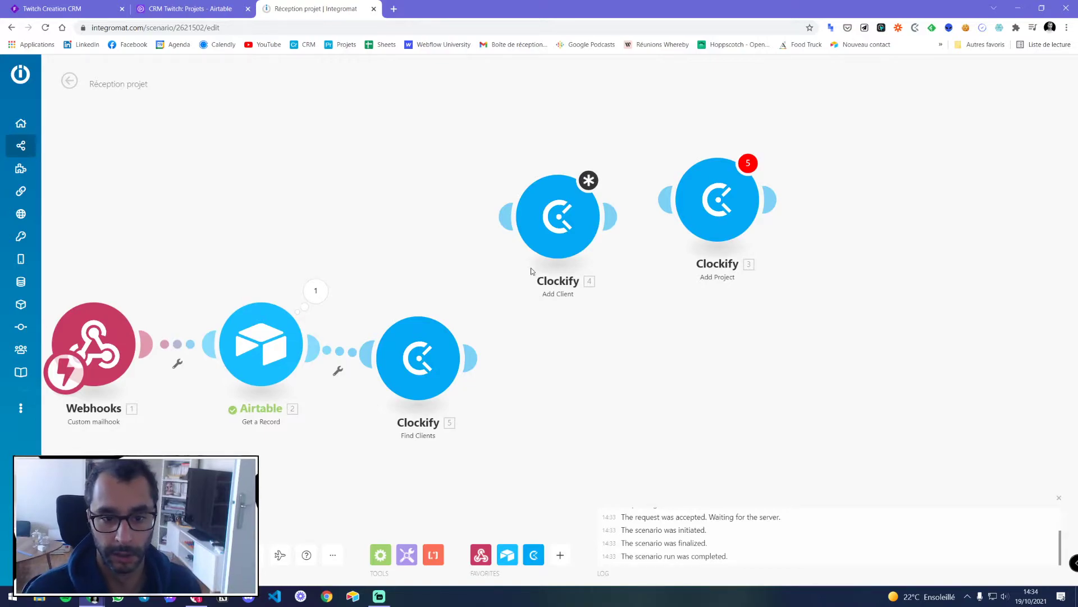
Move Add Project and Add Client aside and connect a Flow Control Router after Find Clients
drag(719, 201, 922, 209)
drag(559, 215, 754, 282)
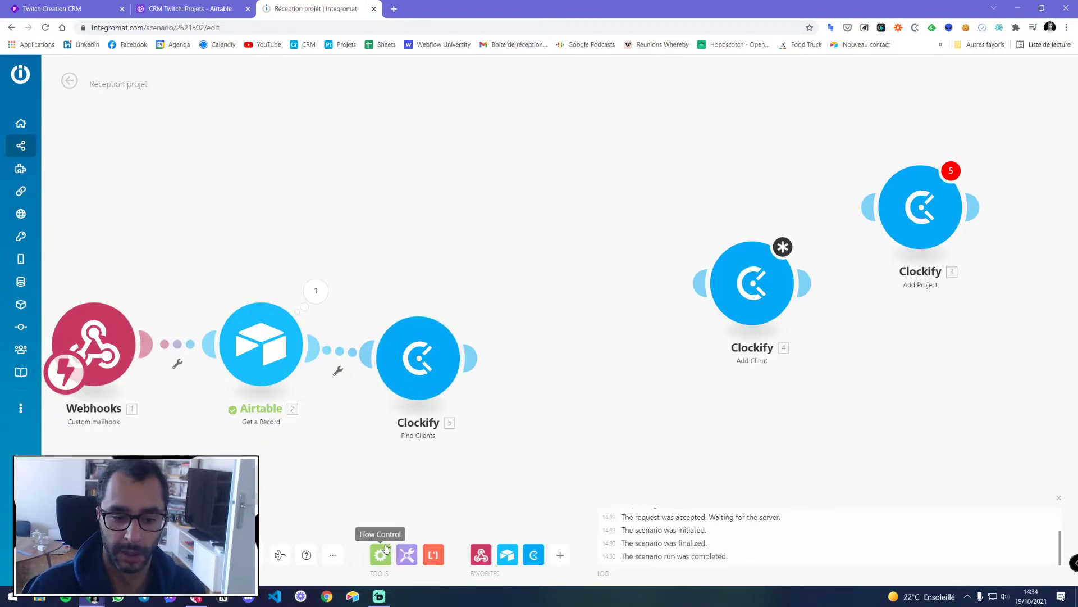
drag(419, 362, 419, 348)
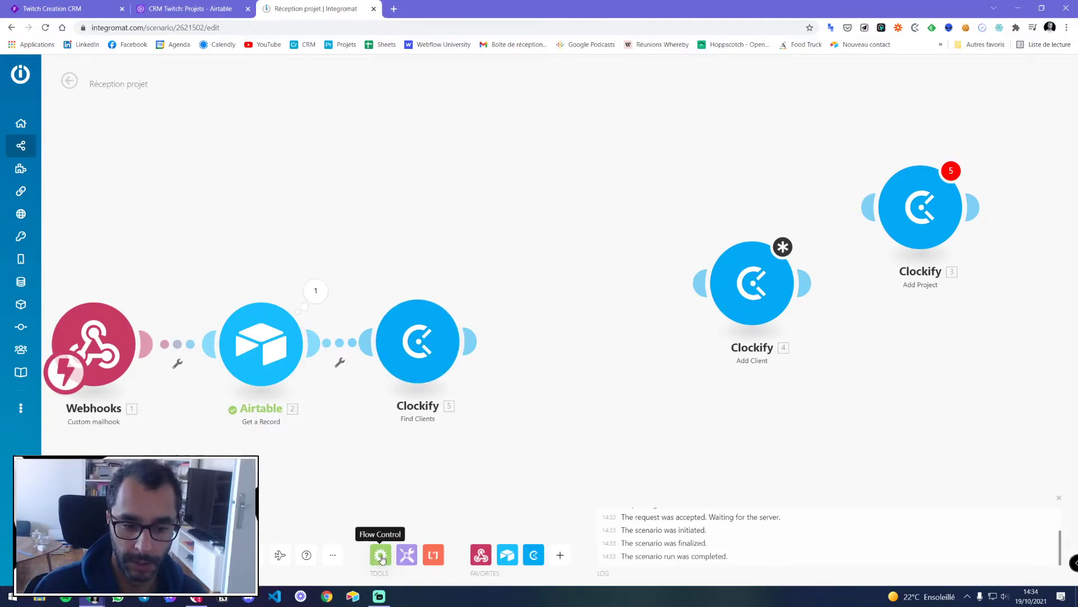
click(380, 556)
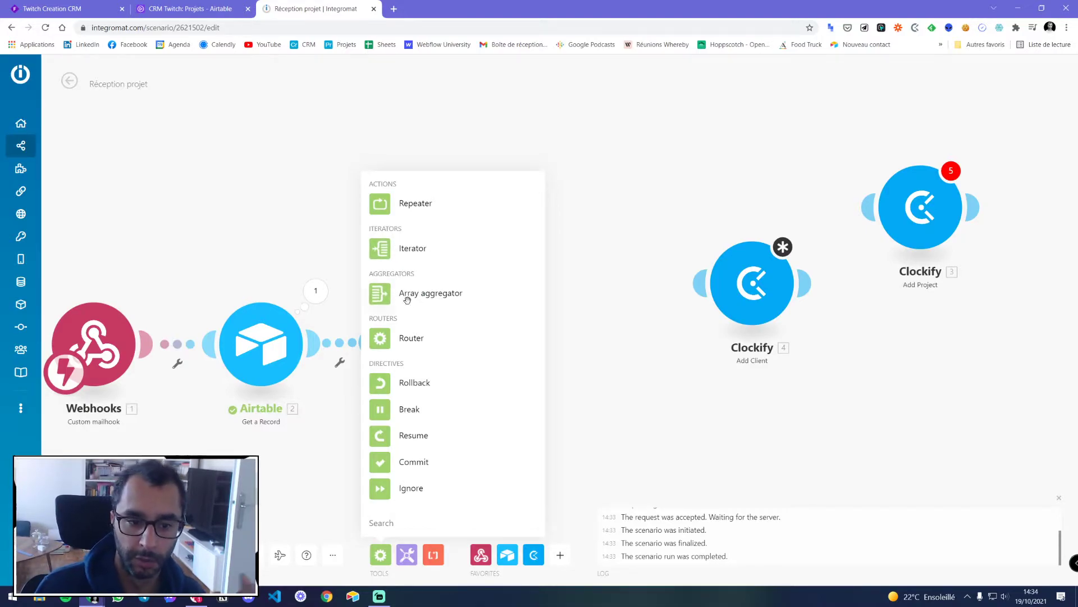
click(409, 338)
drag(429, 426, 579, 359)
drag(654, 460, 456, 400)
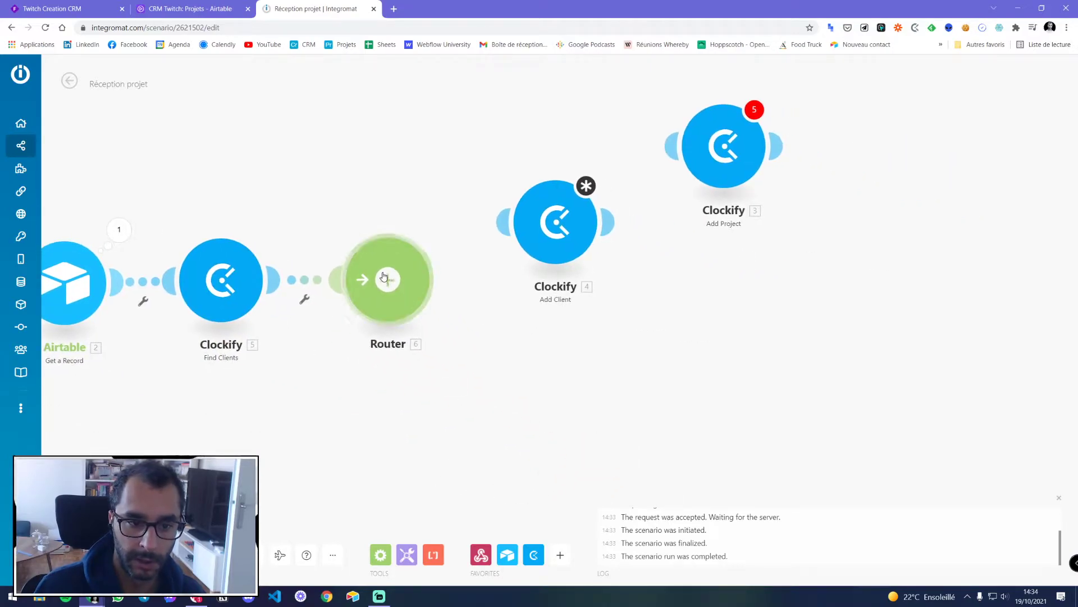
Copy the company name Ma belle Société from the Airtable step's output
right_click(224, 278)
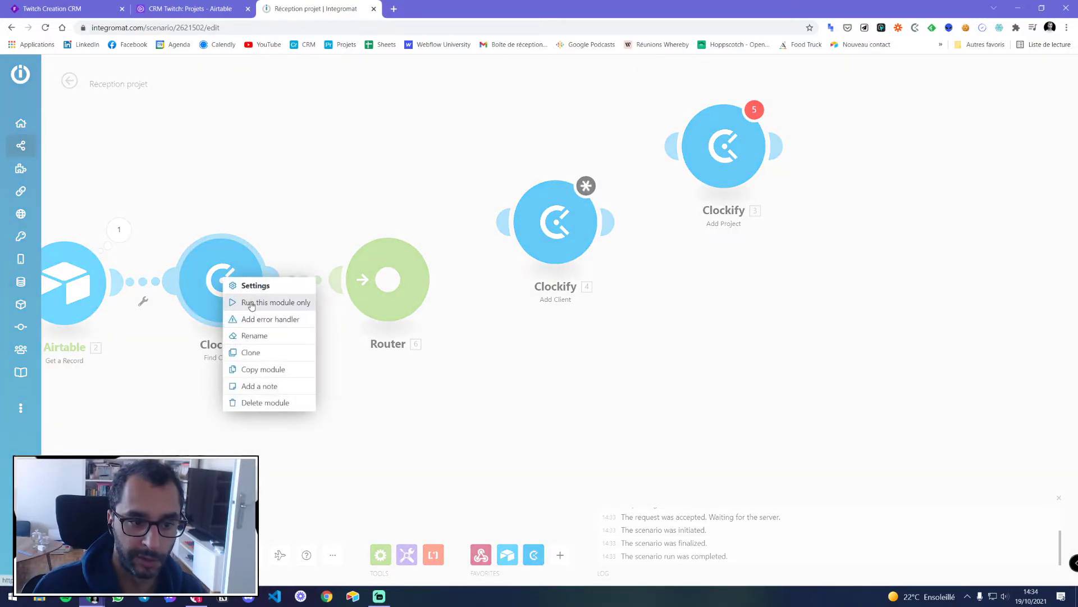
click(251, 304)
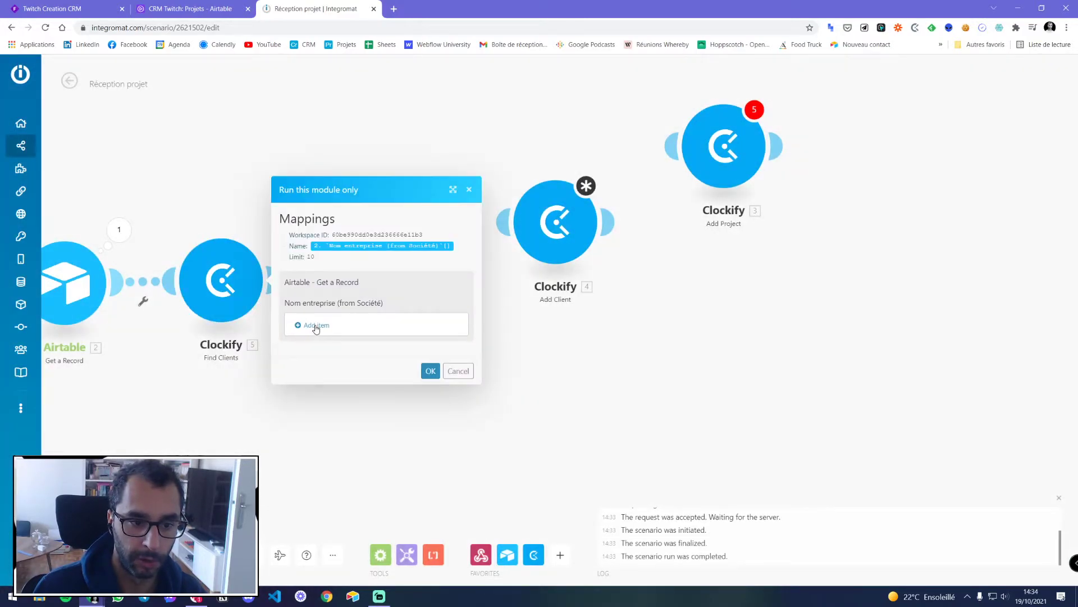
click(458, 372)
click(118, 229)
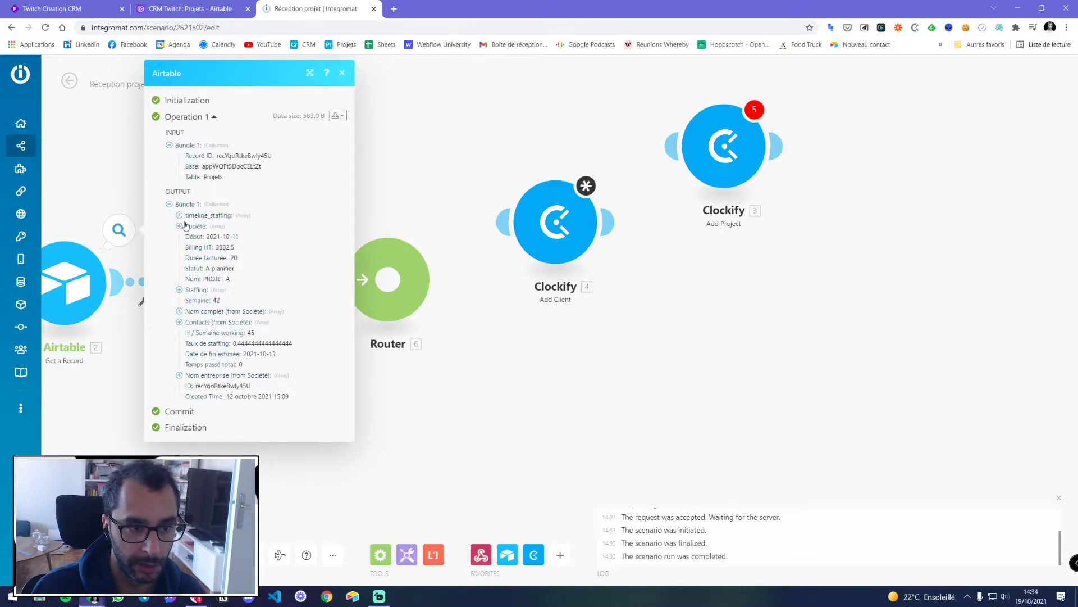
click(179, 312)
click(179, 385)
drag(223, 396, 247, 397)
right_click(254, 396)
click(275, 404)
click(342, 73)
Test Find Clients alone with Ma belle Société; it returns zero bundles
right_click(228, 306)
click(318, 329)
key(ctrl+v)
click(522, 368)
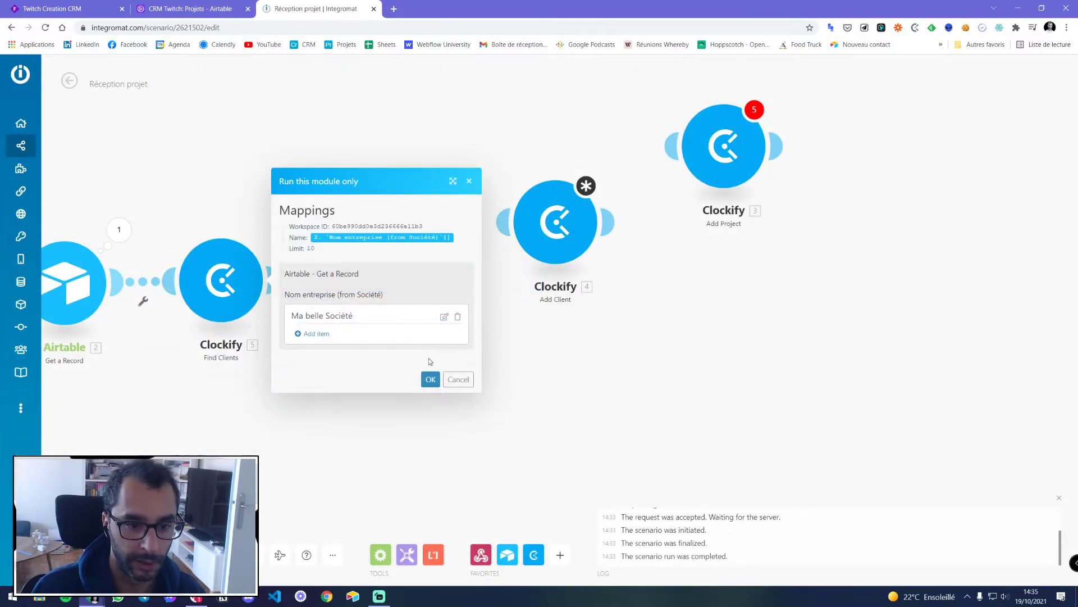
click(430, 379)
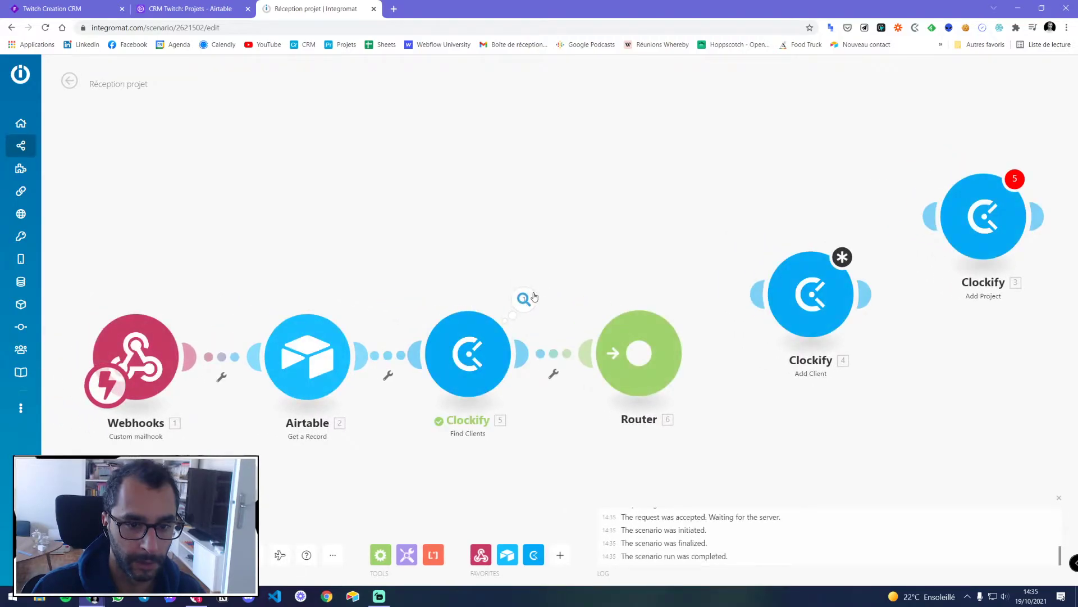
click(533, 297)
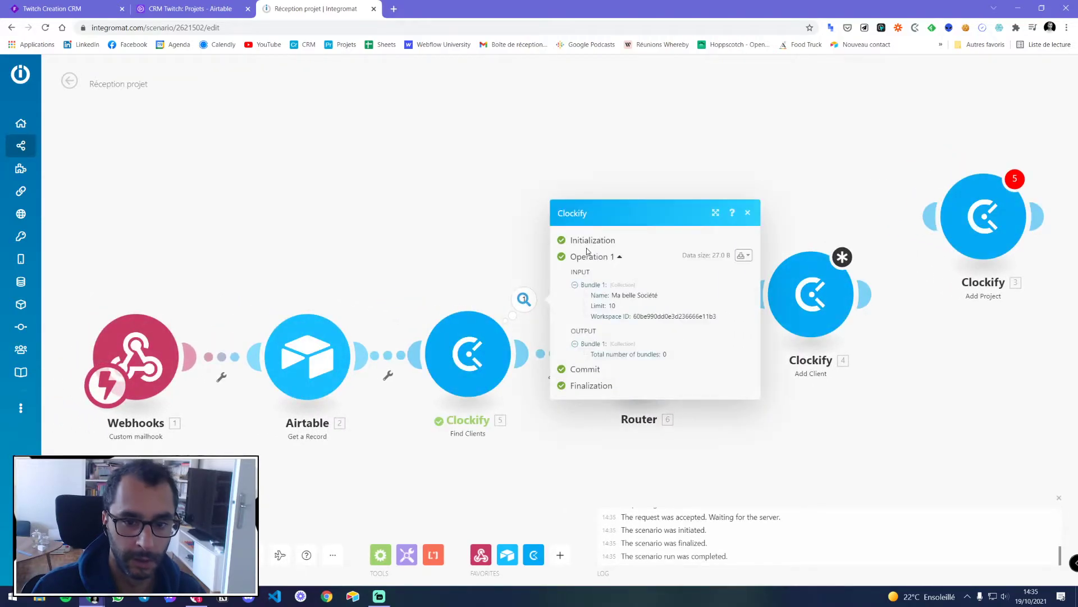
click(748, 212)
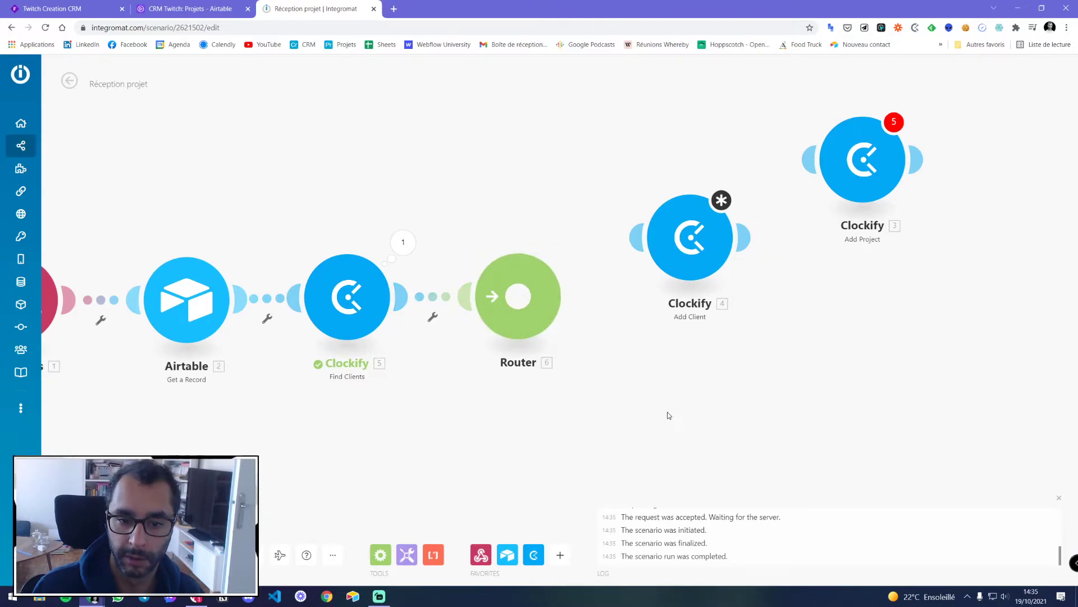
Move Add Client out of the way and add two empty branches to the router
drag(658, 412, 588, 404)
drag(635, 212, 943, 318)
click(447, 288)
scroll(899, 208, down, 3)
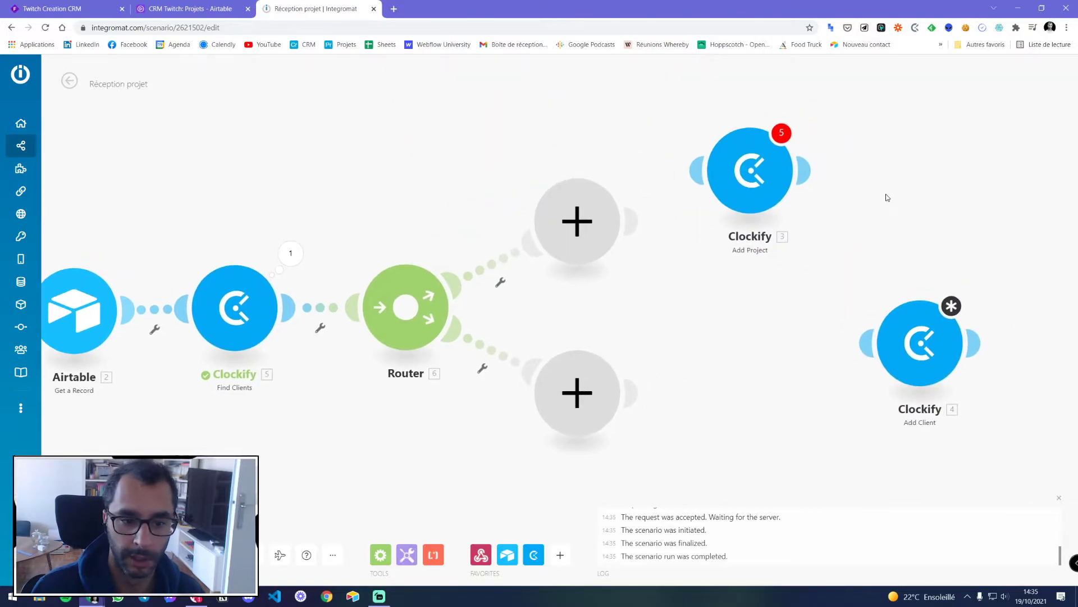
drag(902, 217, 748, 233)
Label the upper route 'SI CLIENT EXISTE PAS' and the lower route 'SI CLIENT EXISTE'
click(419, 279)
click(476, 186)
text(SI CLIENT EXISTE PAS)
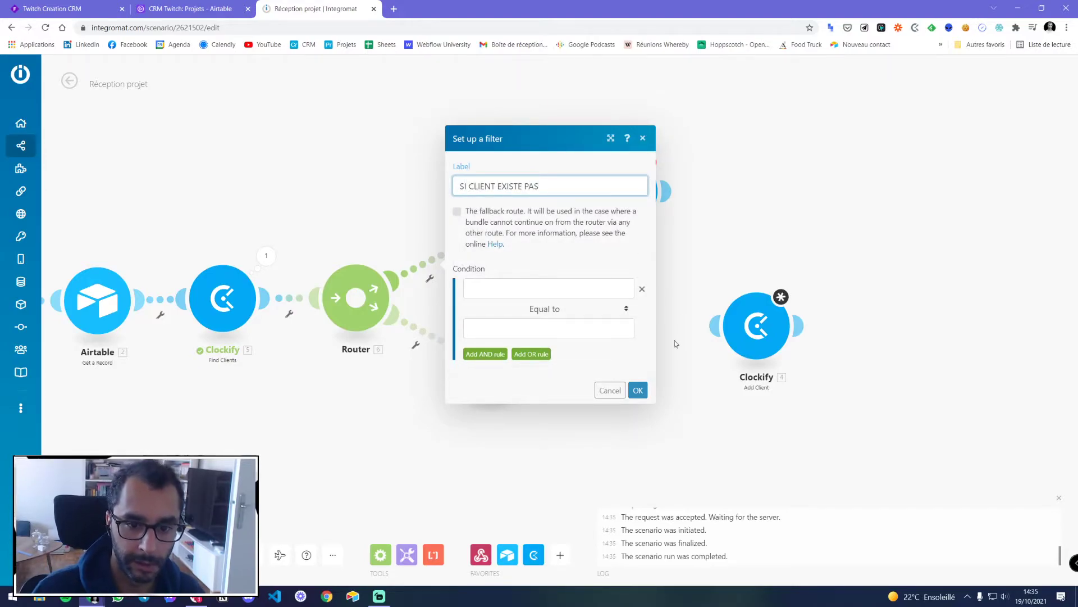
click(638, 389)
click(416, 344)
click(442, 320)
click(505, 251)
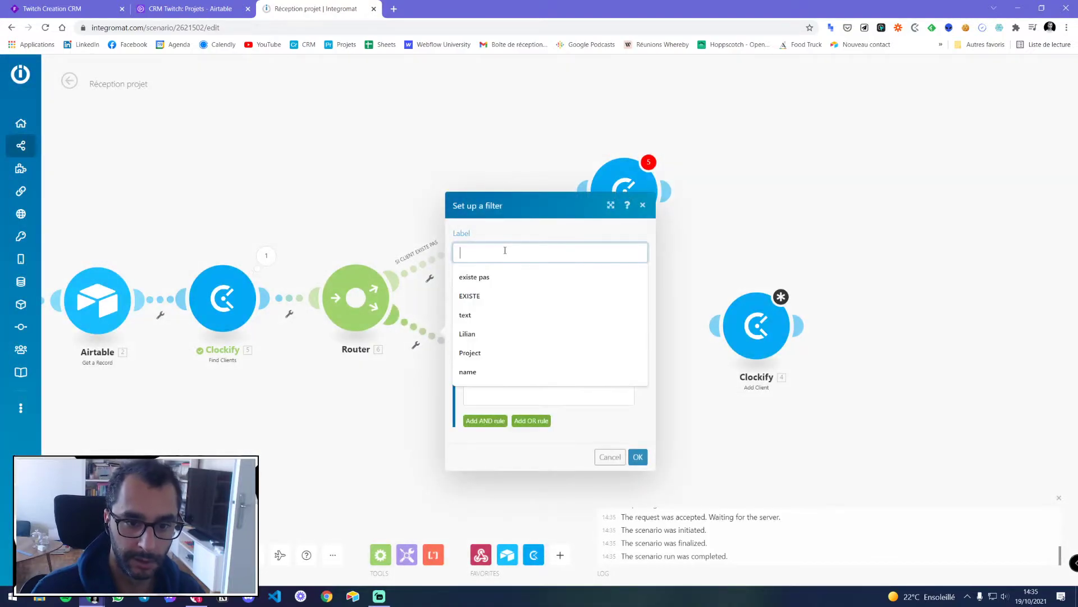
text(SI CLIENT EXISTE)
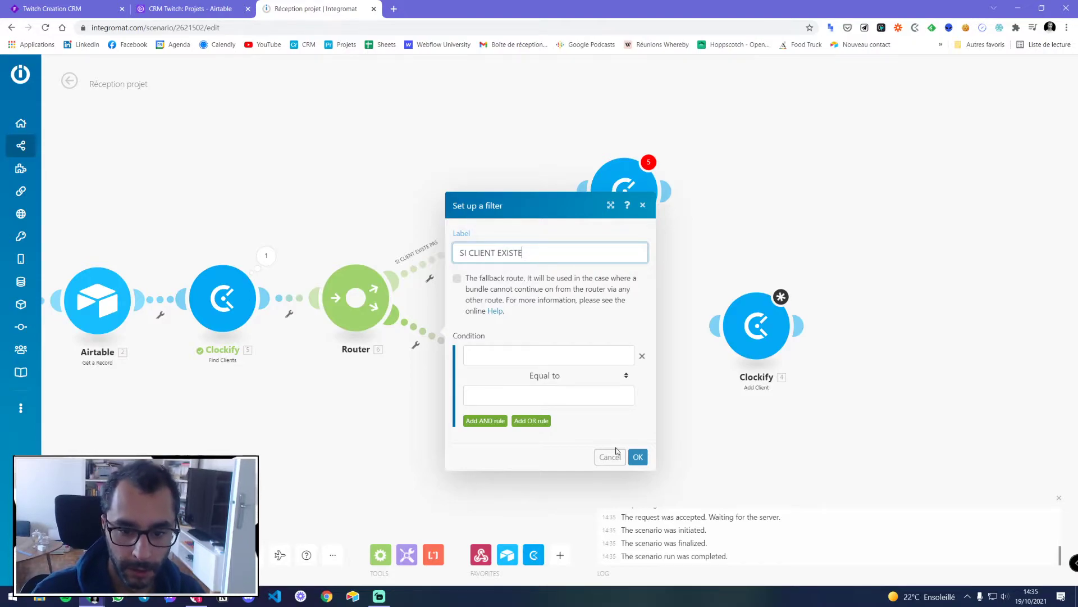
key(Return)
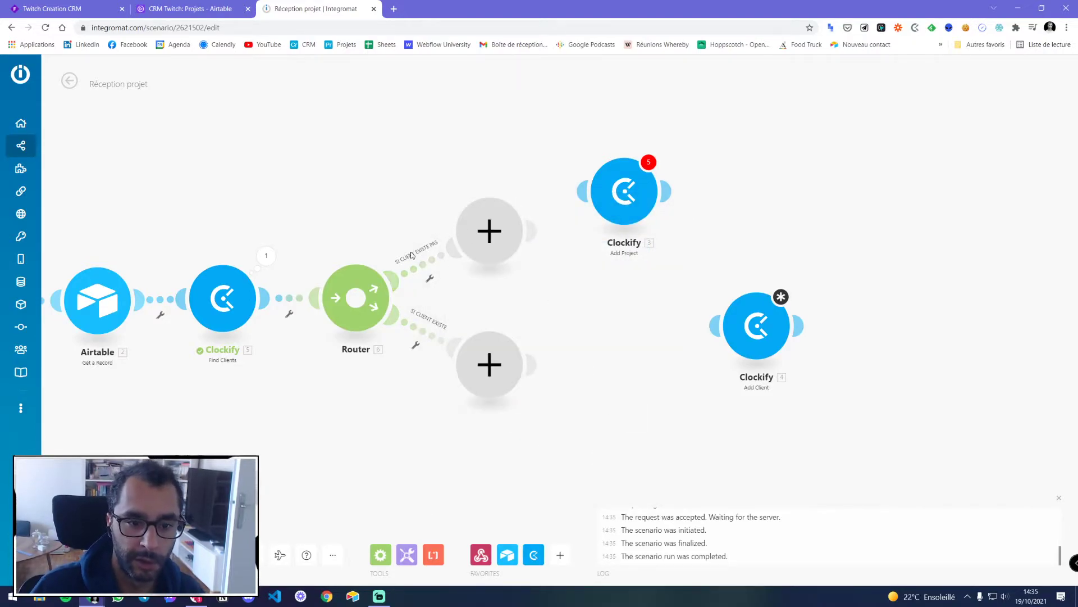
Review the Find Clients bundle count and the lower route's filter settings
click(266, 255)
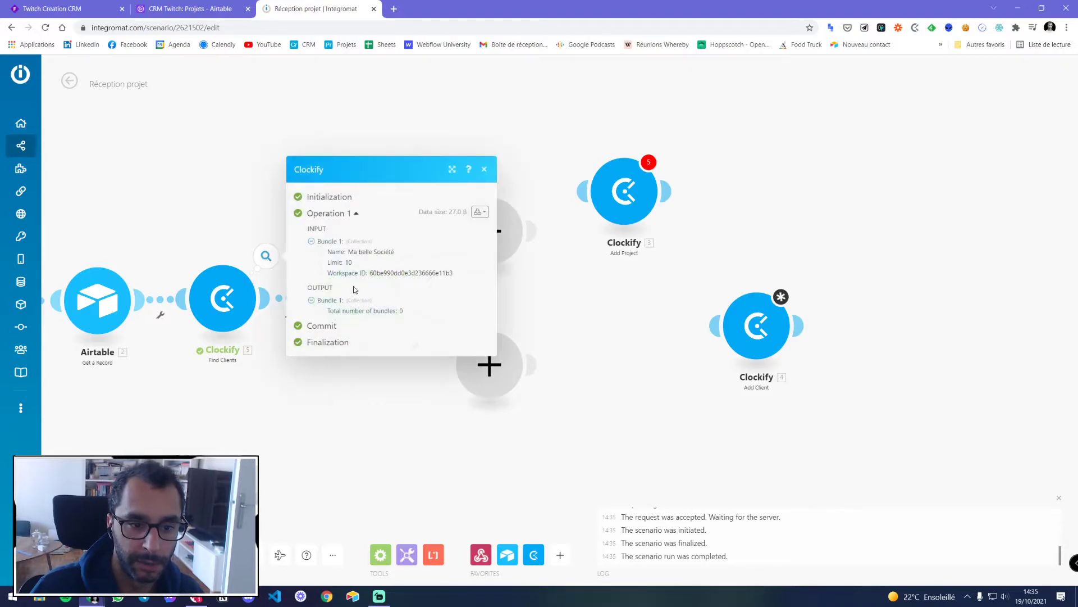
drag(349, 312, 406, 313)
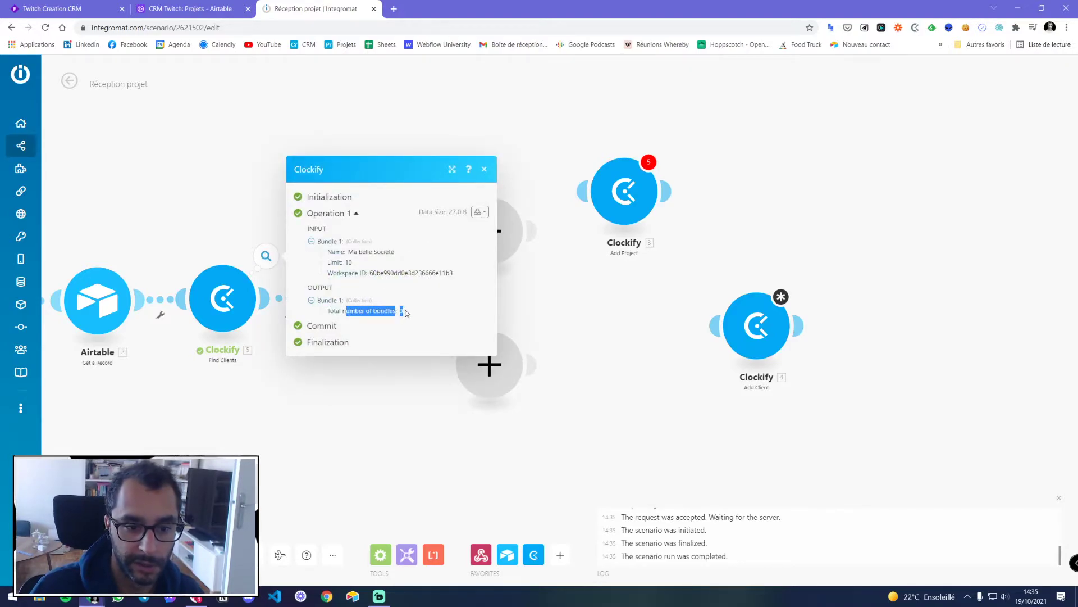
click(484, 171)
click(440, 339)
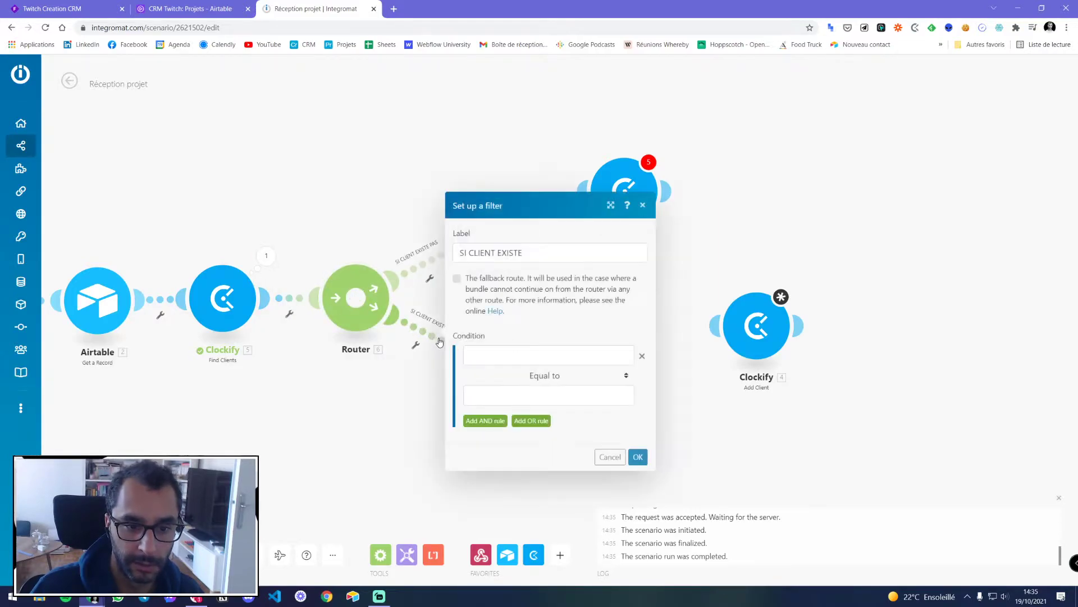
click(610, 457)
click(266, 255)
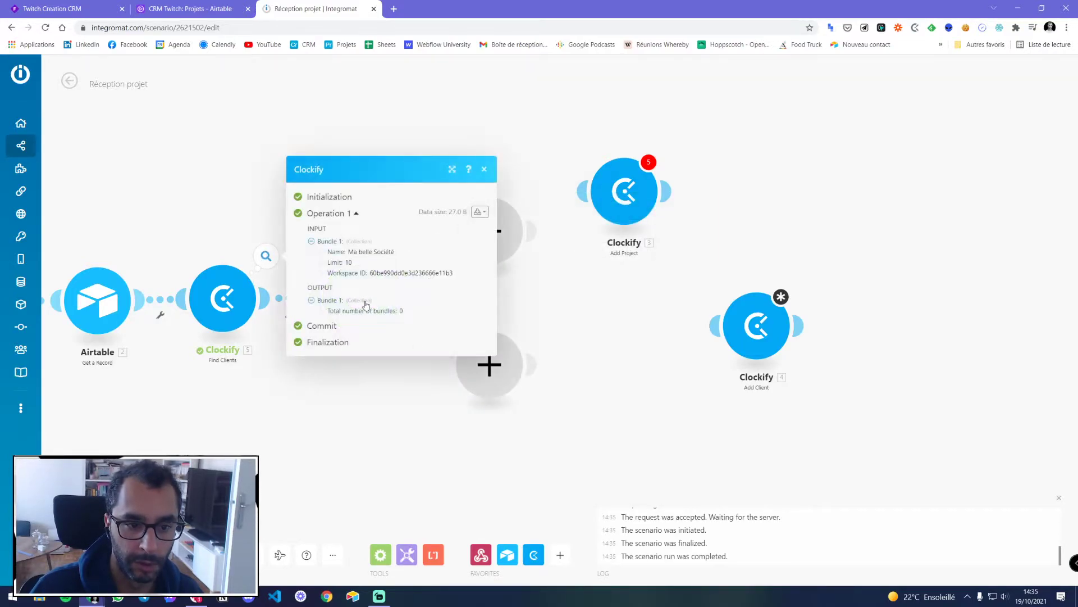
click(484, 169)
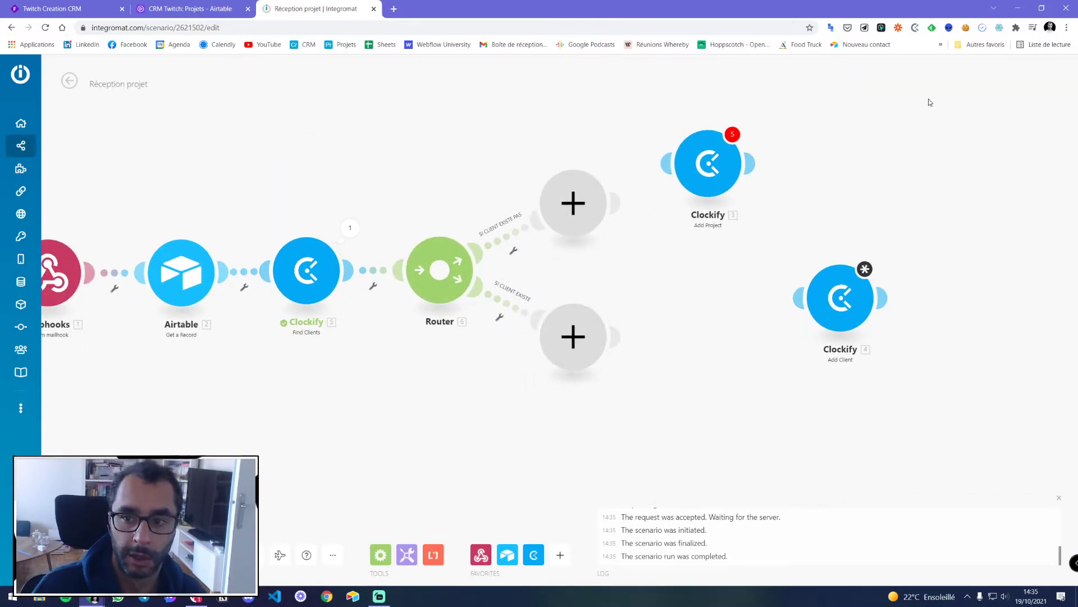
Run Find Clients alone with the test company name ECOLOBAT
right_click(311, 277)
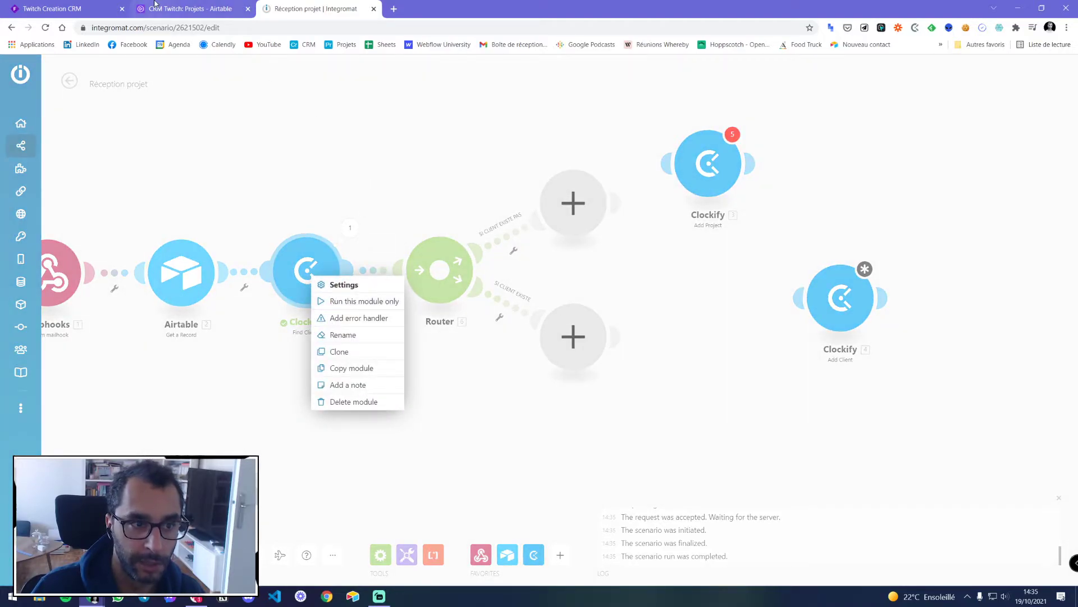
click(180, 7)
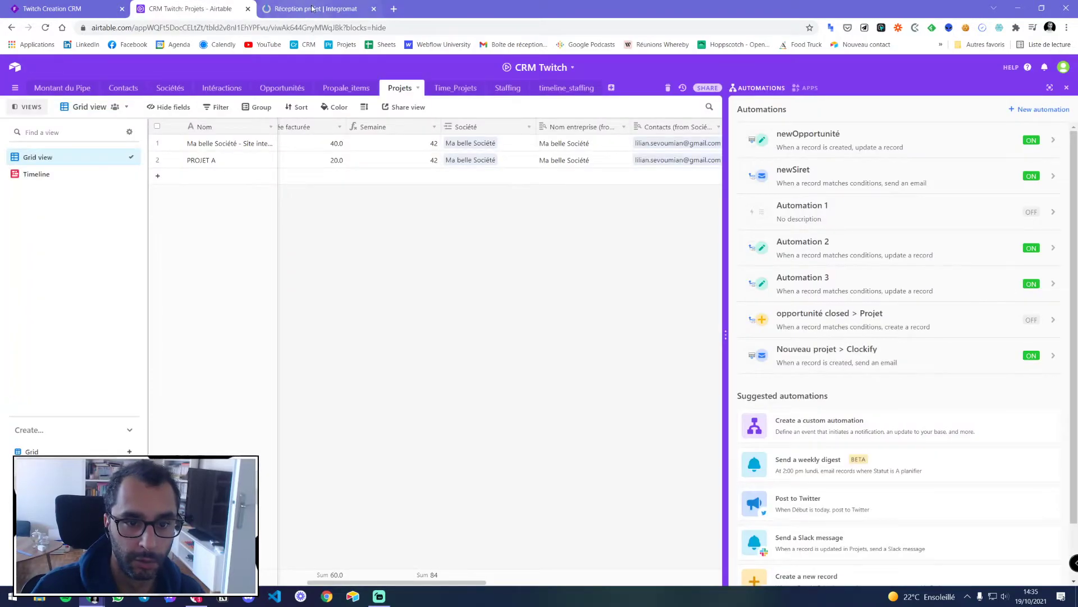
click(313, 8)
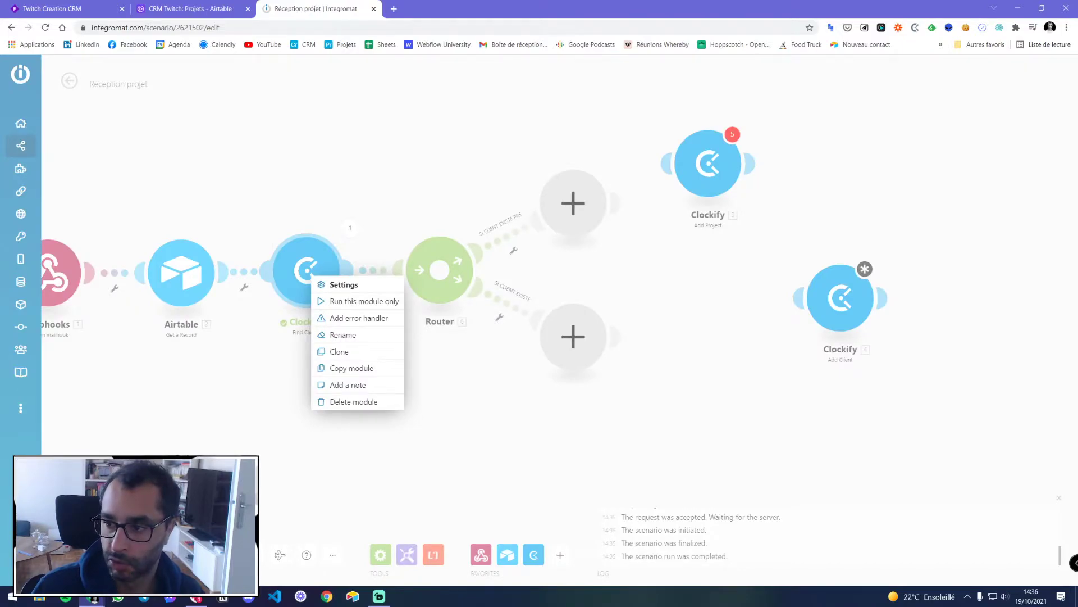
click(385, 218)
right_click(316, 275)
click(352, 302)
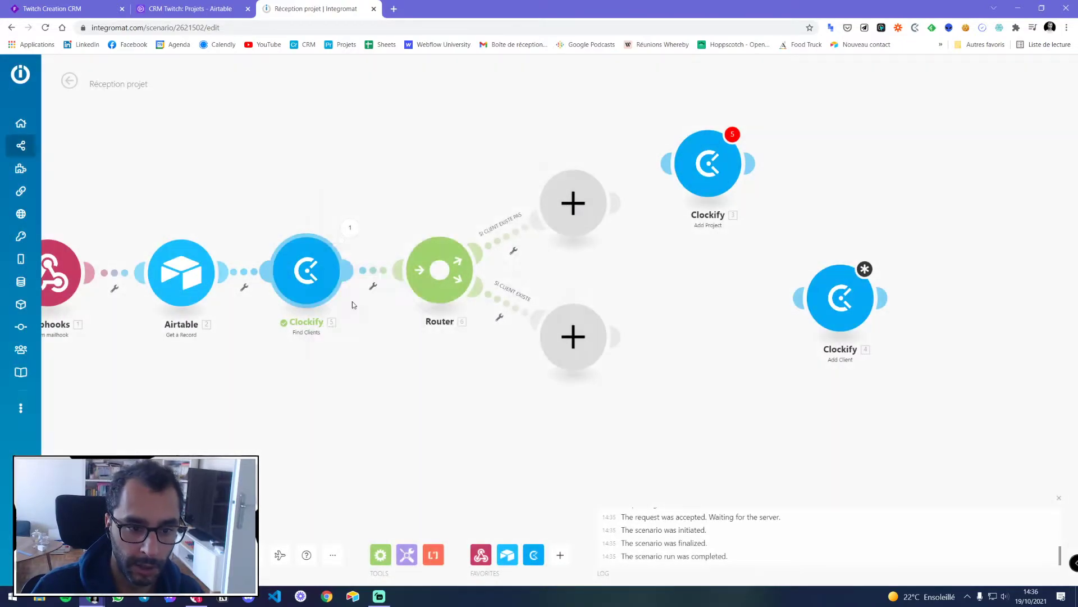
click(391, 315)
text(ECOLOBAT)
key(Return)
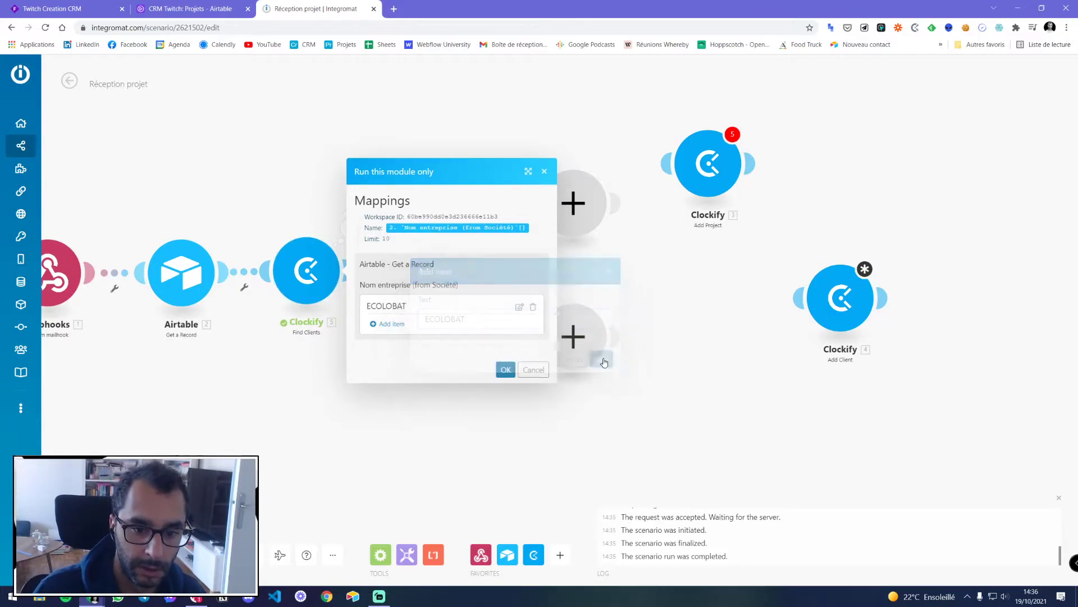
click(506, 370)
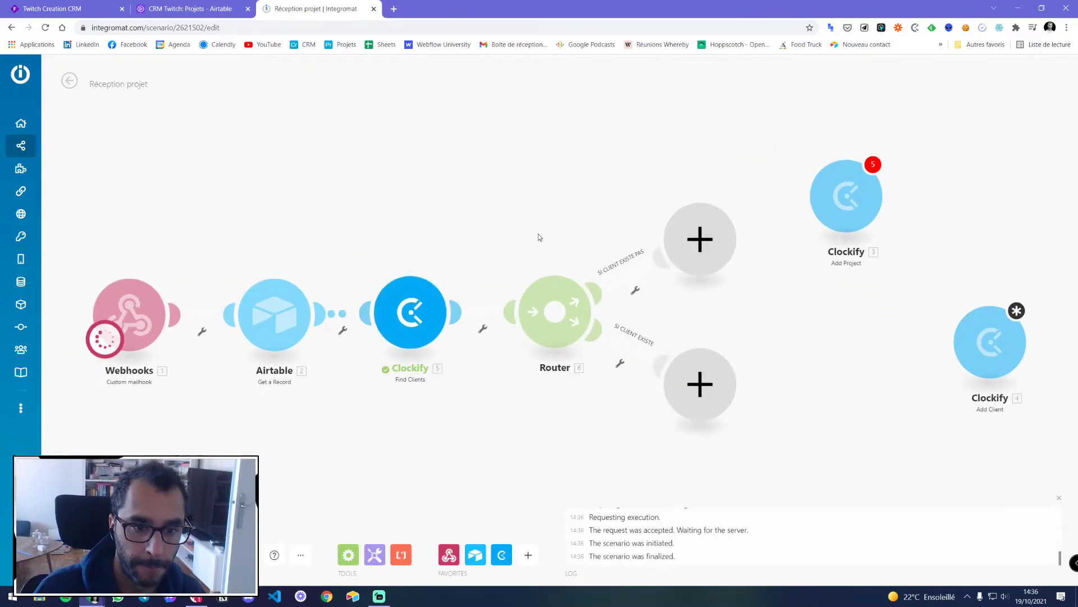
Check the results: one matching client, Ecolobat, with its Client ID
click(457, 265)
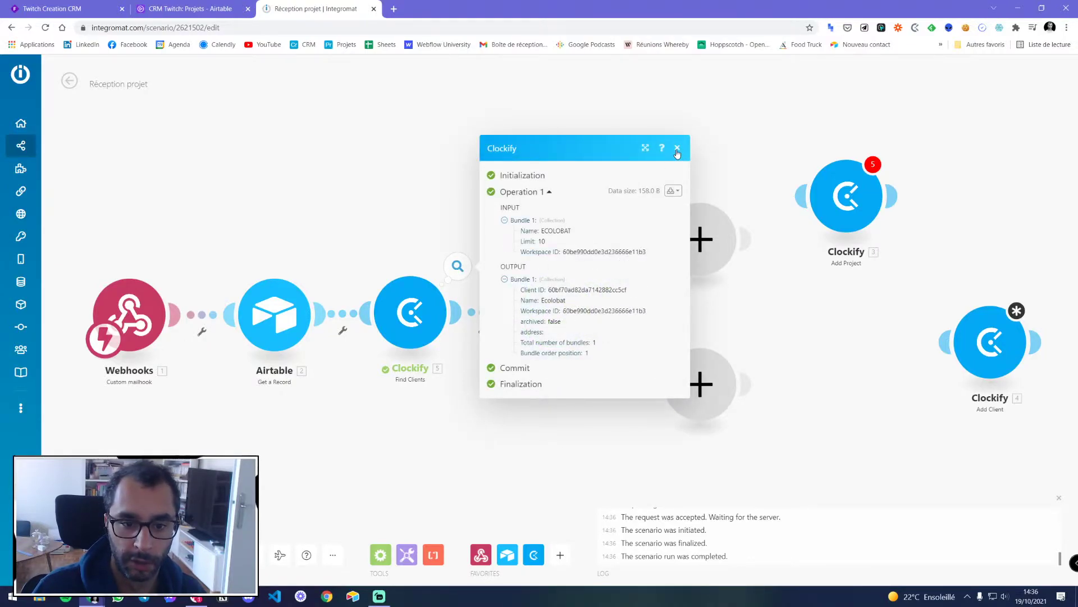
drag(528, 289, 539, 291)
click(526, 290)
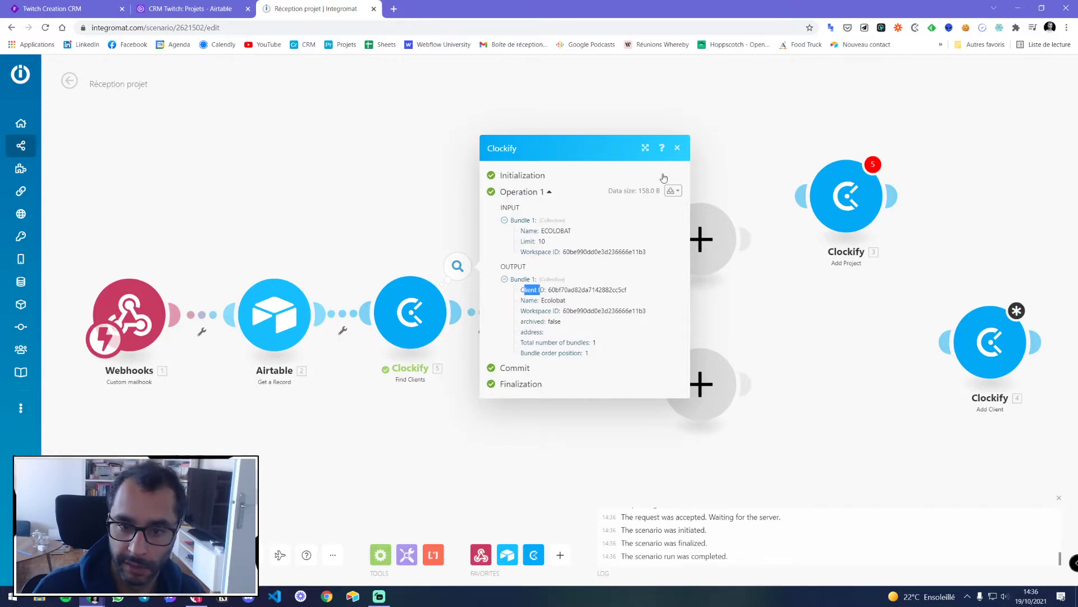
click(677, 150)
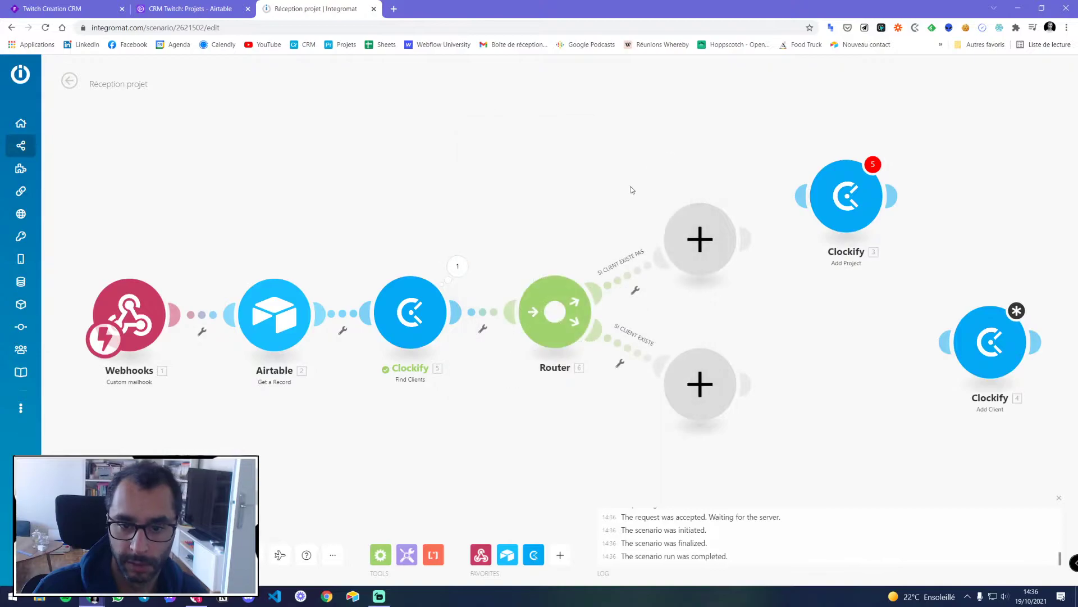
Filter the SI CLIENT EXISTE PAS route so it passes only when Find Clients' Client ID does not exist
click(620, 279)
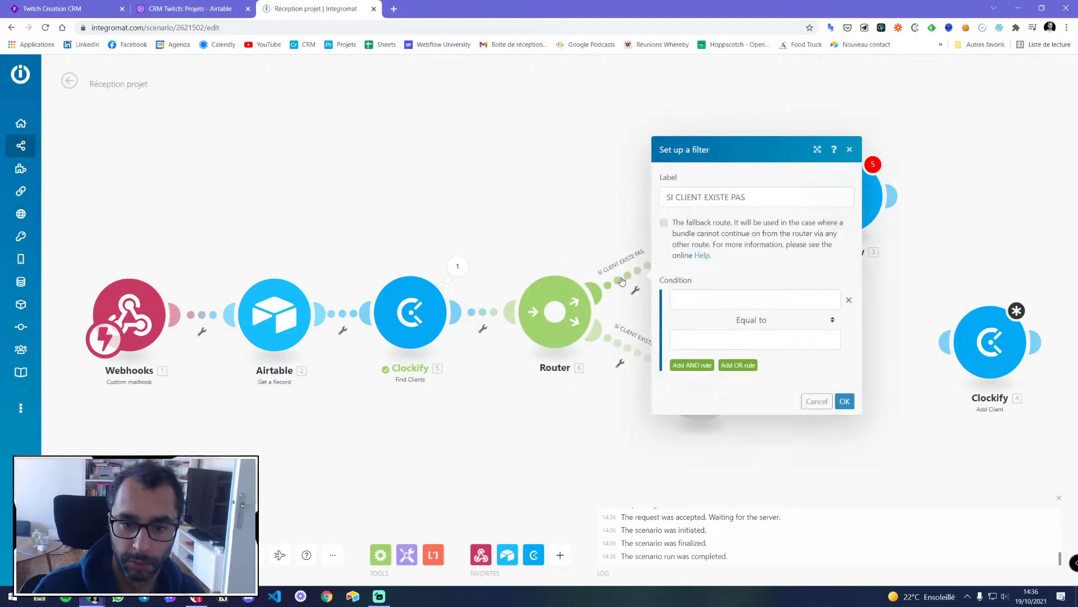
click(688, 294)
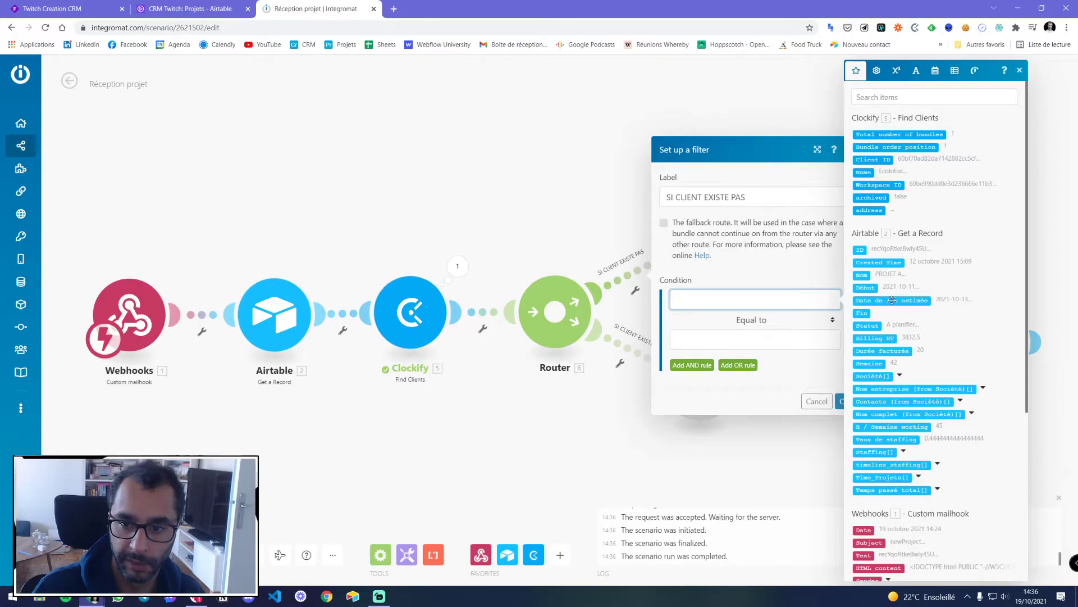
scroll(887, 314, down, 5)
scroll(887, 365, up, 4)
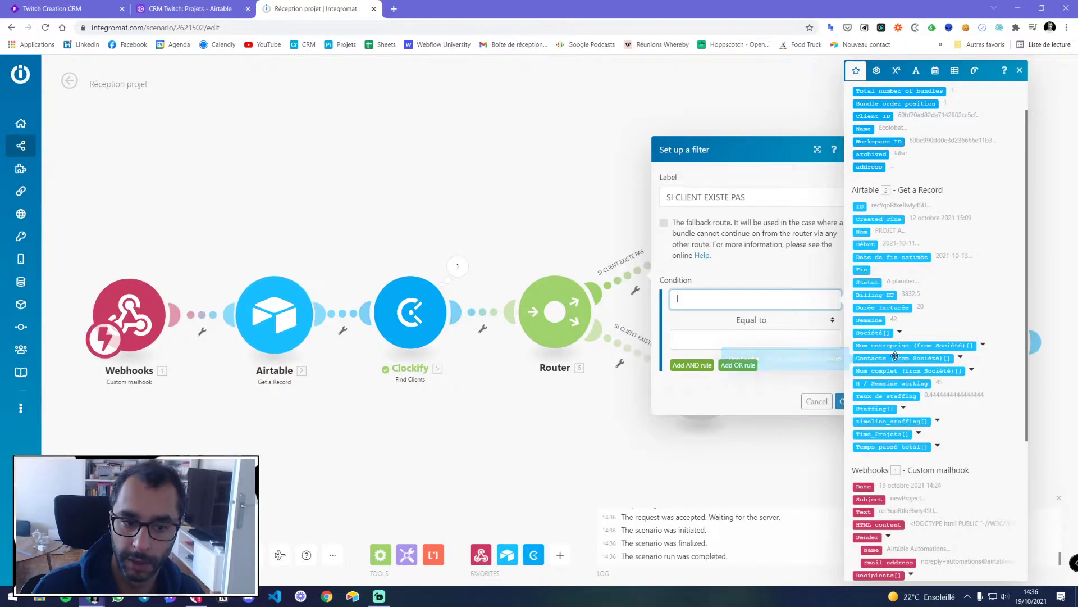
scroll(899, 196, up, 2)
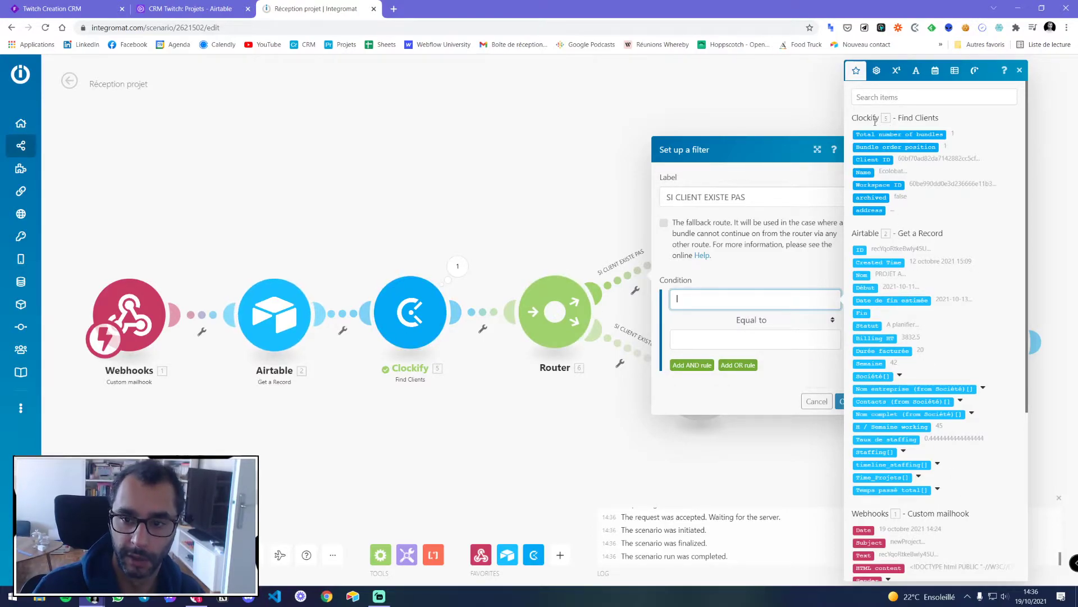
click(874, 159)
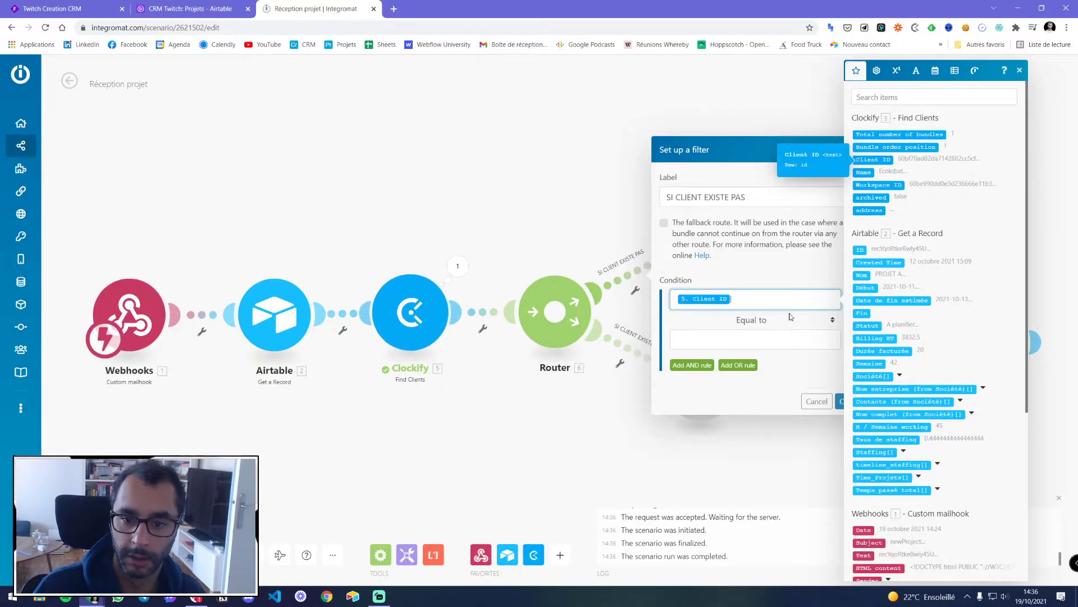
click(760, 320)
click(760, 321)
click(760, 322)
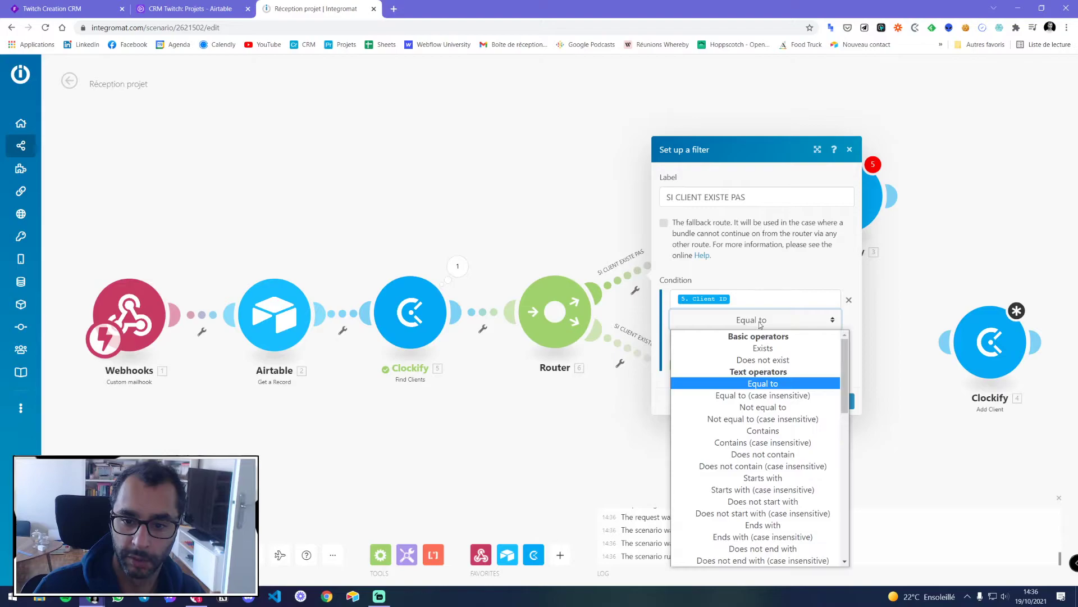
click(763, 361)
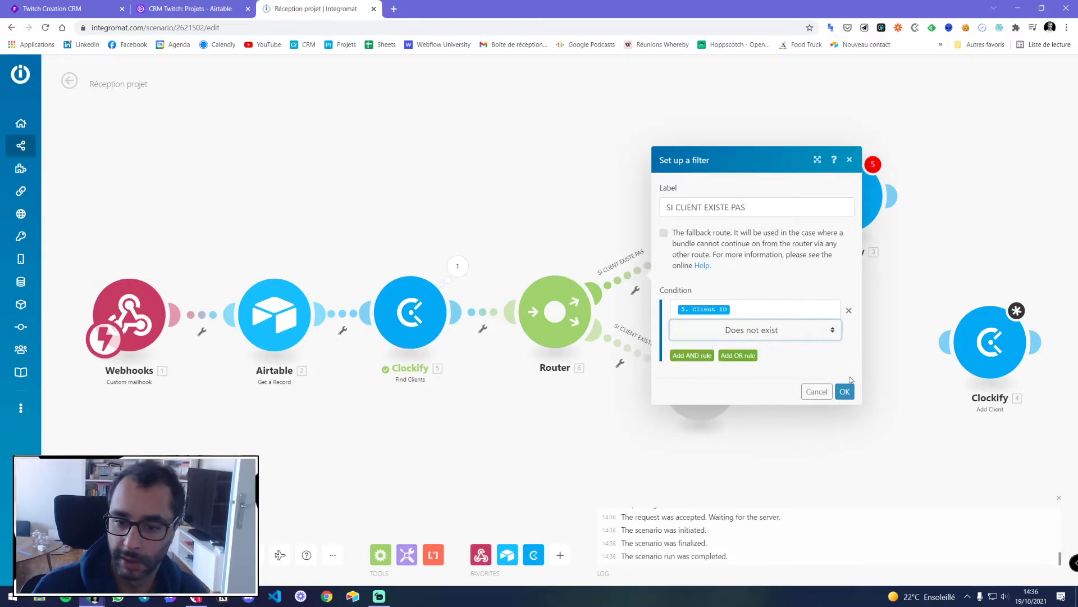
click(846, 392)
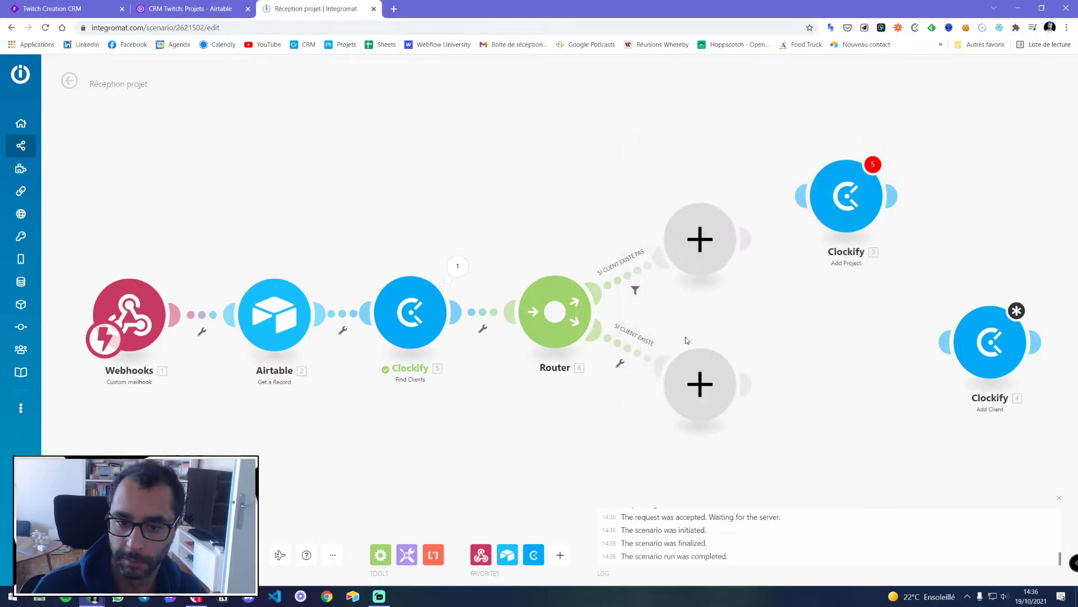
Filter the SI CLIENT EXISTE route so it passes only when Client ID exists
click(636, 355)
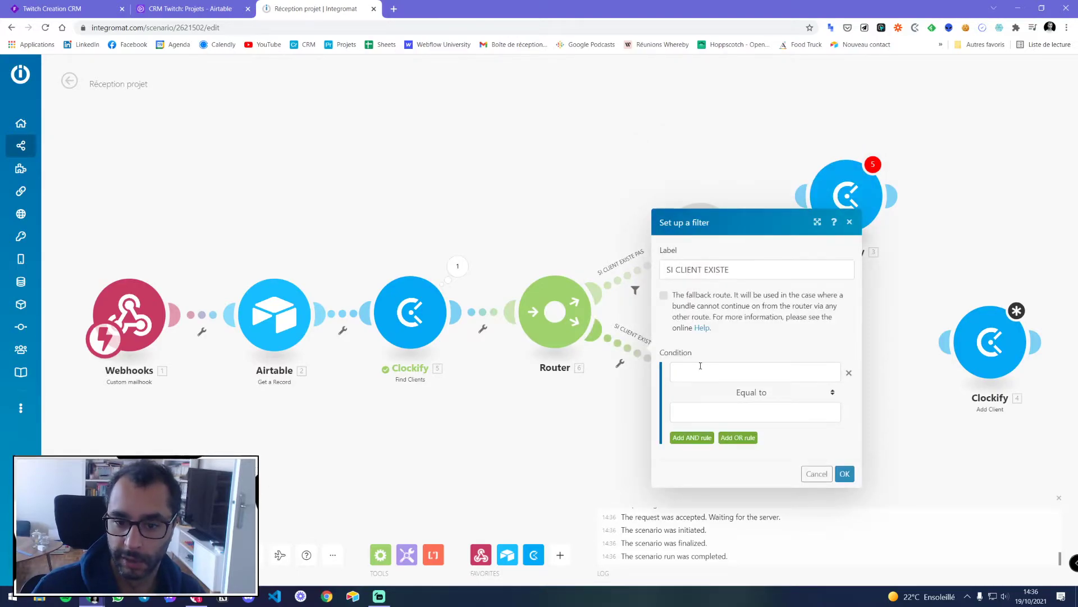
click(700, 367)
click(884, 158)
click(753, 392)
scroll(761, 257, down, 1)
scroll(761, 258, up, 2)
click(769, 162)
click(844, 465)
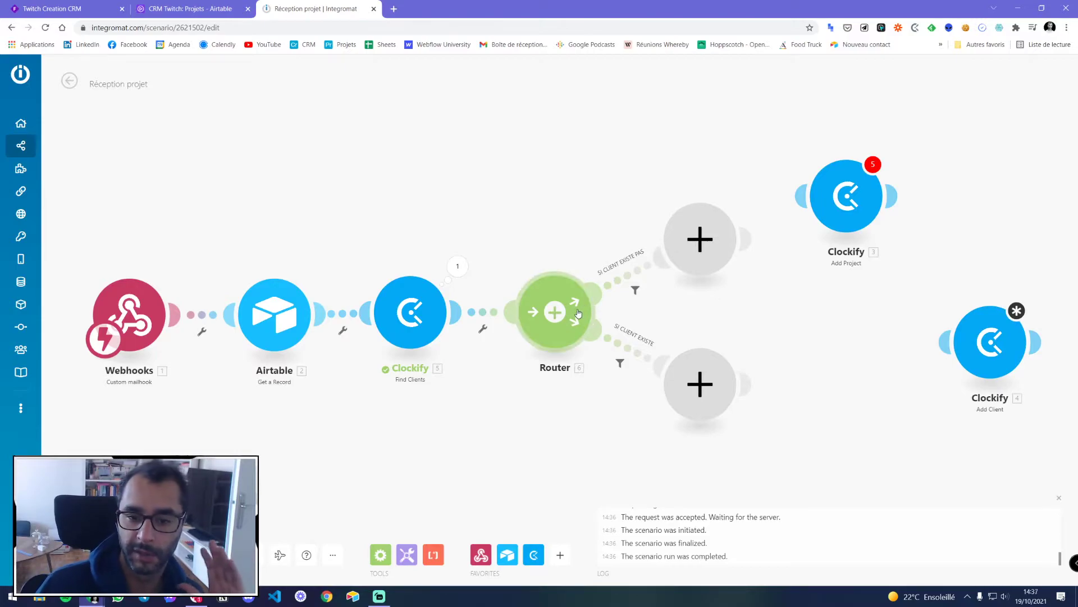
Drag the loose Add Project and Add Client modules into tidier positions on the canvas
drag(791, 336, 687, 343)
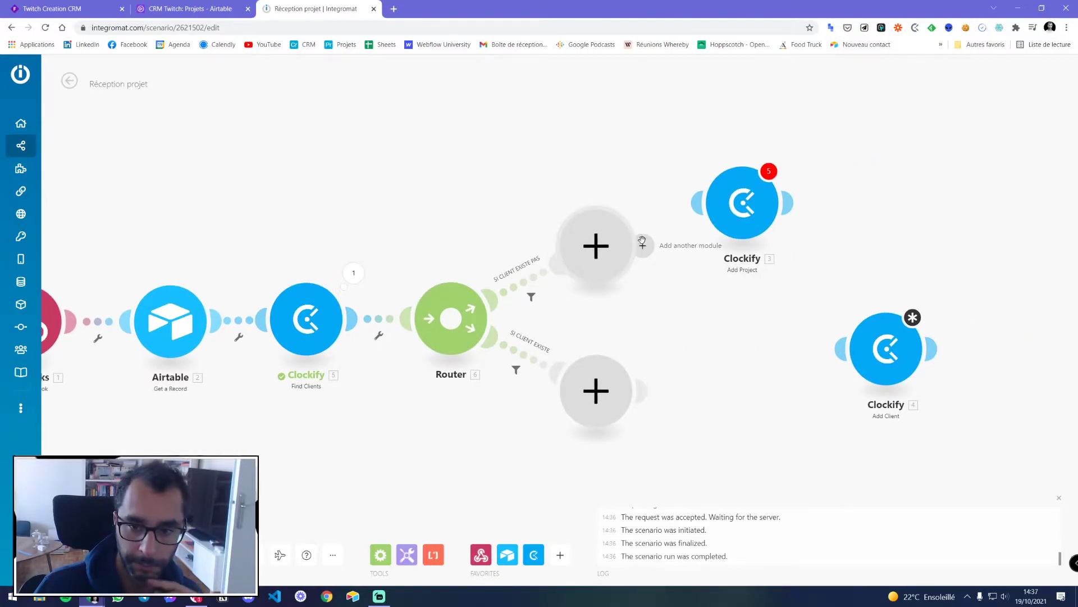
drag(731, 204, 798, 194)
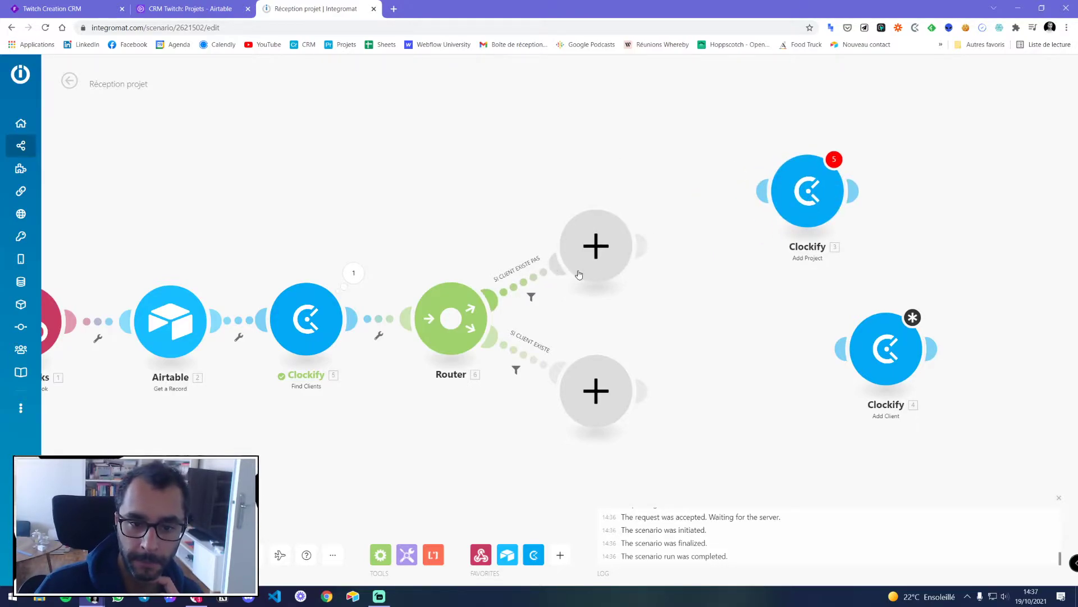
drag(807, 193, 920, 182)
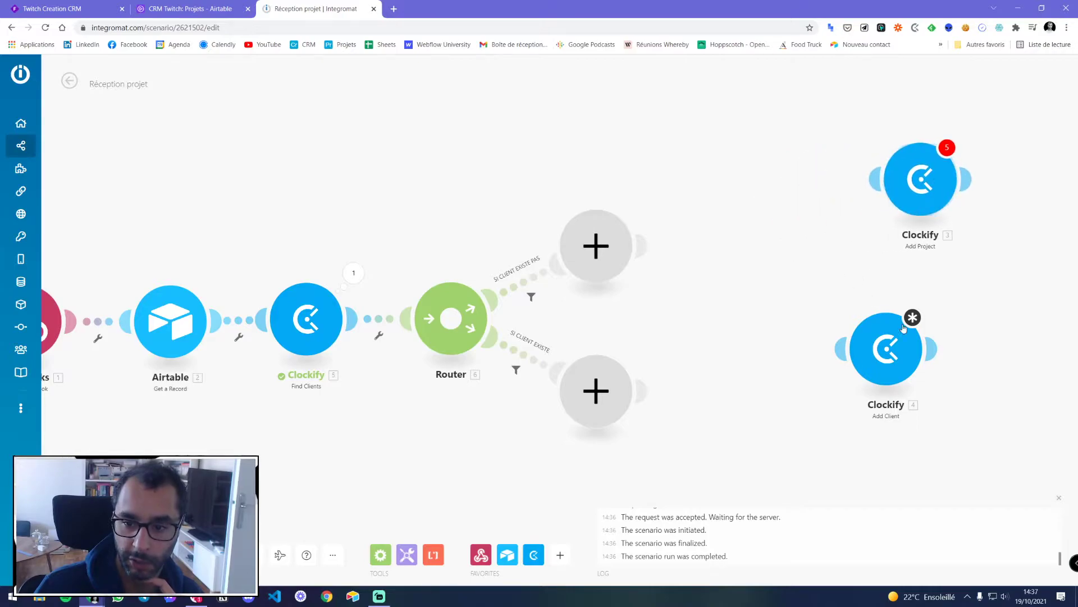
drag(890, 361, 872, 310)
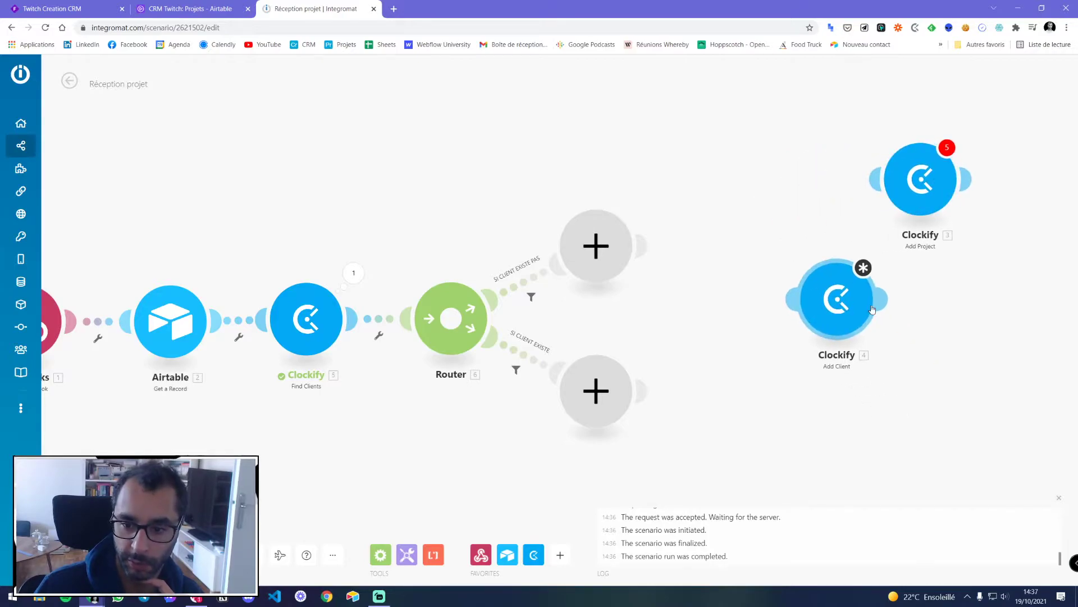
Delete the loose Add Client module and add a Clockify Add Client on the SI CLIENT EXISTE PAS route
right_click(841, 307)
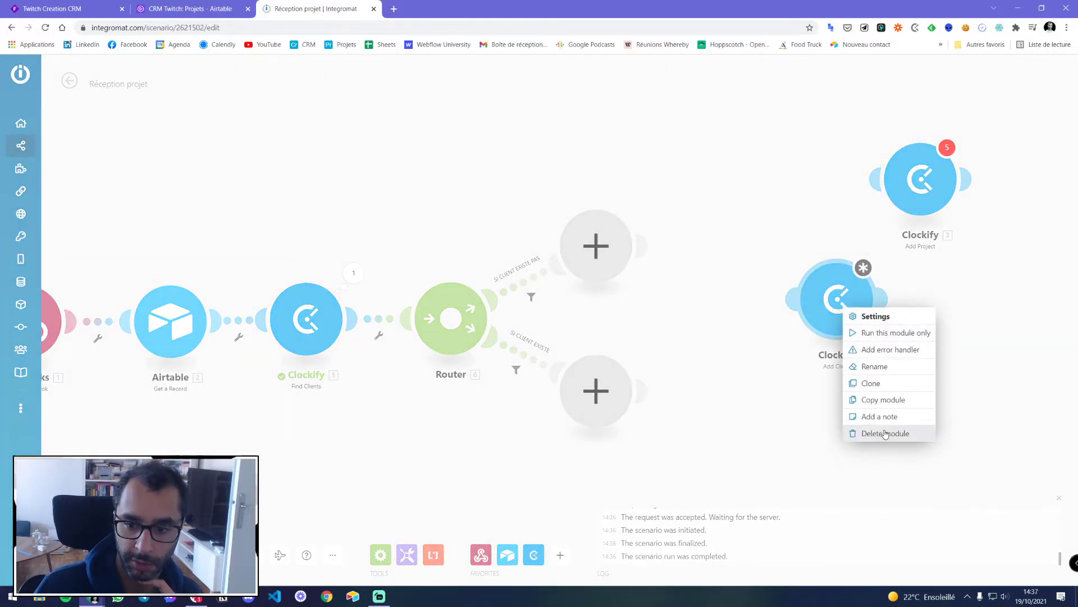
click(885, 433)
click(595, 246)
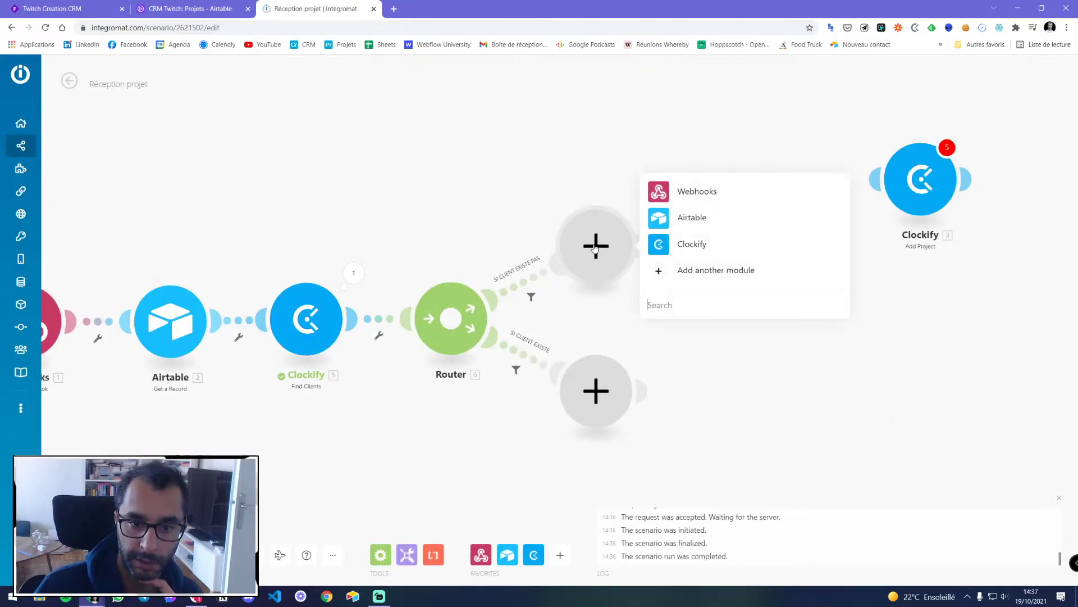
click(692, 244)
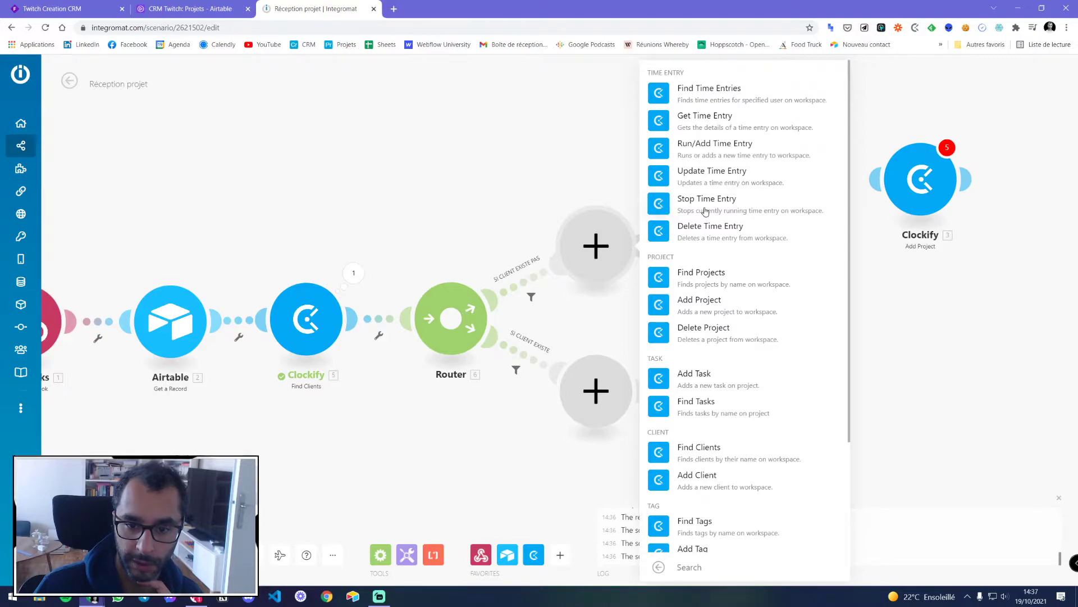
scroll(705, 212, down, 3)
click(698, 336)
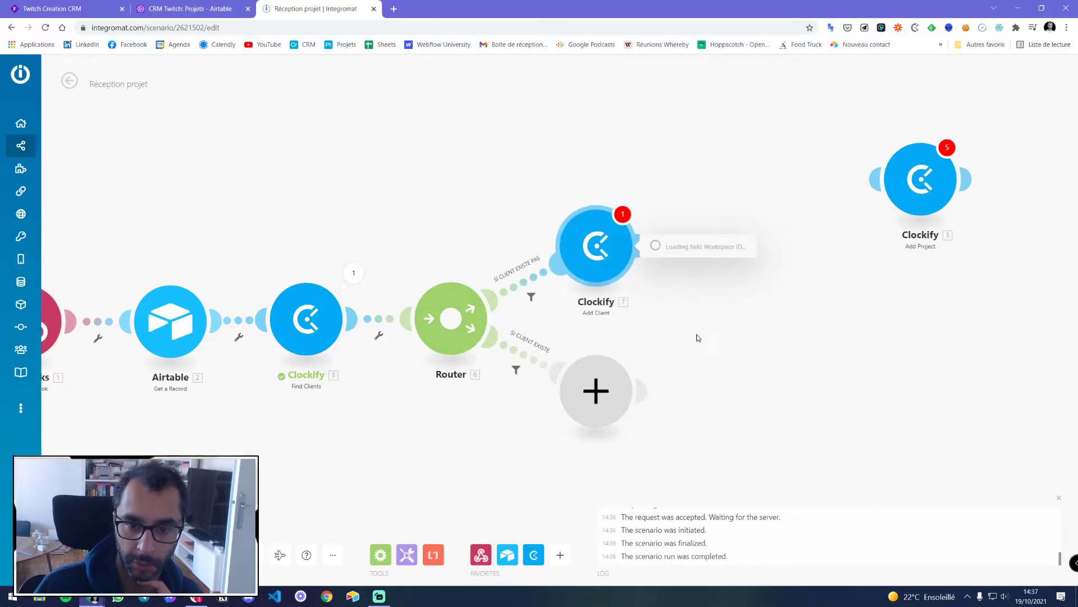
Select the workspace and map Nom entreprise (from Société) into the client Name
click(687, 265)
click(686, 284)
click(681, 308)
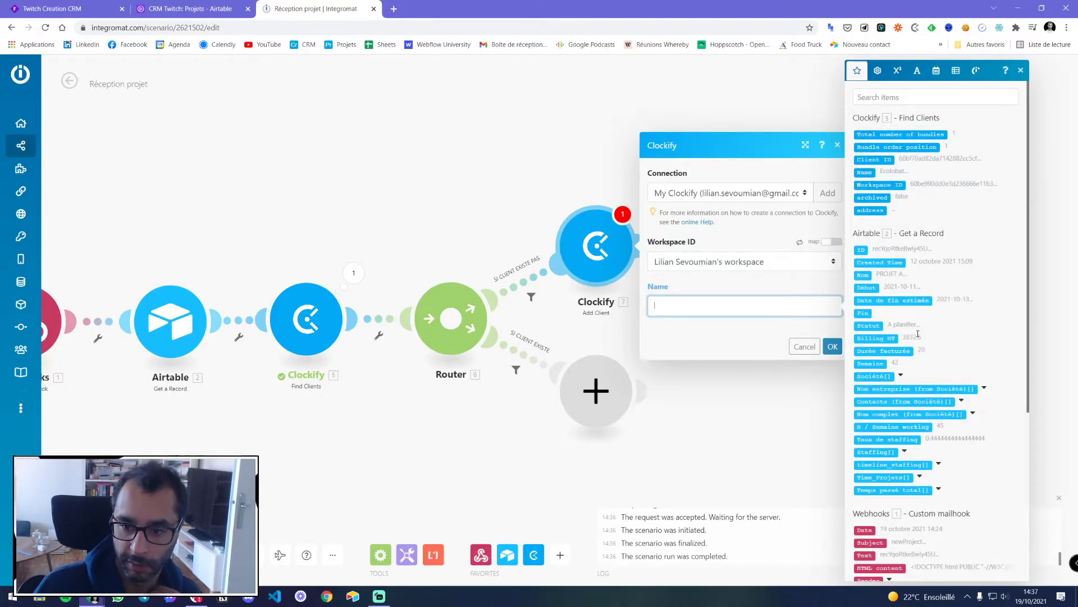
click(974, 414)
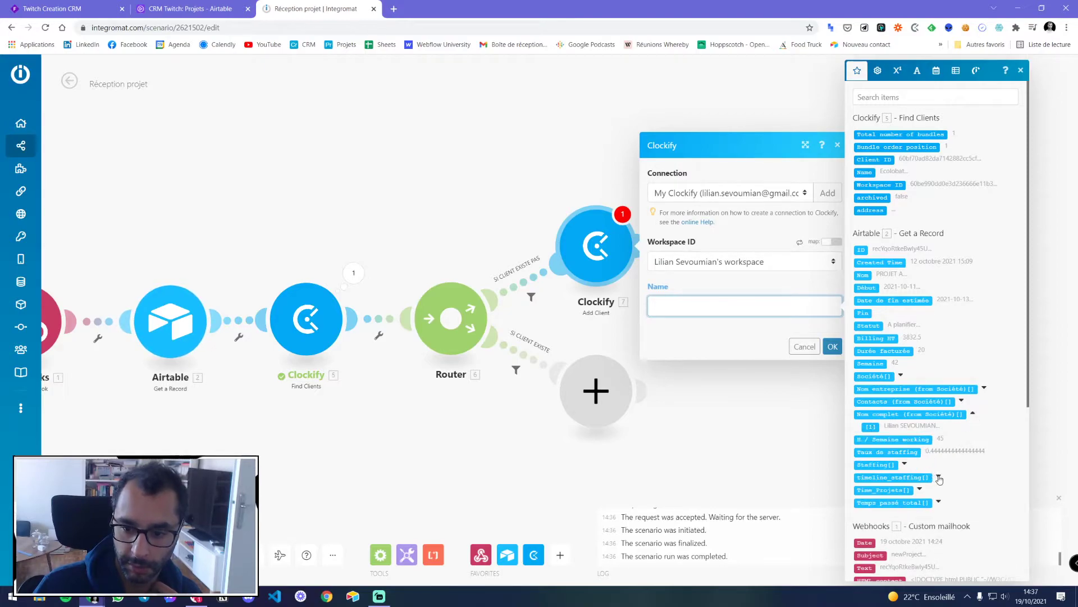
click(984, 388)
click(872, 401)
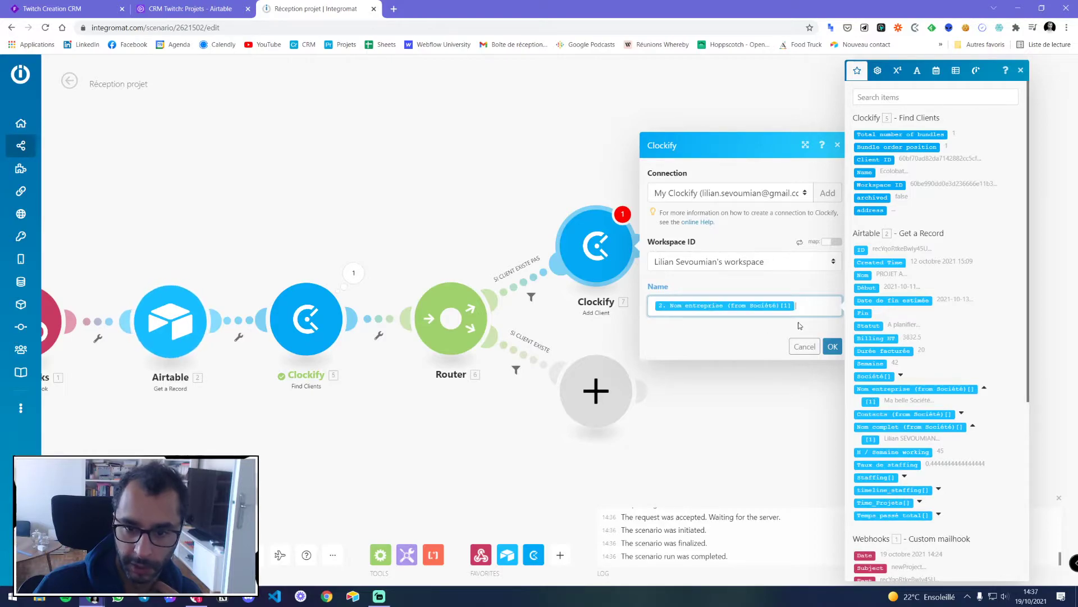
click(832, 346)
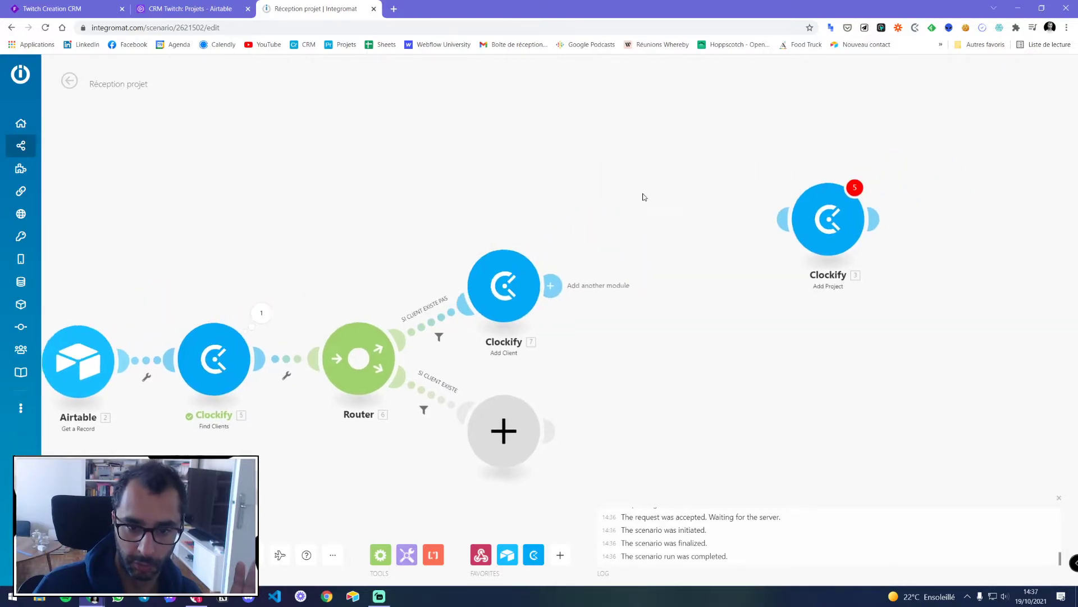
Link Add Project after Add Client, select the workspace and map the Airtable Nom as project name
drag(779, 215, 633, 247)
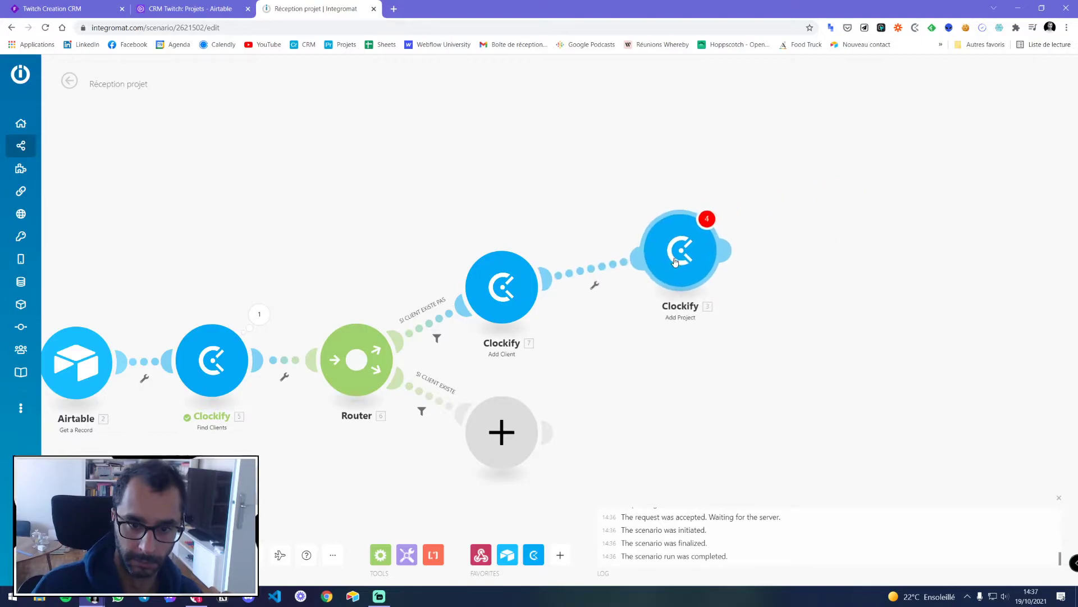
click(703, 254)
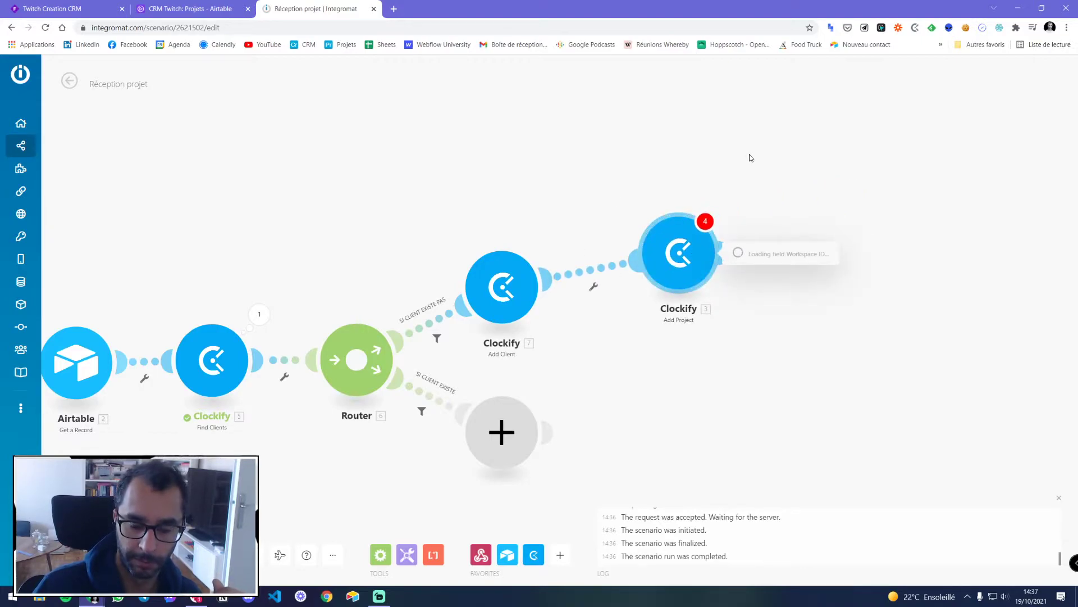
click(754, 291)
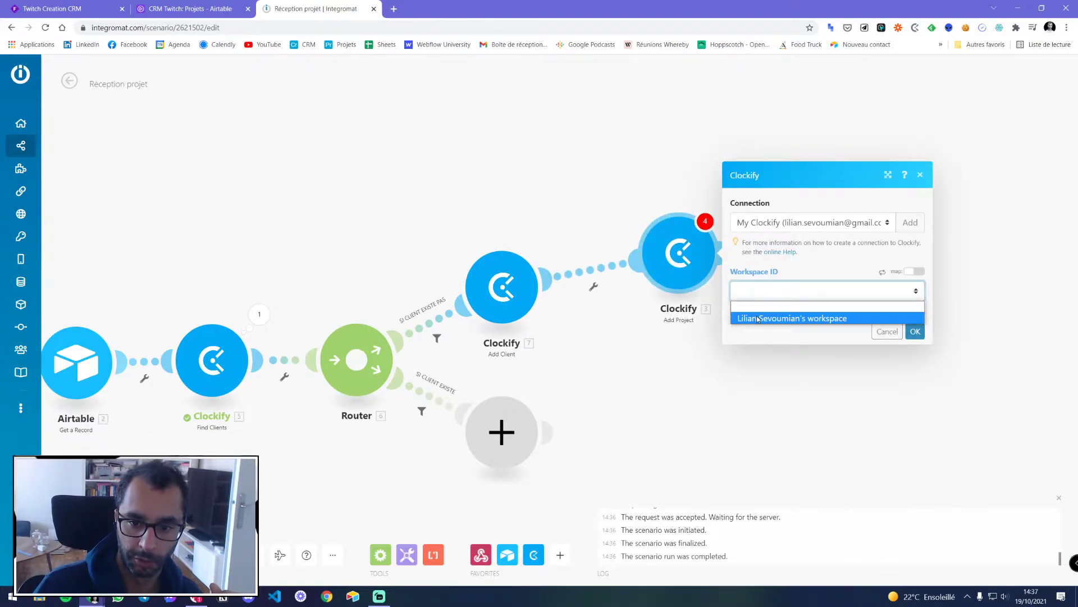
click(757, 318)
click(788, 233)
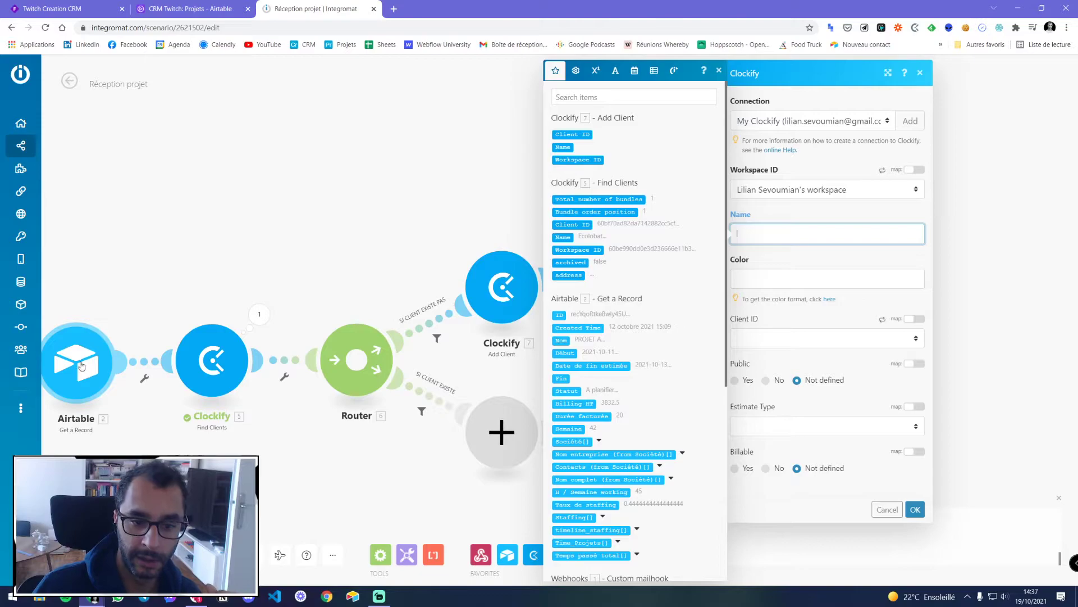
scroll(623, 267, down, 6)
scroll(623, 267, up, 5)
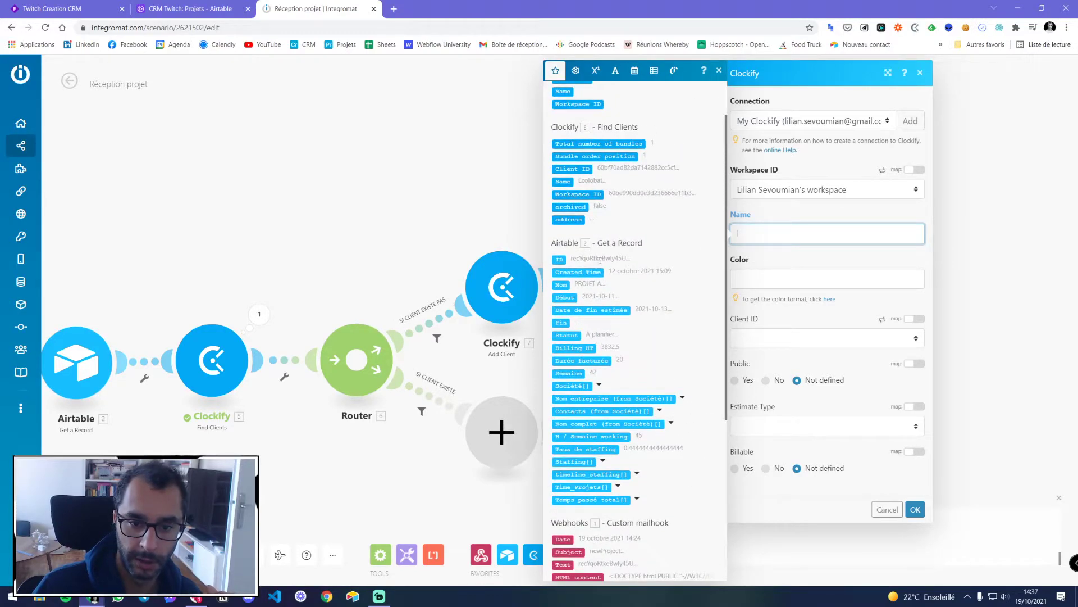
click(563, 285)
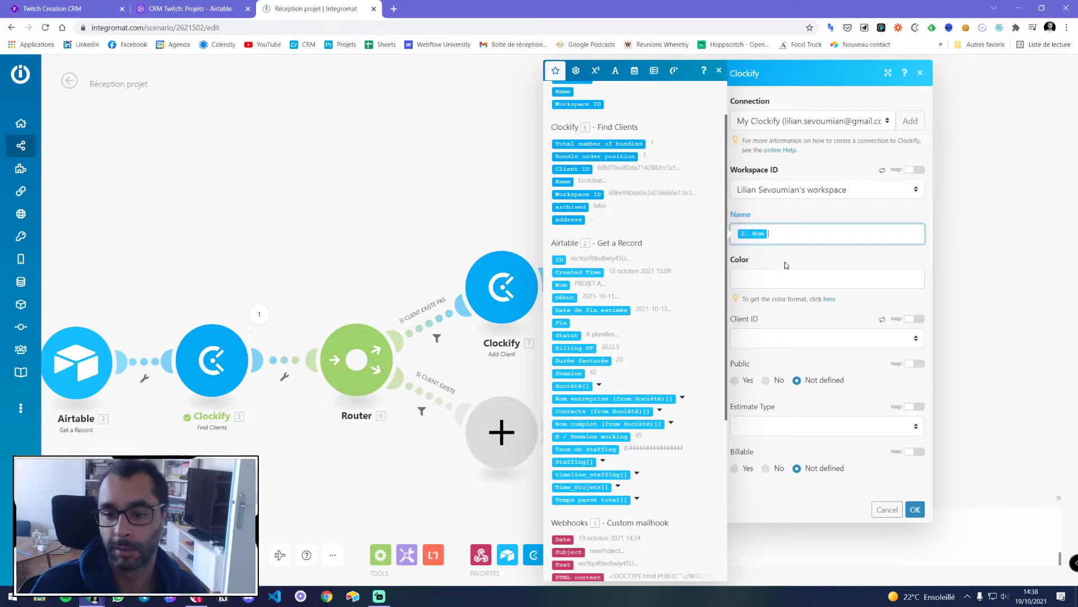
click(754, 282)
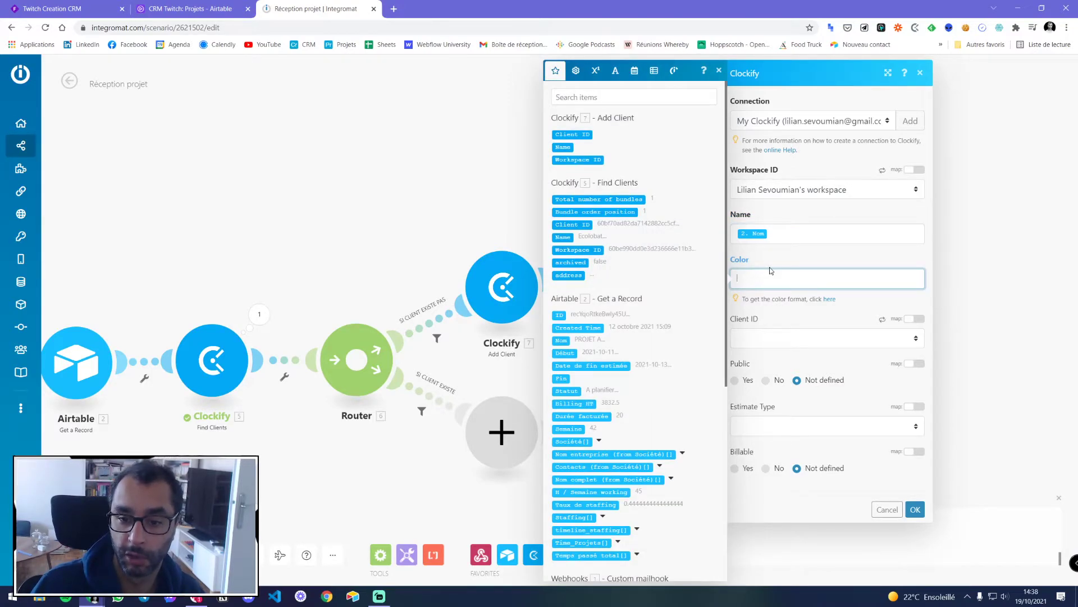
Open the Clockify time tracker in a new browser tab
click(392, 8)
text(clock)
key(Return)
click(875, 79)
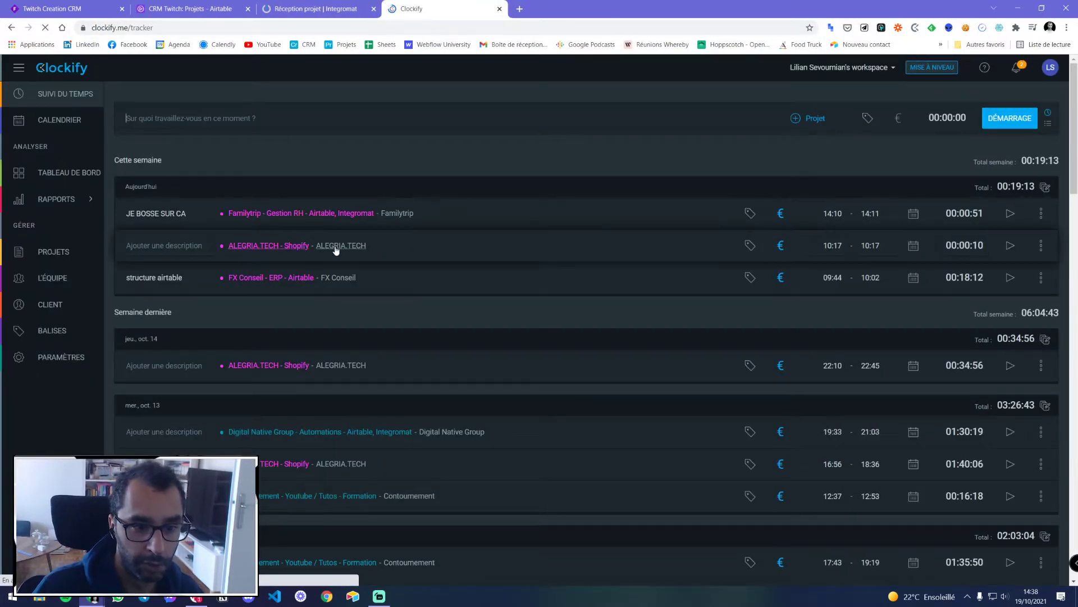
scroll(263, 246, down, 5)
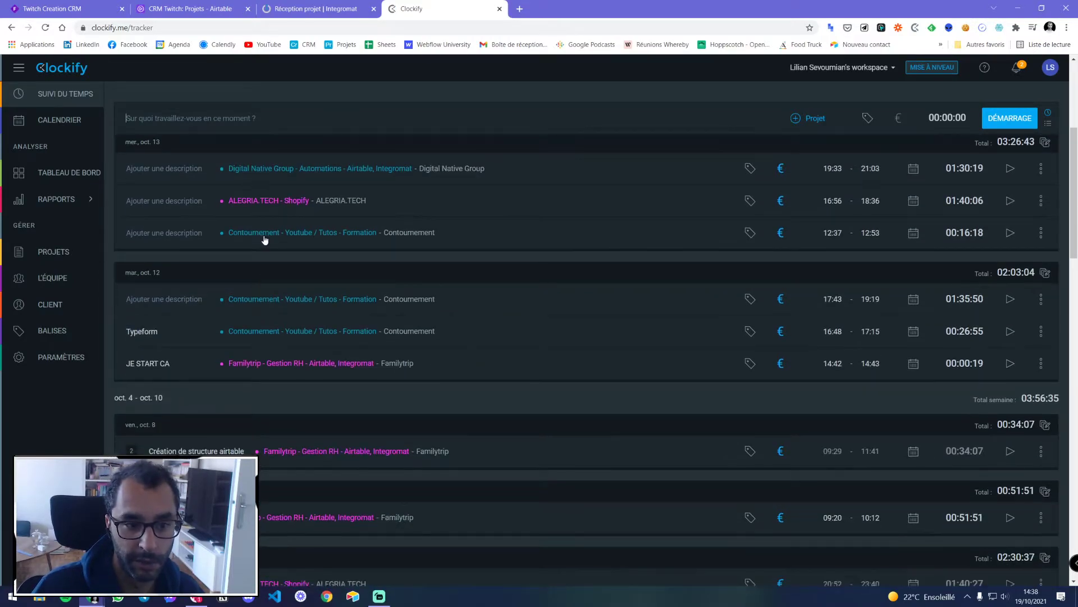
scroll(264, 246, up, 5)
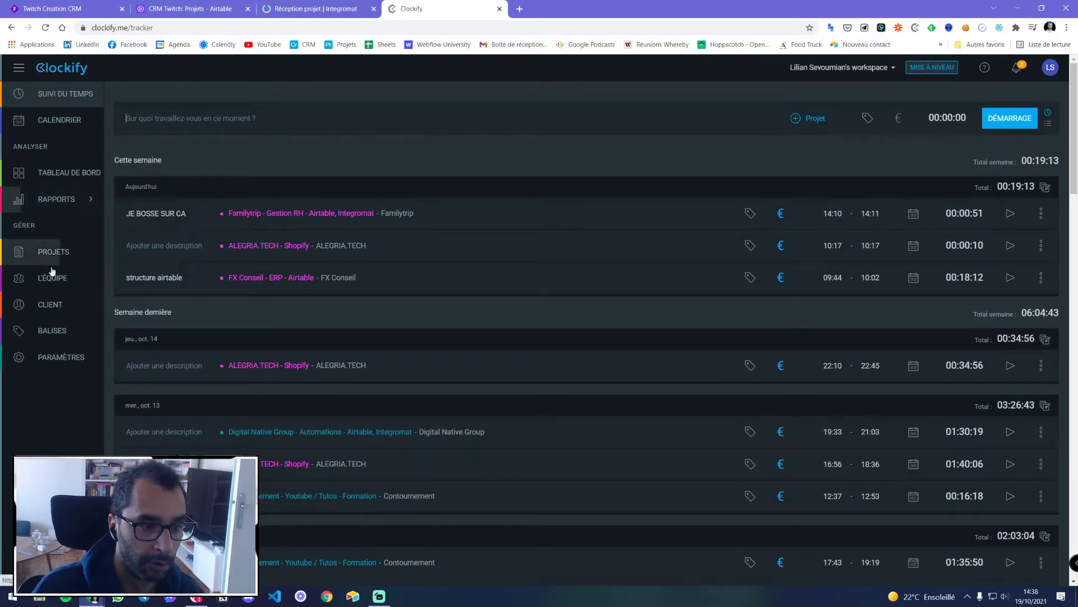
click(488, 26)
Copy the pink B5179E swatch from Coolors and paste it into the project's Color field
text(coolors.co/browser/latest/1)
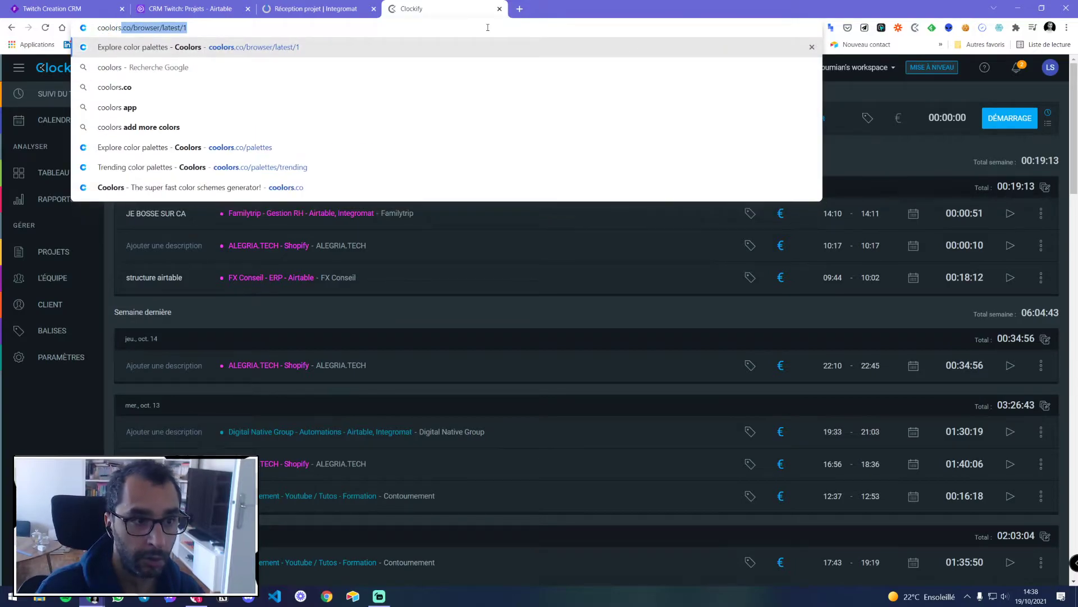
key(Return)
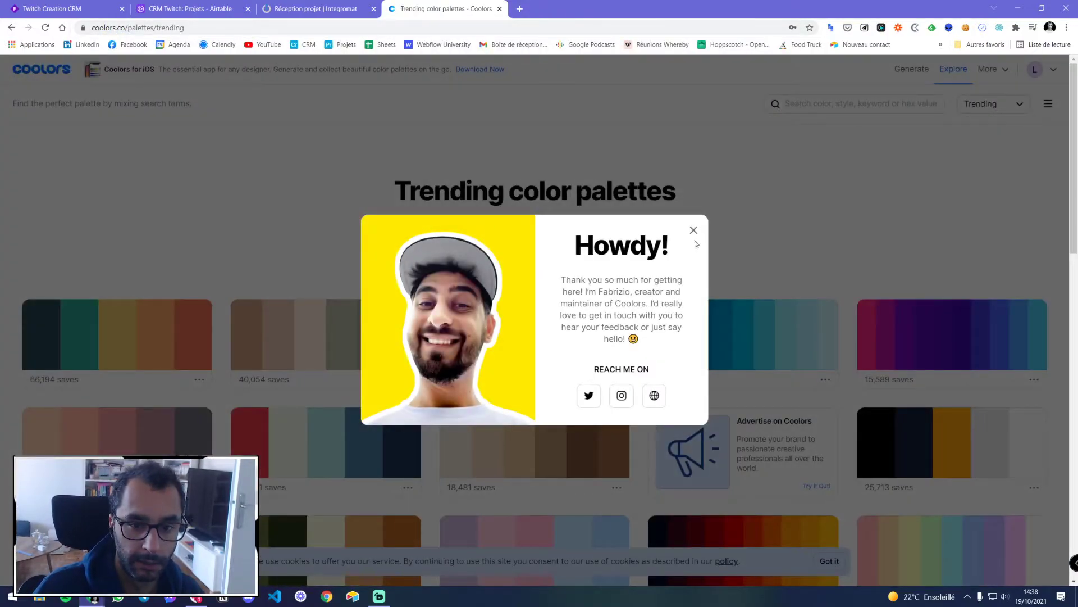
click(694, 230)
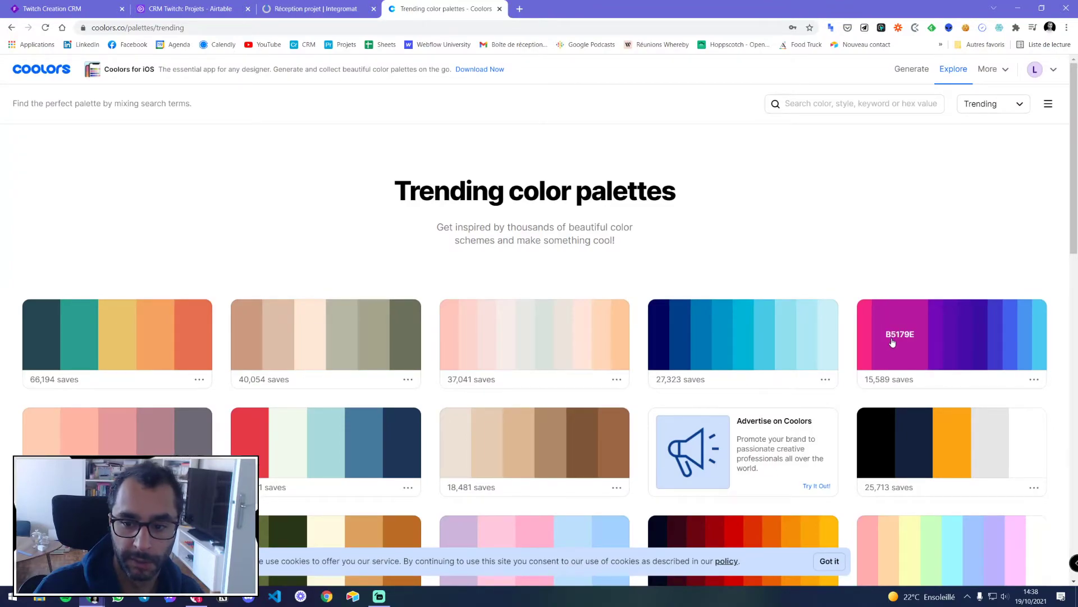
click(902, 338)
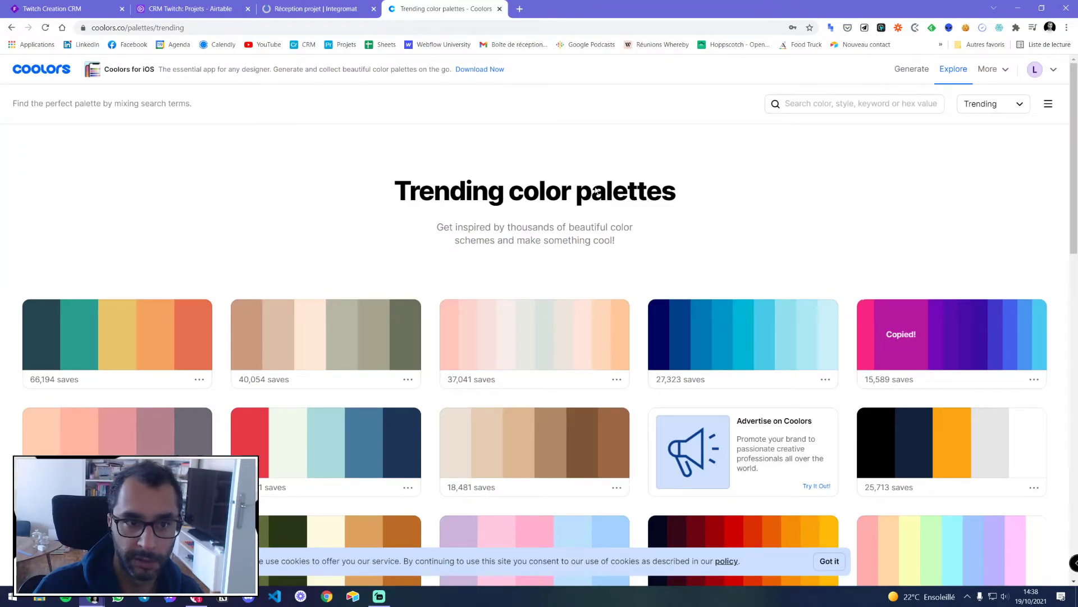
click(315, 8)
key(ctrl+v)
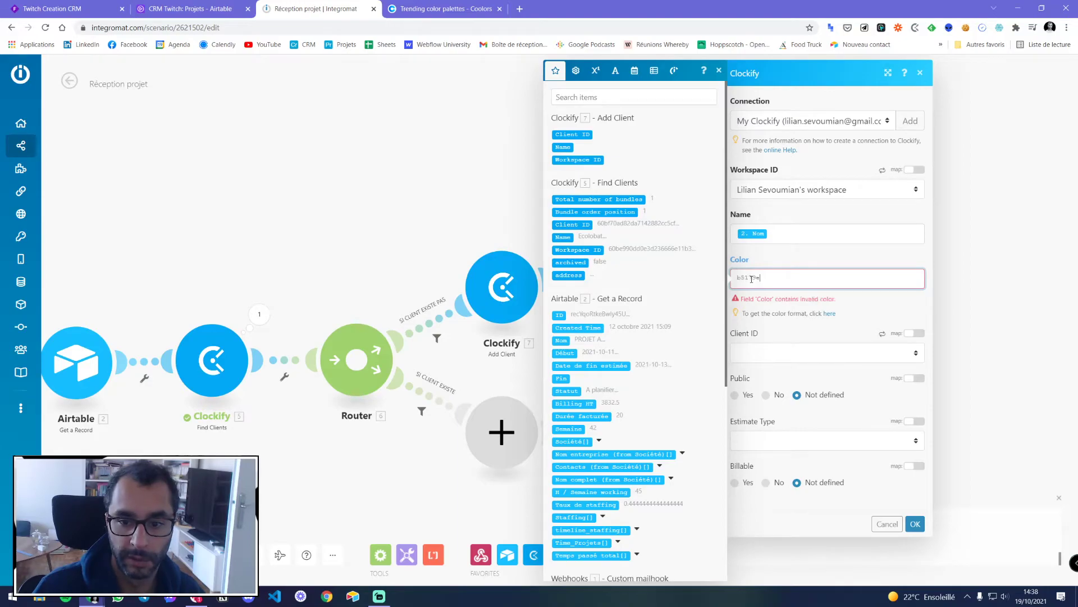
Make the colour #b5179e and map Add Client's Client ID into the Client ID field
text(#)
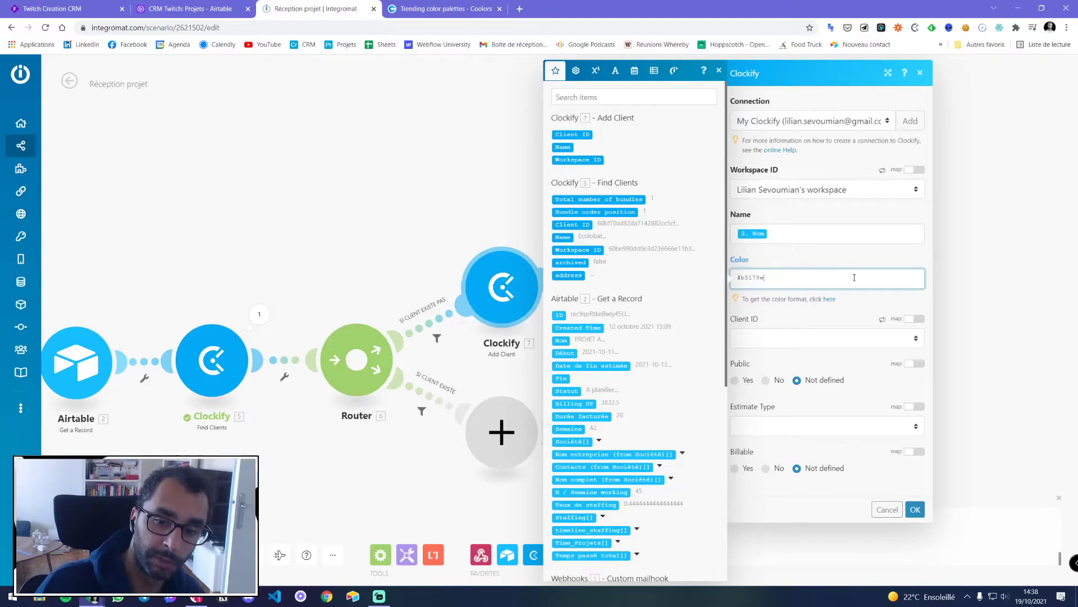
click(766, 339)
click(766, 338)
click(765, 339)
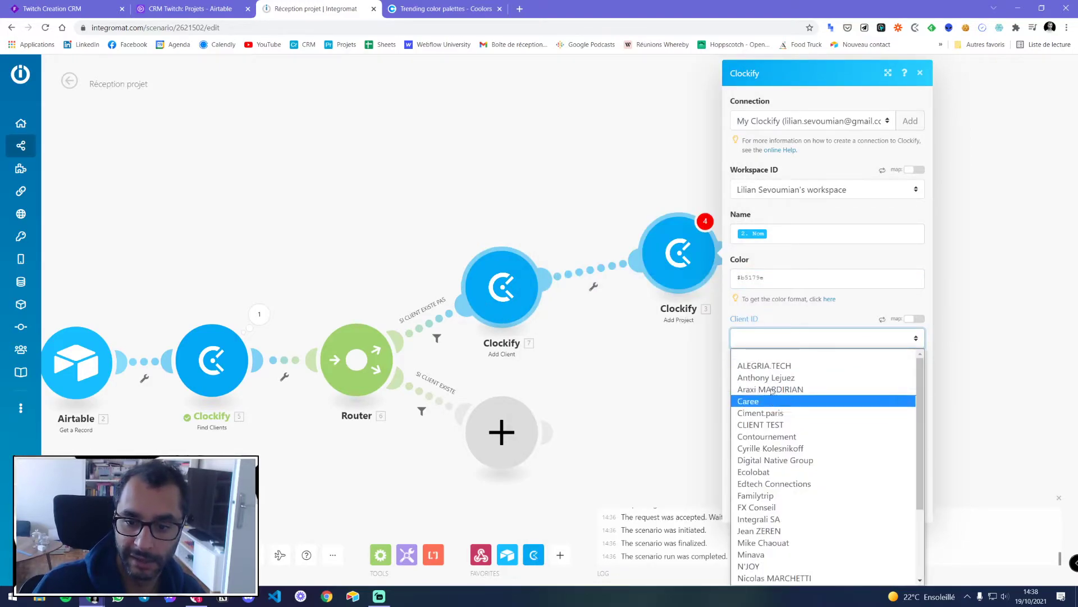
scroll(769, 378, down, 2)
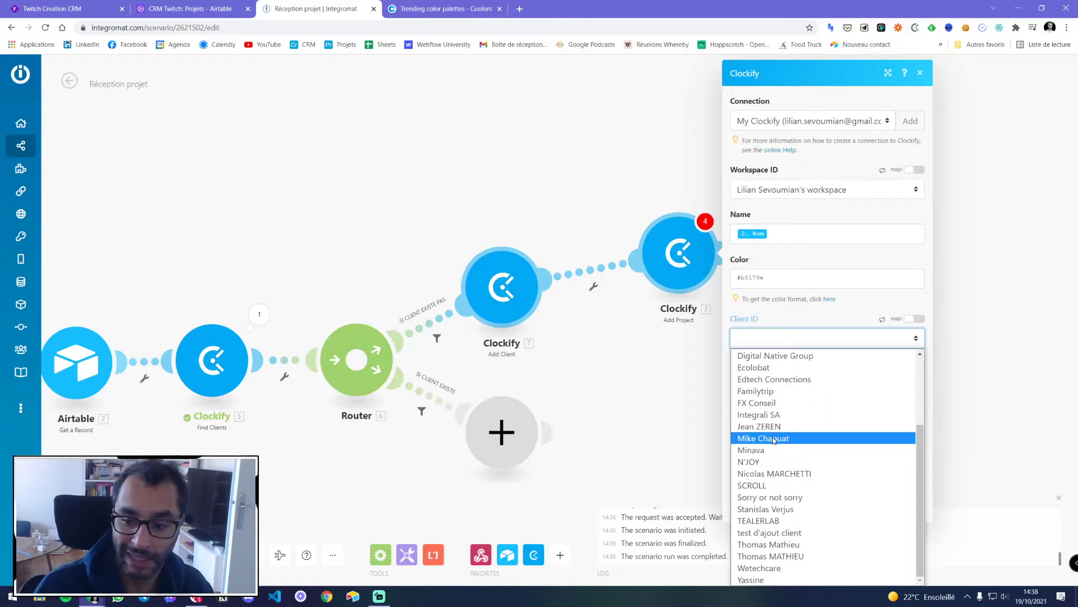
scroll(777, 435, up, 3)
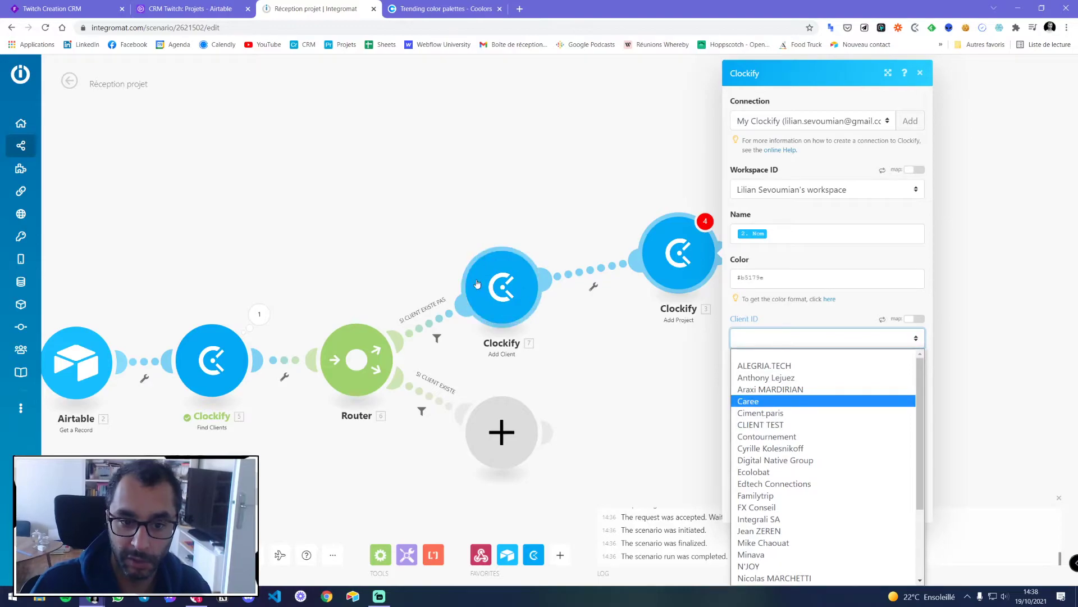
click(767, 319)
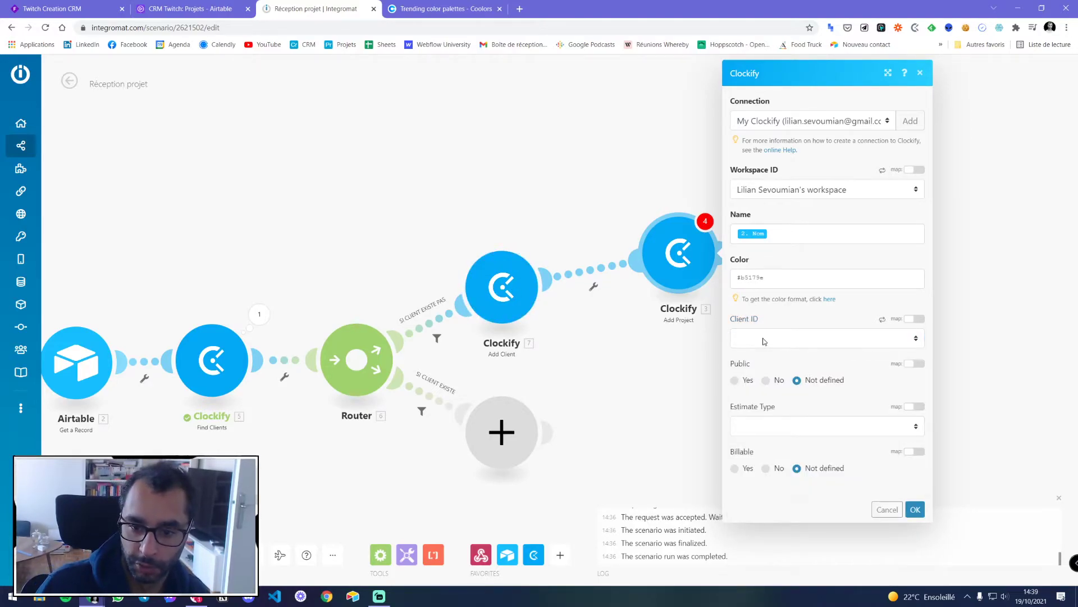
click(764, 341)
scroll(772, 398, down, 3)
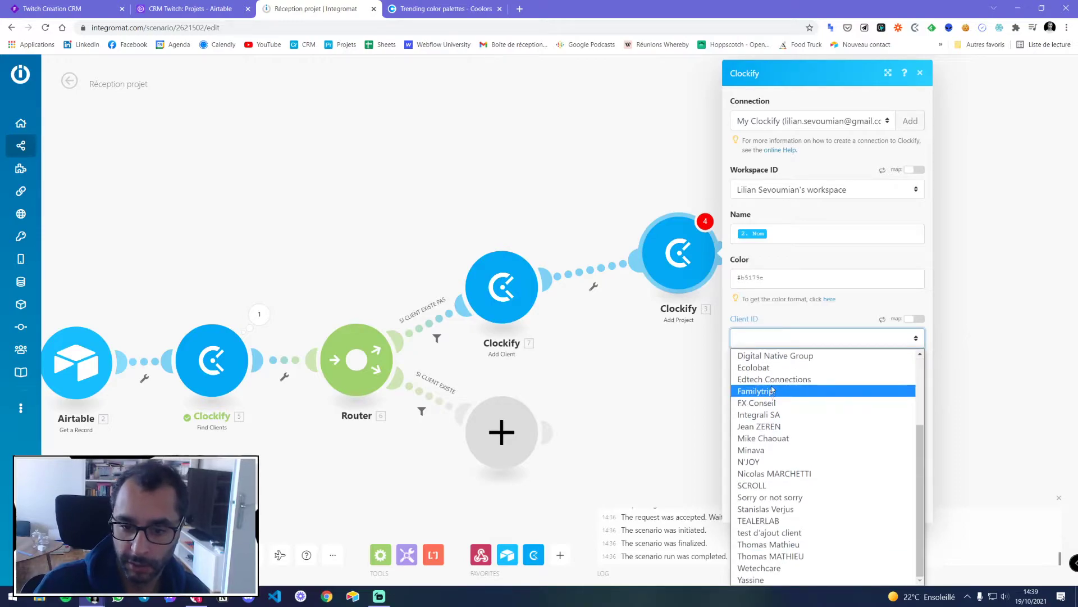
scroll(786, 467, up, 1)
click(780, 319)
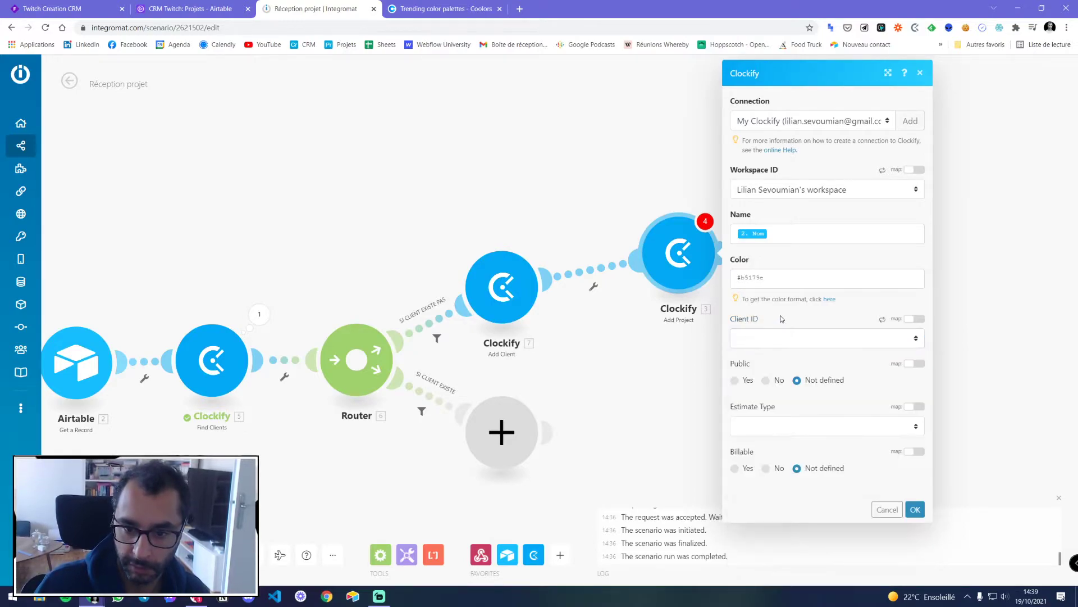
click(769, 338)
click(770, 342)
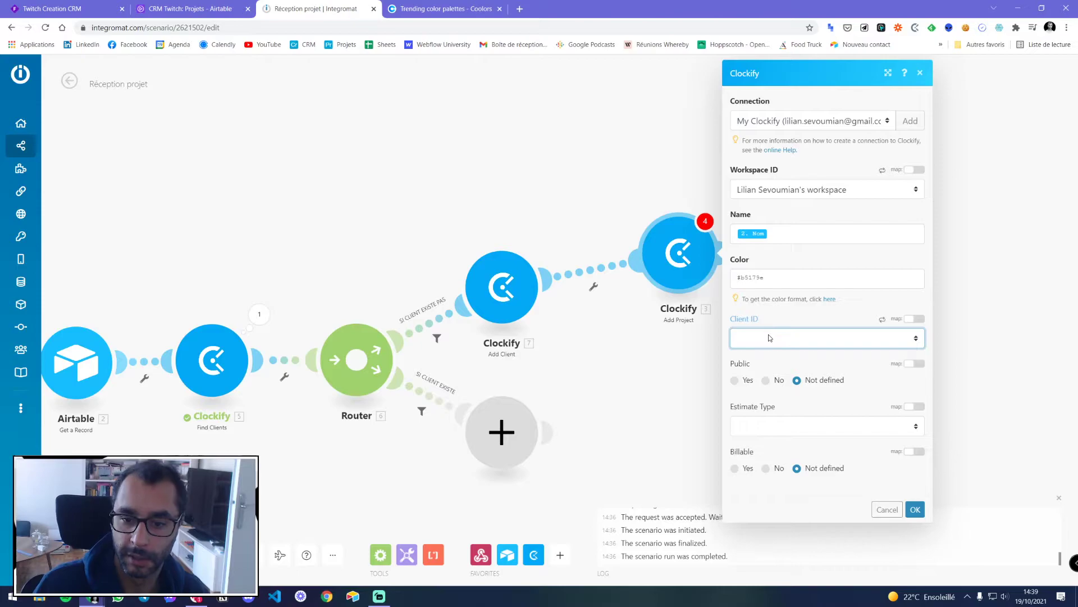
click(916, 319)
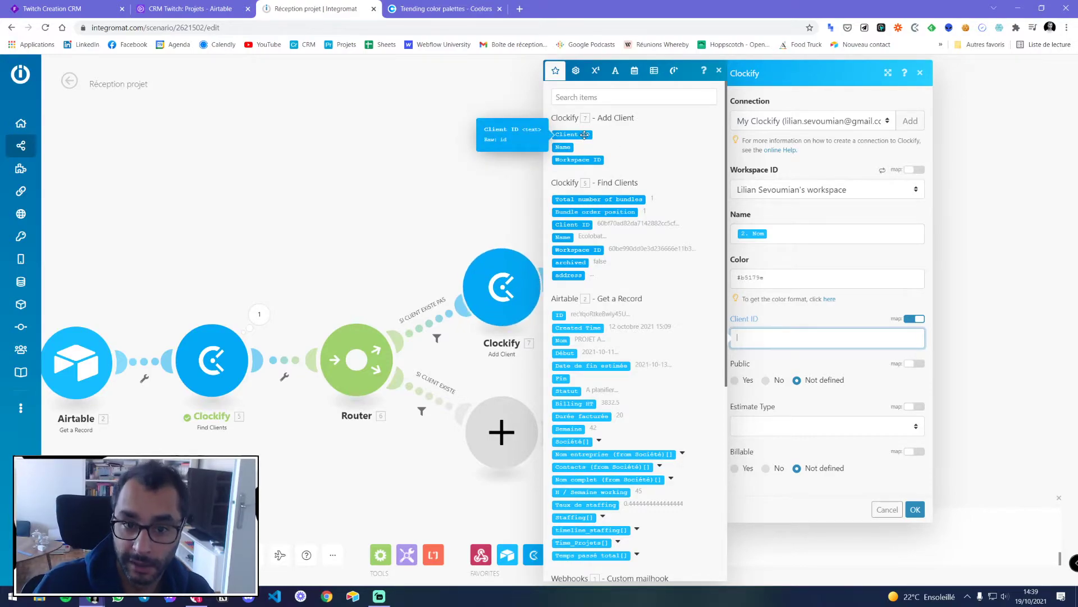
click(584, 134)
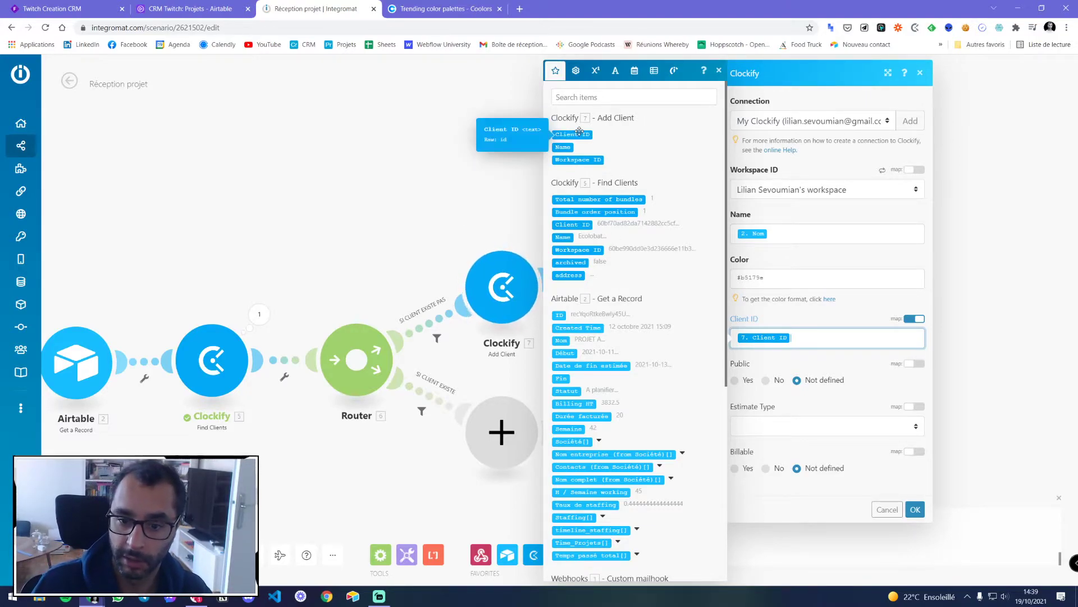
Set Public and Billable to No, save the Add Project module, and paste a copy
click(766, 381)
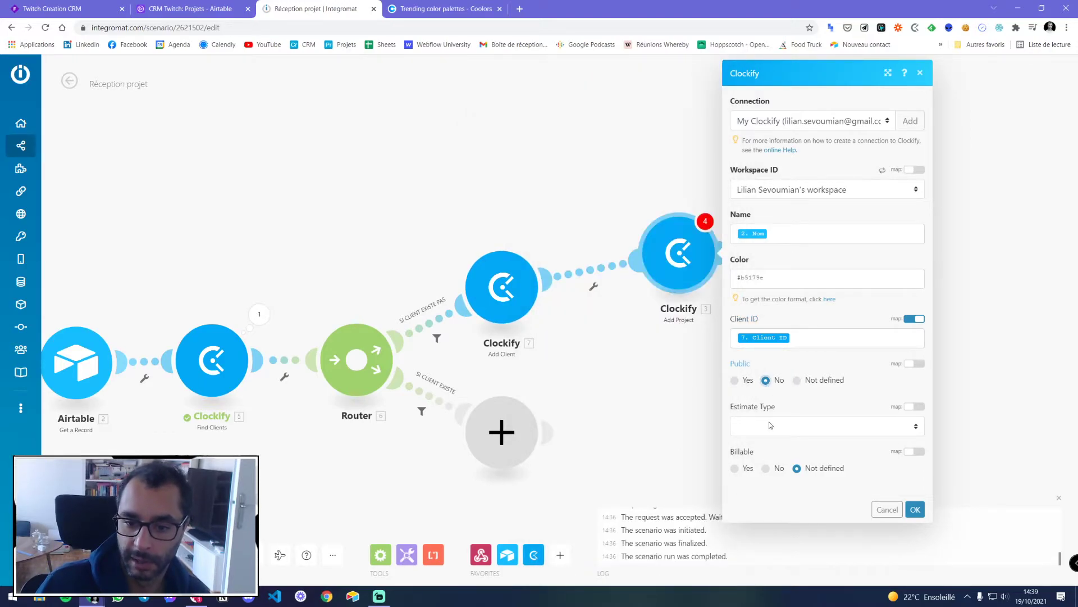
click(734, 468)
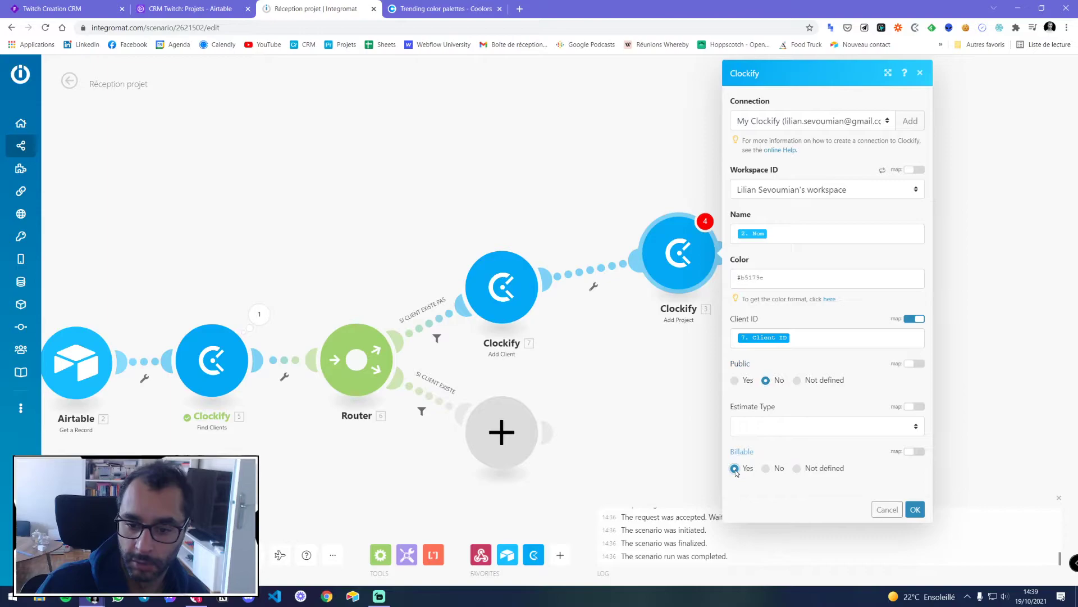
click(765, 469)
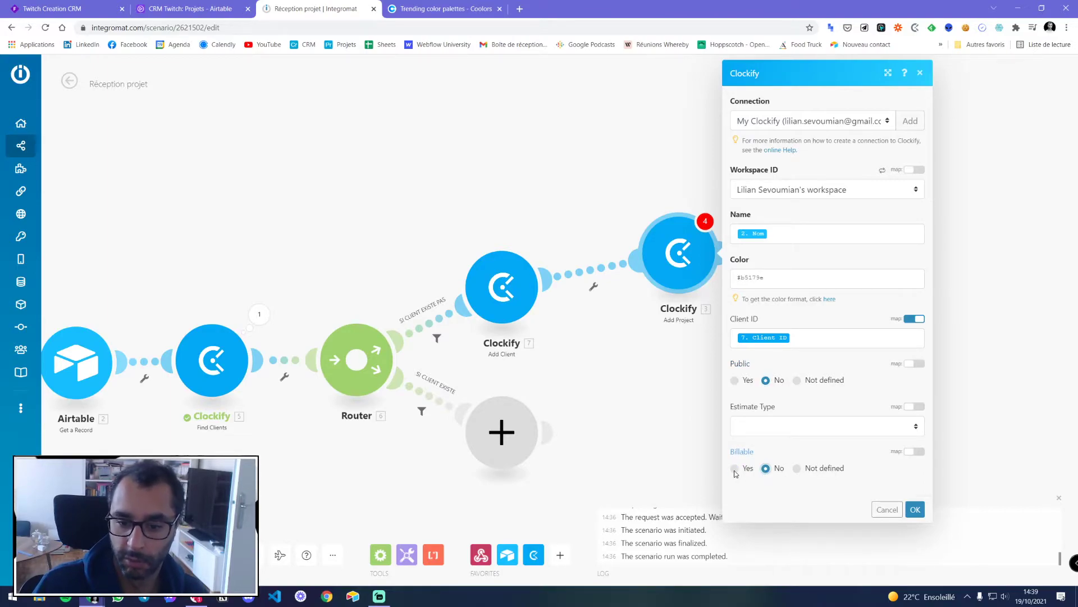
click(735, 468)
click(765, 470)
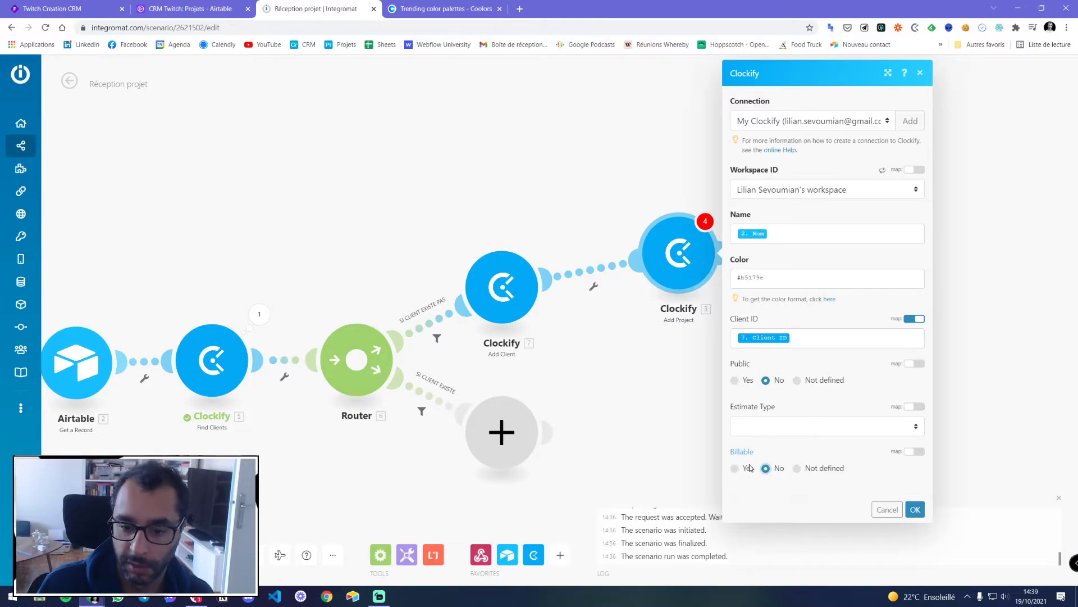
click(751, 468)
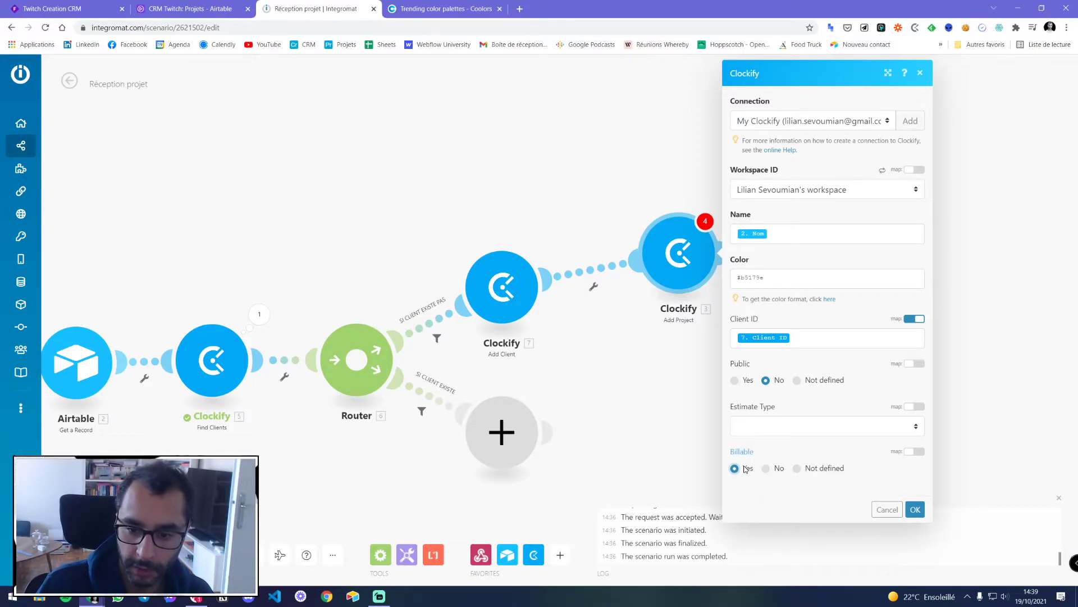
click(766, 468)
click(914, 507)
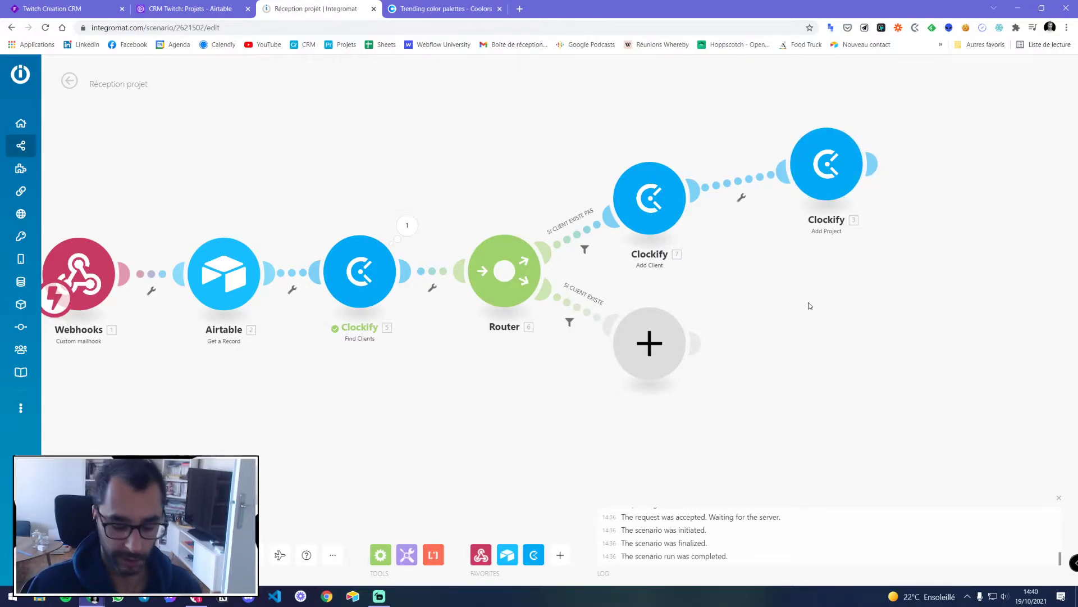
key(ctrl+v)
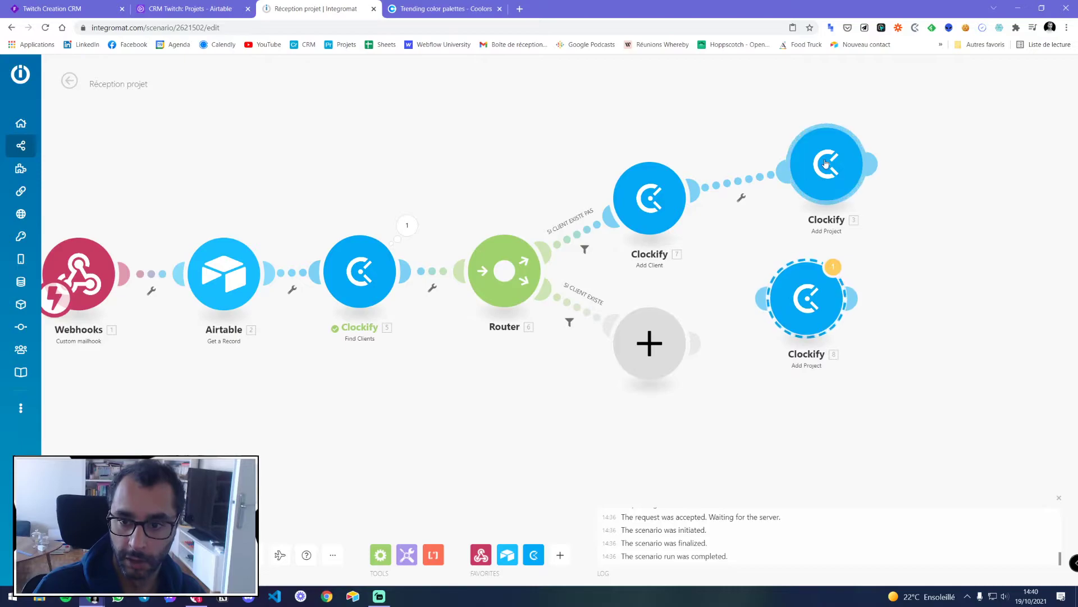
Copy the Add Project module and attach the clone to the SI CLIENT EXISTE route
right_click(825, 163)
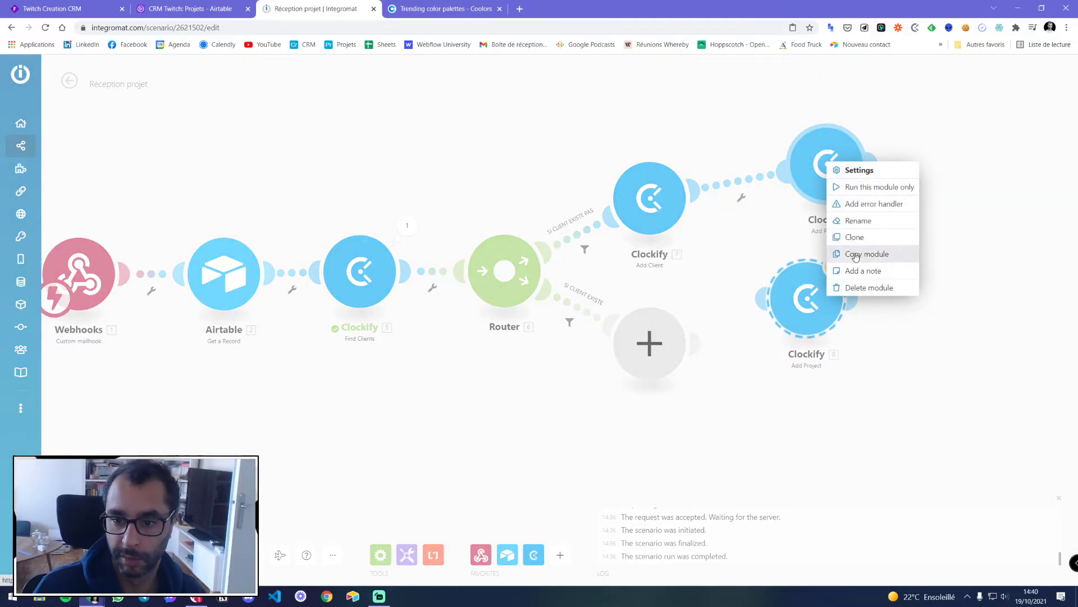
click(794, 396)
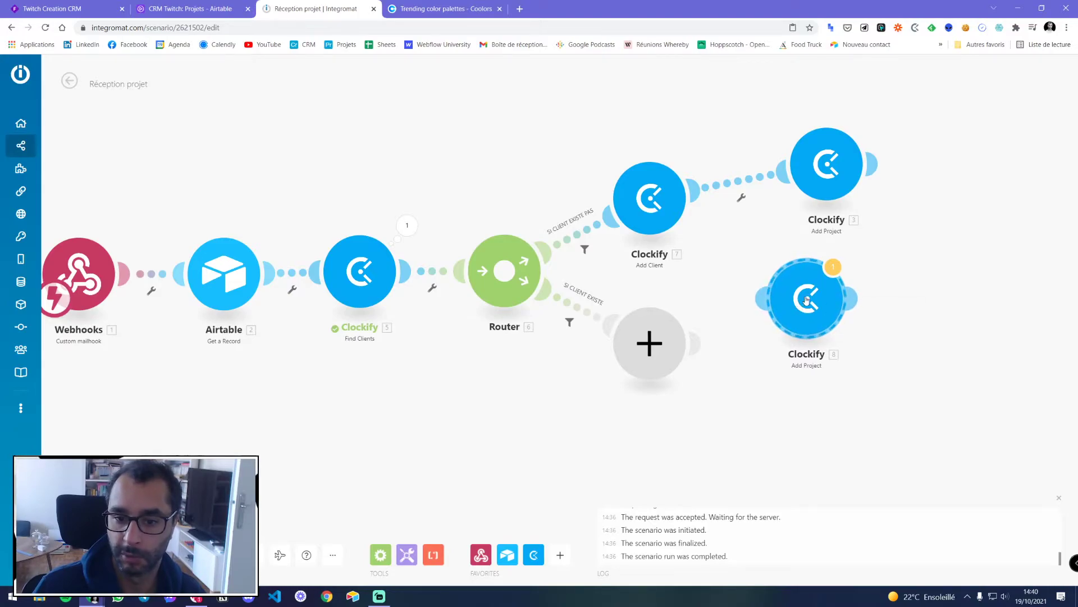
click(895, 361)
click(575, 310)
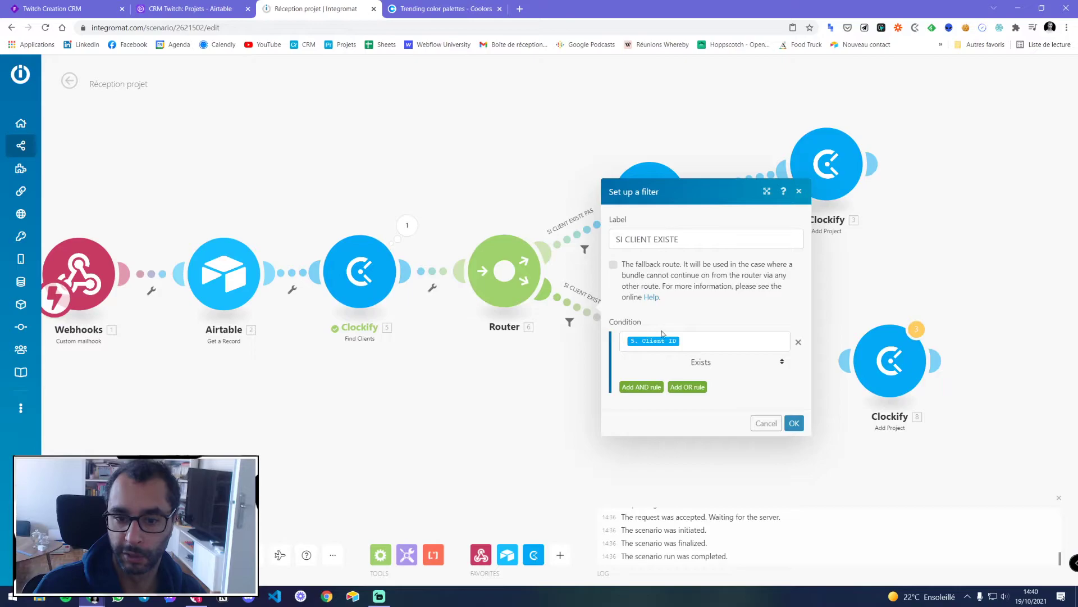
click(766, 422)
drag(885, 369, 818, 357)
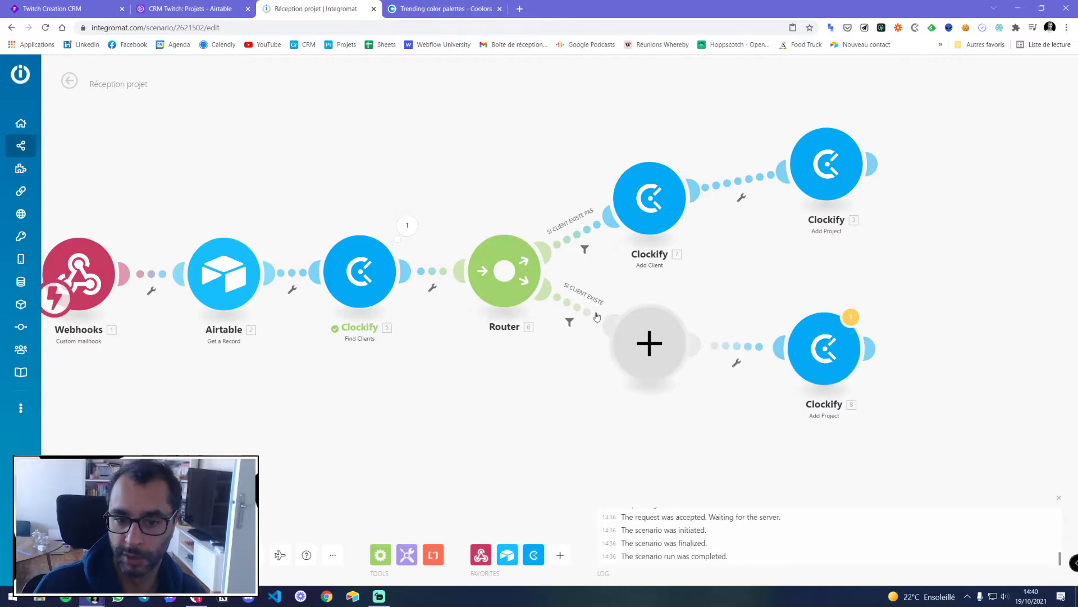
Delete the empty placeholder module, auto-align the layout and try saving the scenario
right_click(646, 340)
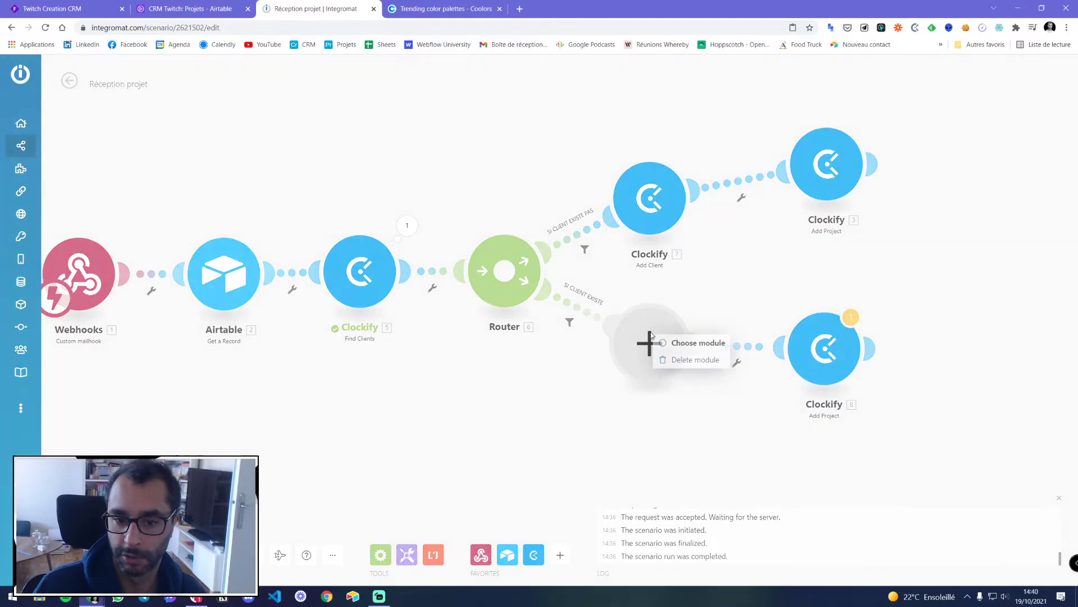
click(678, 358)
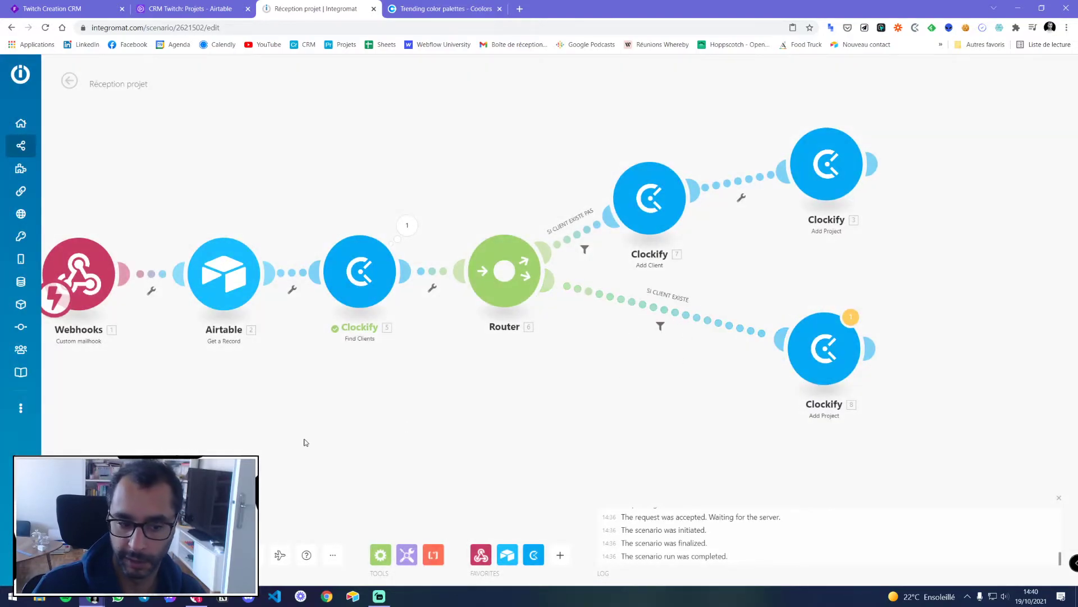
click(254, 555)
drag(949, 366, 835, 371)
key(ctrl+s)
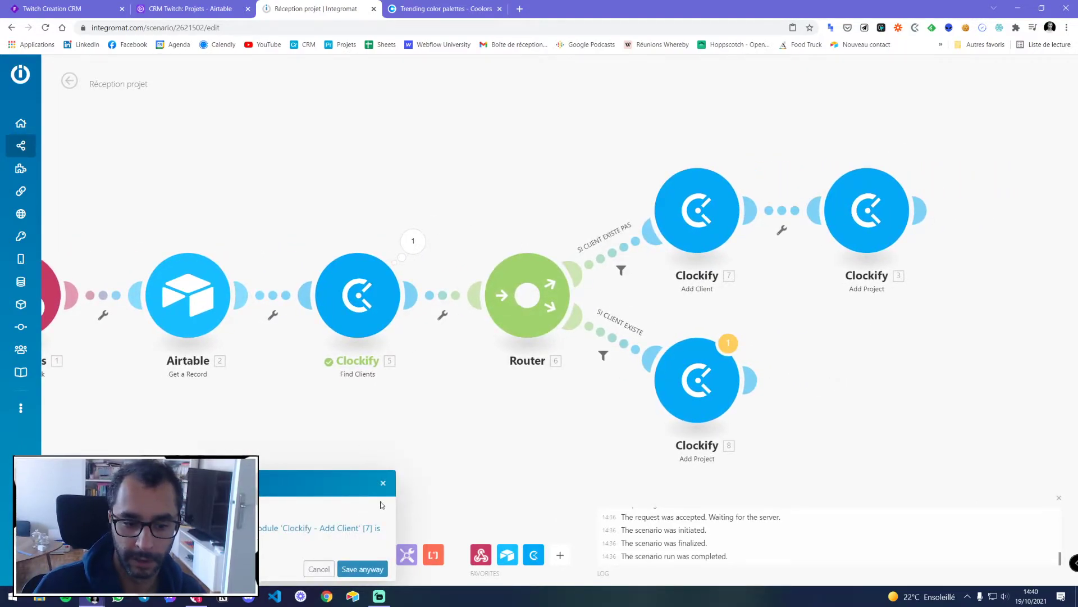
click(383, 482)
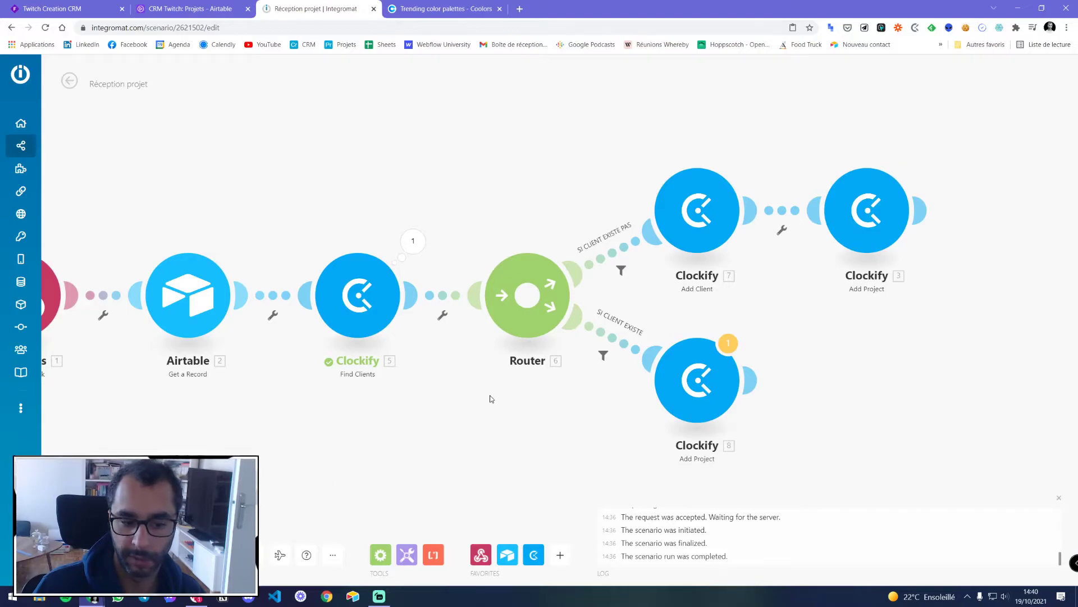
key(ctrl+s)
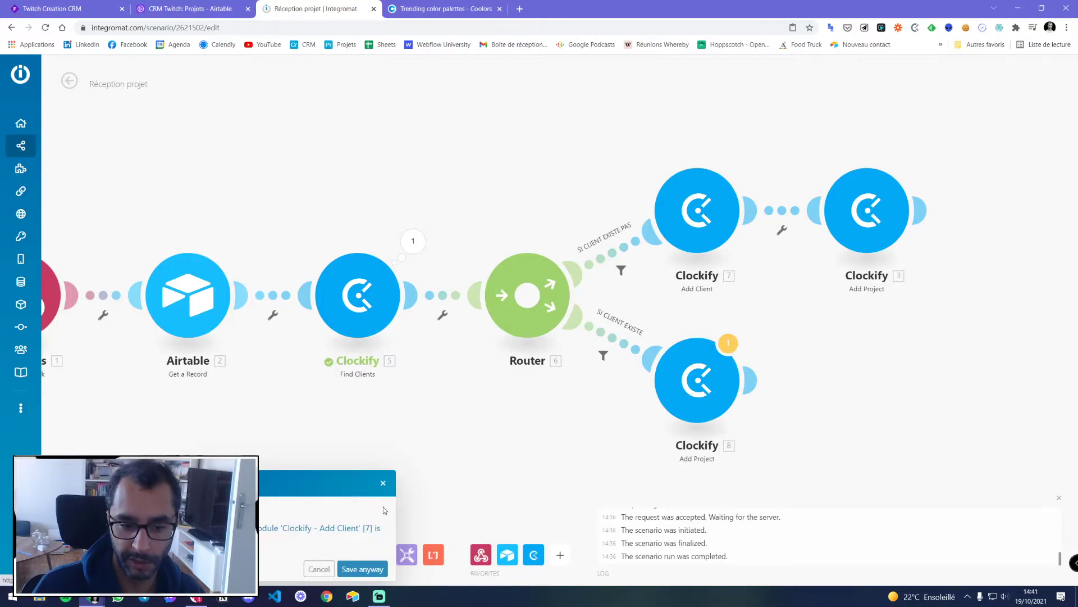
Map Find Clients' '5. Client ID' into the existing-client Add Project's Client ID field
click(383, 482)
click(696, 381)
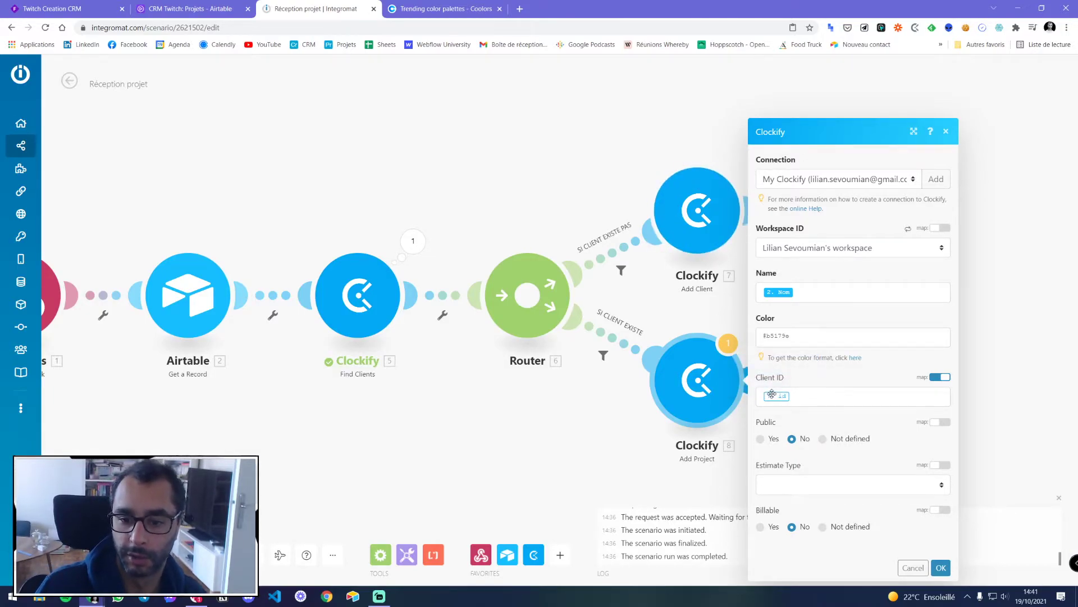
click(801, 397)
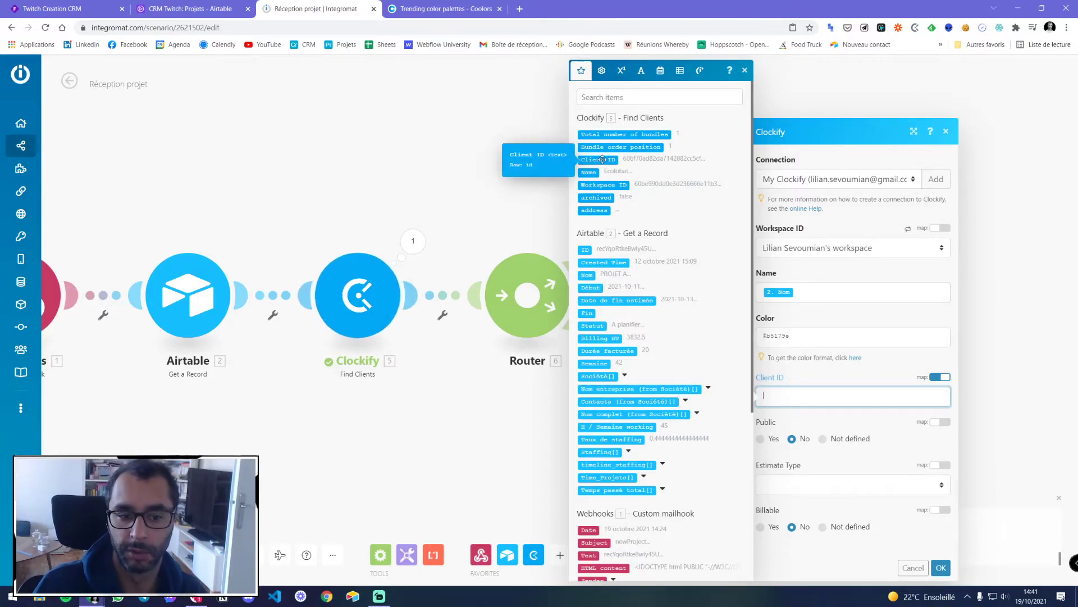
click(603, 159)
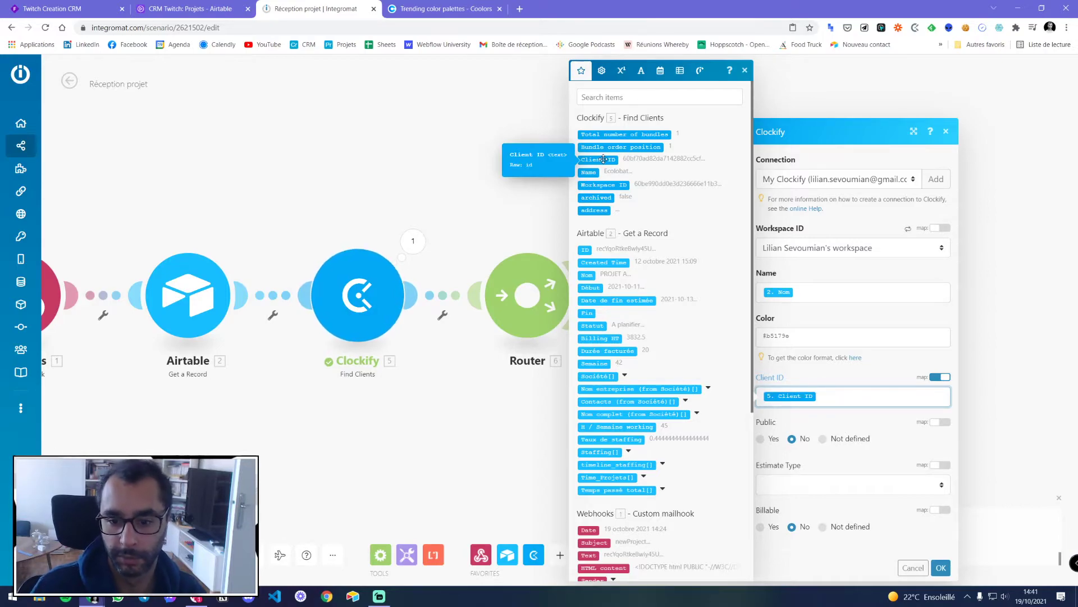
click(942, 567)
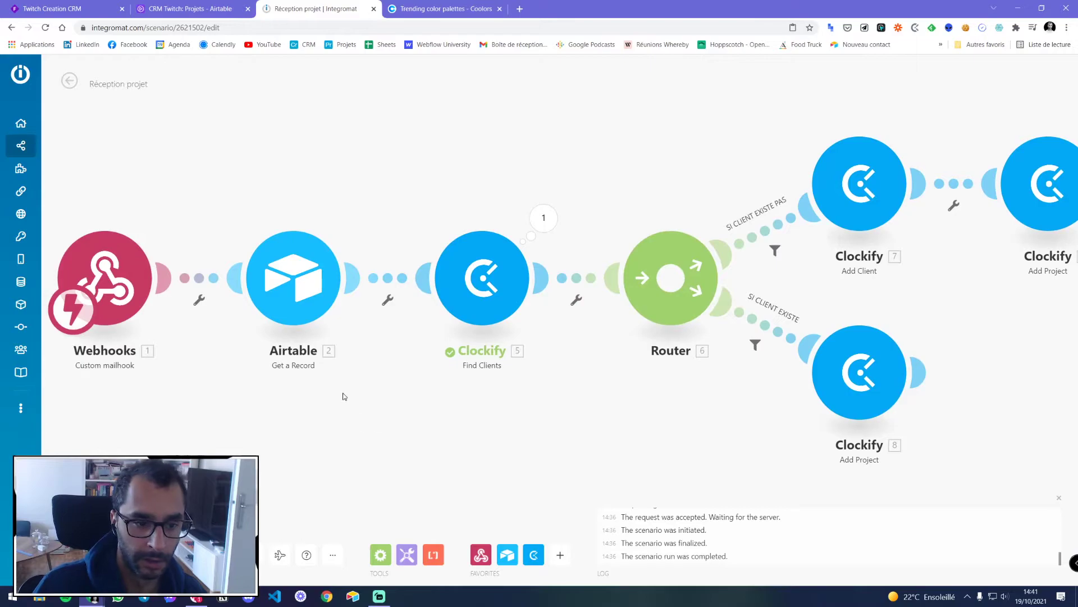
Rename the Airtable module 'Données projet airtable' and Find Clients 'Chercher si client existe'
right_click(297, 303)
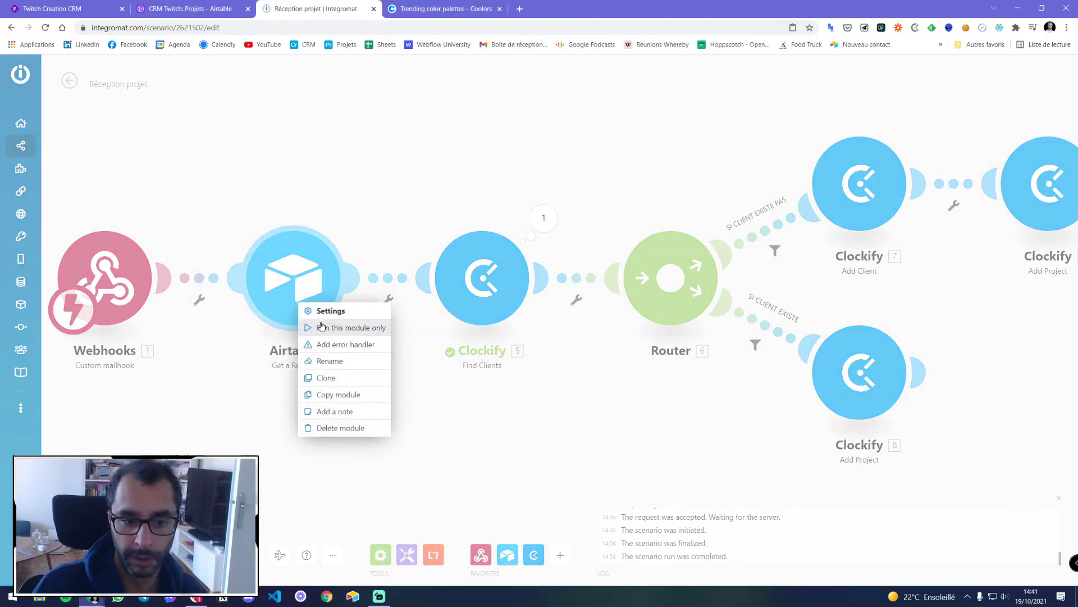
click(330, 361)
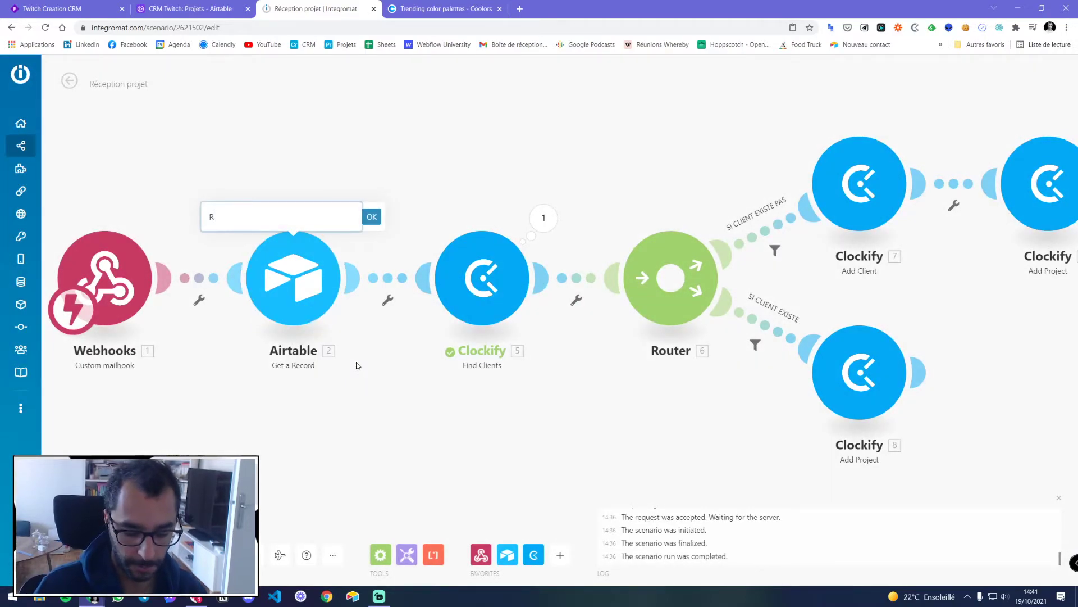
text(Réceptp)
key(ctrl+a)
text(D)
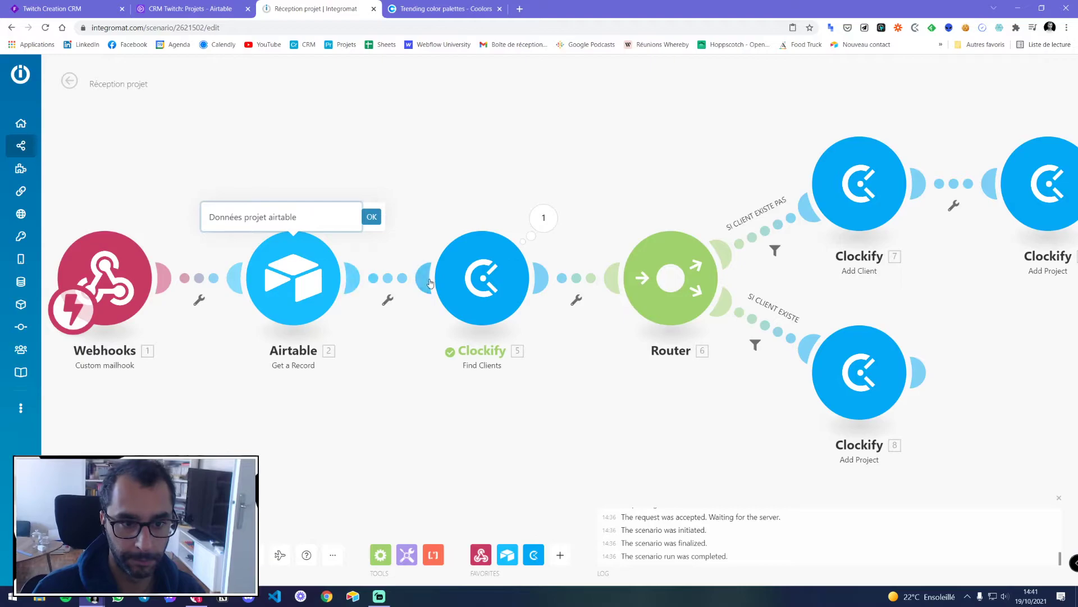
click(371, 217)
right_click(492, 300)
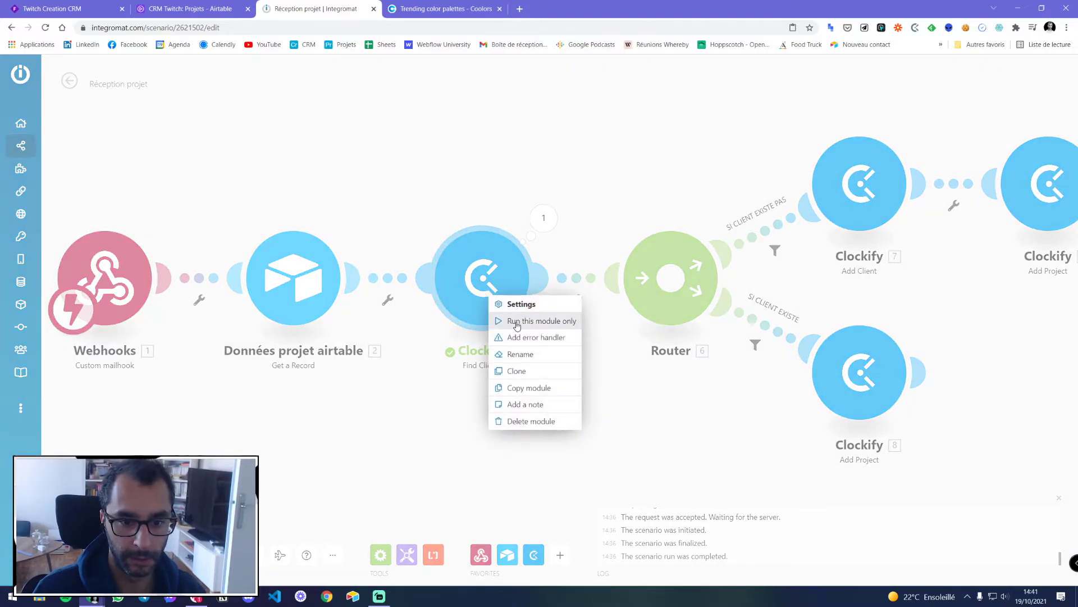
click(520, 353)
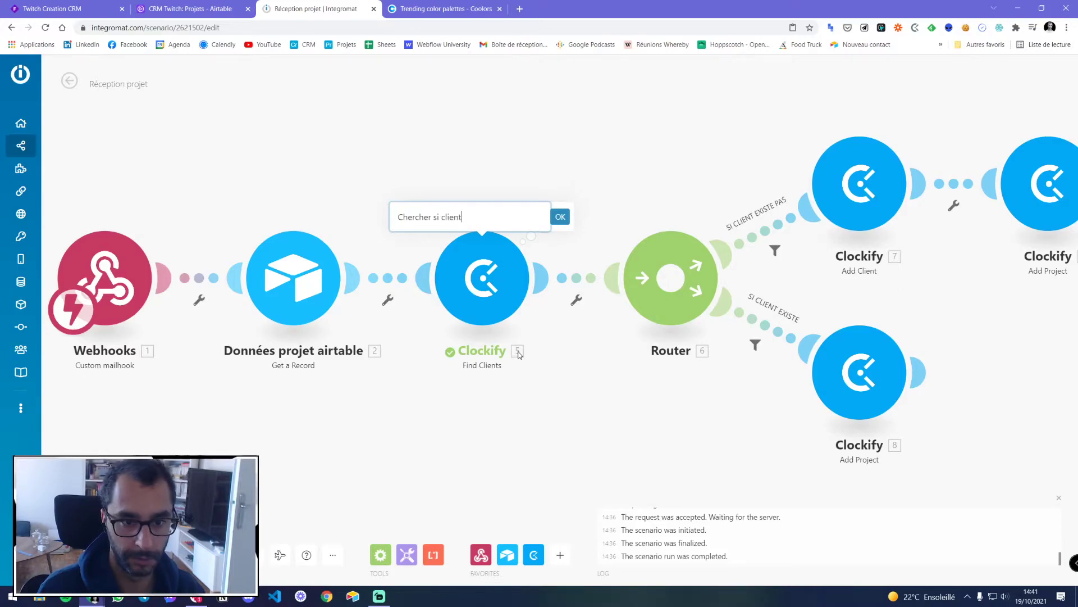
click(560, 217)
Rename the Add Client module 'Créer nouveau client'
drag(654, 173, 448, 211)
right_click(655, 239)
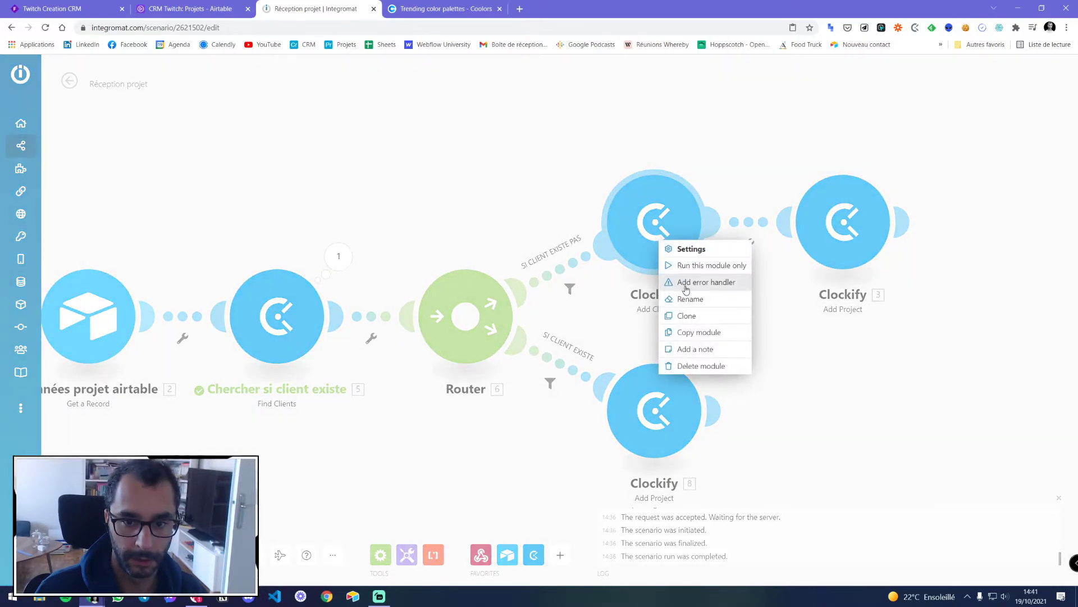
click(679, 299)
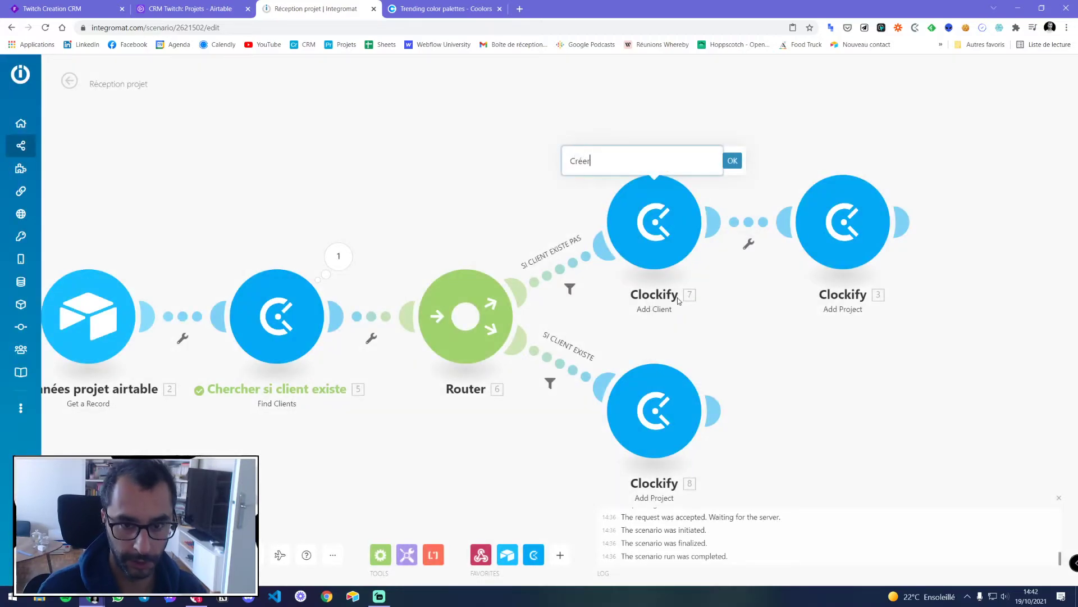
text(Créer nouveau client)
key(Return)
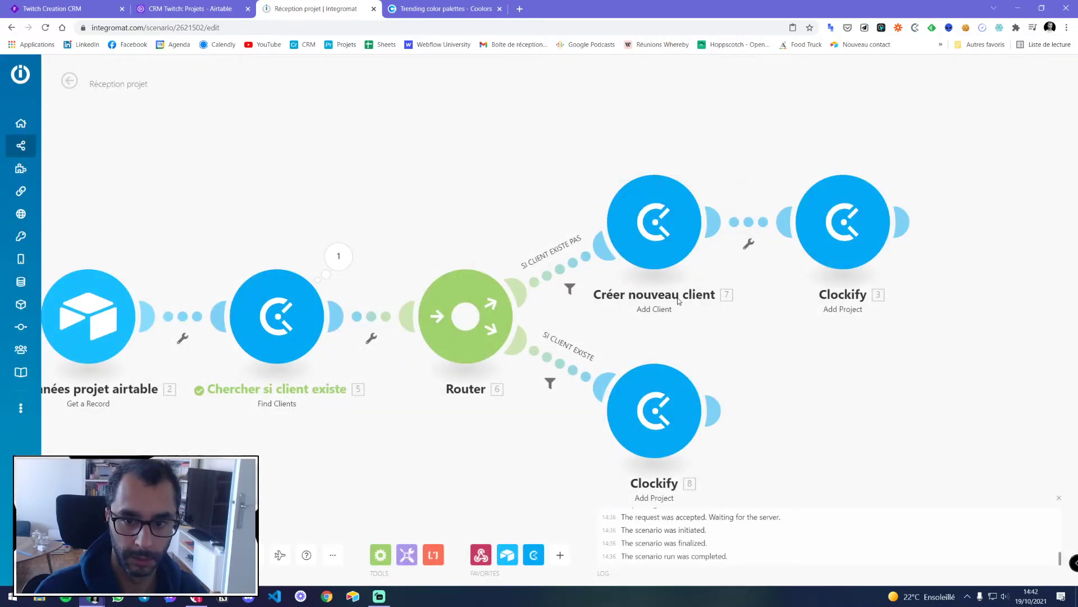
Rename the Add Project modules 'Créer nouveau projet' and 'Créer projet (Client existe déjà)'
right_click(851, 241)
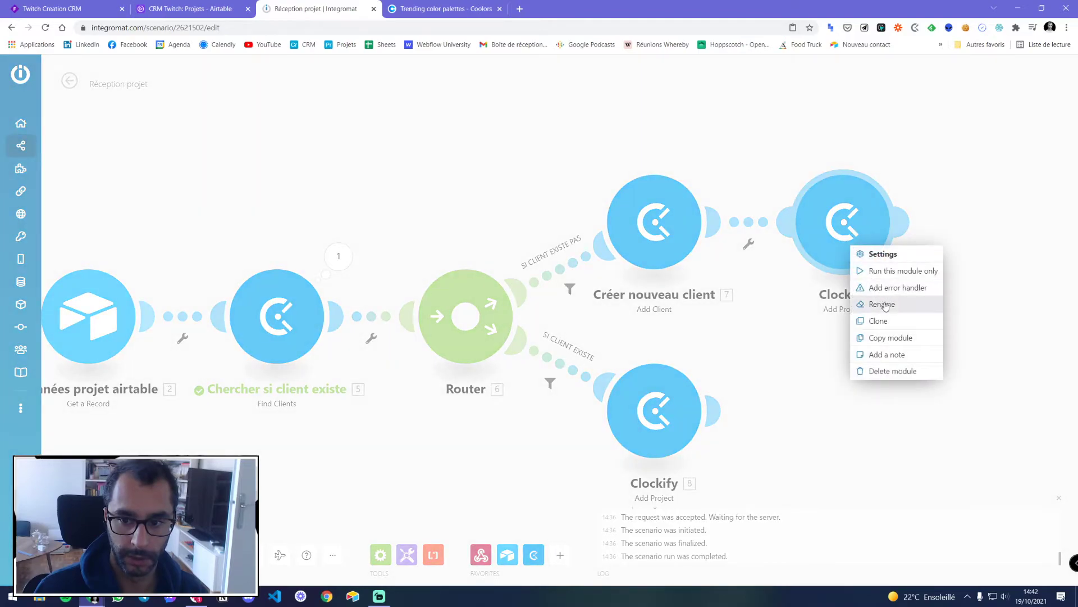
click(886, 304)
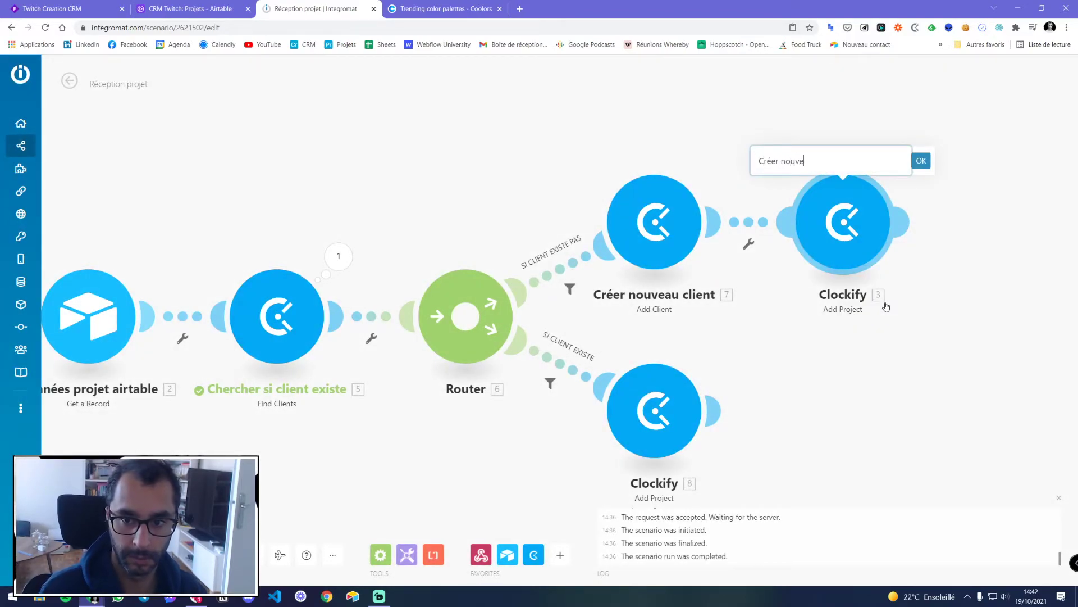
key(Return)
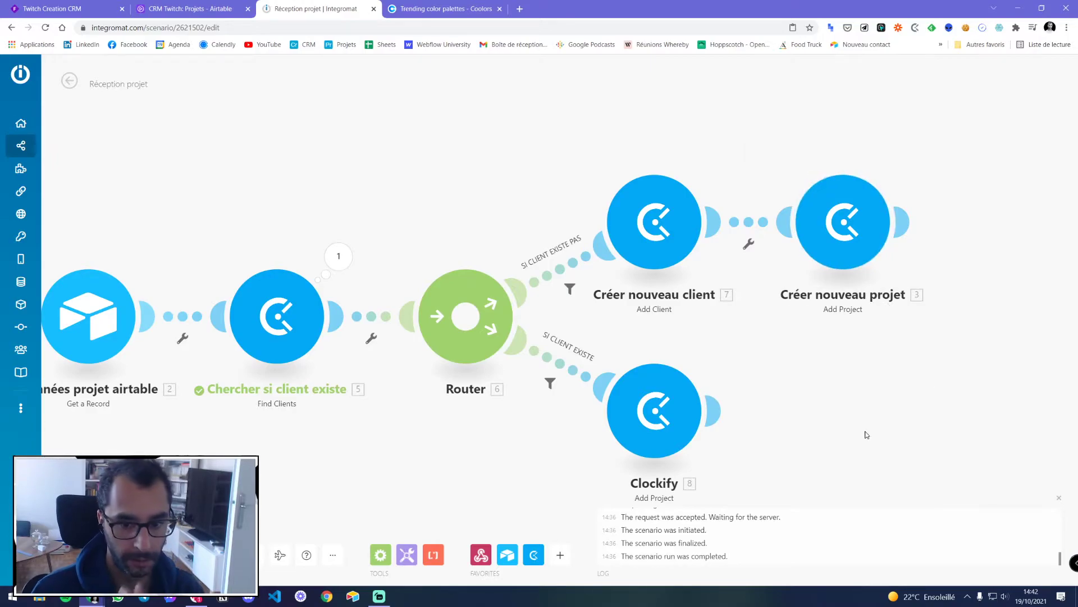
drag(681, 386, 730, 319)
right_click(681, 327)
click(714, 388)
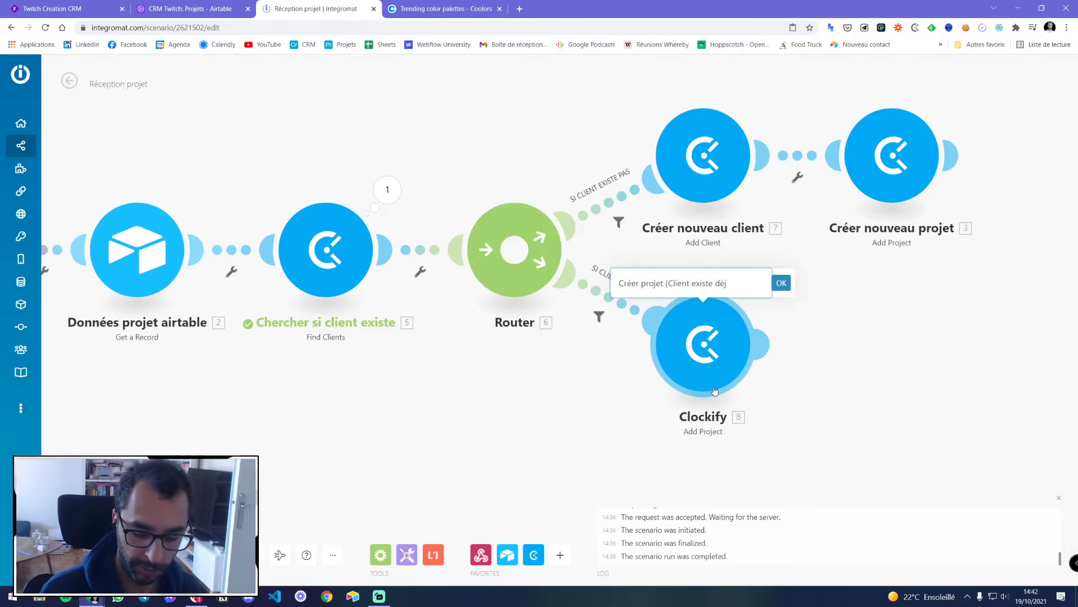
click(781, 283)
scroll(784, 281, down, 1)
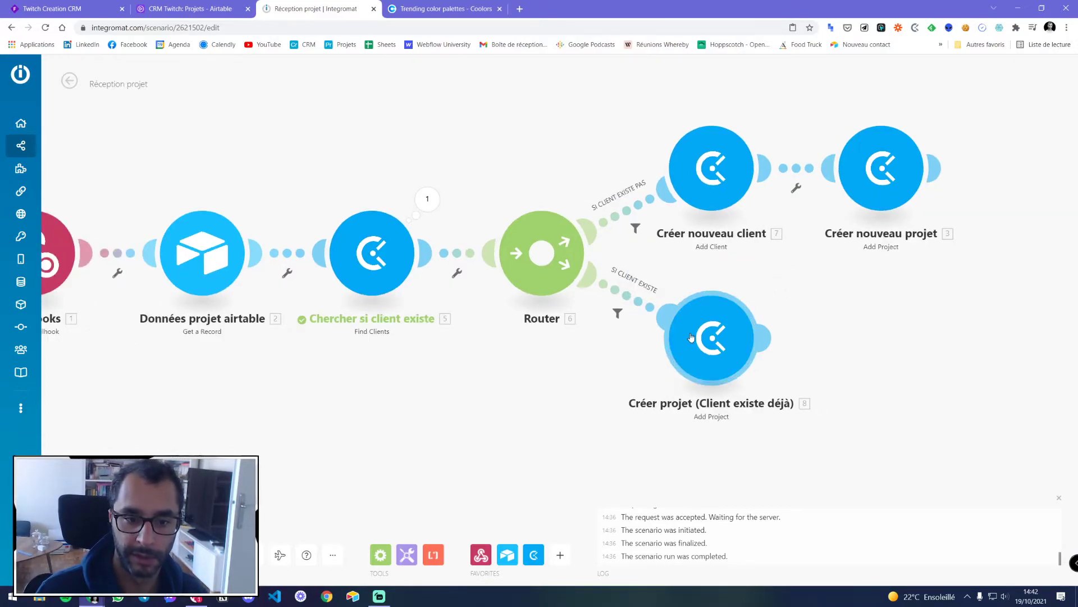
click(725, 313)
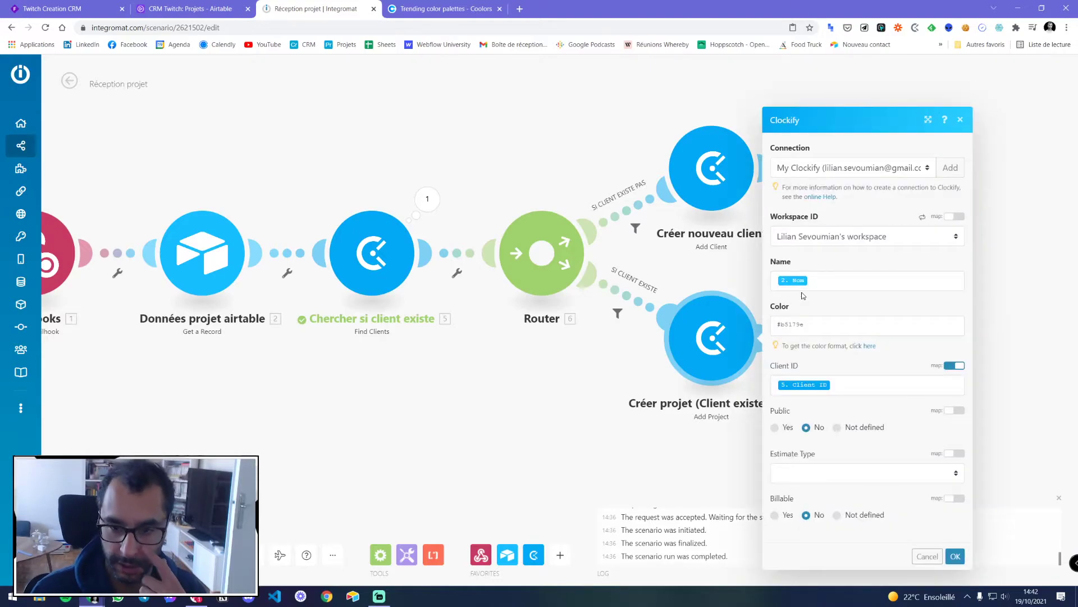
click(811, 282)
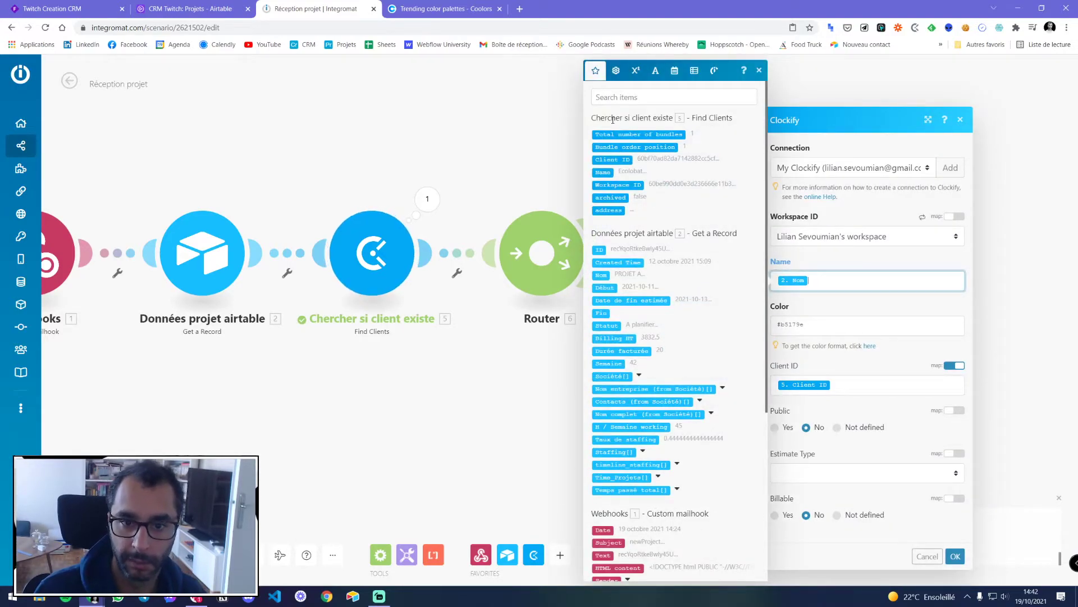
scroll(634, 273, down, 5)
scroll(634, 273, up, 5)
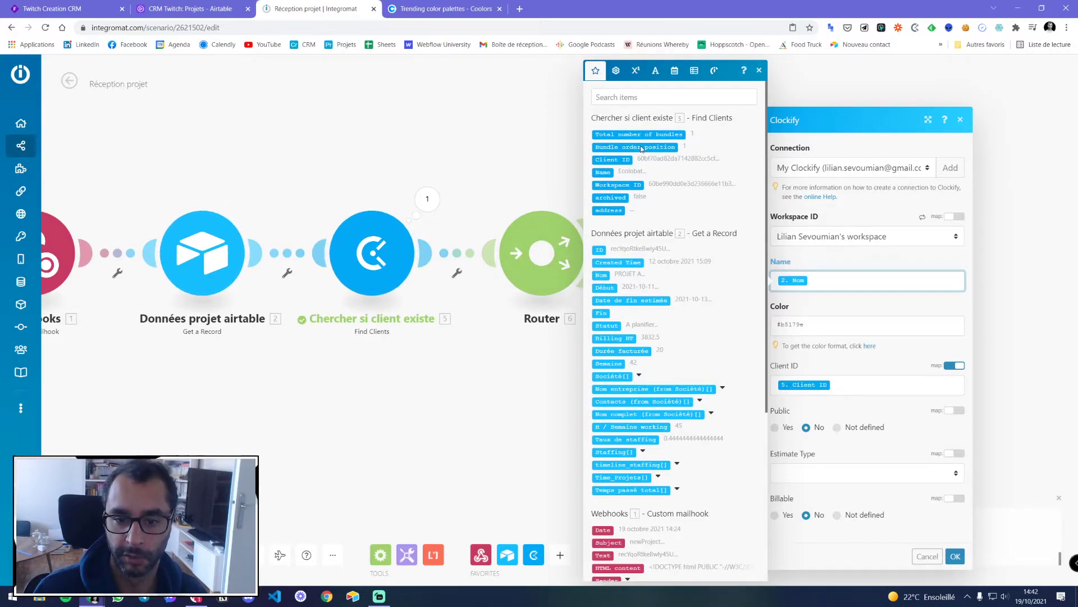
scroll(635, 232, down, 5)
scroll(670, 399, up, 5)
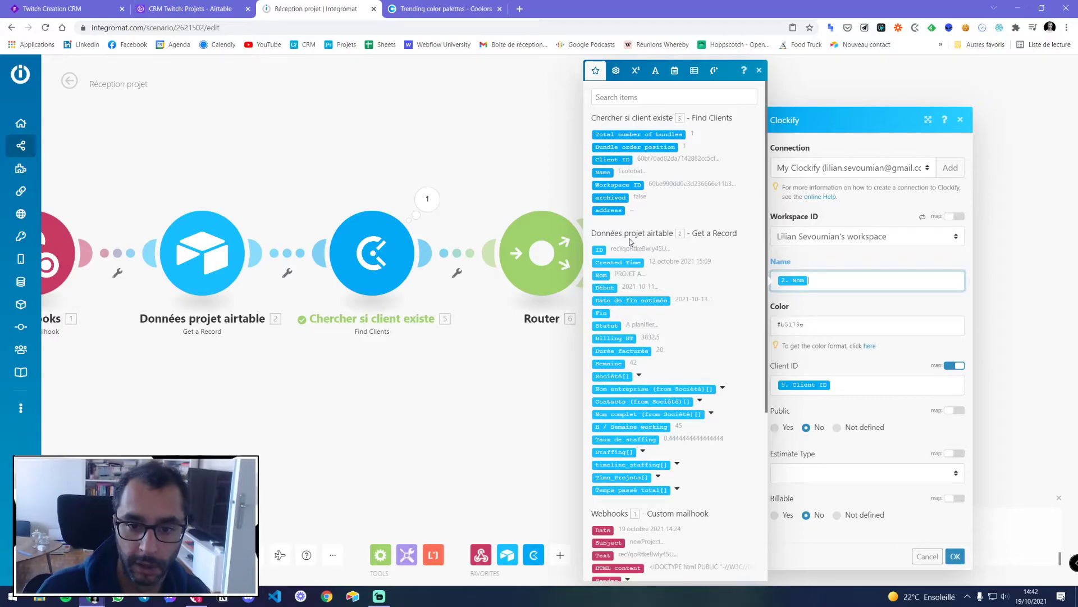
click(760, 70)
click(927, 556)
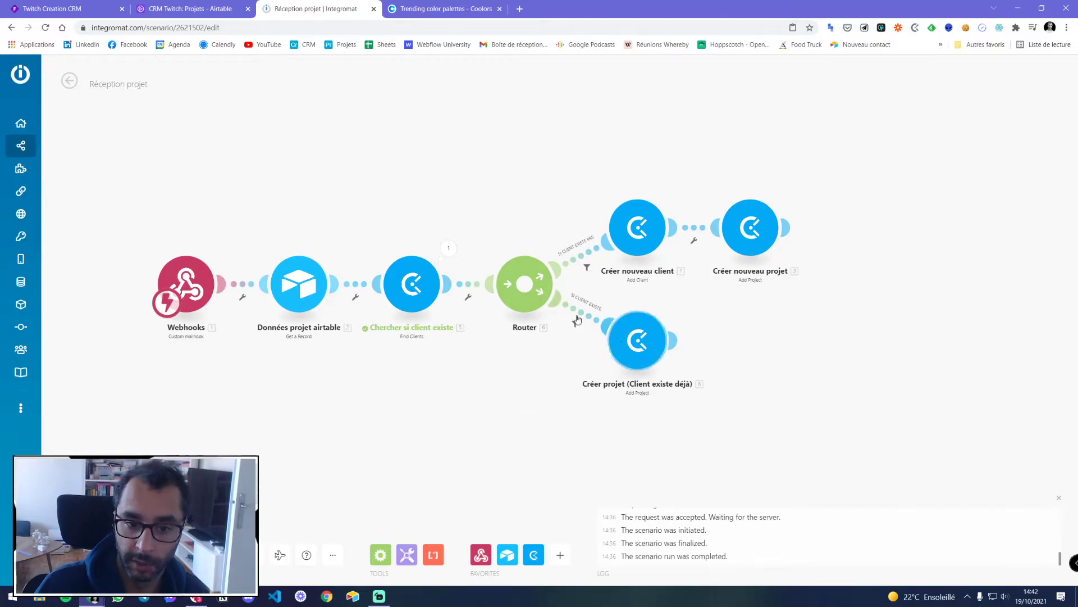
click(914, 28)
Close the Clockify extension panel and open the Clockify tracker app in a new tab
click(915, 28)
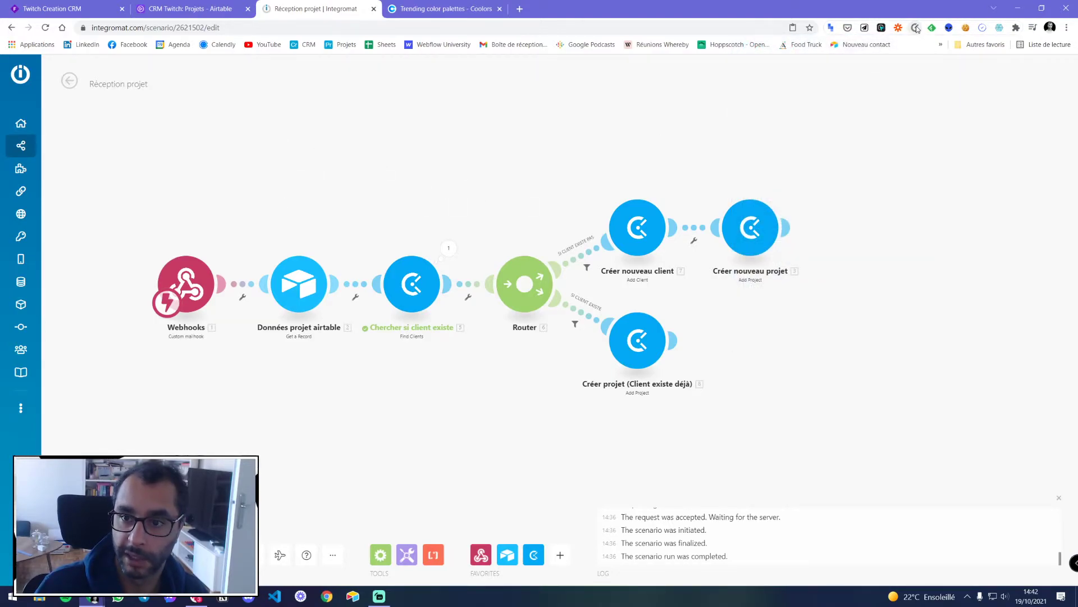
click(916, 29)
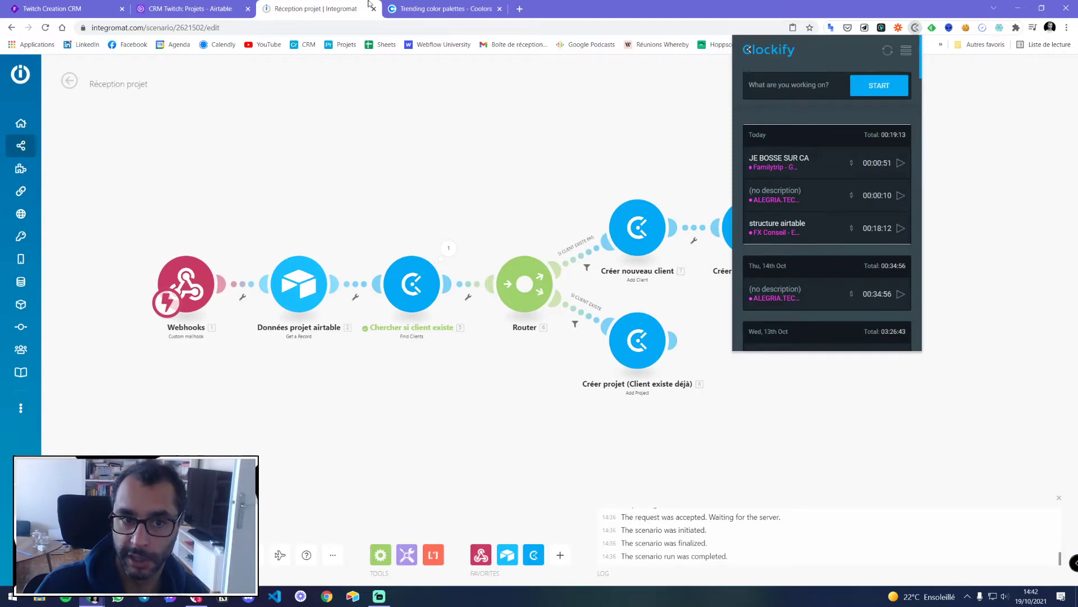
click(401, 7)
click(520, 9)
text(clocki)
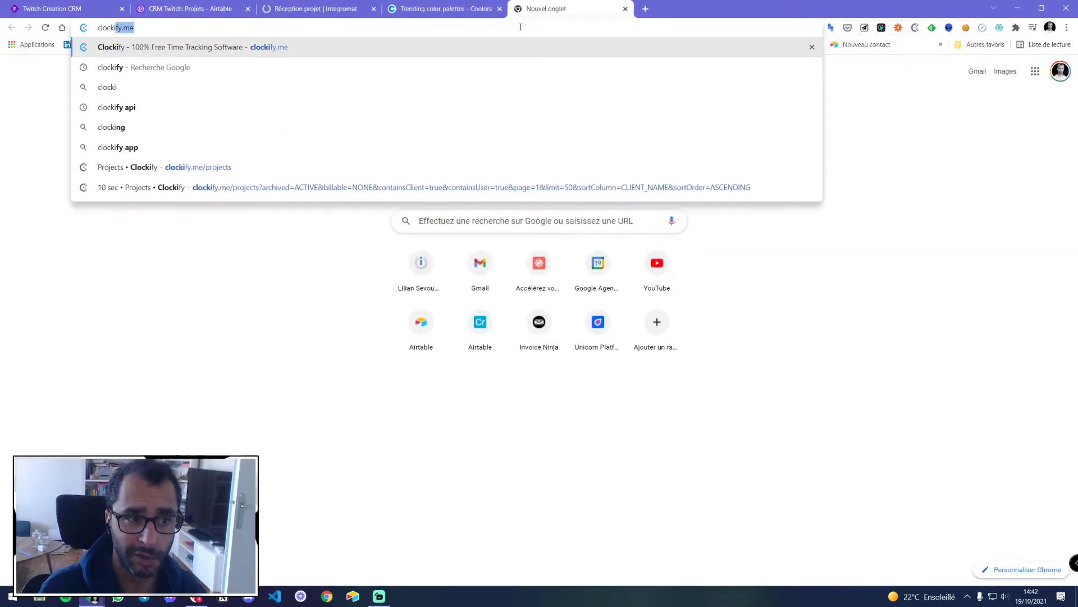
key(Return)
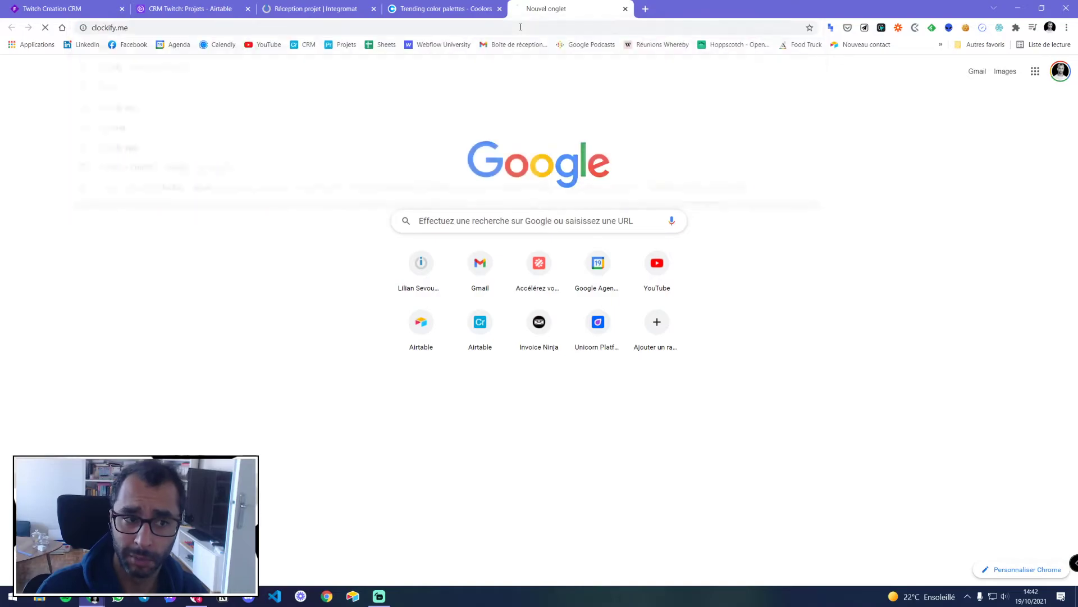
click(876, 78)
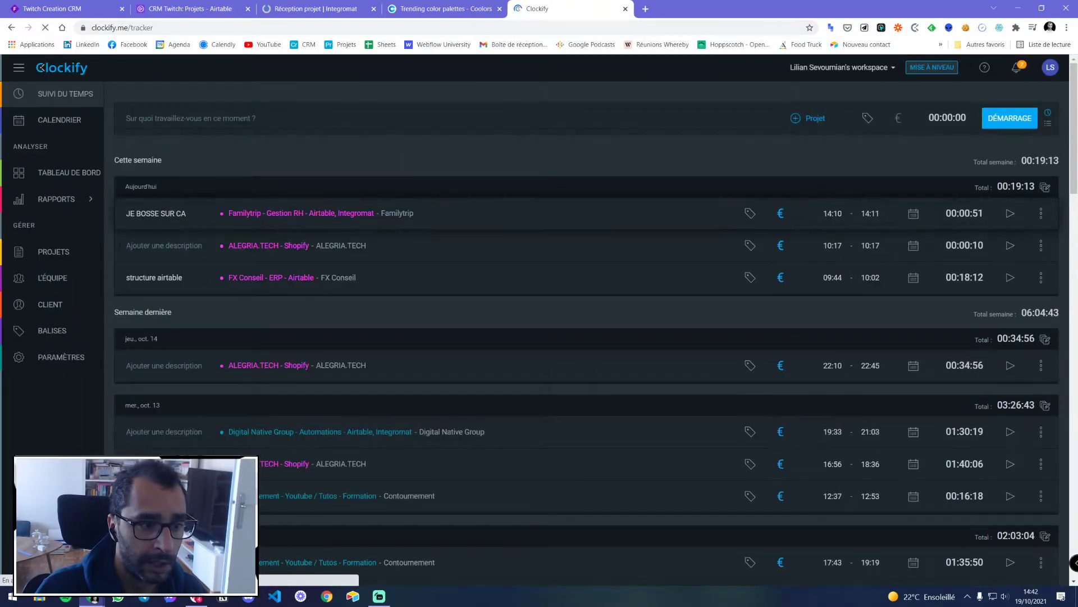
Check the Clockify clients and projects lists, then close the tab and return to Réception projet
click(46, 303)
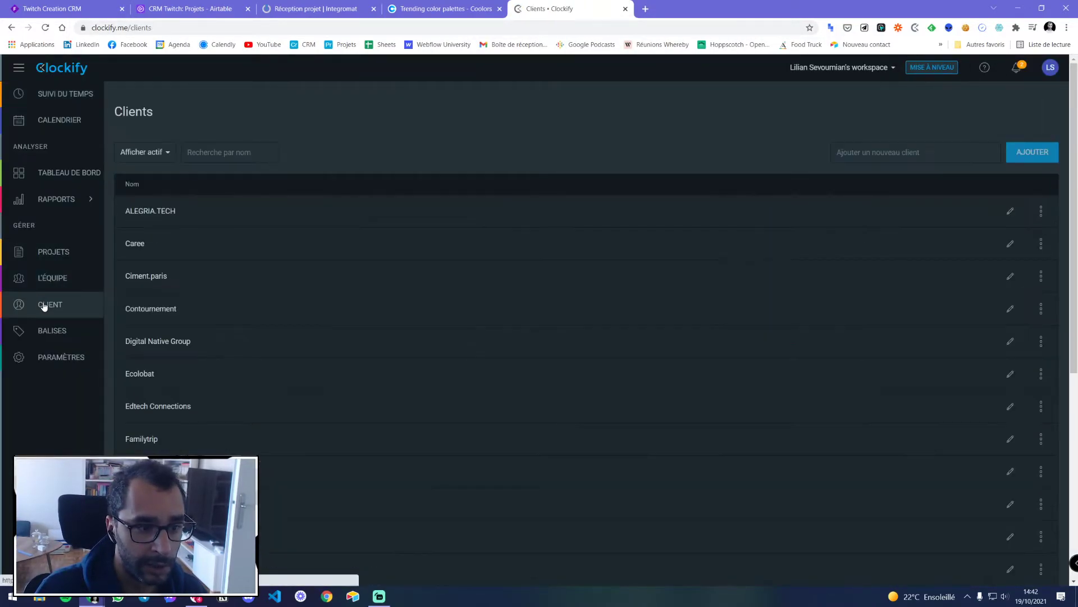
click(911, 153)
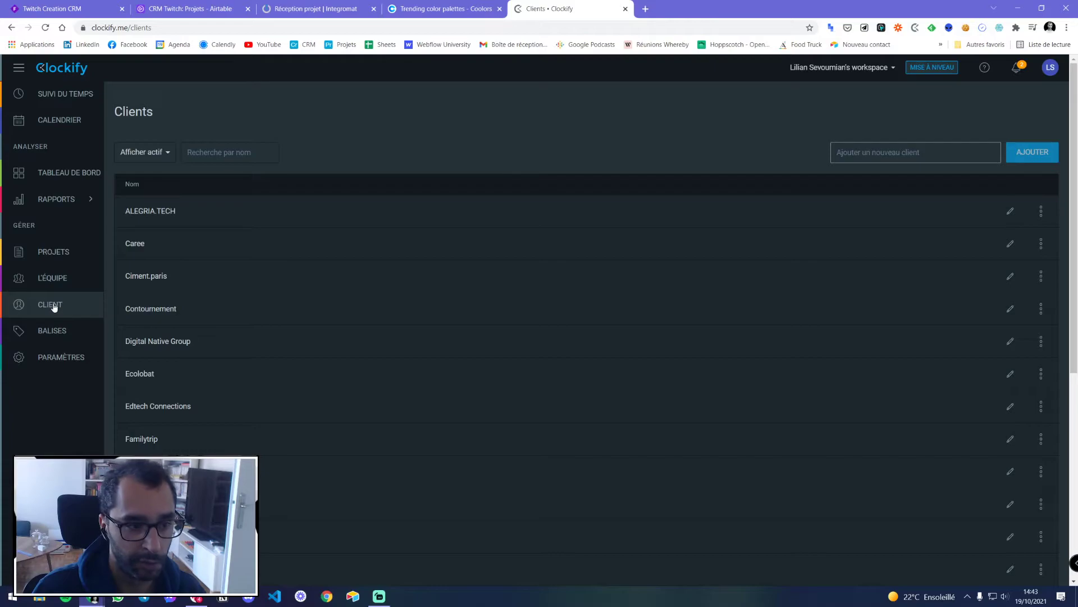
click(50, 252)
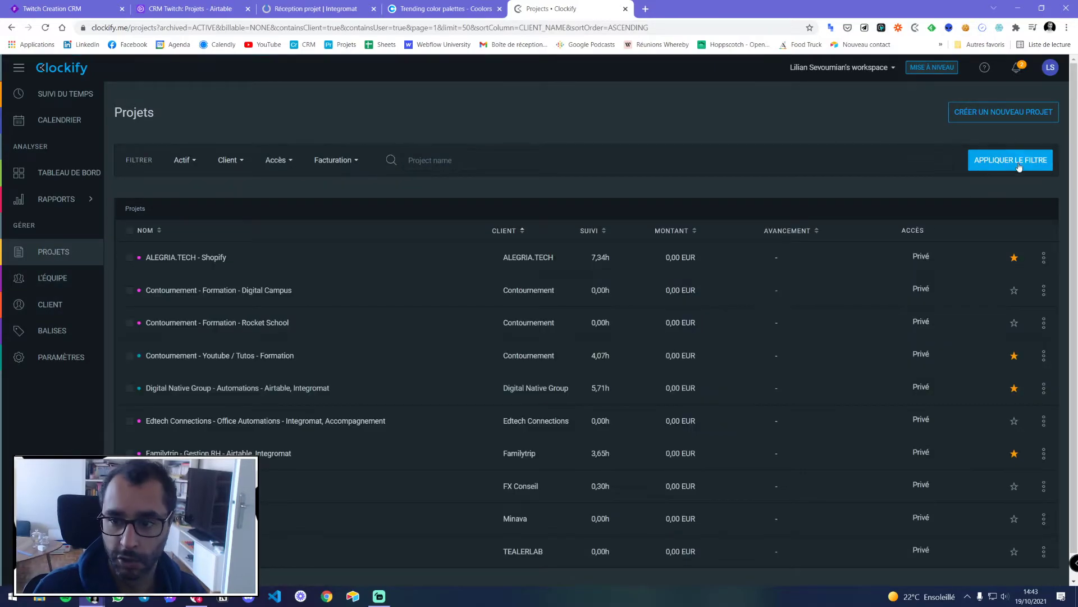
click(625, 9)
click(313, 7)
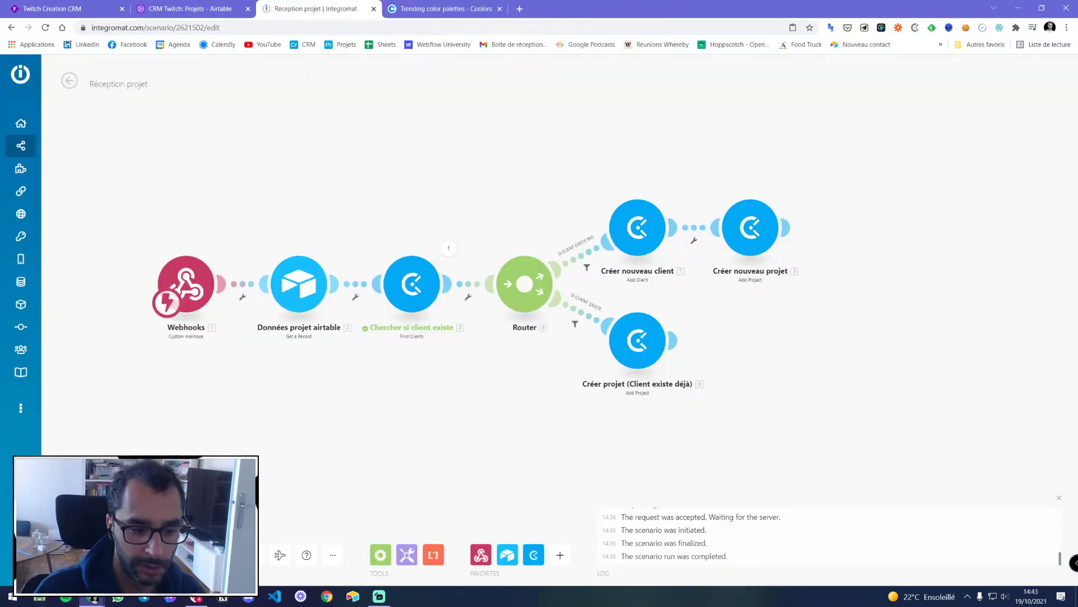
Save the Réception projet scenario and run it once so it waits for webhook data
key(ctrl+s)
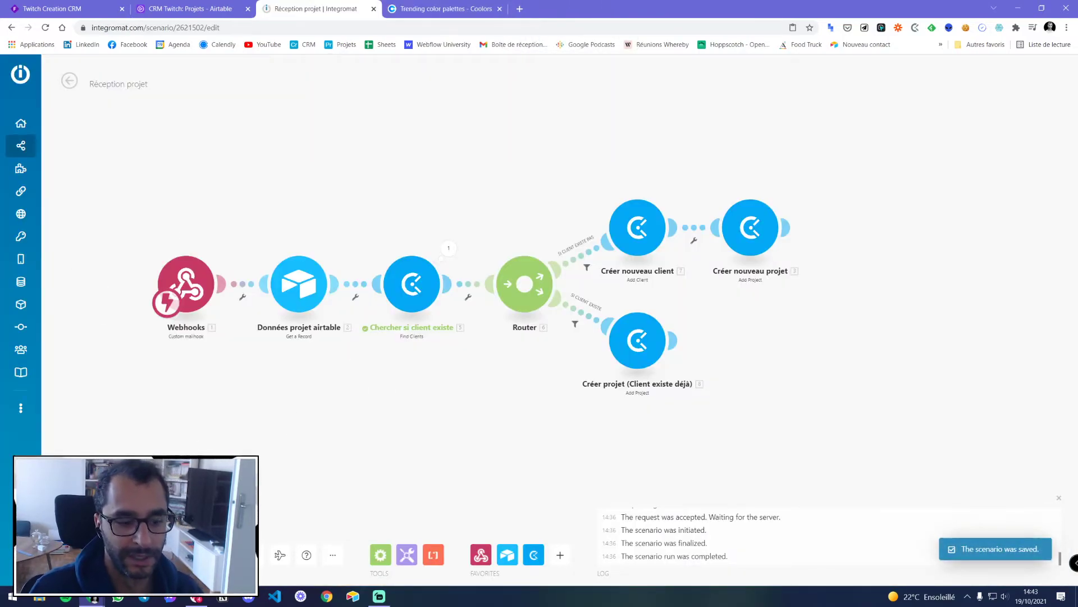
click(90, 555)
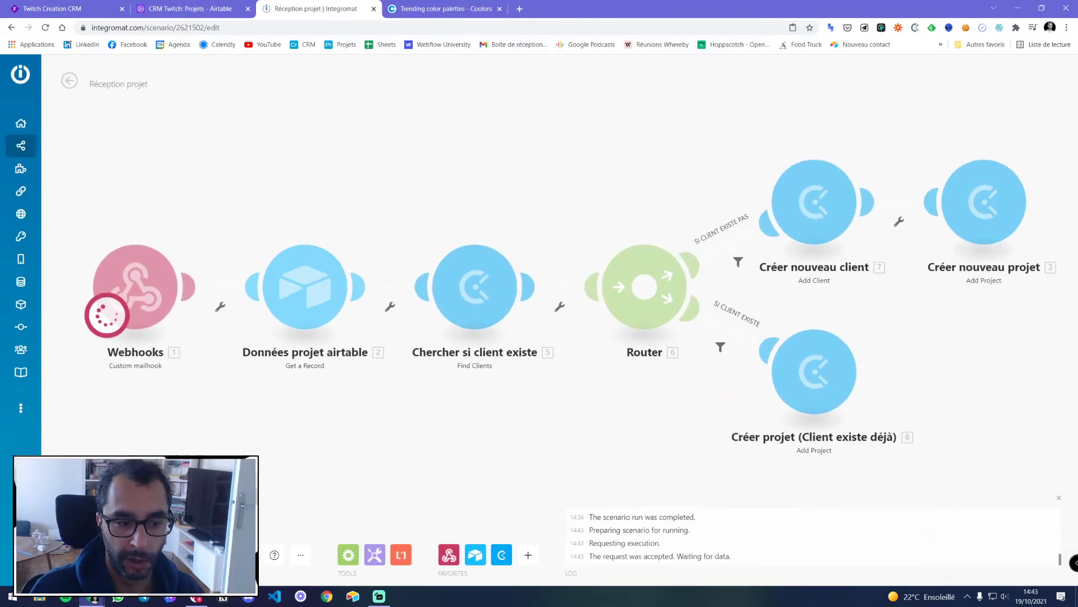
click(199, 11)
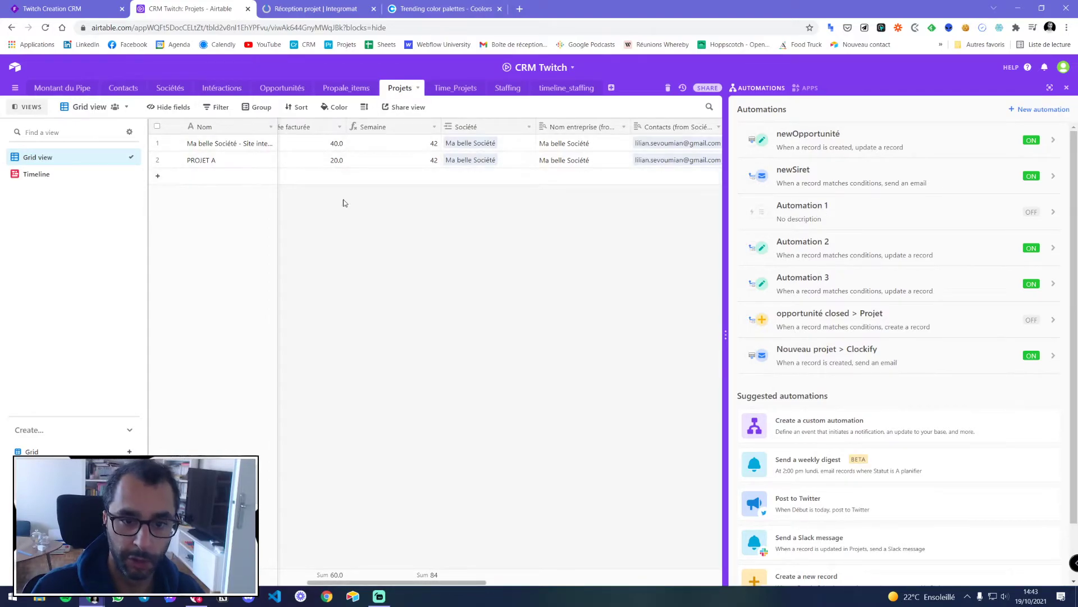
Check the Nouveau projet > Clockify automation, then view the Projets table with PROJET A
click(1067, 87)
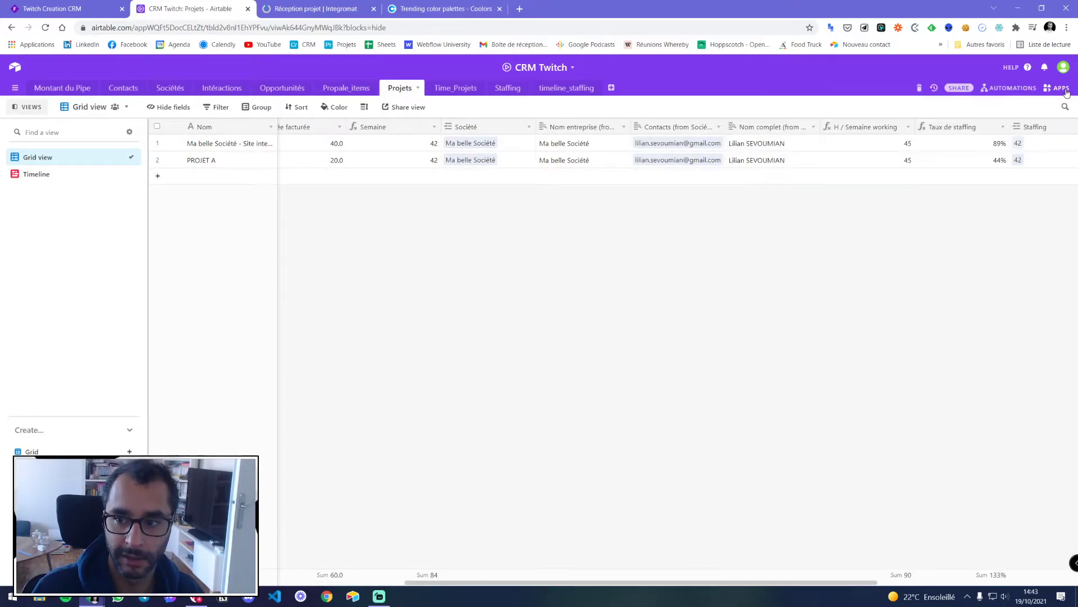
click(1014, 88)
click(826, 349)
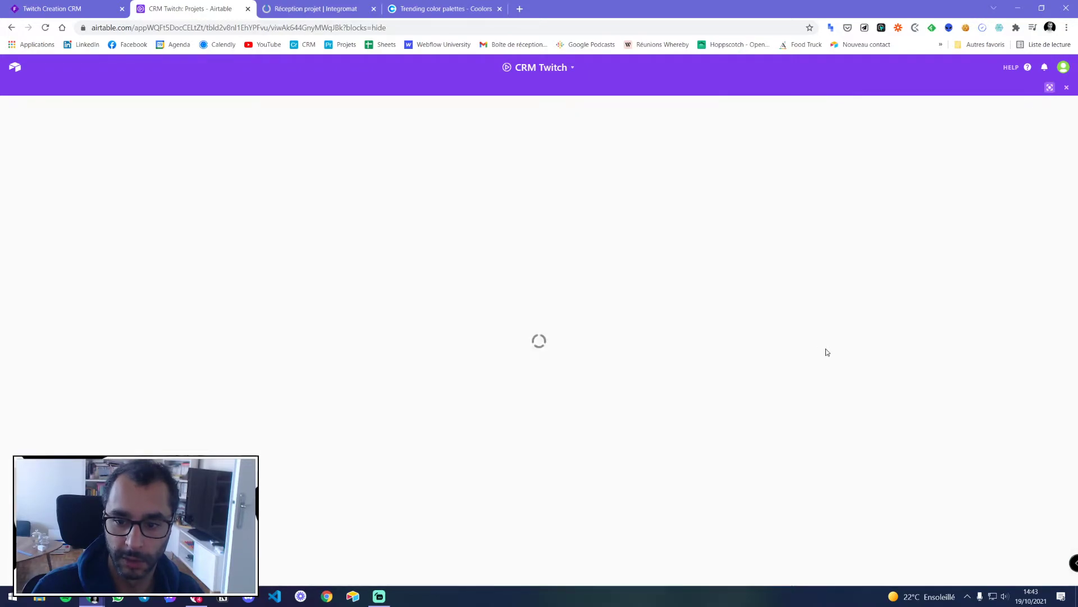
click(1066, 88)
click(391, 7)
click(360, 7)
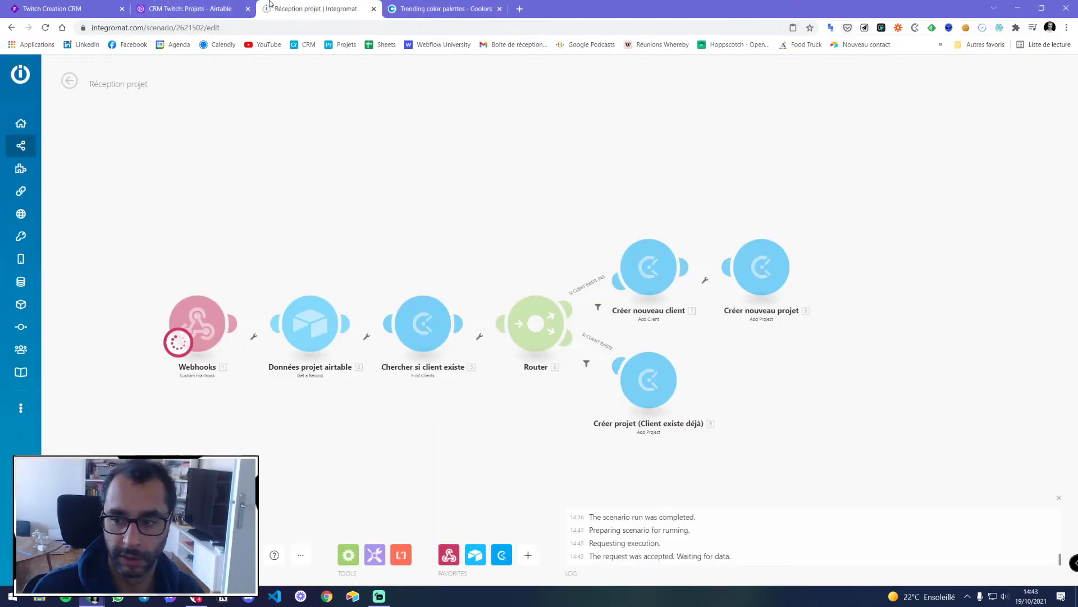
click(208, 8)
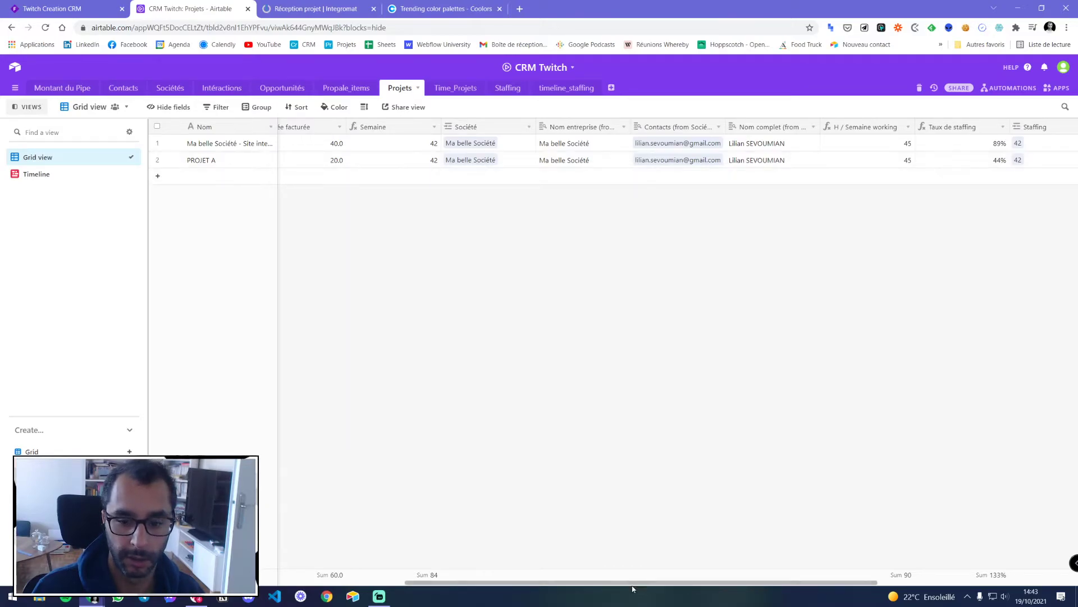
drag(608, 590, 805, 592)
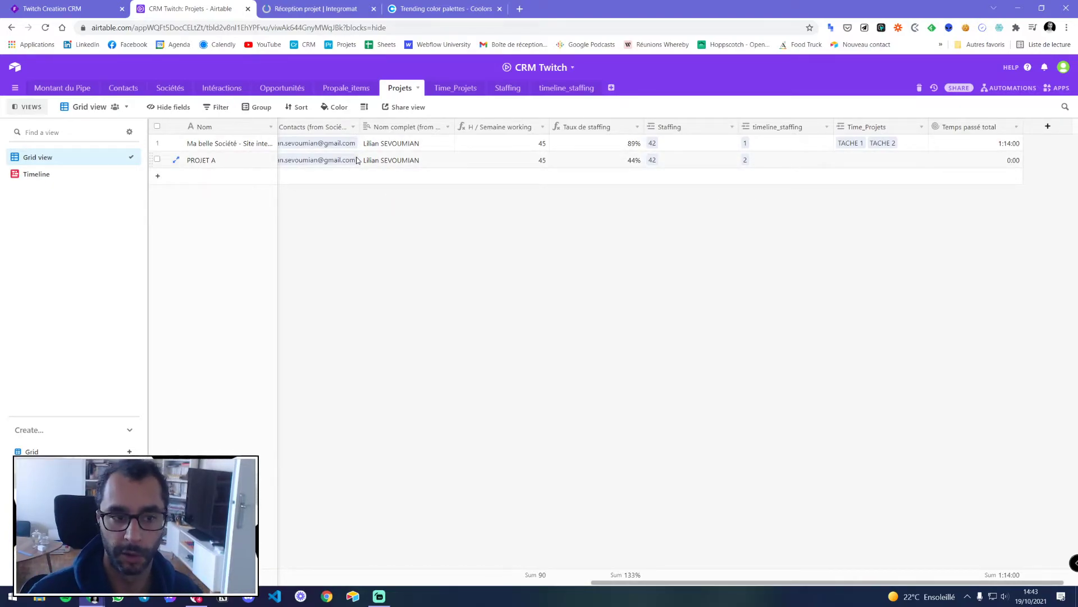
Duplicate the PROJET A record in Projets to create PROJET A copy
right_click(388, 160)
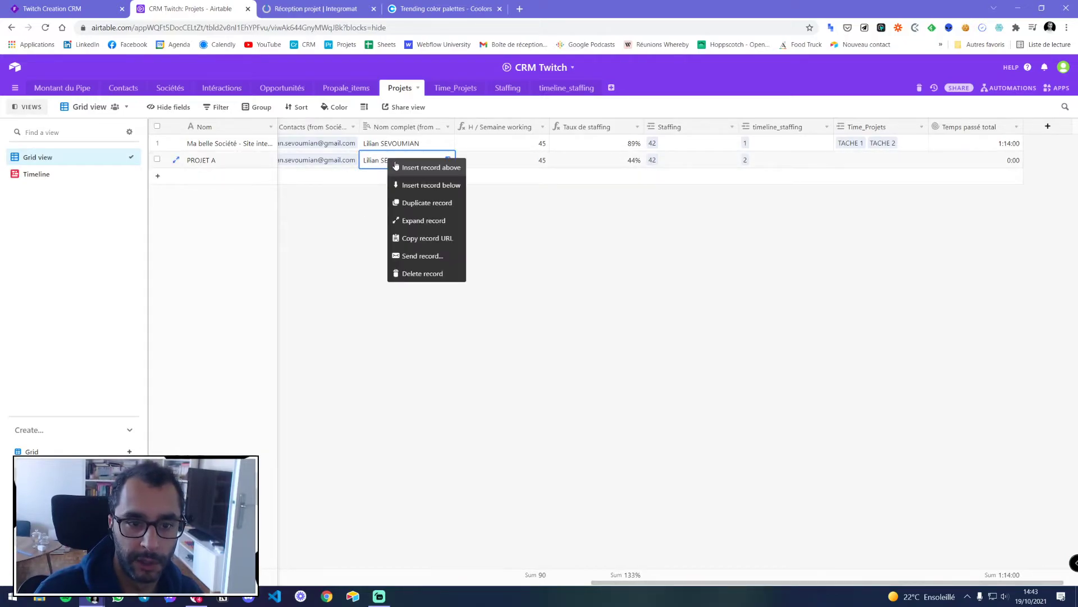
click(421, 206)
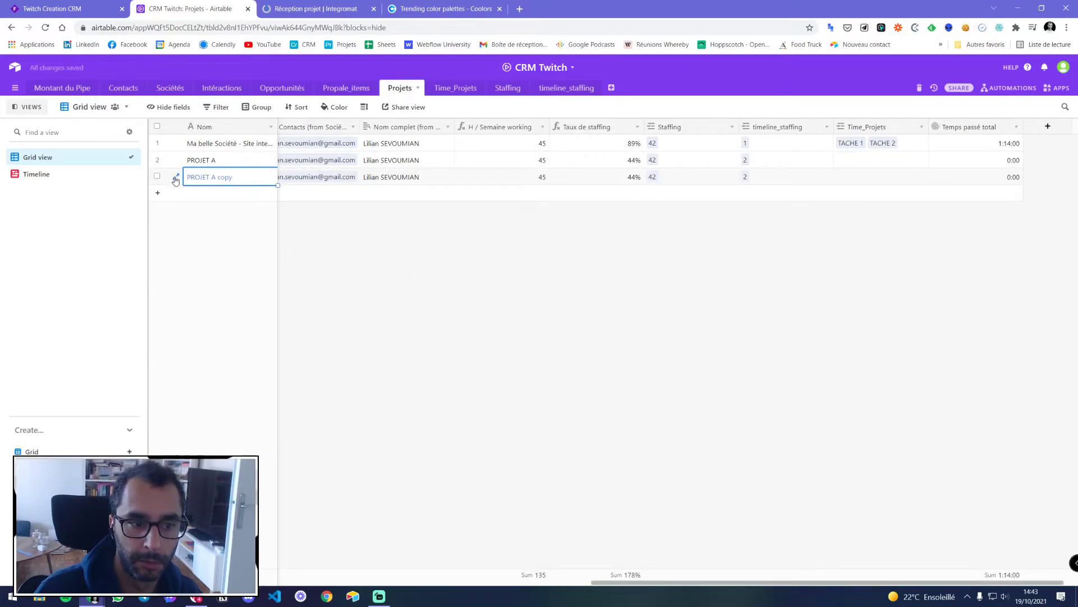
click(328, 7)
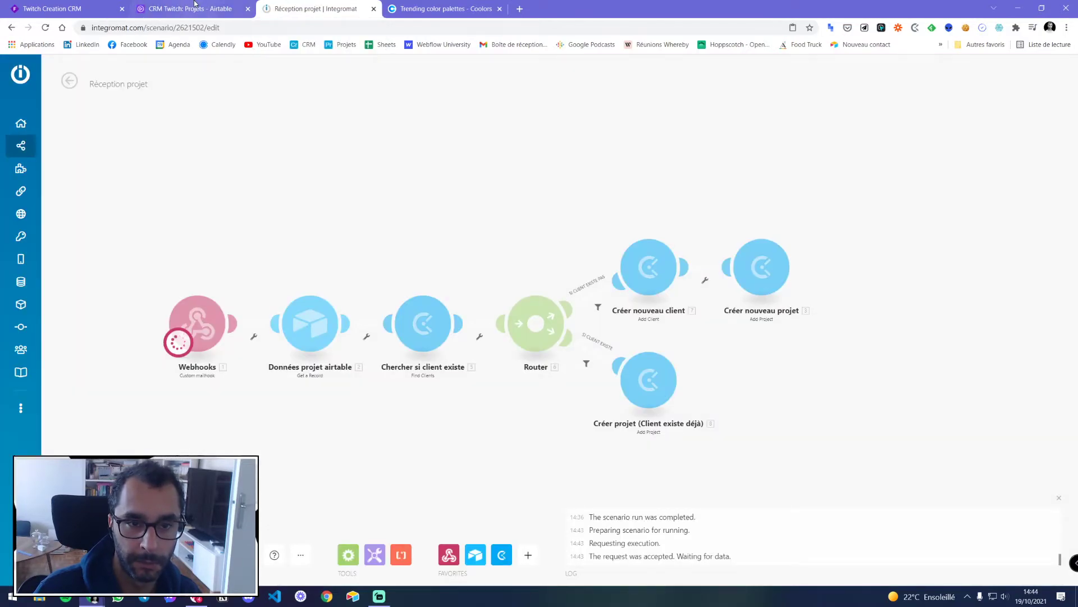
Review the Nouveau projet > Clockify automation's successful run, then view the Integromat run
click(195, 7)
click(1008, 87)
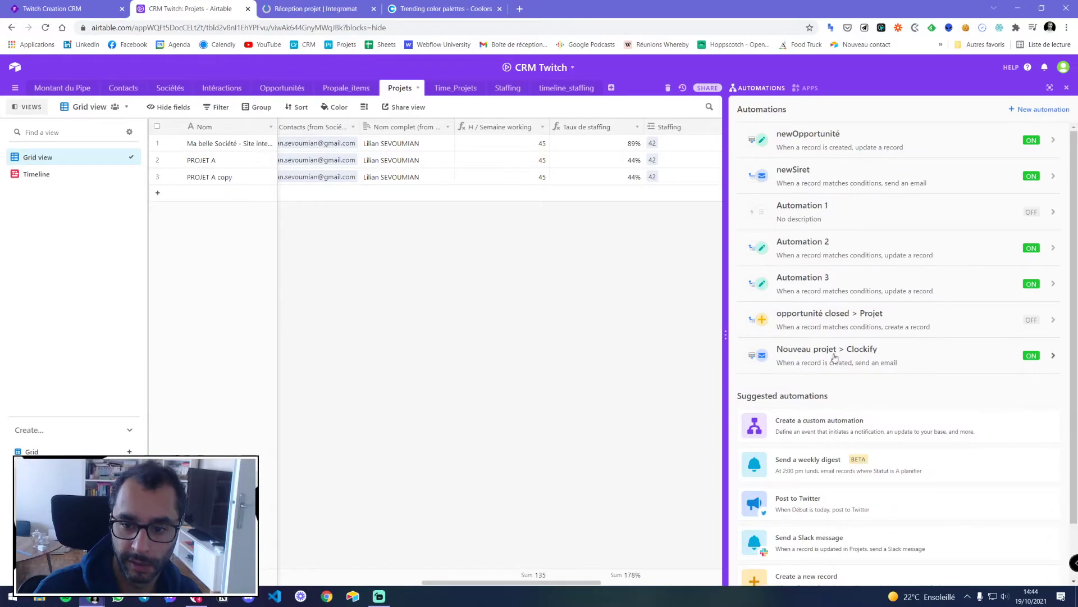
click(834, 354)
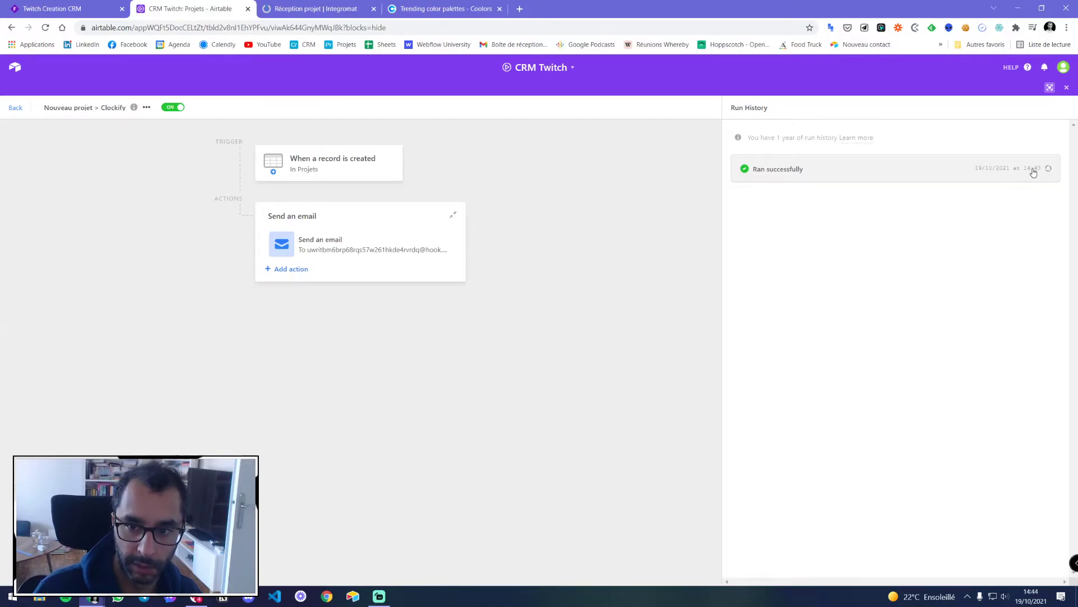
click(936, 178)
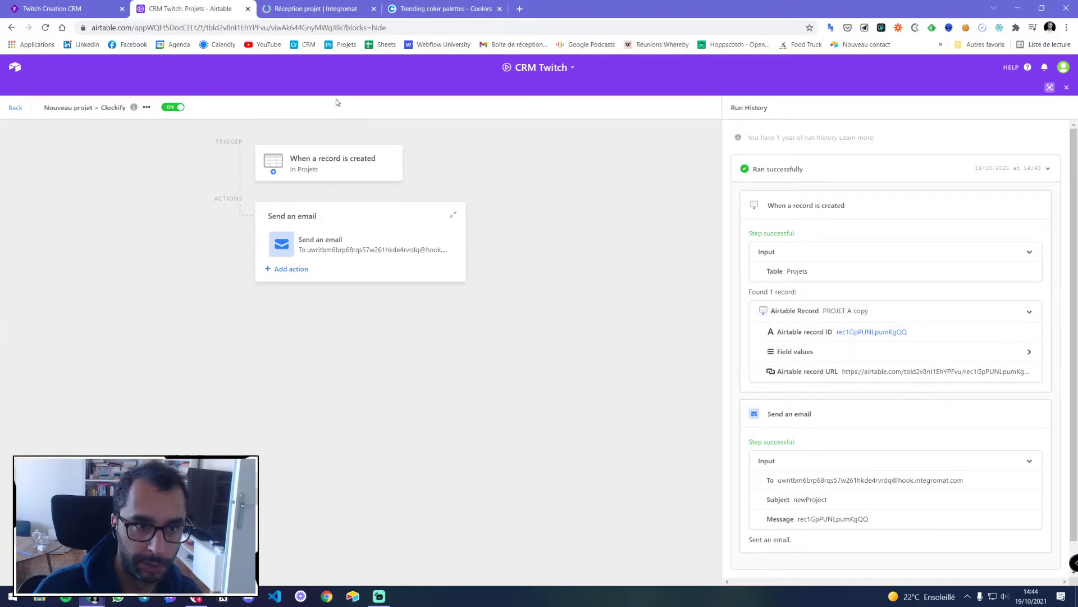
scroll(847, 398, down, 1)
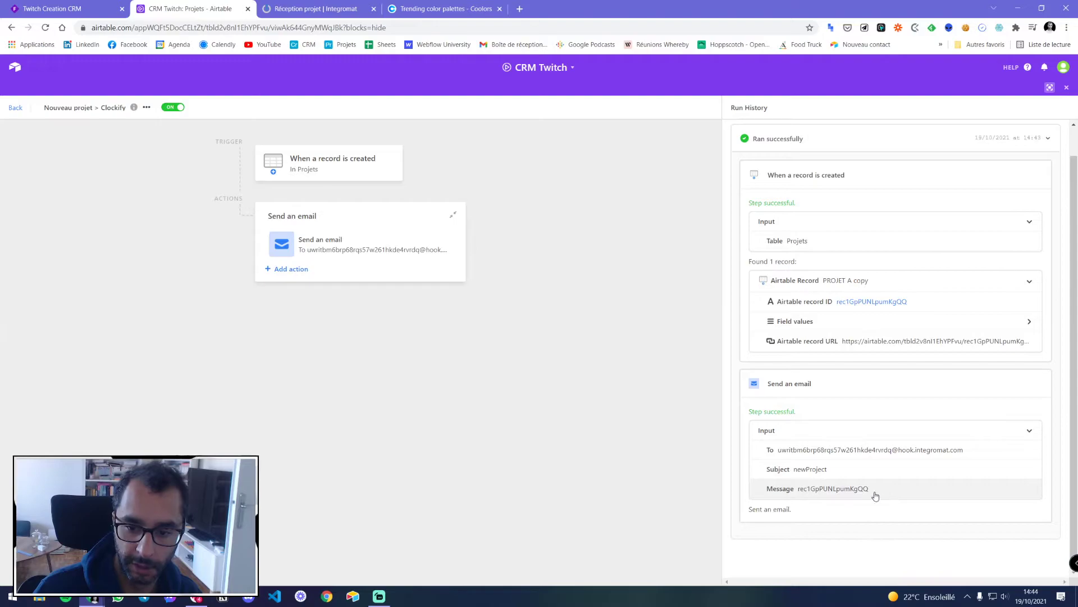
click(311, 11)
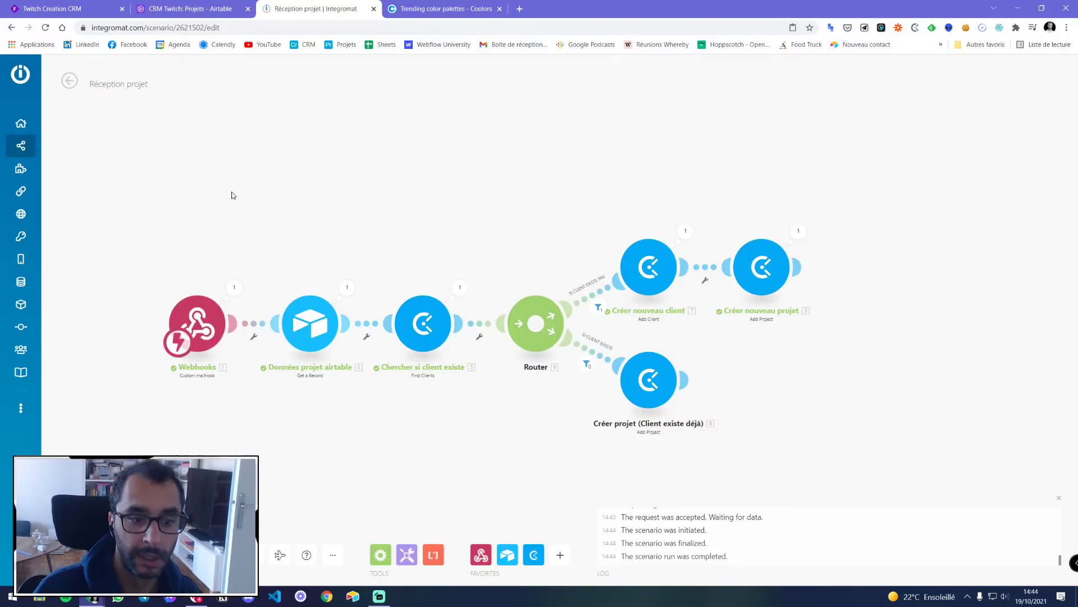
click(235, 287)
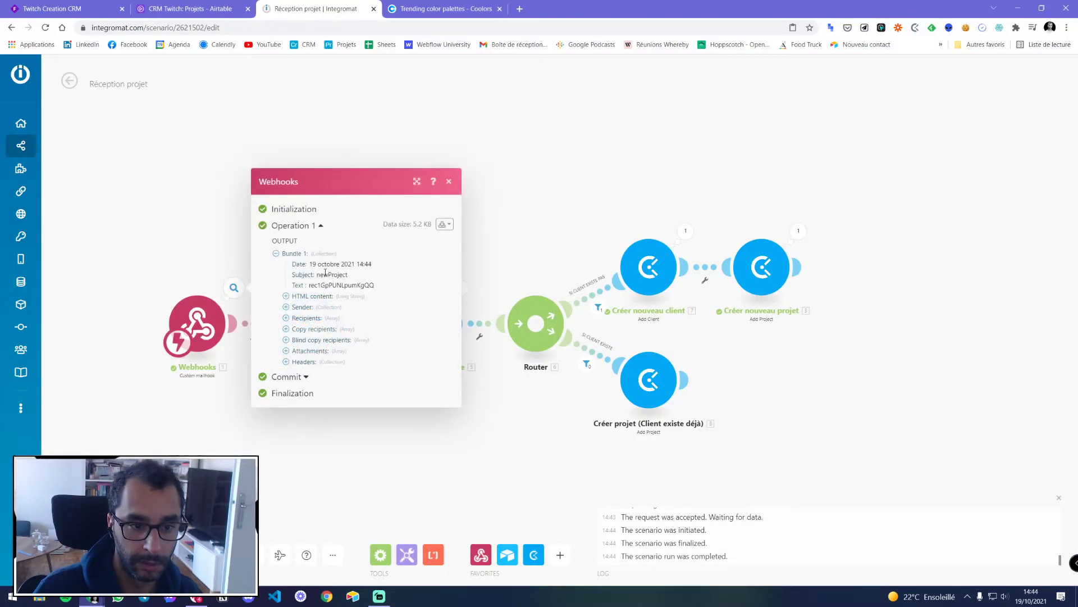
mouse_move(319, 275)
mouse_down()
mouse_move(335, 282)
mouse_move(320, 275)
mouse_up()
click(449, 183)
click(233, 288)
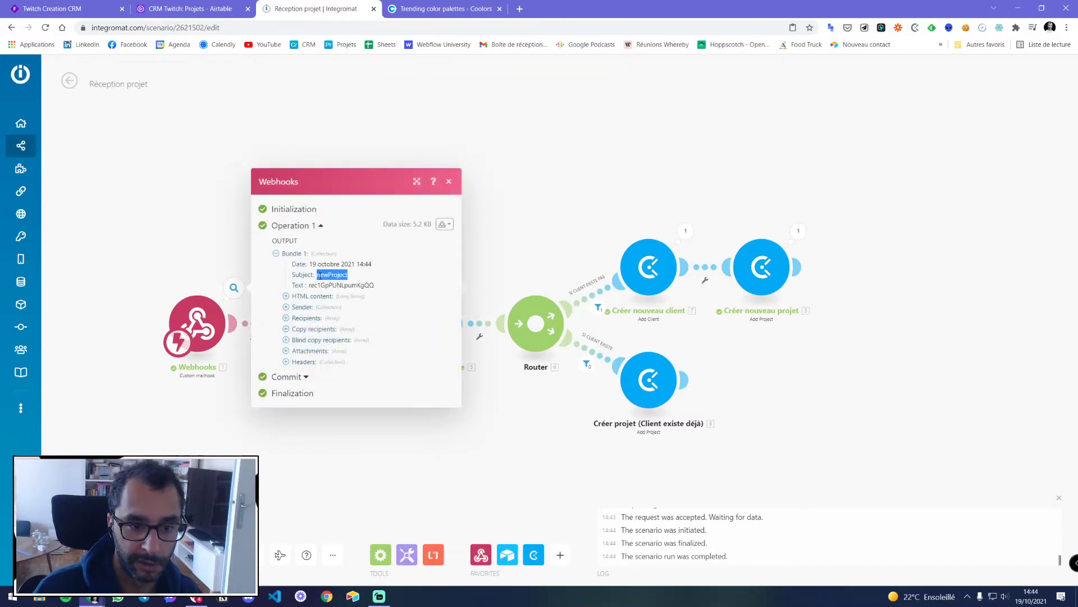
click(449, 182)
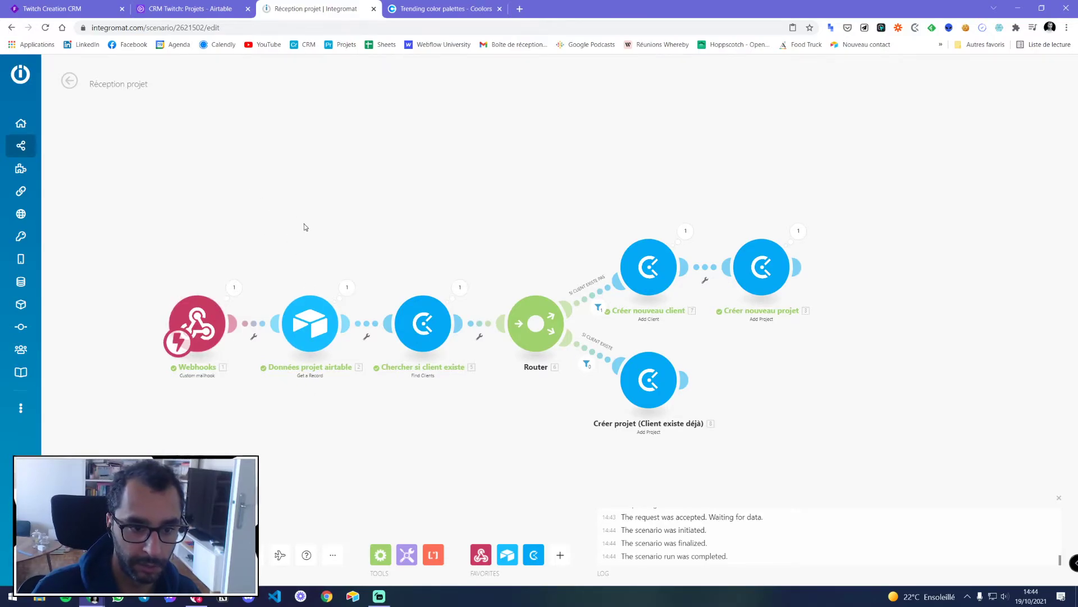
click(346, 287)
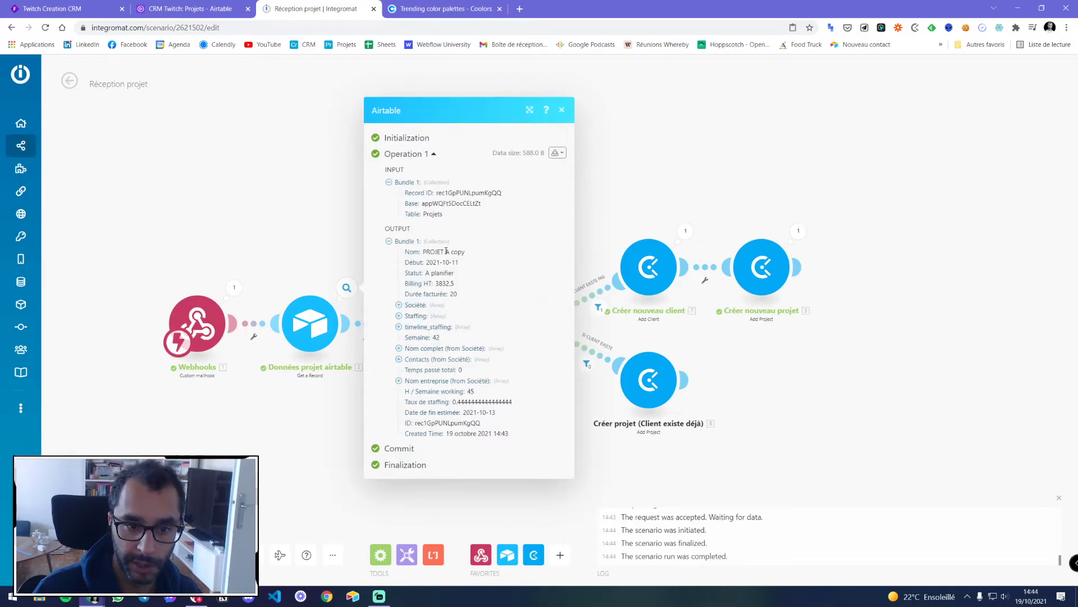
click(562, 110)
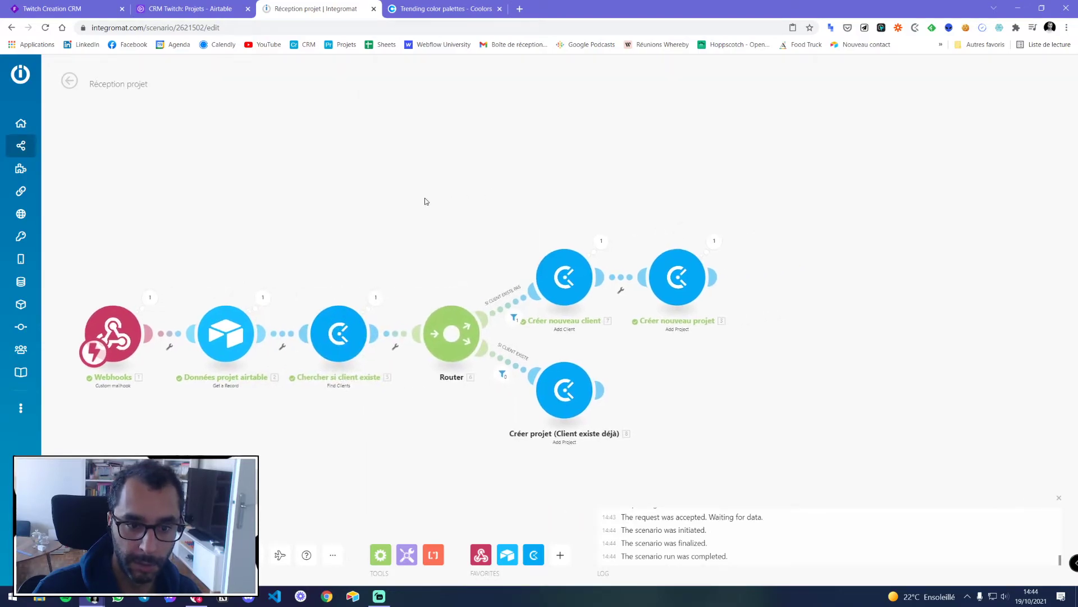
click(377, 303)
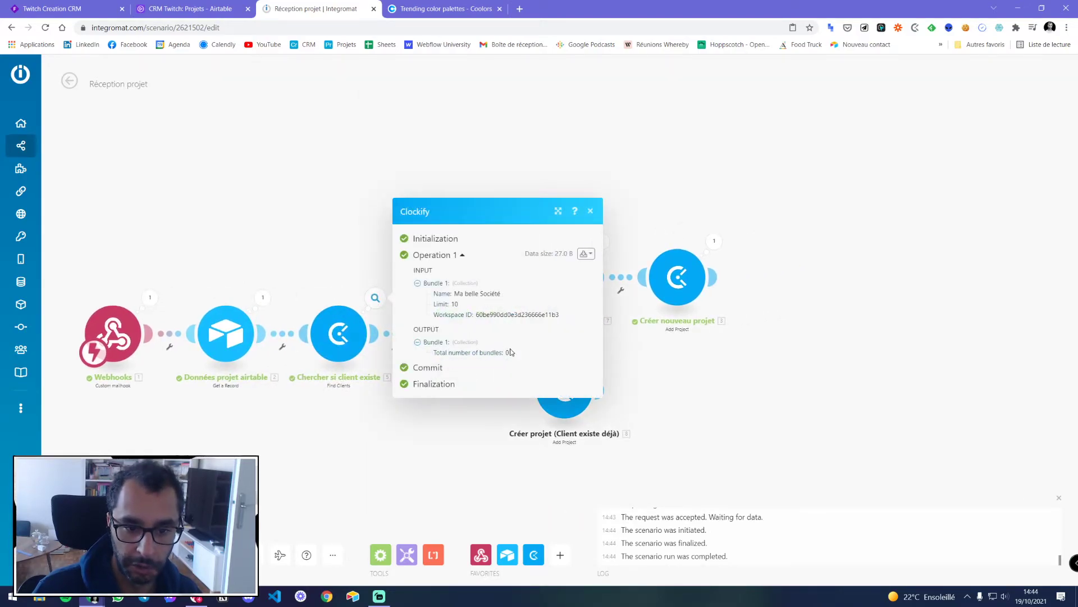
click(590, 211)
drag(481, 212, 383, 176)
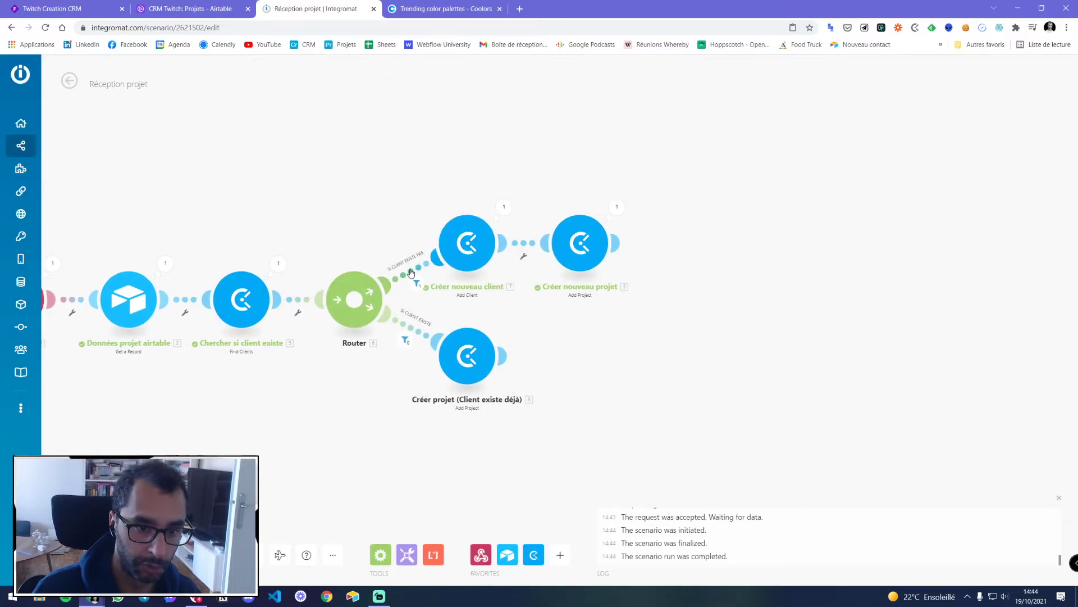
mouse_move(420, 289)
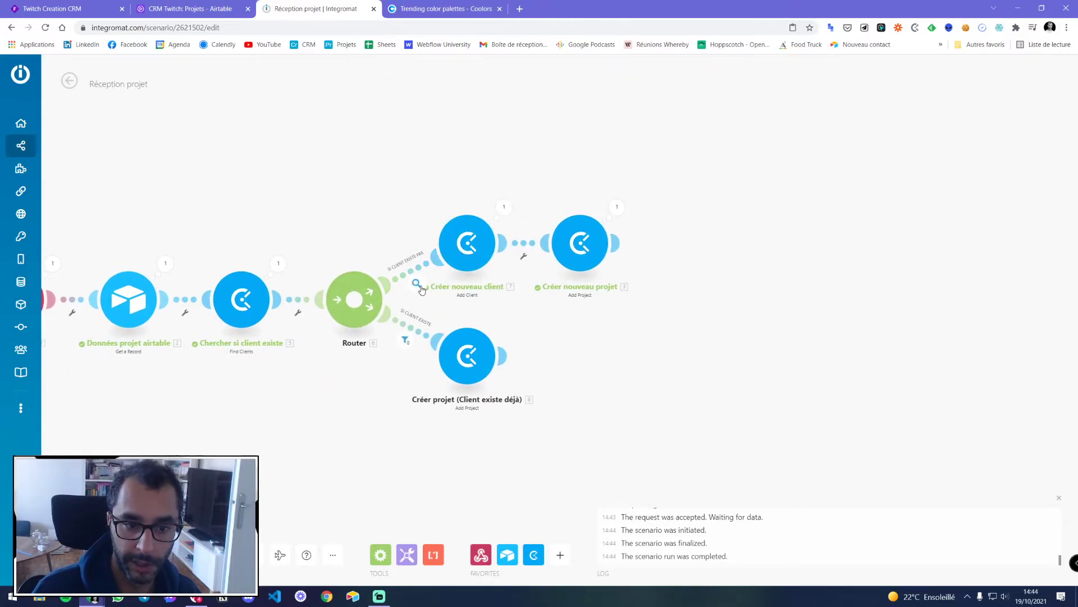
mouse_move(270, 267)
click(419, 286)
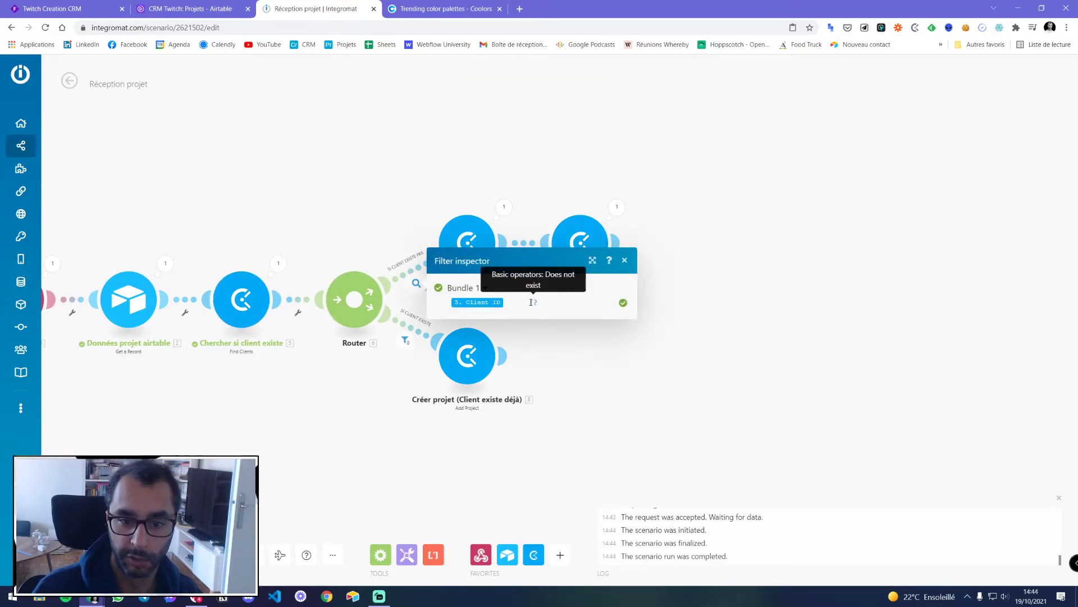
click(625, 261)
click(504, 207)
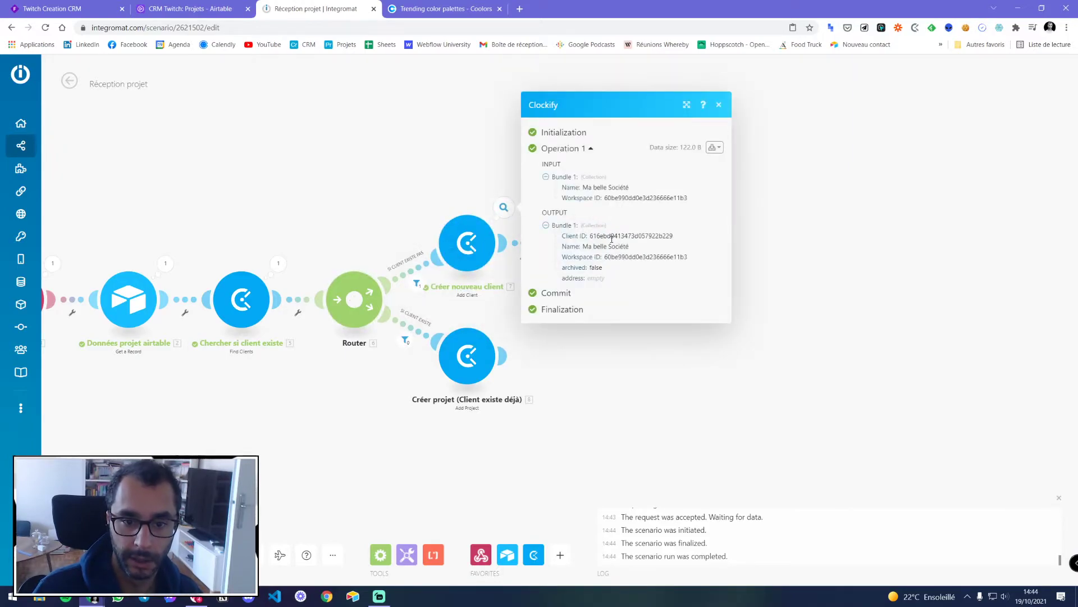
drag(591, 236, 675, 239)
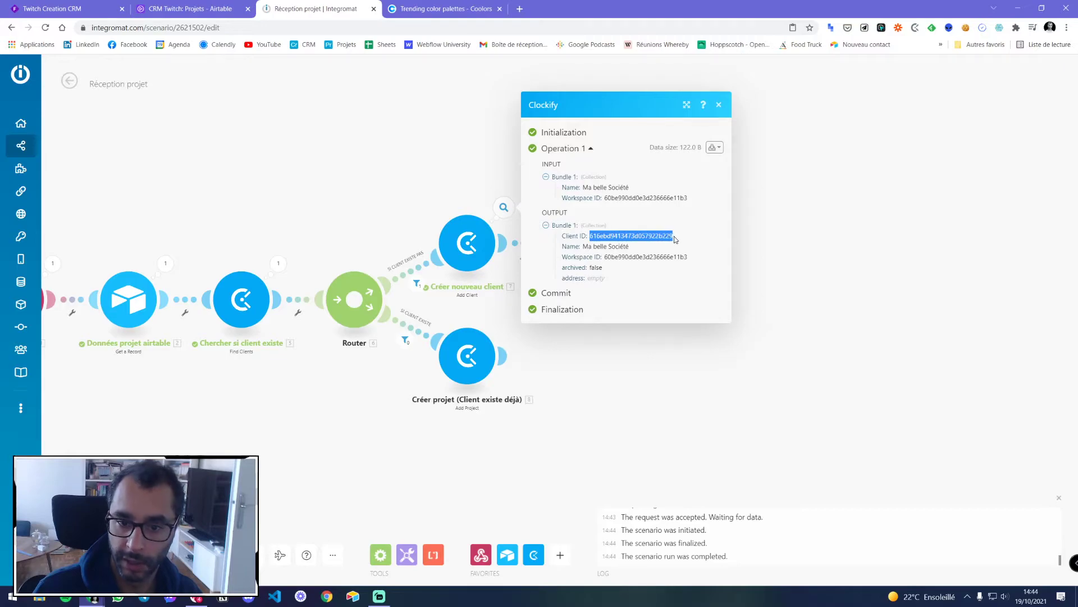
click(719, 107)
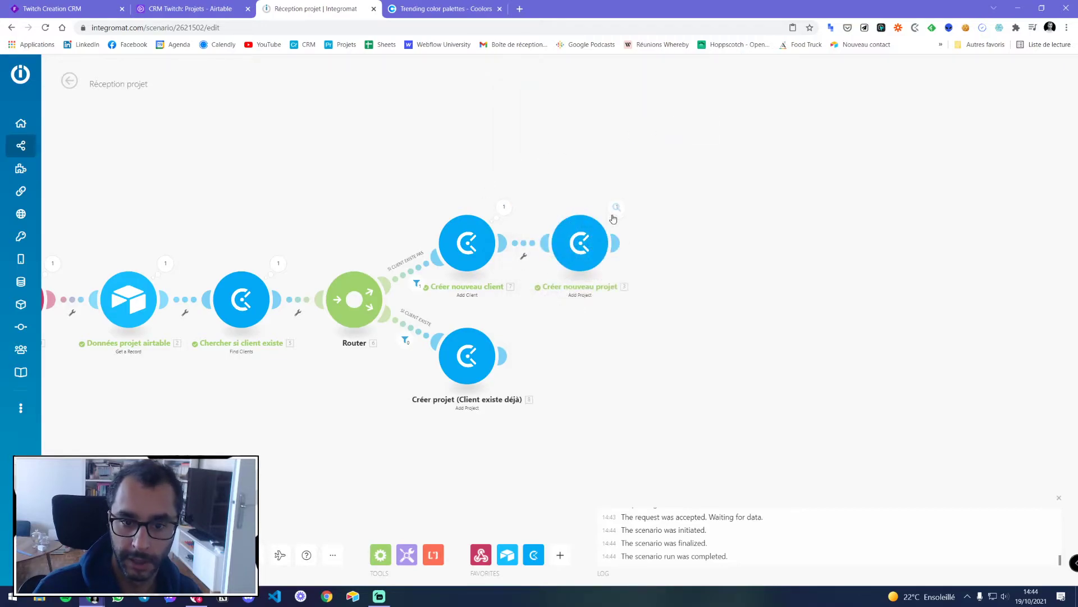
click(616, 207)
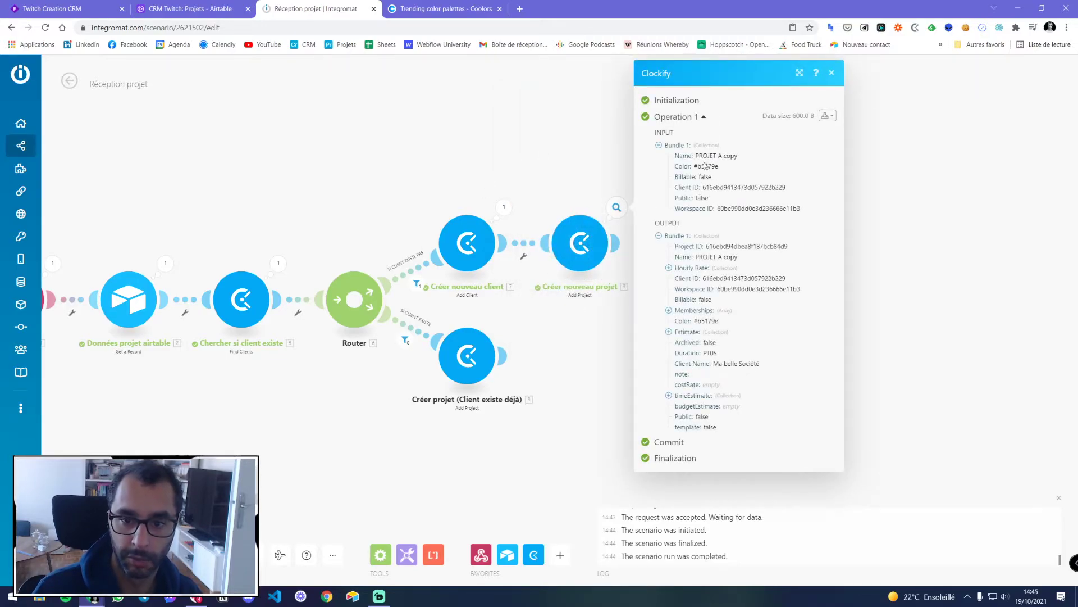
drag(704, 187, 787, 188)
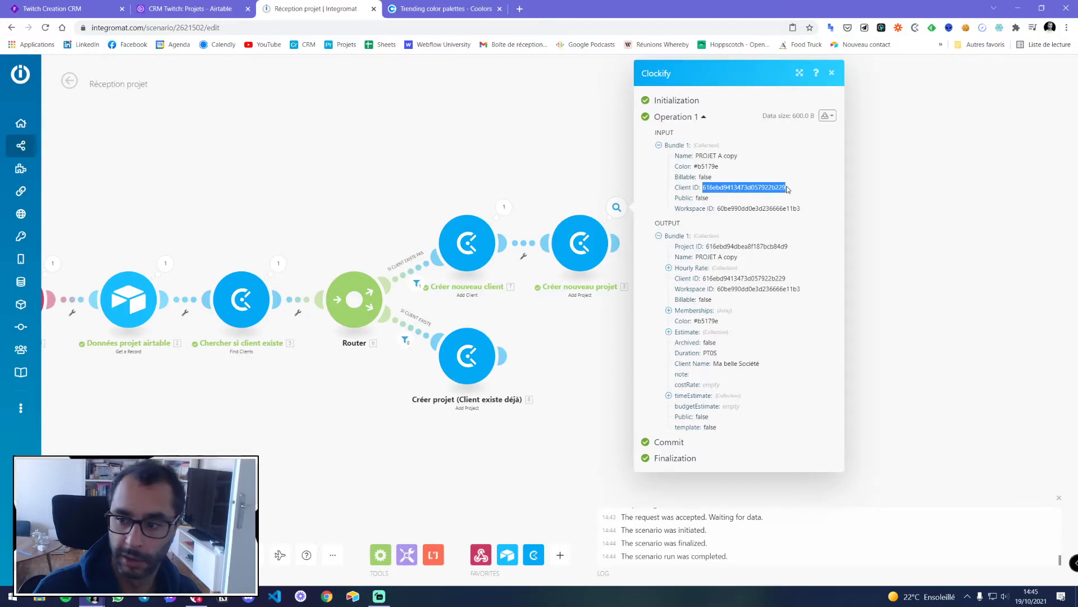
click(832, 73)
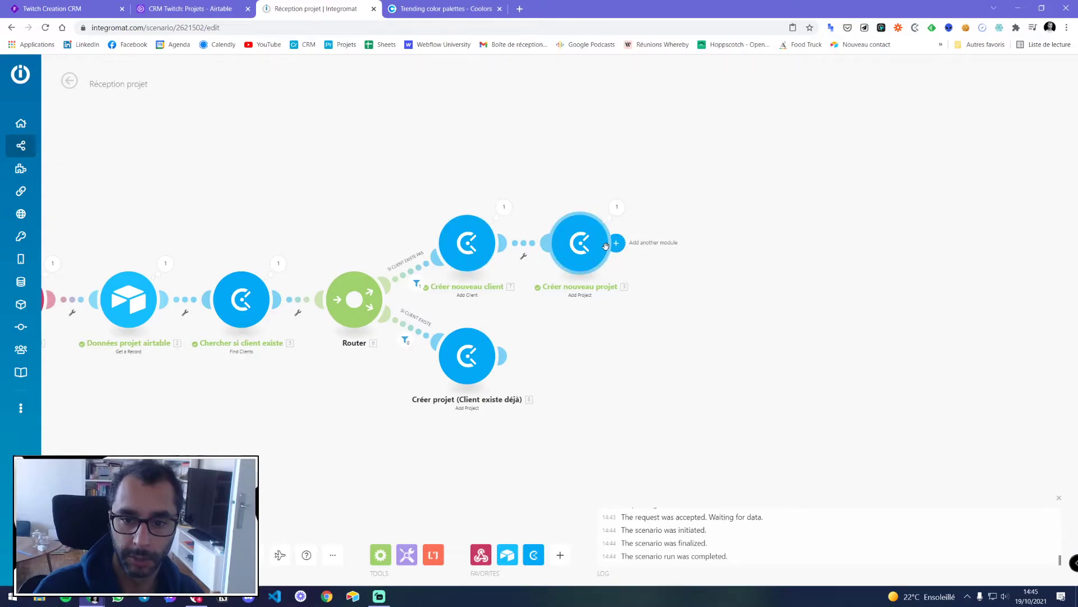
Start a Clockify time entry assigned to the PROJET A copy project
click(916, 28)
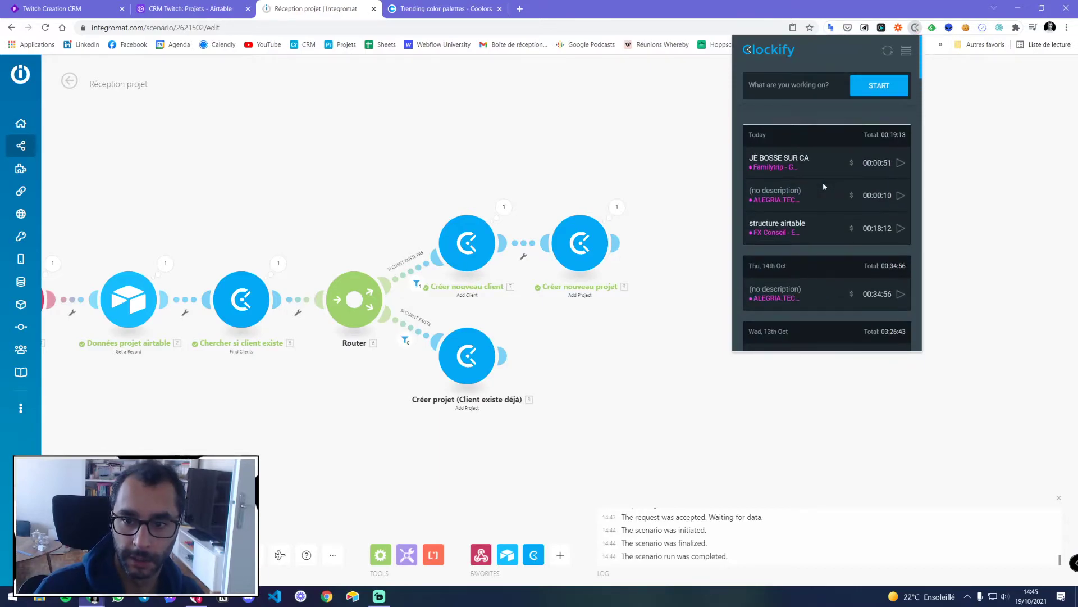
click(908, 51)
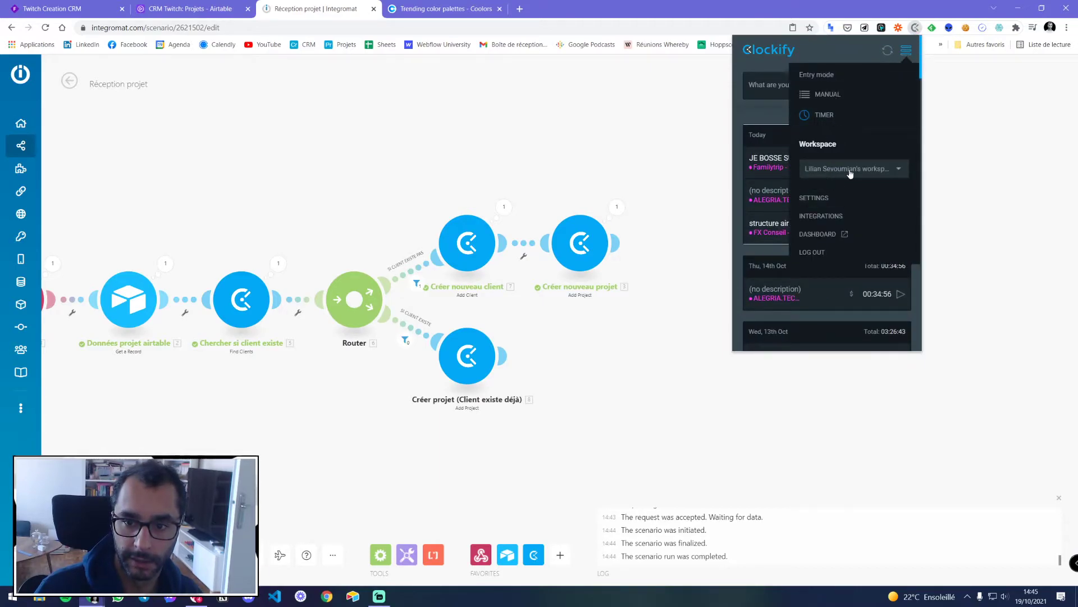
click(911, 52)
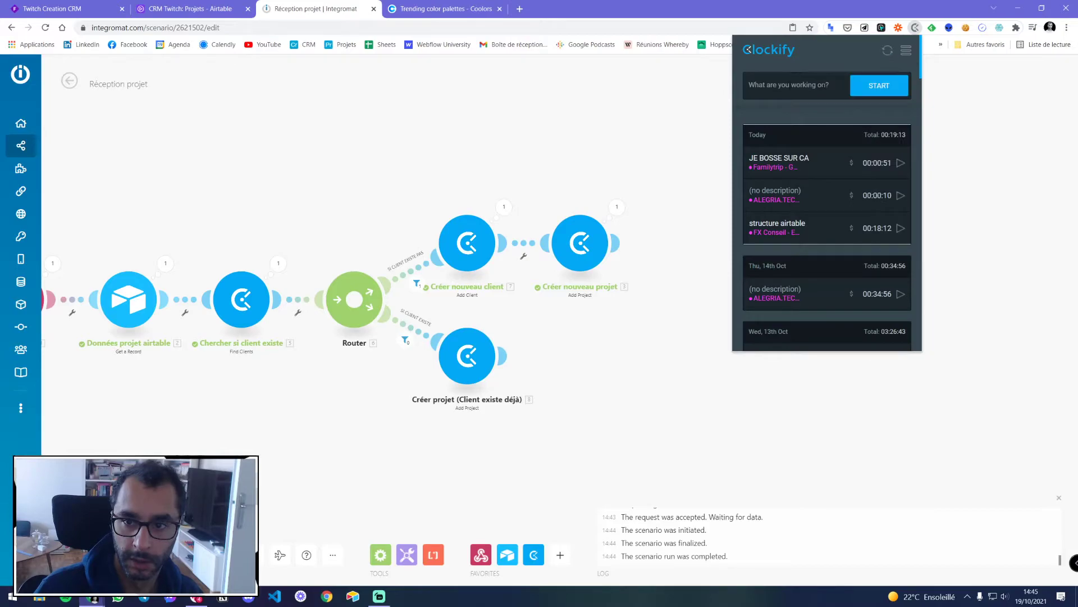
click(860, 88)
click(854, 188)
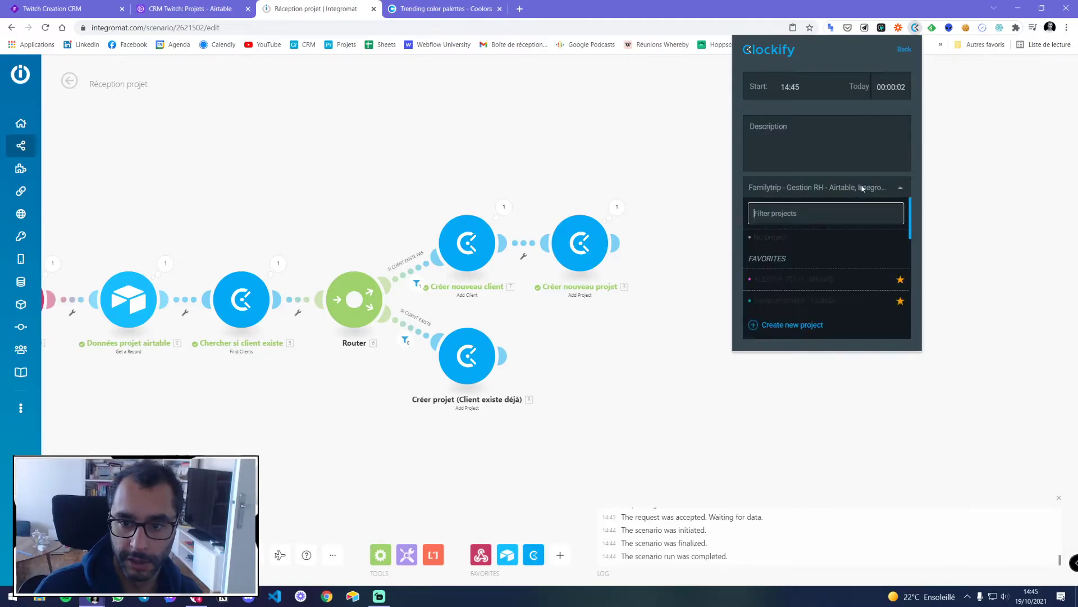
scroll(792, 264, down, 3)
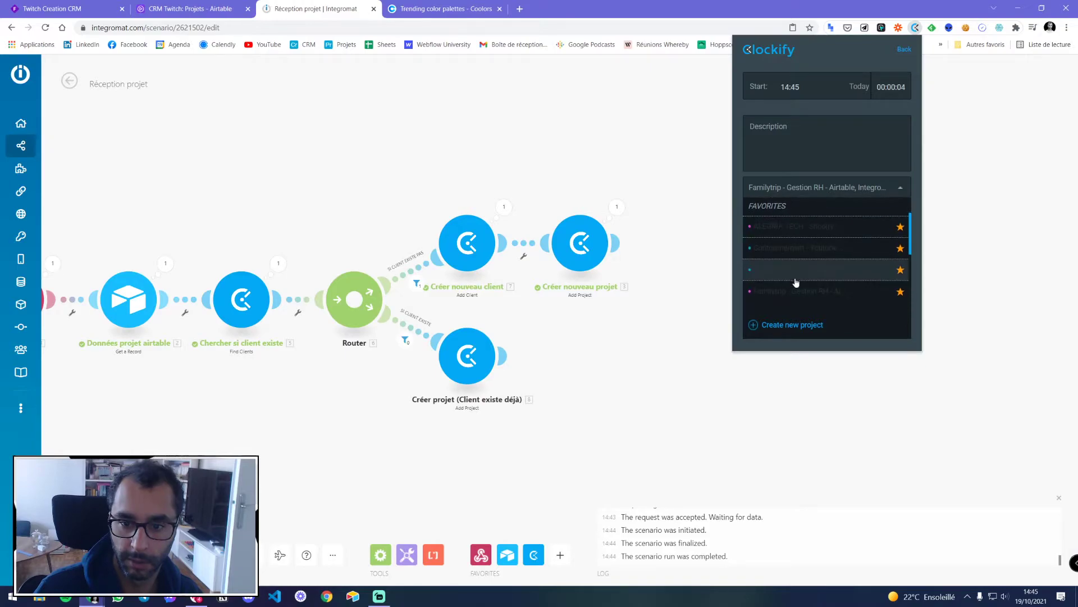
scroll(803, 255, down, 5)
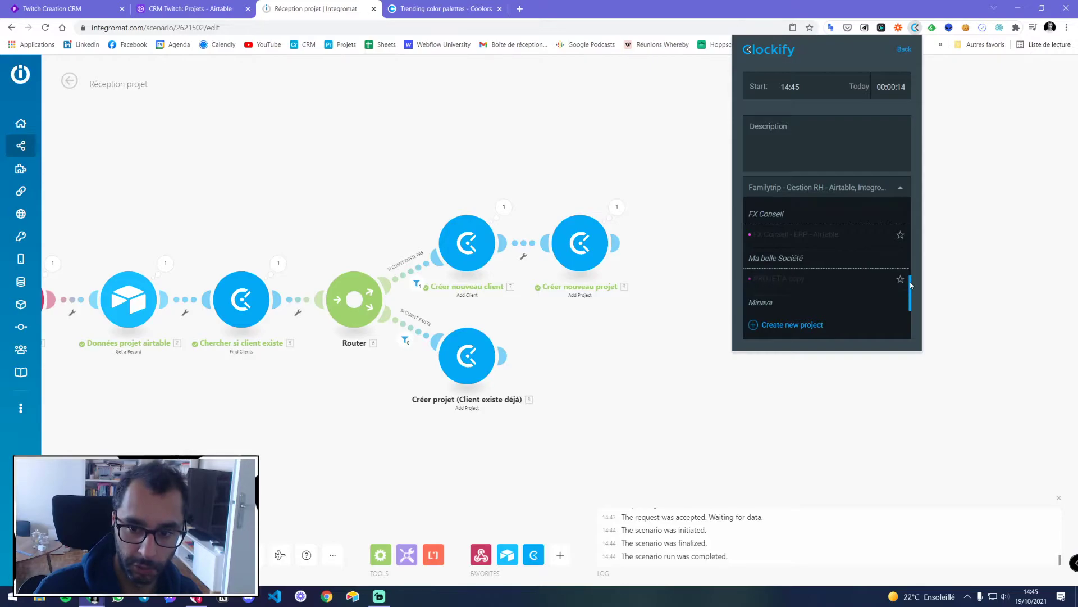
click(784, 283)
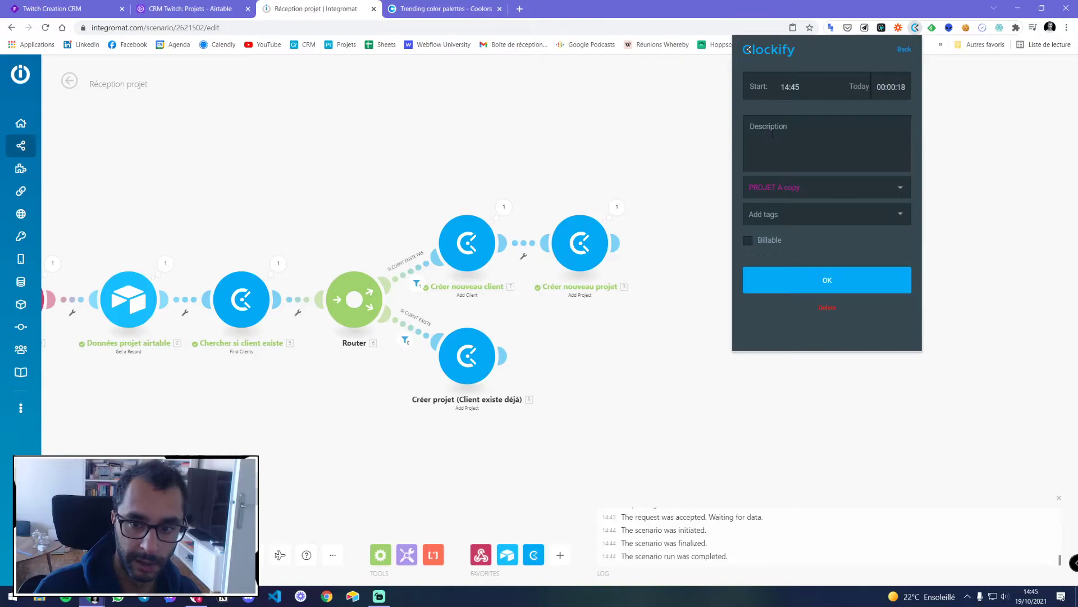
click(818, 285)
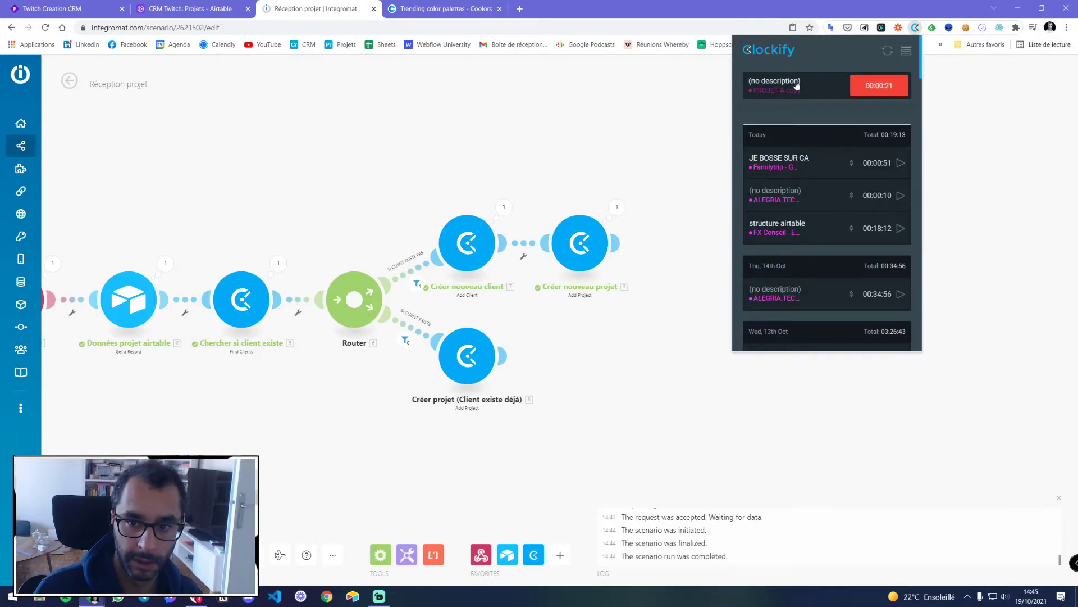
Describe the running entry as 'UNE BELLE DESCRIPTION' and stop the timer
click(782, 93)
text(UNE B)
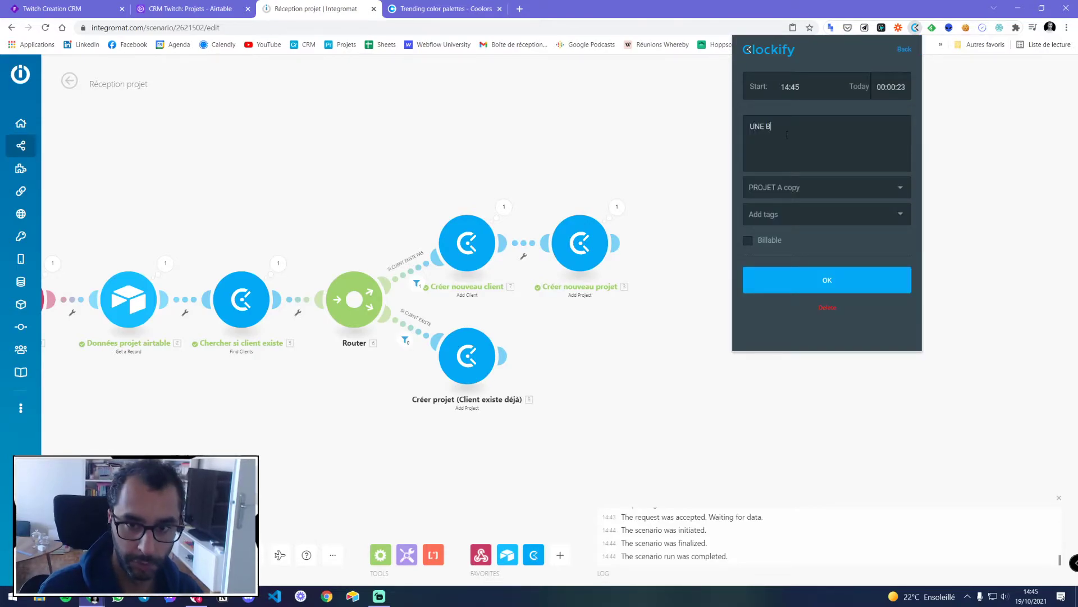
text(ELLE DESCRIPTION)
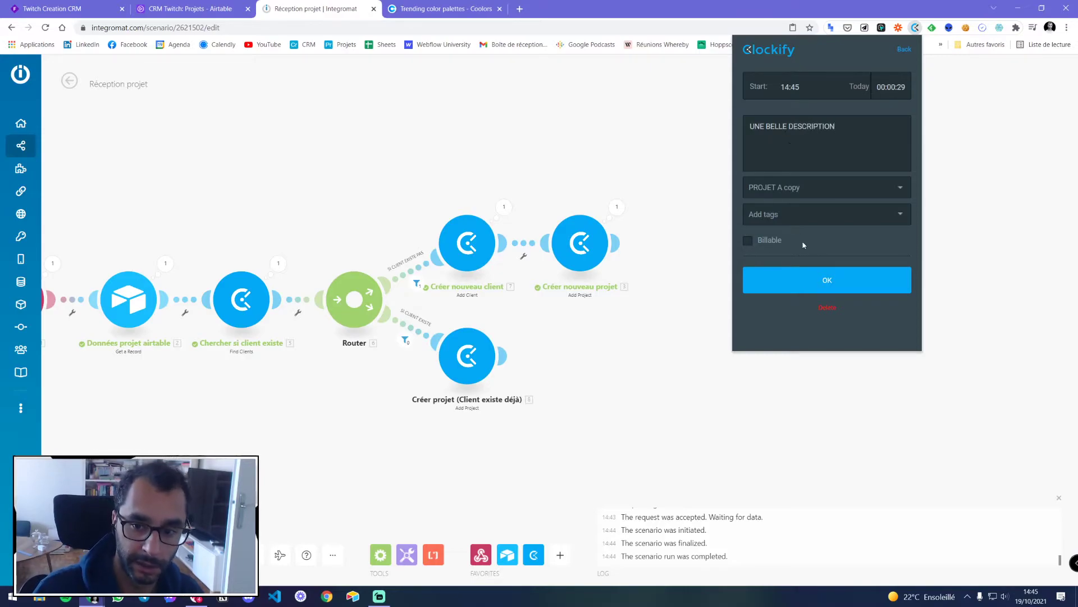
click(832, 282)
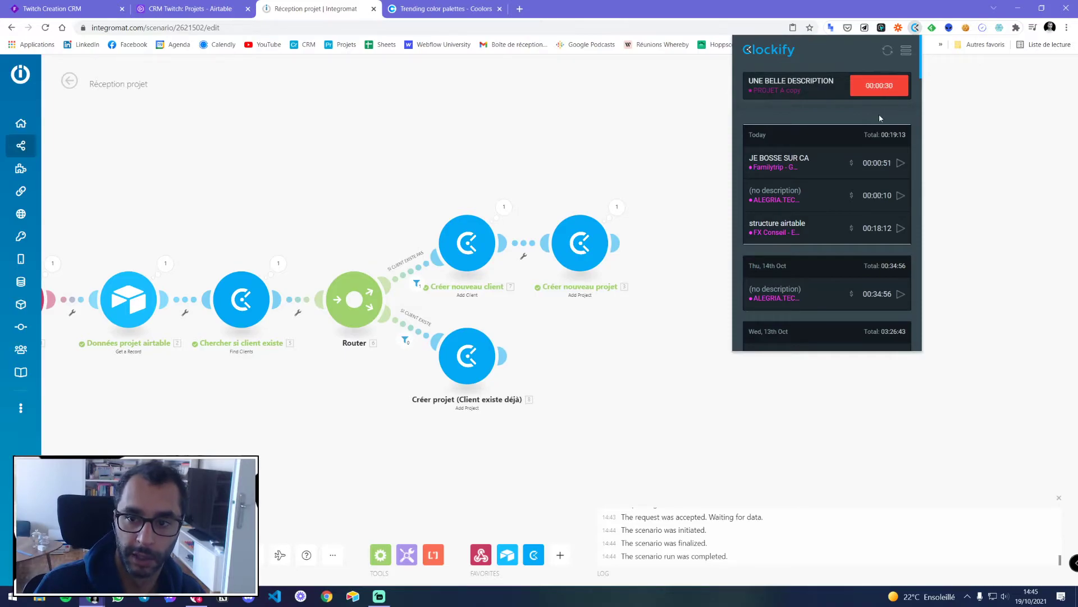
click(878, 91)
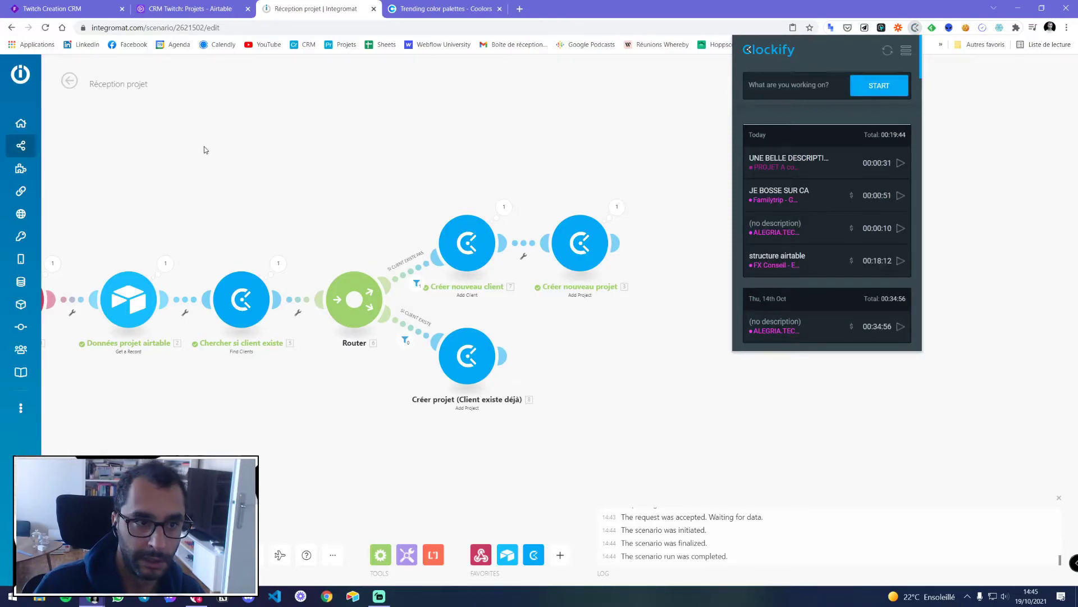
Delete the TACHE 1 and TACHE 2 records from the Time_Projets table
click(202, 12)
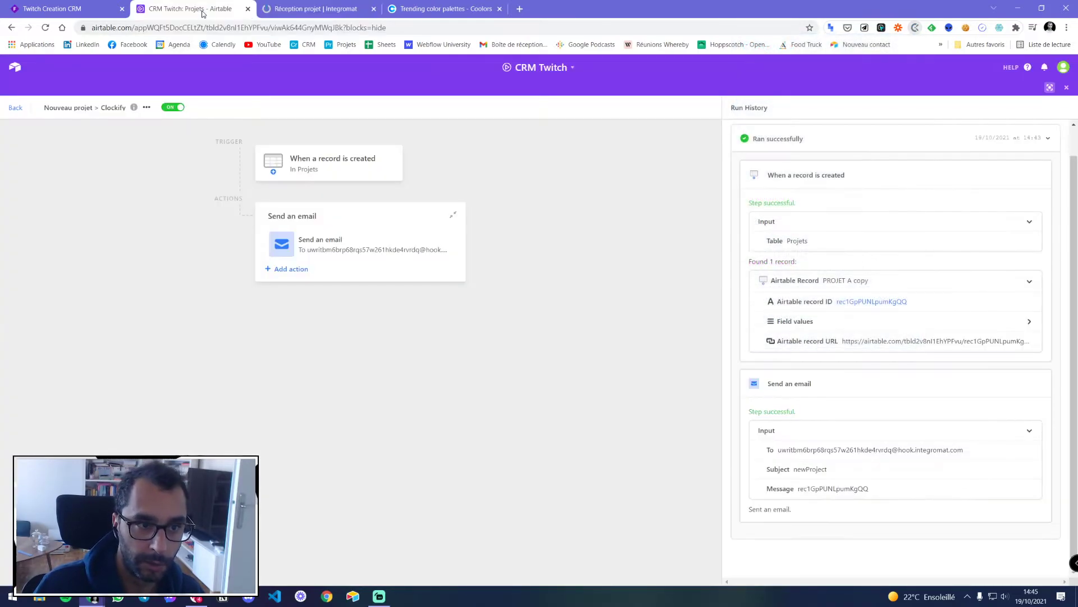
click(12, 108)
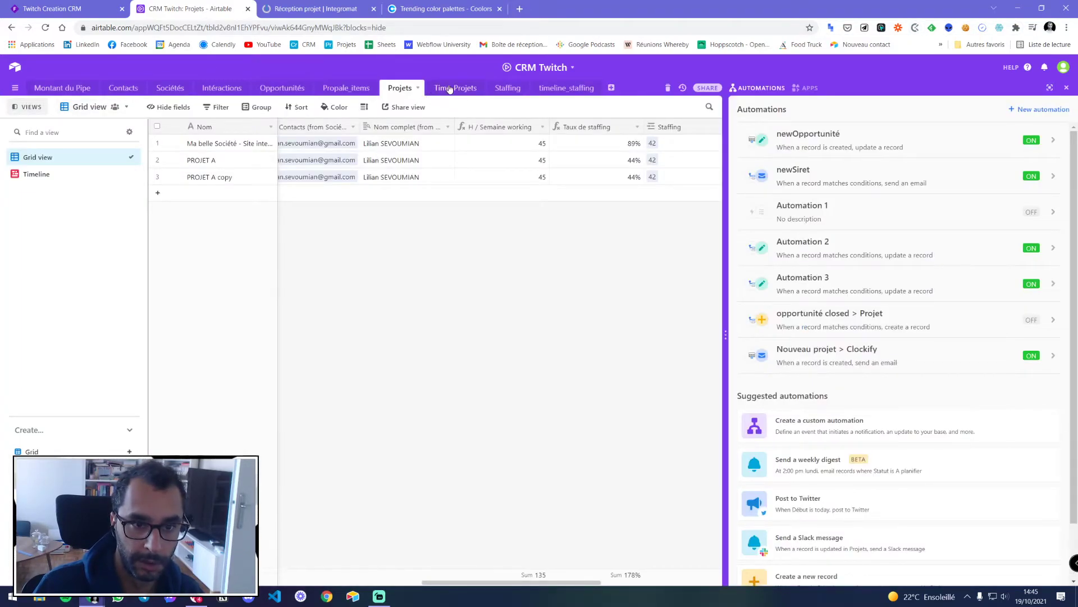
click(456, 88)
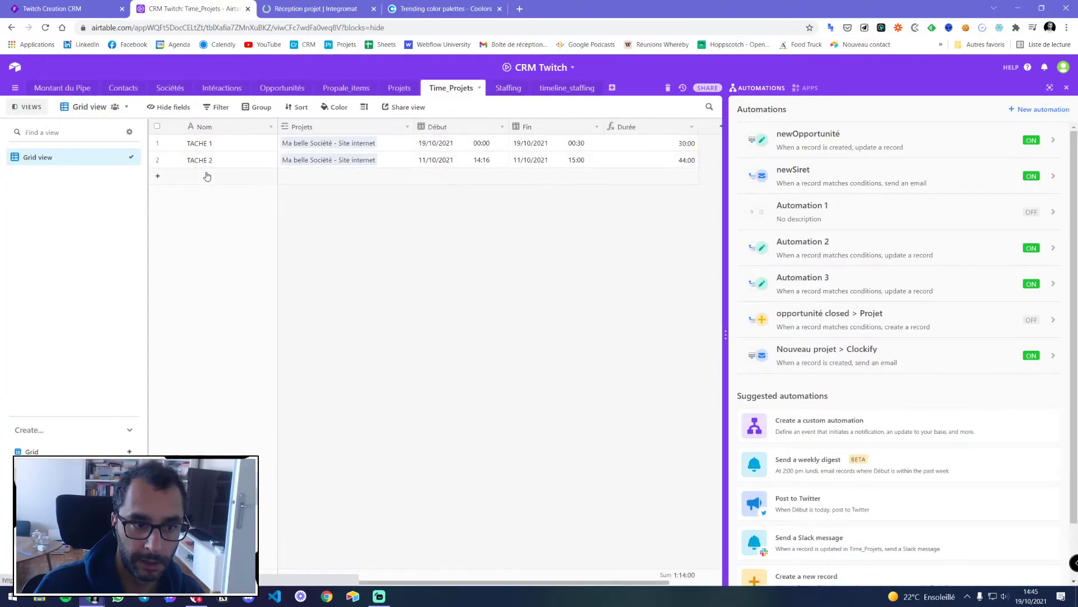
drag(499, 146, 493, 159)
right_click(492, 158)
click(523, 168)
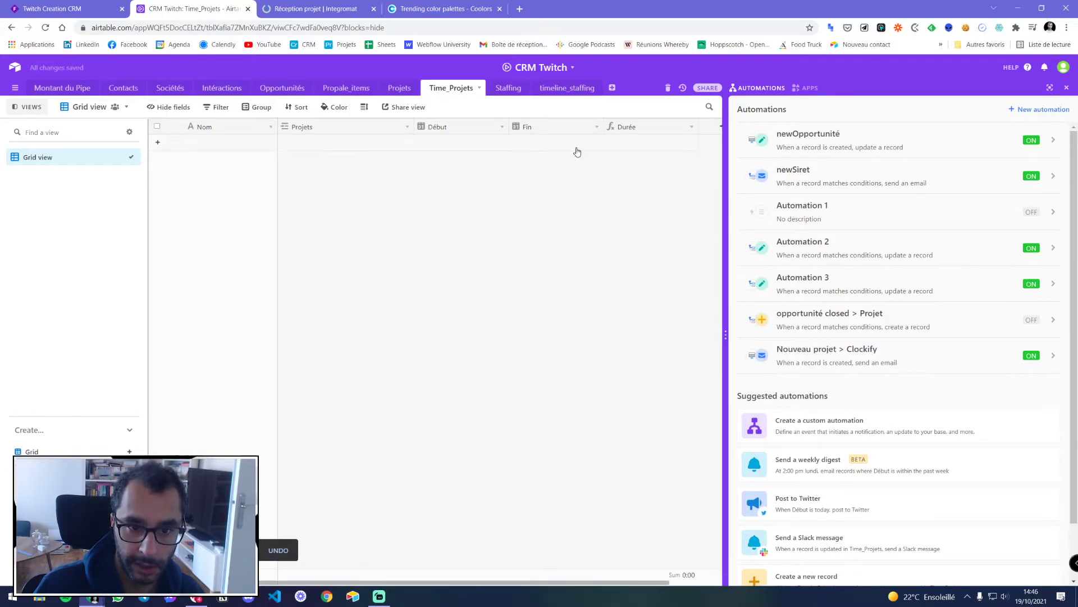
Delete the PROJET A record from Projets and return to the Integromat scenario
click(399, 88)
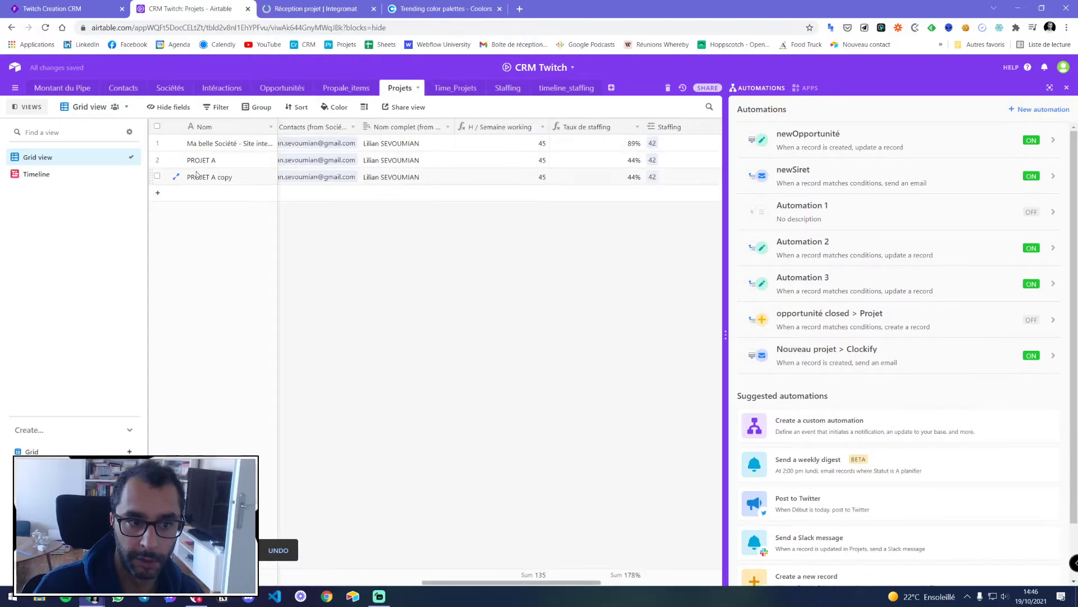
click(598, 161)
right_click(599, 161)
click(623, 276)
scroll(481, 489, right, 5)
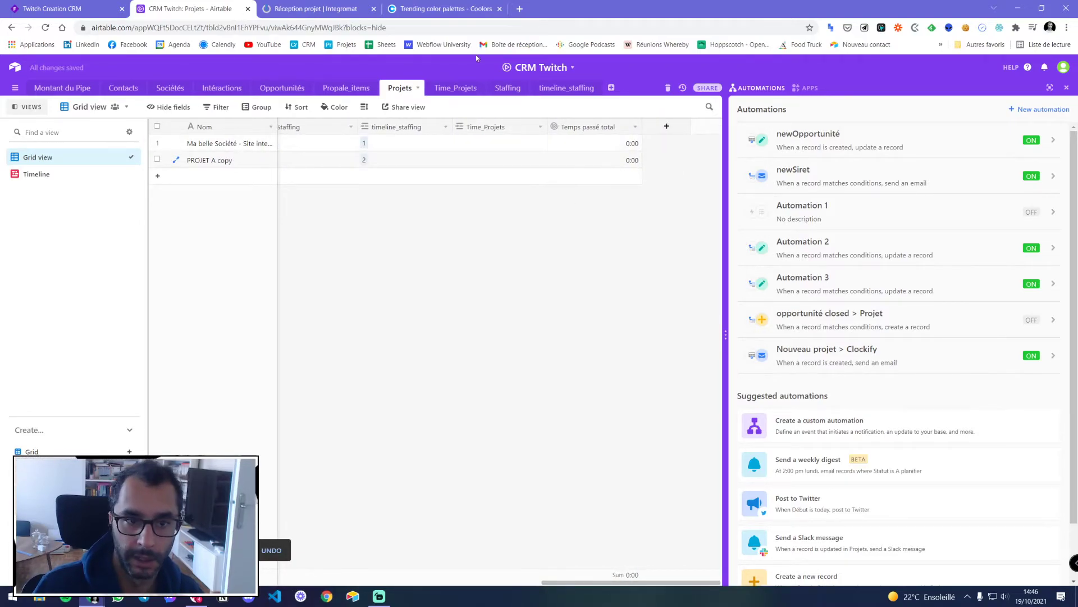
click(317, 9)
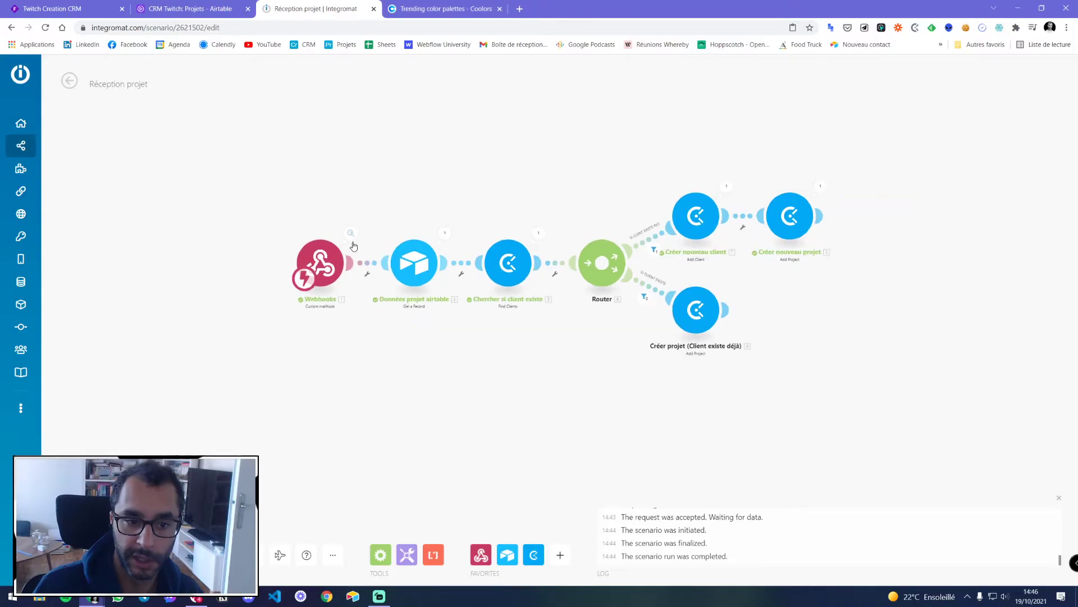
Save the Réception projet scenario with Ctrl+S and show the All scenarios list
key(ctrl+s)
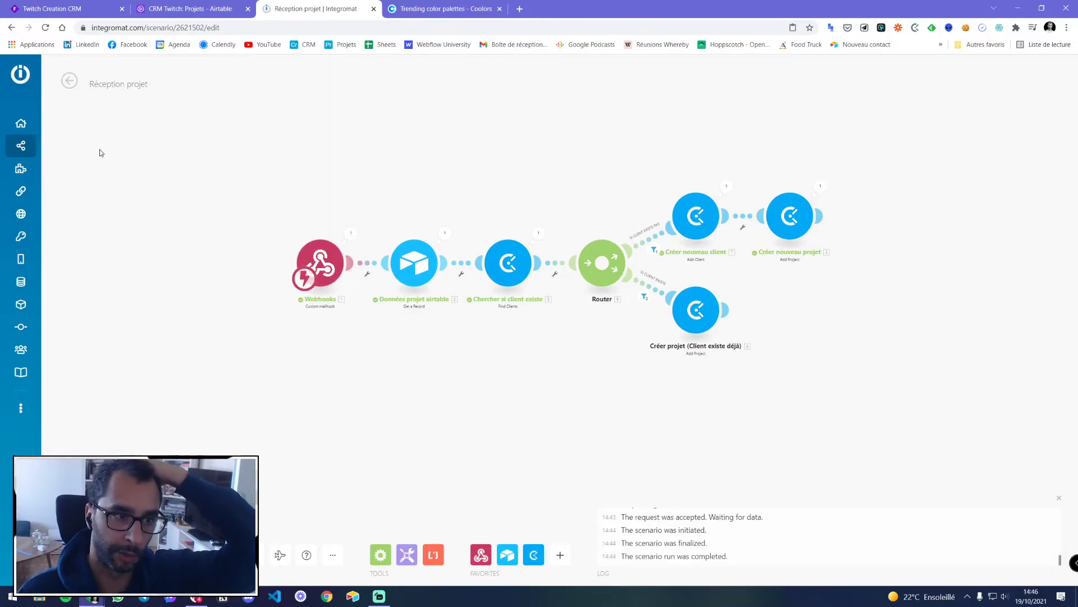
click(67, 147)
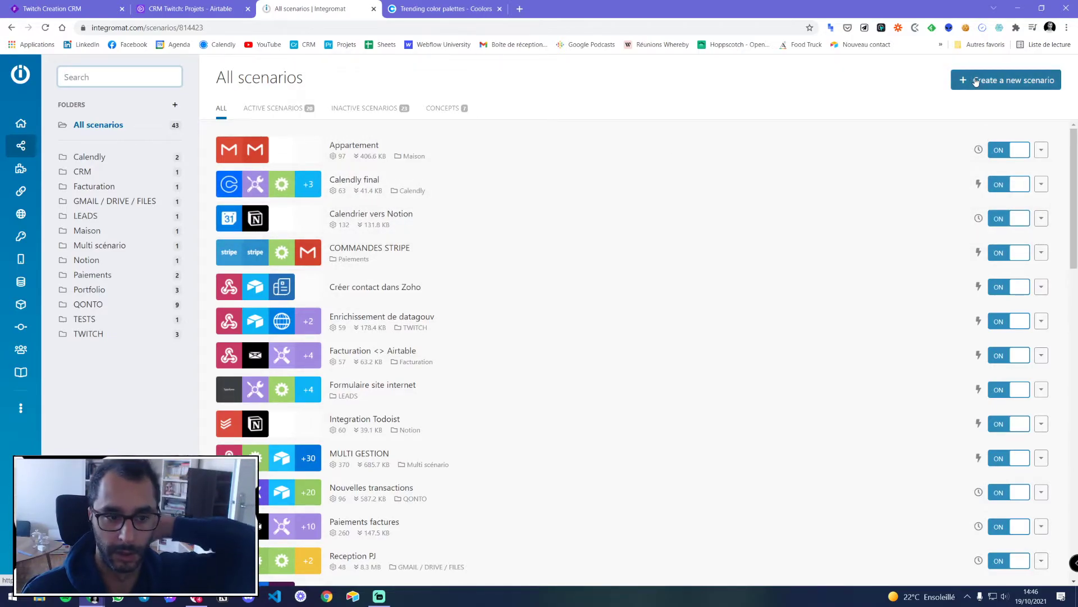
scroll(501, 251, down, 3)
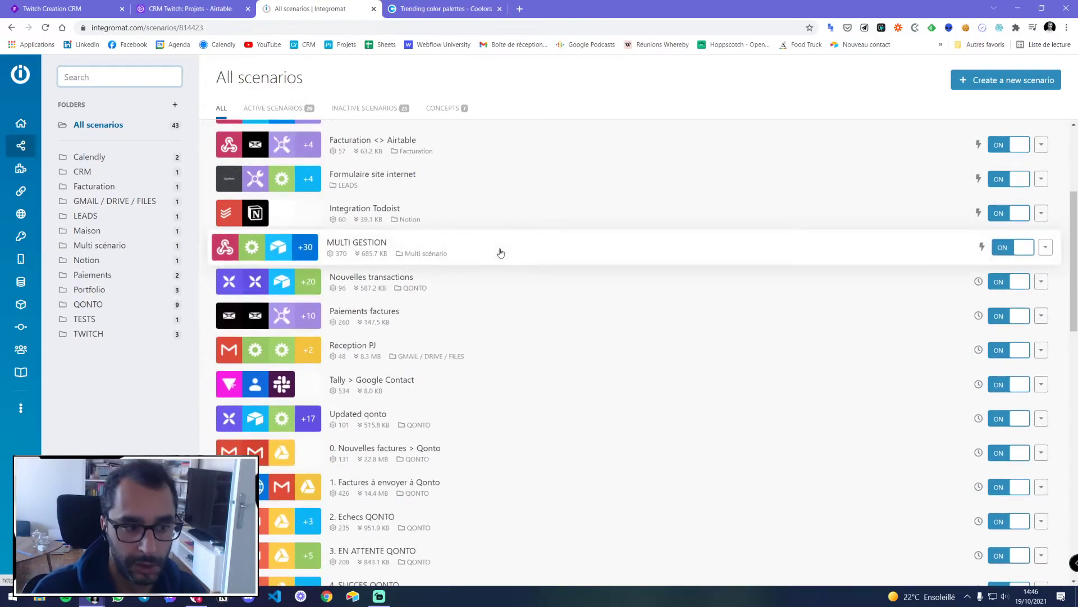
scroll(474, 241, down, 2)
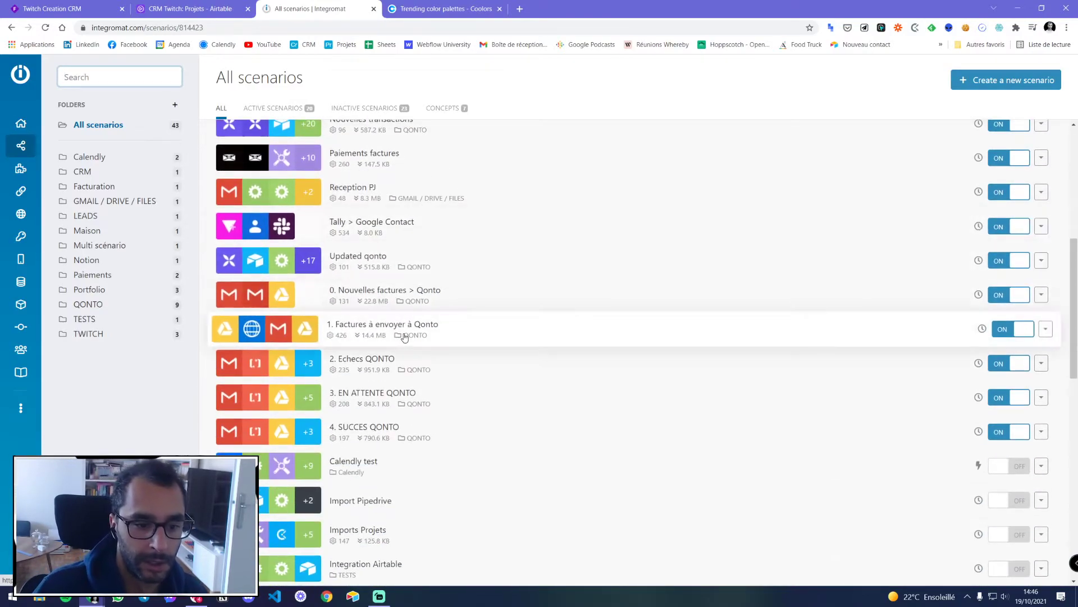
scroll(406, 335, up, 2)
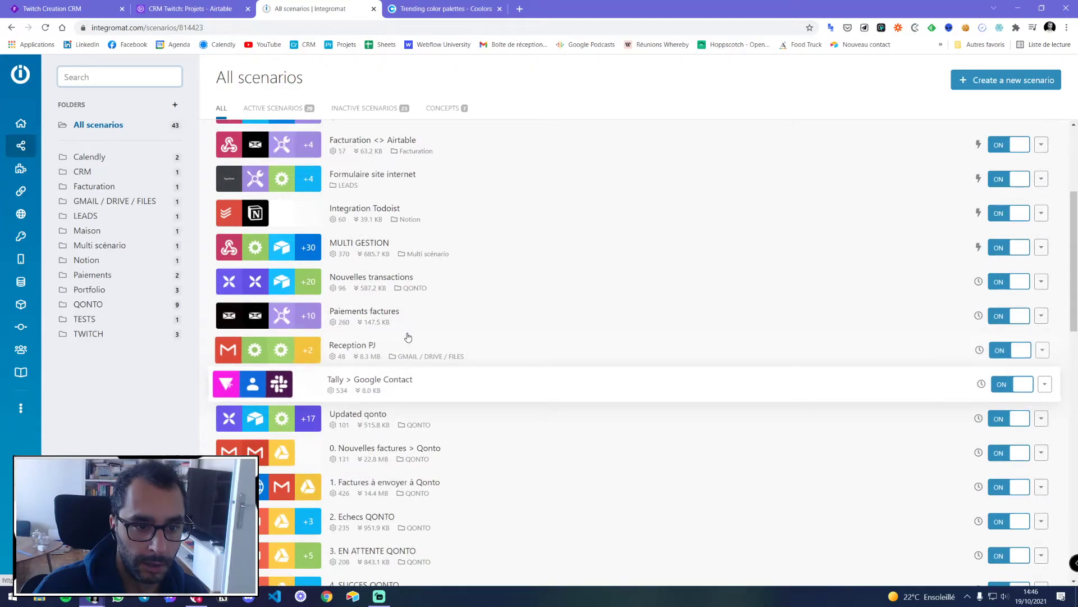
scroll(382, 259, up, 3)
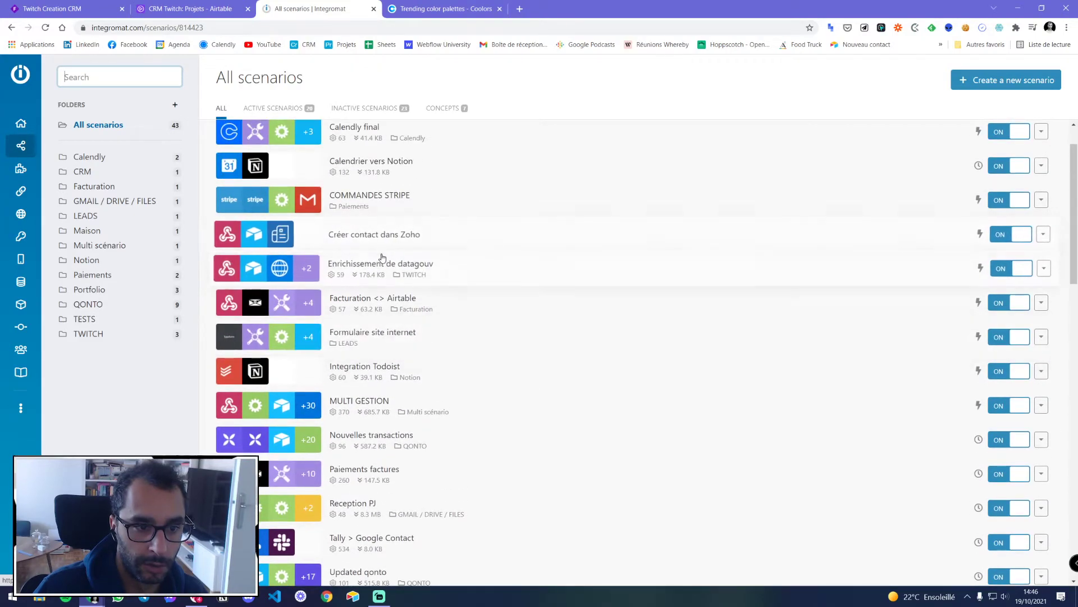
scroll(383, 257, down, 7)
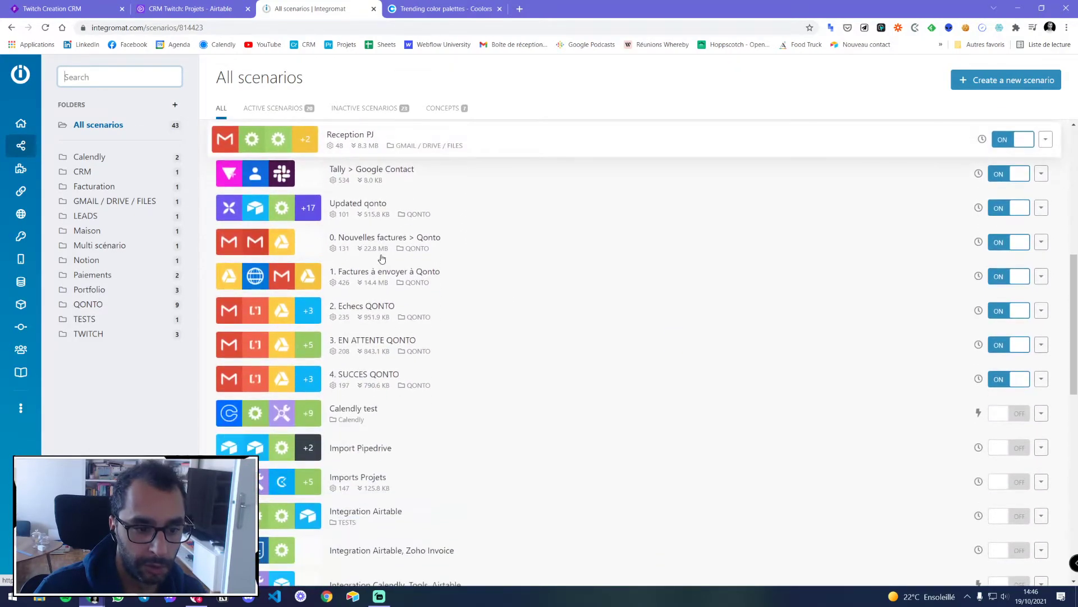
scroll(381, 258, down, 7)
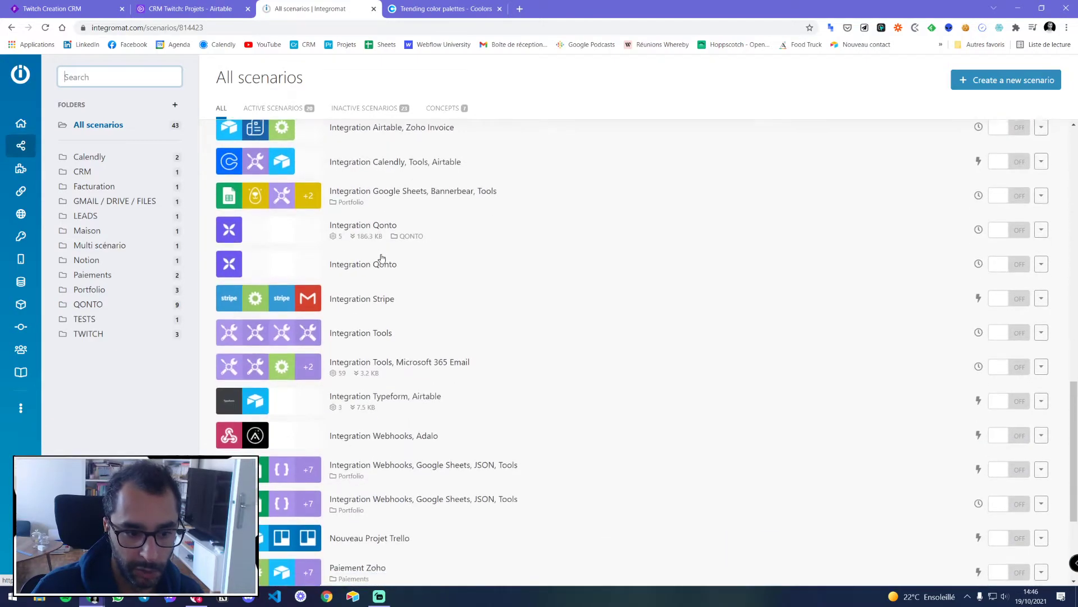
scroll(322, 405, up, 4)
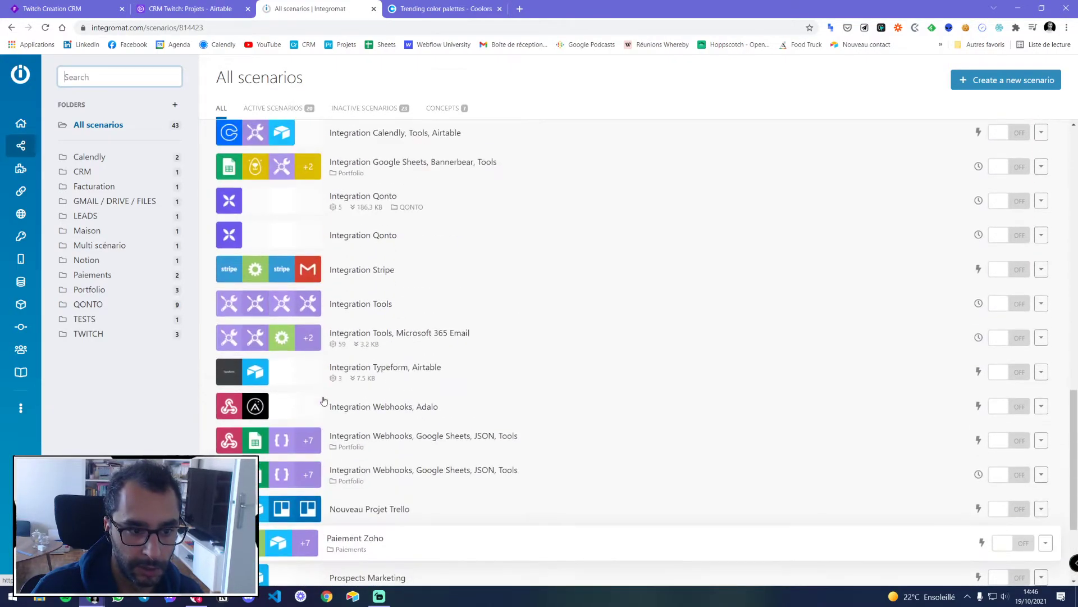
scroll(324, 400, up, 4)
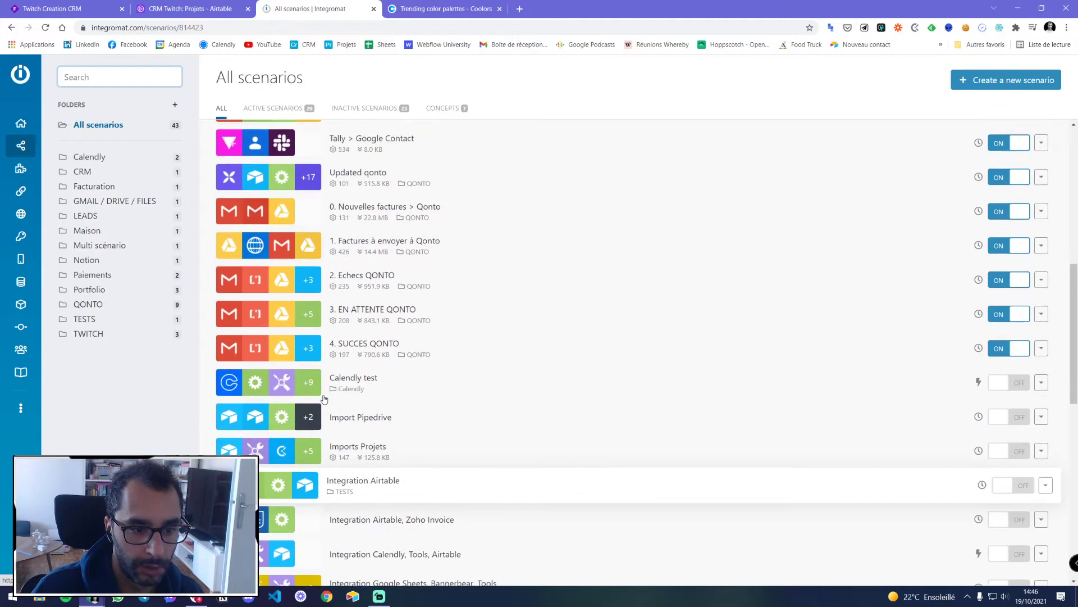
scroll(324, 399, up, 4)
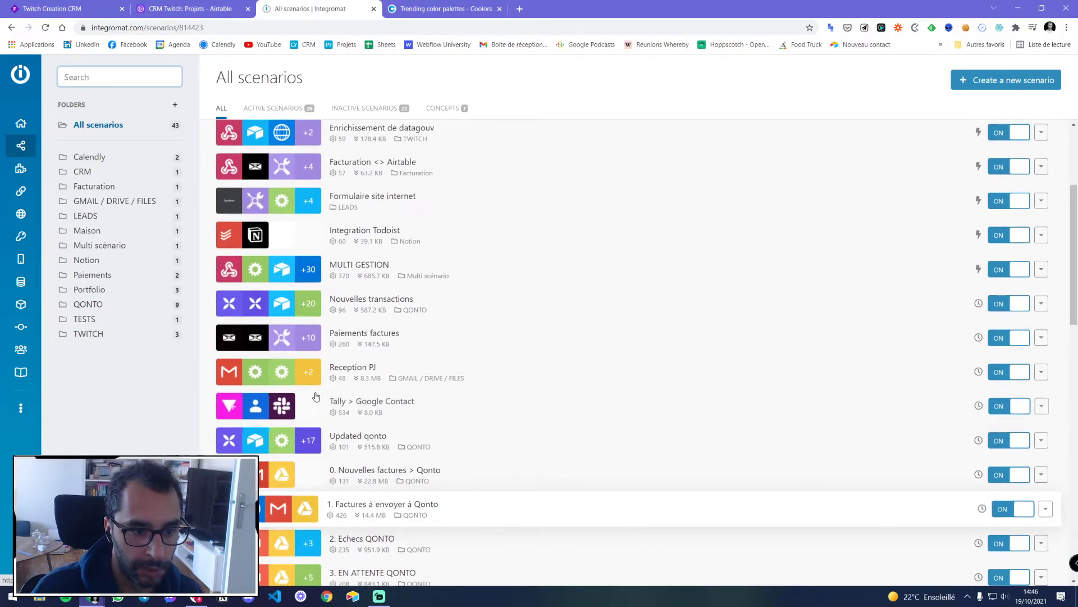
scroll(276, 327, up, 3)
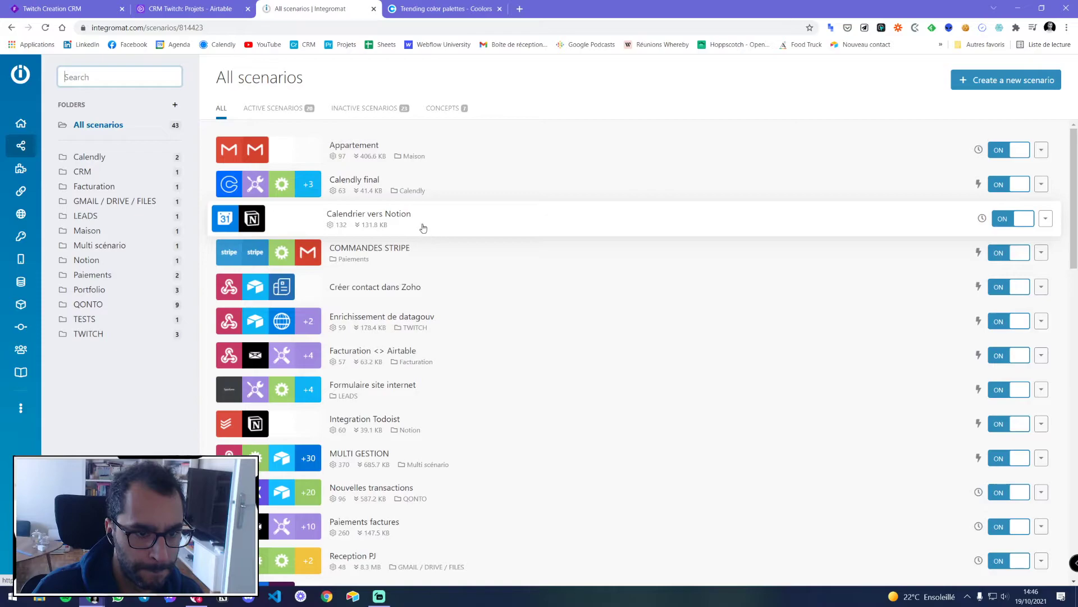
scroll(425, 232, down, 2)
scroll(422, 323, down, 3)
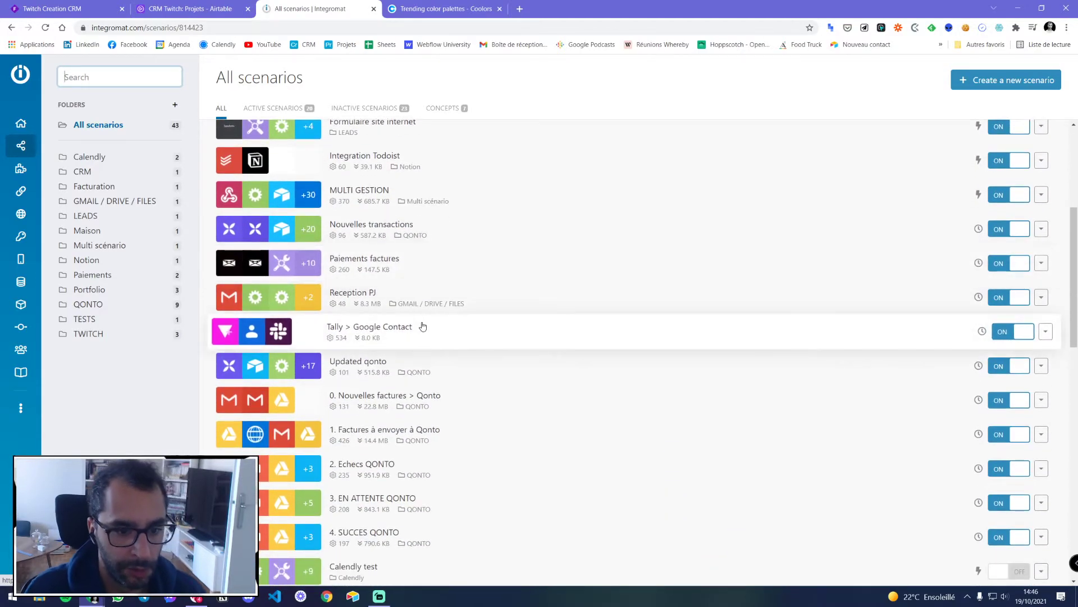
scroll(423, 326, down, 5)
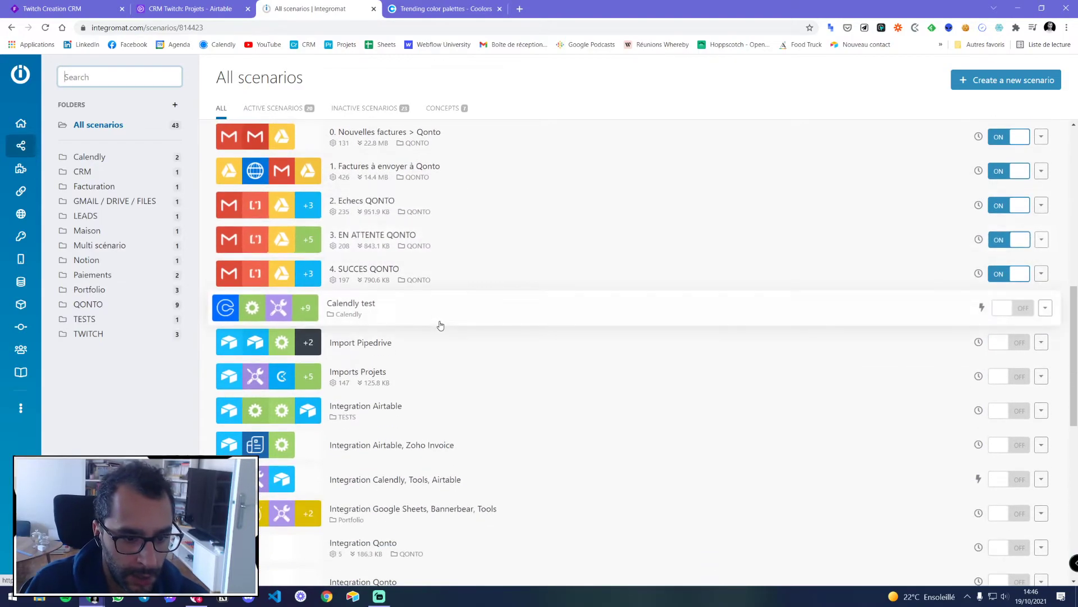
scroll(442, 321, down, 3)
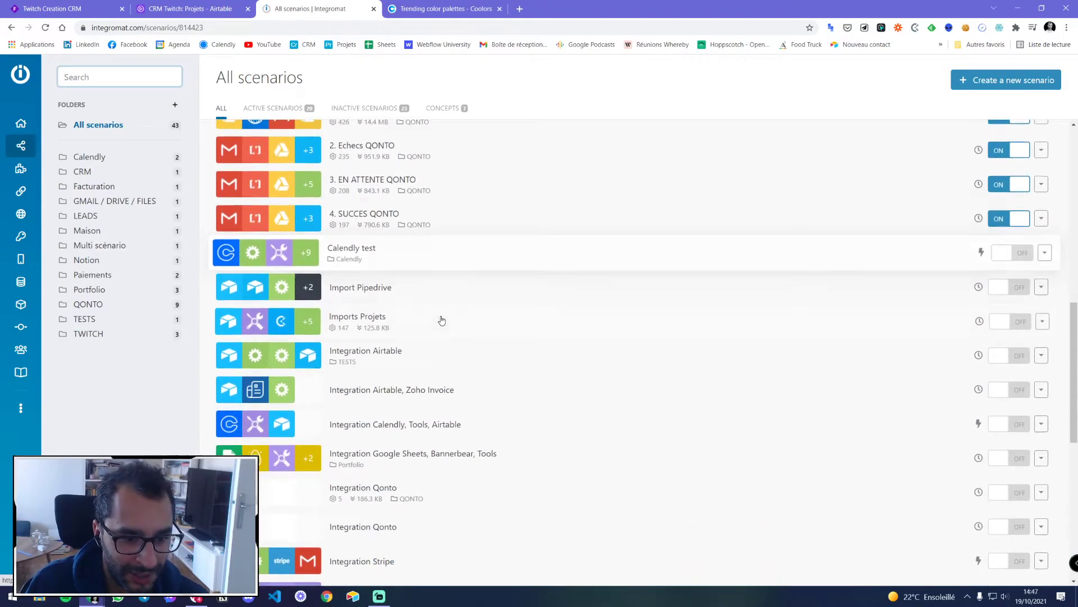
scroll(442, 318, down, 4)
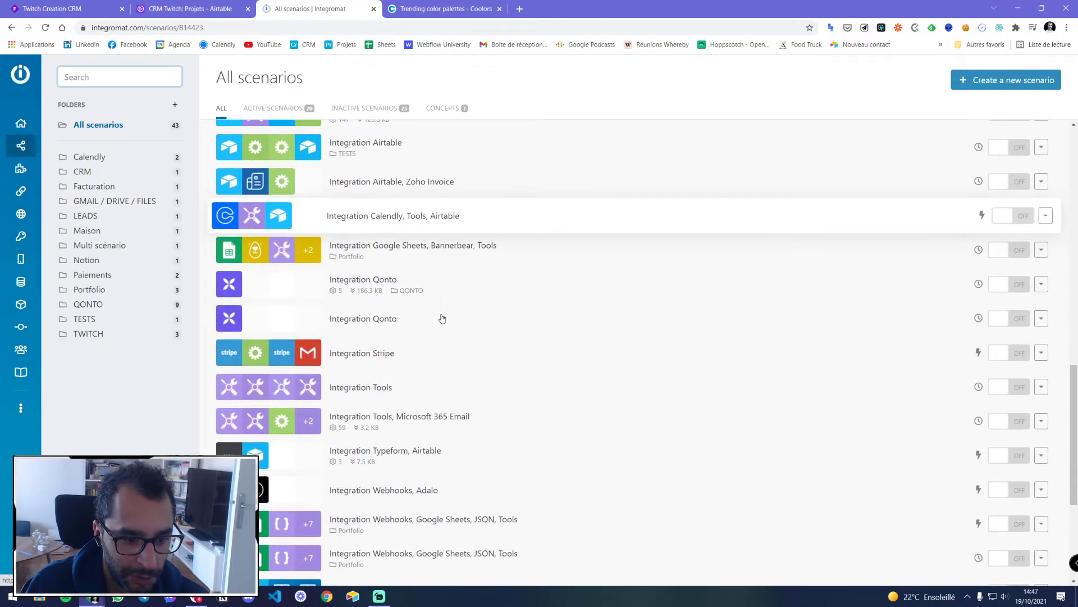
scroll(442, 319, down, 3)
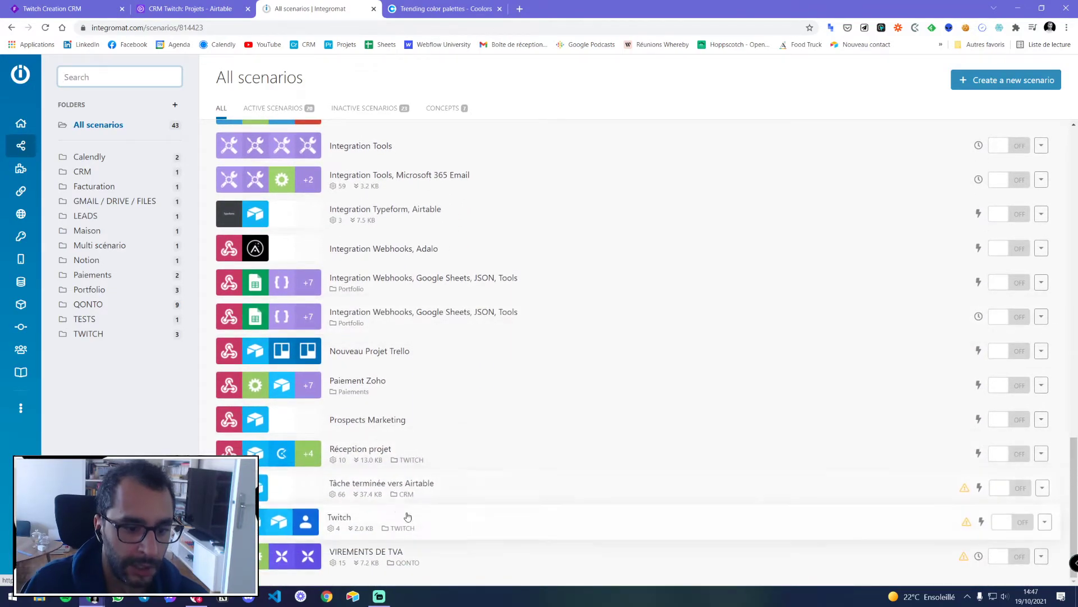
Inspect the failed Tâche terminée vers Airtable run's webhook data and Airtable error
click(455, 490)
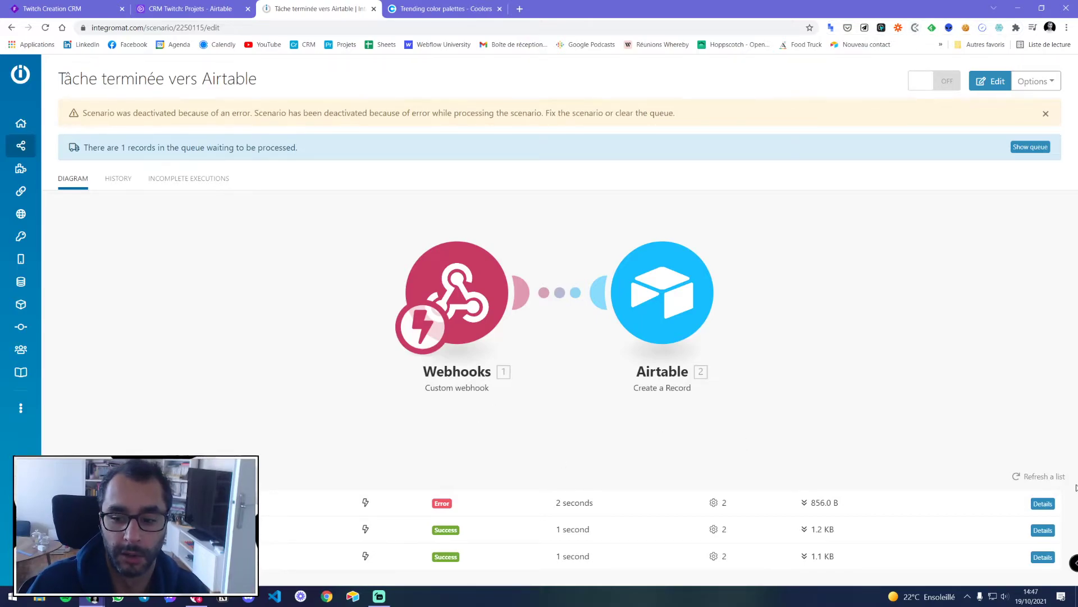
click(1043, 504)
click(629, 266)
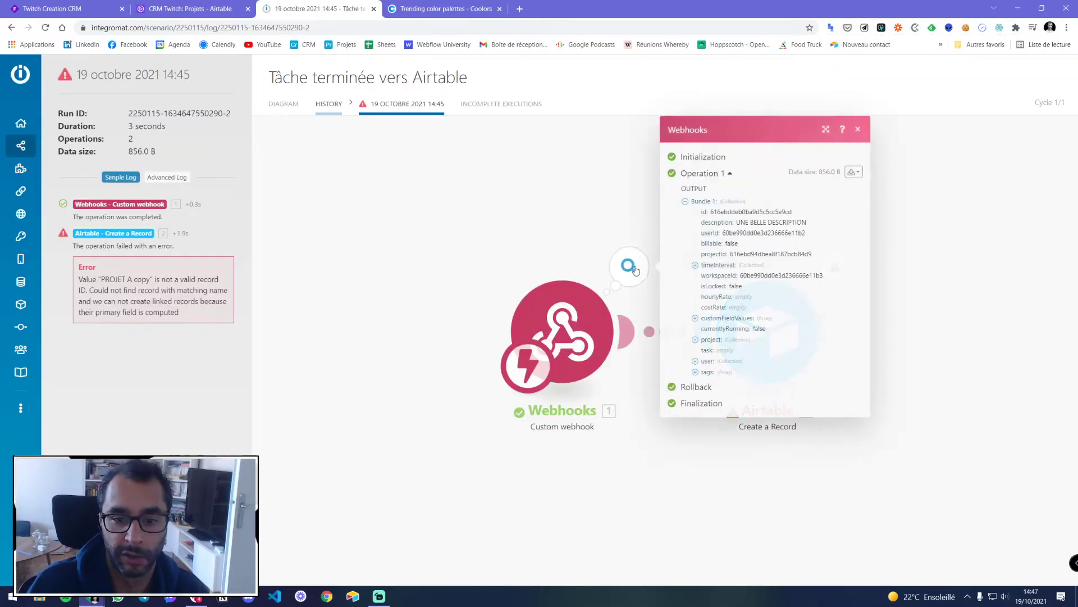
drag(759, 211, 770, 289)
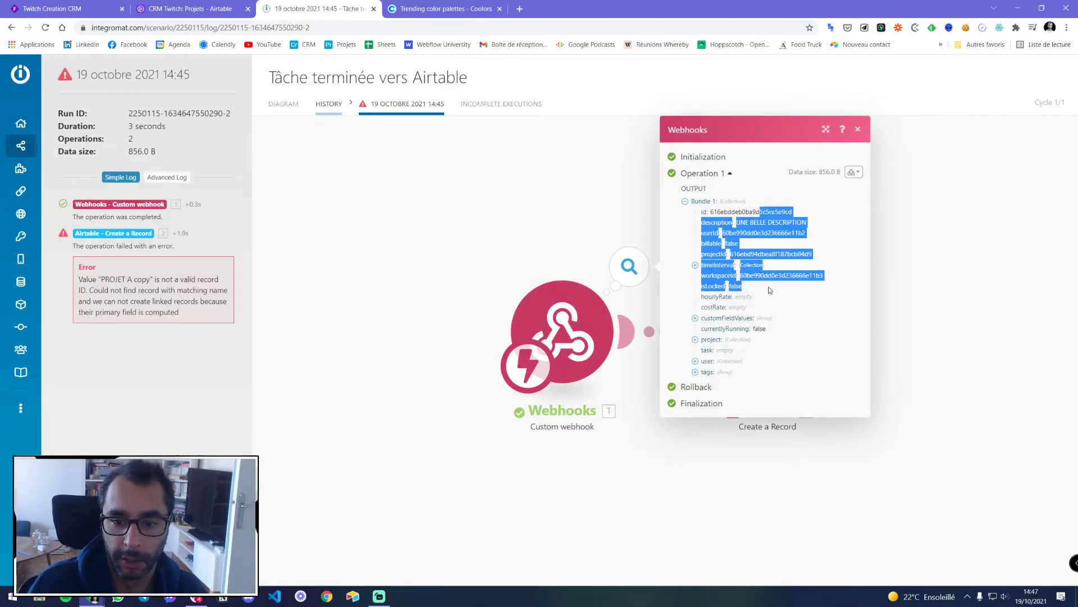
click(857, 130)
click(836, 271)
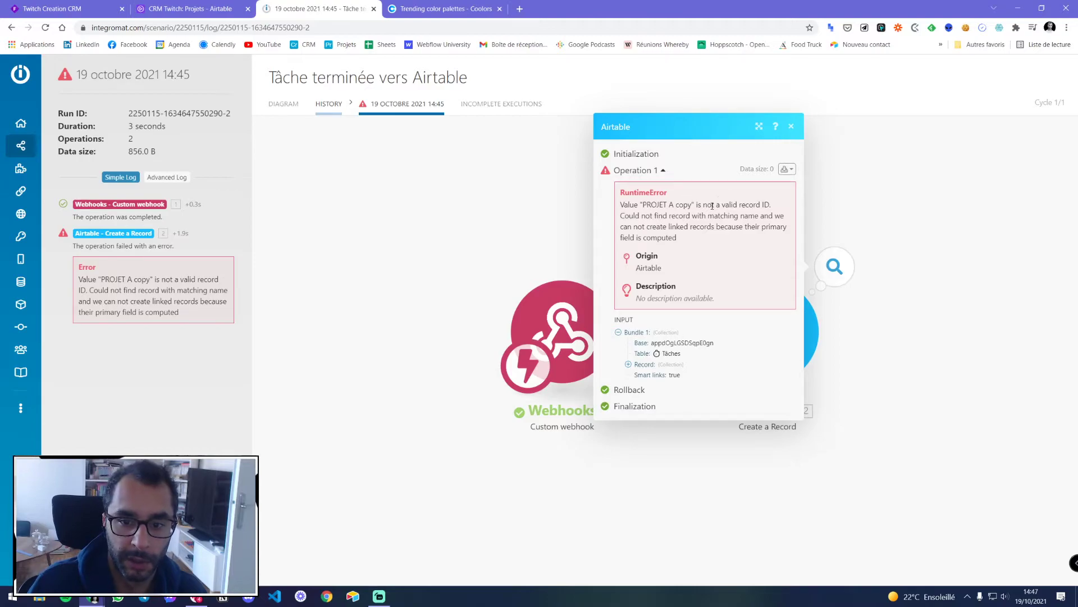
drag(681, 206, 702, 206)
click(791, 126)
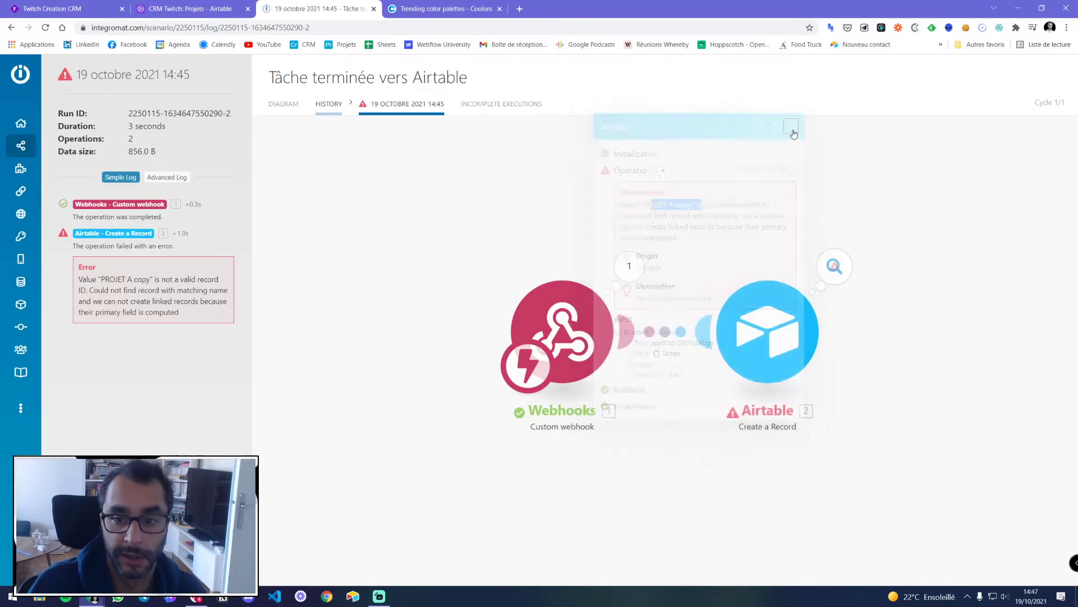
click(283, 104)
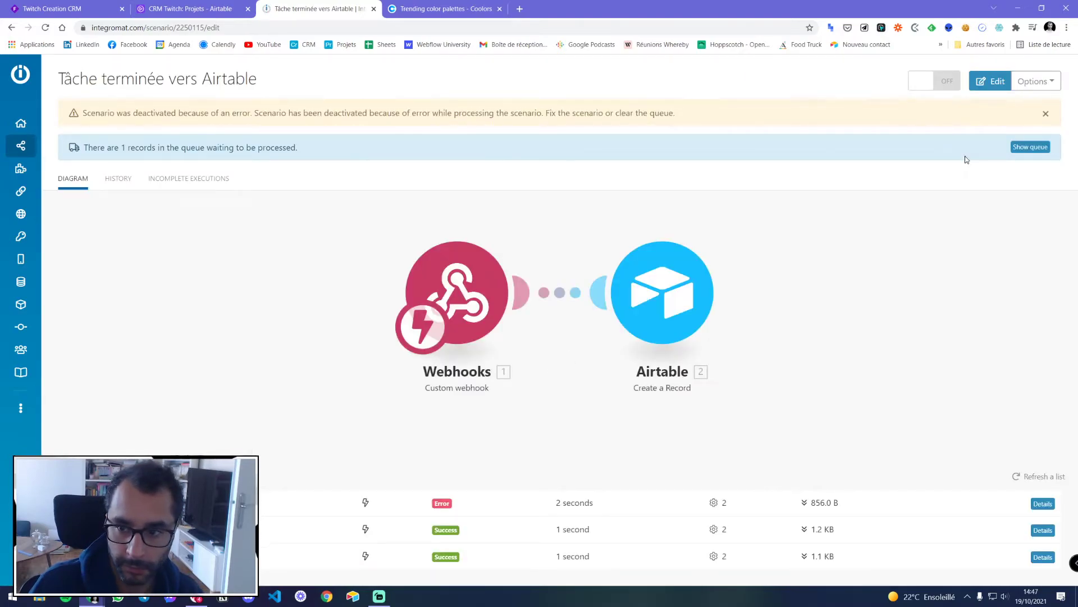
Delete all queued webhook messages for the scenario
click(1030, 147)
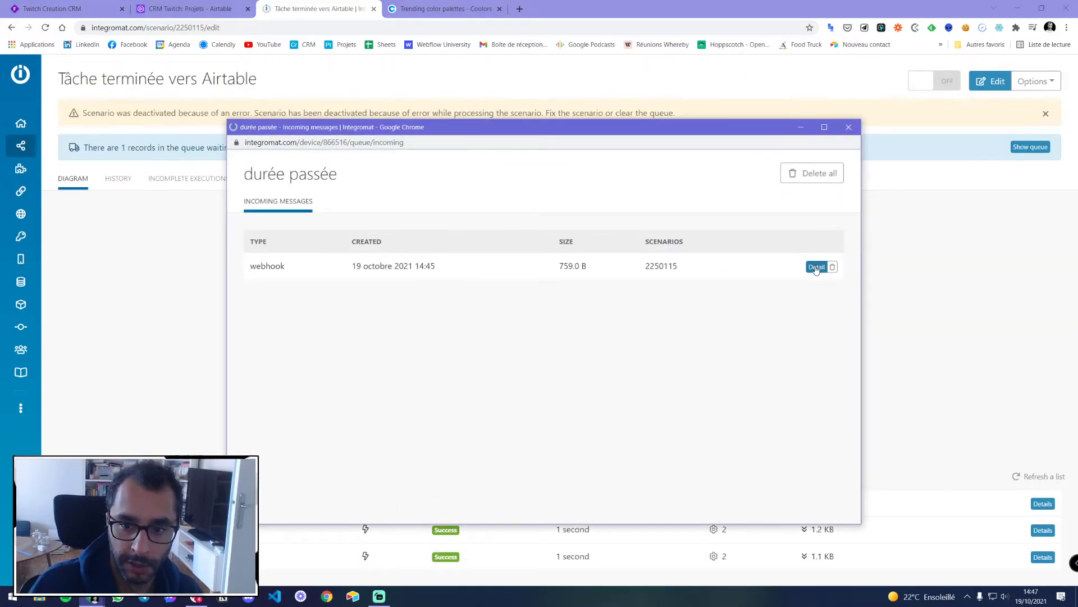
click(812, 173)
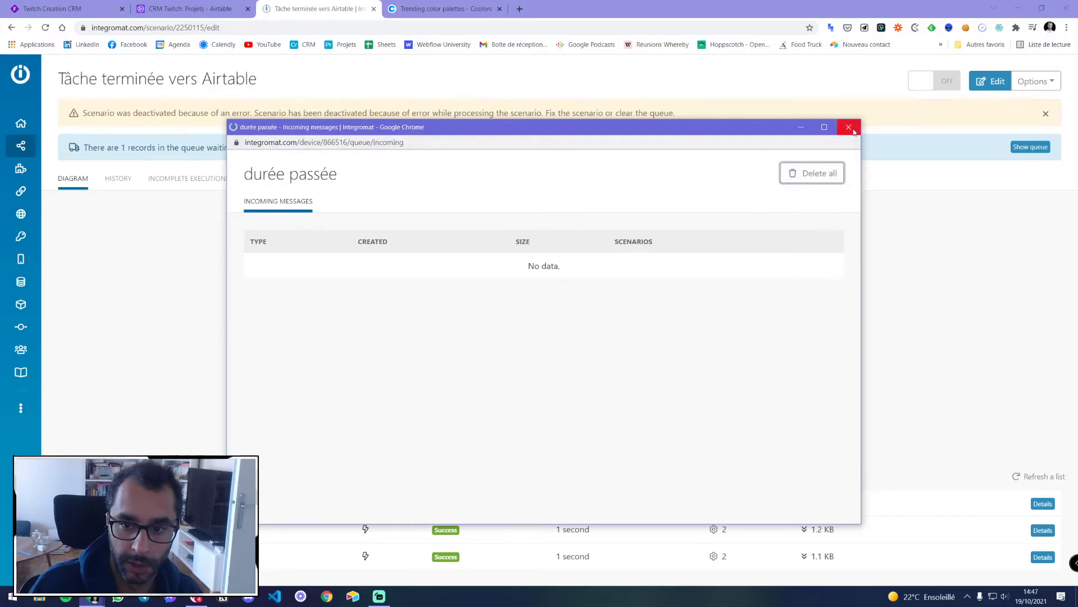
click(848, 127)
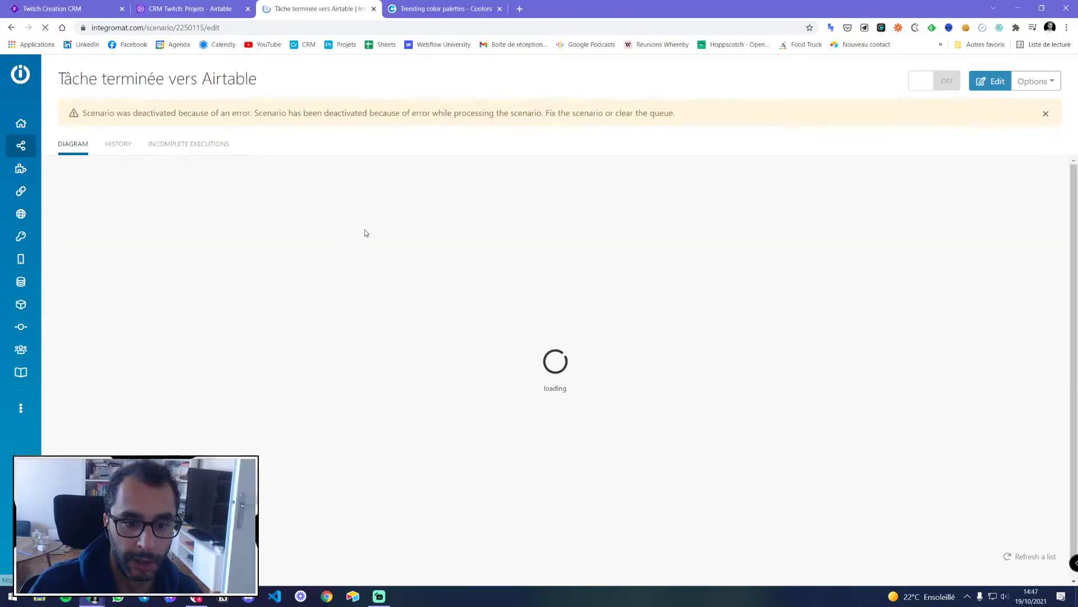
Open the new scenario and filter the scenarios list to the TWITCH folder
click(457, 276)
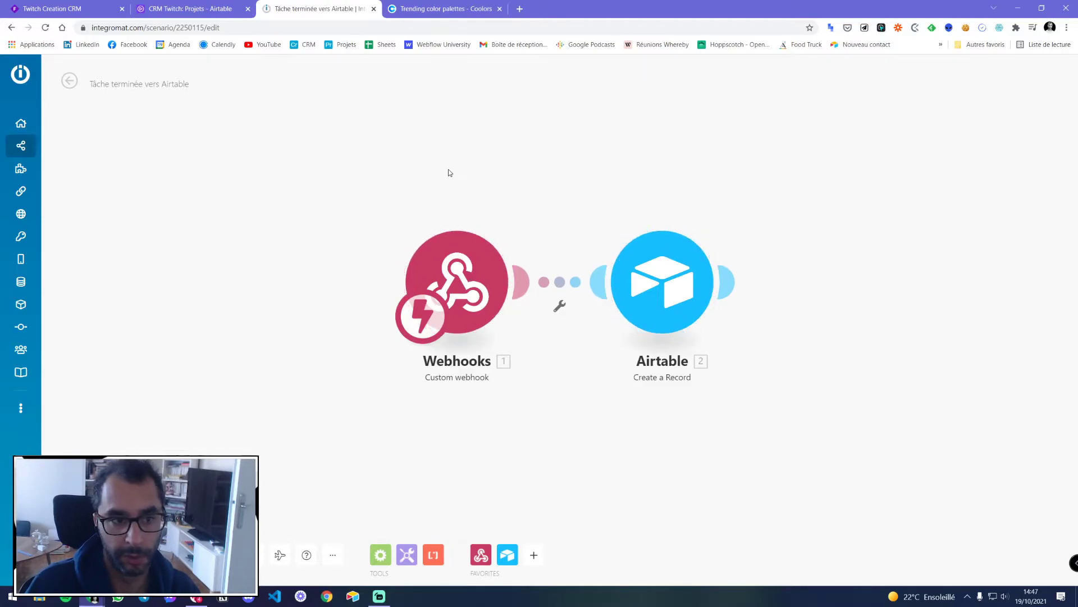
click(197, 10)
click(306, 13)
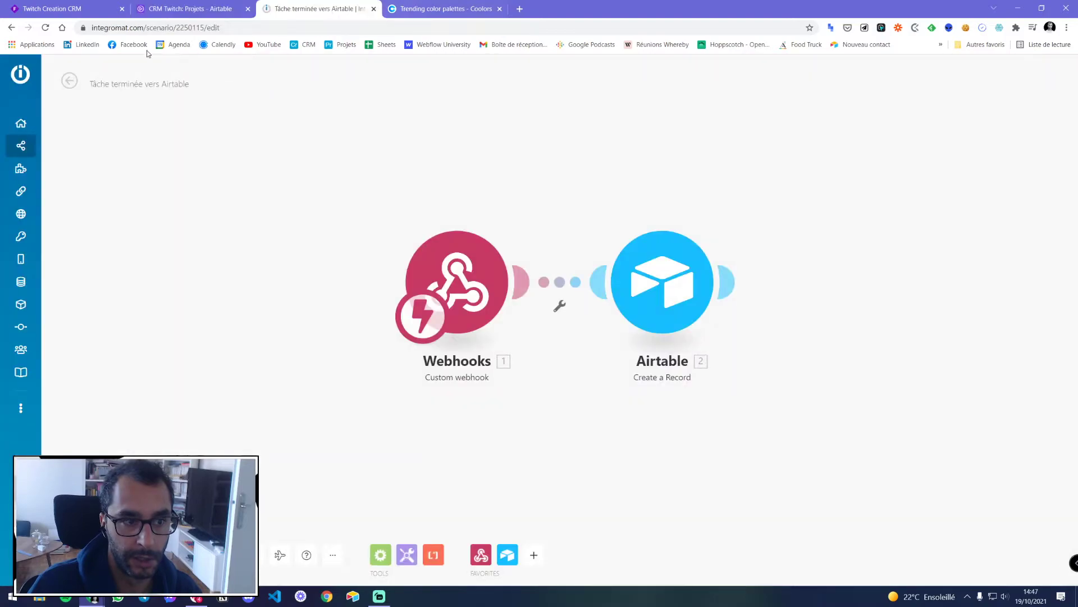
click(63, 146)
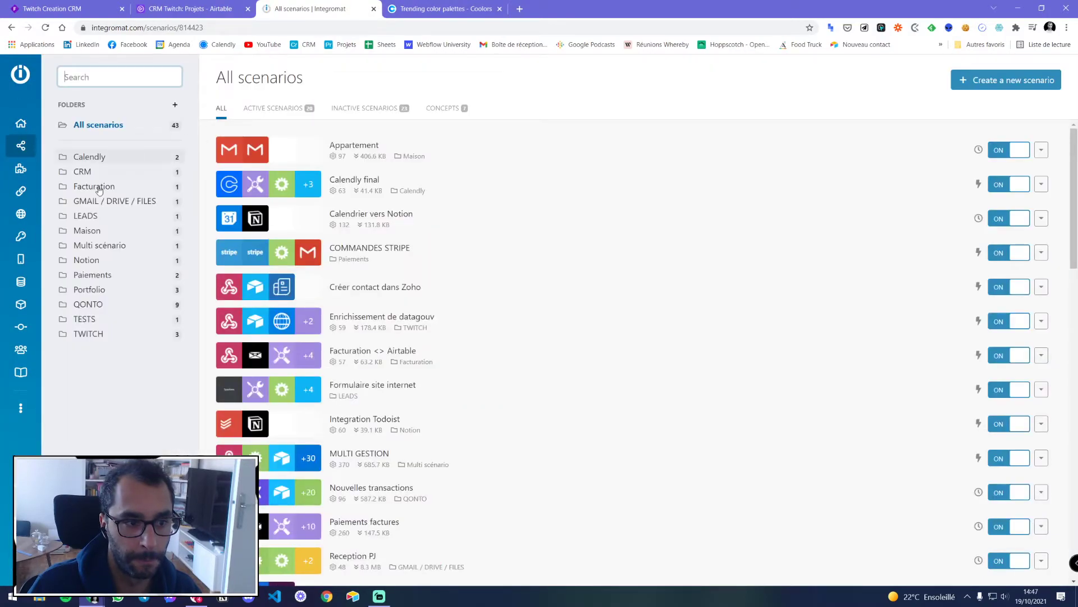
click(89, 333)
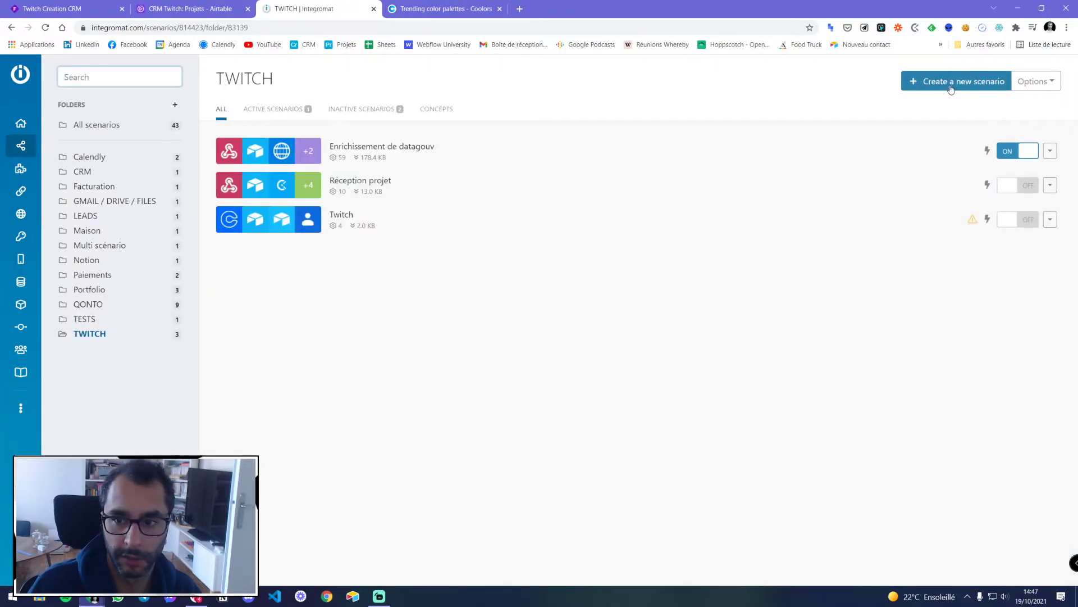
Rename the scenario to 'Clockify début / fin > Tache airtable'
click(119, 83)
triple_click(119, 83)
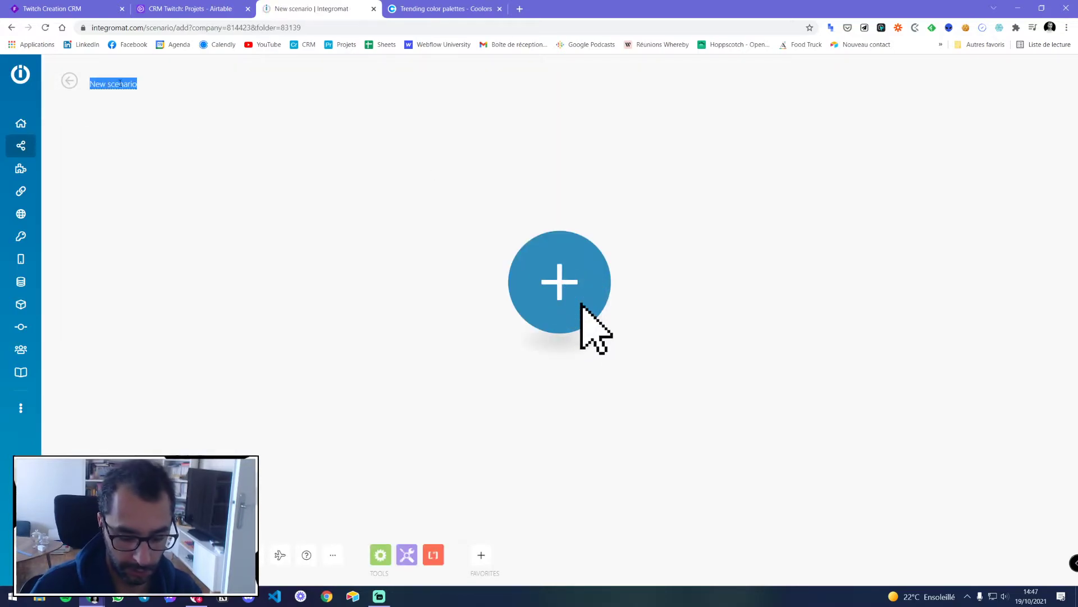
text(clockify )
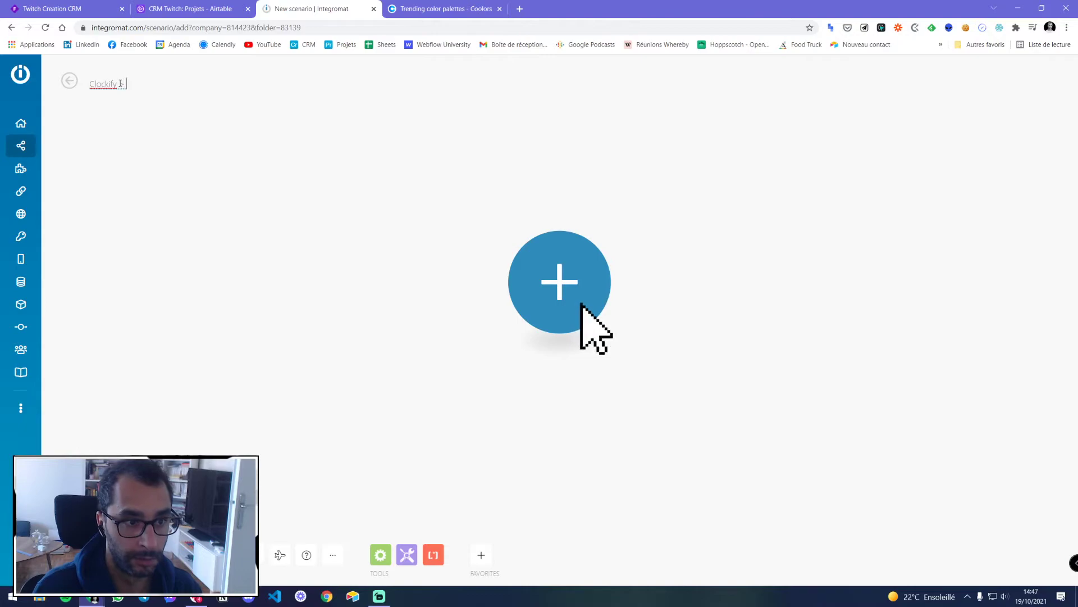
text(début / )
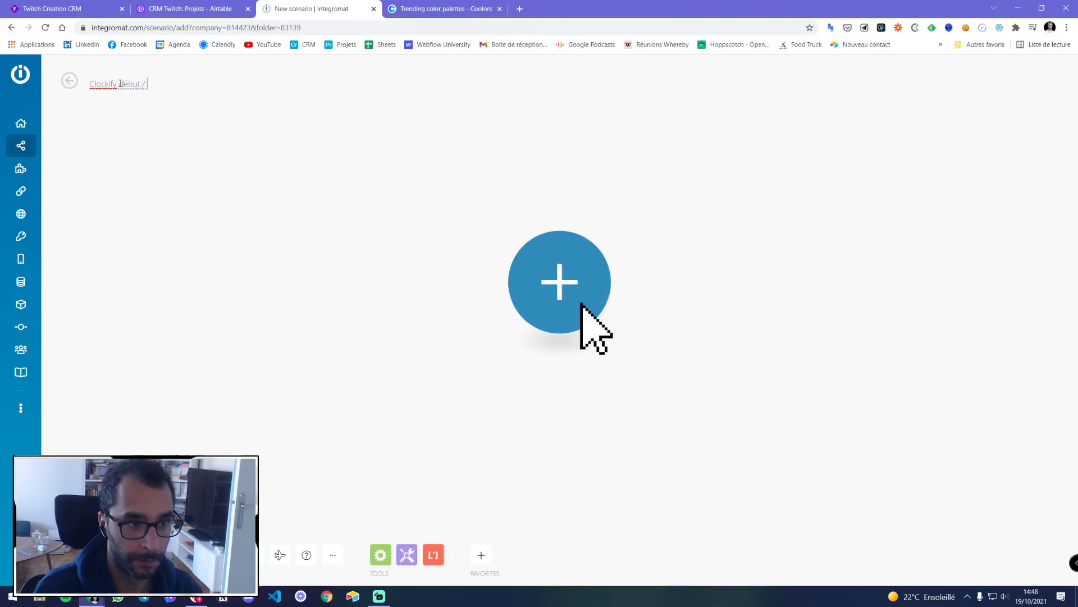
text(fin > Tache airtable)
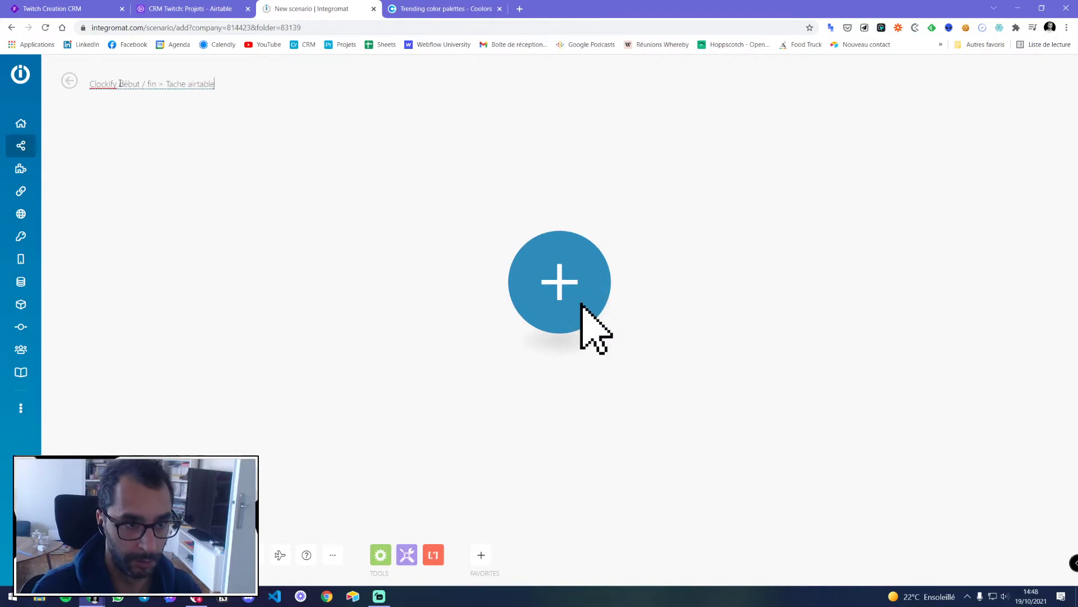
click(278, 200)
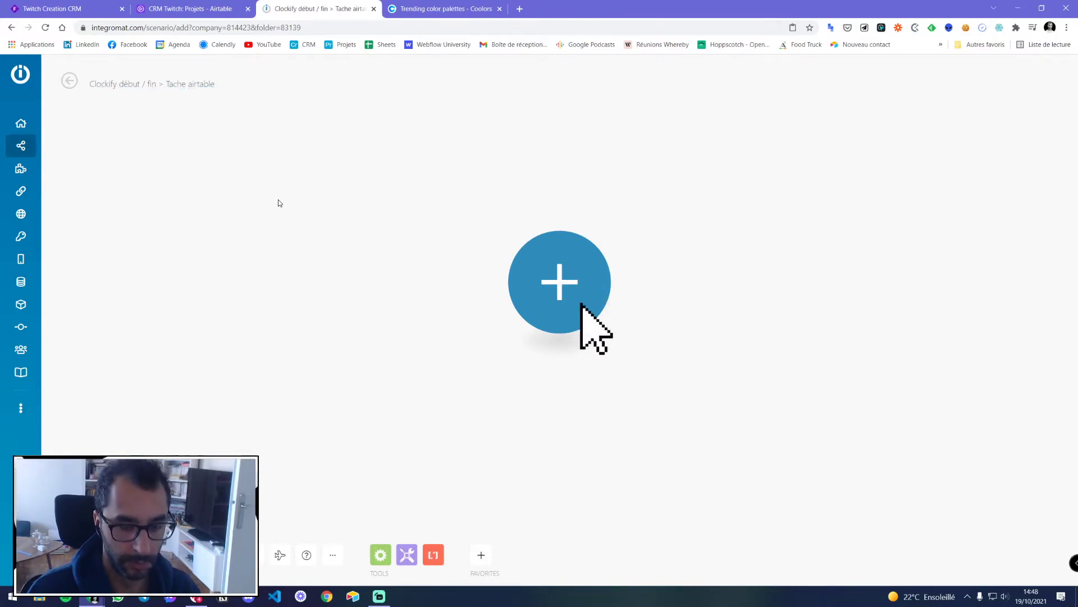
Paste the copied Webhooks and Airtable modules and arrange them on the canvas
key(ctrl+v)
scroll(392, 313, down, 3)
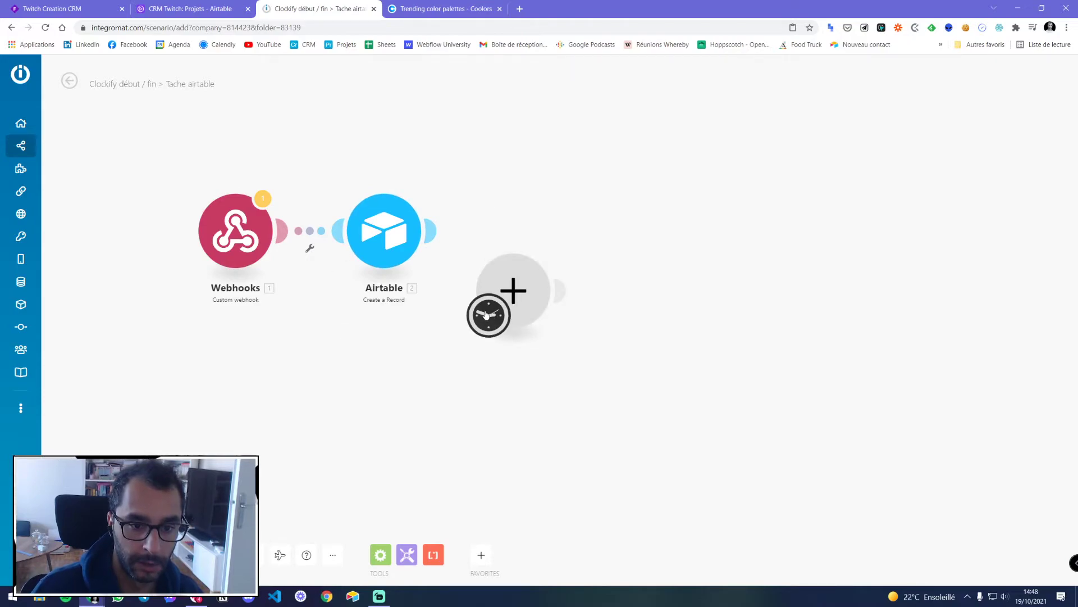
drag(490, 323, 234, 301)
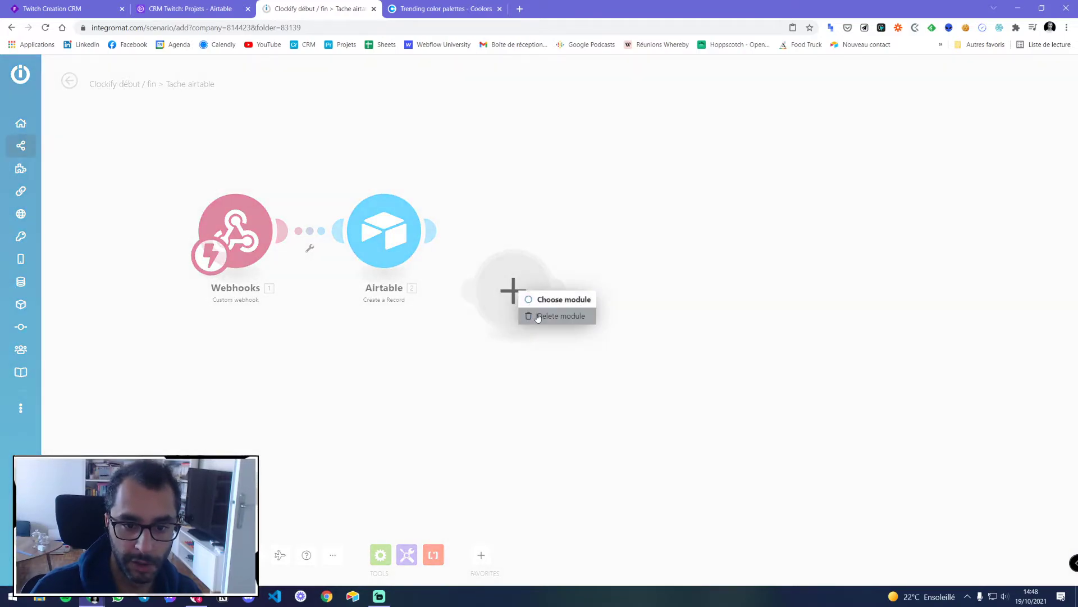
drag(381, 247, 555, 300)
drag(236, 233, 299, 280)
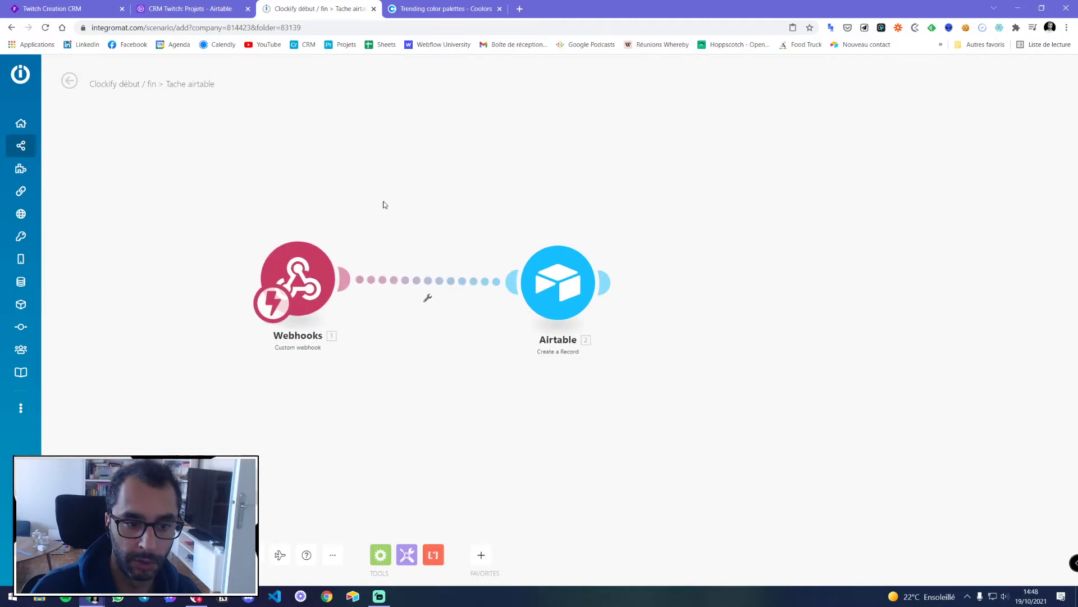
Delete both the Webhooks and Airtable modules, leaving the canvas empty
click(308, 266)
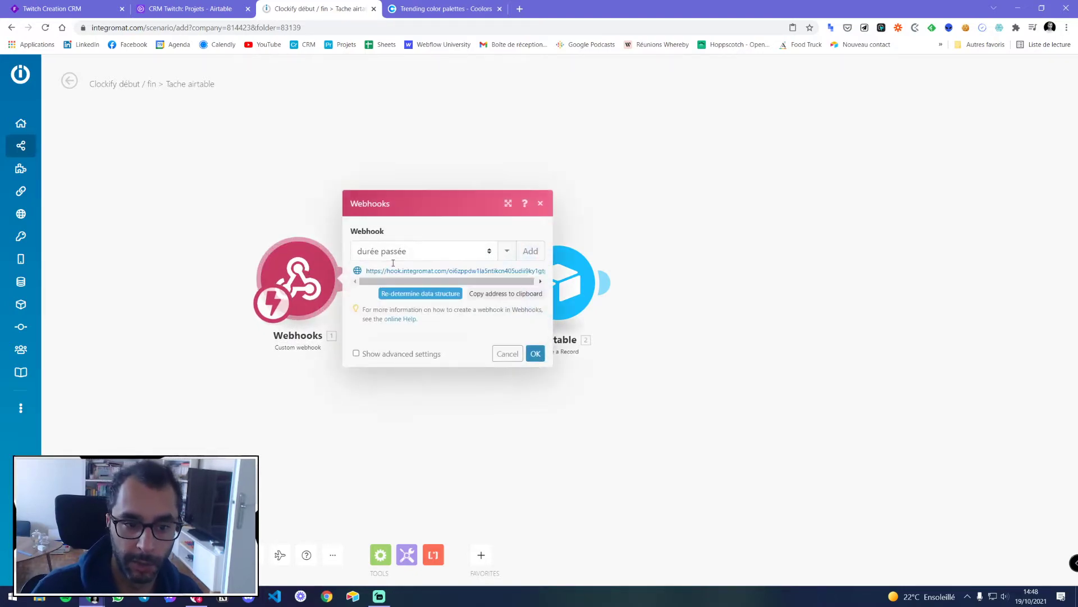
click(509, 273)
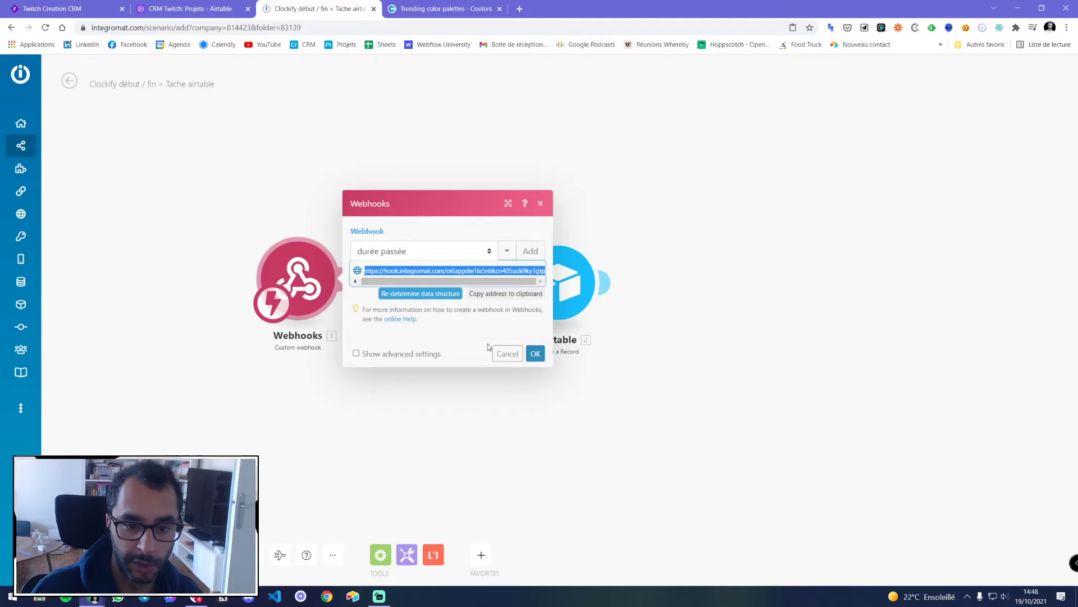
click(508, 353)
right_click(307, 280)
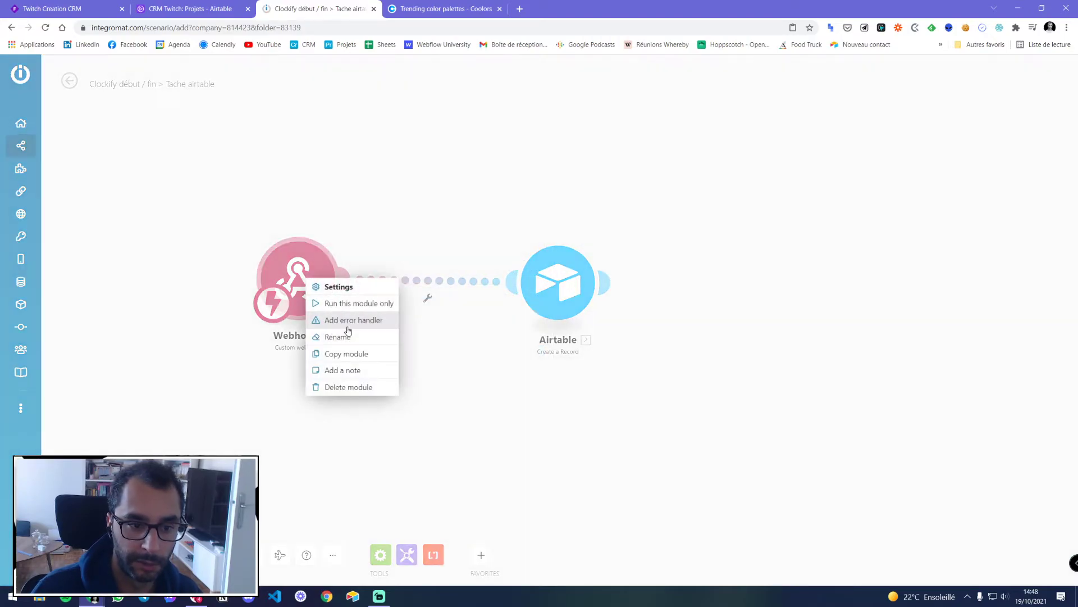
click(349, 385)
right_click(558, 274)
click(599, 397)
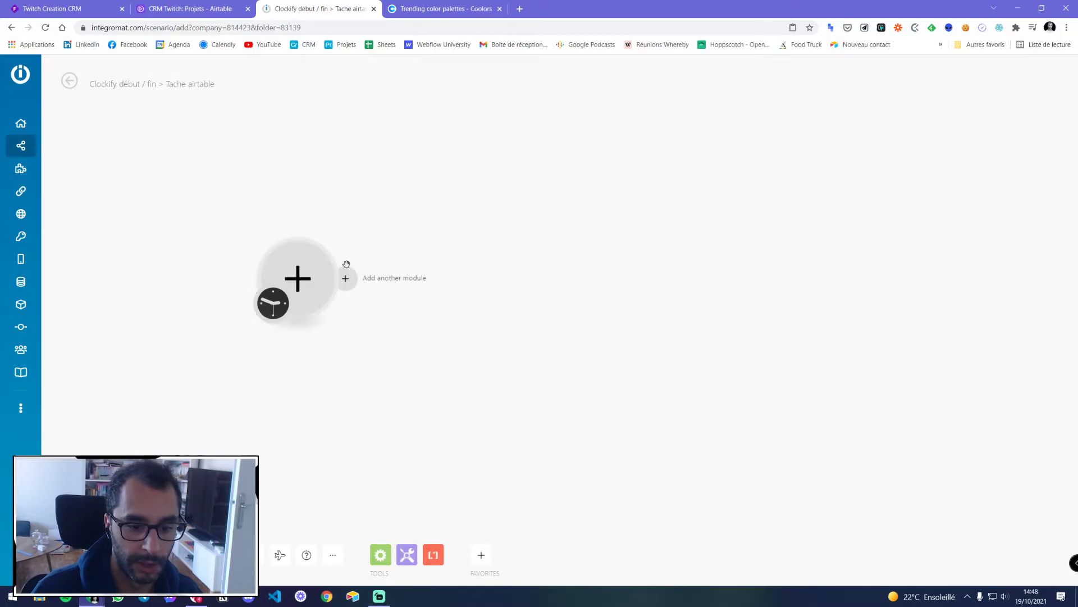
Add a Webhooks Custom webhook module as the scenario's trigger
click(303, 276)
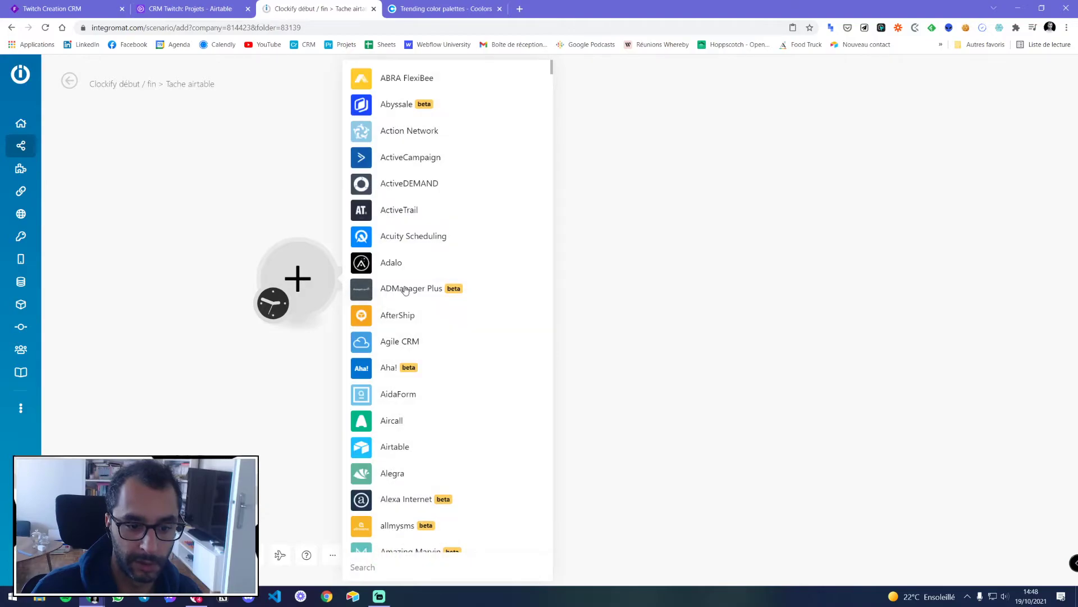
text(web)
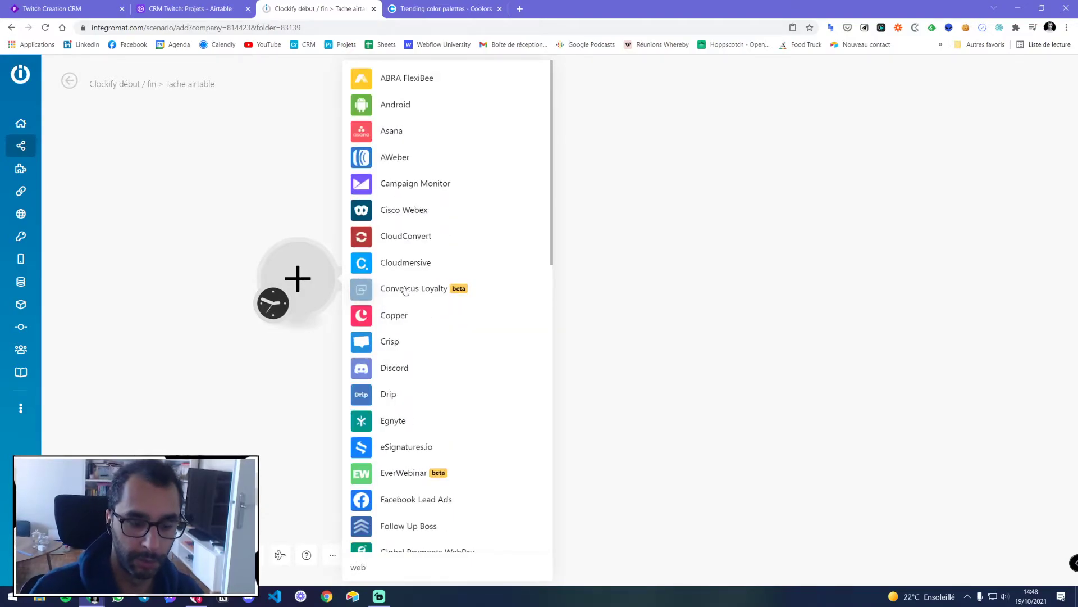
text(hoo)
scroll(407, 234, down, 3)
click(413, 467)
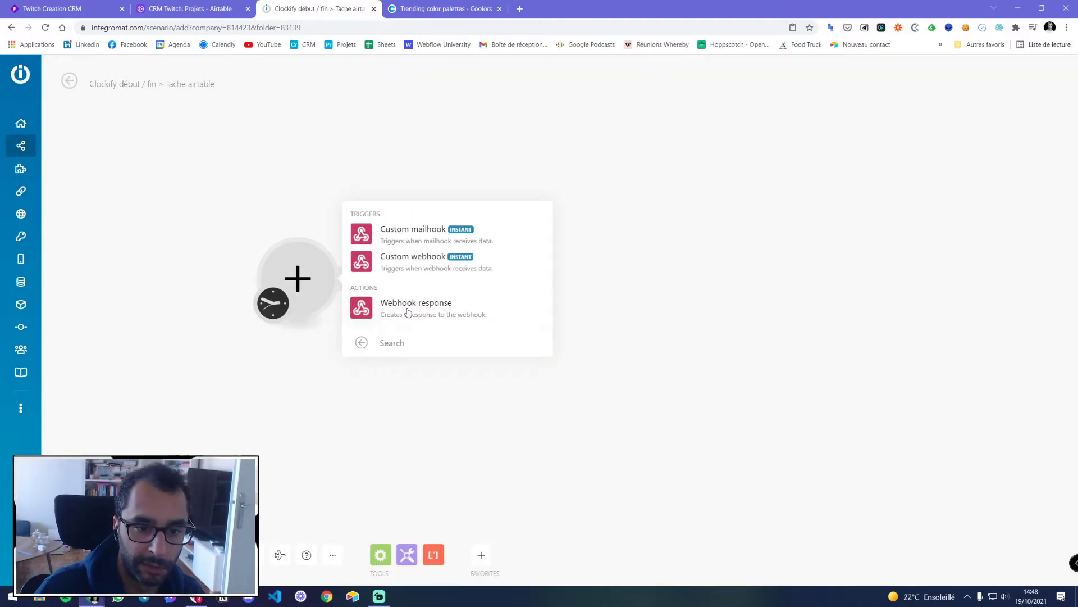
click(428, 259)
Create and save a new webhook named 'Taches clockify'
click(416, 270)
click(521, 280)
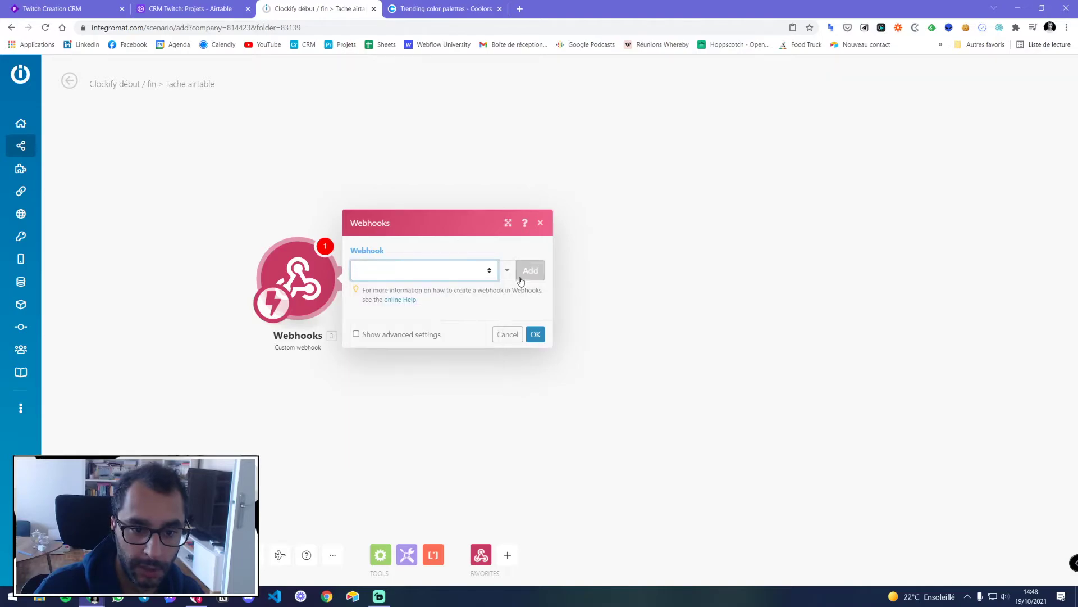
triple_click(607, 227)
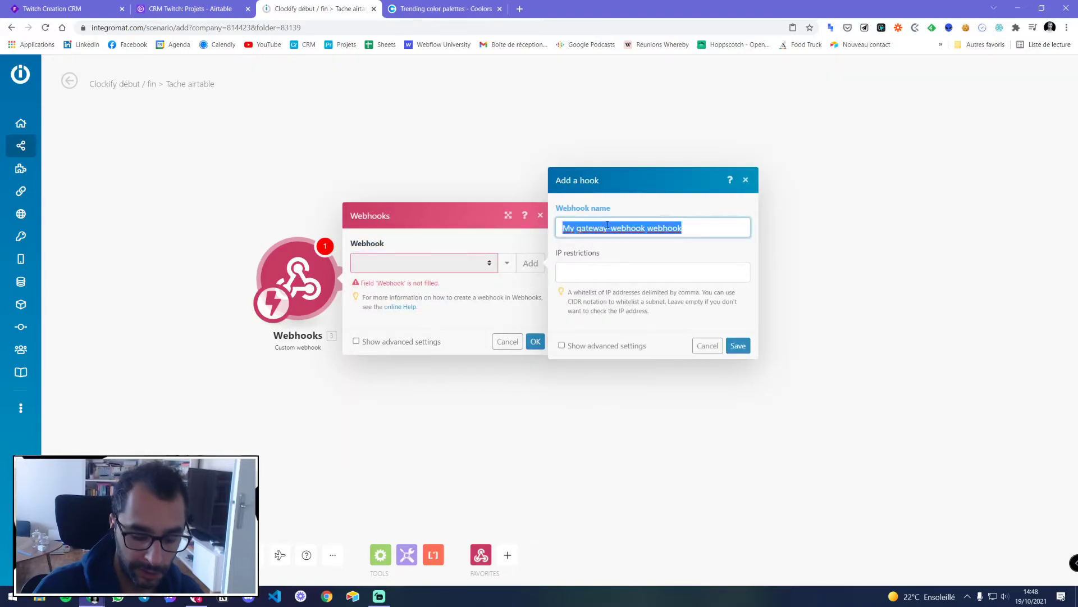
text(Taches clockify)
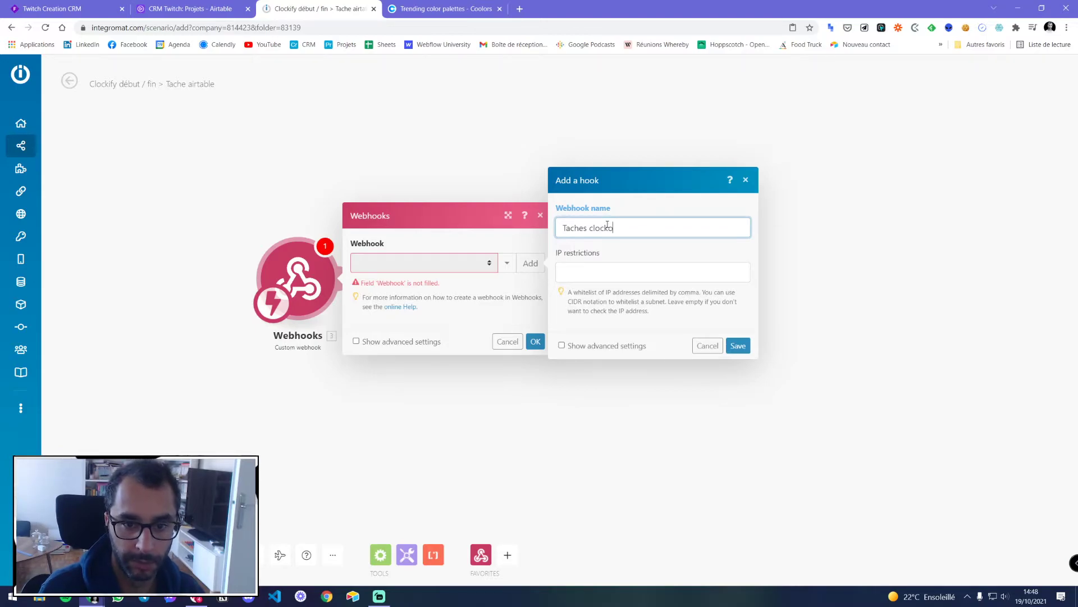
click(747, 346)
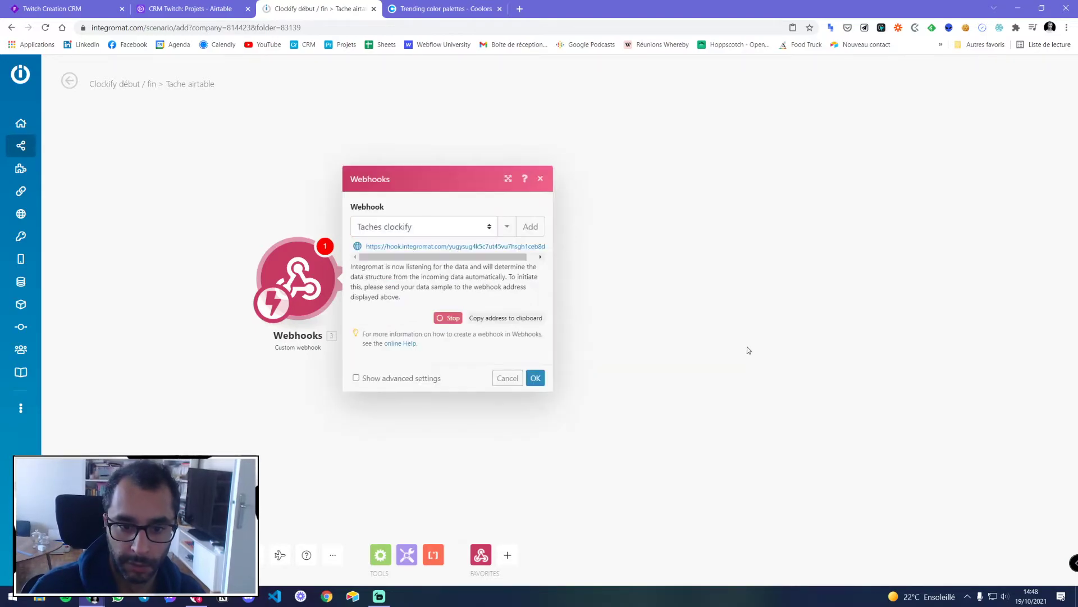
Copy the new webhook's URL and close the module settings
triple_click(470, 248)
right_click(470, 248)
click(478, 254)
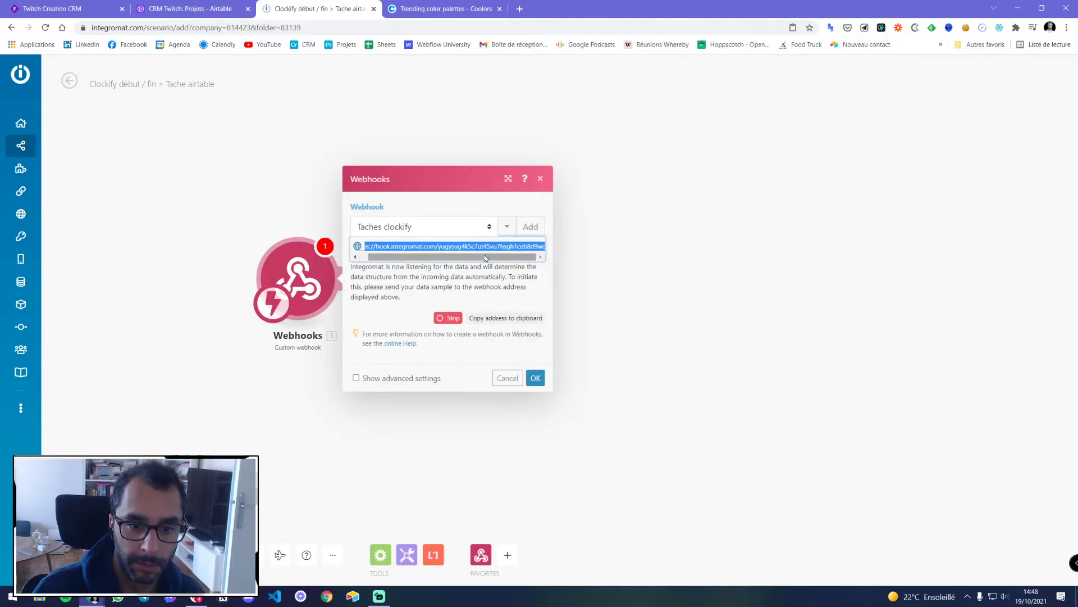
click(536, 378)
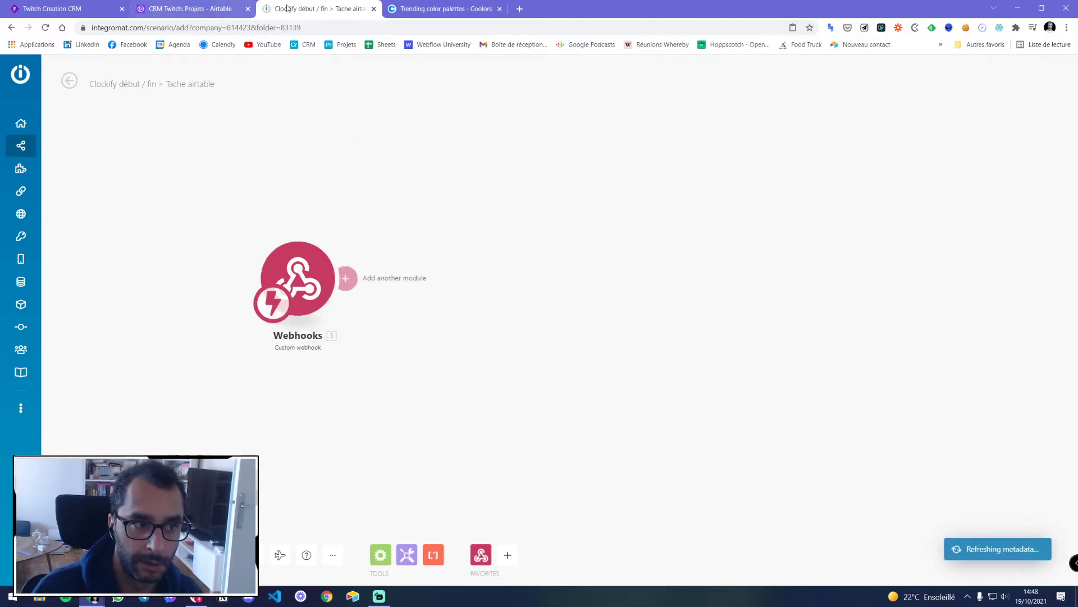
Bring the Clockify tab into this window and browse its workspace integrations settings
click(438, 9)
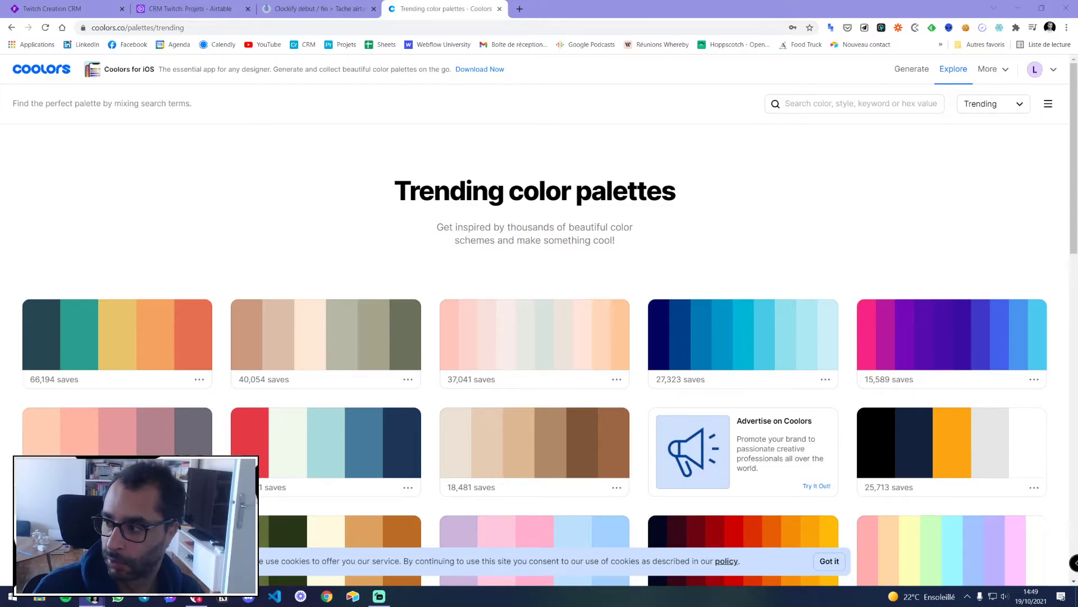
drag(651, 18, 592, 10)
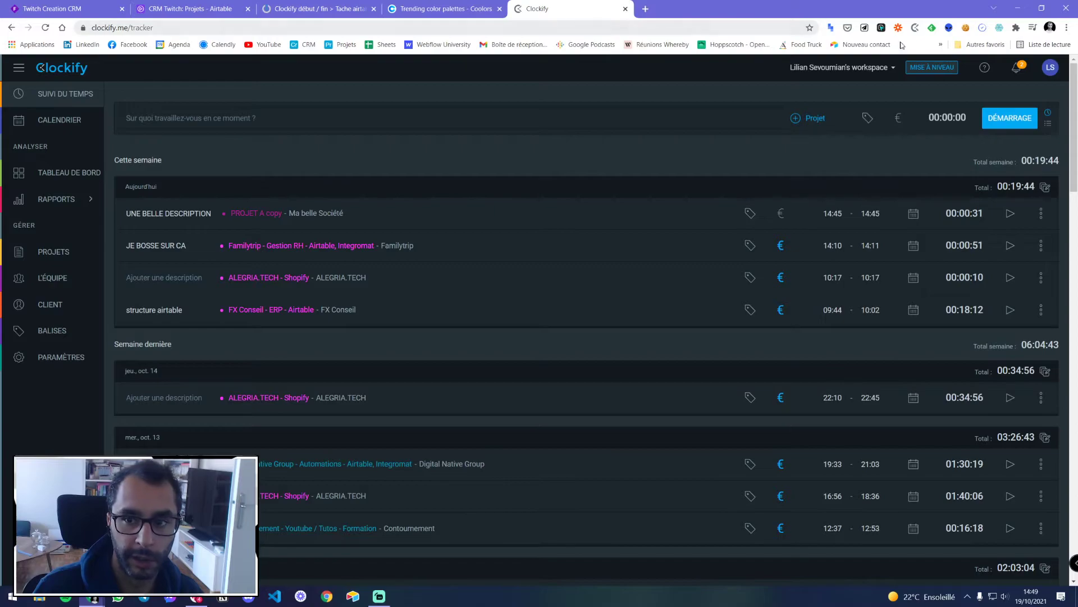
click(53, 357)
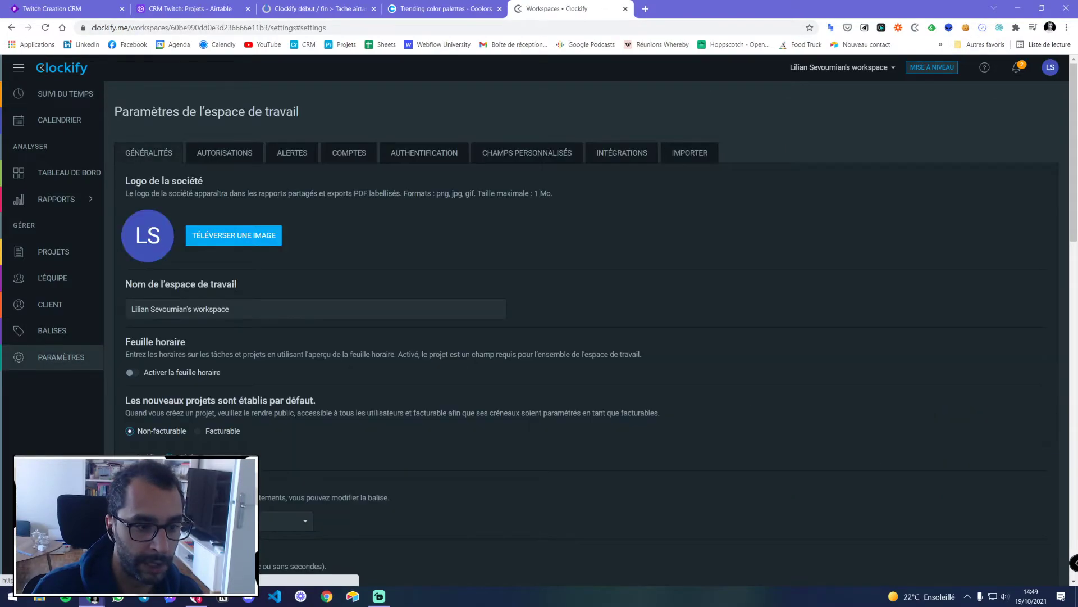
click(616, 156)
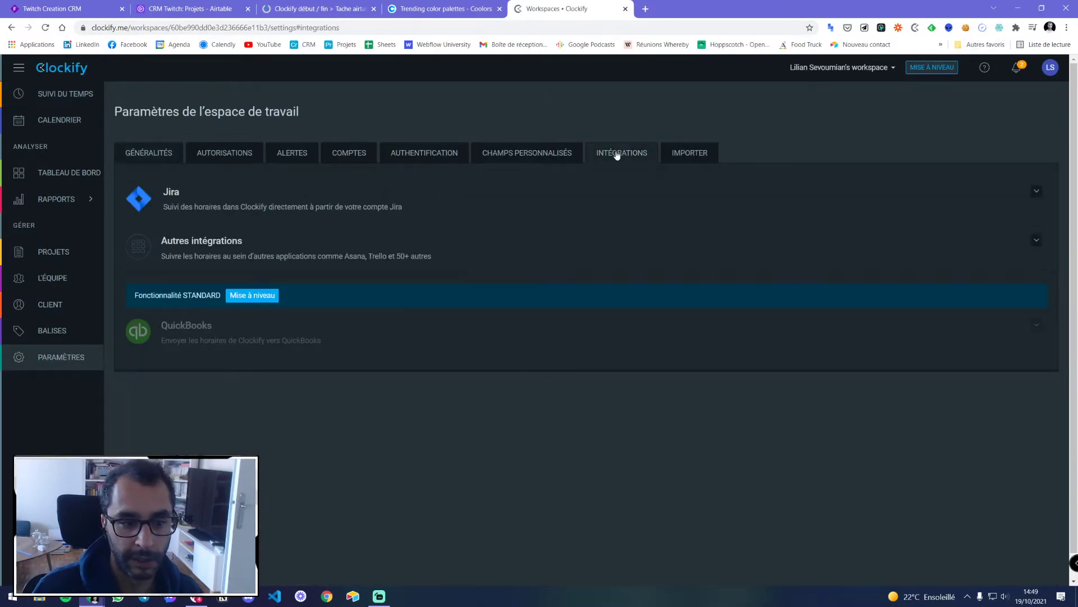
click(229, 247)
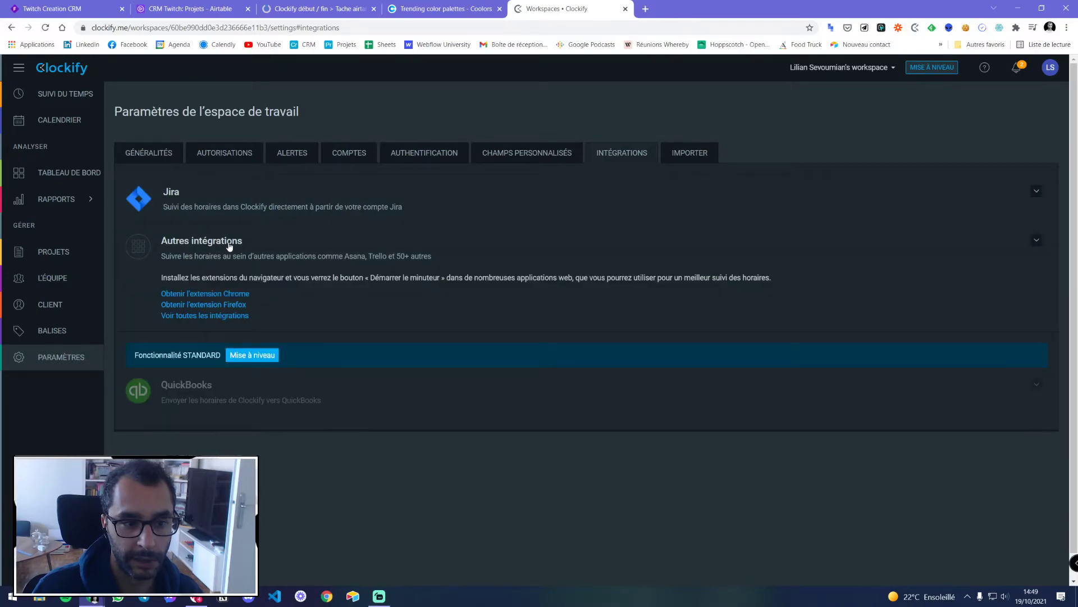
click(205, 316)
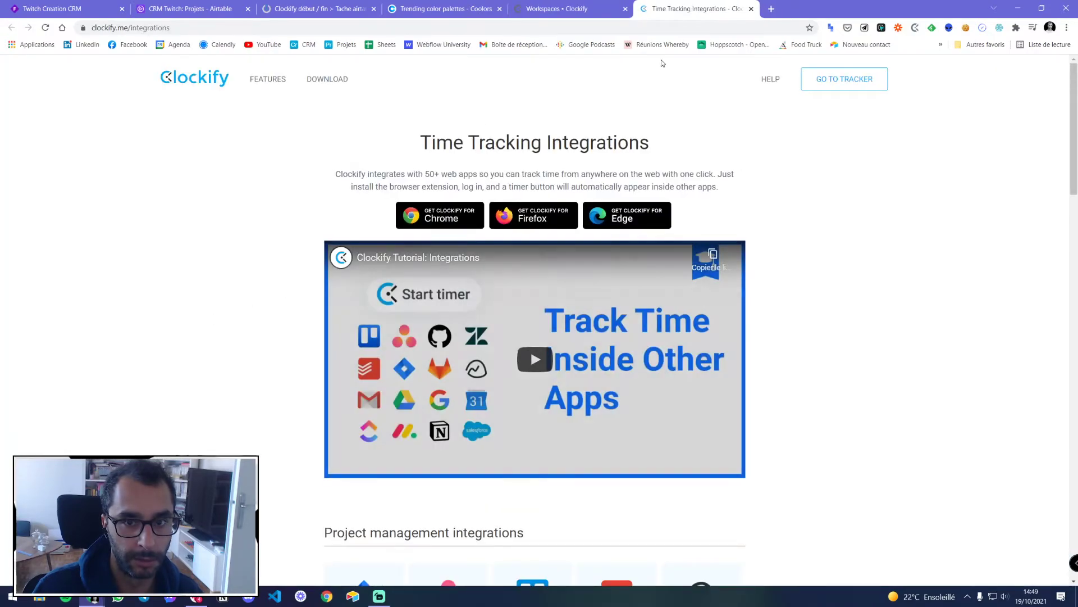
click(751, 9)
click(1052, 68)
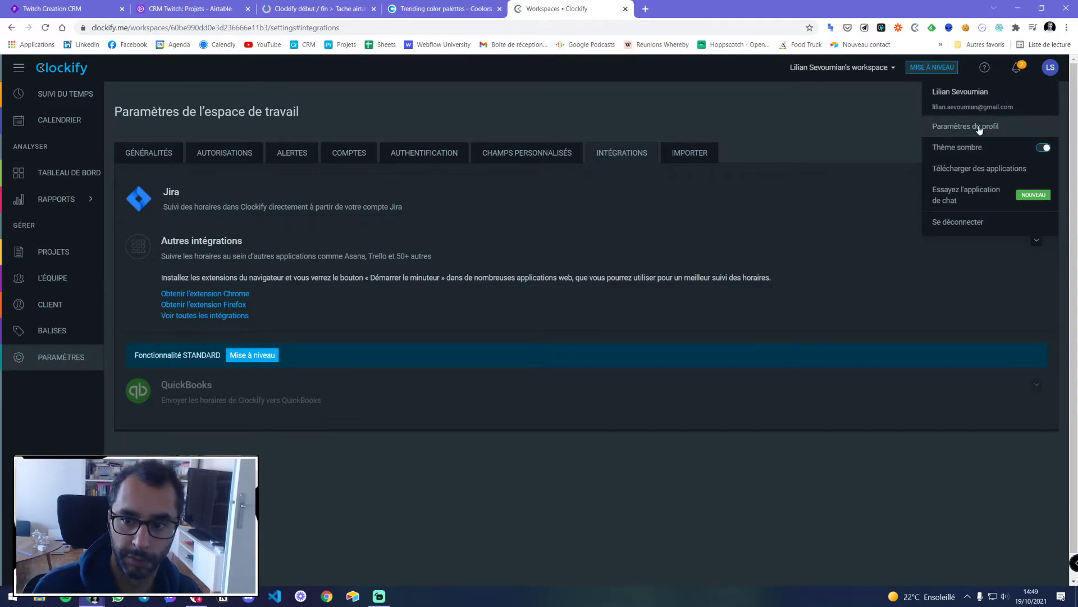
click(965, 127)
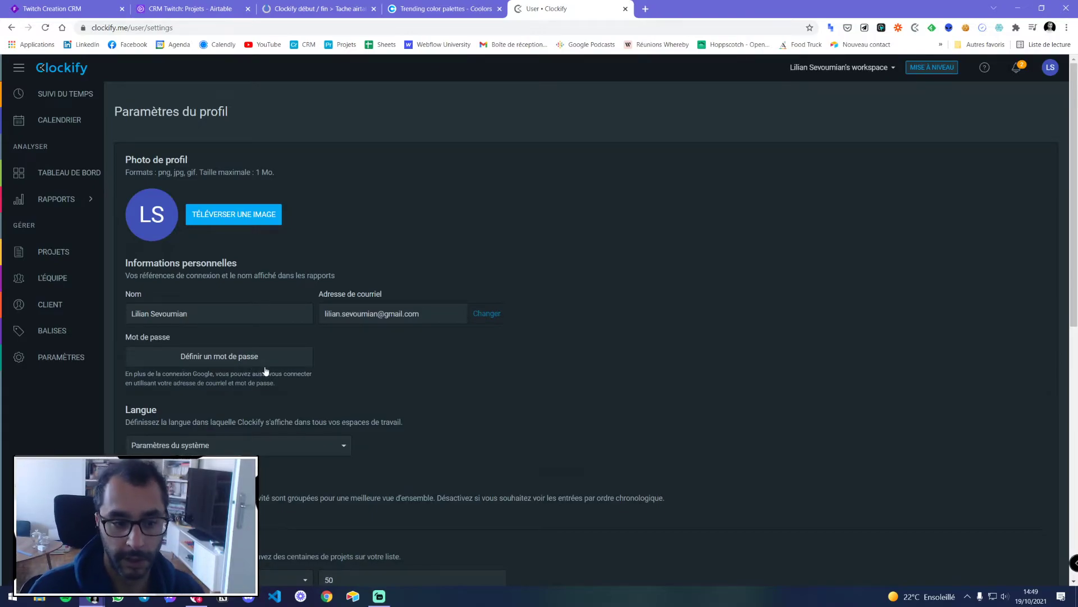
drag(551, 13, 1077, 34)
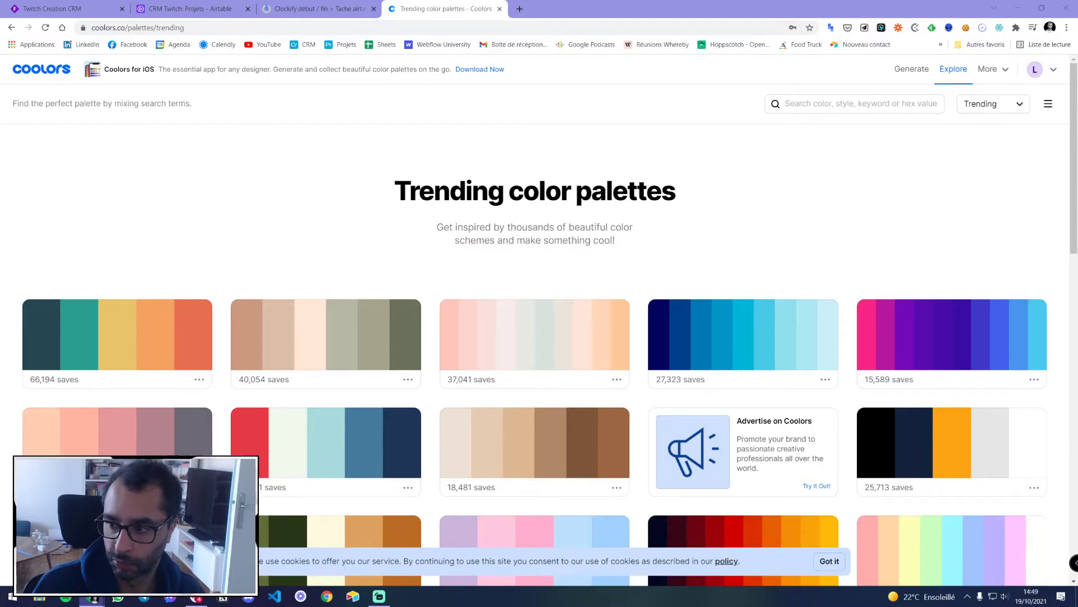
drag(1077, 34, 555, 25)
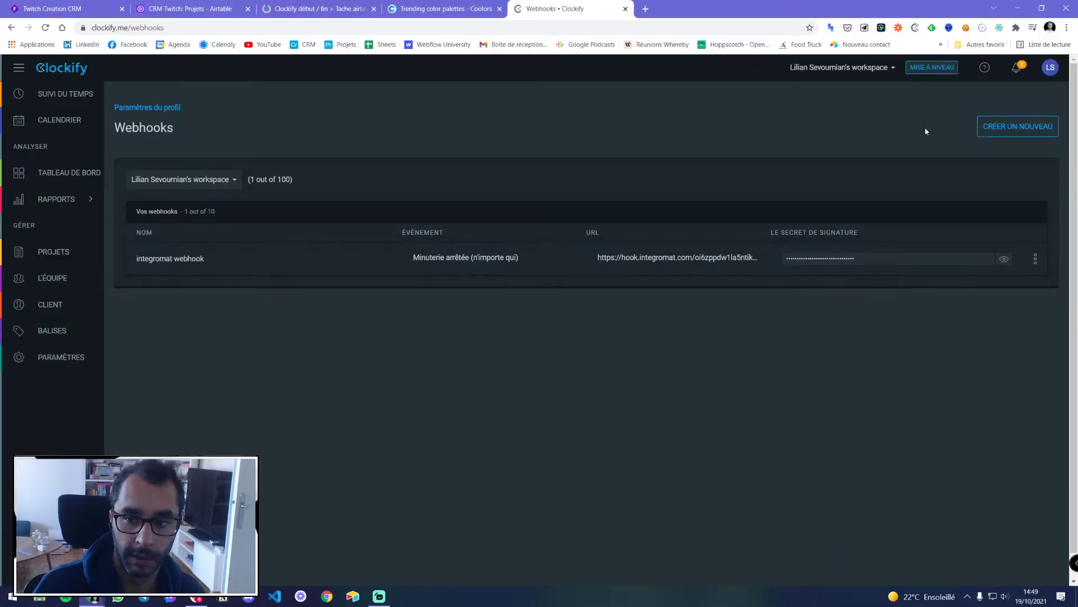
drag(118, 129, 168, 130)
click(219, 151)
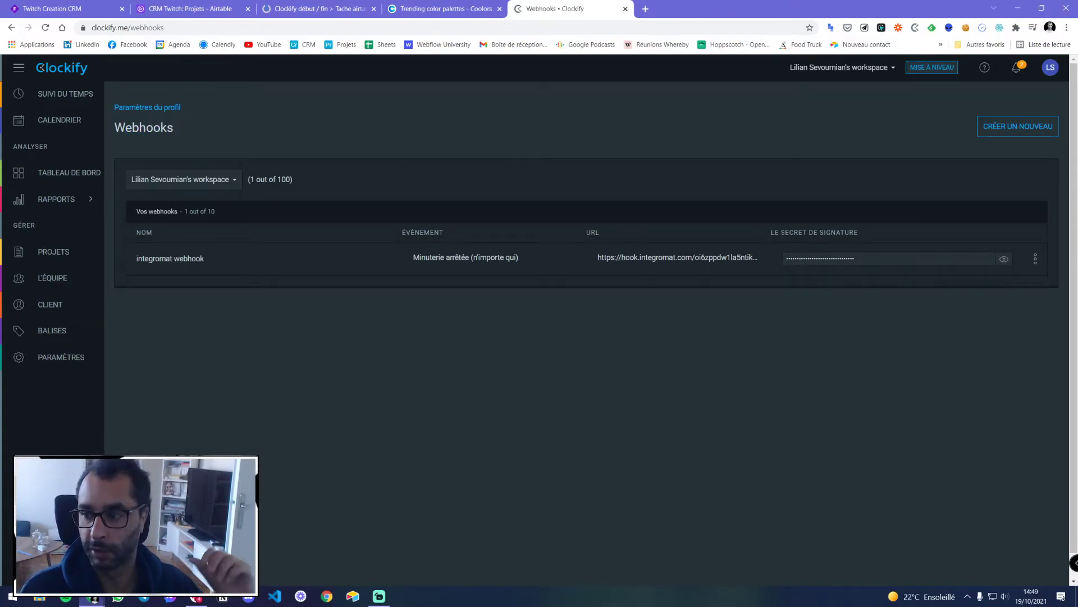
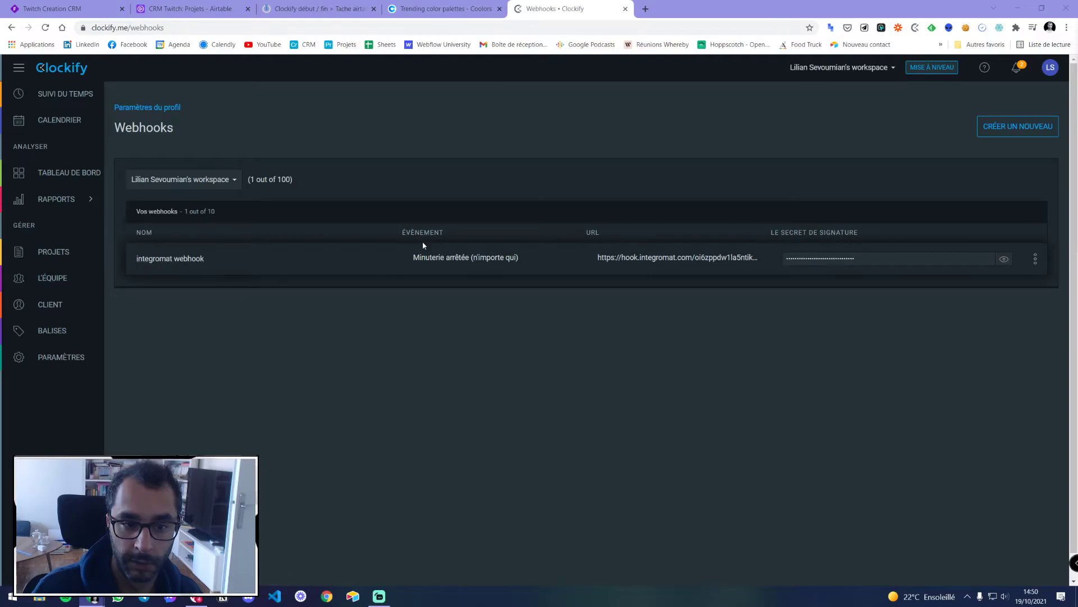
Start a new Clockify webhook named Twitch and paste the Integromat hook URL as its endpoint
drag(430, 260, 498, 259)
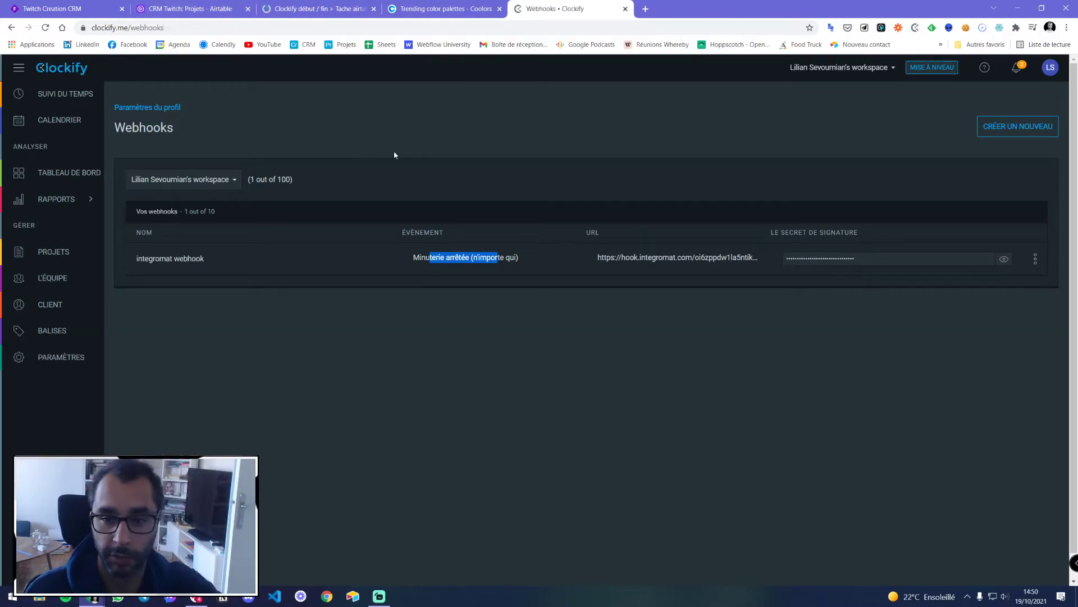
click(989, 133)
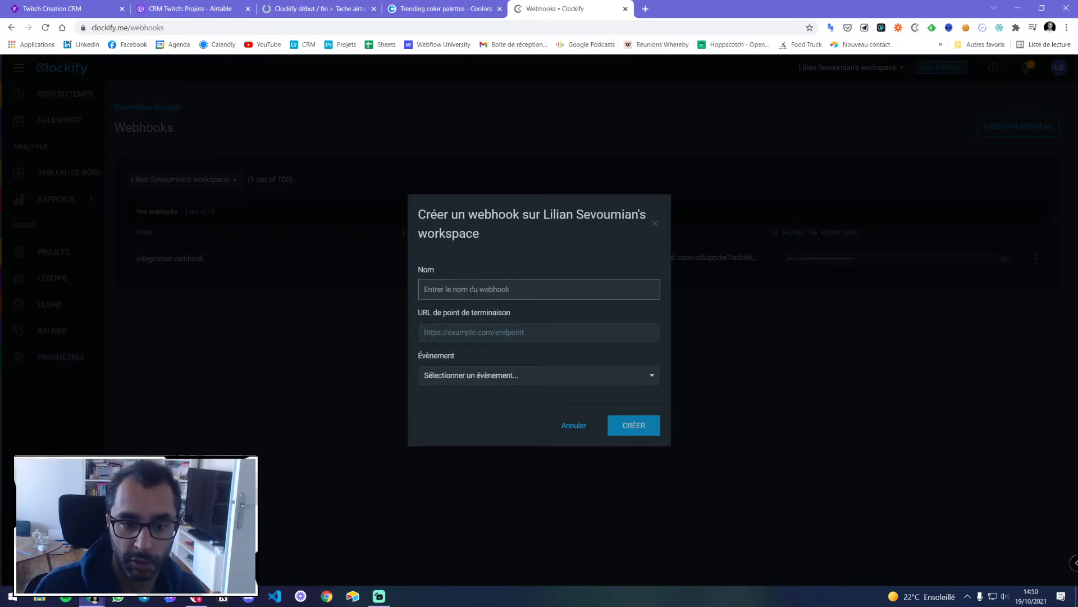
text(Twitch)
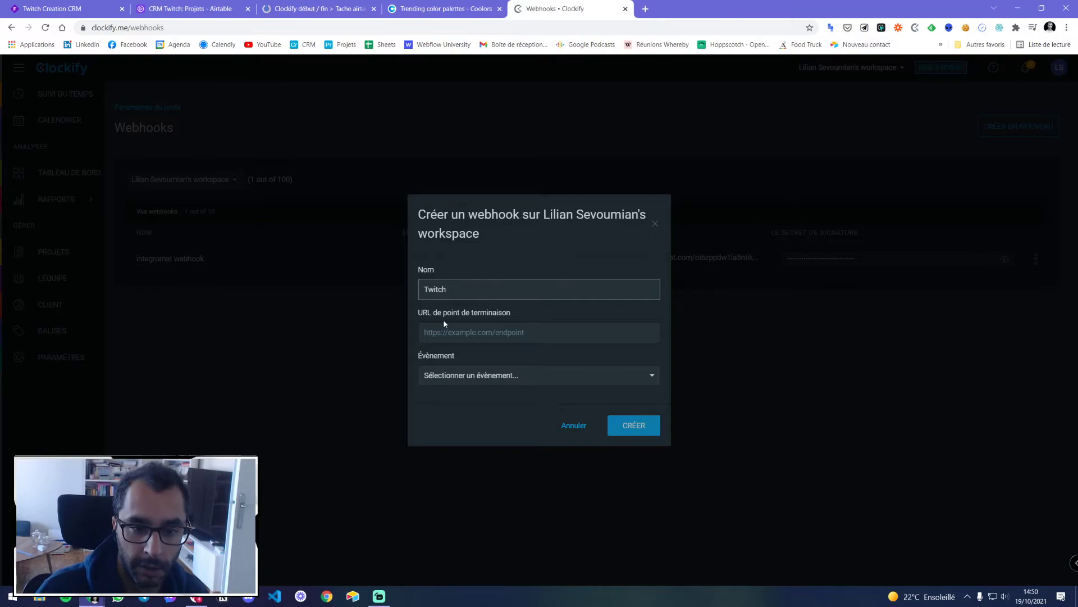
click(487, 331)
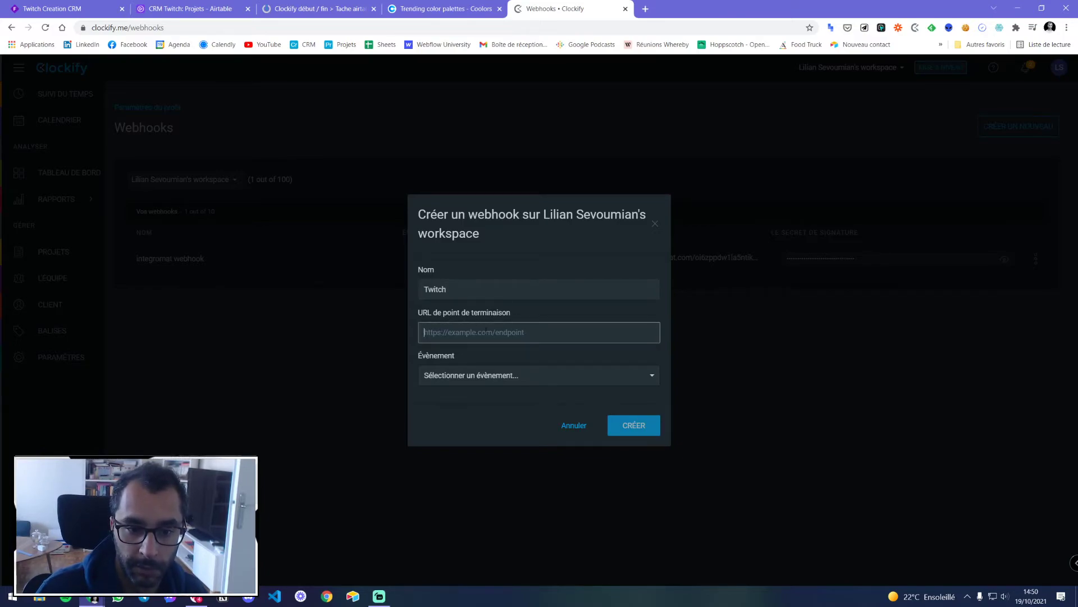
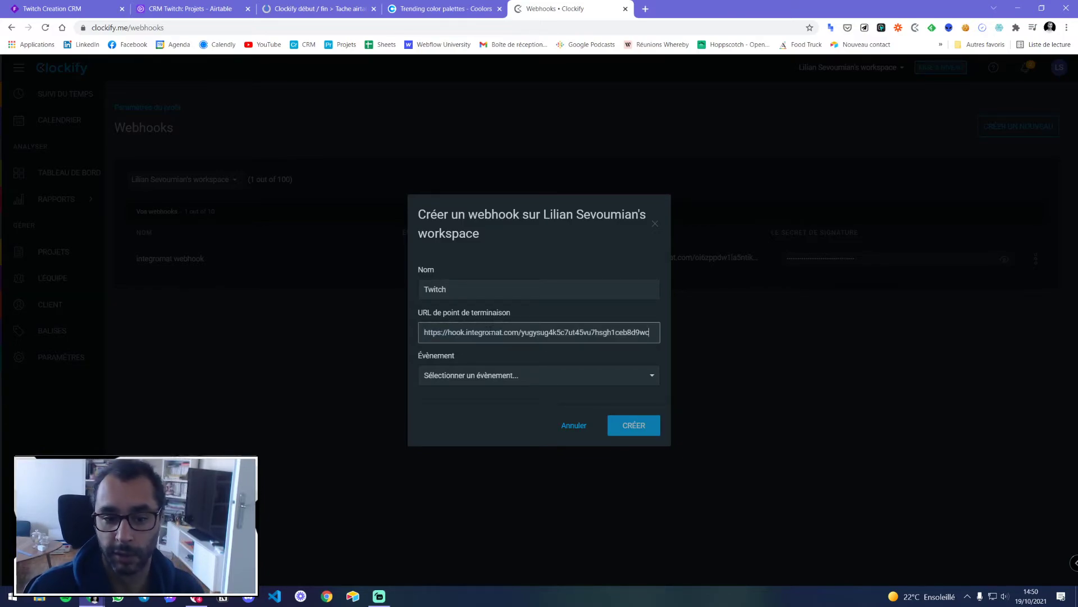
Set the webhook's trigger event to Minuterie arrêtée (moi) and create it
click(470, 375)
scroll(481, 433, down, 3)
scroll(483, 432, up, 3)
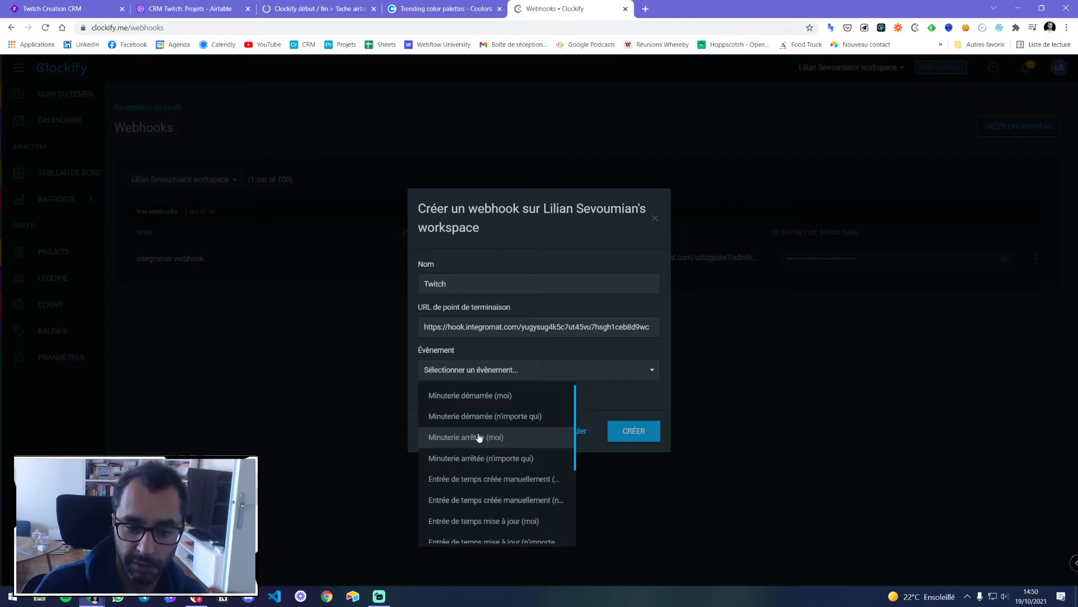
scroll(486, 447, down, 2)
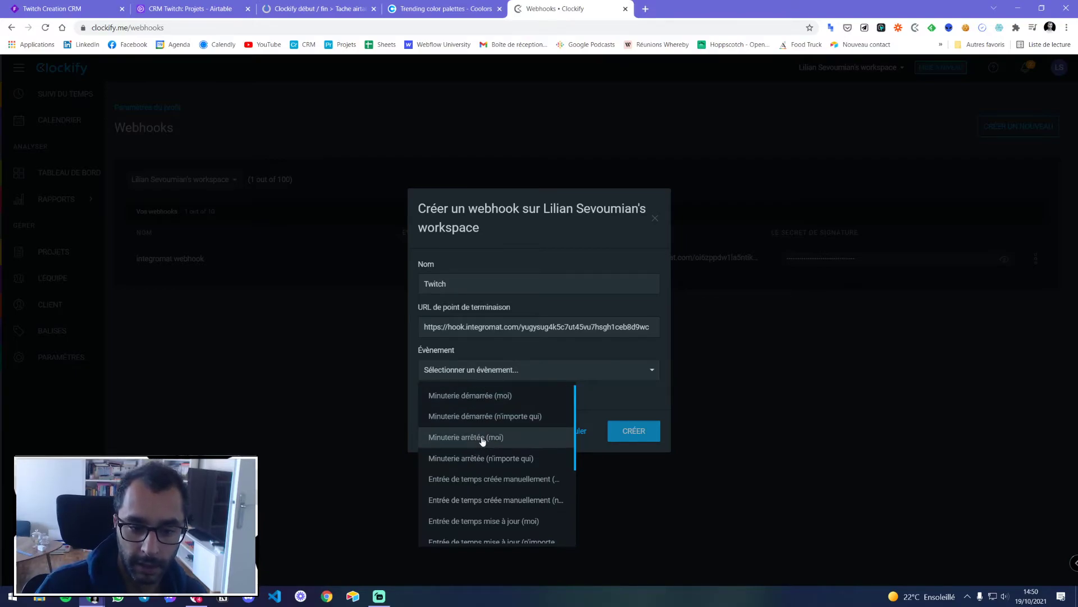
scroll(486, 428, down, 2)
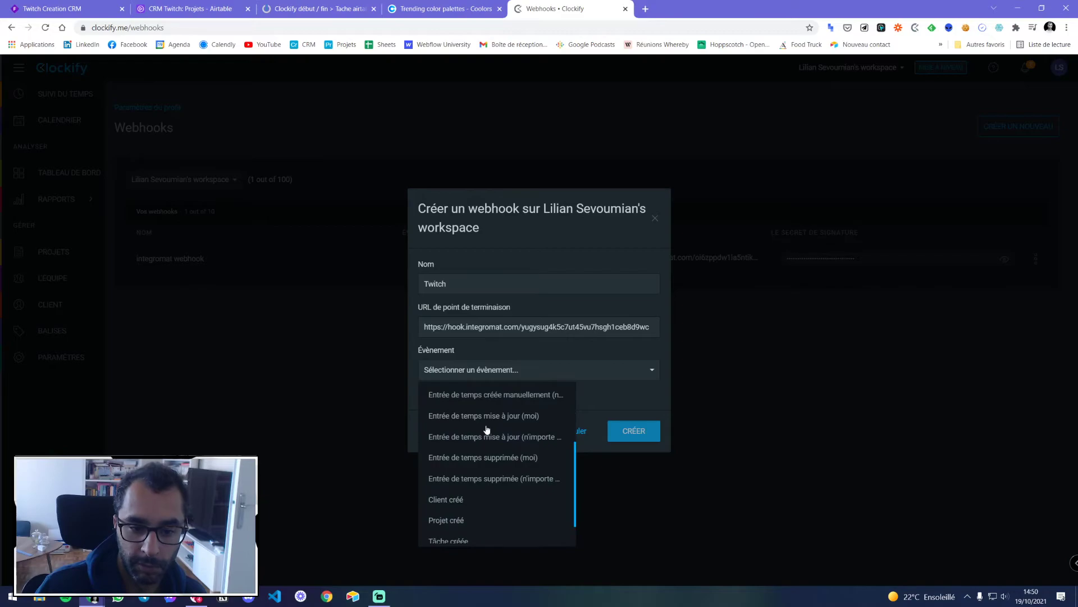
scroll(479, 439, down, 2)
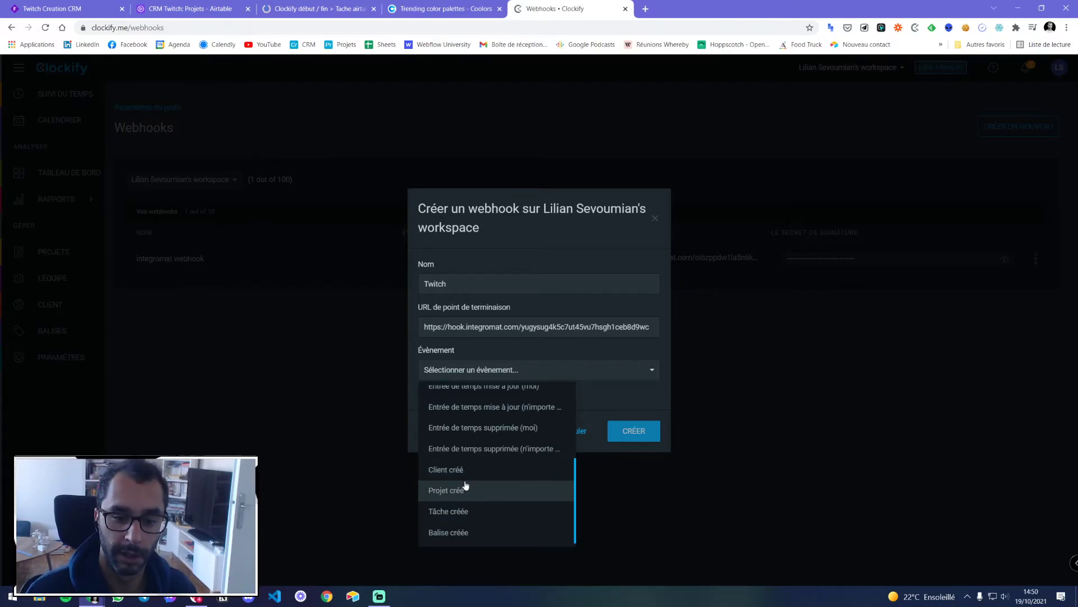
scroll(465, 485, up, 3)
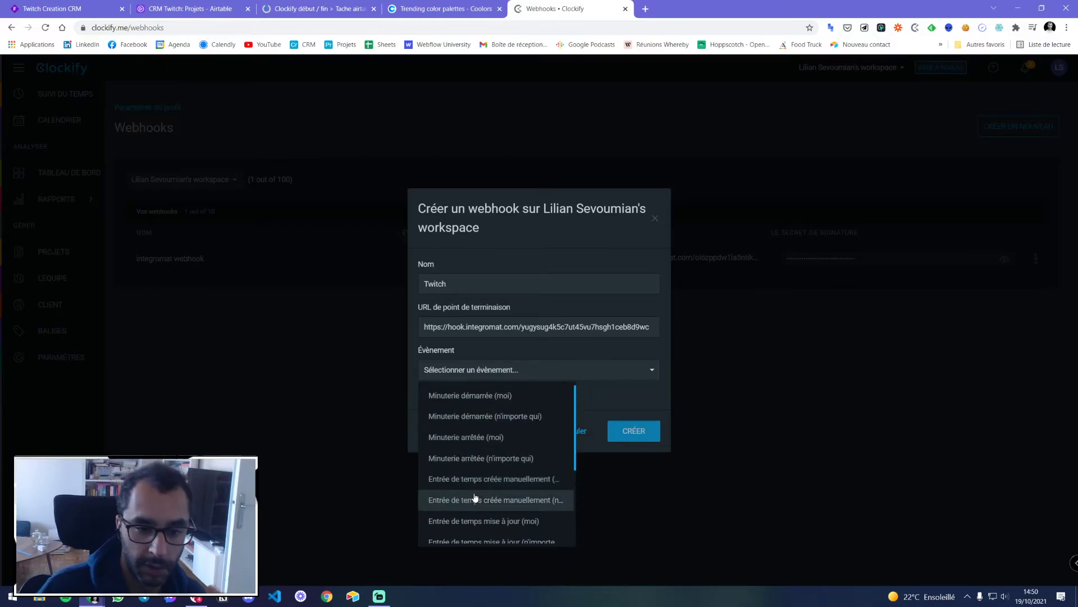
click(472, 438)
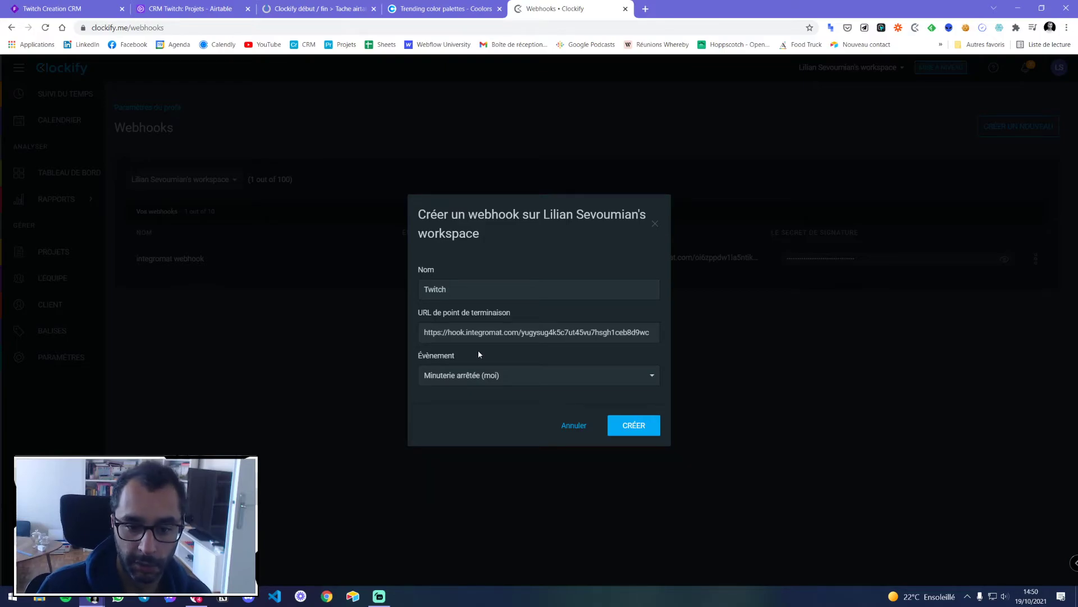
click(632, 425)
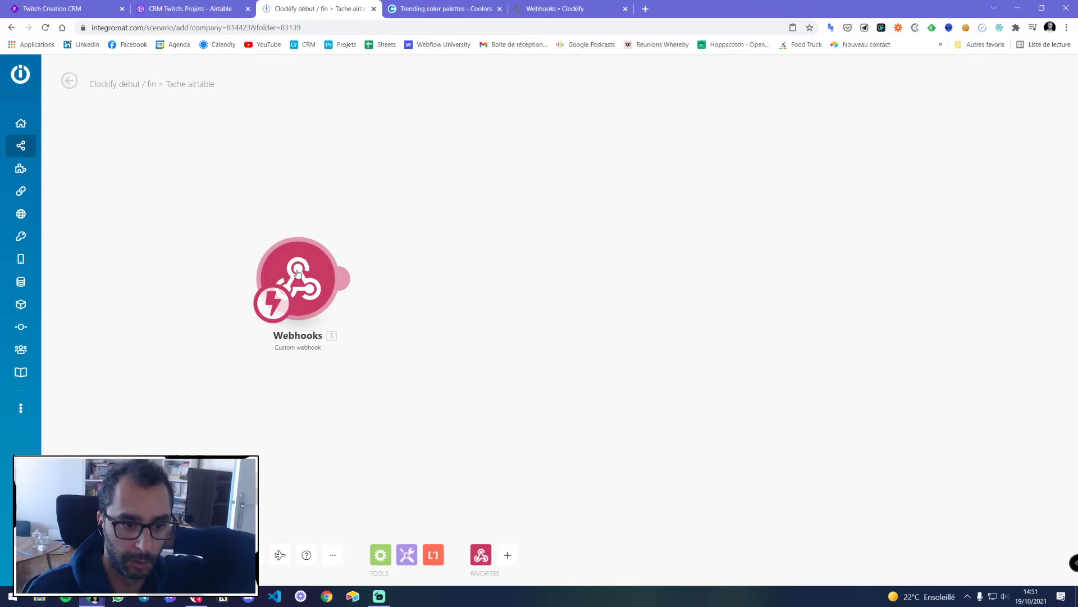
Save the scenario, run it once, then restart and stop the UNE BELLE DESCRIPTION Clockify timer
key(ctrl+s)
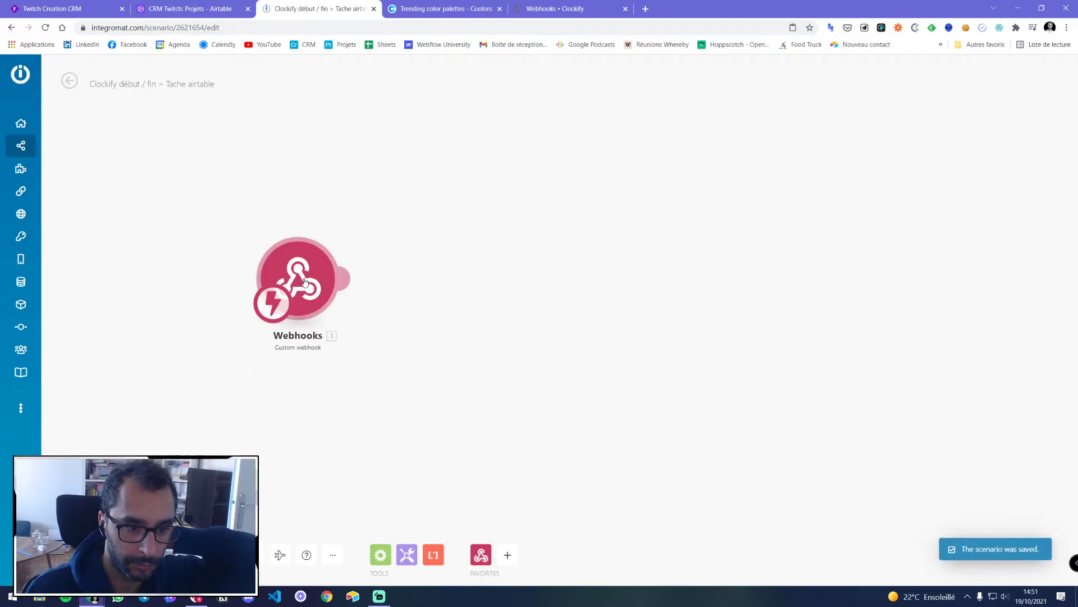
click(78, 550)
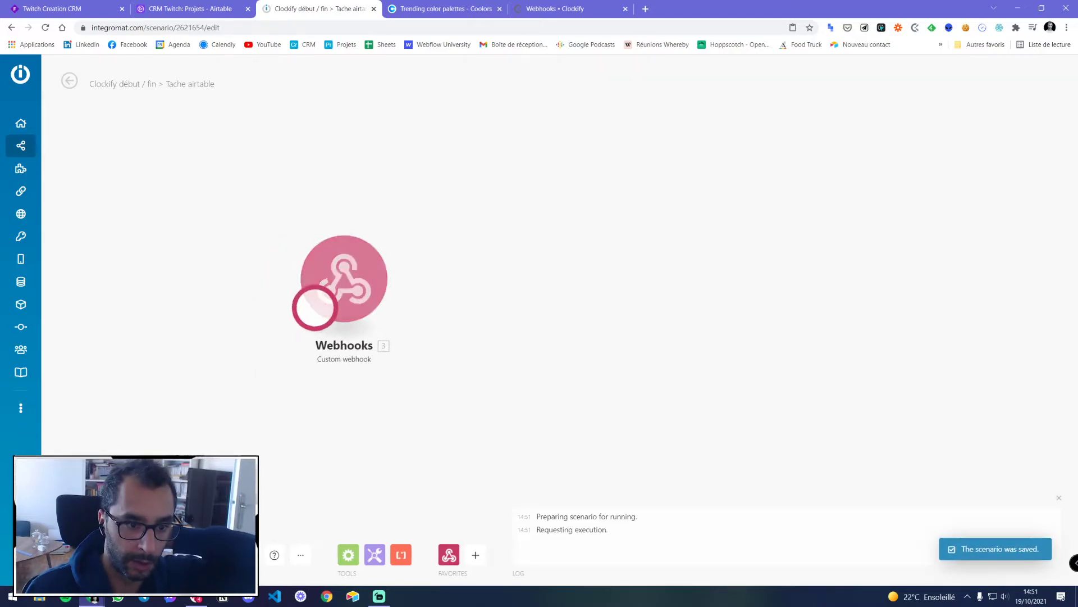
click(548, 9)
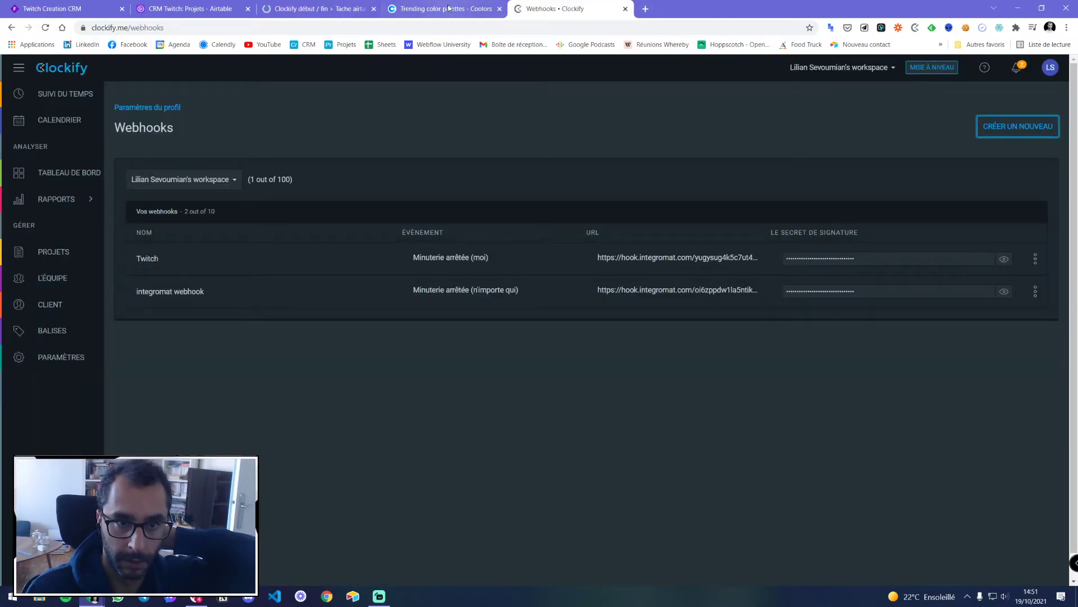
click(338, 8)
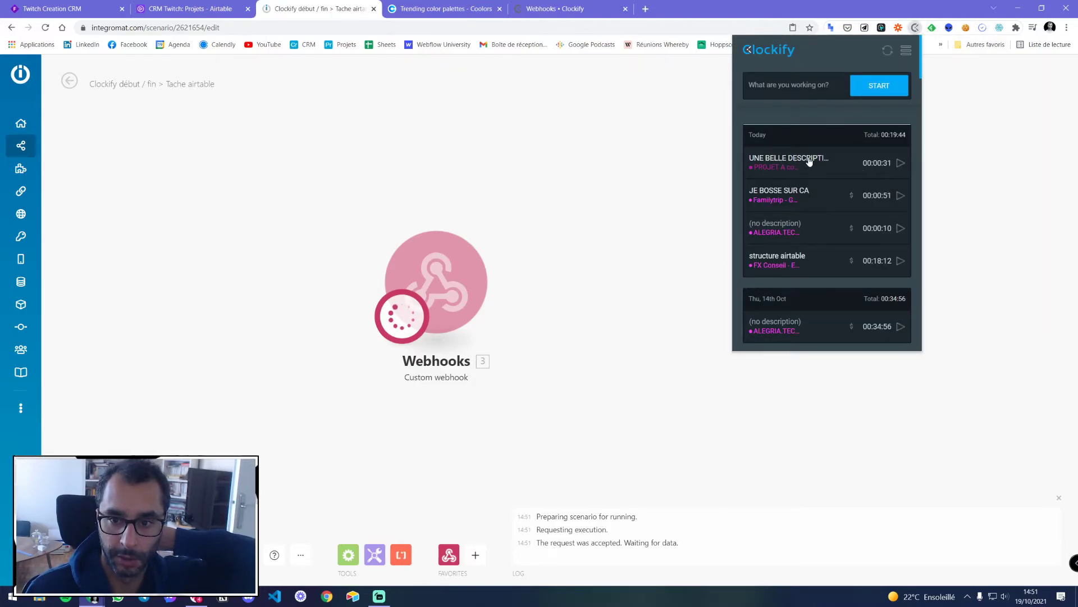
click(901, 164)
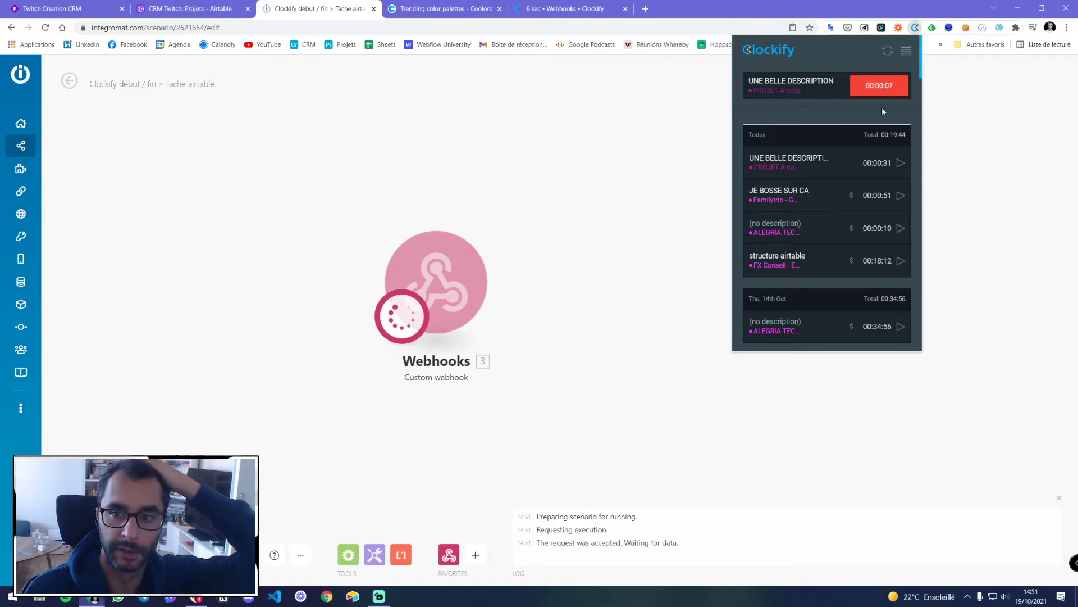
click(885, 85)
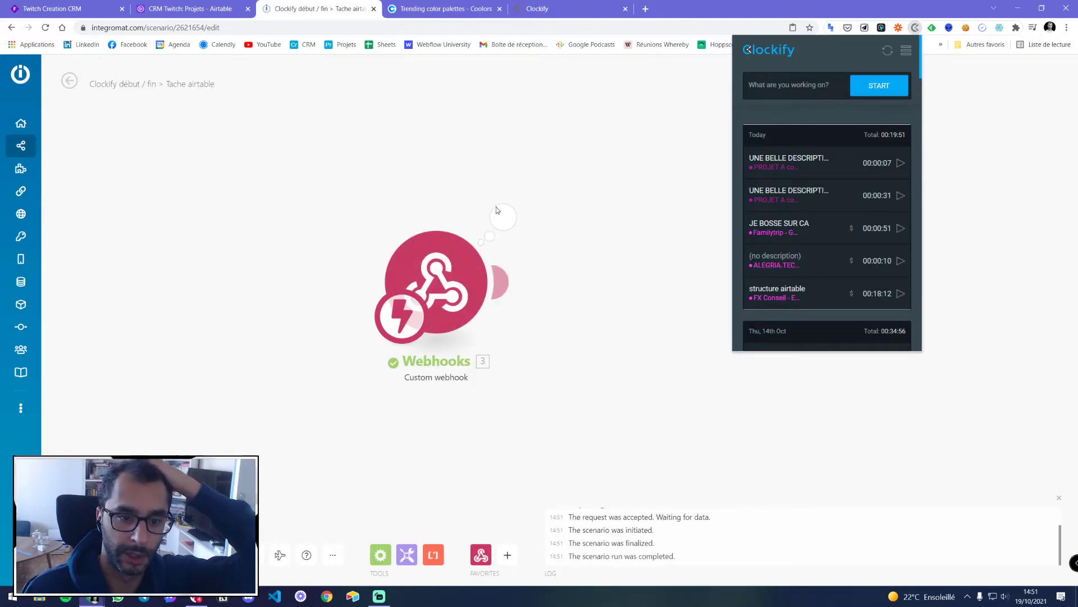
Open the webhook's received bundle and expand its timeInterval details
click(556, 207)
click(508, 218)
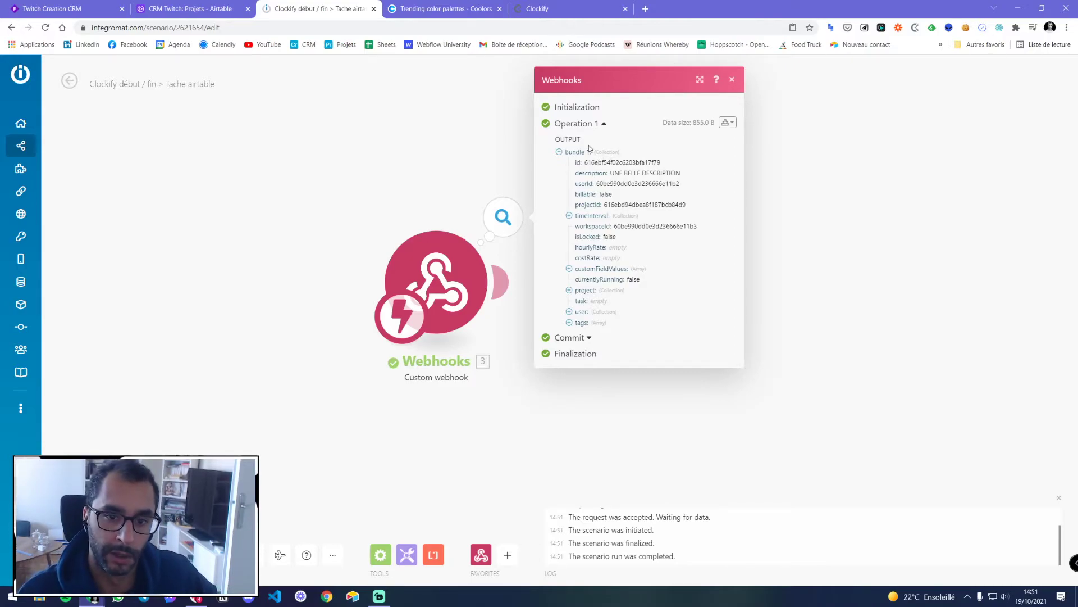
click(569, 216)
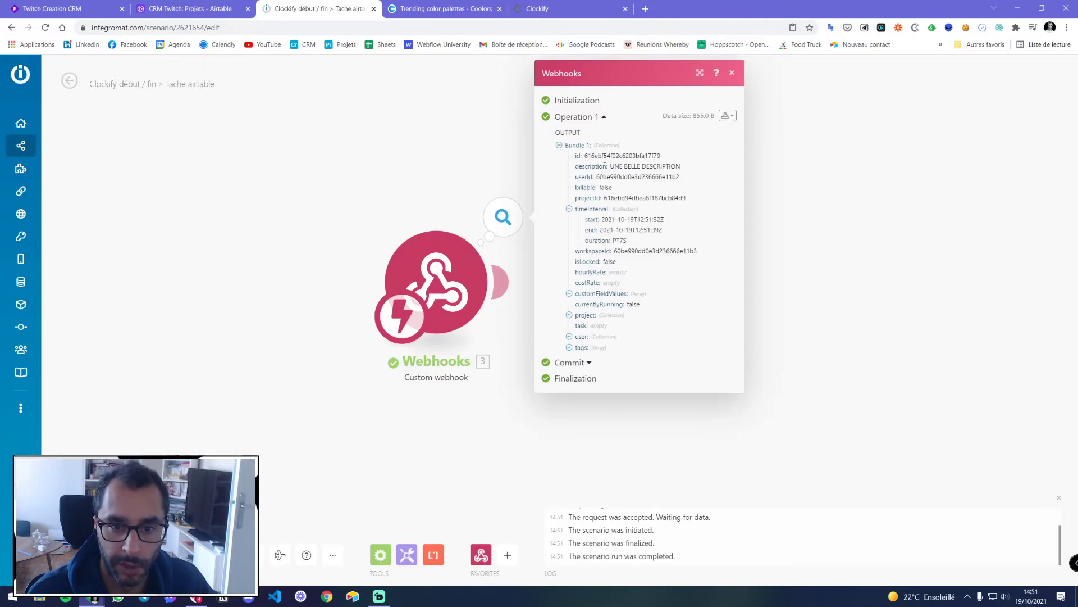
drag(602, 158, 660, 166)
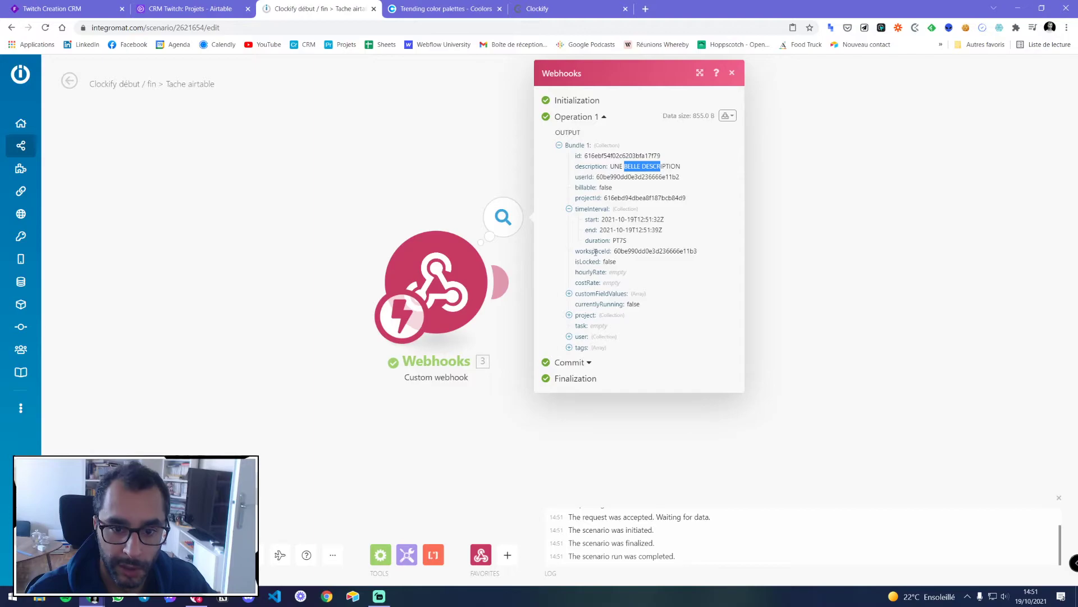
Expand the customFieldValues, project (PROJET A copy), tags, estimate and user collections, then close the panel
click(569, 294)
click(569, 325)
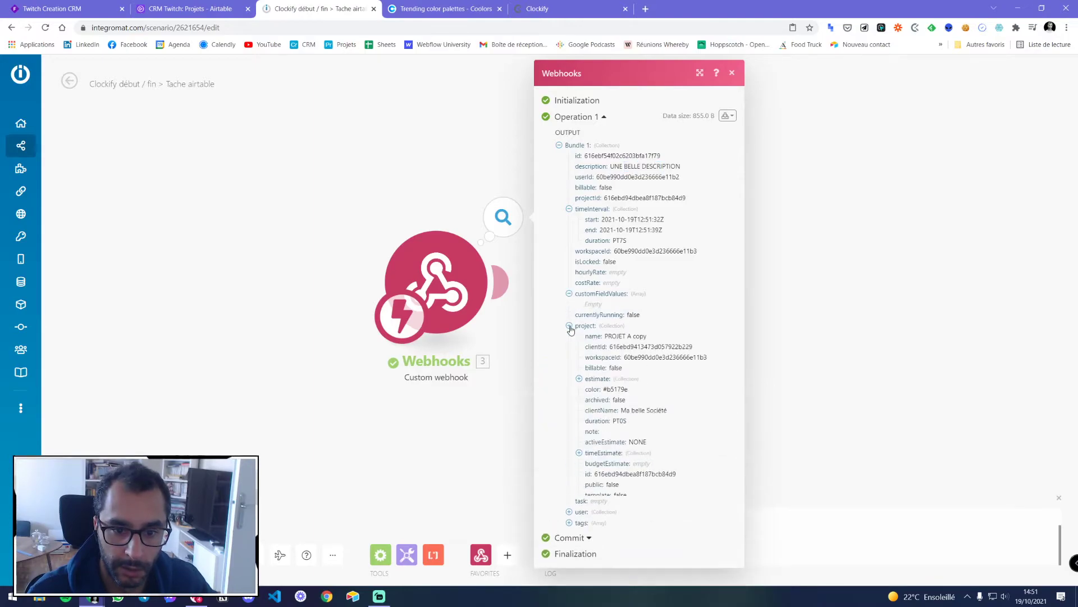
drag(612, 336, 645, 335)
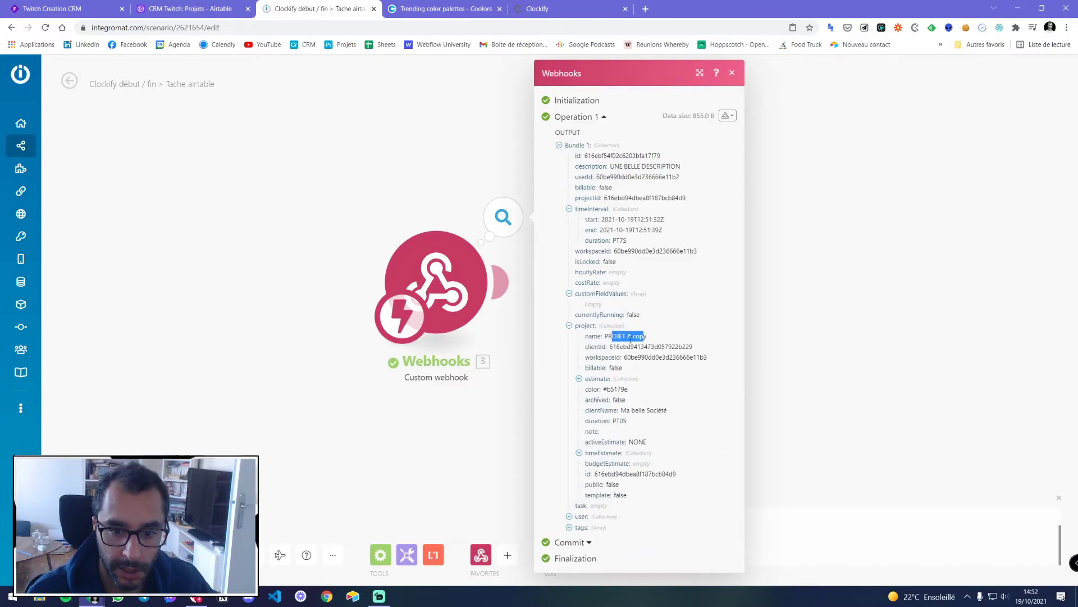
click(570, 528)
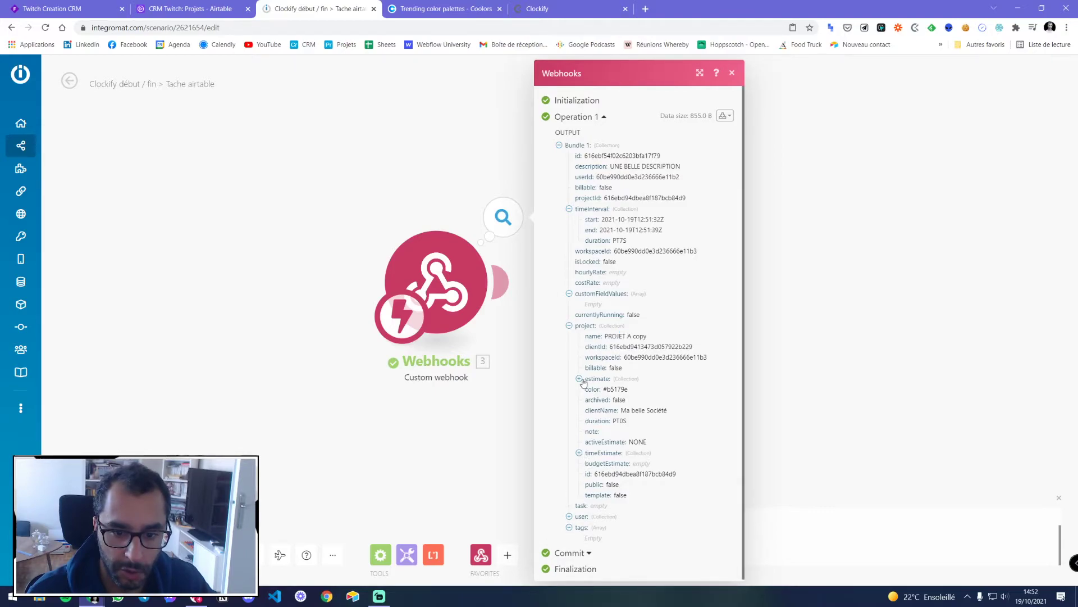
click(579, 453)
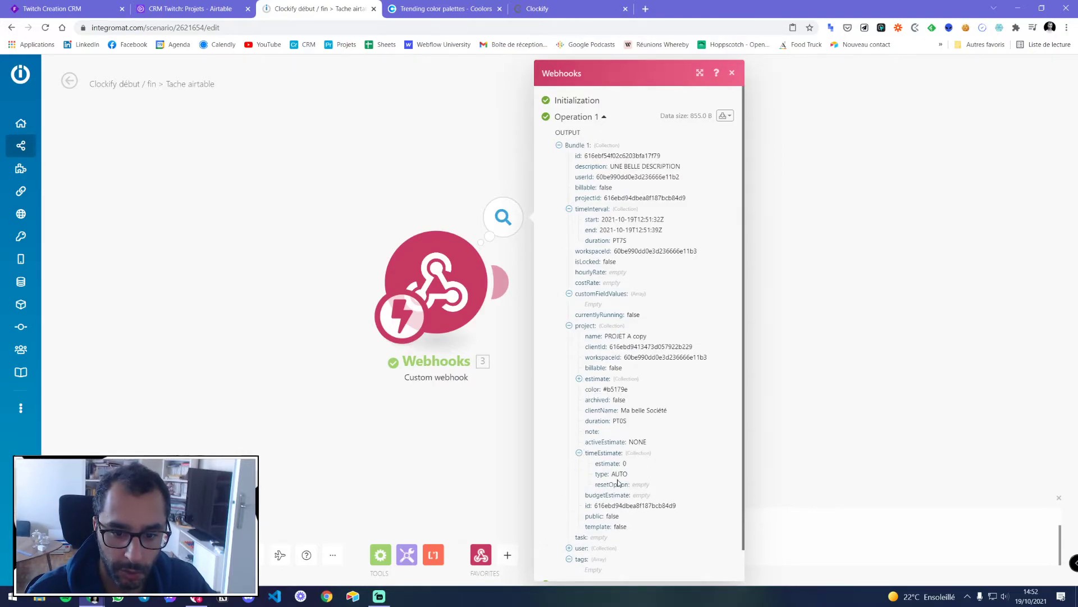
click(579, 378)
scroll(569, 506, down, 2)
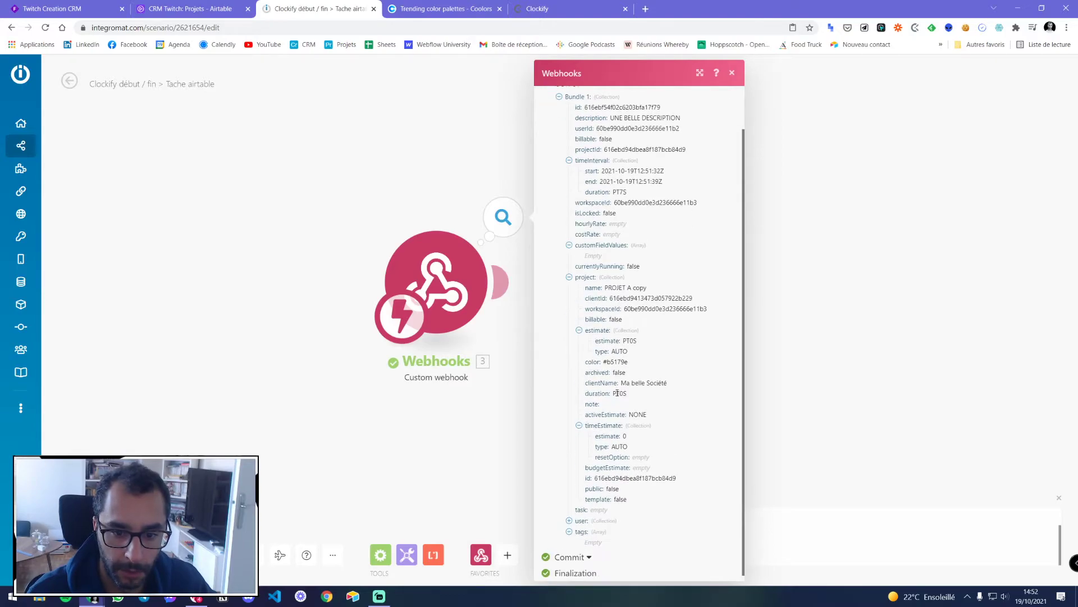
click(569, 515)
scroll(605, 523, down, 1)
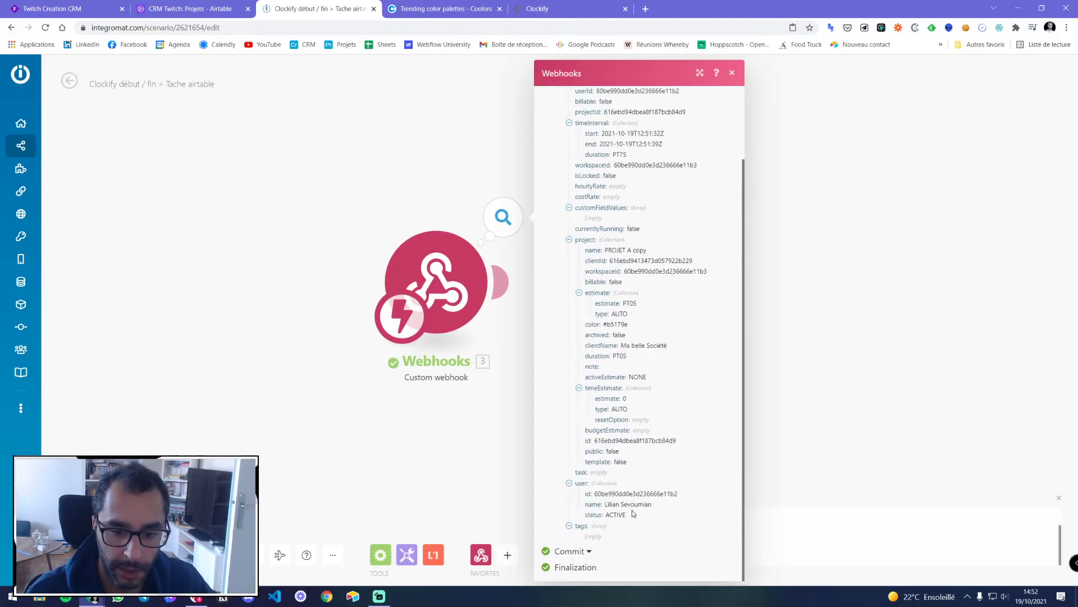
scroll(609, 505, up, 3)
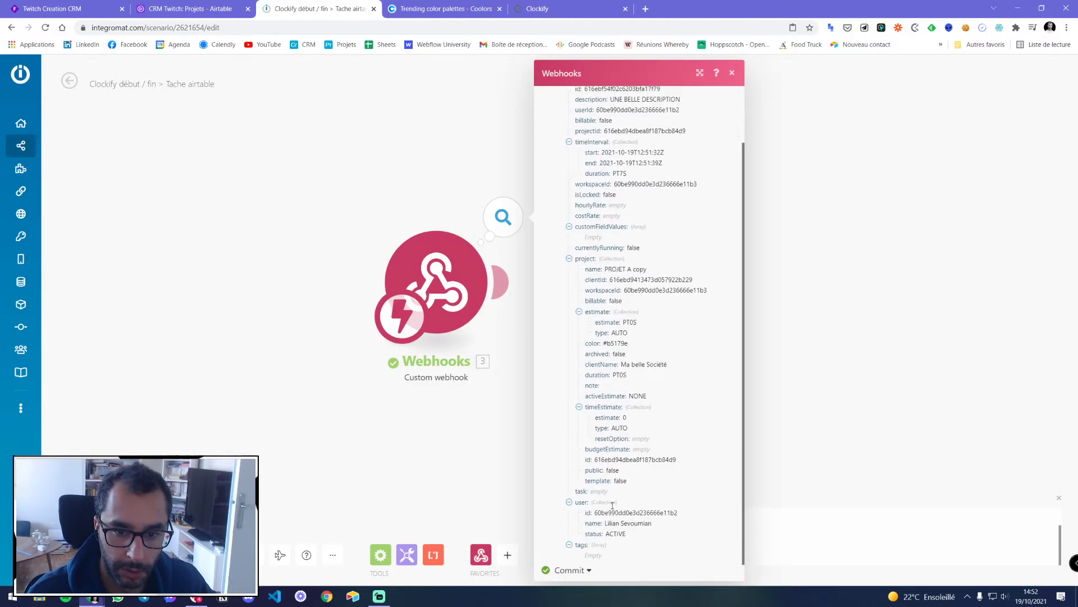
click(732, 74)
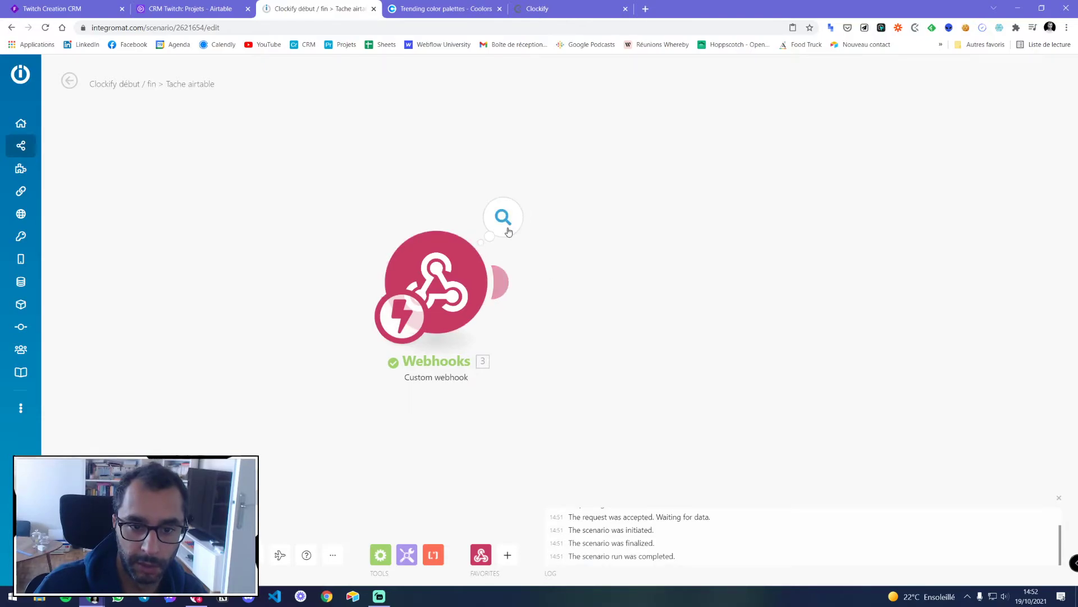
Add an Airtable Create a Record module targeting the CRM Twitch base's Time_Projets table
click(501, 282)
click(762, 277)
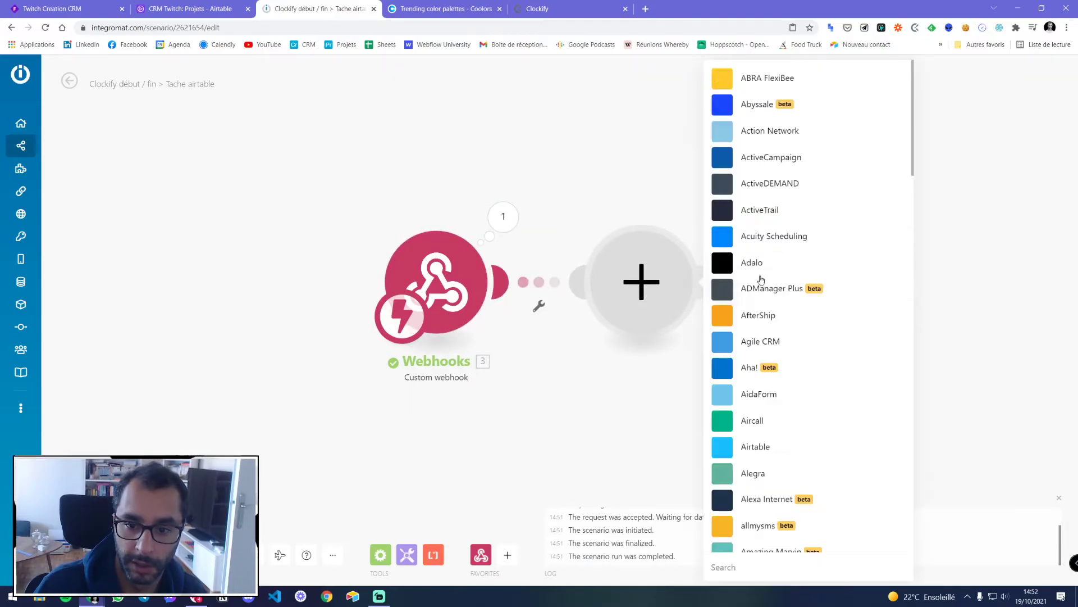
click(757, 416)
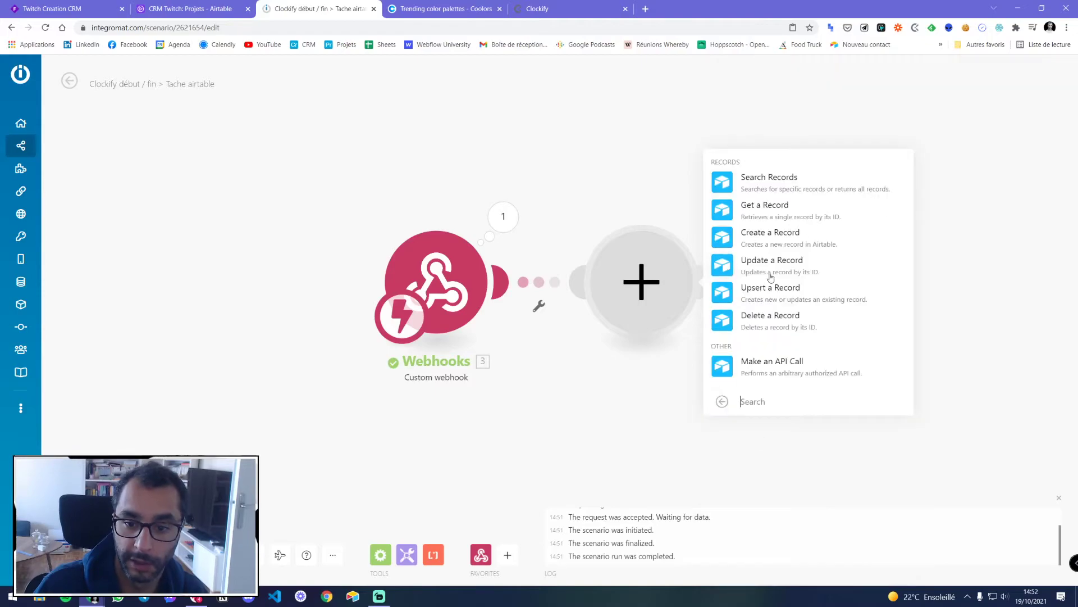
click(766, 234)
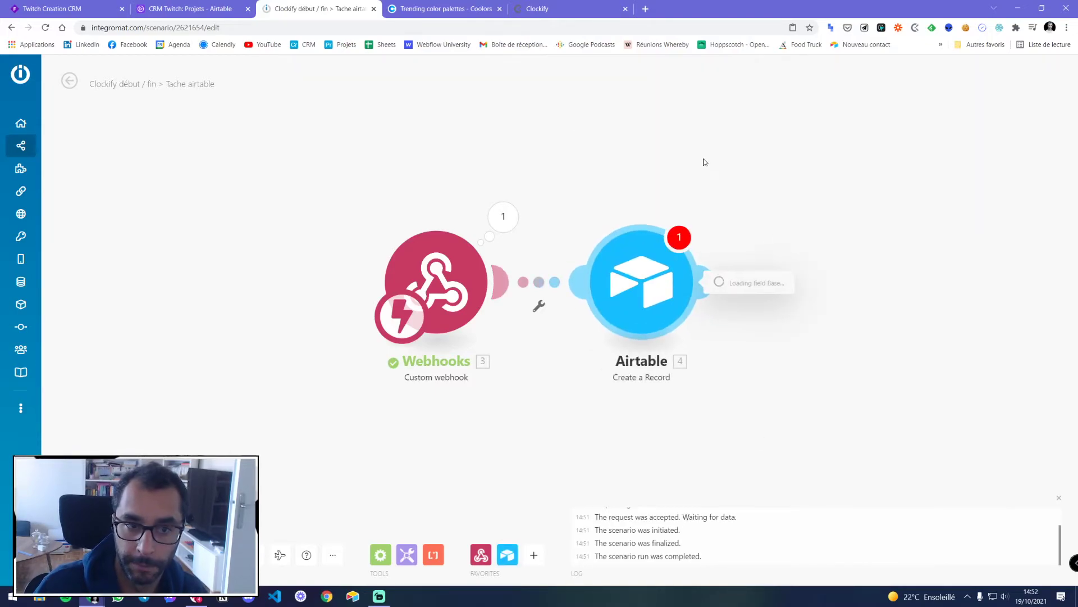
click(147, 10)
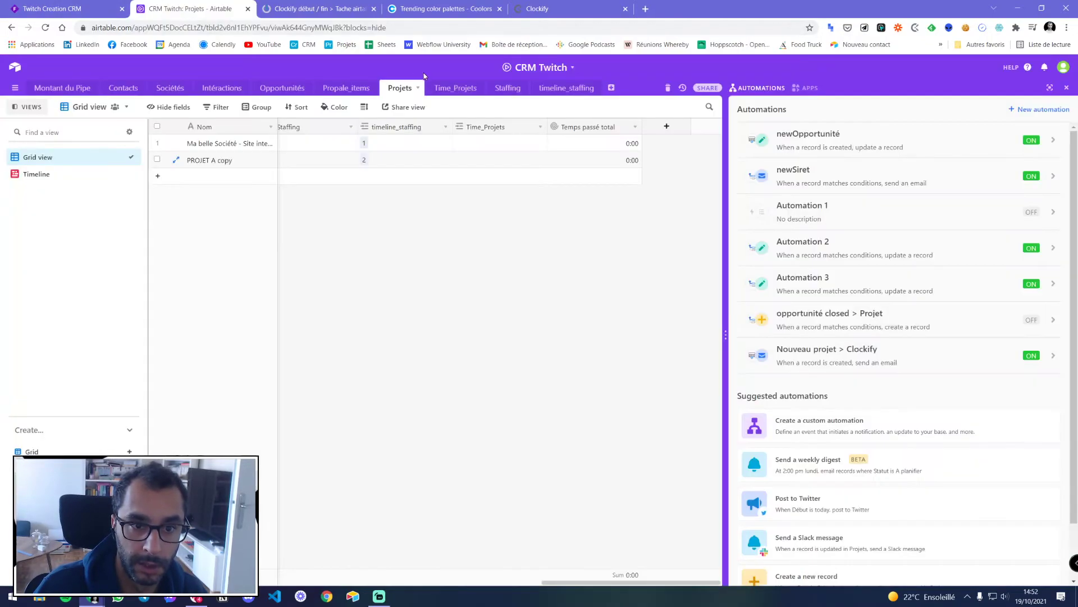
click(455, 89)
click(303, 9)
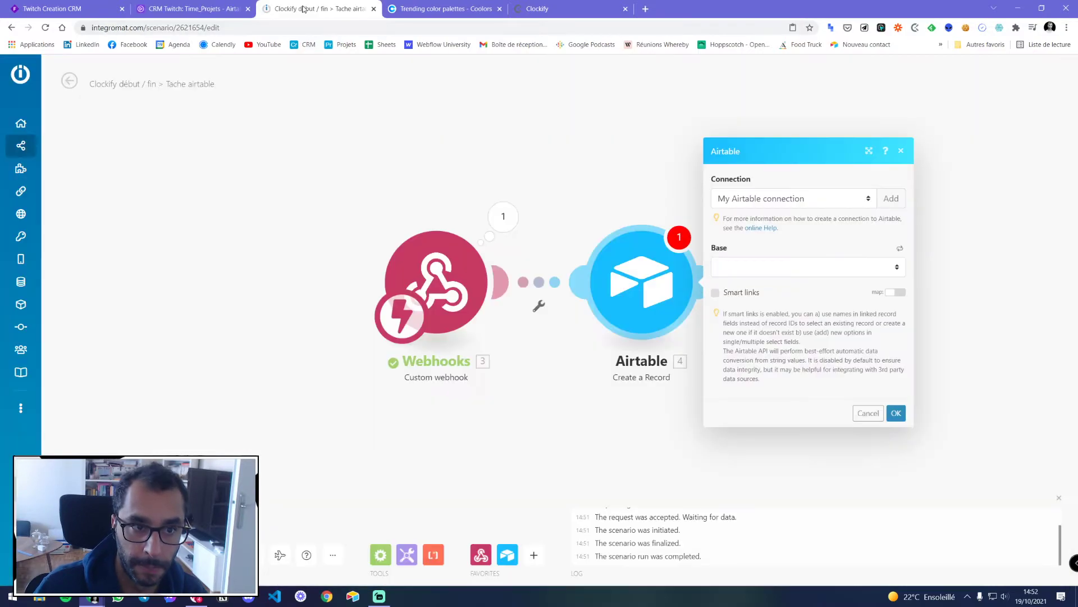
click(717, 265)
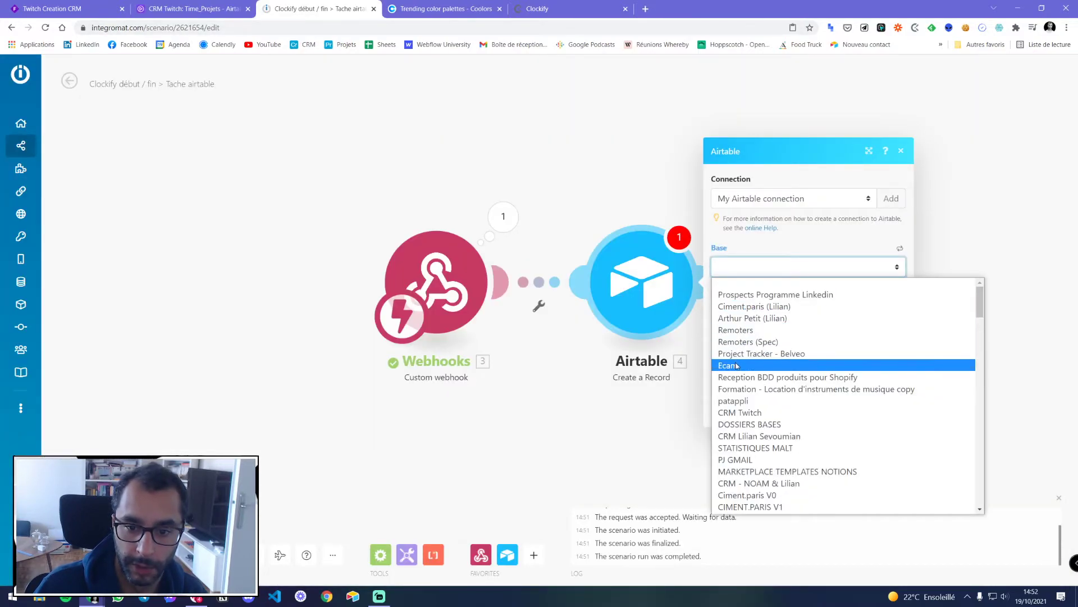
click(747, 412)
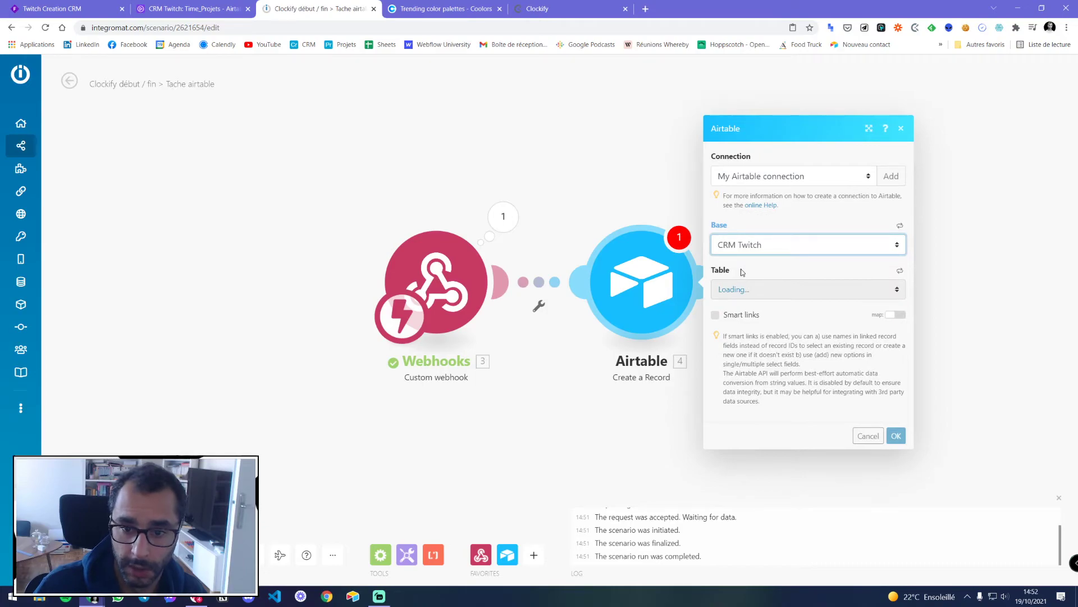
click(742, 289)
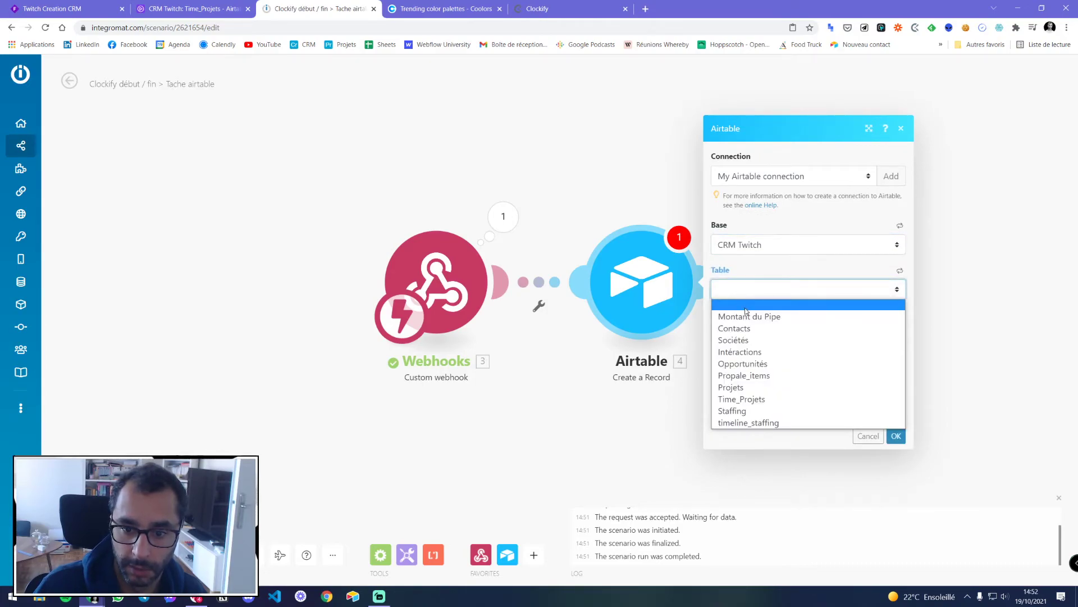
click(746, 399)
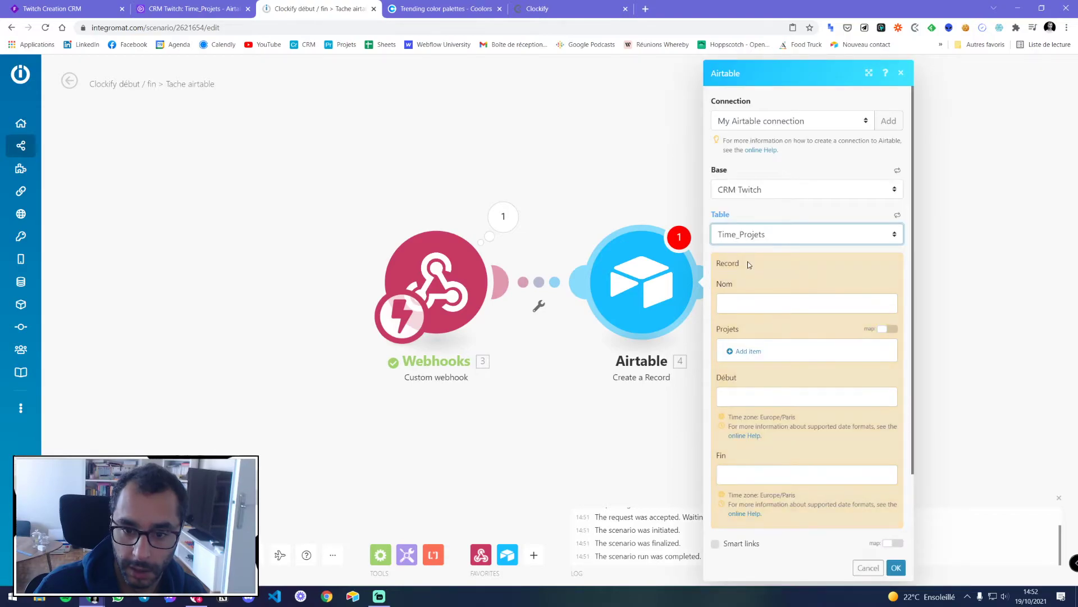
Map the webhook description into the Nom field
click(740, 303)
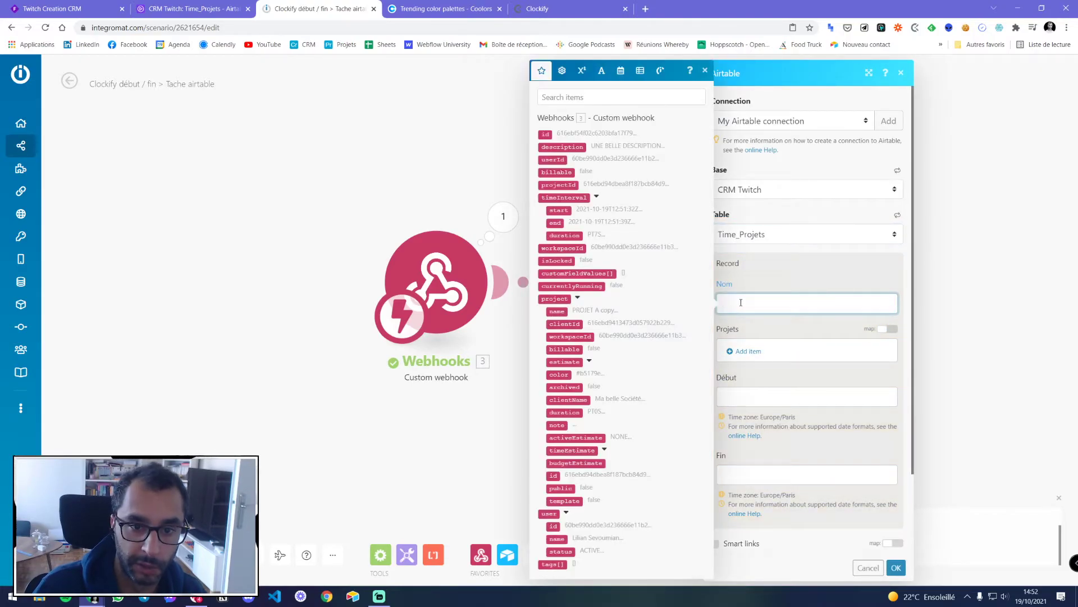
click(586, 148)
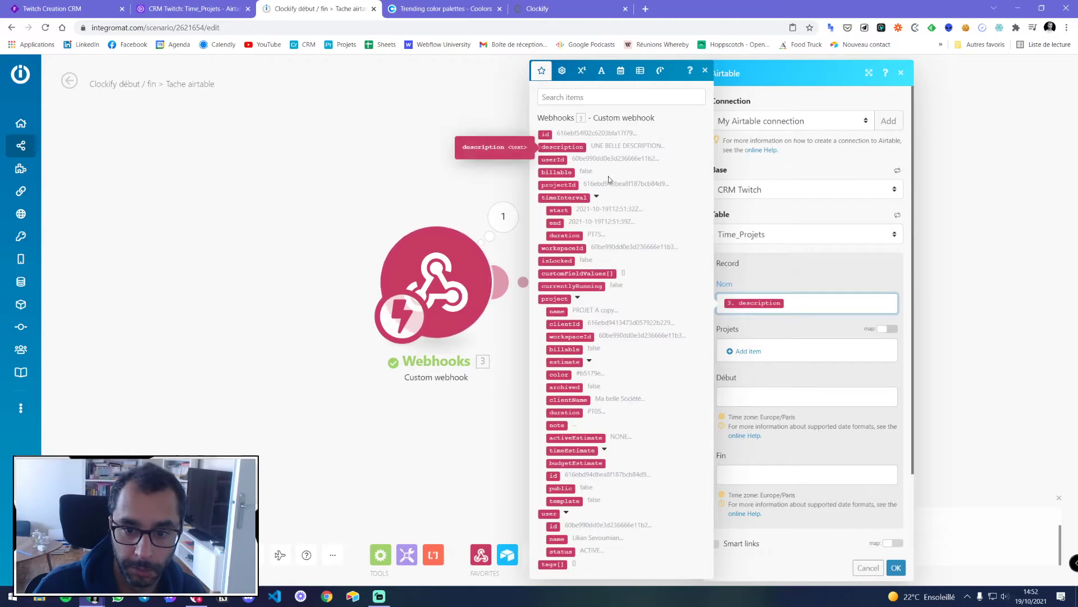
click(763, 327)
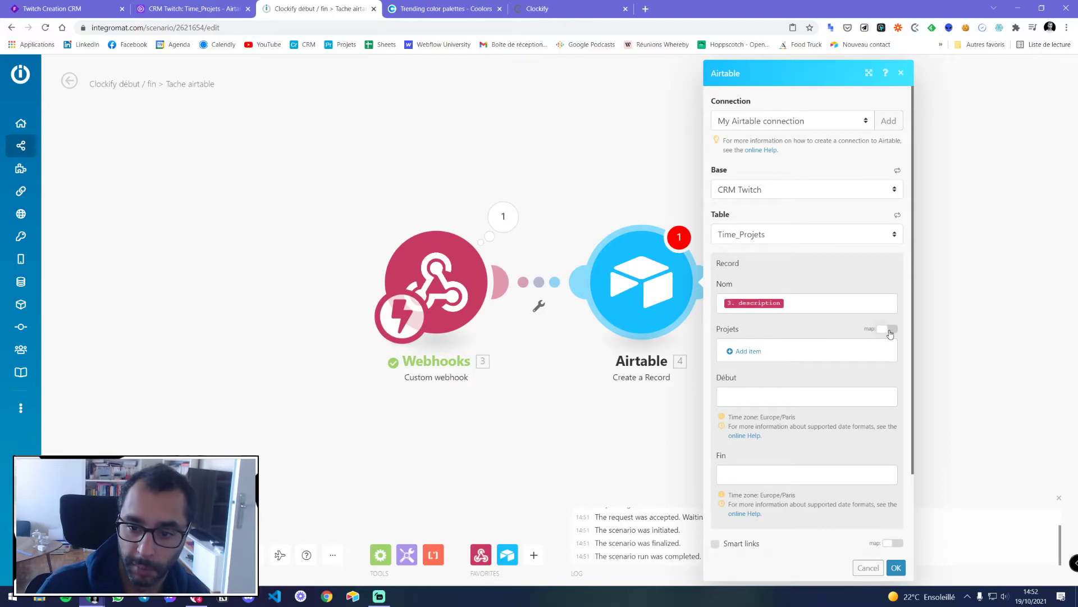
click(751, 351)
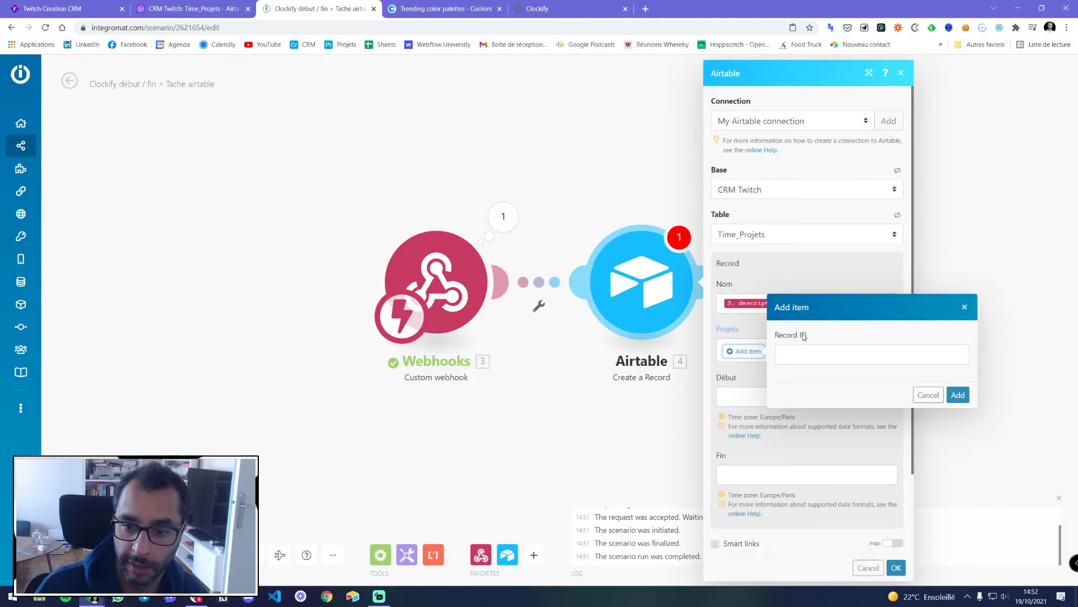
click(927, 395)
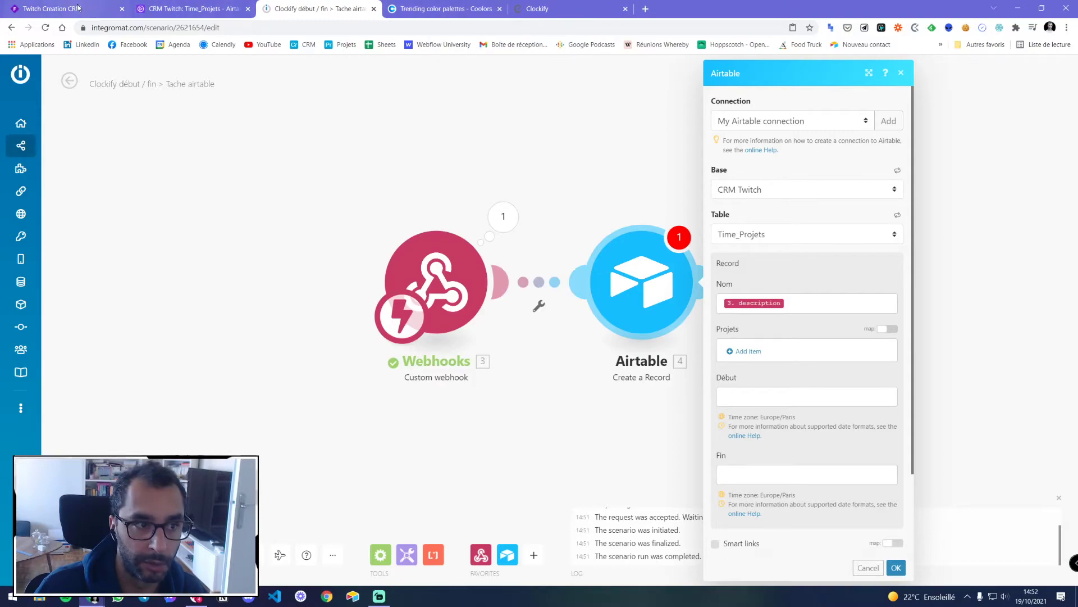
Map the webhook's project name into the Projets link field
click(196, 9)
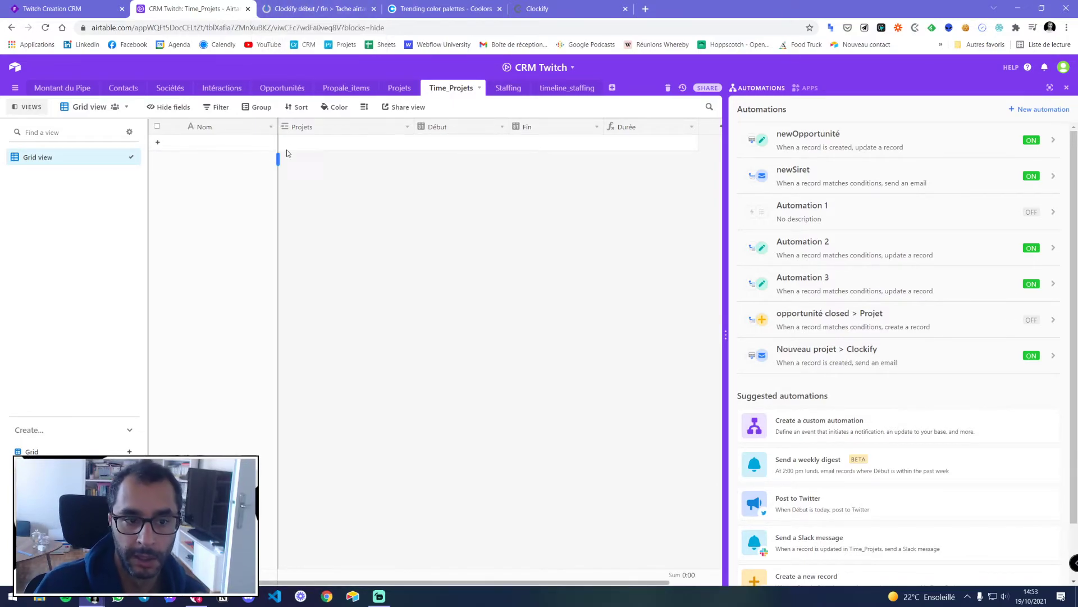
click(303, 8)
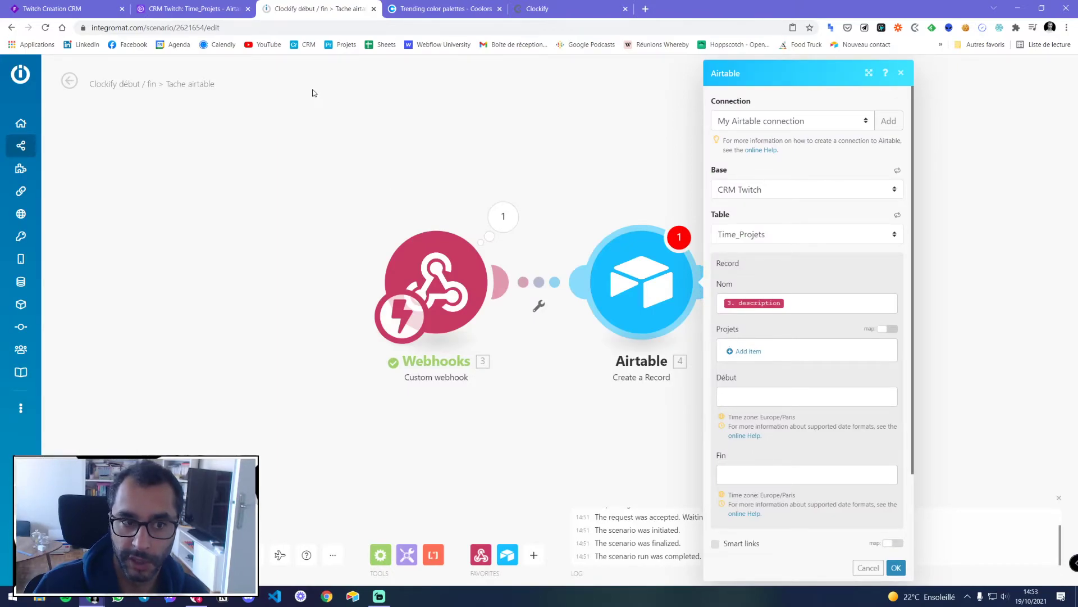
click(254, 8)
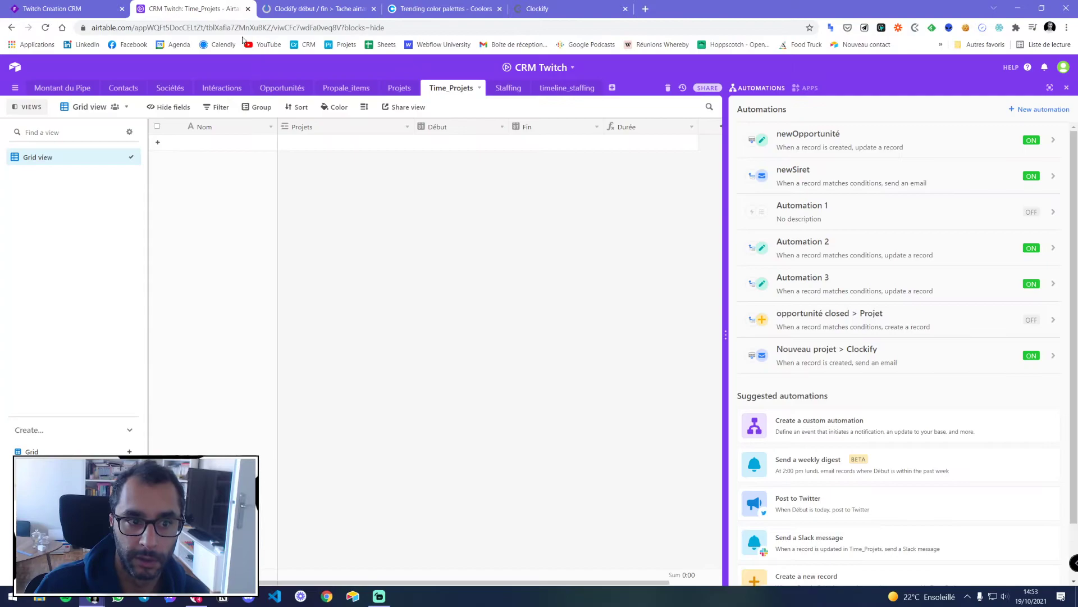
click(394, 90)
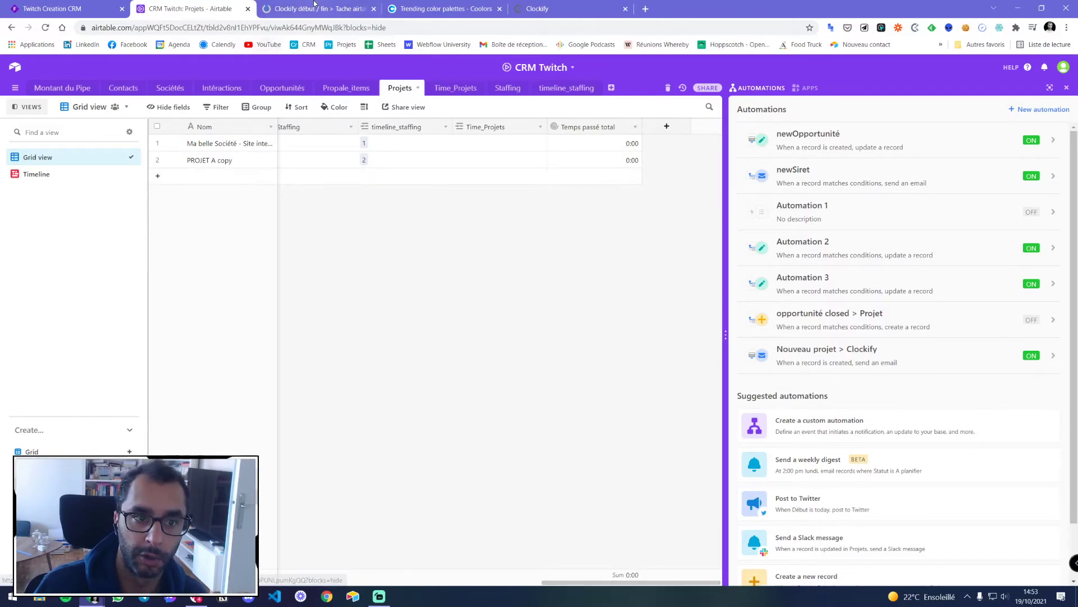
key(ctrl+Tab)
click(892, 332)
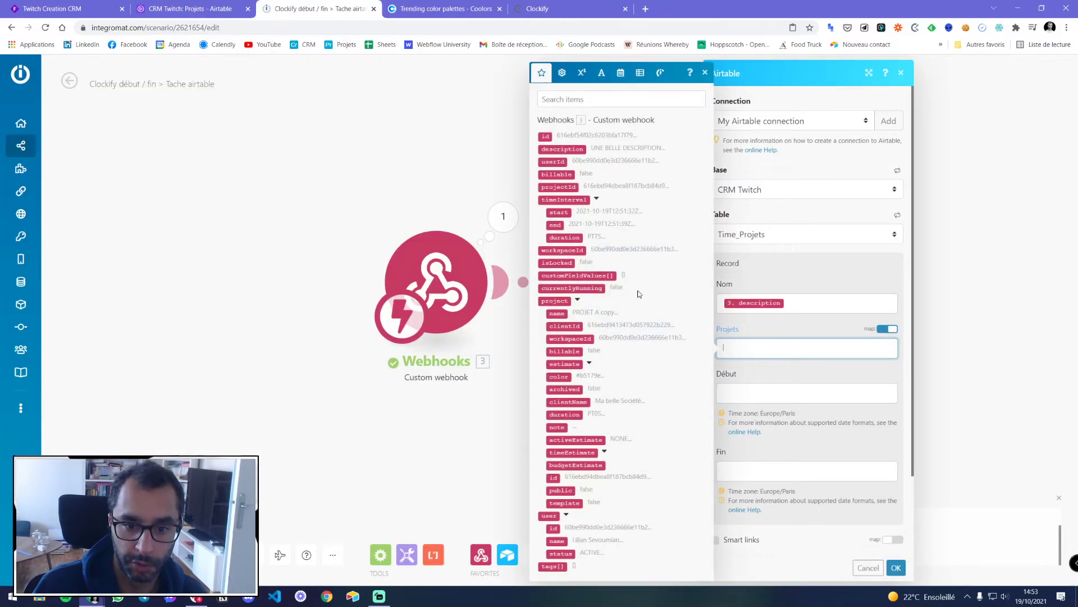
click(588, 311)
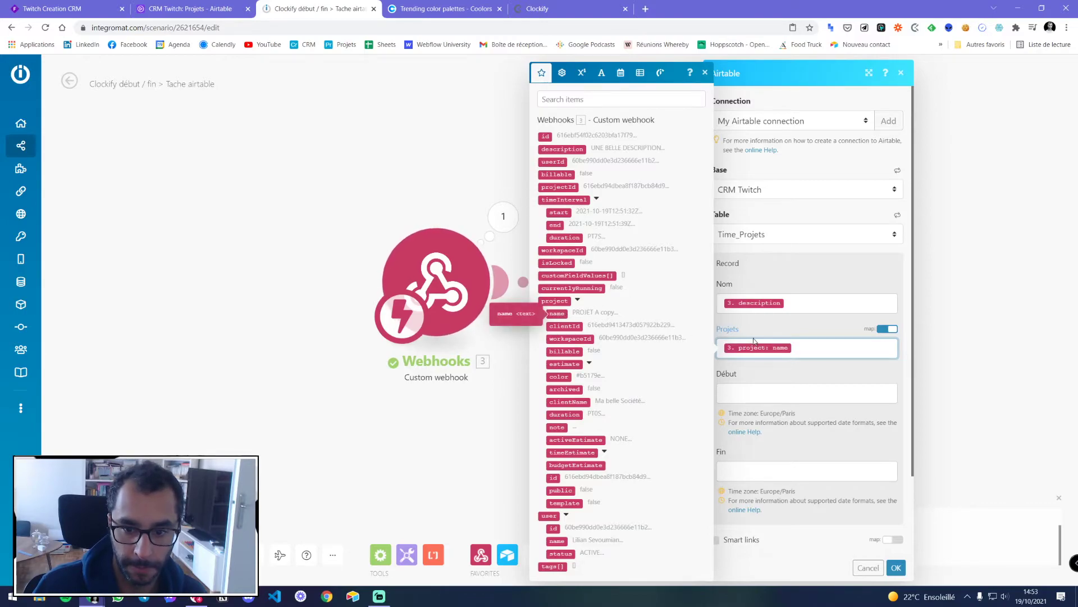
Map the timeInterval start into Début and the end into Fin
click(218, 5)
click(310, 8)
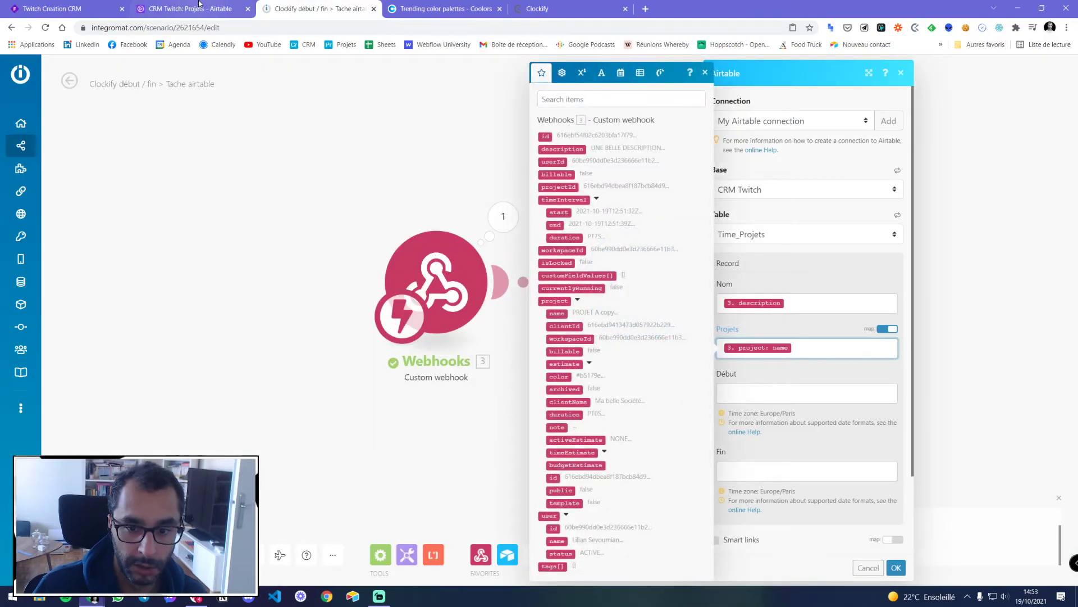
click(198, 6)
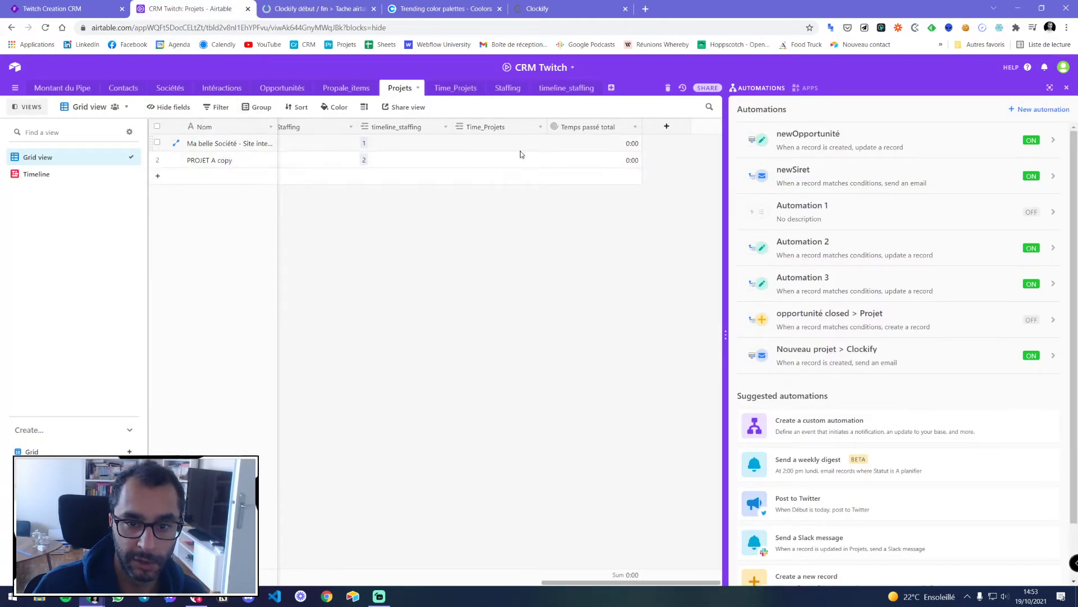
click(438, 89)
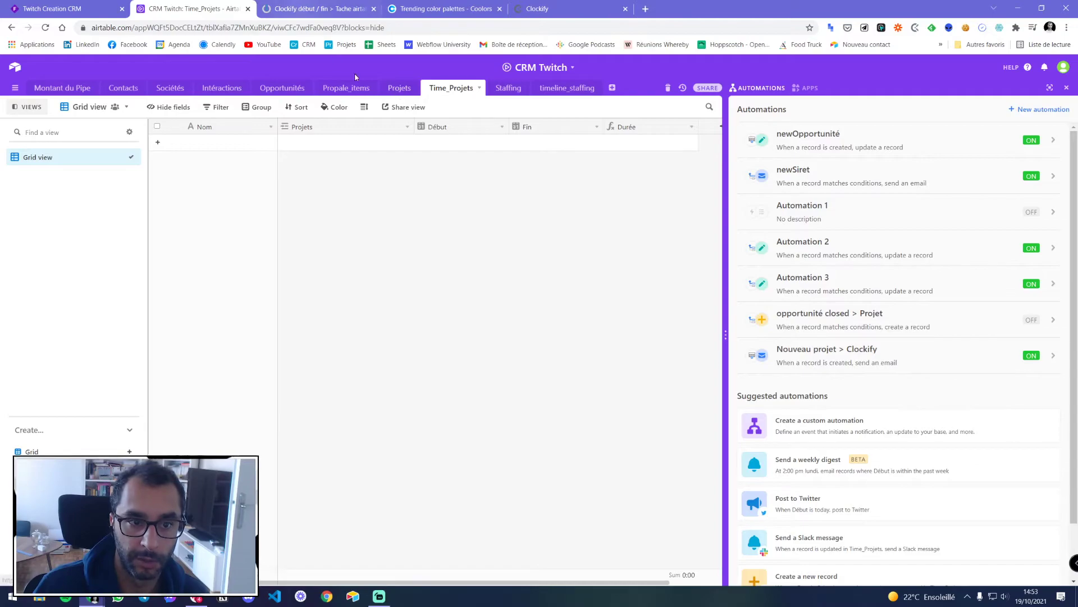
click(398, 89)
key(ctrl+Tab)
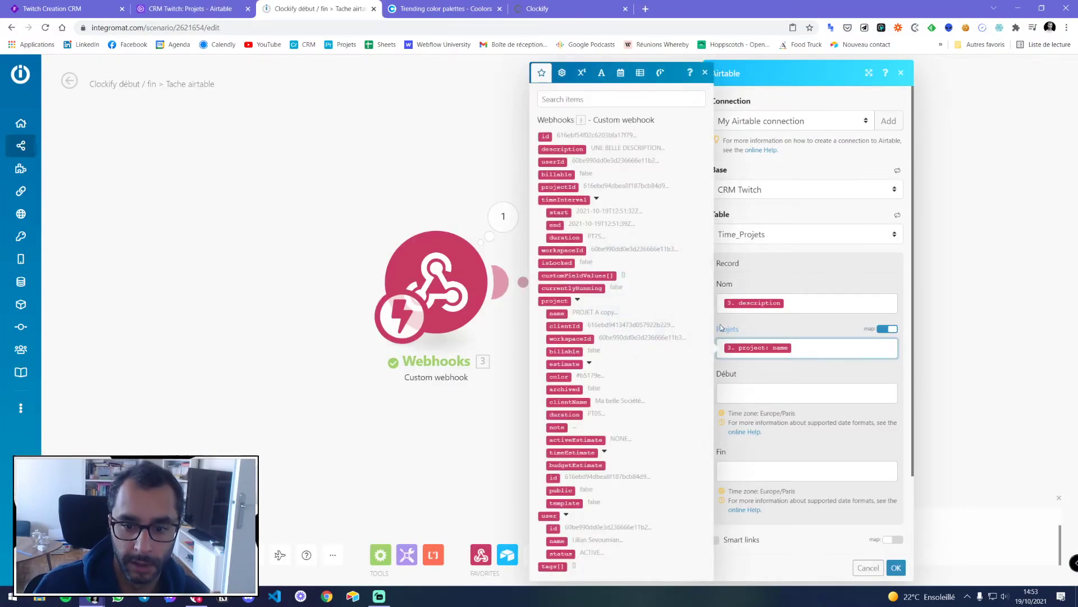
click(795, 393)
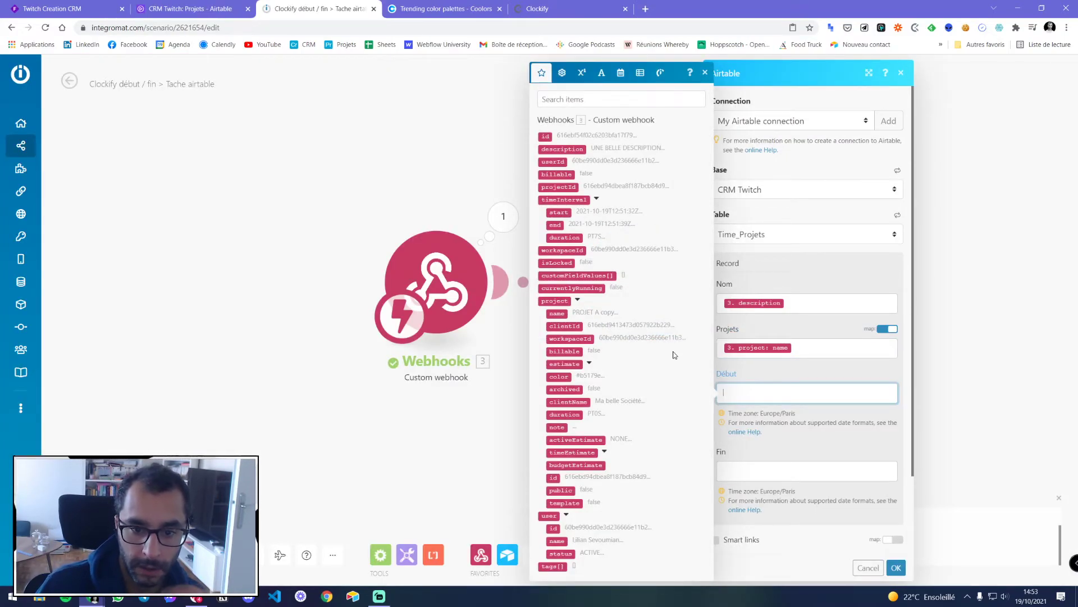
click(559, 212)
click(736, 471)
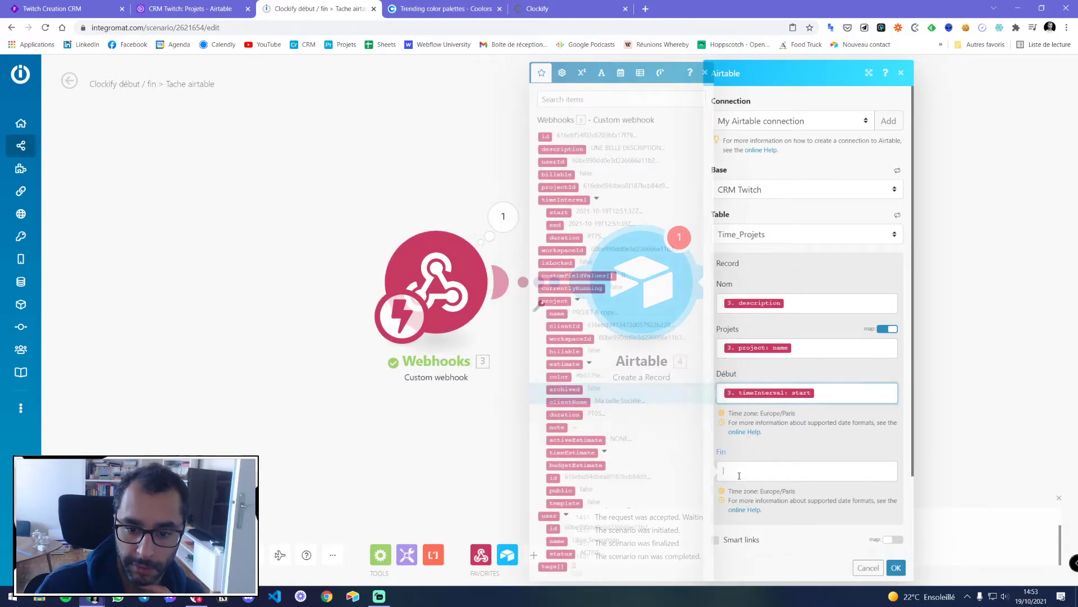
click(555, 225)
Enable Smart links and confirm the Airtable module settings with OK
scroll(820, 430, down, 2)
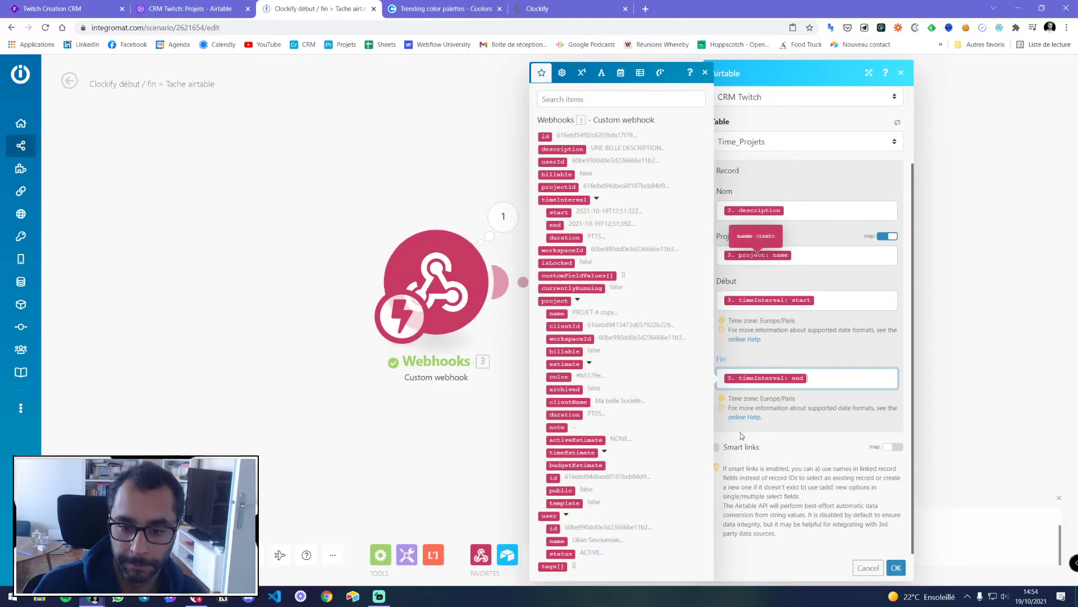
click(733, 449)
scroll(803, 451, up, 2)
scroll(810, 450, down, 2)
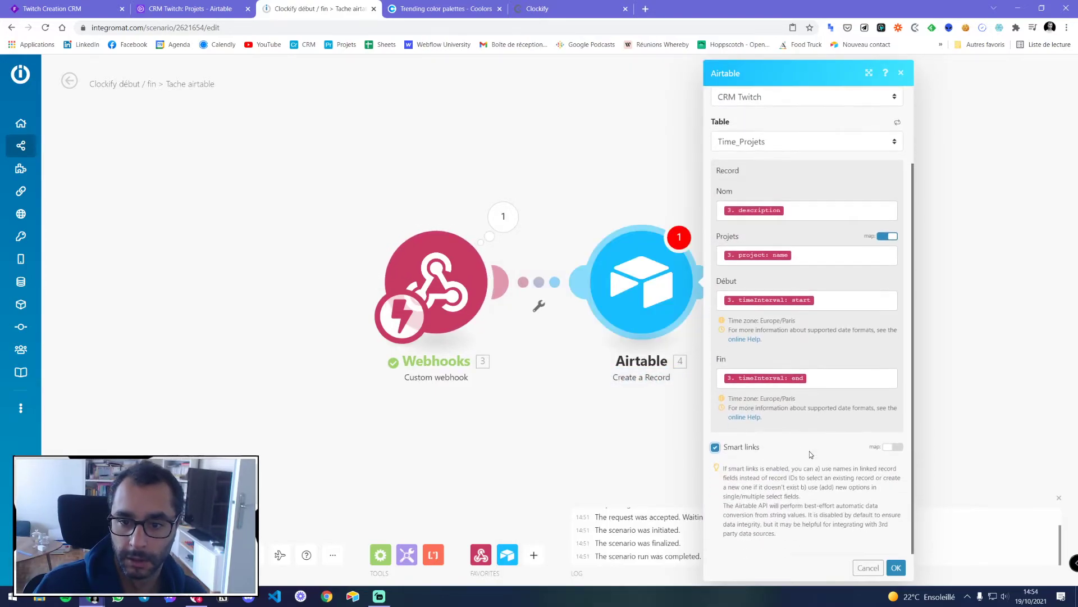
click(895, 567)
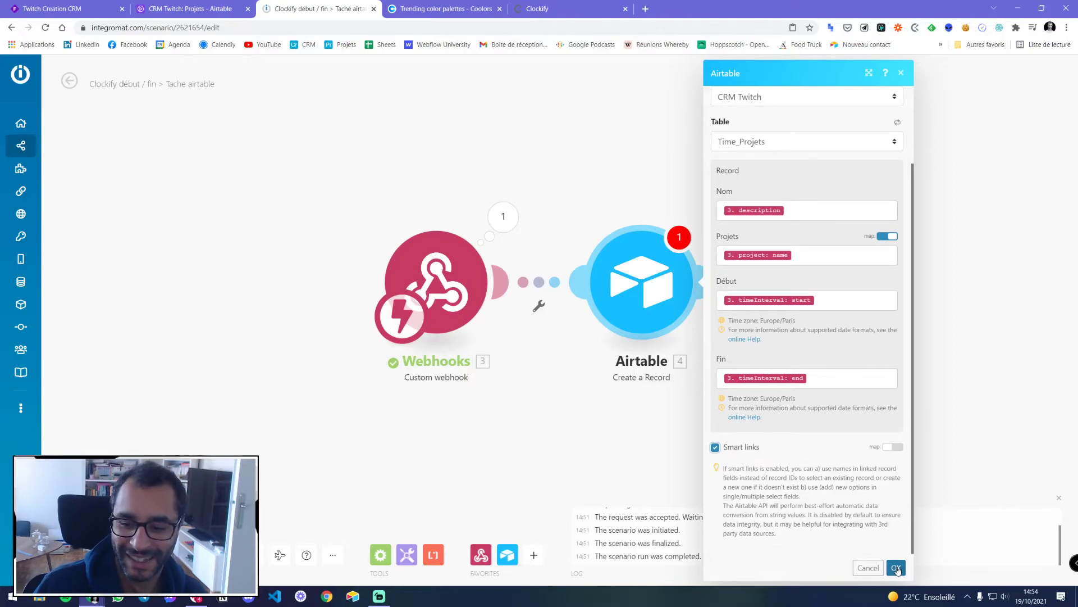
Check Airtable's Time_Projets table, then start a Run once of the scenario
click(185, 9)
click(448, 89)
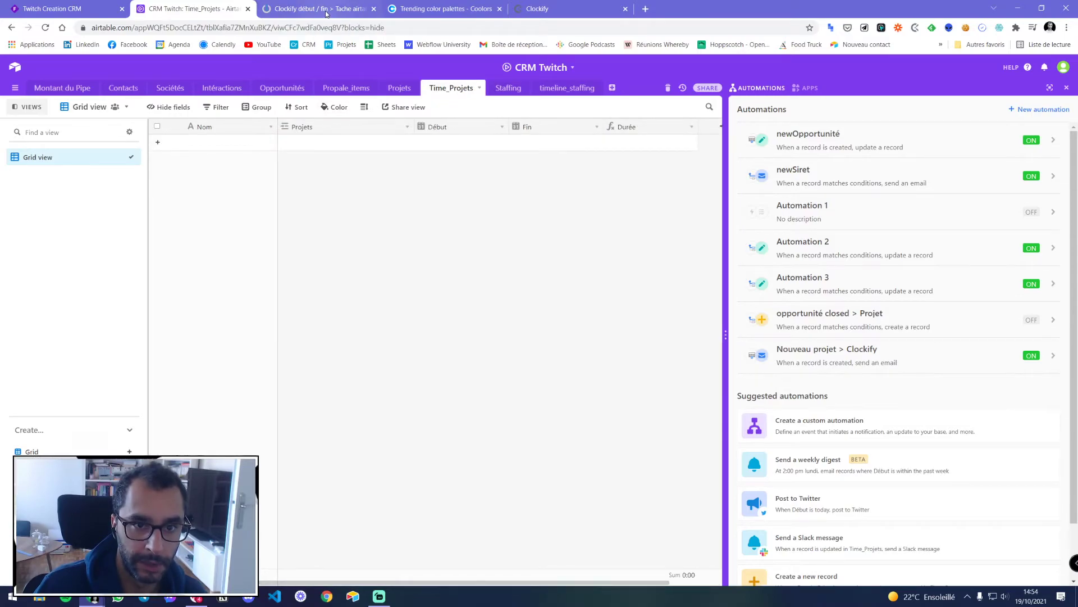
click(339, 11)
click(77, 555)
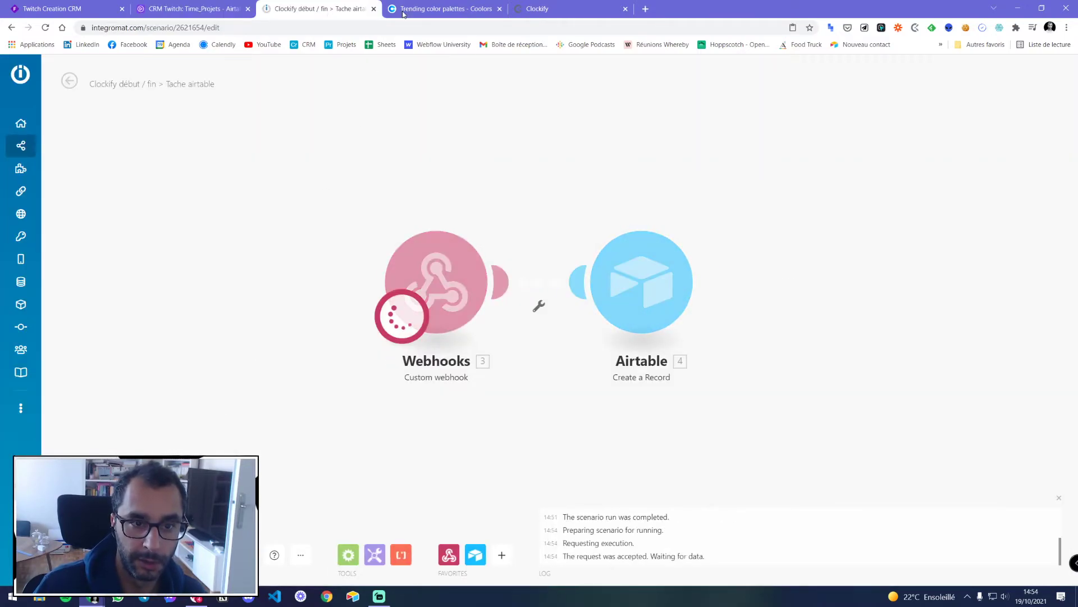
Start a Clockify timer 'JE BOSSE SUR LE SITE' on PROJET A copy, then stop it
click(551, 7)
click(315, 8)
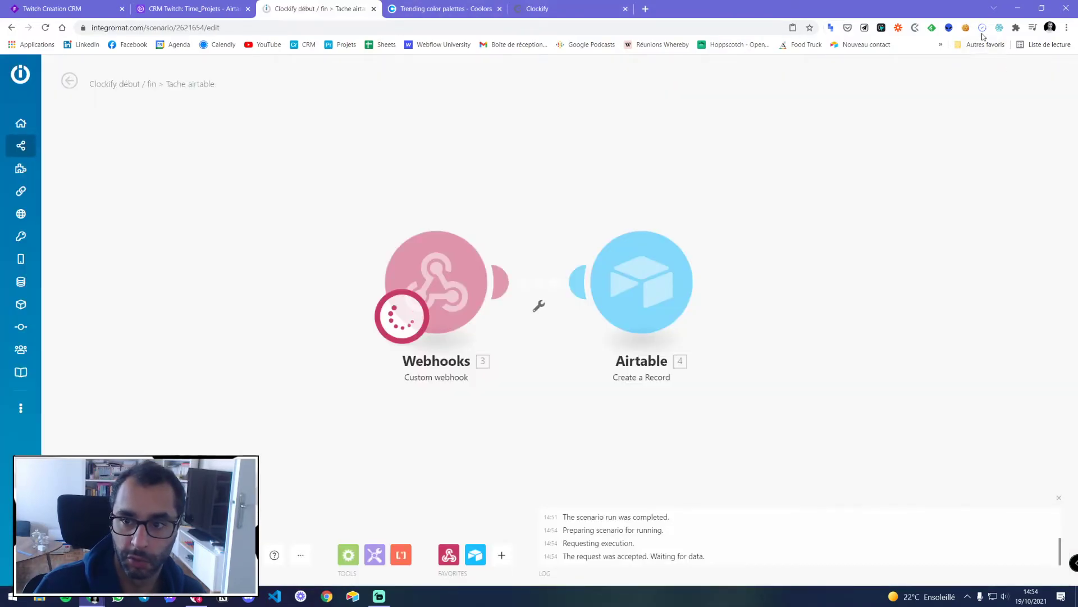
click(914, 28)
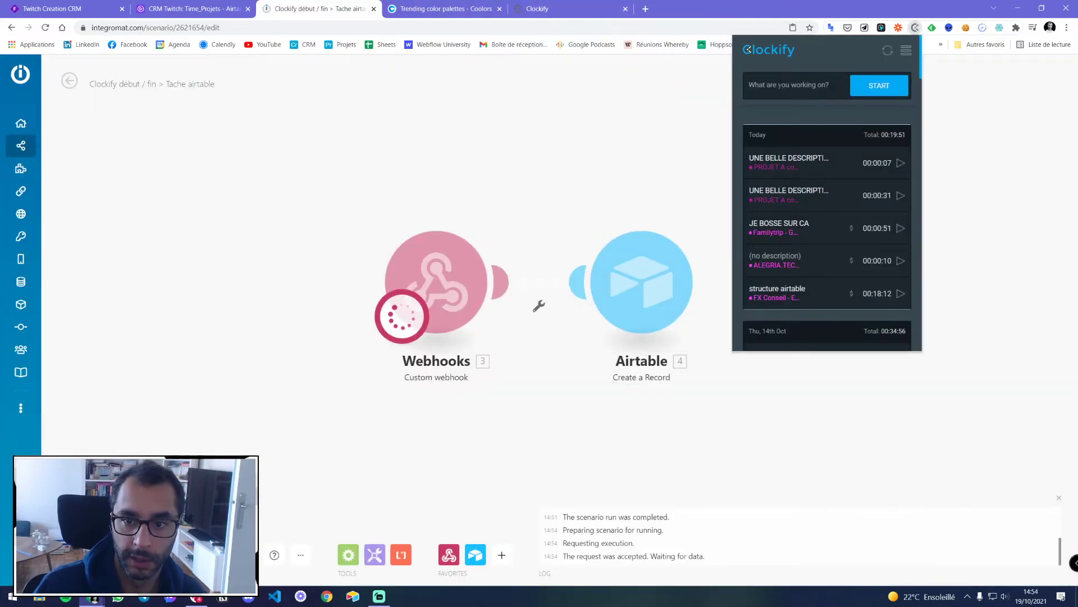
text(JE BOSSE SUR LE SITE)
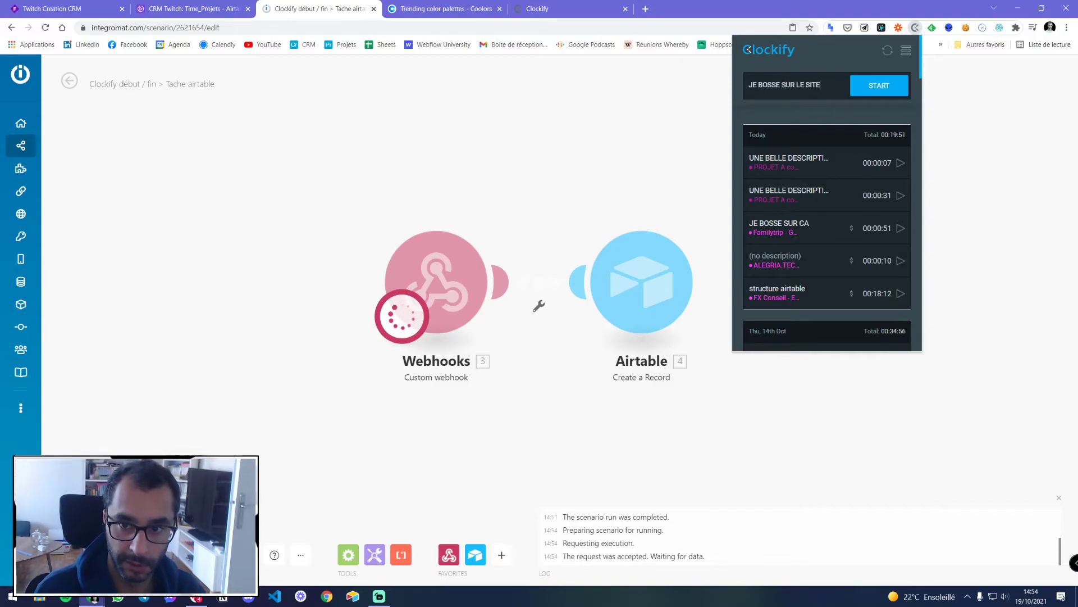
click(886, 86)
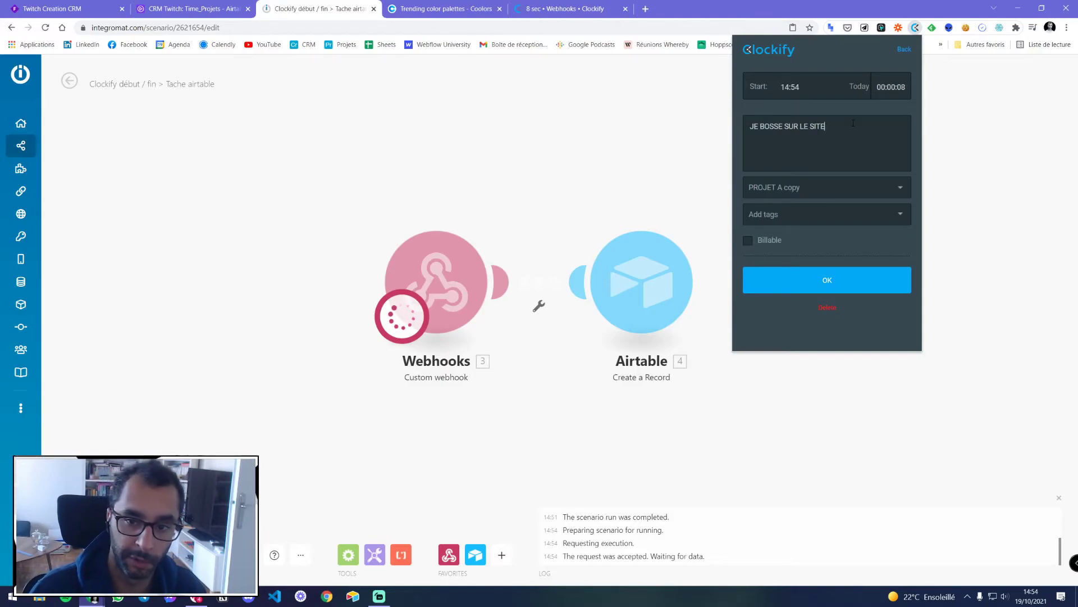
click(790, 191)
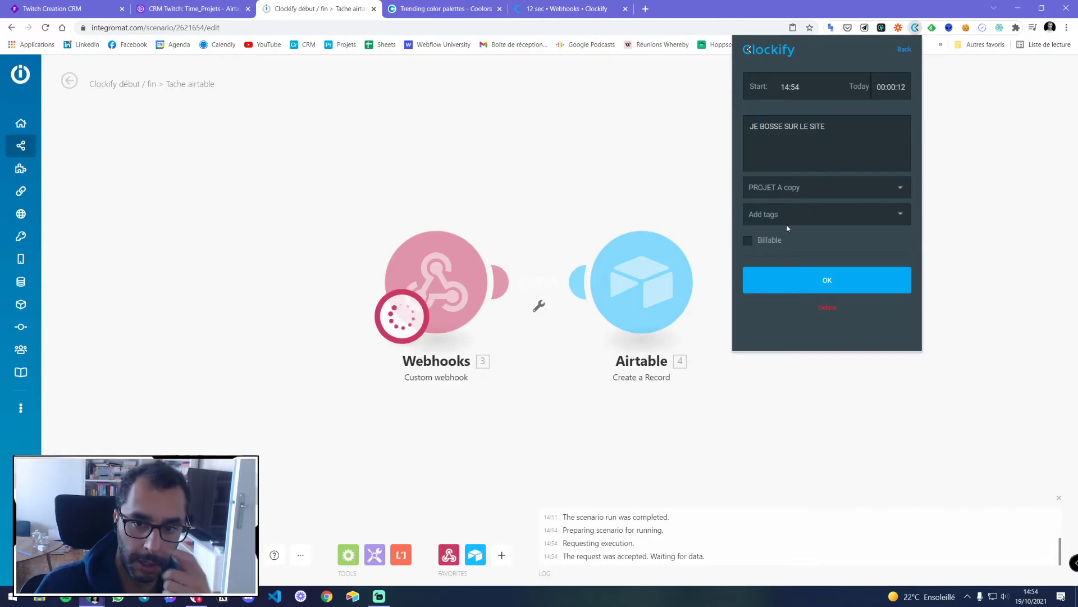
click(760, 190)
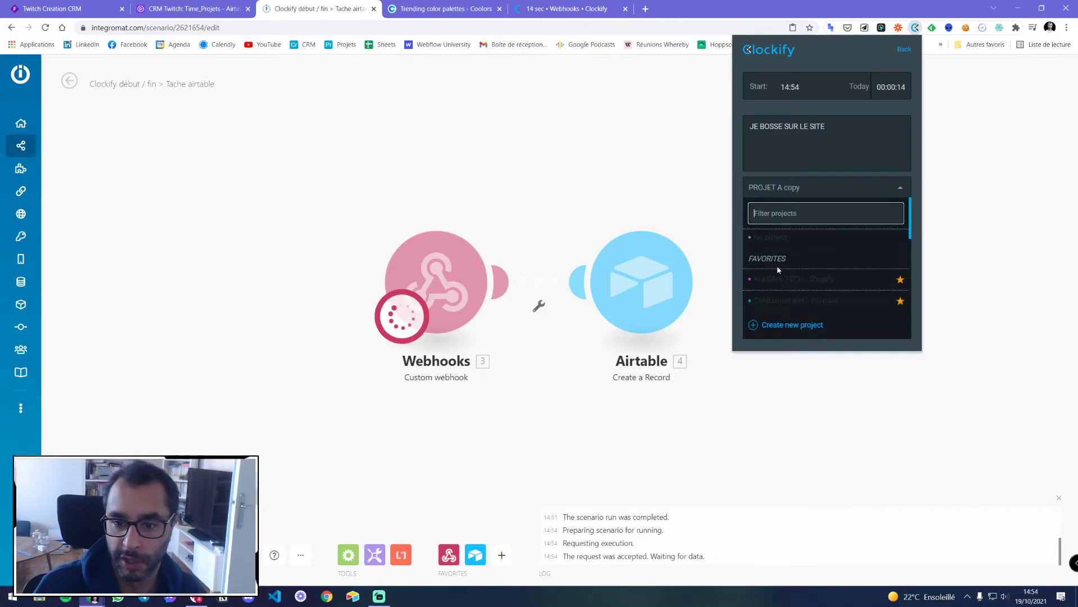
click(791, 189)
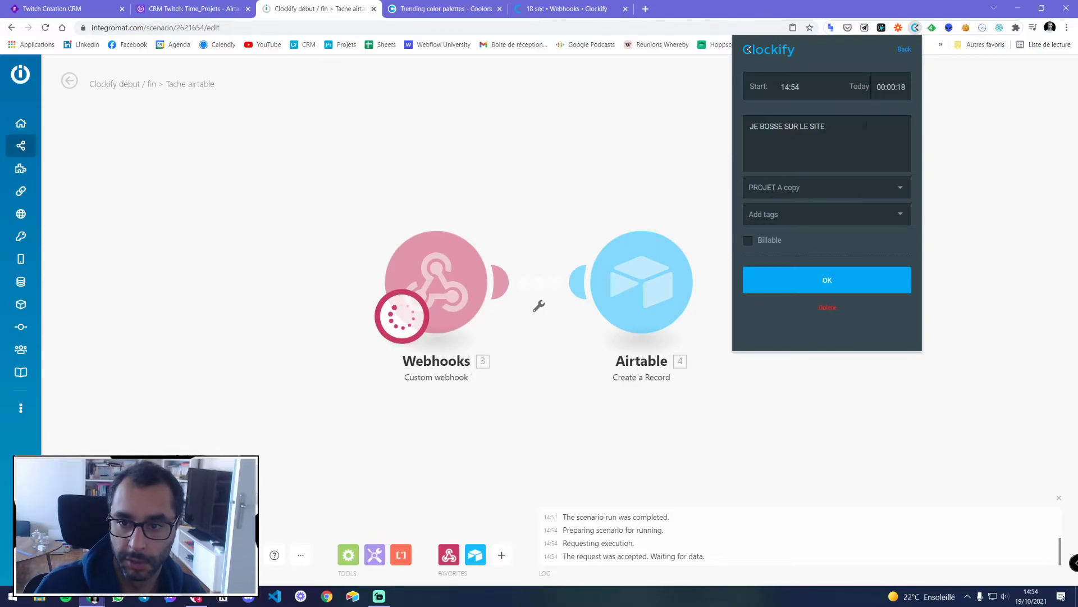
click(830, 280)
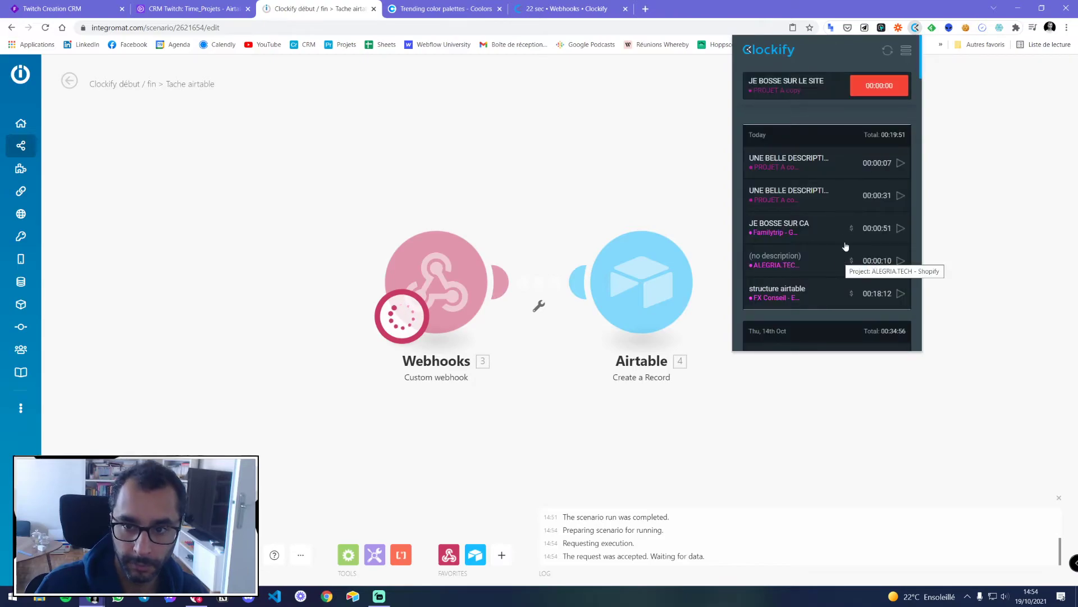
click(880, 85)
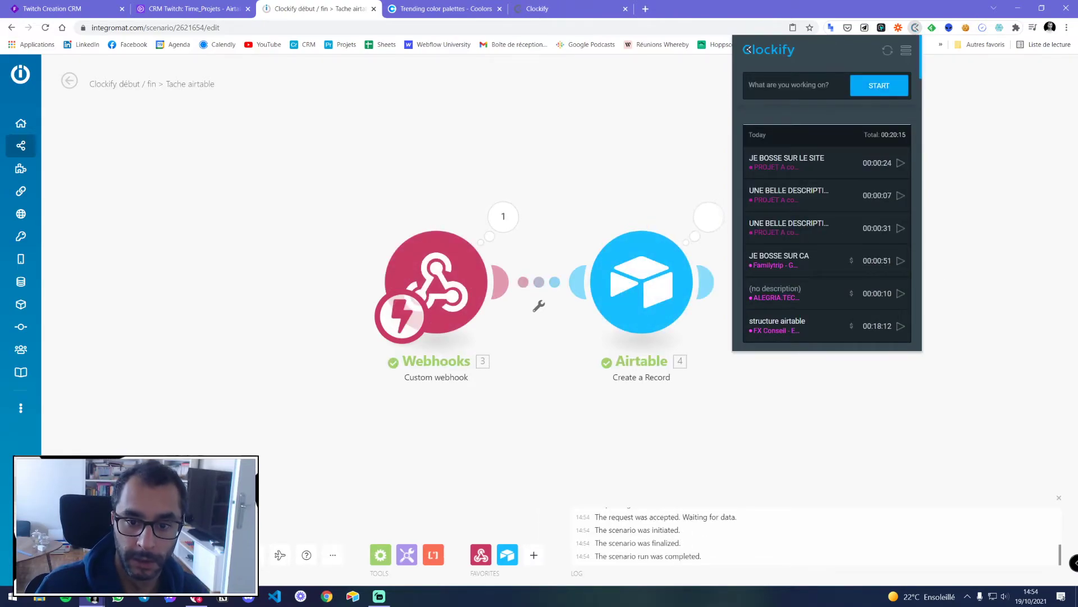
Inspect the Airtable step's run output, including the 14:54 end time
click(578, 154)
click(620, 219)
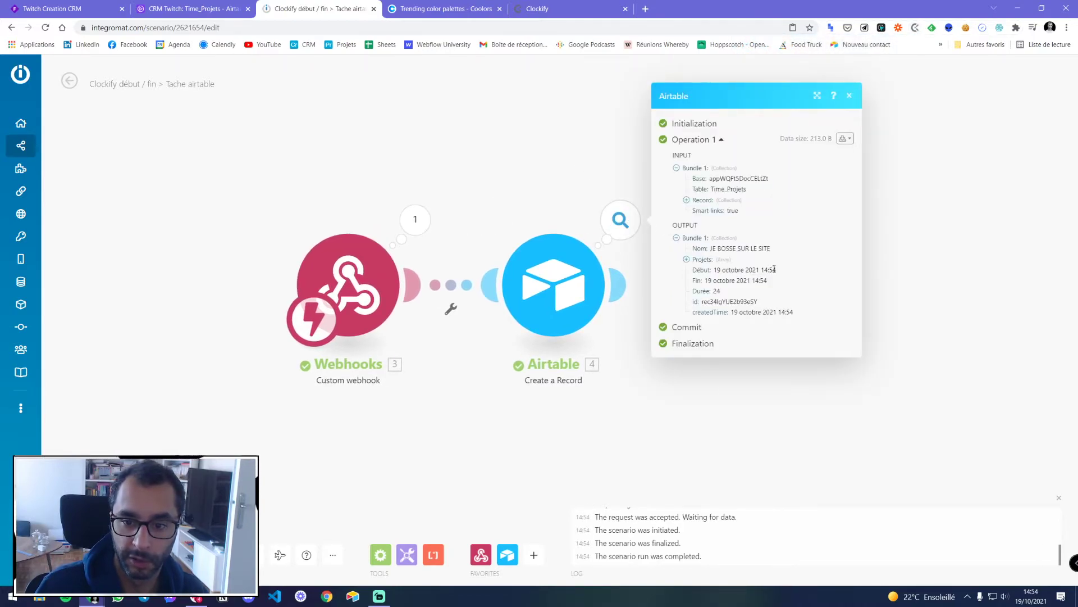
drag(753, 282, 768, 281)
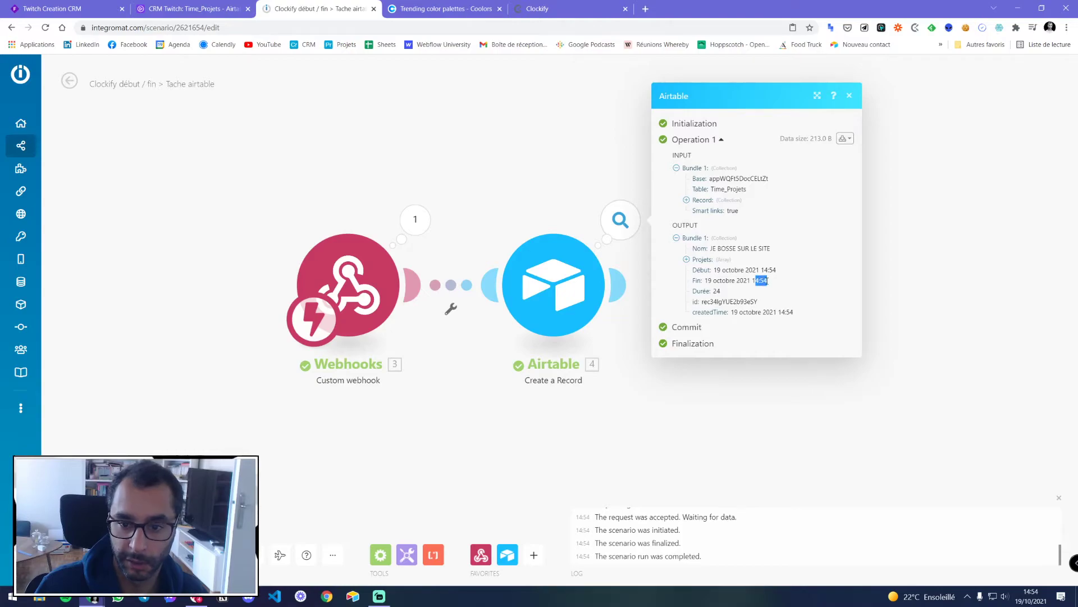
click(754, 282)
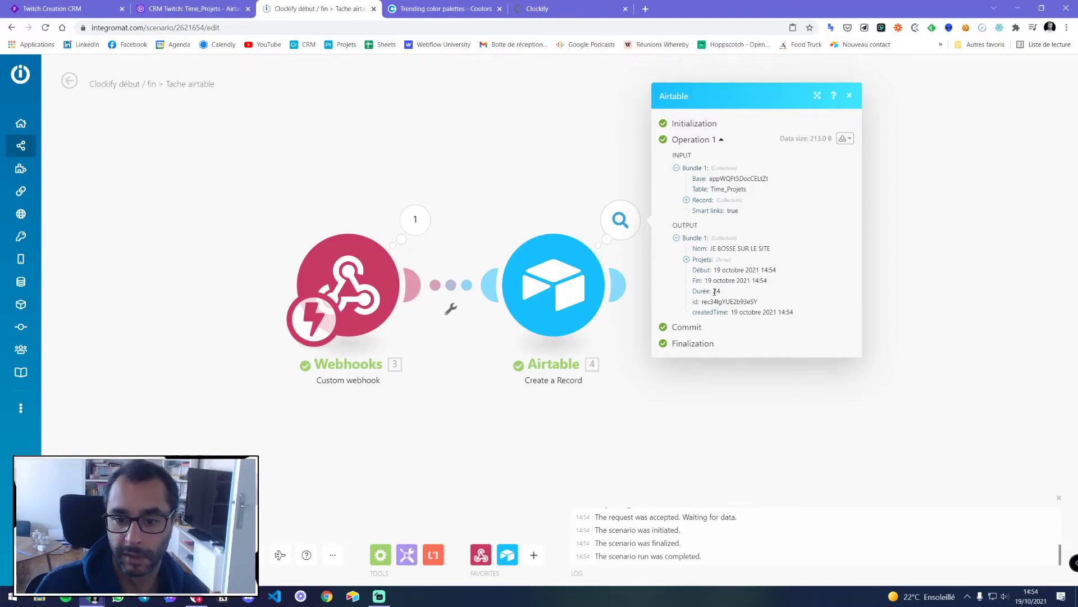
key(ctrl+shift+Tab)
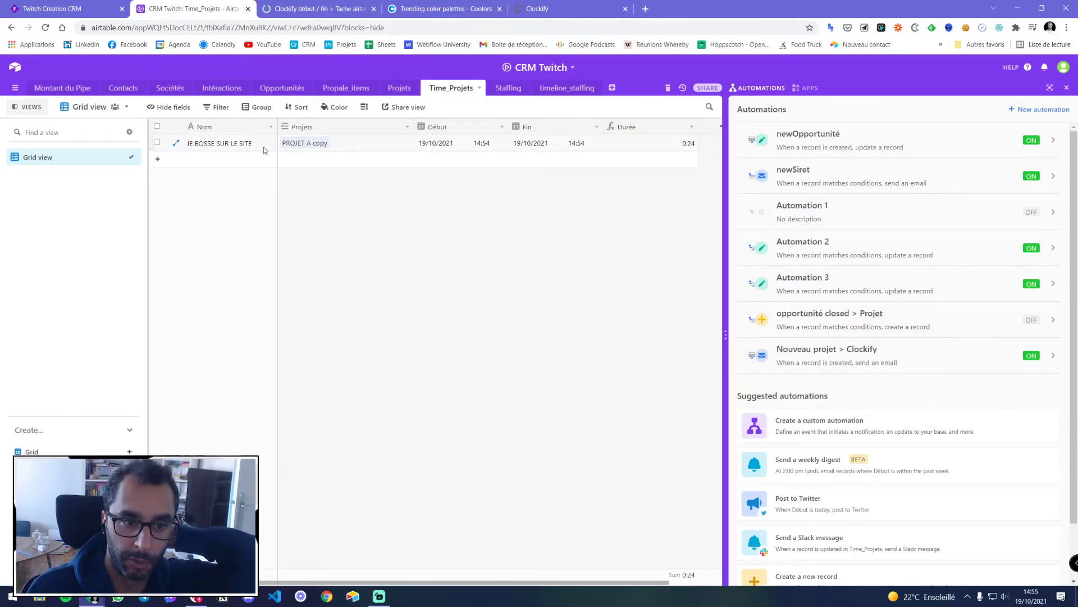
Verify the project link, review the Début field's 24-hour format without changes, and return to Projets
click(303, 144)
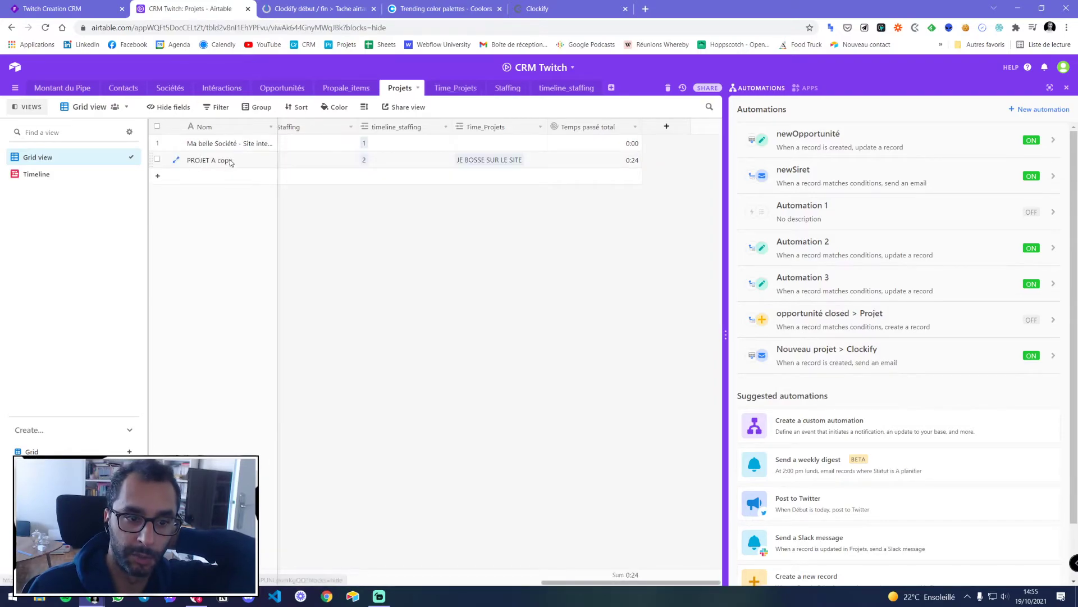
click(456, 88)
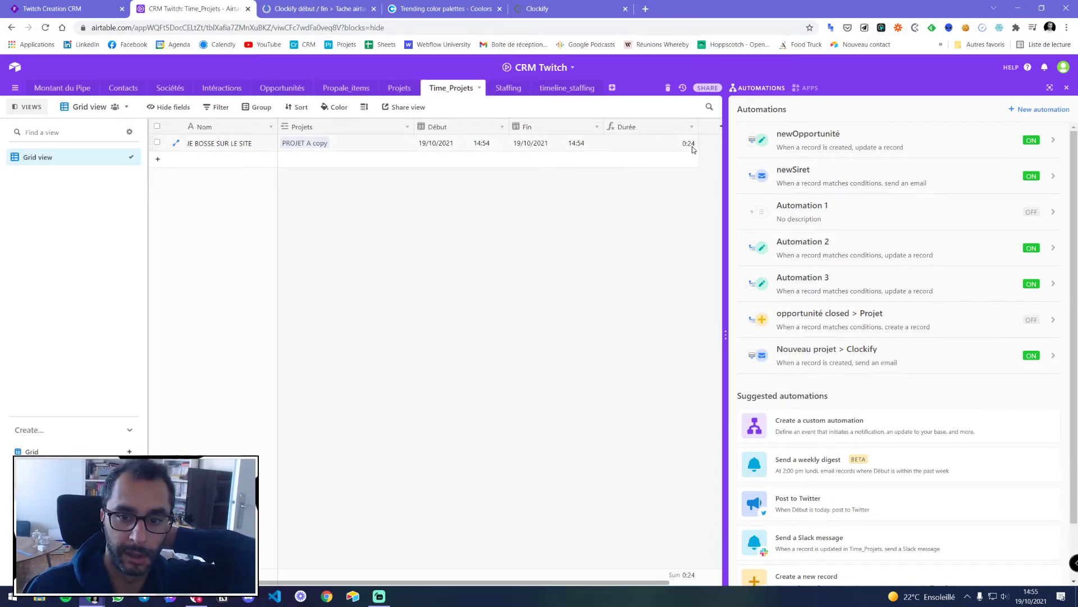
double_click(459, 129)
click(319, 283)
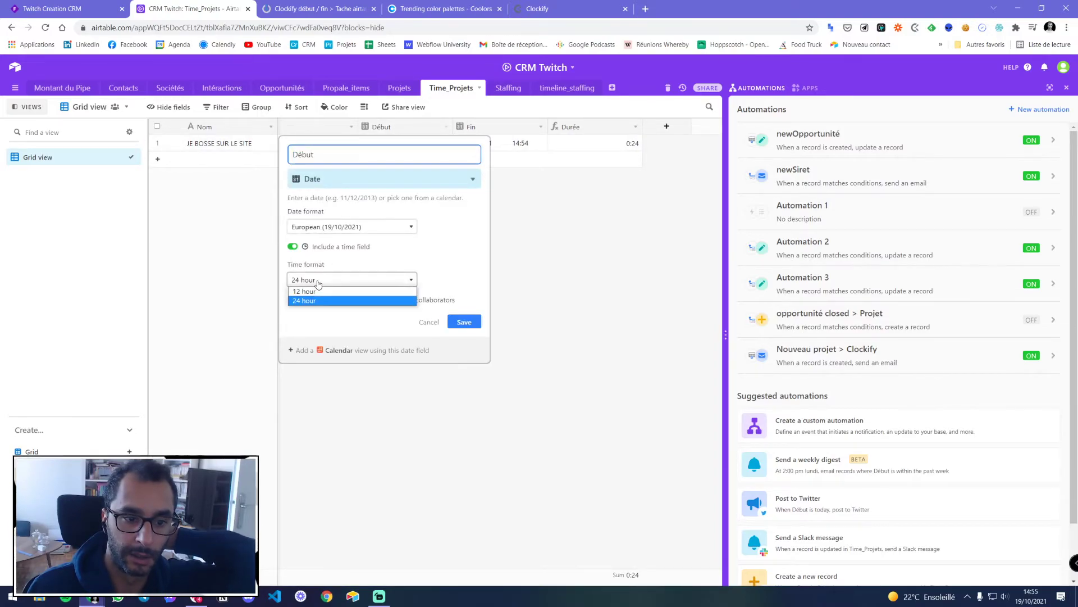
click(316, 283)
click(428, 324)
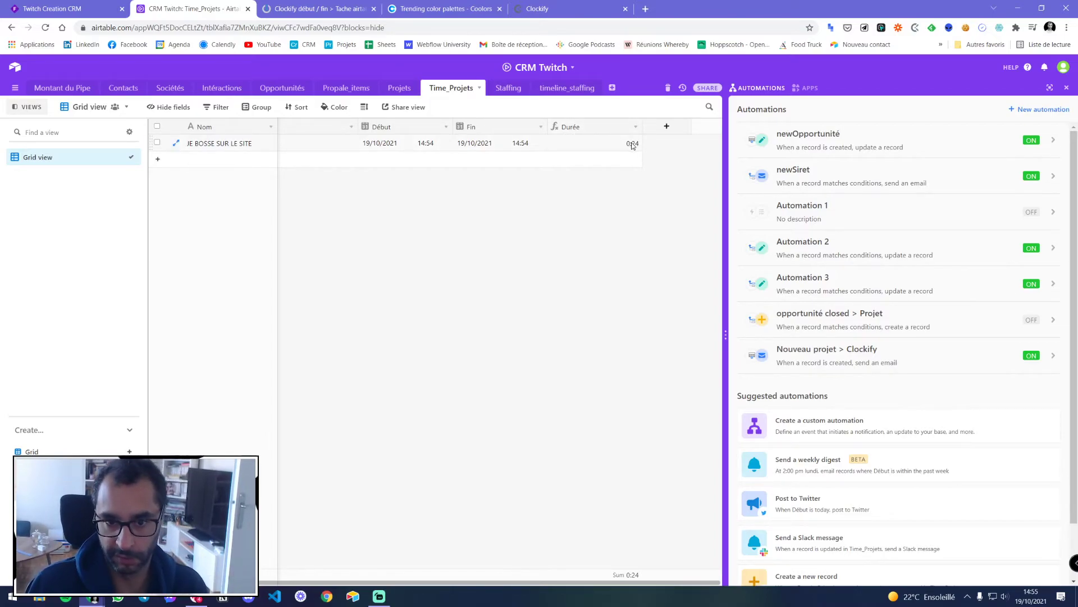
click(399, 88)
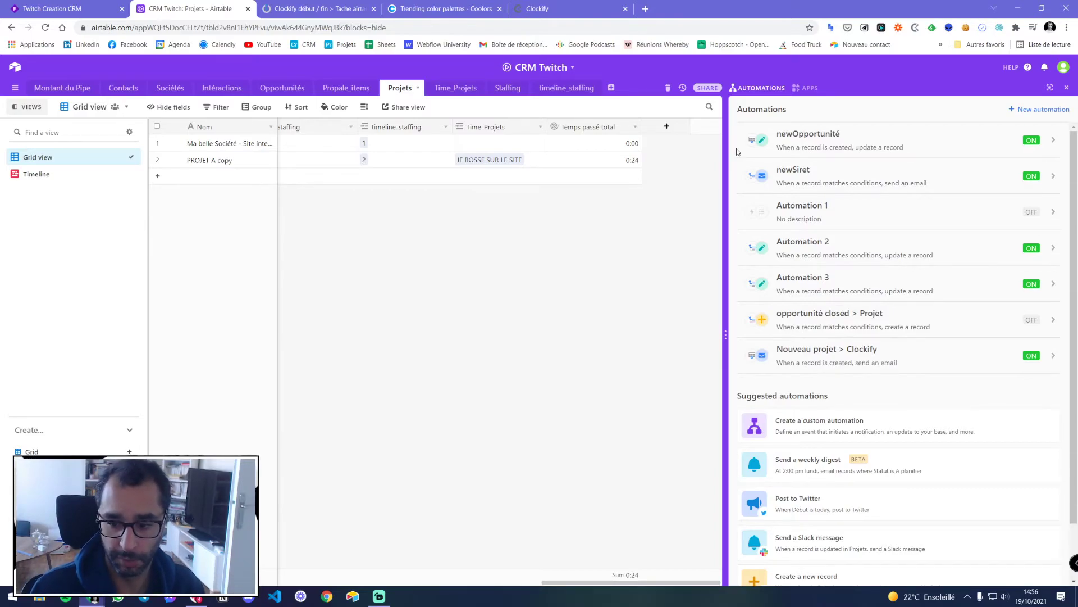
Close the Airtable run details and browse the Clockify, Airtable and Coolors tabs before returning to the scenario
click(578, 9)
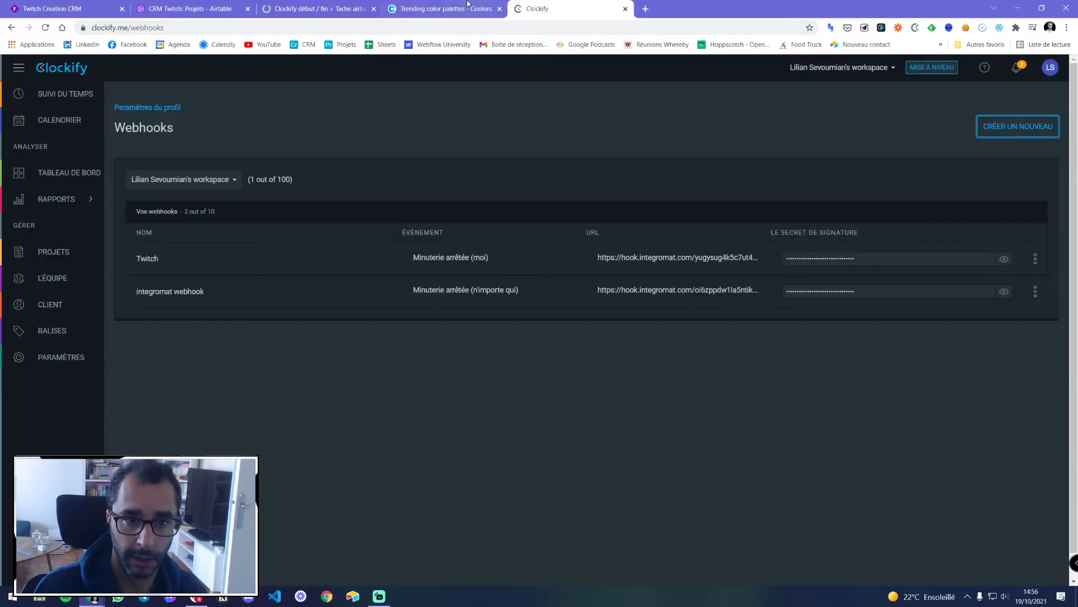
click(299, 6)
click(849, 96)
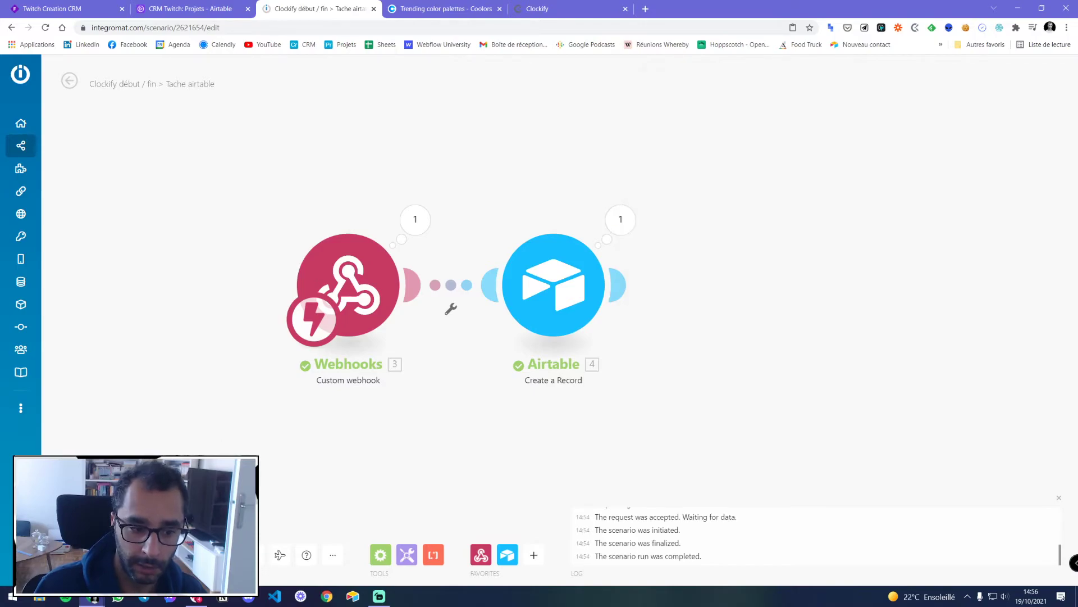
click(221, 9)
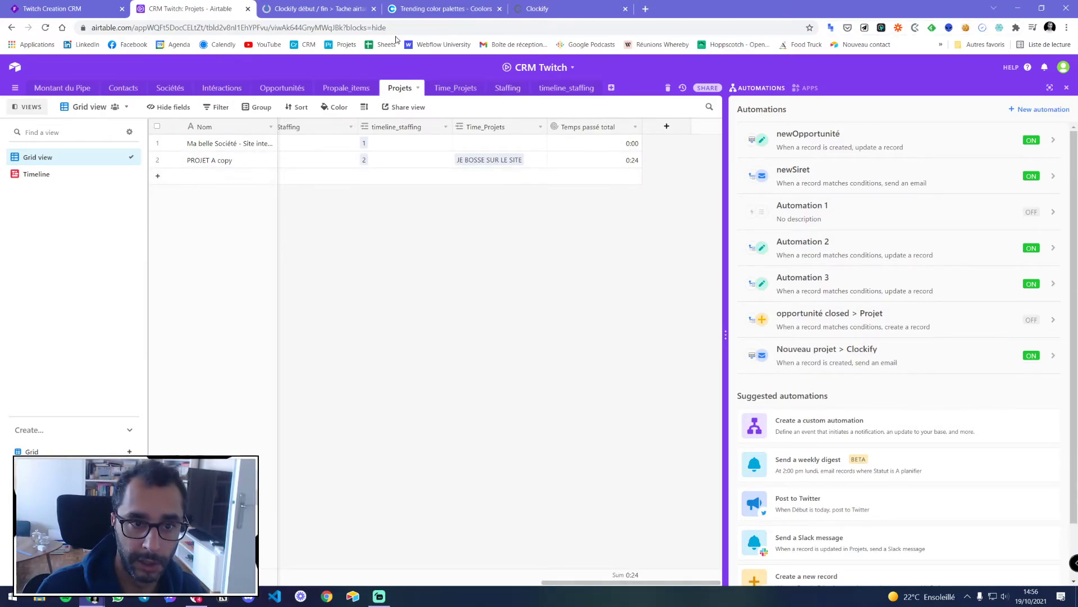
click(319, 9)
click(447, 8)
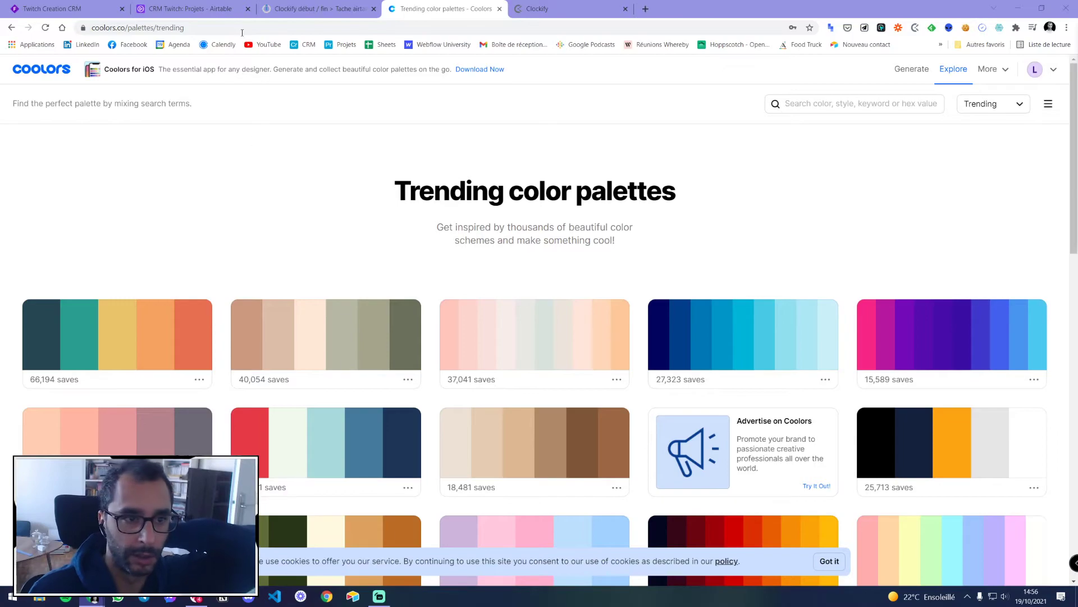
click(142, 6)
key(ctrl+Tab)
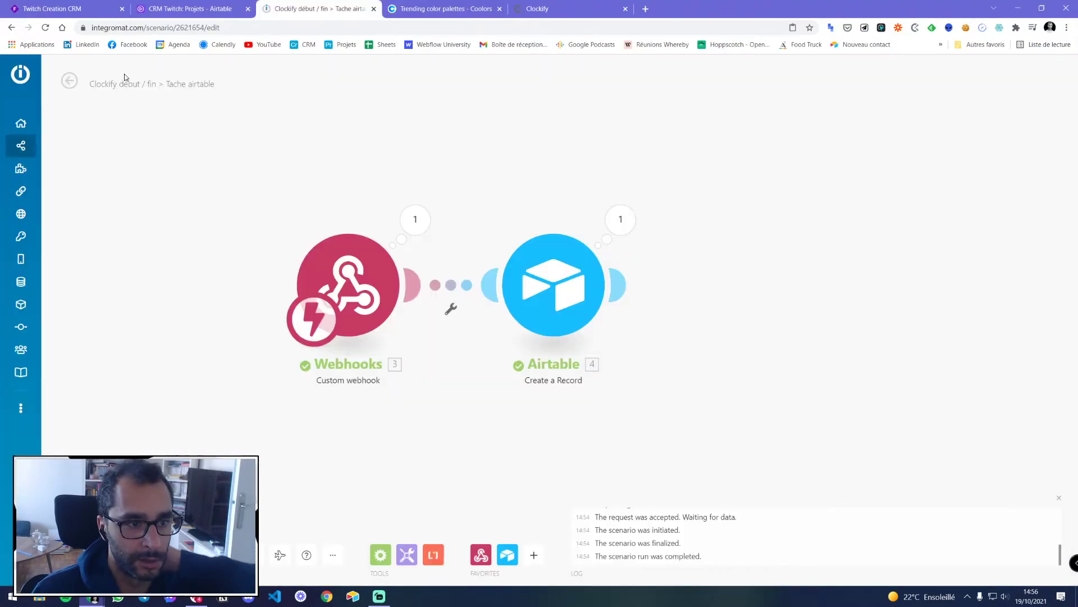
Activate the Clockify scenario to run Immediately, then open MULTI GESTION from the scenarios list
click(139, 555)
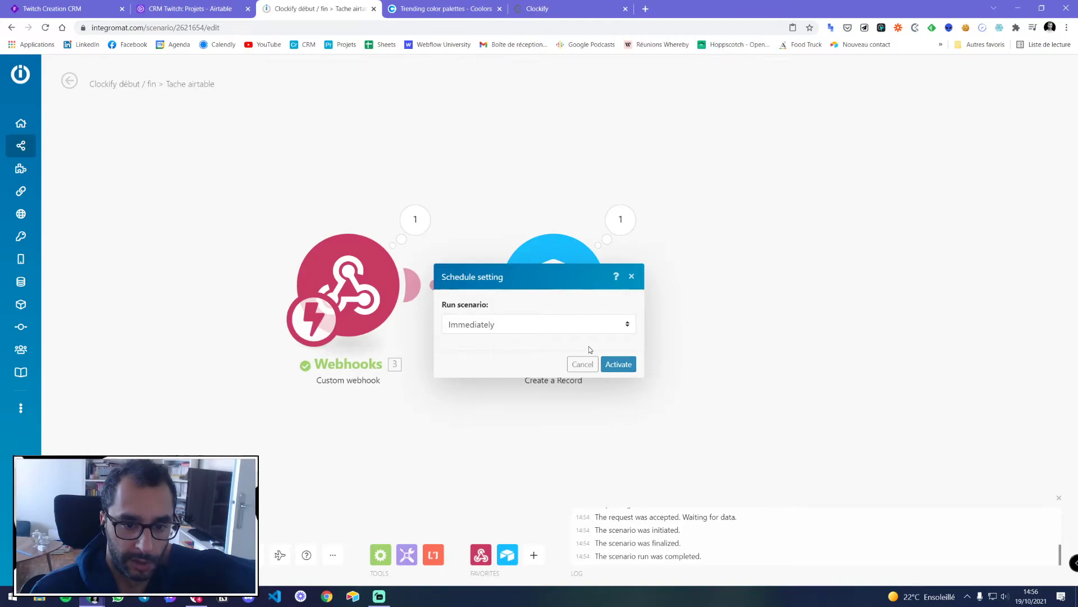
click(616, 365)
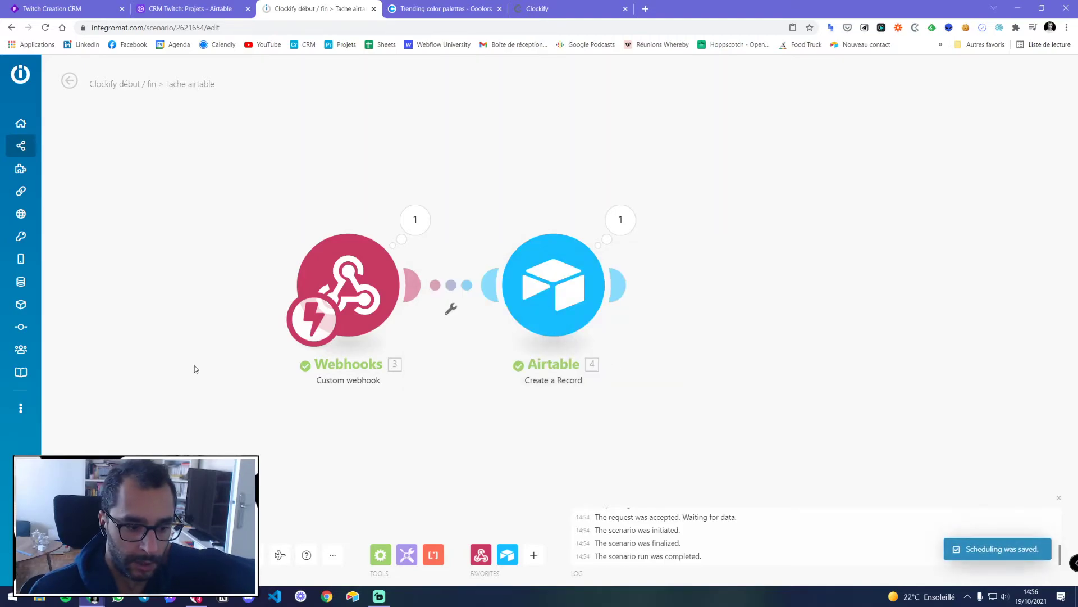
click(46, 149)
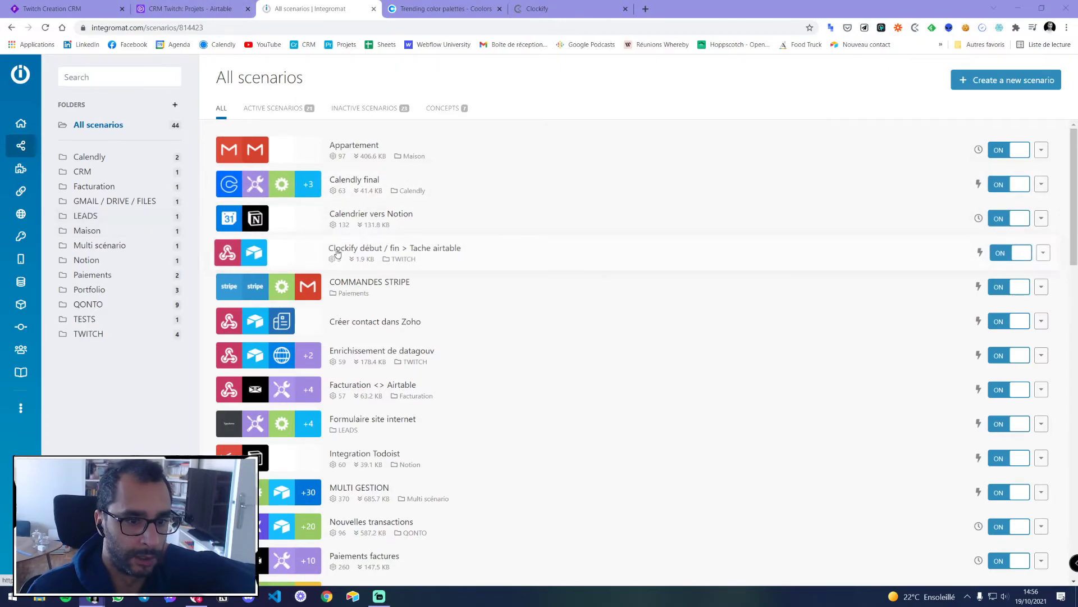
scroll(404, 231, down, 2)
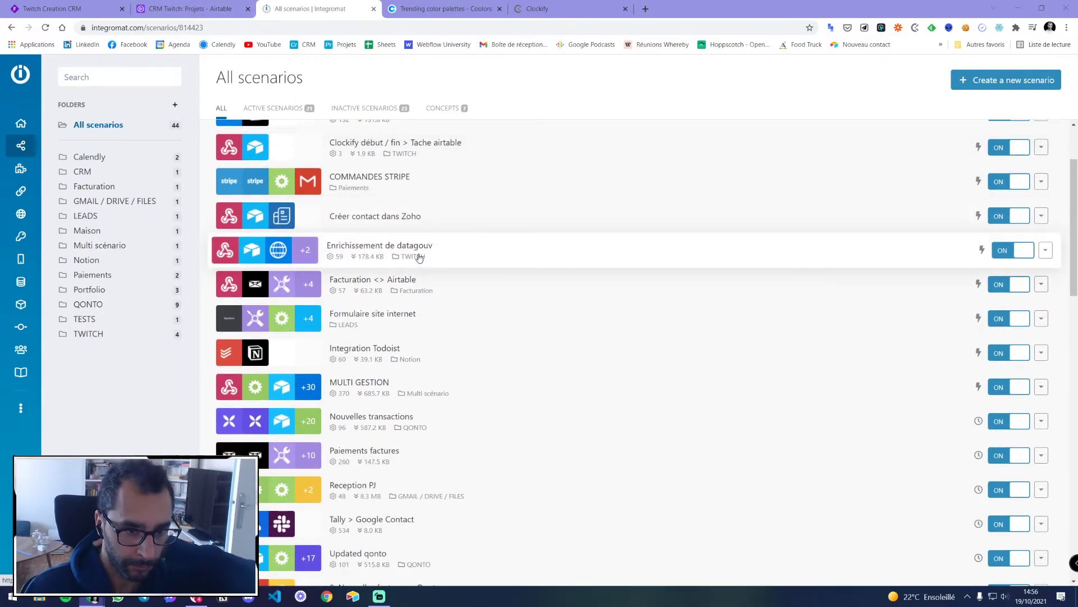
scroll(418, 256, down, 2)
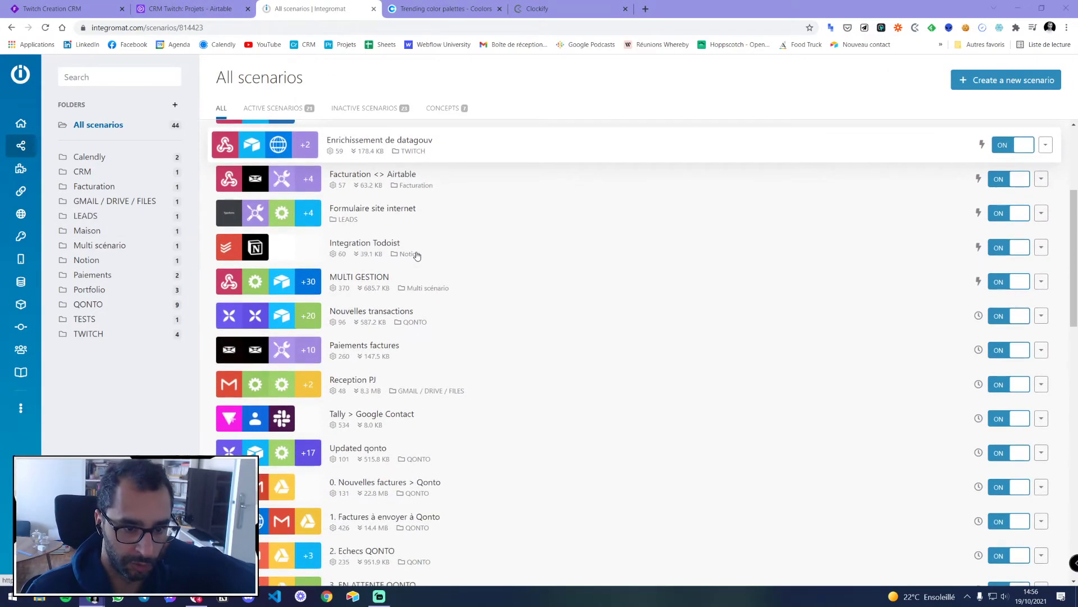
click(465, 282)
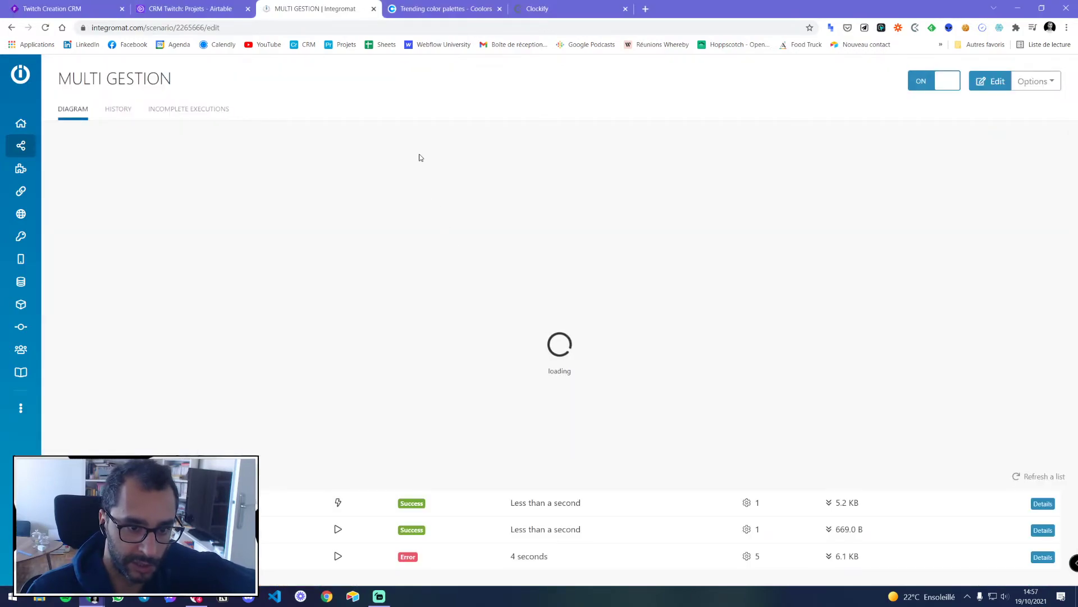
scroll(452, 236, up, 3)
drag(432, 346, 362, 196)
scroll(357, 323, up, 3)
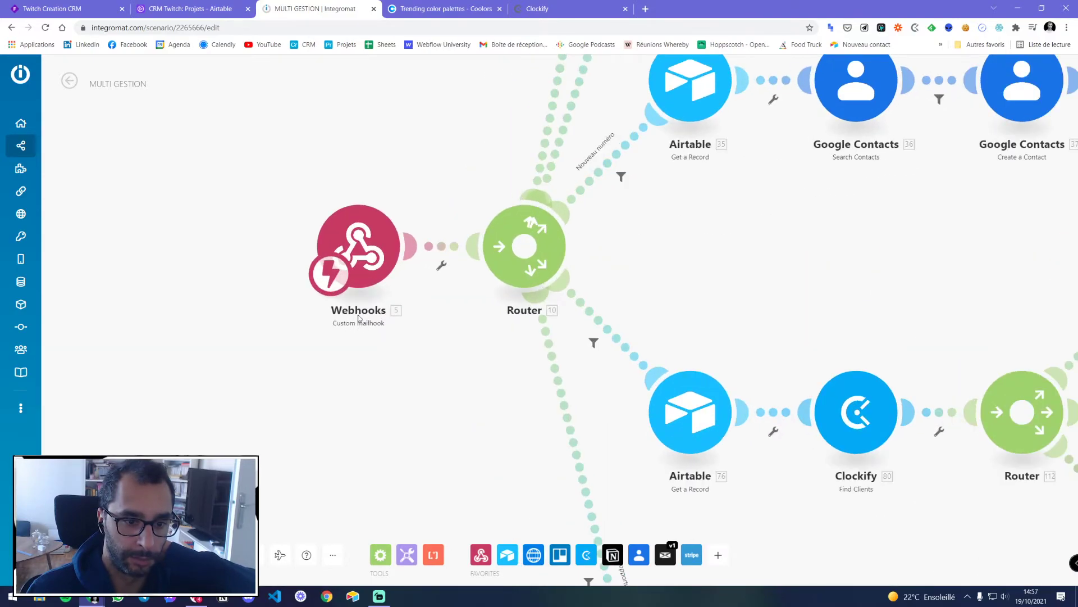
scroll(358, 323, down, 5)
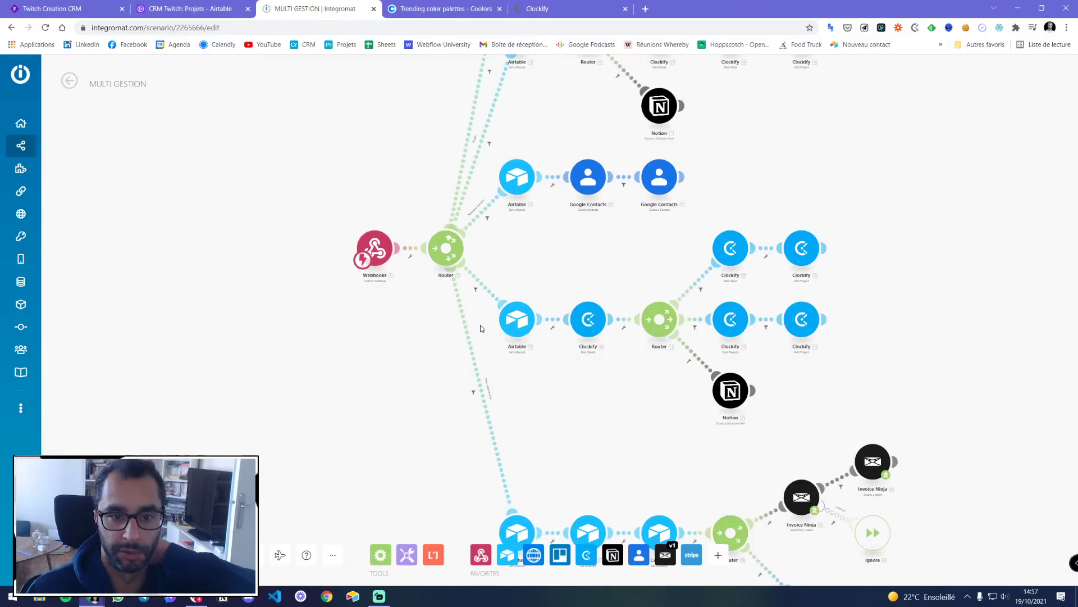
drag(418, 102, 283, 167)
drag(480, 168, 437, 270)
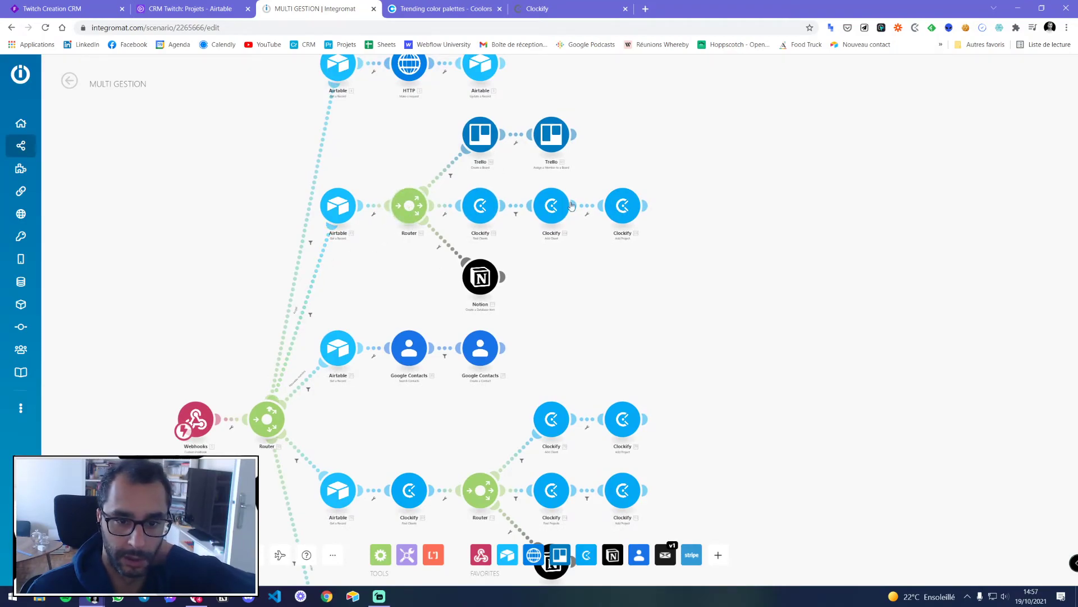
drag(498, 424, 425, 233)
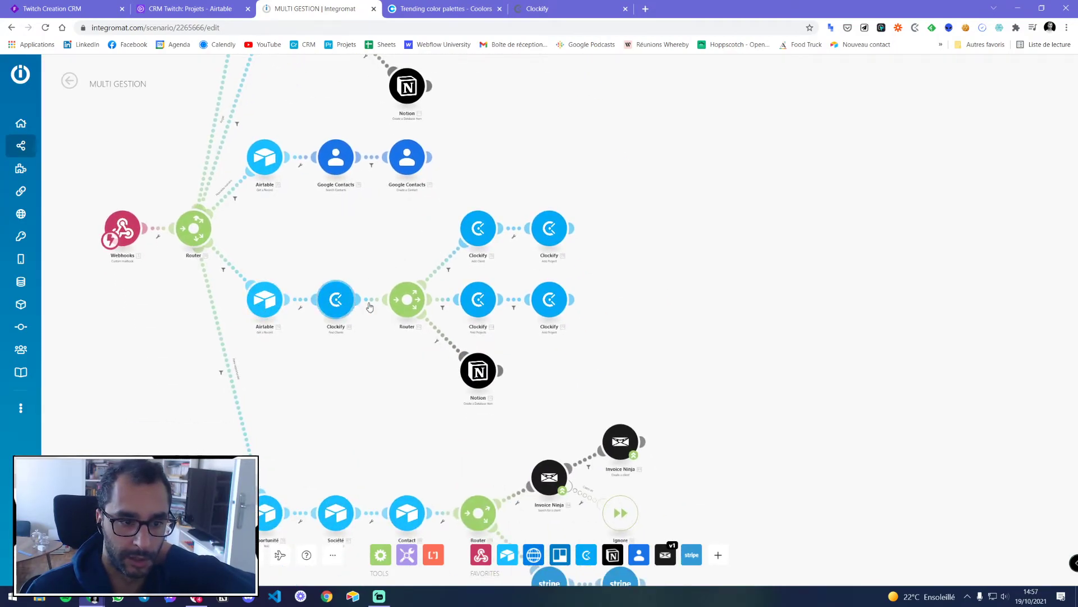
scroll(485, 311, down, 3)
drag(423, 353, 398, 297)
scroll(429, 357, up, 4)
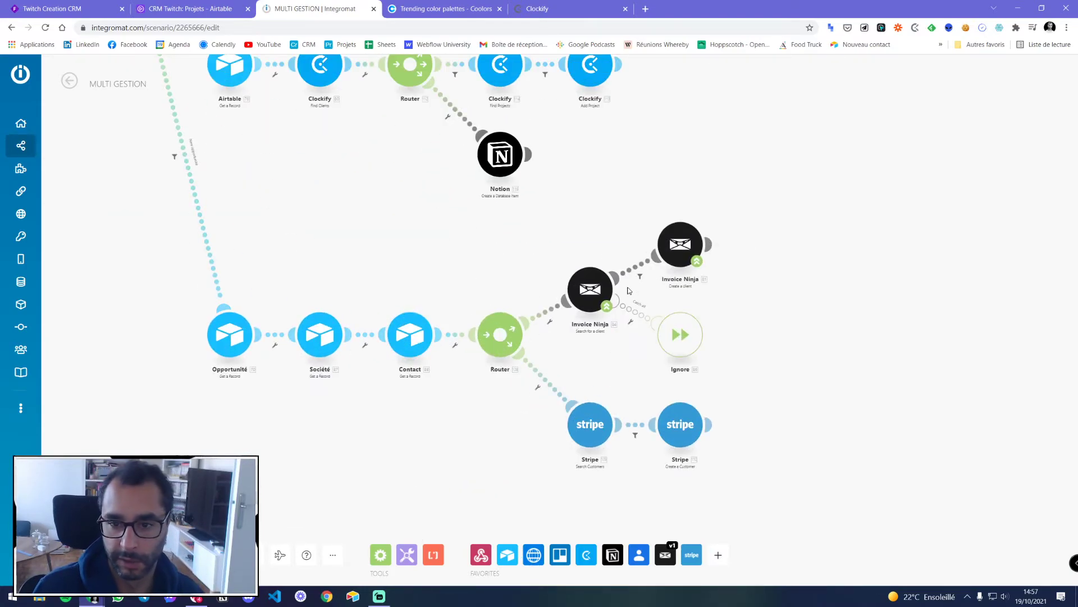
drag(209, 171, 426, 361)
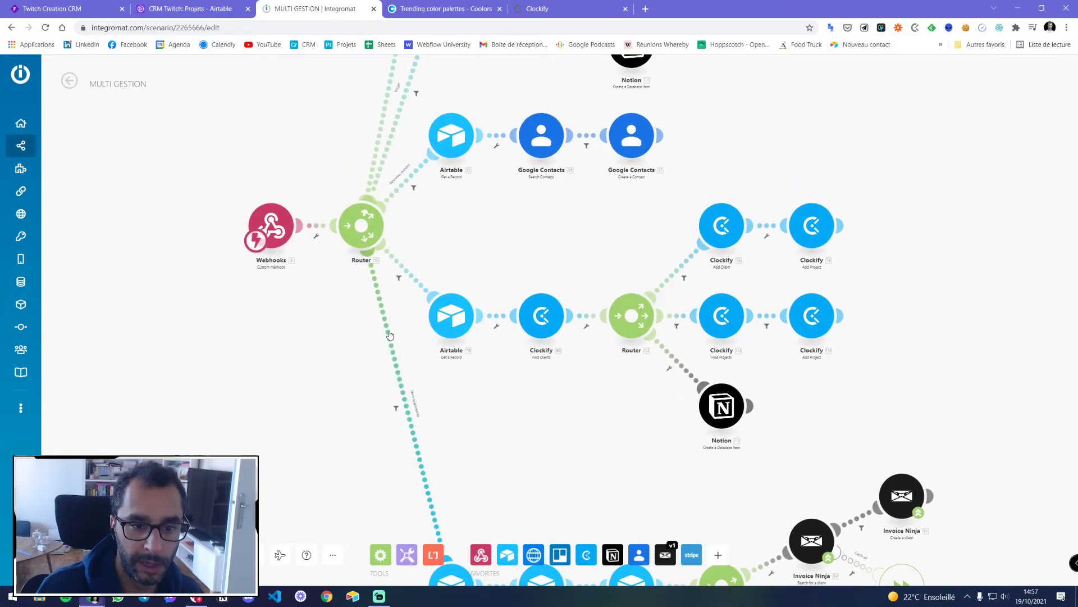
Inspect and cancel the New opportunité and clockify route filters, then return to All scenarios
click(389, 336)
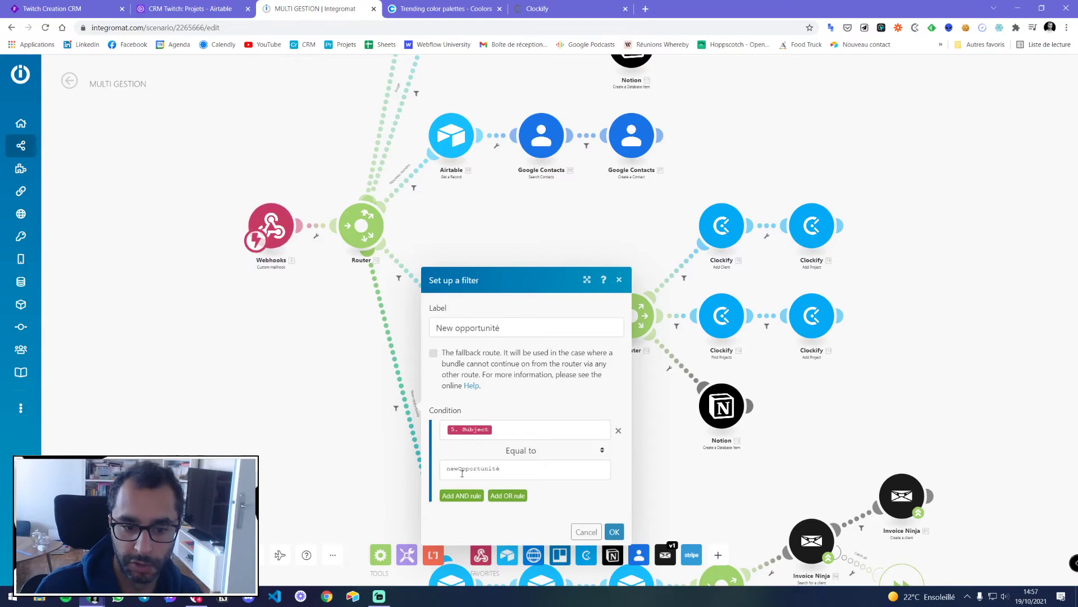
click(586, 531)
drag(522, 478, 347, 280)
scroll(348, 280, up, 4)
click(242, 322)
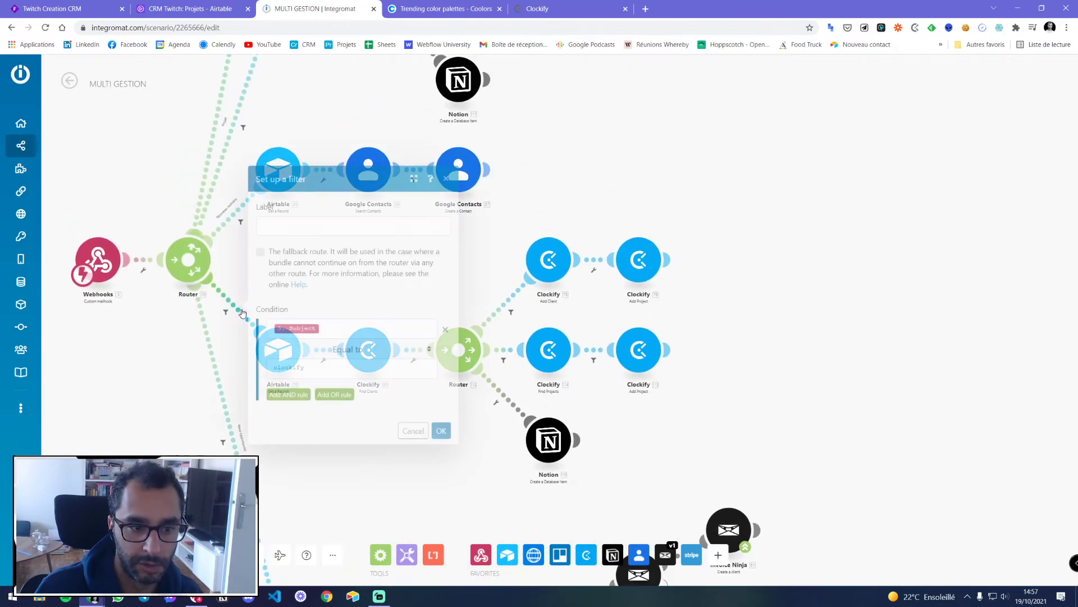
click(405, 431)
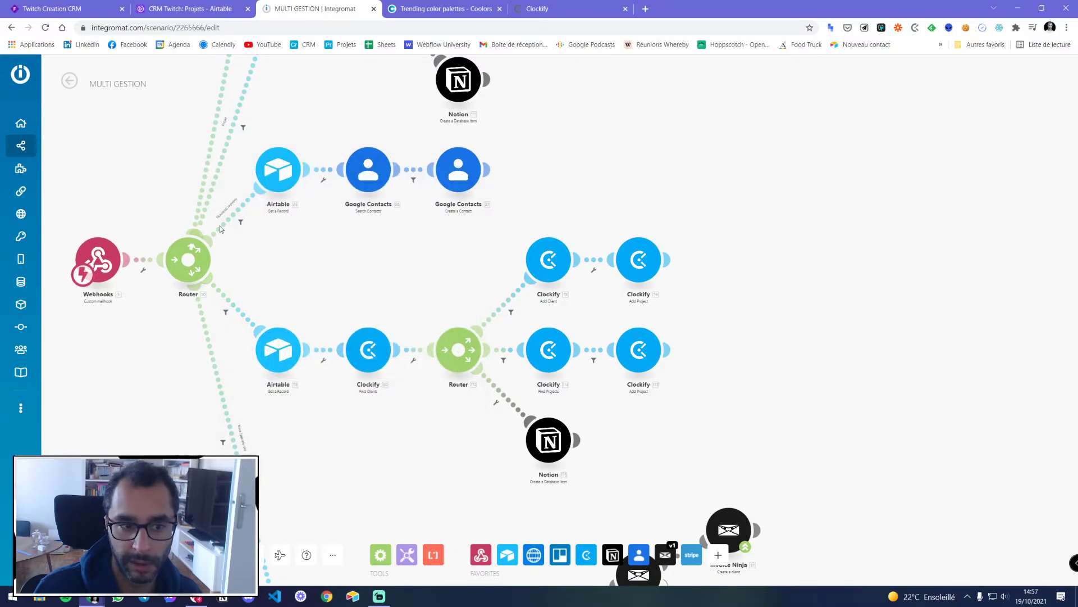
drag(367, 172, 425, 308)
scroll(400, 206, down, 5)
scroll(398, 229, up, 4)
scroll(354, 167, down, 2)
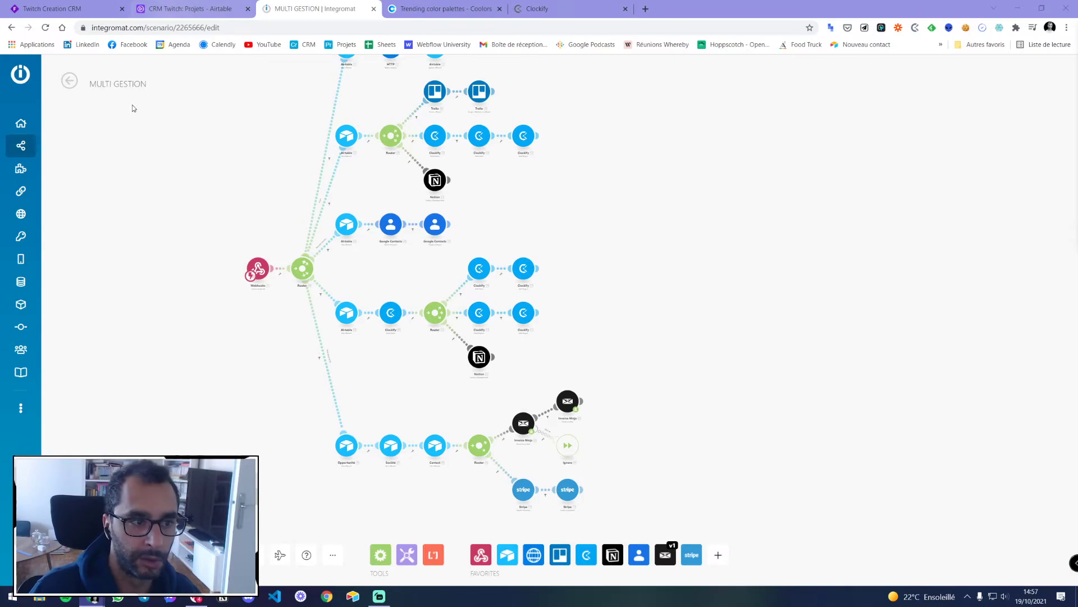
click(57, 154)
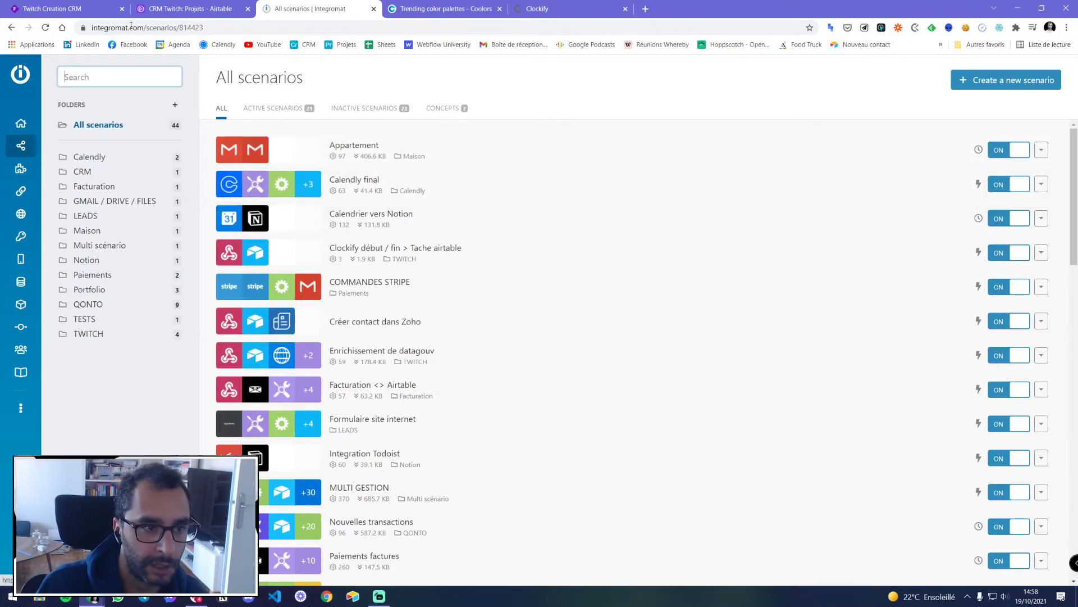
Close the automations panel, check the Projets link field in Time_Projets, and return to Projets
click(185, 9)
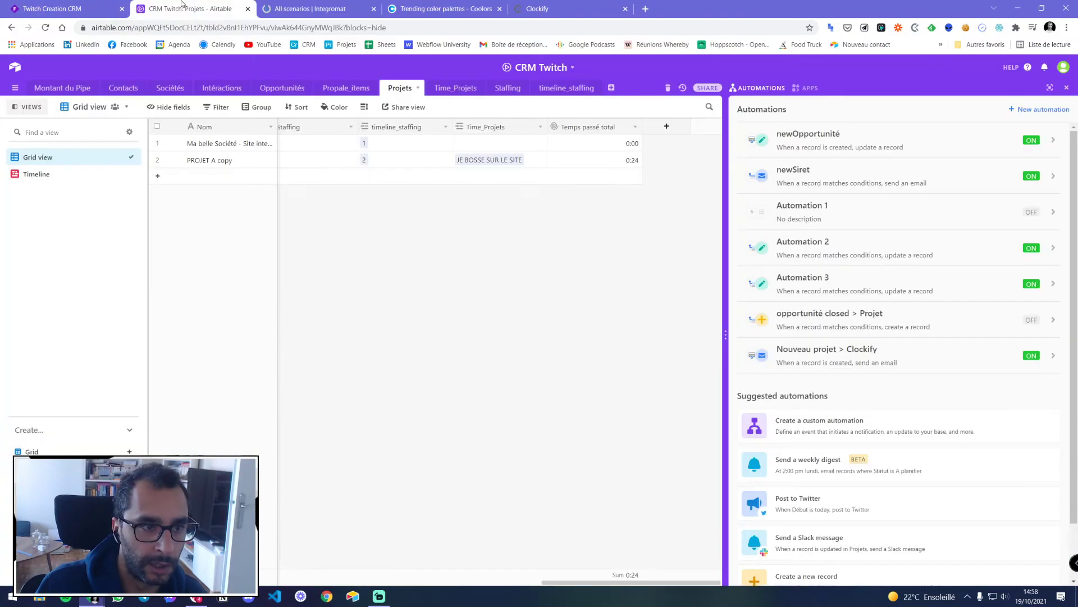
click(1065, 90)
drag(720, 567, 279, 575)
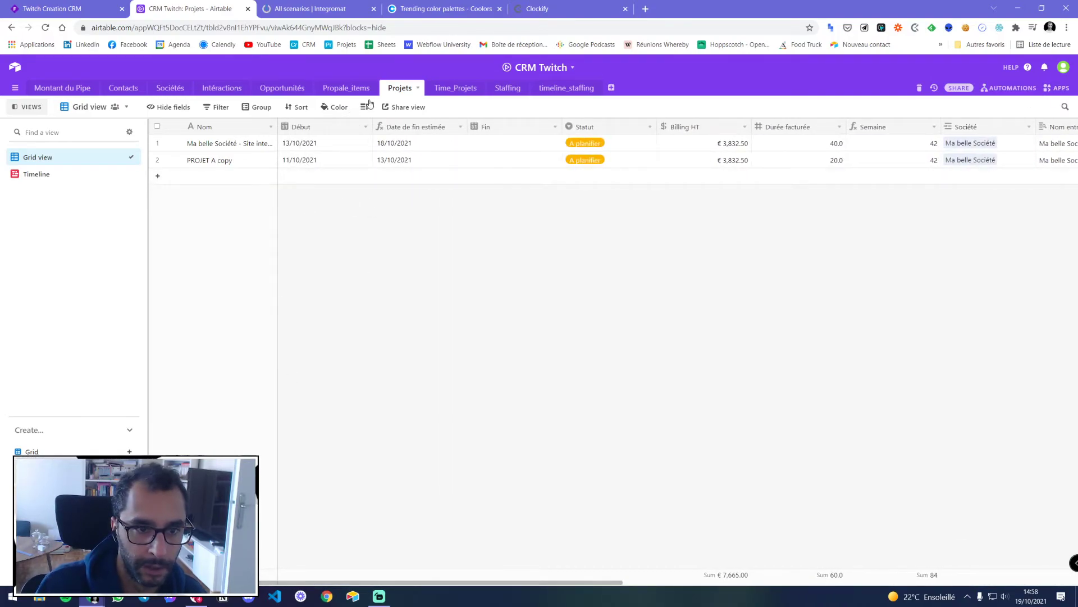
click(471, 87)
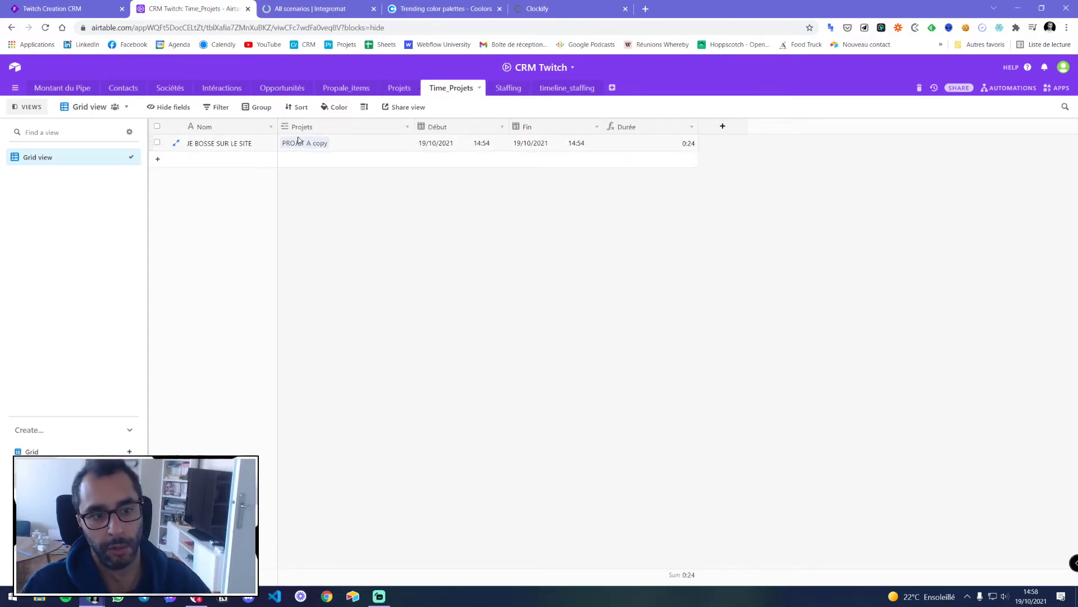
double_click(303, 128)
key(Escape)
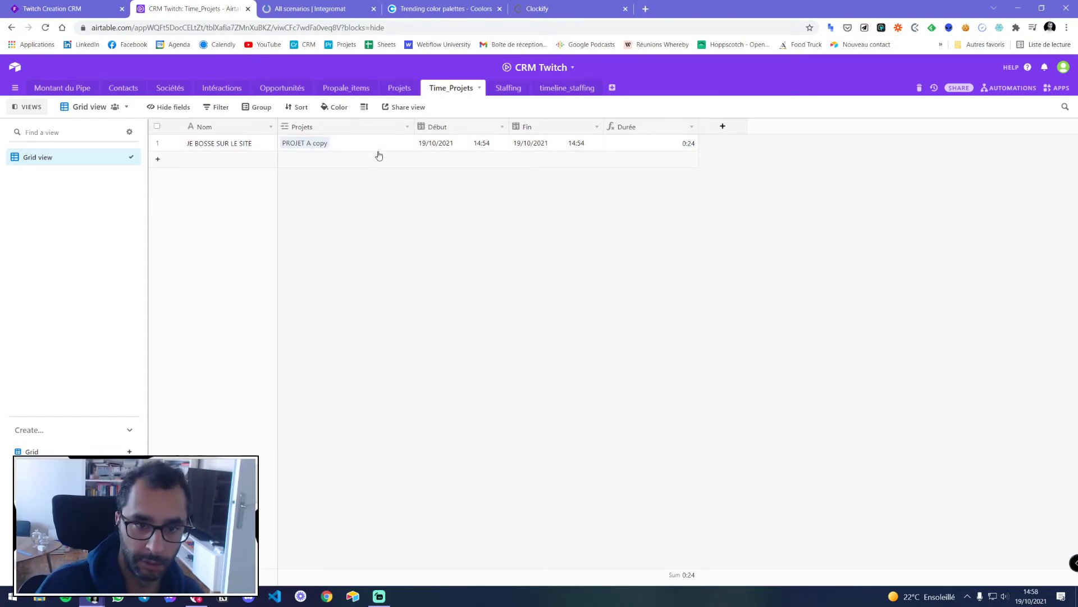
click(300, 145)
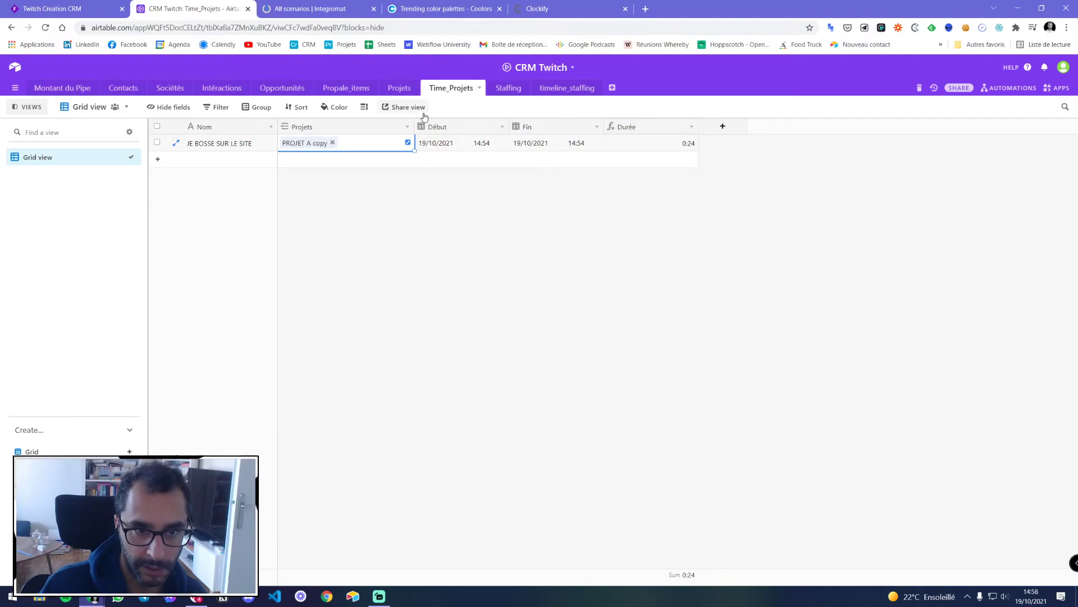
click(401, 88)
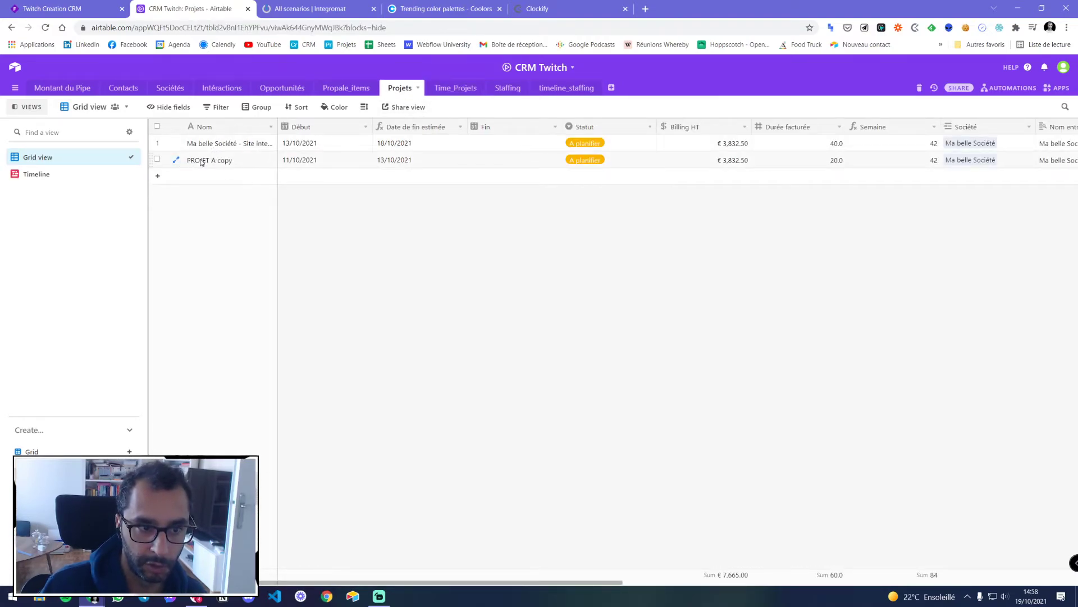
drag(505, 583, 960, 581)
Add an 'id record' Formula field to Projets using RECORD_ID()
click(1024, 127)
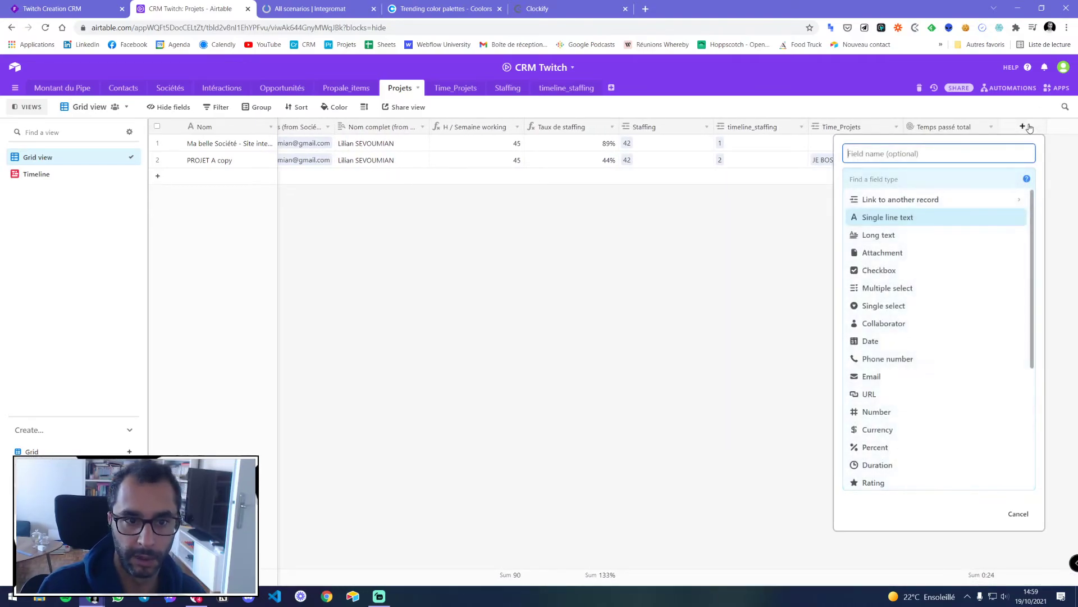
text(id record)
click(932, 178)
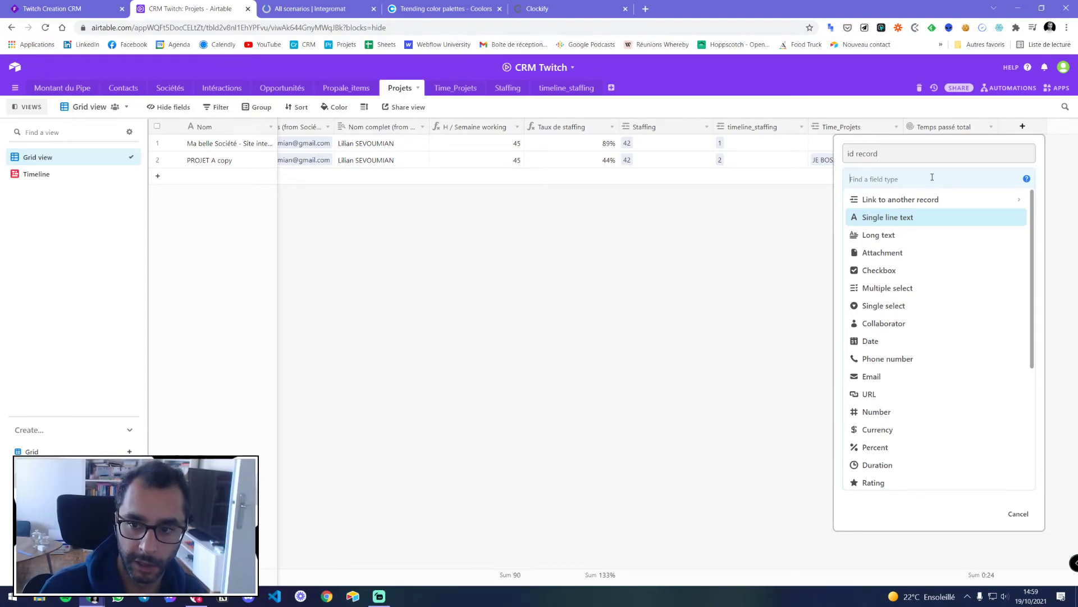
text(form)
click(921, 200)
click(895, 246)
text(record_id)
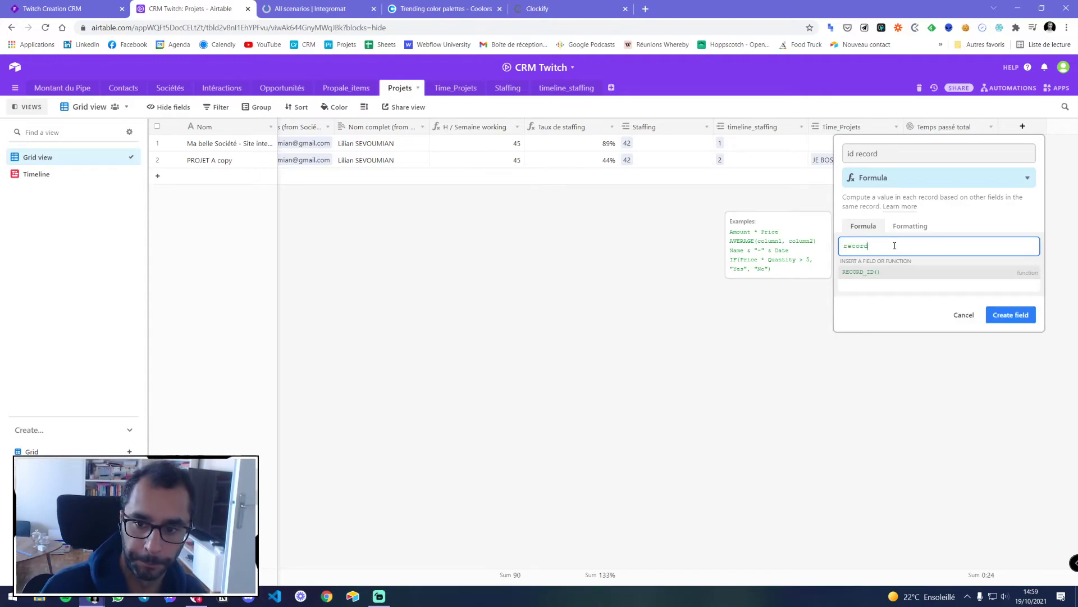
click(893, 276)
click(1006, 279)
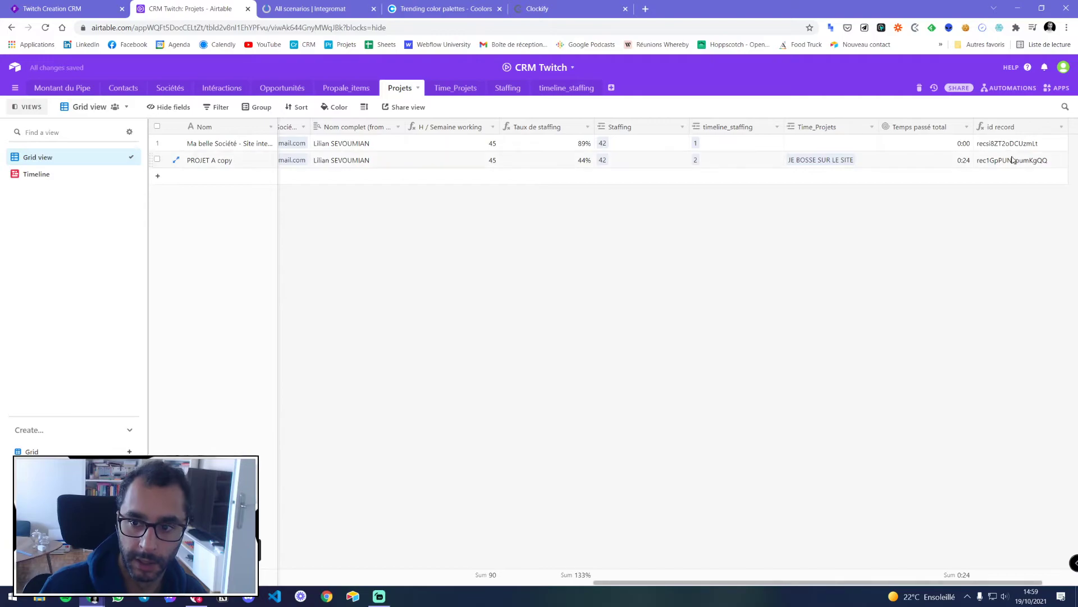
Copy the full record ID shown for PROJET A copy
click(450, 92)
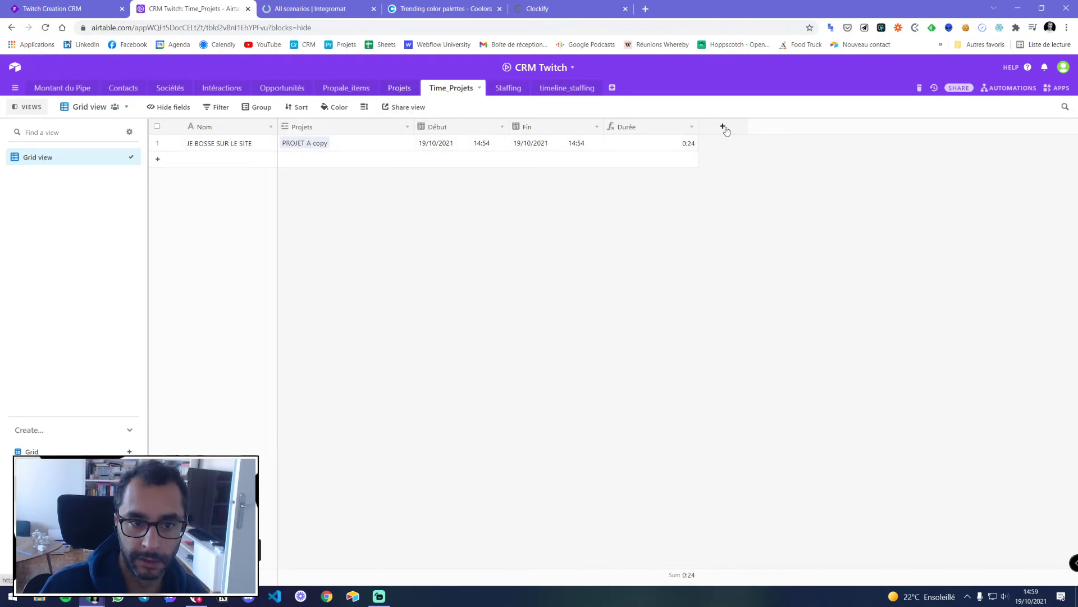
click(978, 163)
click(959, 163)
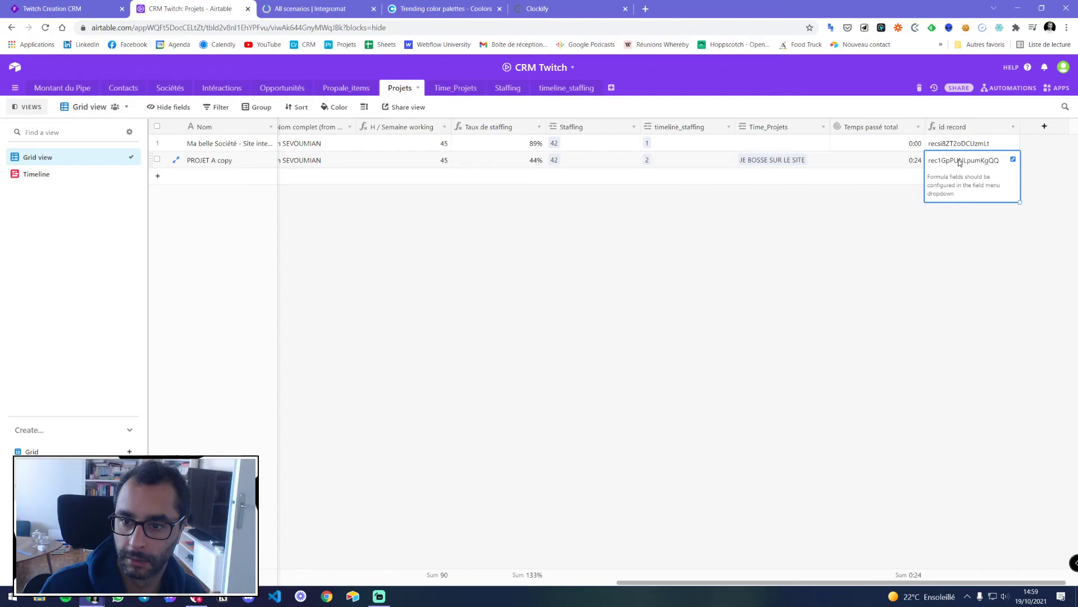
click(1013, 160)
double_click(714, 136)
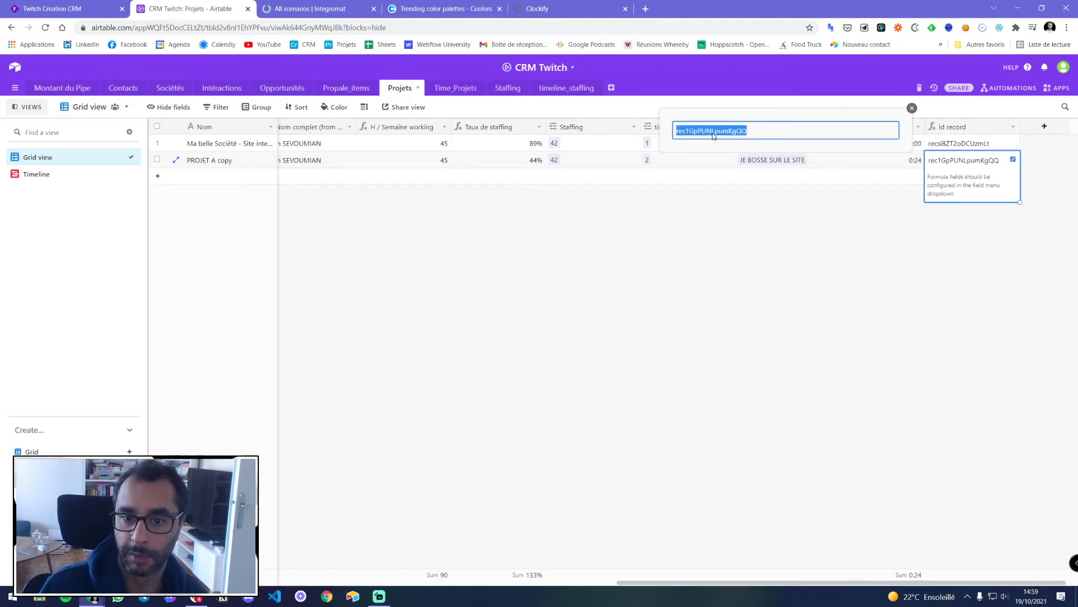
right_click(719, 134)
click(736, 141)
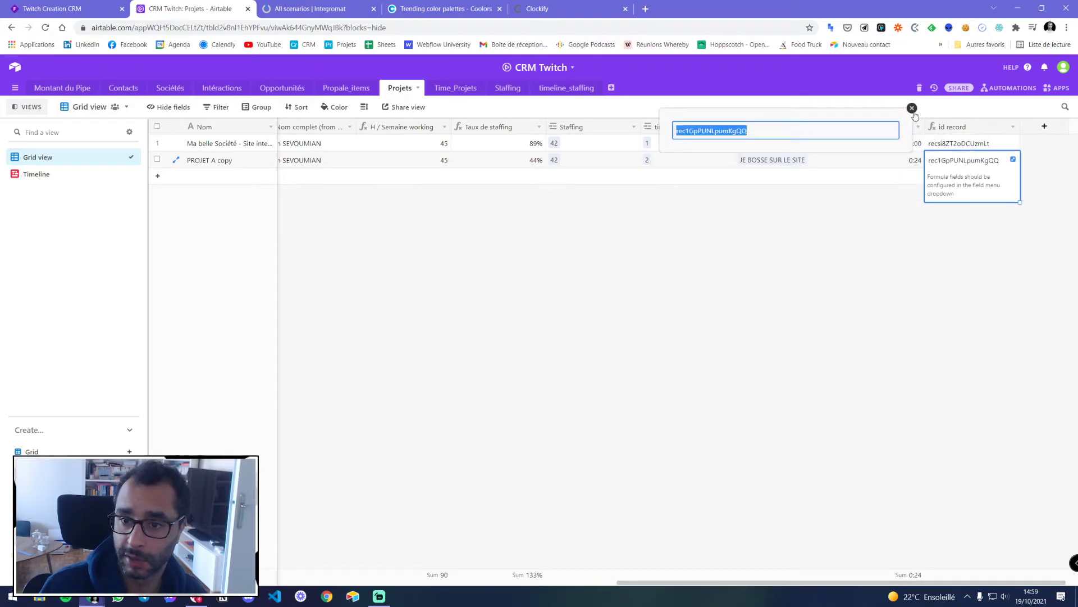
click(912, 108)
click(1027, 171)
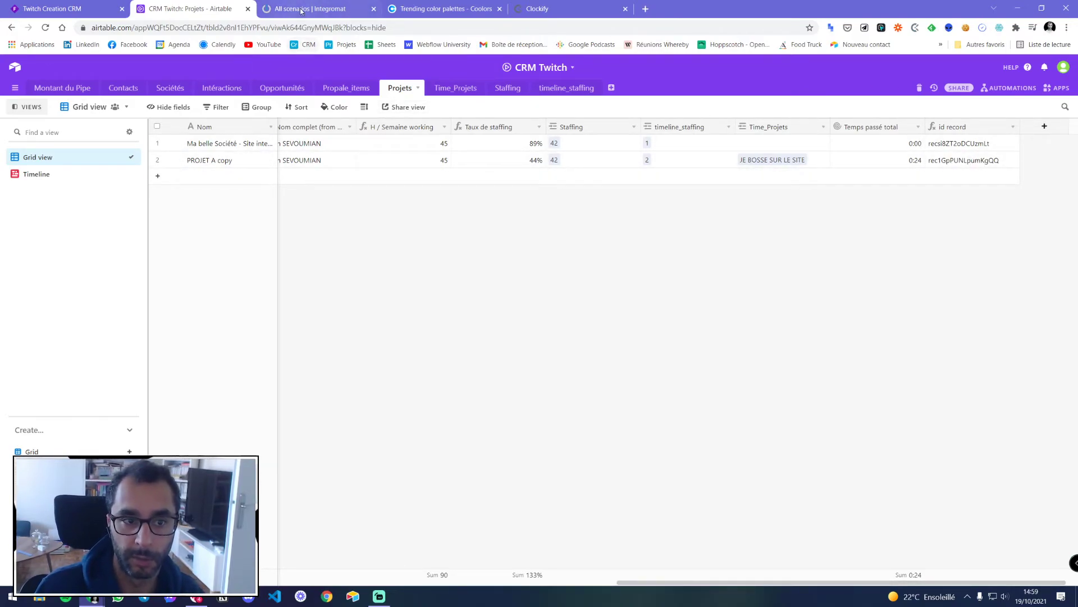
Check the Time_Projets entry JE BOSSE SUR LE SITE, then go to Integromat's All scenarios list
click(351, 87)
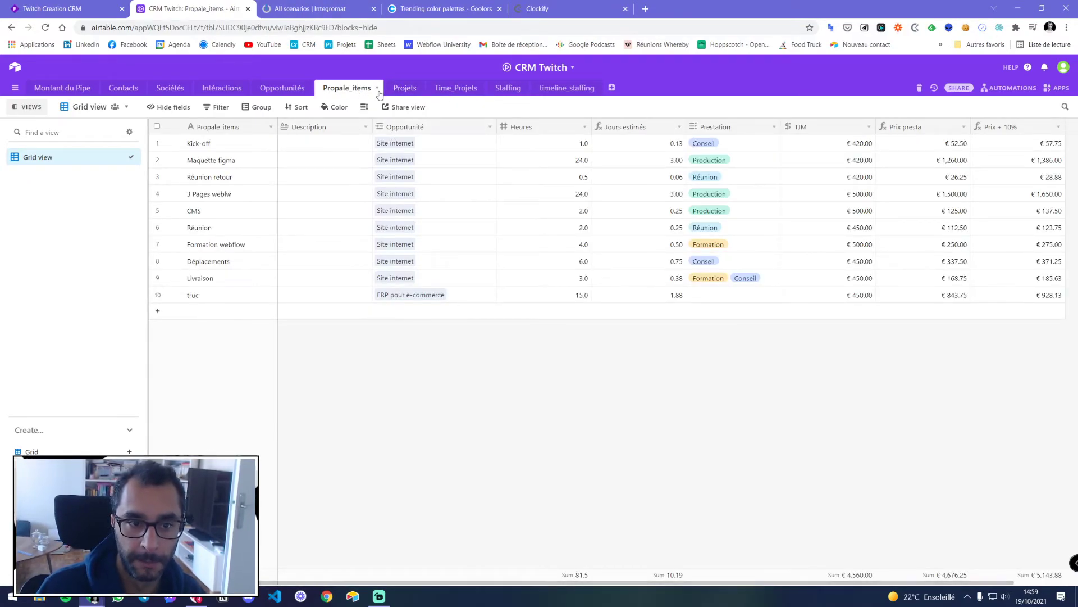
click(448, 86)
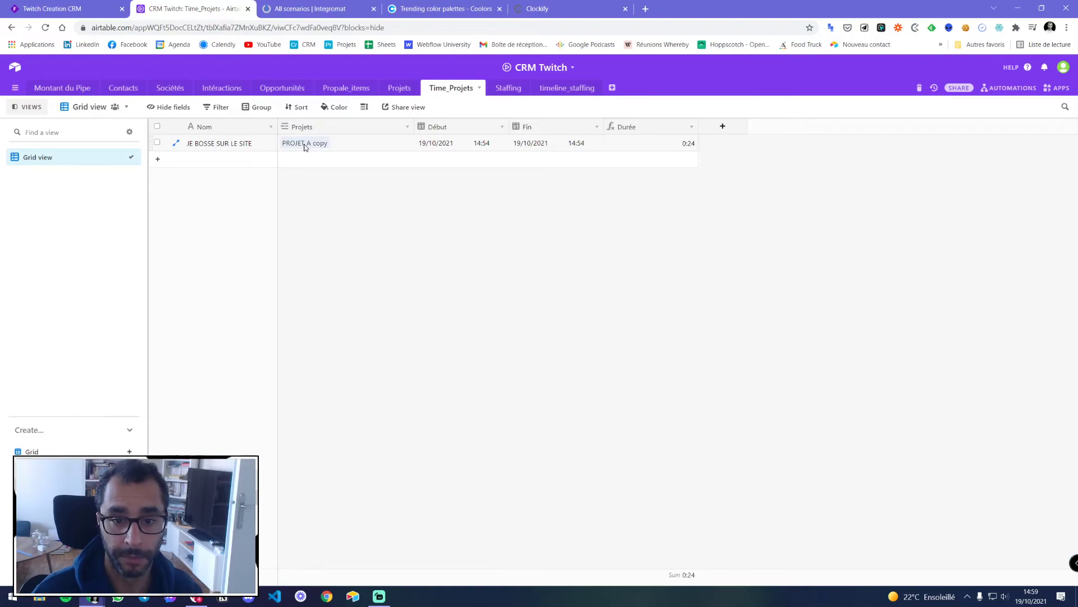
click(310, 8)
click(191, 8)
click(312, 10)
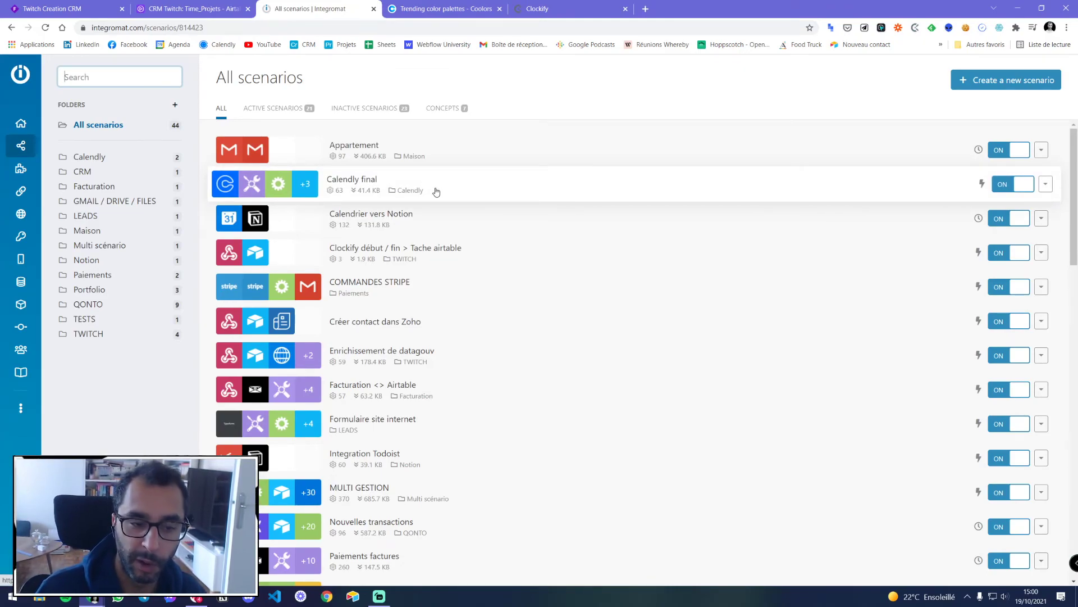
Browse the scenarios and look over the Réception projet diagram before returning to the list
scroll(436, 192, down, 6)
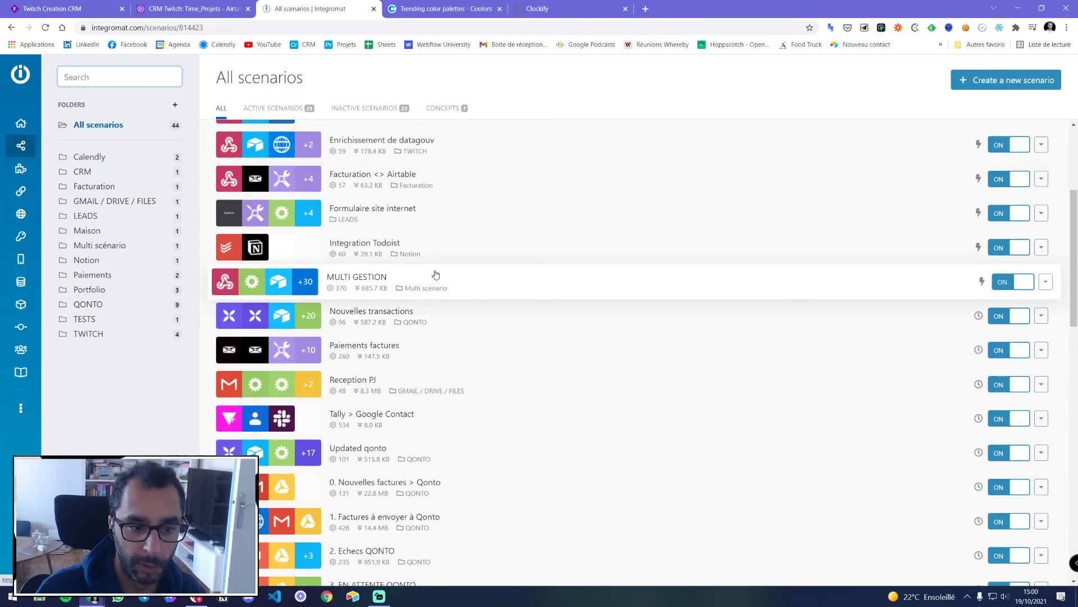
scroll(434, 272, up, 7)
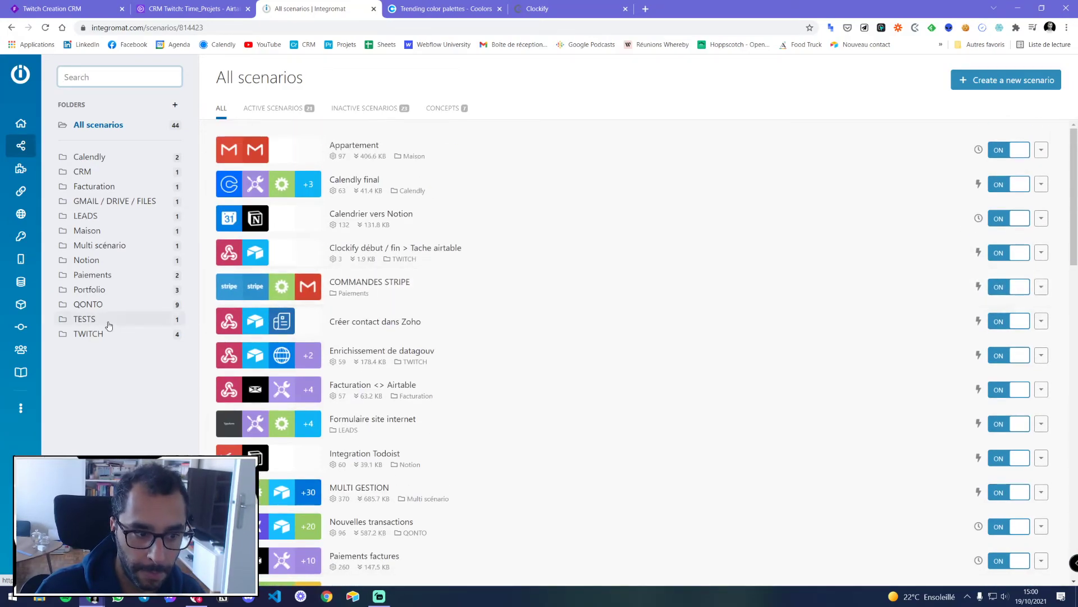
scroll(368, 312, down, 3)
scroll(368, 311, down, 9)
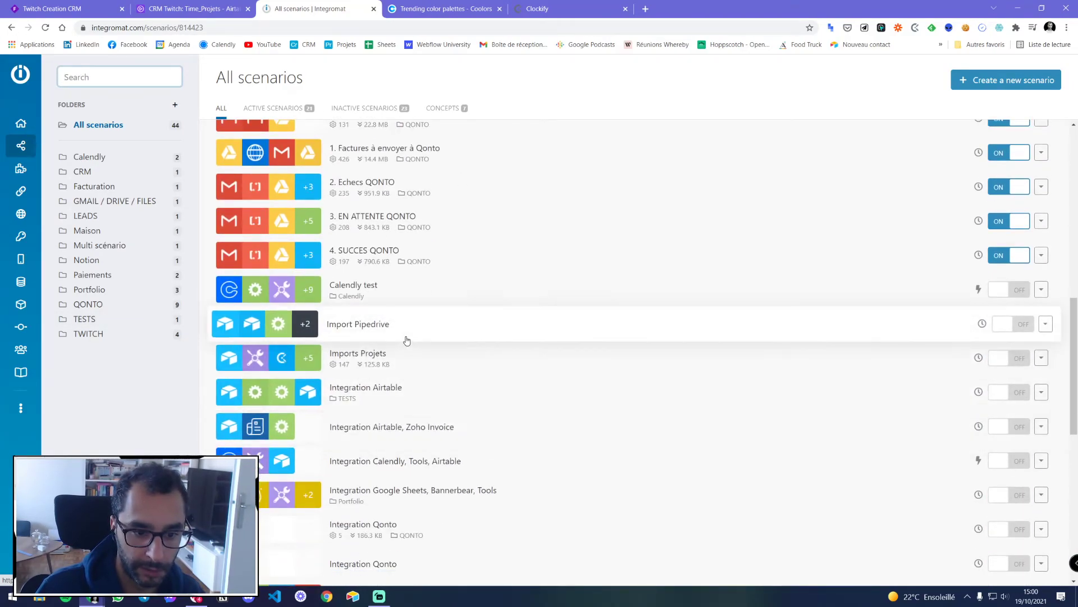
scroll(405, 337, down, 4)
scroll(409, 402, down, 3)
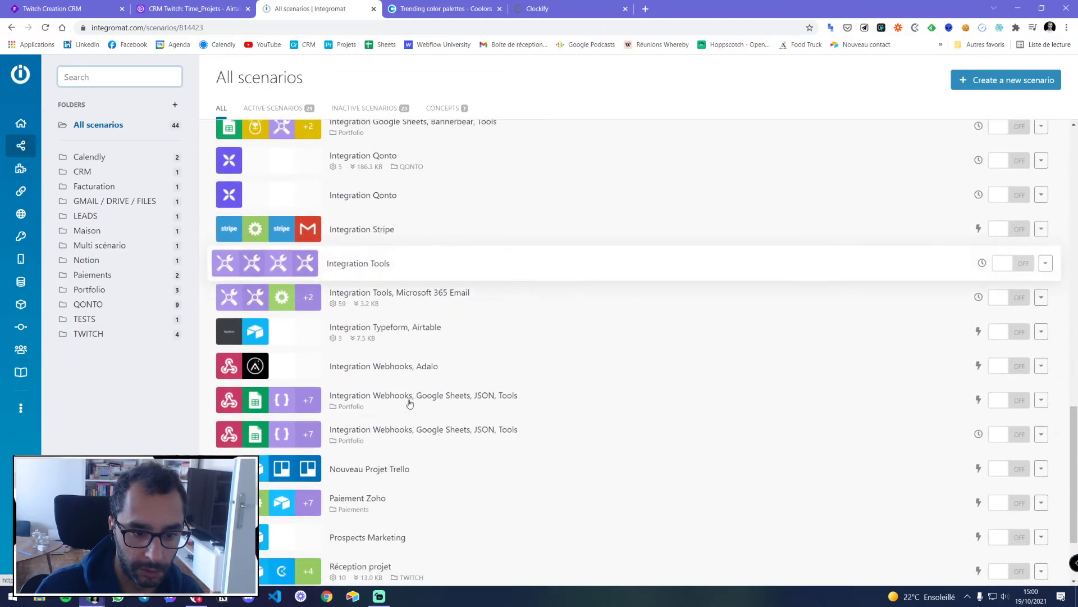
scroll(395, 459, down, 3)
scroll(399, 466, up, 4)
scroll(401, 475, down, 4)
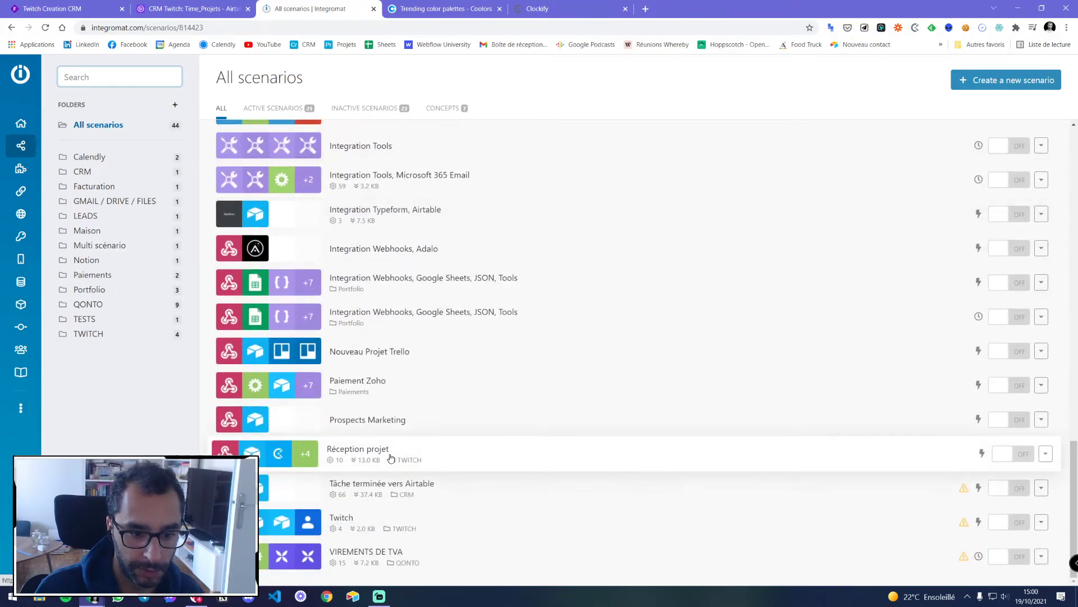
scroll(403, 482, up, 3)
scroll(401, 486, down, 3)
click(433, 453)
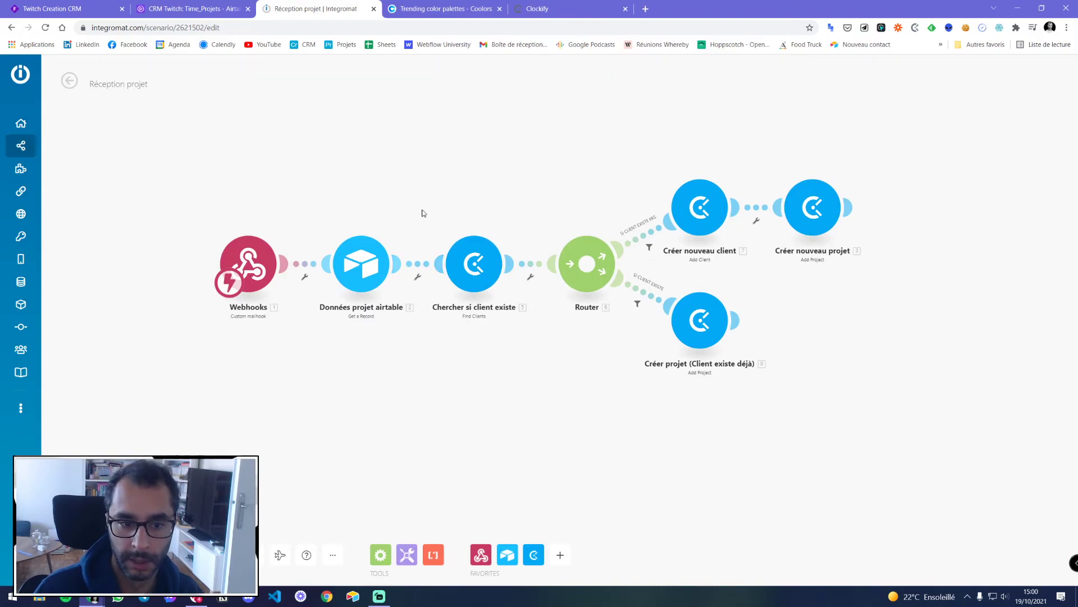
drag(559, 177, 389, 172)
scroll(290, 181, up, 3)
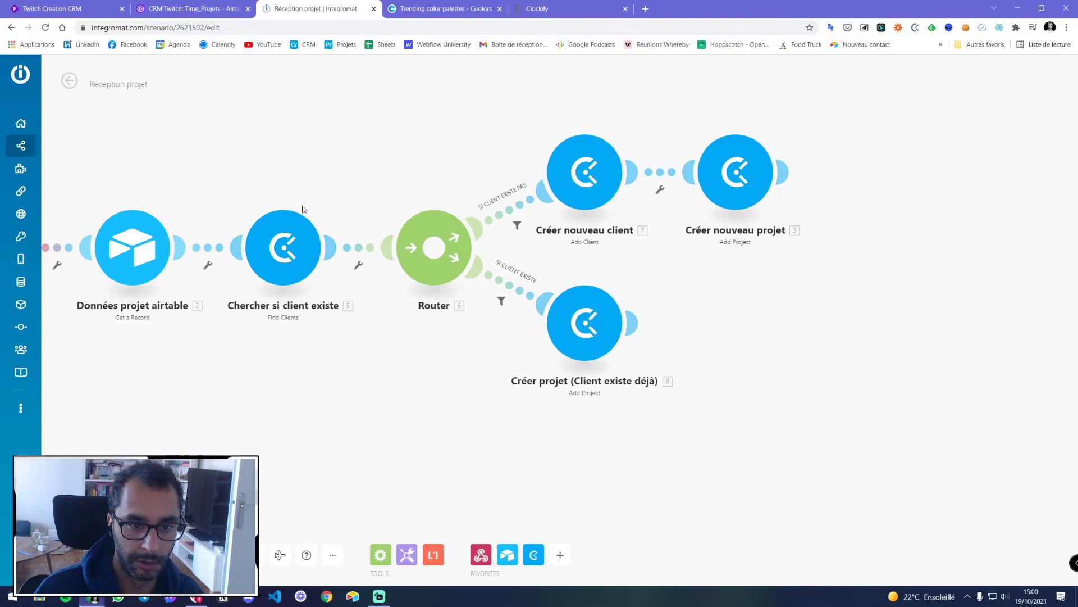
click(70, 82)
In the TWITCH folder, open Clockify début / fin > Tache airtable's Airtable step, then view Time_Projets
scroll(396, 267, down, 5)
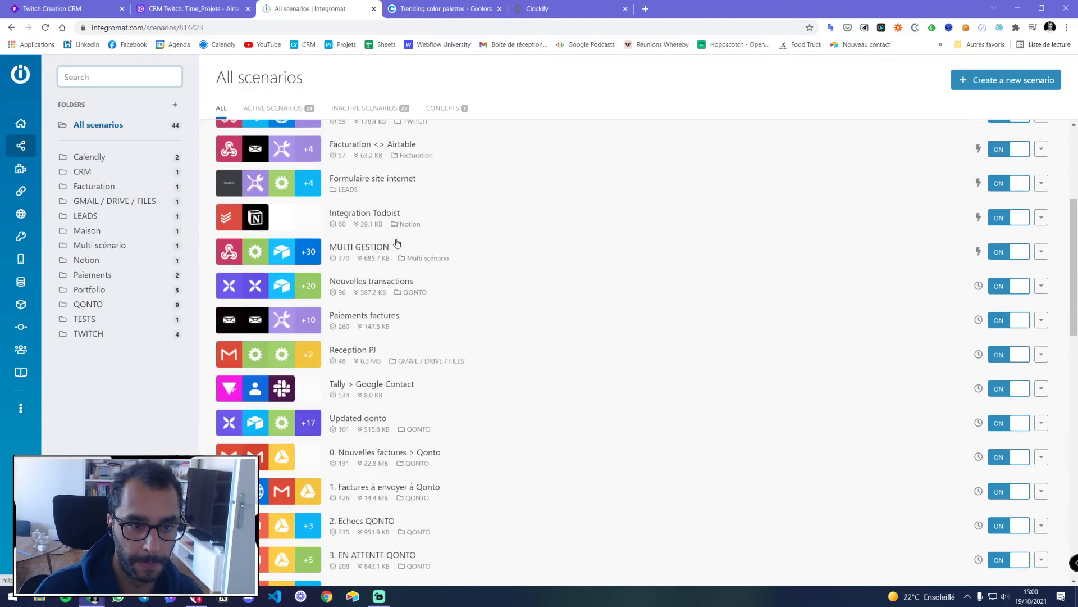
scroll(395, 267, down, 4)
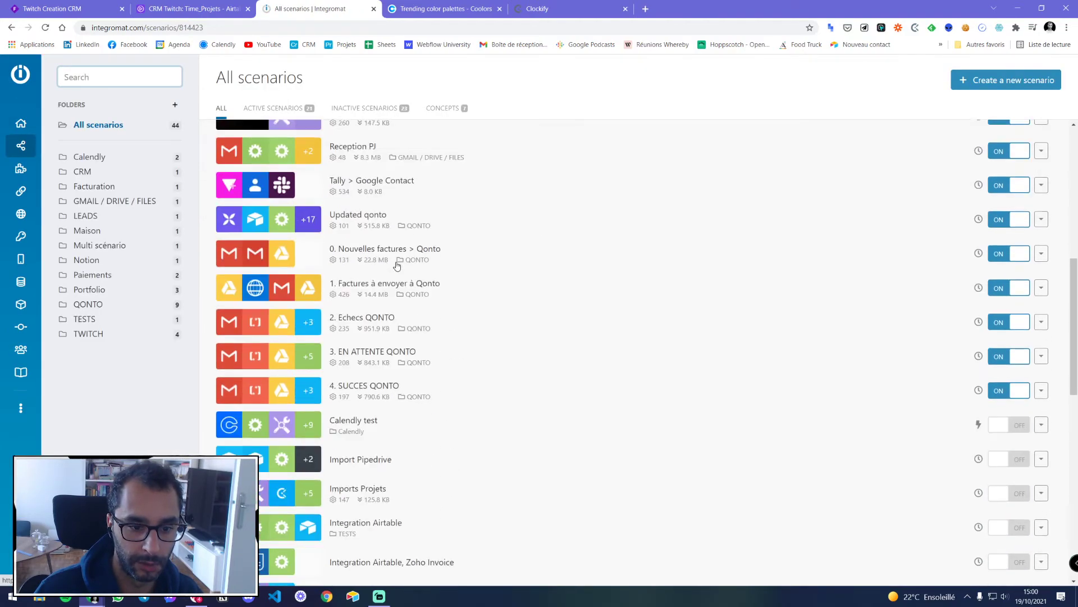
click(89, 333)
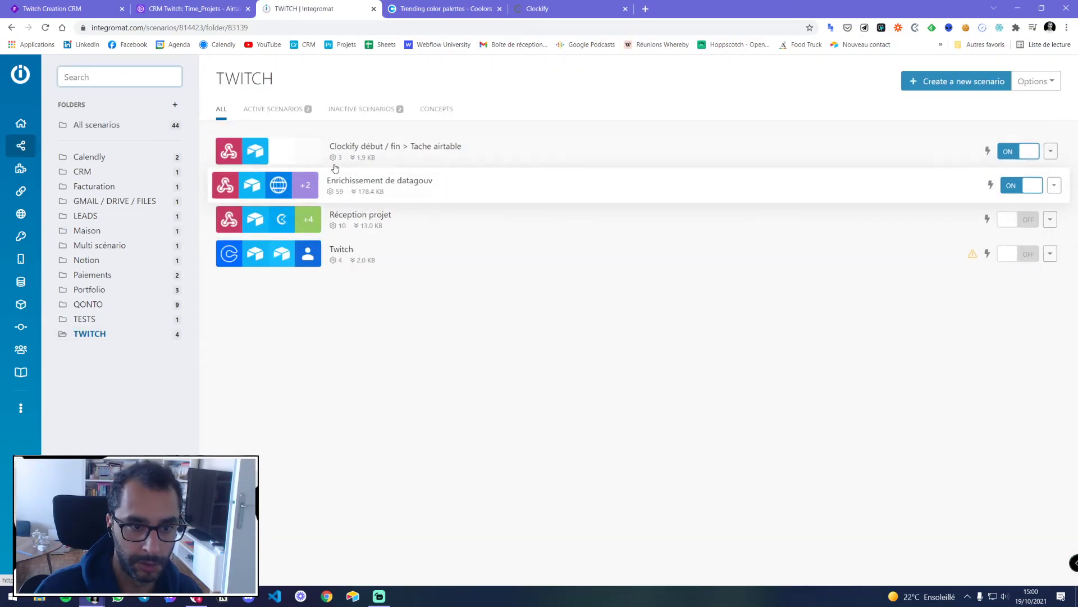
click(393, 147)
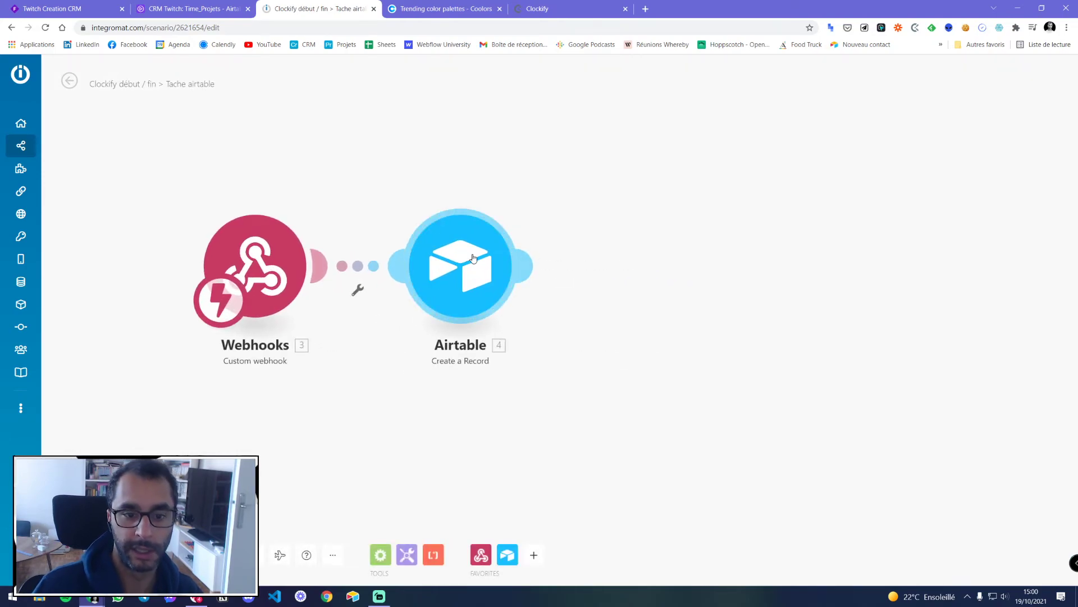
click(454, 263)
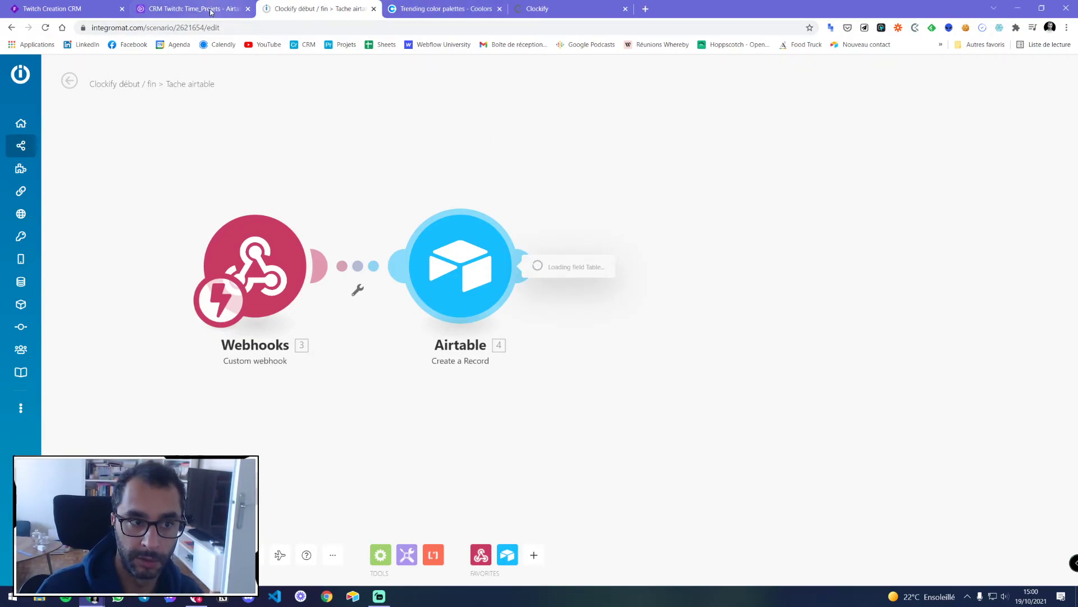
click(169, 9)
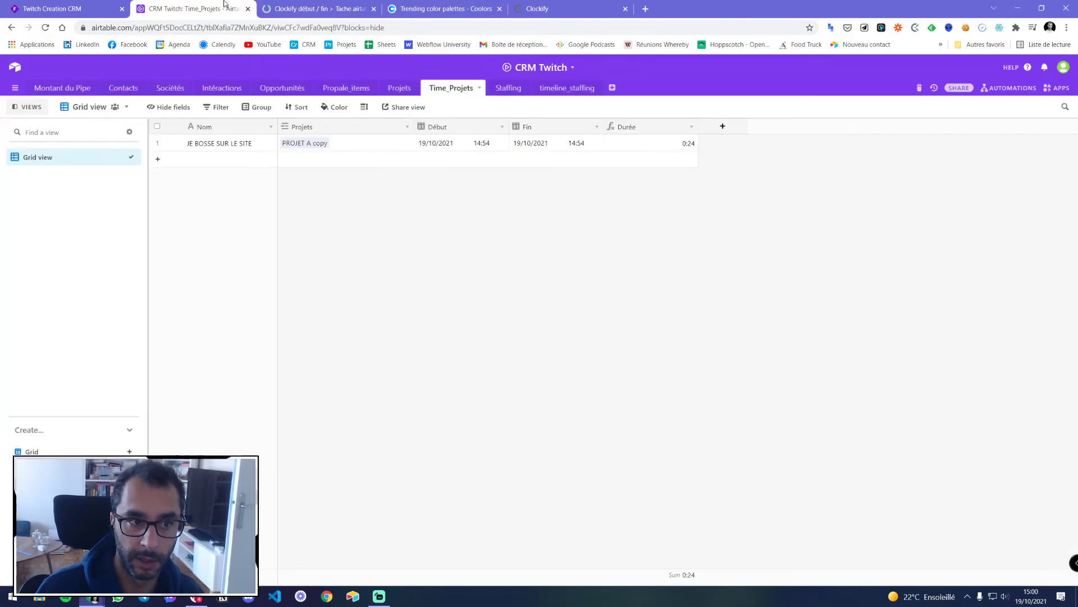
Add a Time_Projets record named METTRE CA and try pasting a project link into Projets
click(229, 166)
text(METTRE CA)
click(324, 219)
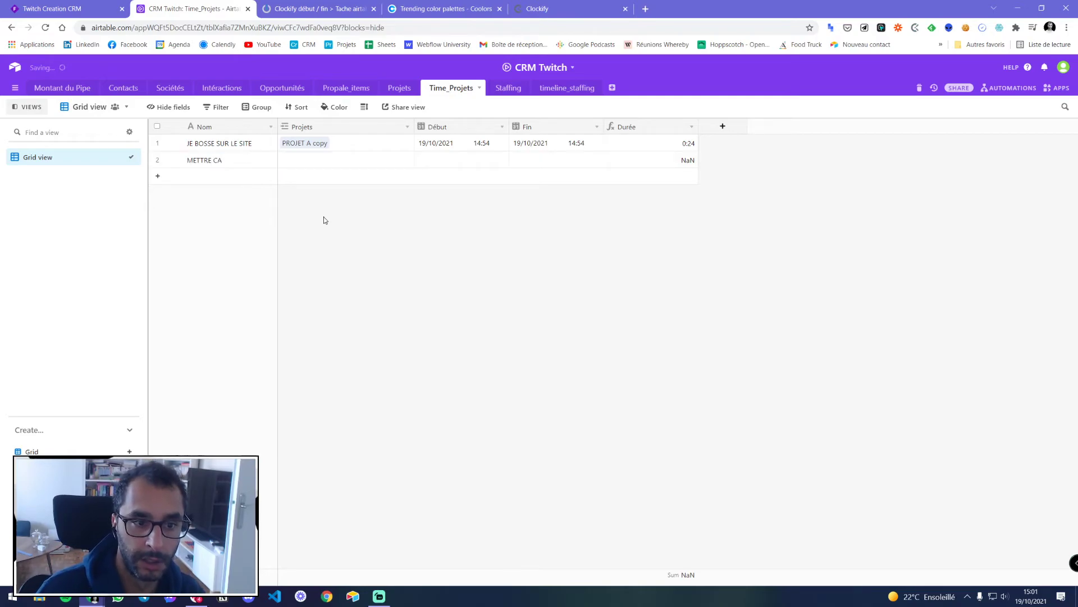
click(342, 160)
key(ctrl+v)
click(332, 161)
click(375, 186)
Check the copied value, then paste the PROJET A copy link into row 2's Projets
key(ctrl+v)
key(Escape)
click(395, 238)
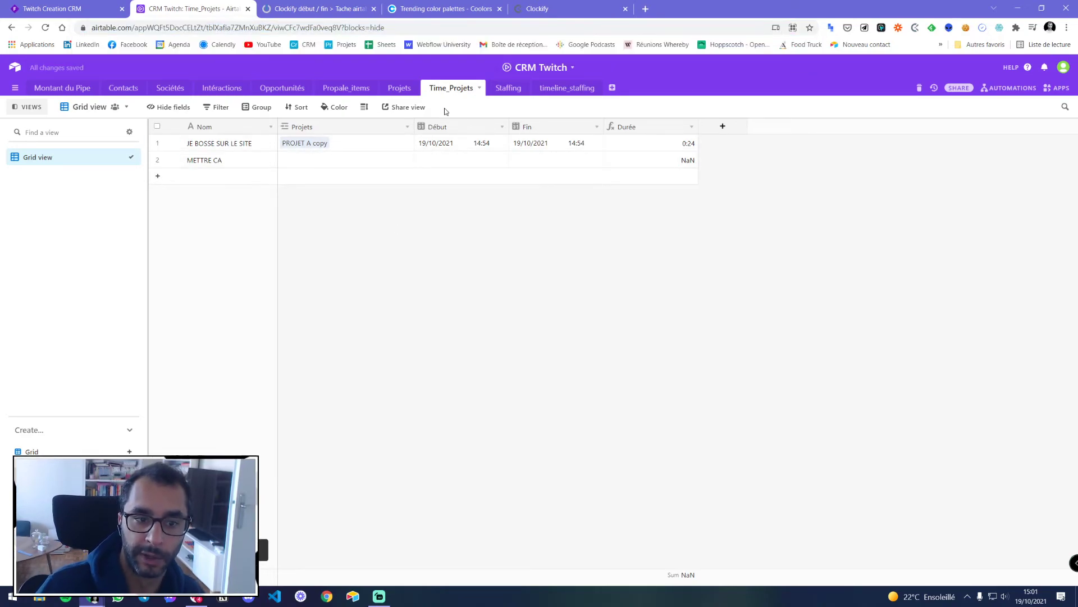
click(360, 28)
text(rec1GpPUNLpumKgQQ)
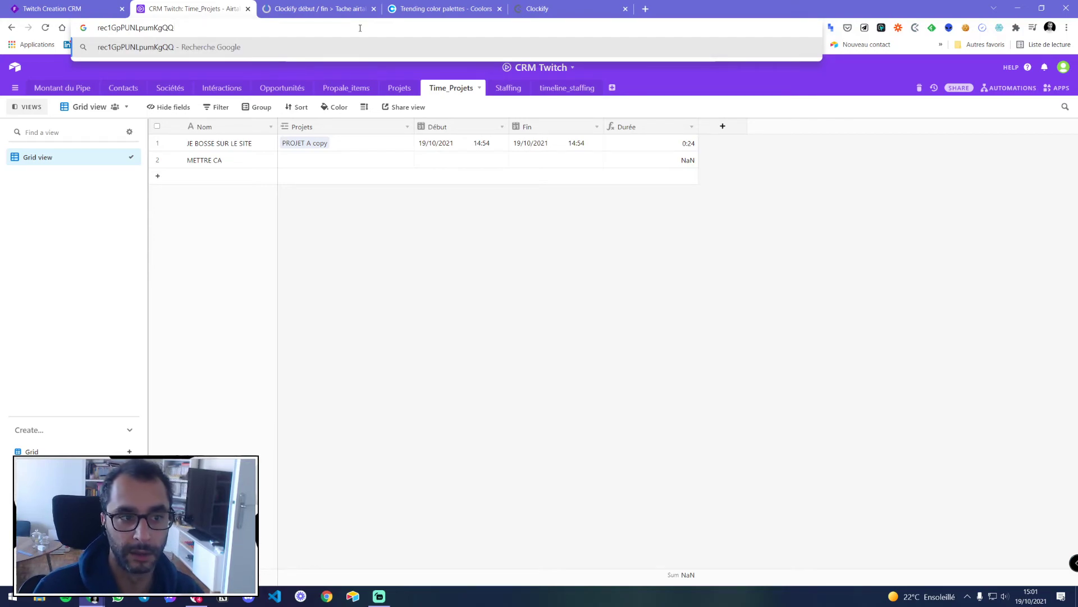
key(Escape)
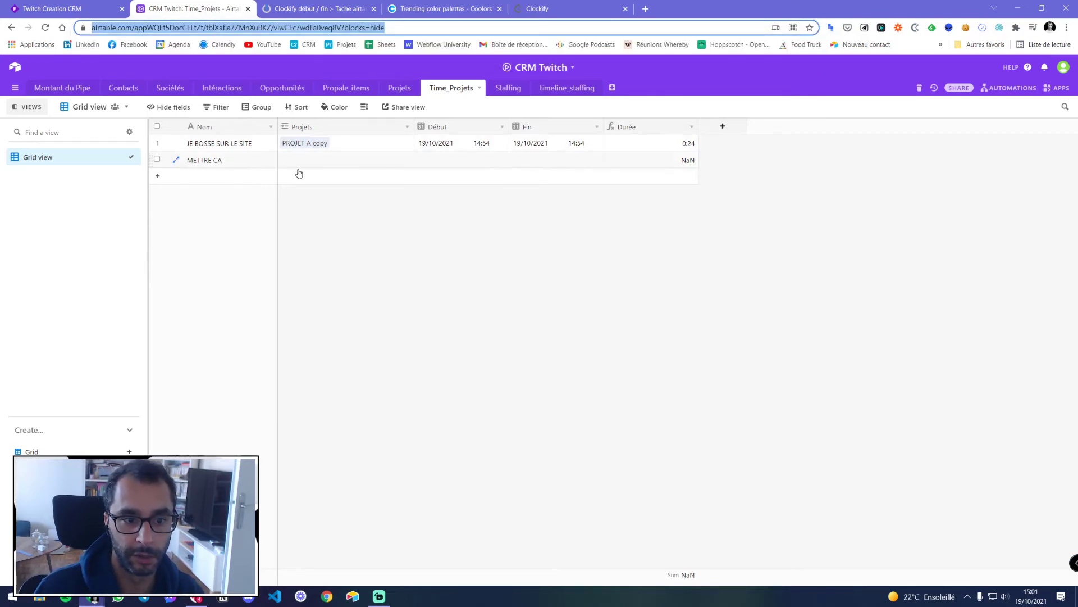
click(307, 166)
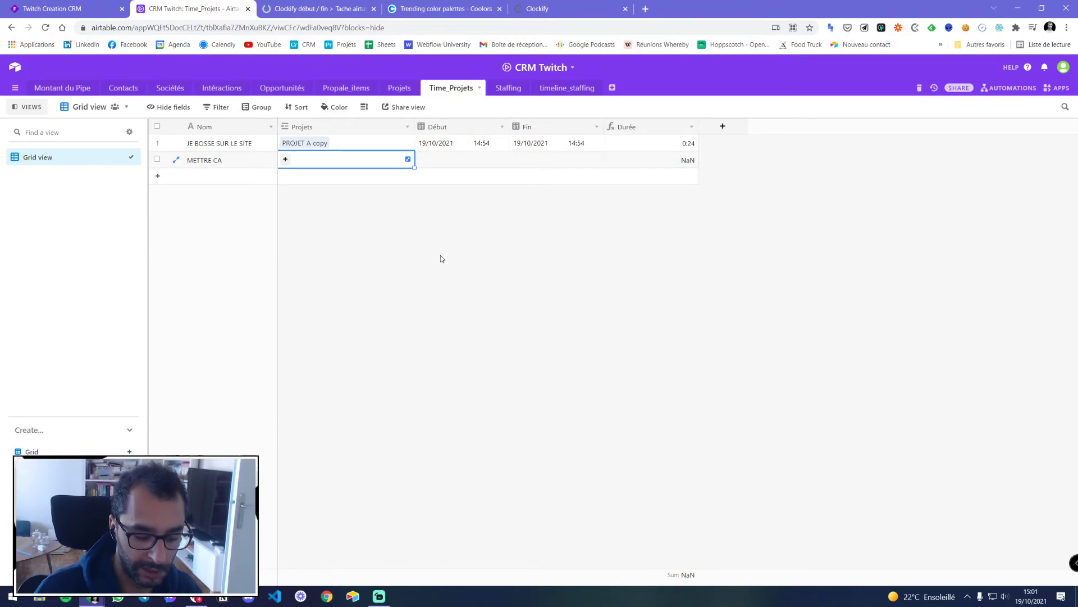
key(ctrl+v)
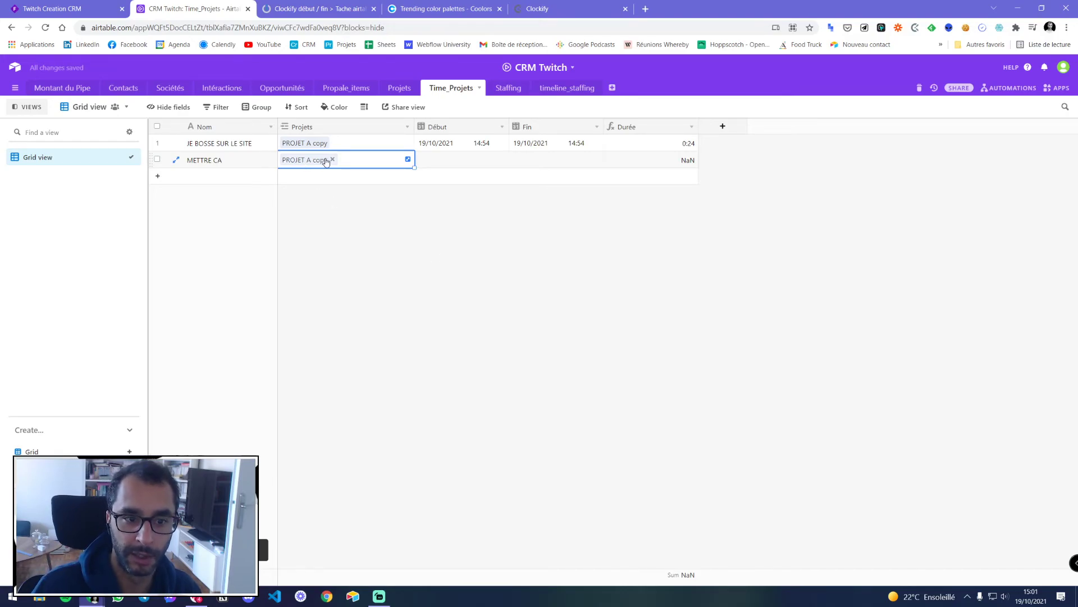
click(353, 206)
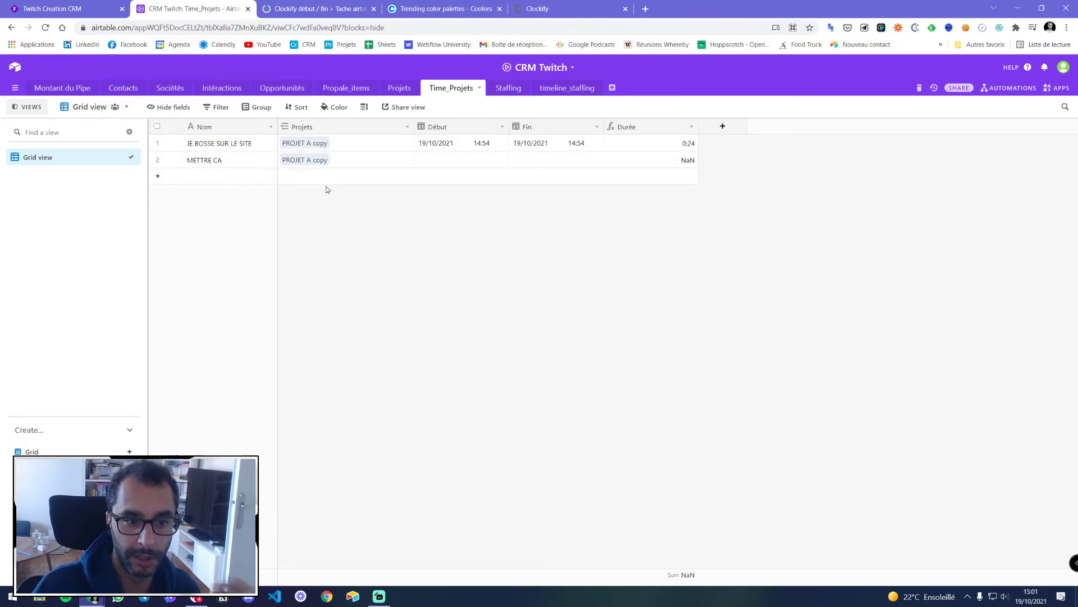
Put the exact project name 'PROJET A copy' on the clipboard
click(223, 27)
text(PROJET A)
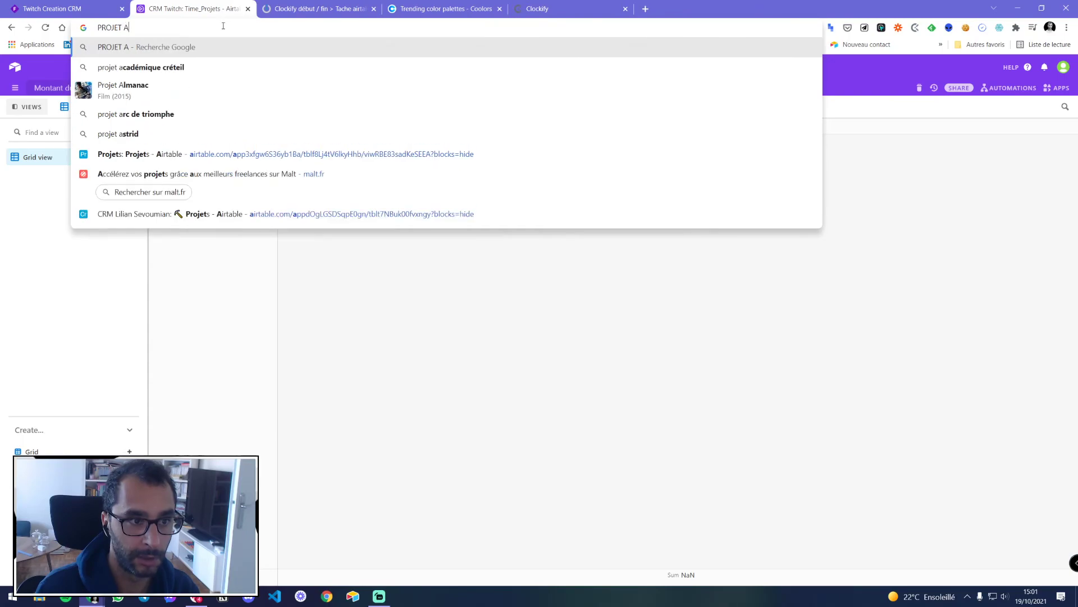
text( Copy)
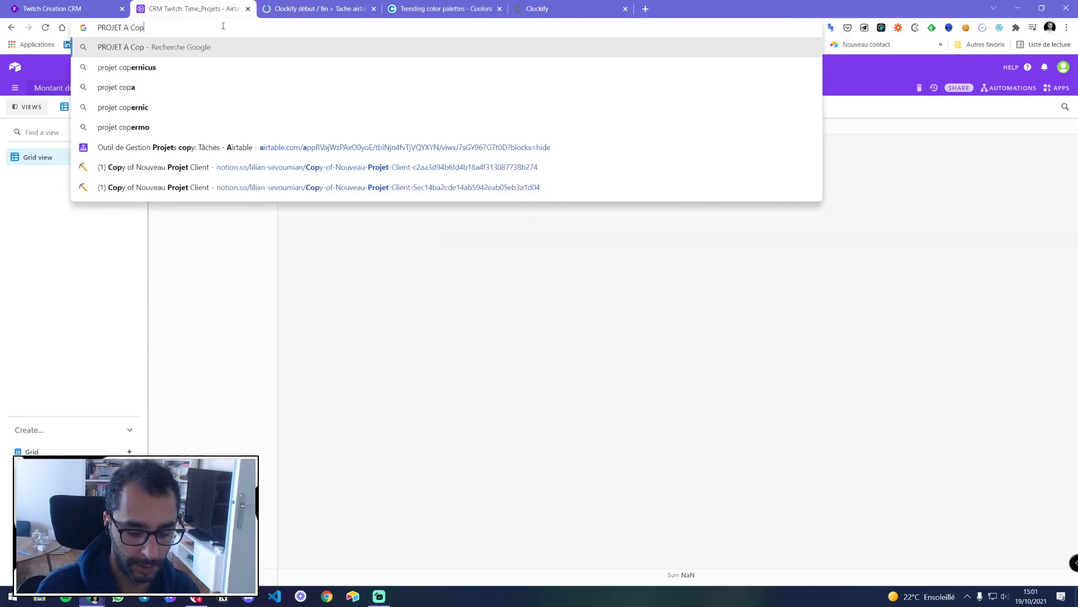
key(ctrl+a)
key(ctrl+c)
key(Escape)
key(Escape)
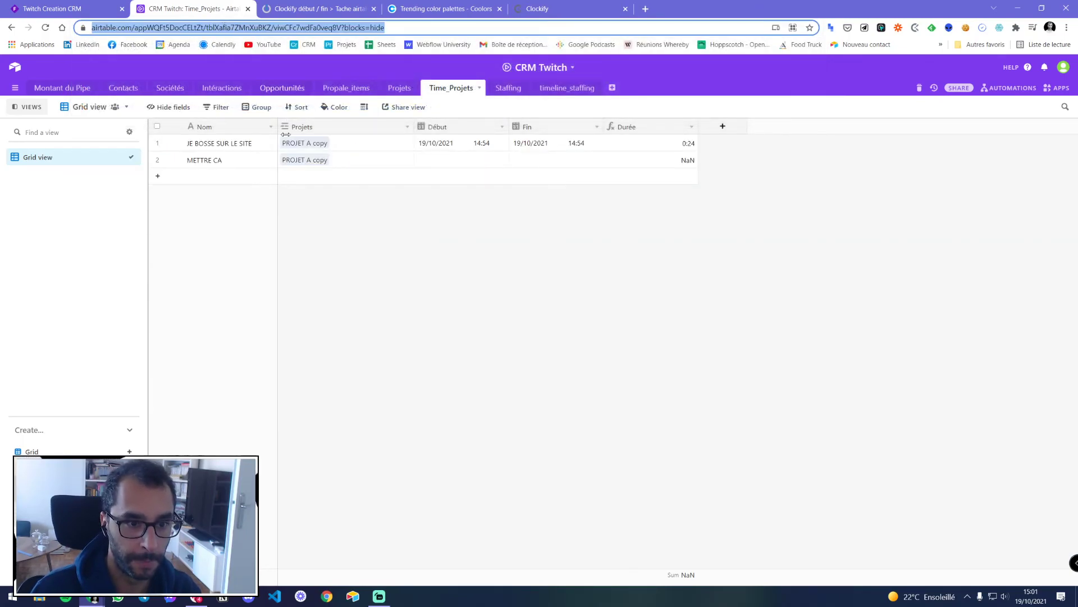
click(335, 208)
click(147, 27)
key(ctrl+v)
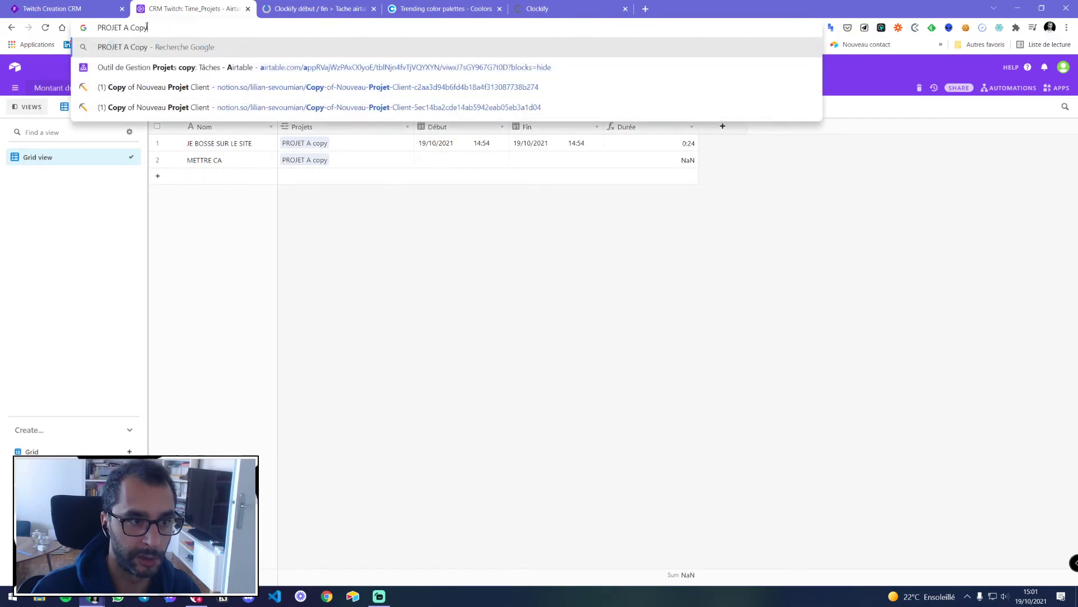
key(Left)
key(Left)
key(Left)
key(BackSpace)
text(c)
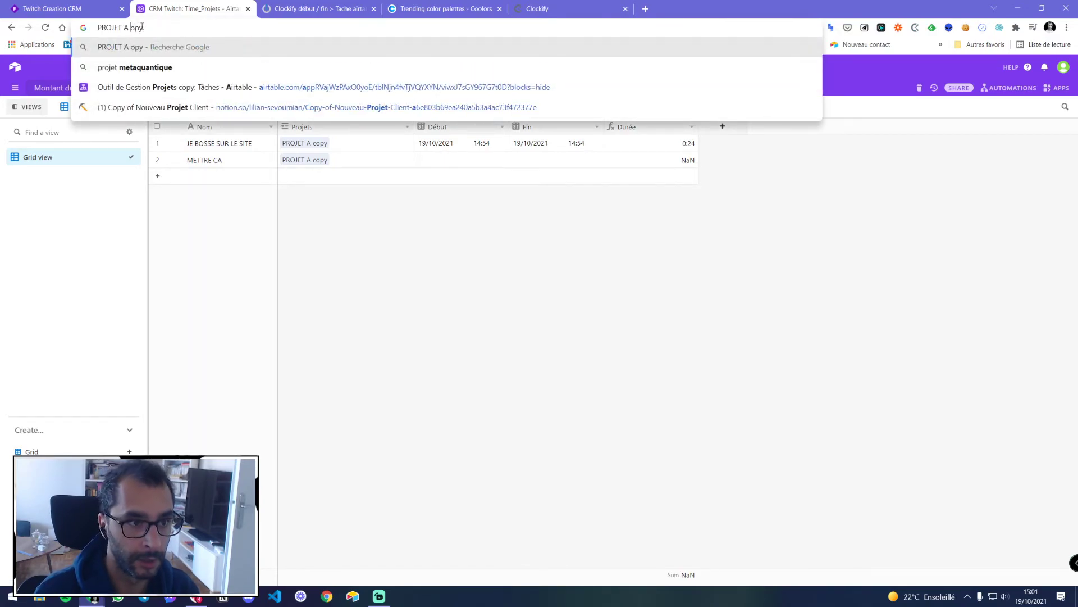
key(ctrl+a)
key(ctrl+c)
key(Escape)
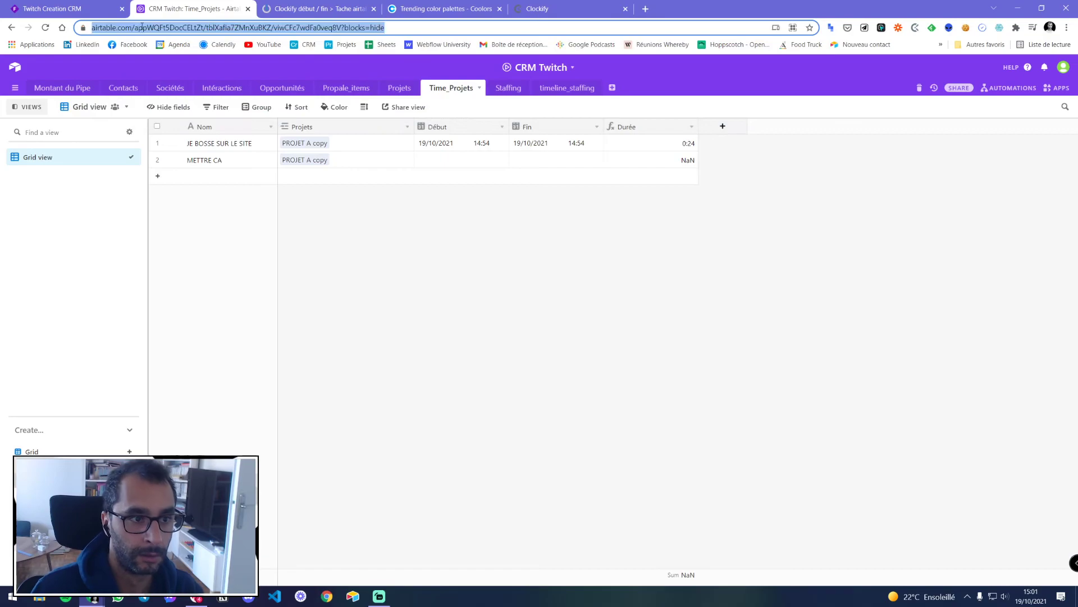
click(296, 229)
Add a third Time_Projets record linked to PROJET A copy and return to Integromat
click(238, 178)
click(330, 181)
key(ctrl+v)
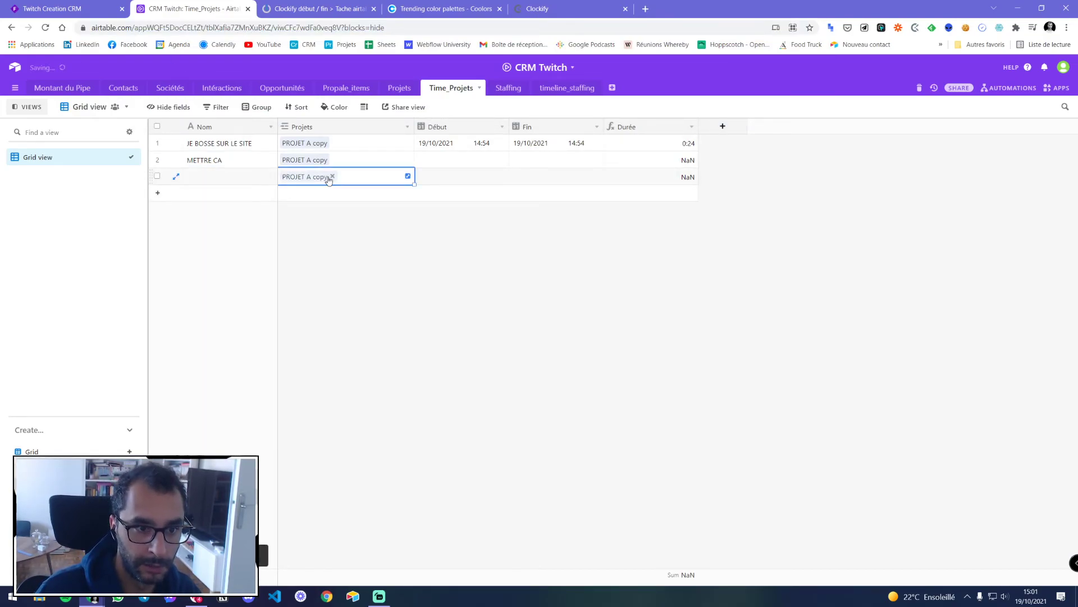
click(358, 254)
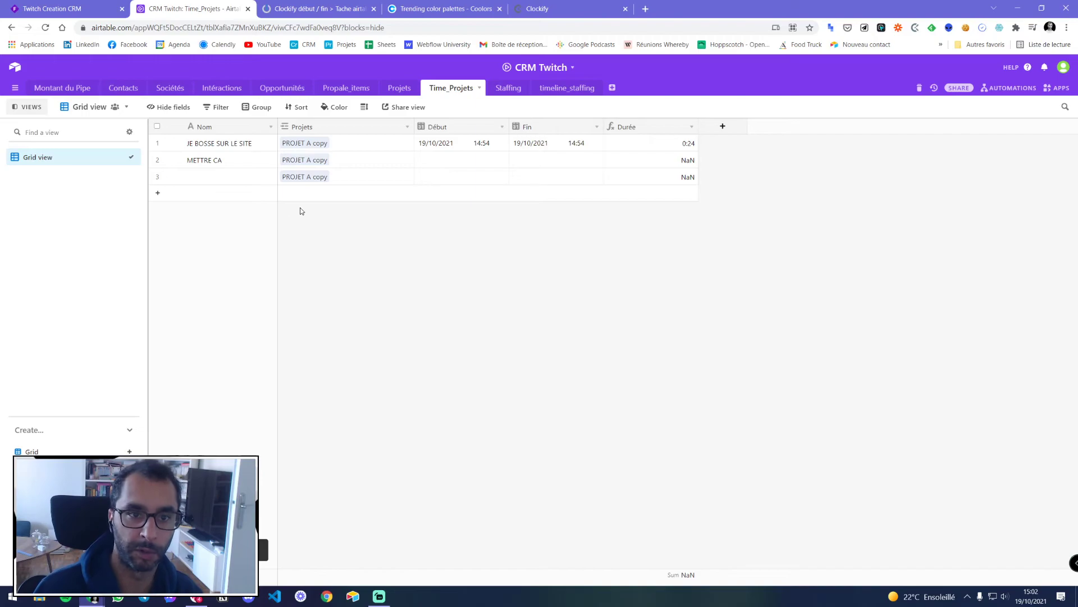
key(ctrl+Tab)
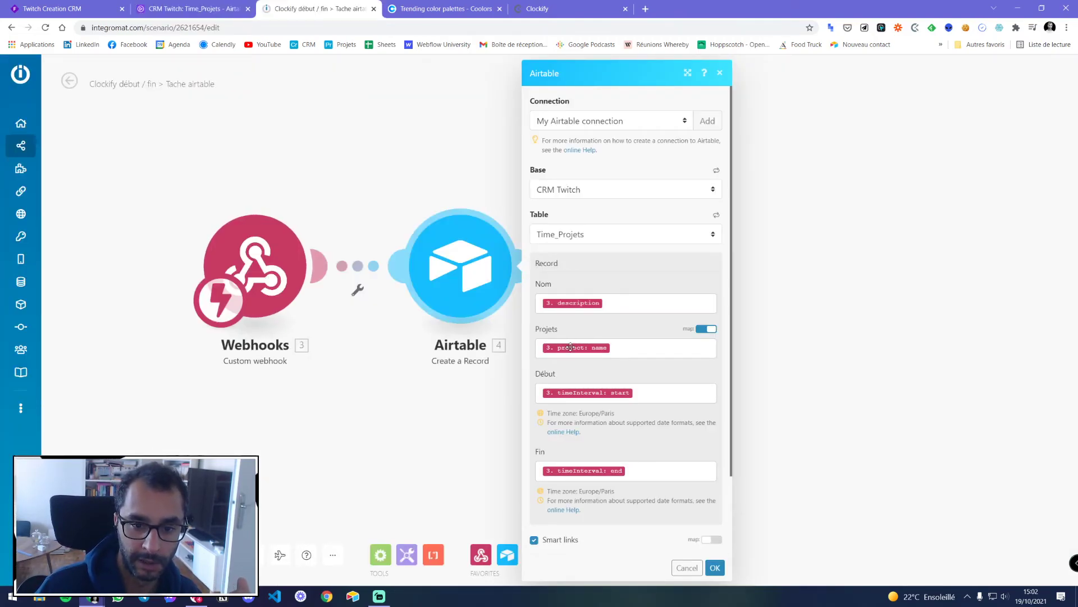
Stop mapping Projets in the Airtable step and save its settings
click(706, 329)
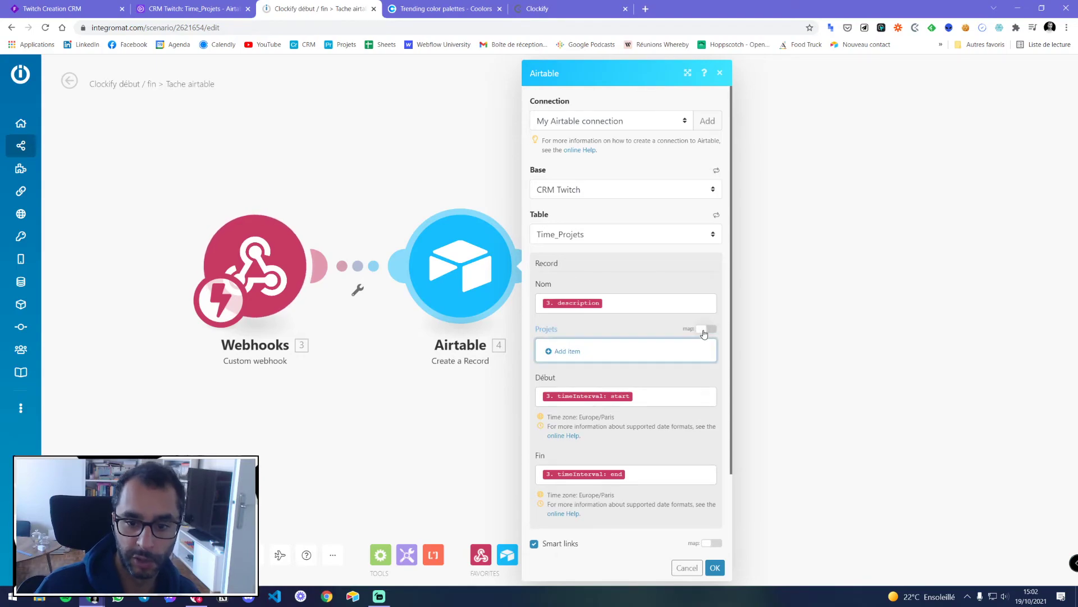
scroll(621, 323, down, 2)
click(715, 567)
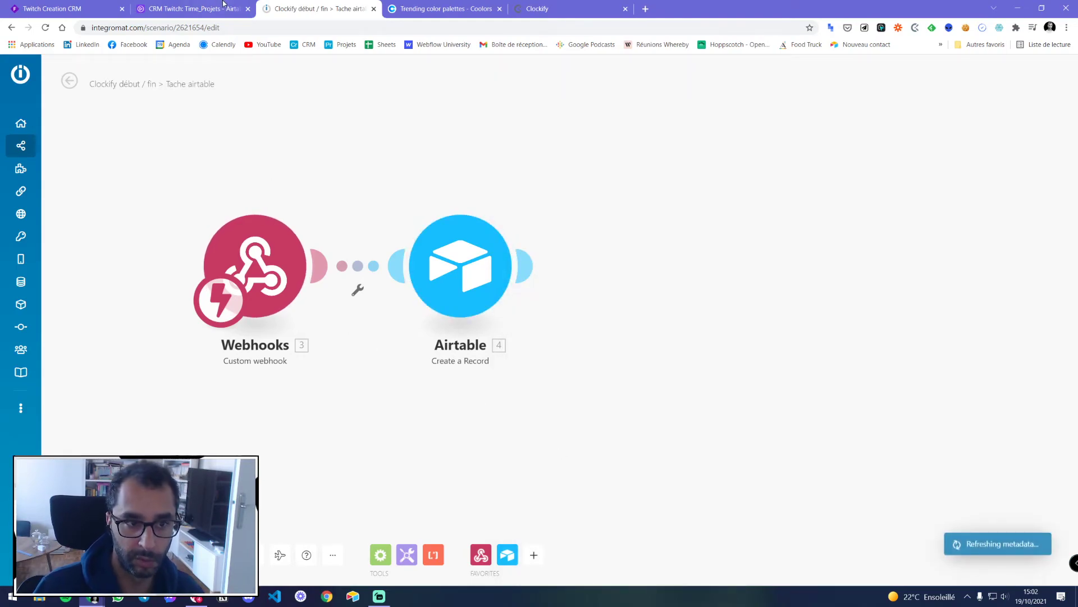
Delete the leftover test records from Airtable's Time_Projets table
click(191, 9)
click(355, 162)
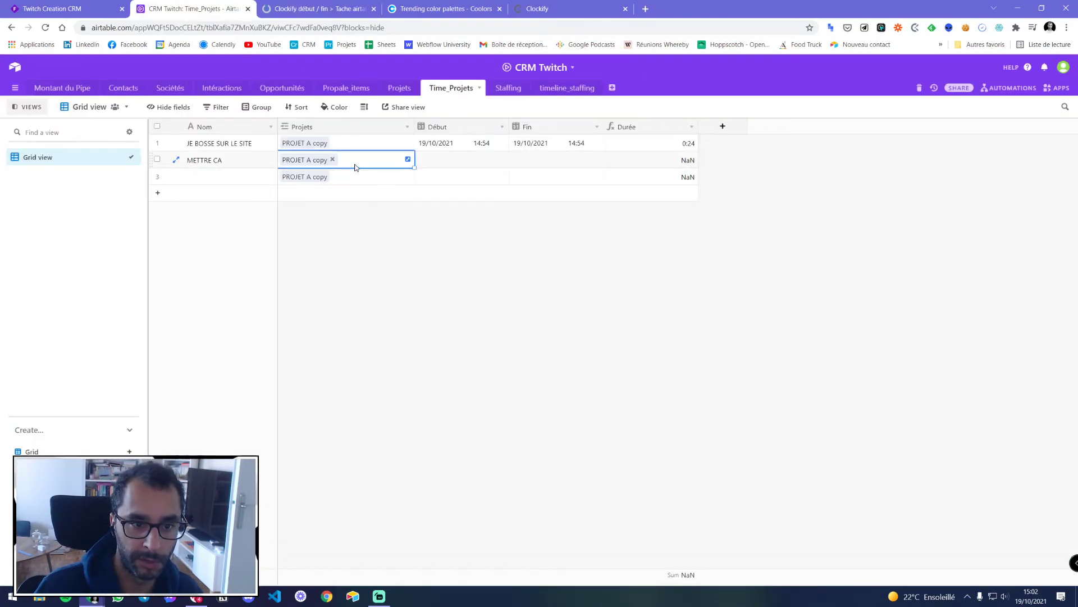
right_click(359, 164)
click(368, 186)
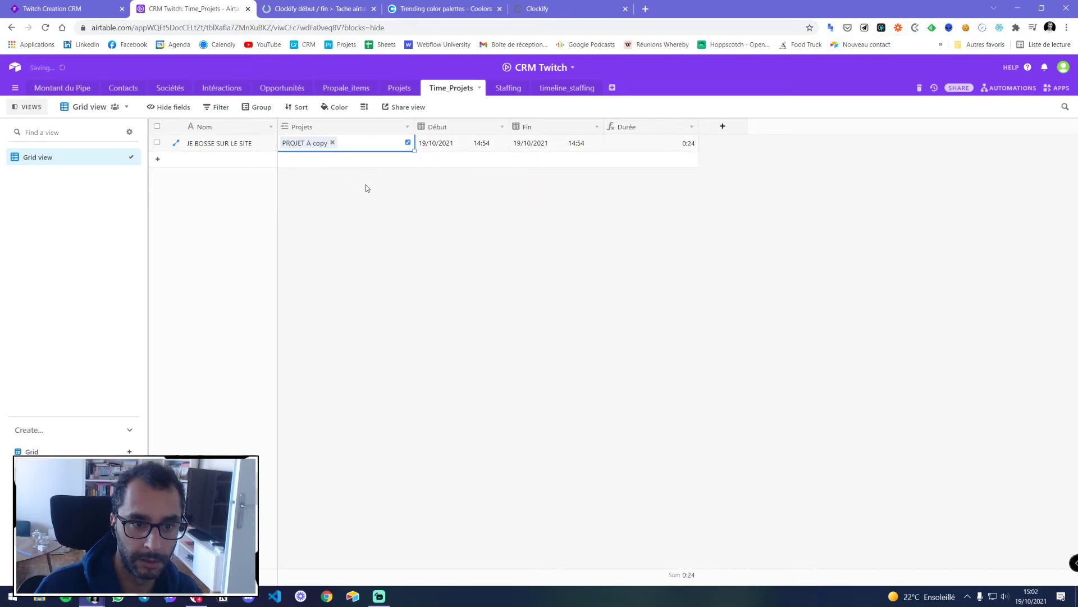
key(ctrl+Tab)
Run once, restart and stop the JE BOSSE SUR LE SITE timer, and inspect the Airtable output
click(236, 555)
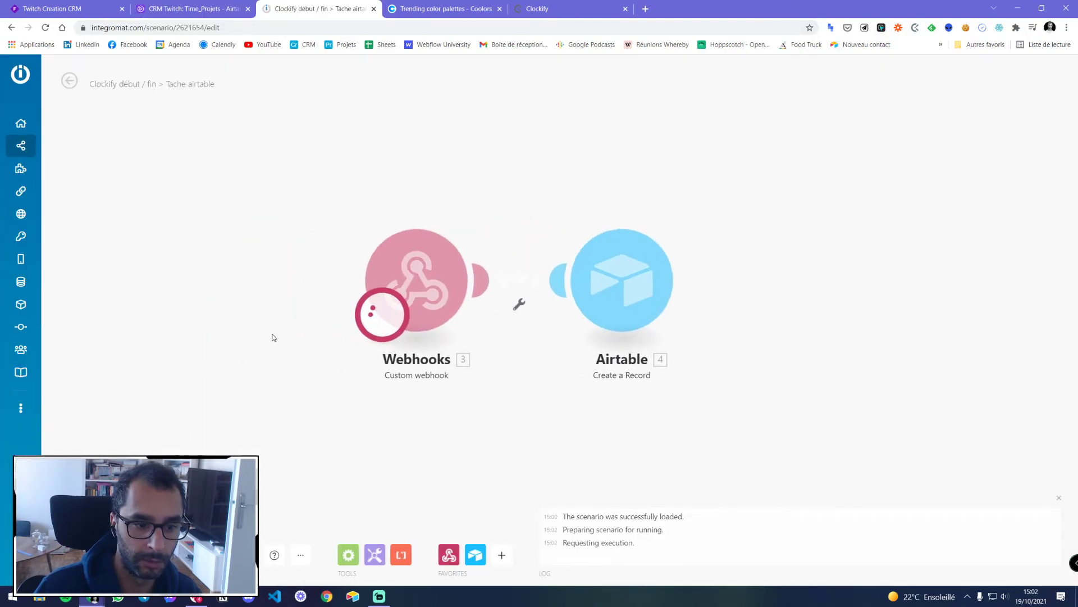
click(915, 27)
click(900, 163)
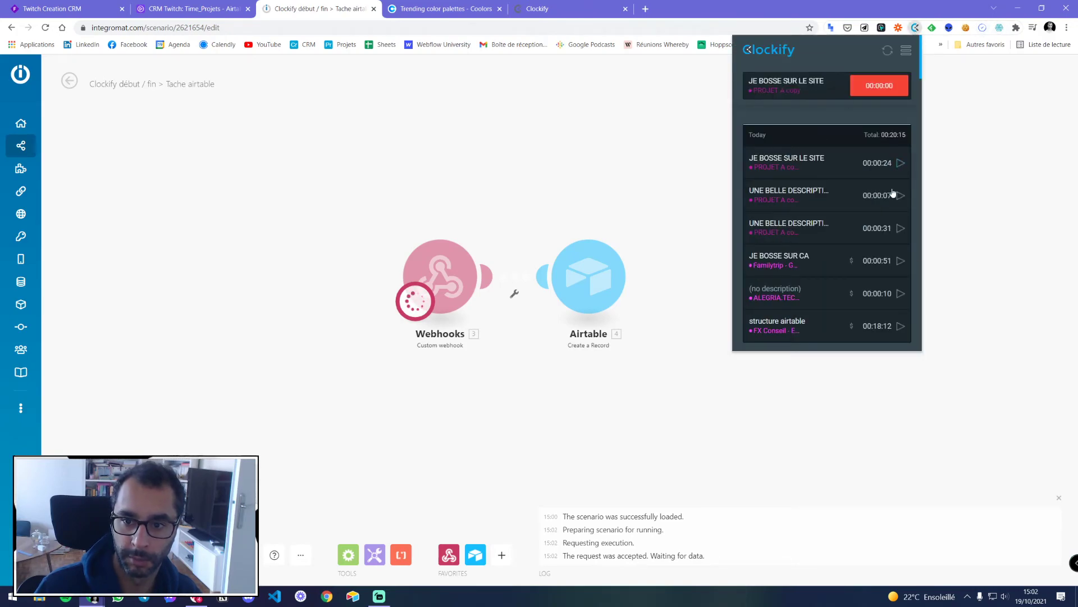
click(879, 85)
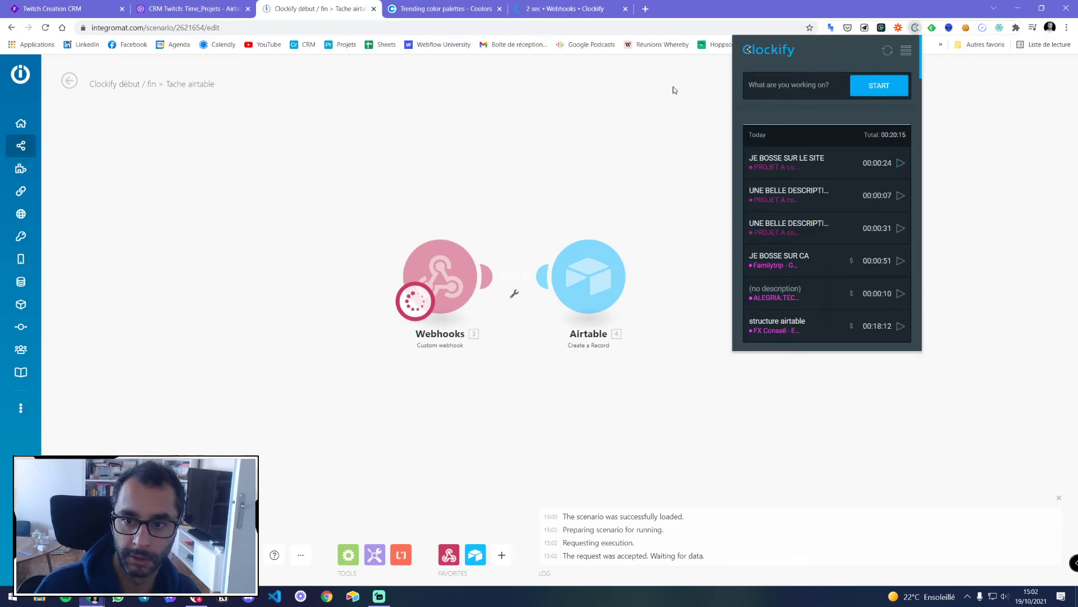
click(521, 141)
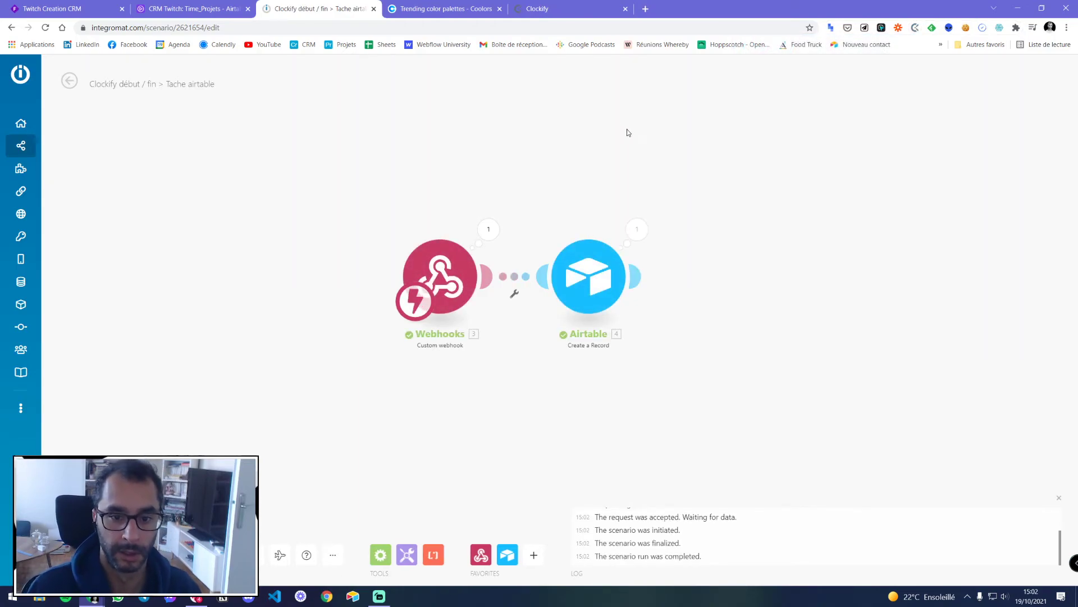
click(637, 229)
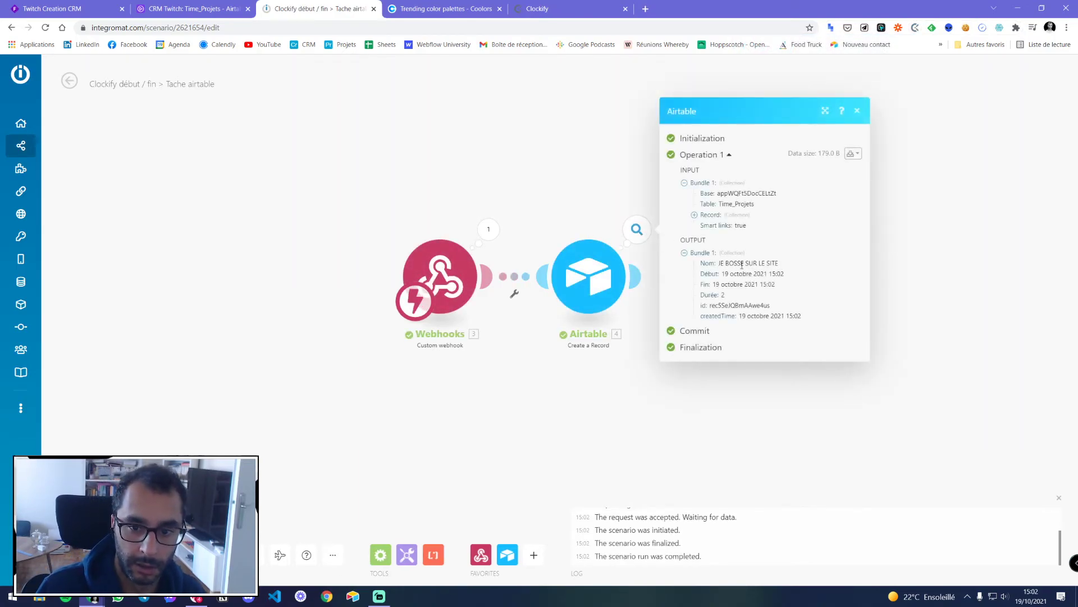
click(857, 111)
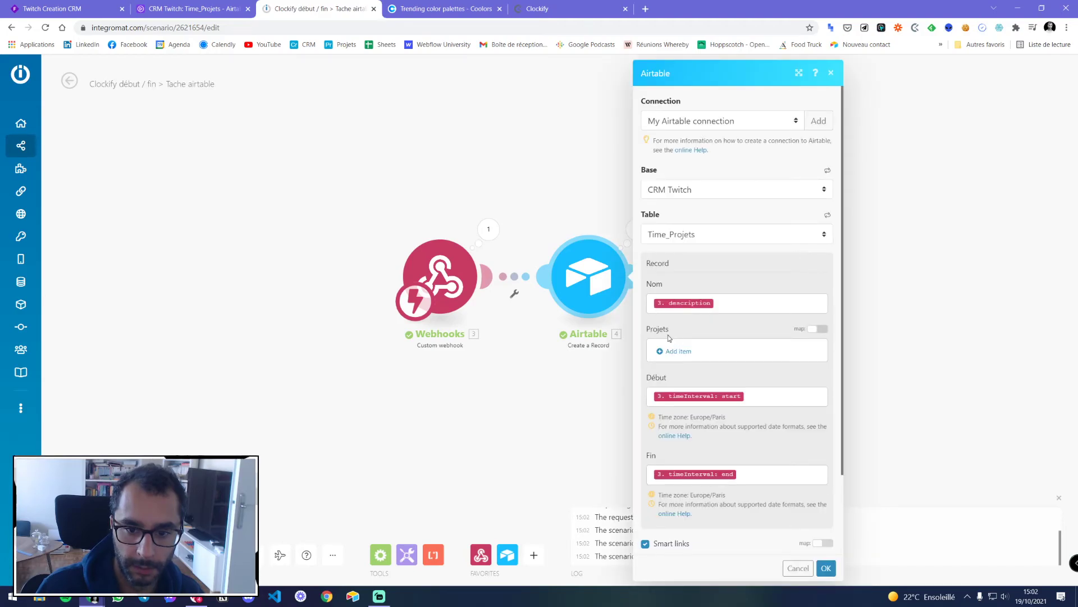
Add a Projets item mapped to 3. project: name as Record ID and save
click(678, 353)
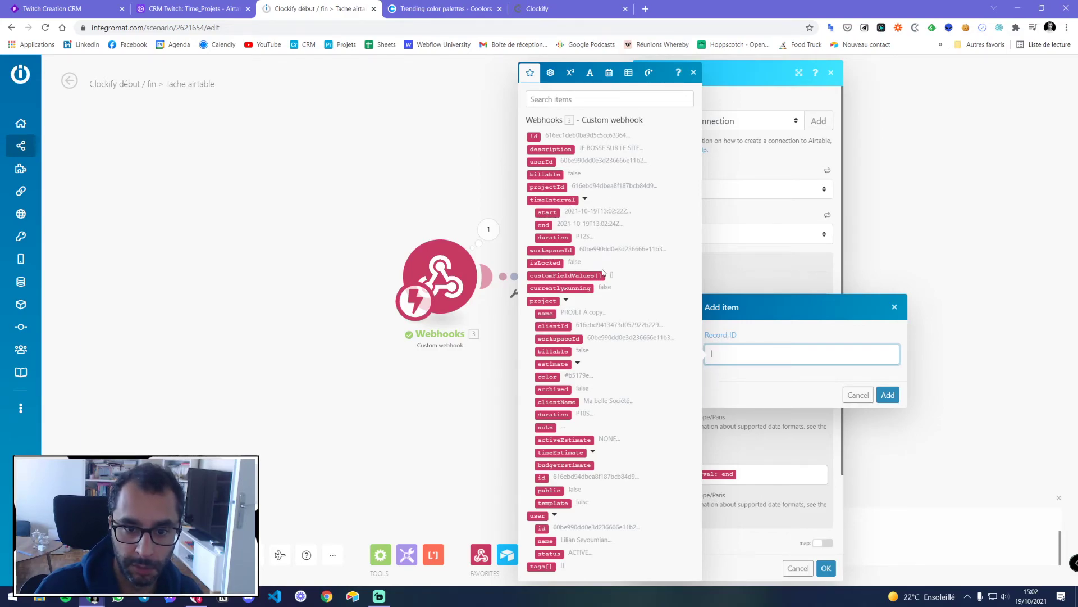
click(546, 313)
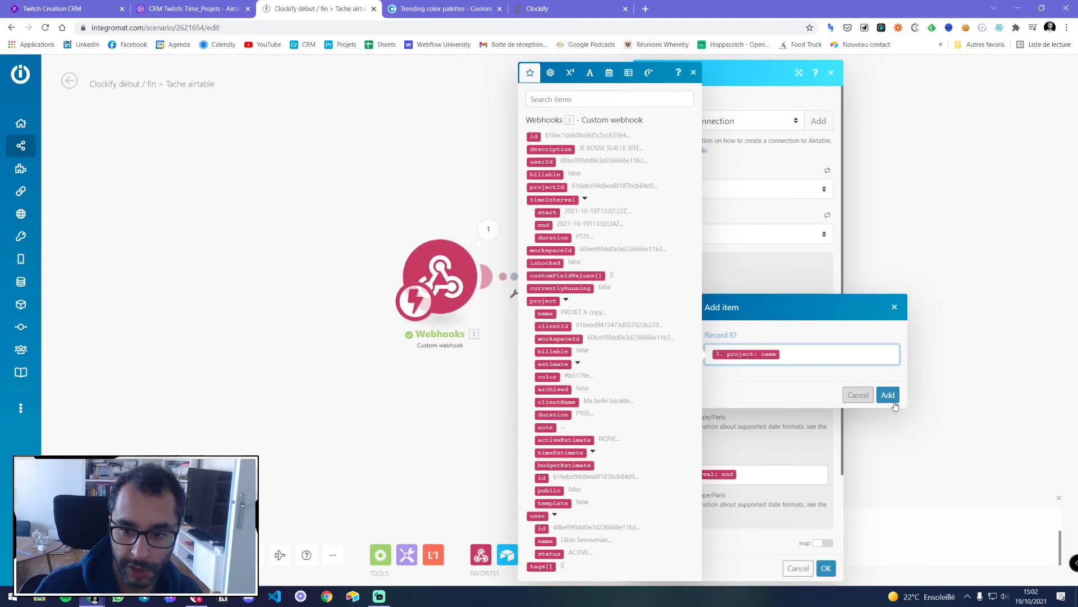
click(883, 396)
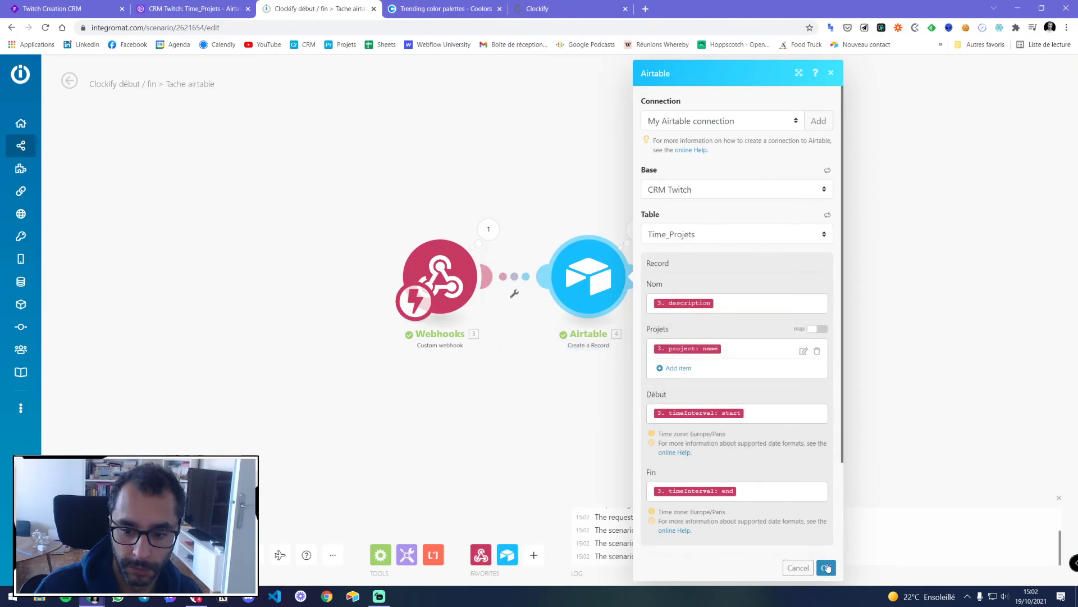
click(826, 567)
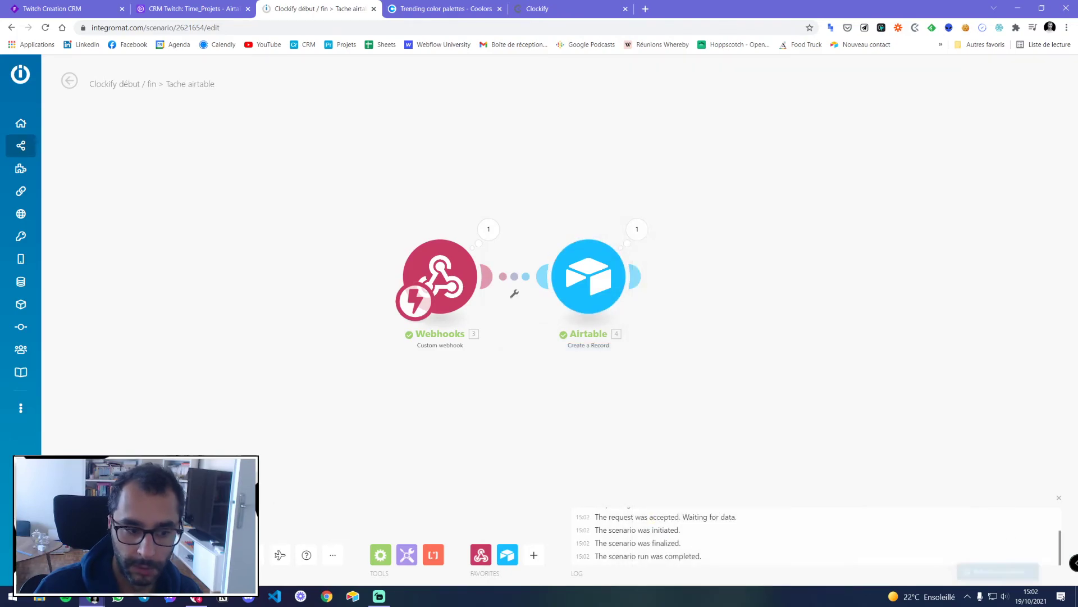
Restart and stop the JE BOSSE SUR LE SITE timer and check the returned Projets values
click(915, 27)
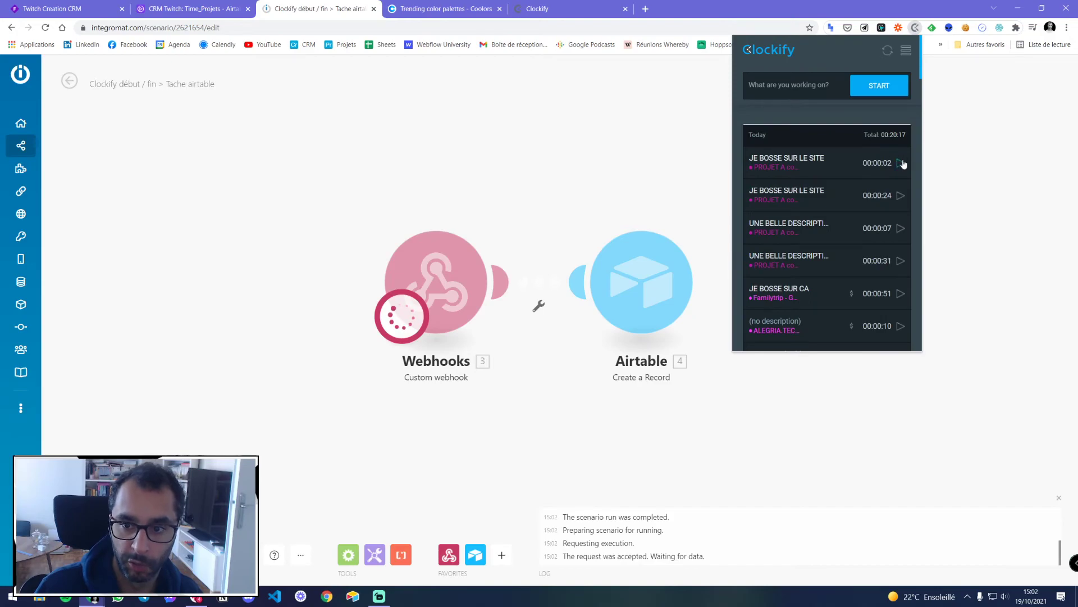
click(901, 162)
click(880, 85)
click(662, 161)
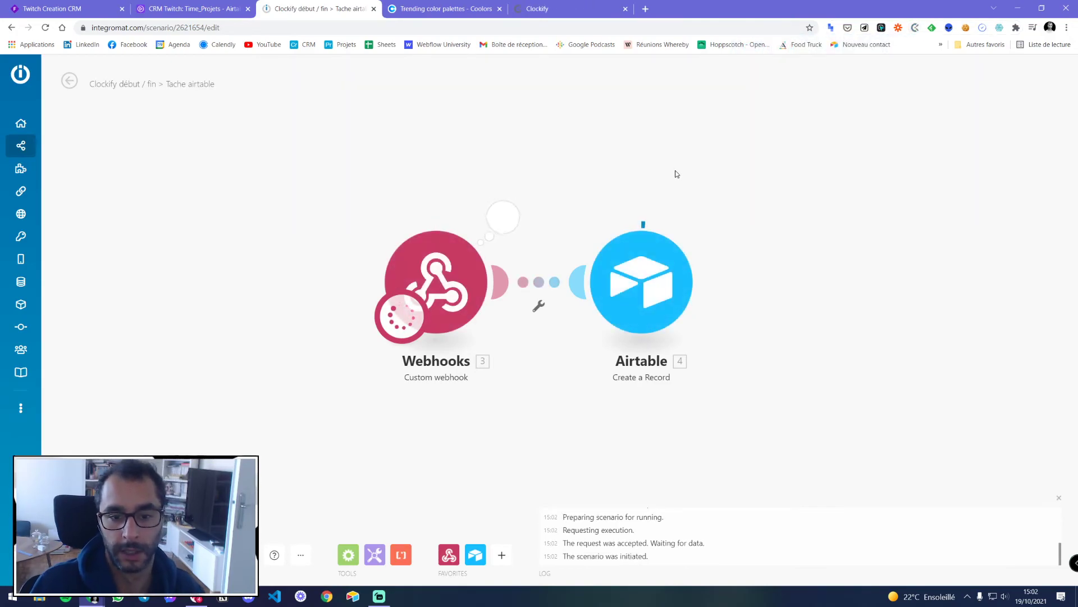
click(709, 217)
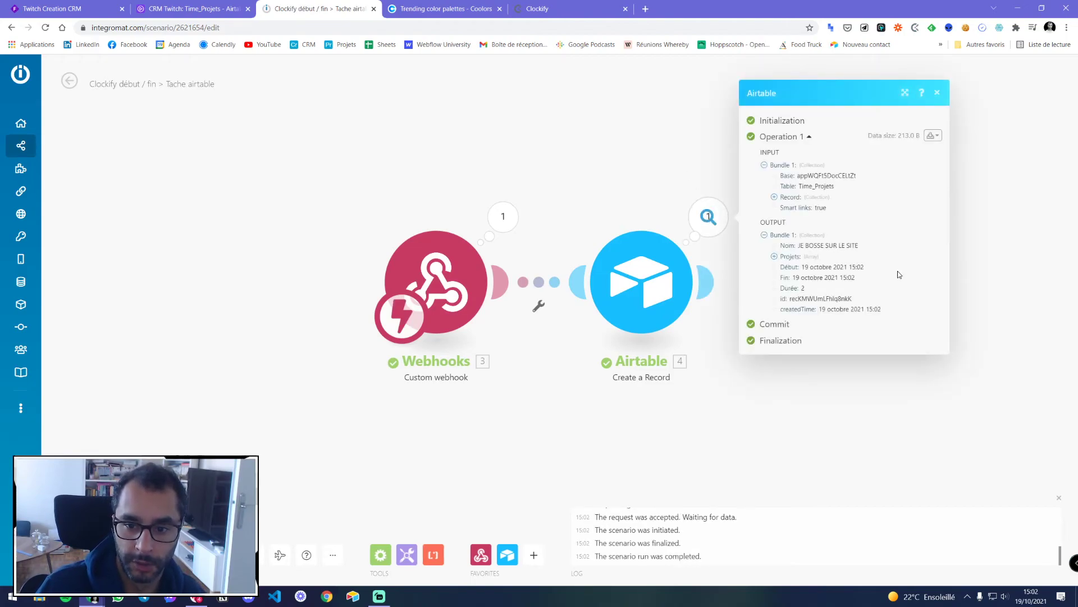
click(784, 256)
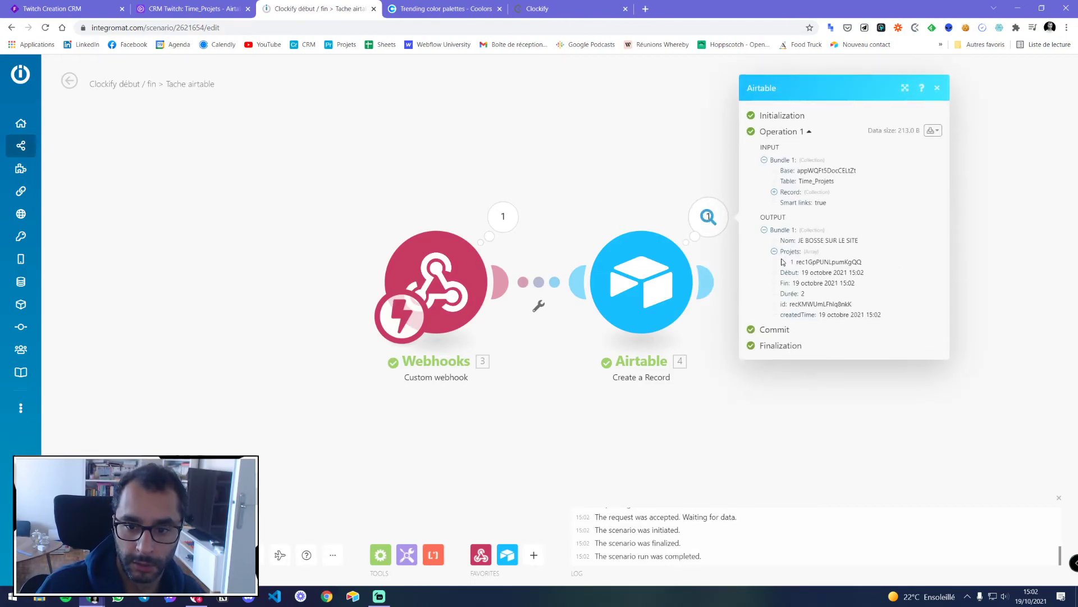
click(684, 239)
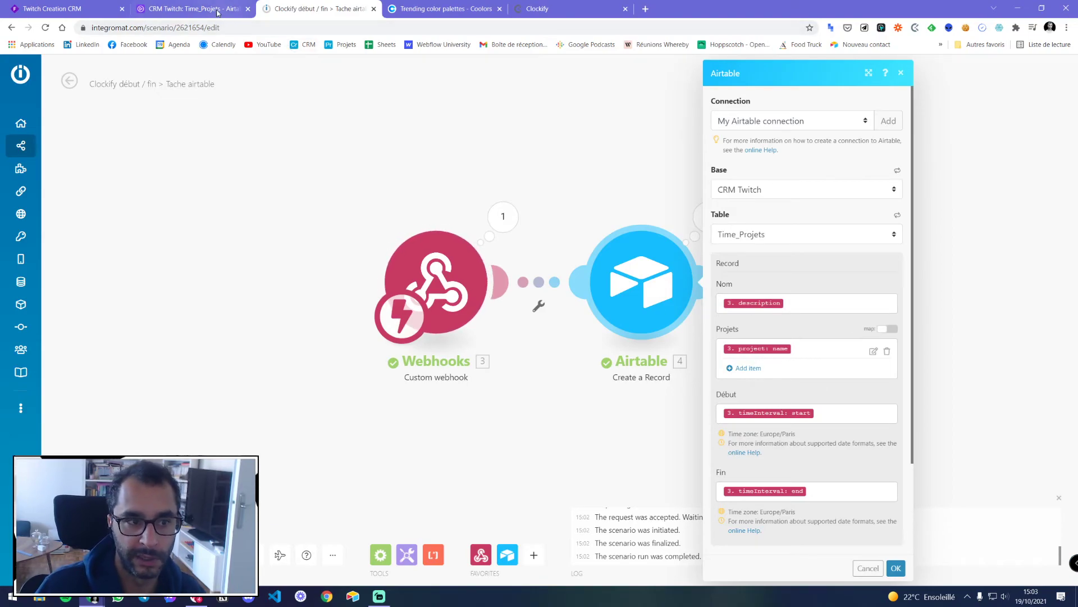
click(190, 8)
Delete both 15:02 test records from Time_Projets
right_click(325, 159)
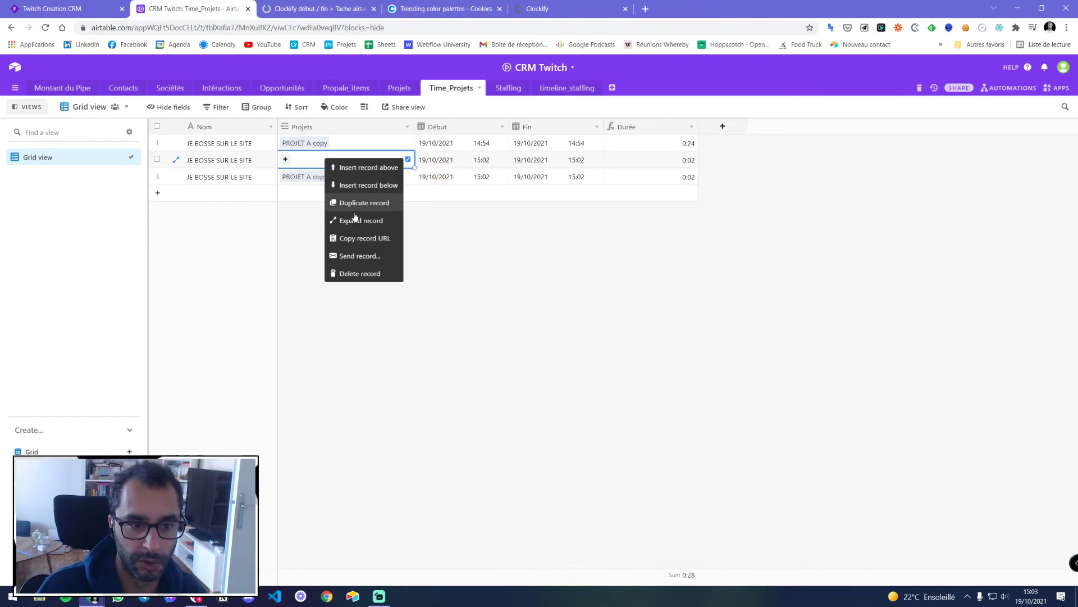
click(337, 273)
right_click(364, 159)
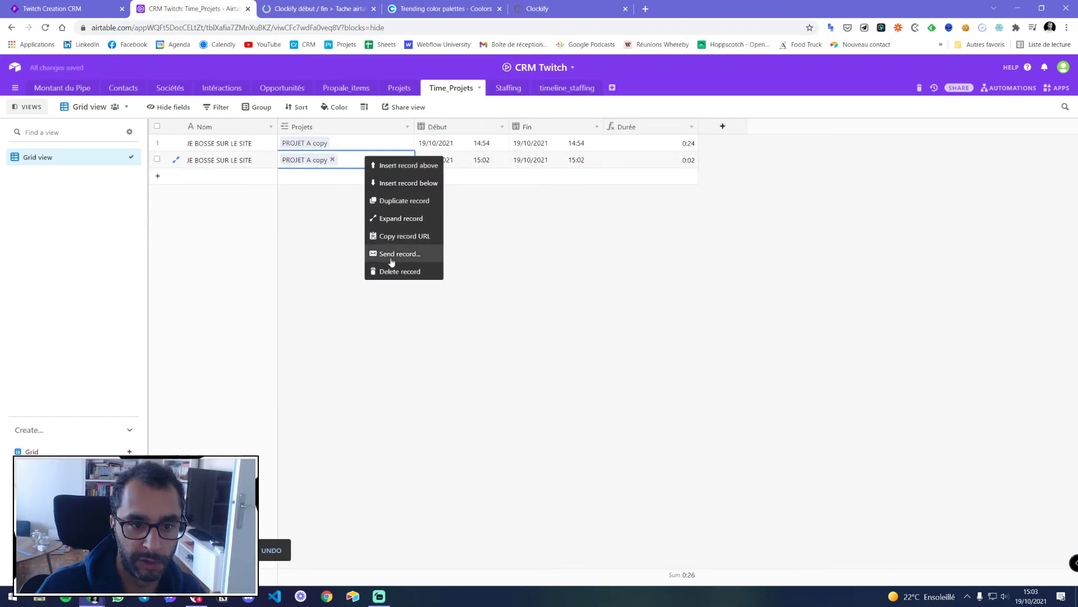
click(392, 273)
Turn off Smart links in the Airtable step and save its settings
click(301, 5)
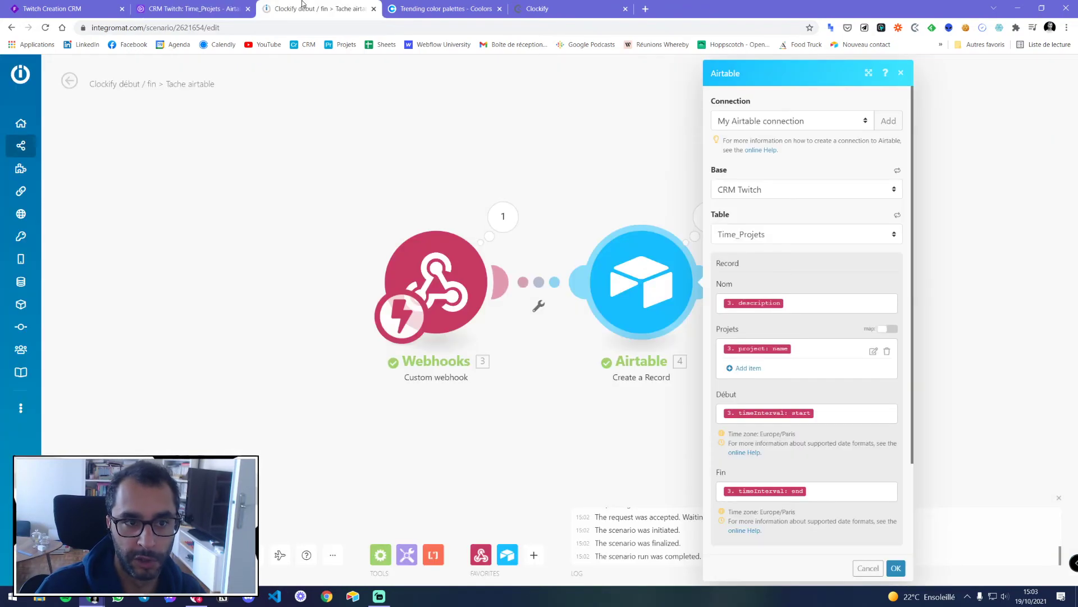
scroll(763, 476, down, 2)
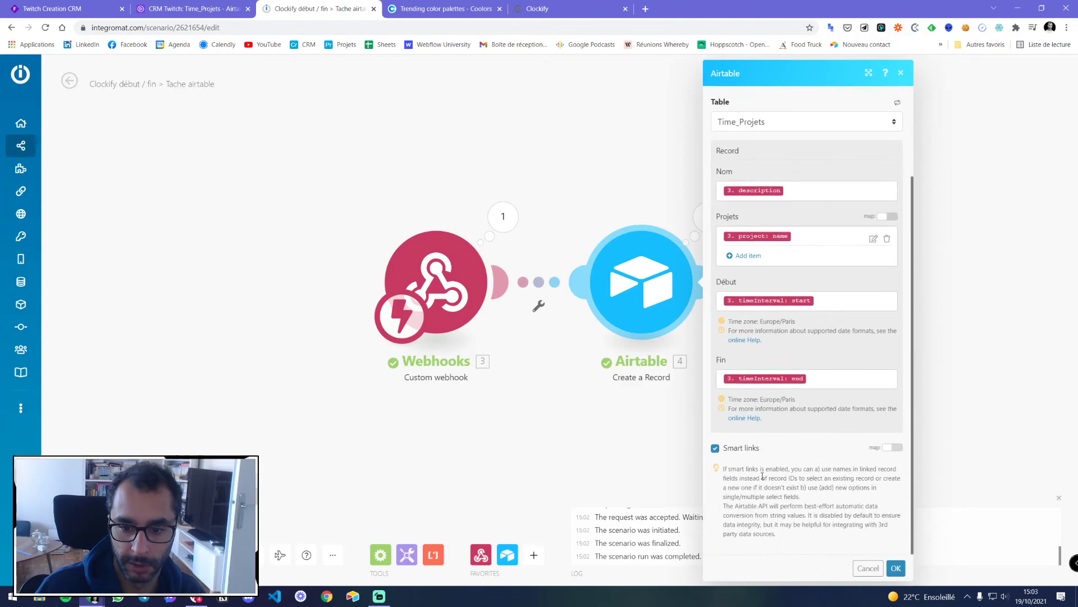
click(737, 448)
scroll(737, 450, up, 2)
scroll(737, 408, down, 2)
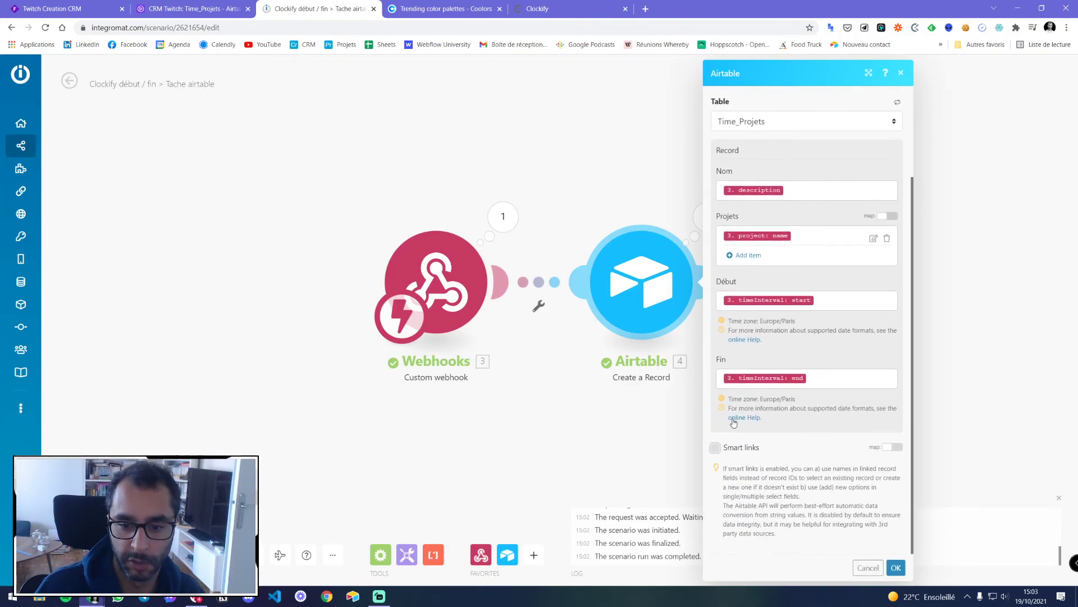
click(896, 567)
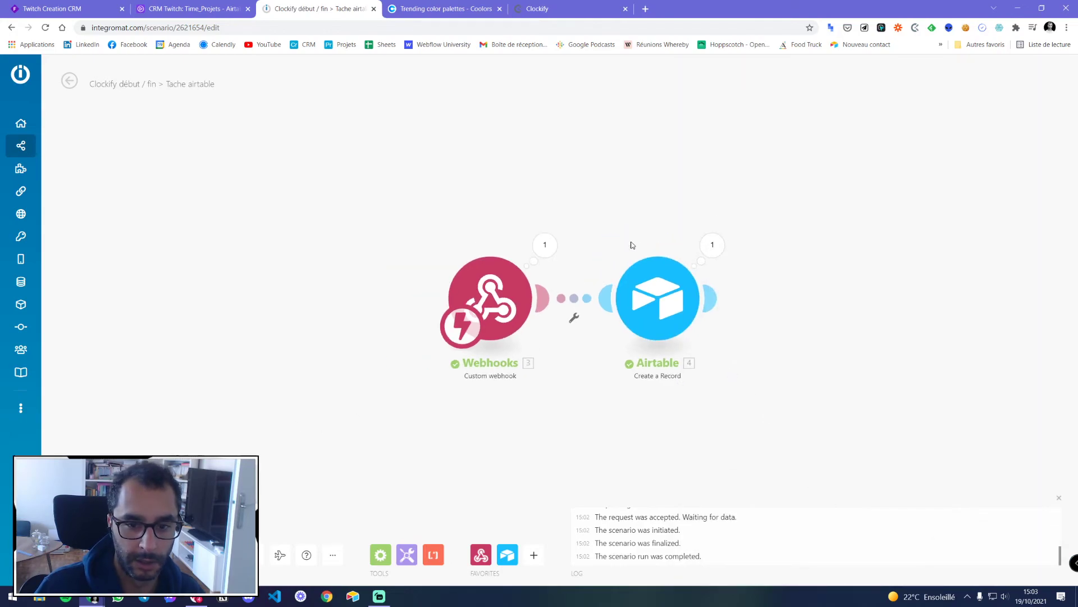
Restart and stop the JE BOSSE SUR LE SITE timer to trigger a new run
click(915, 28)
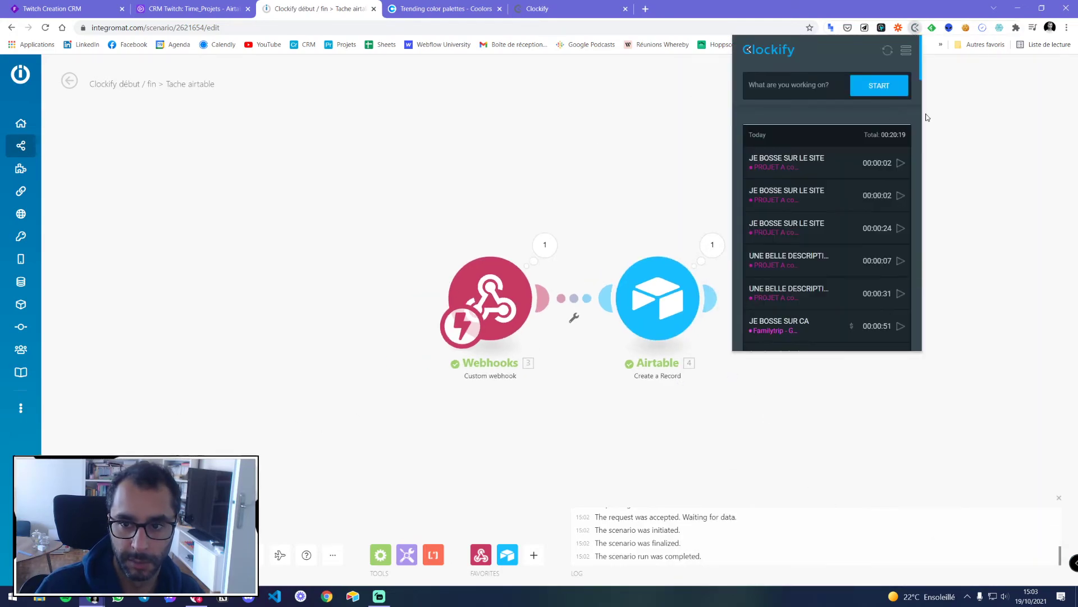
click(900, 164)
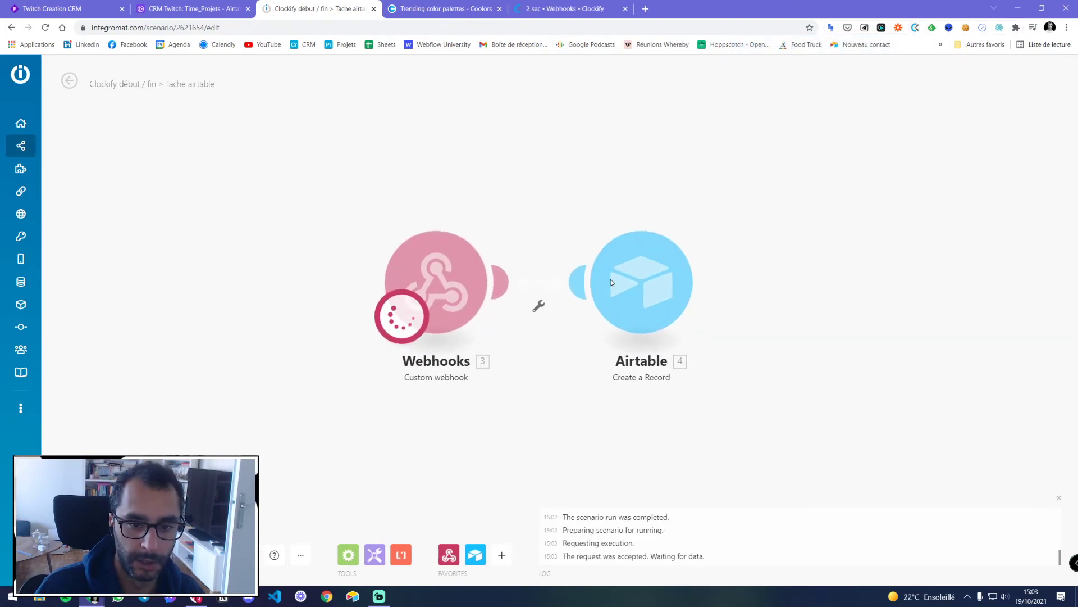
click(915, 28)
click(878, 84)
click(700, 163)
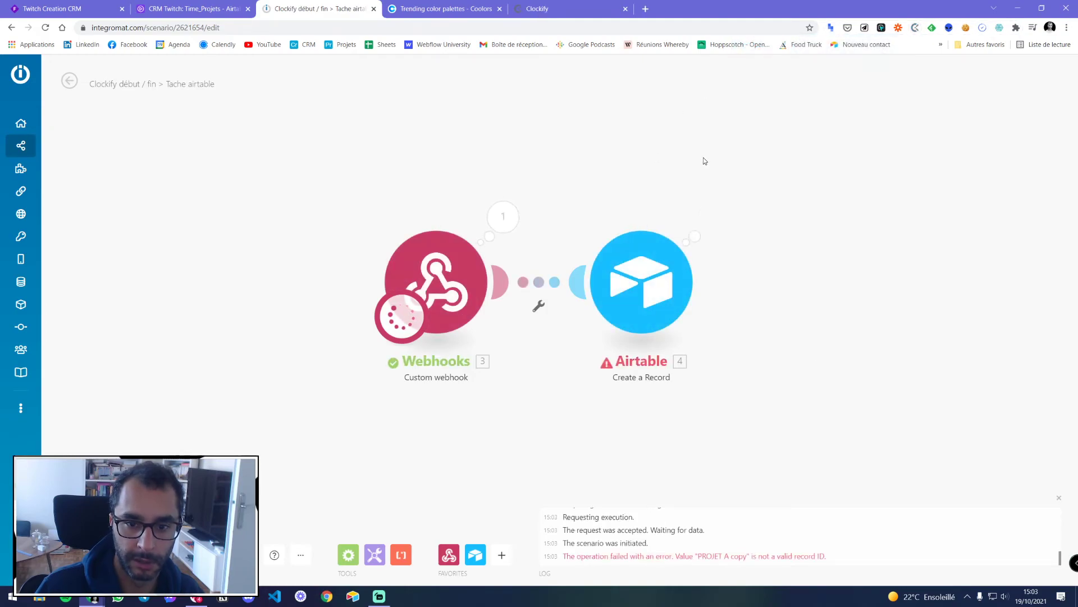
Review the Airtable step's error and its mapped project record ID
click(708, 216)
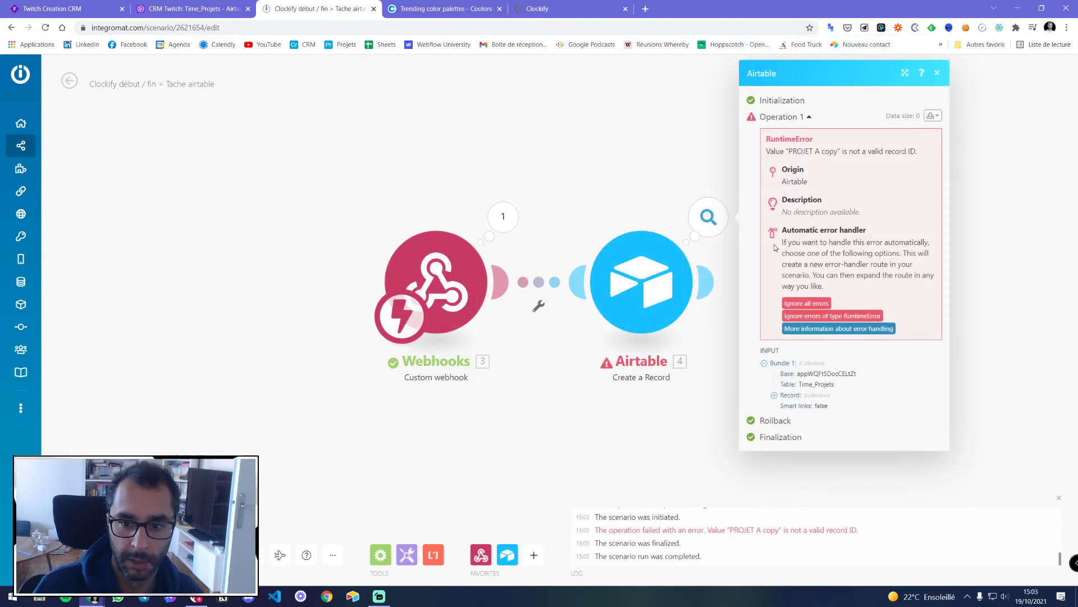
click(696, 163)
click(672, 256)
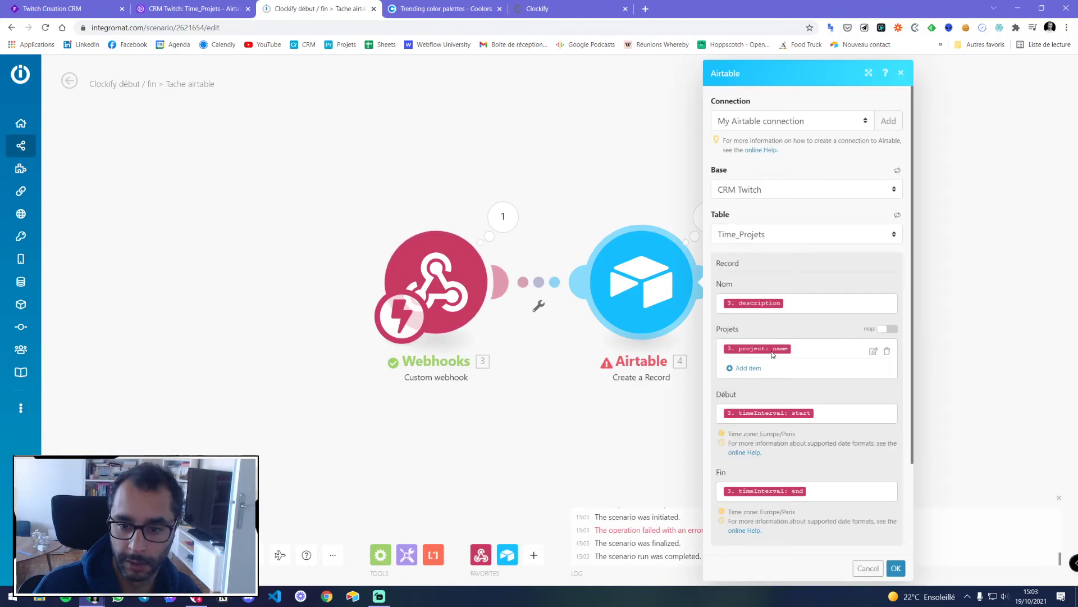
scroll(767, 352, down, 2)
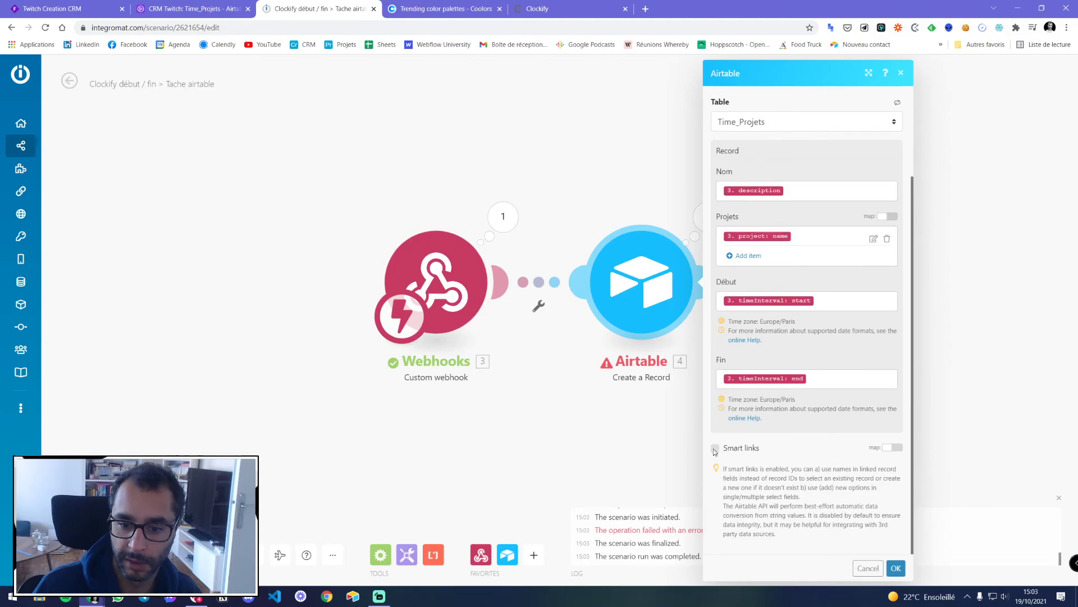
scroll(730, 427, up, 2)
click(873, 344)
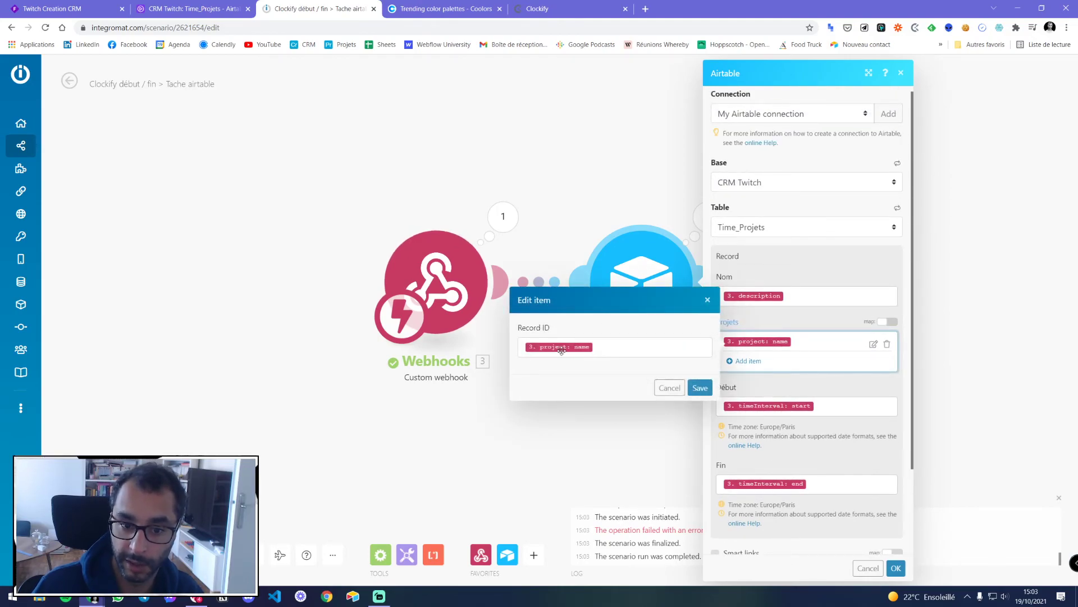
click(670, 389)
scroll(814, 348, down, 2)
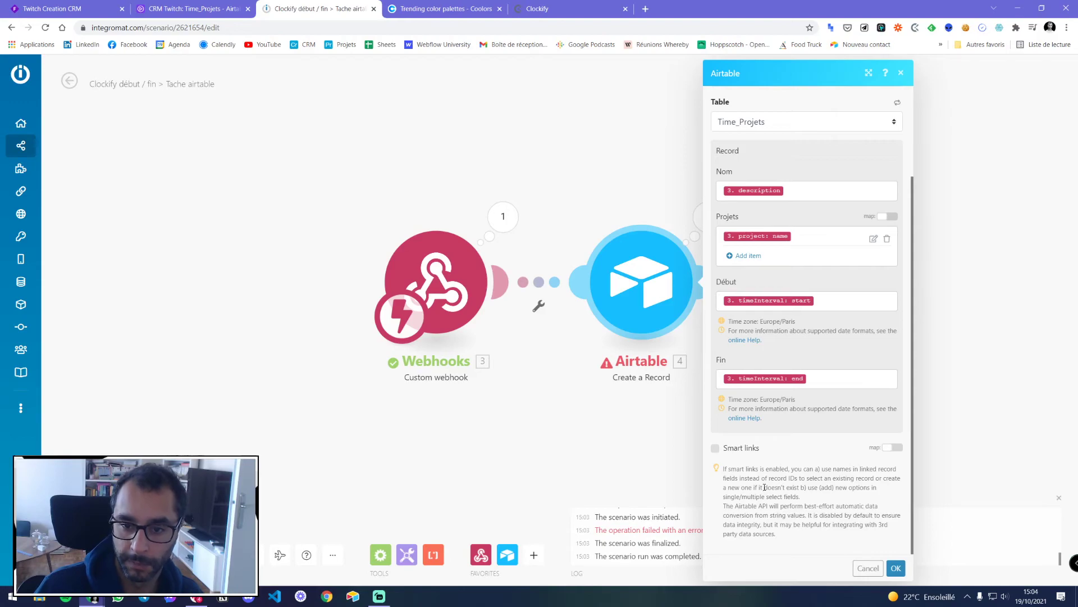
scroll(764, 487, up, 2)
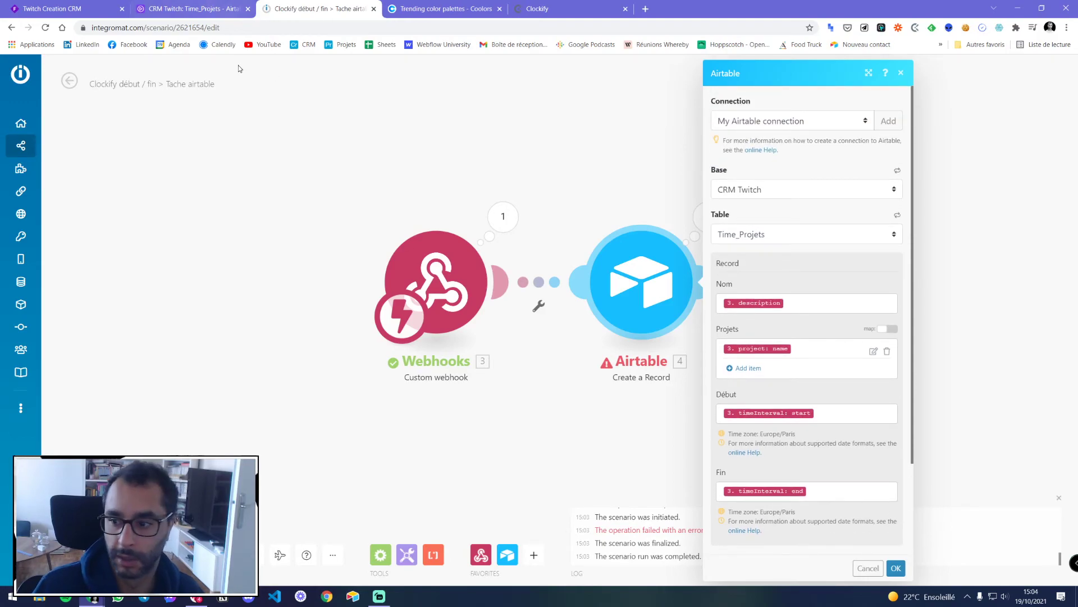
Check Time_Projets in Airtable, close the Airtable settings, and open the module's actions
click(188, 8)
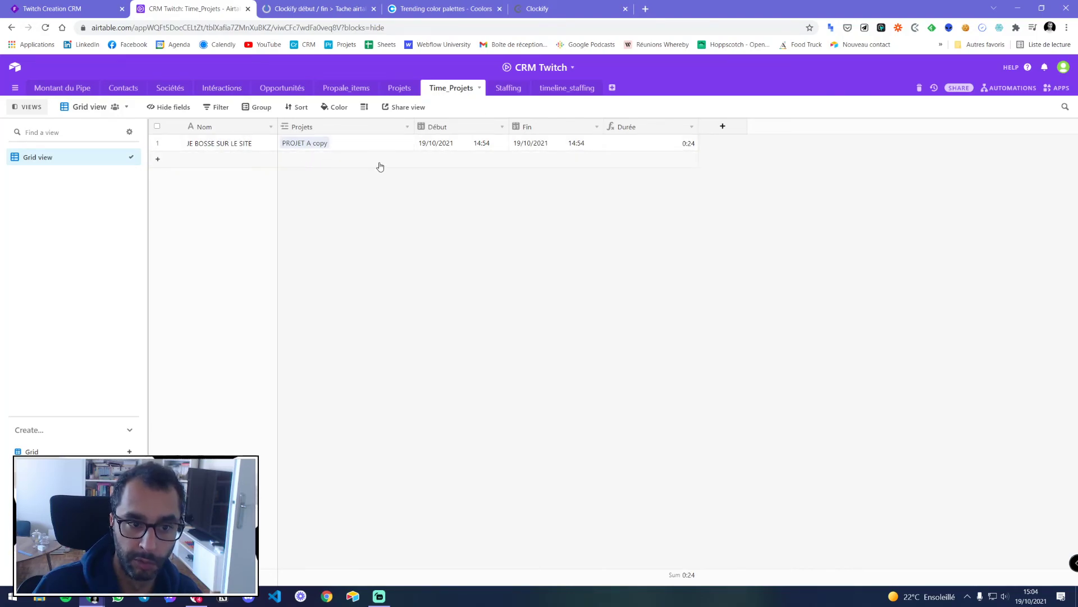
click(335, 8)
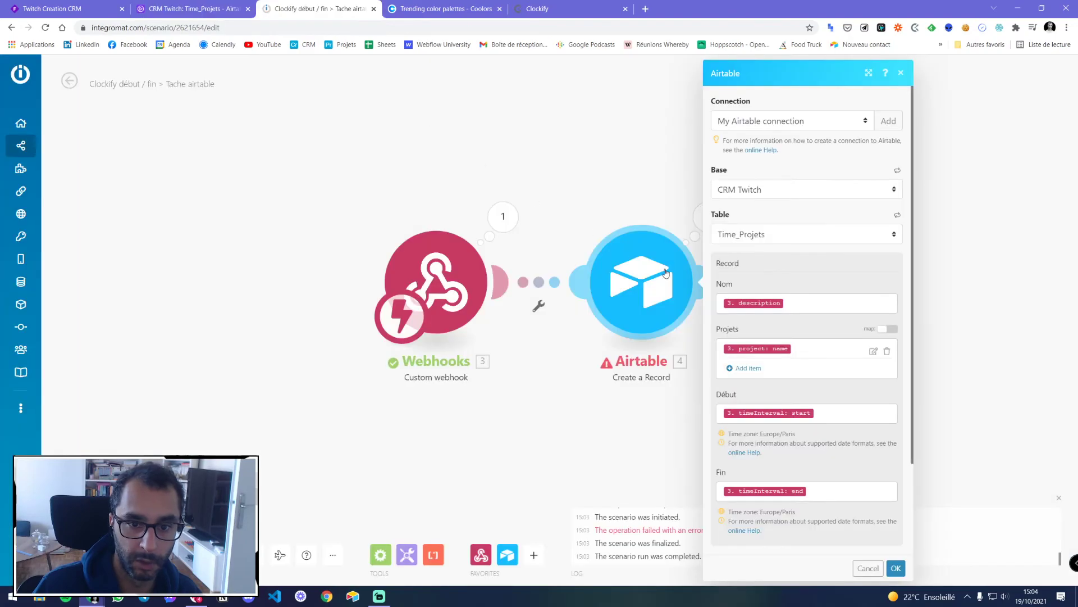
click(901, 73)
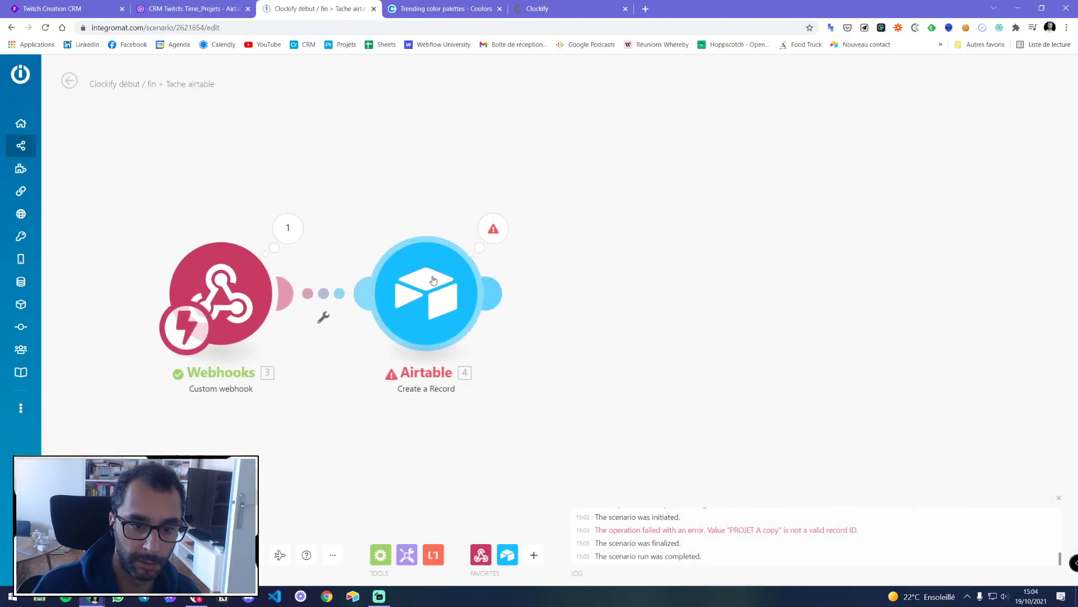
right_click(441, 278)
Run only the Airtable module with ENREGISTREMENT and PROJET TEST, then dismiss the error
click(472, 303)
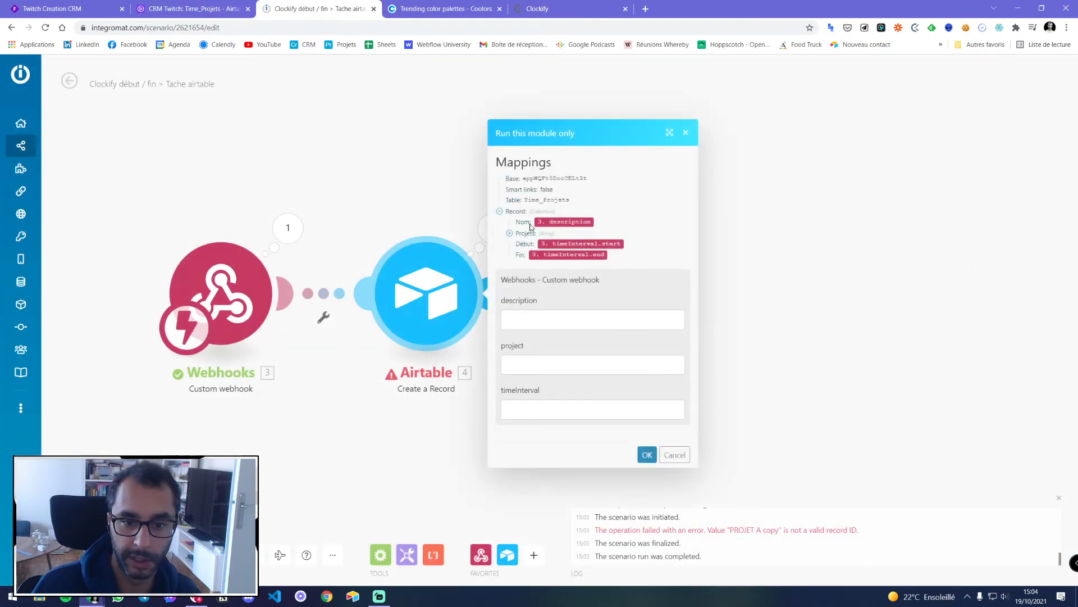
click(537, 320)
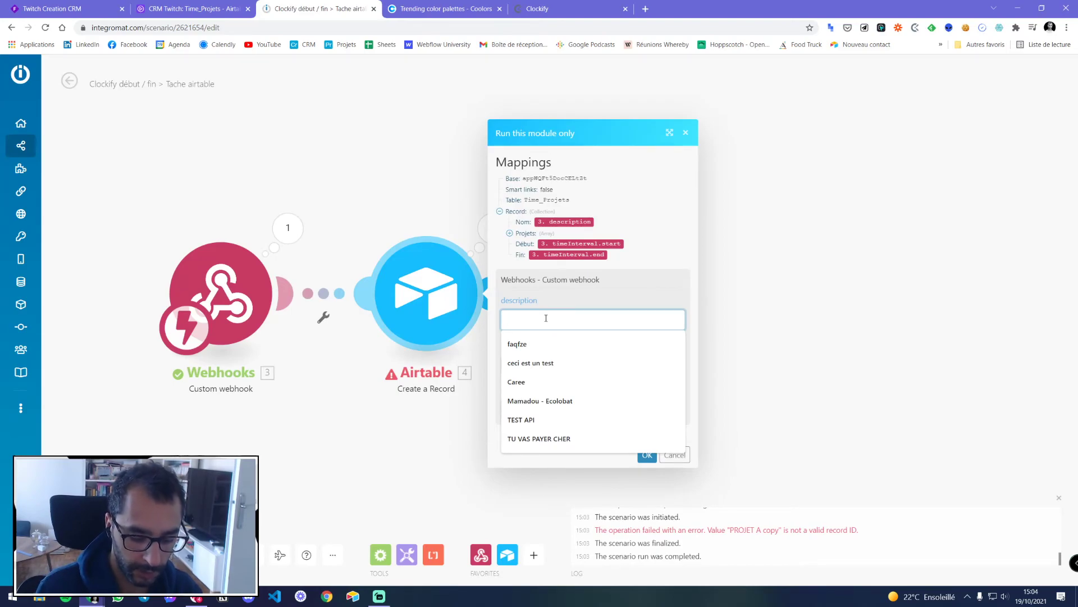
text(ENREGISTREMENT)
key(Tab)
text(PROJET TEST)
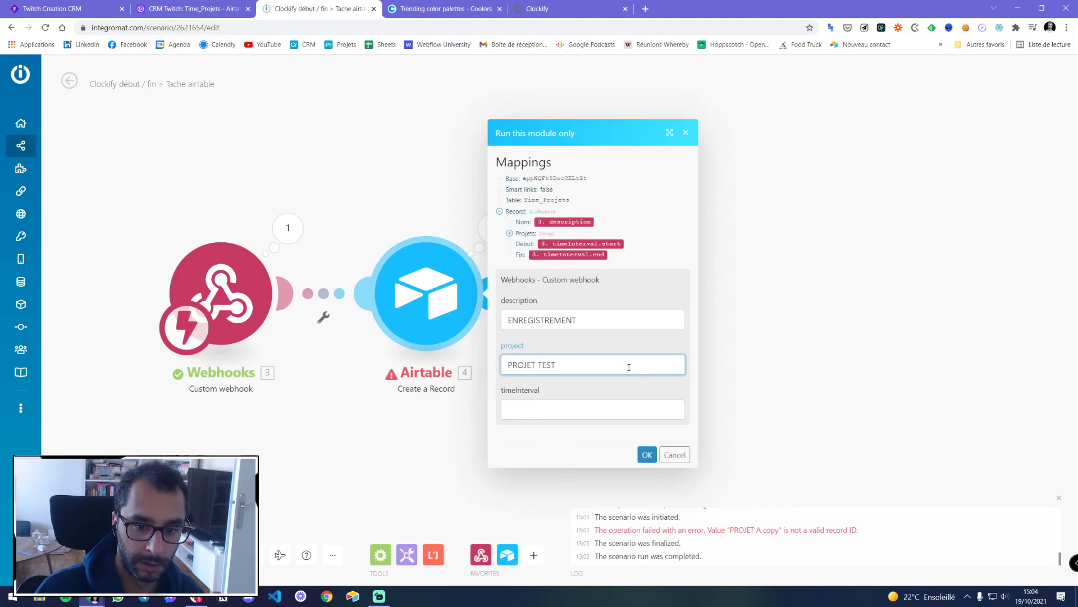
click(647, 455)
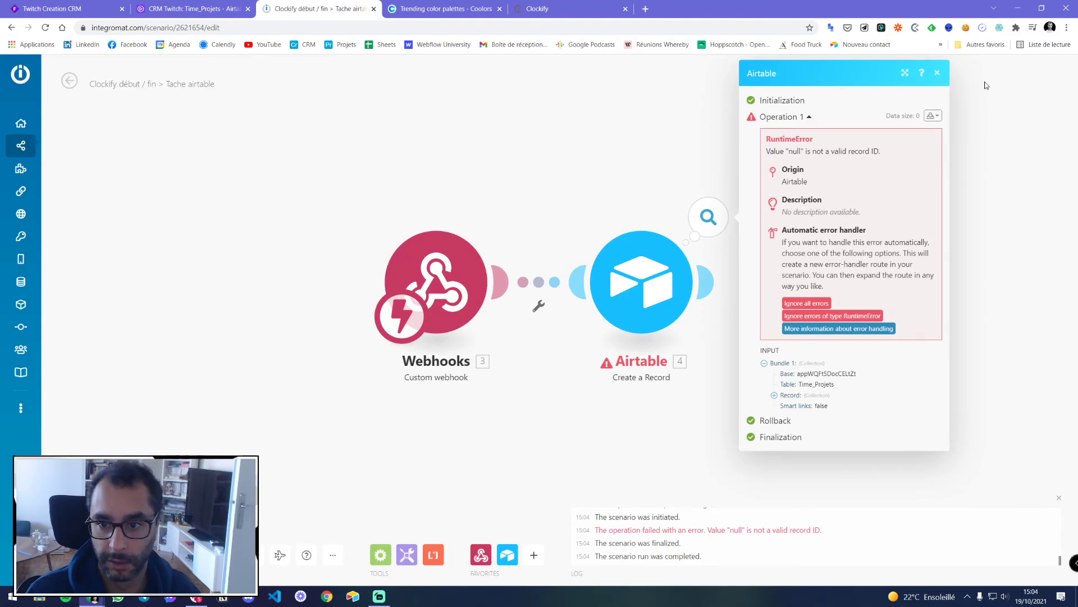
click(937, 72)
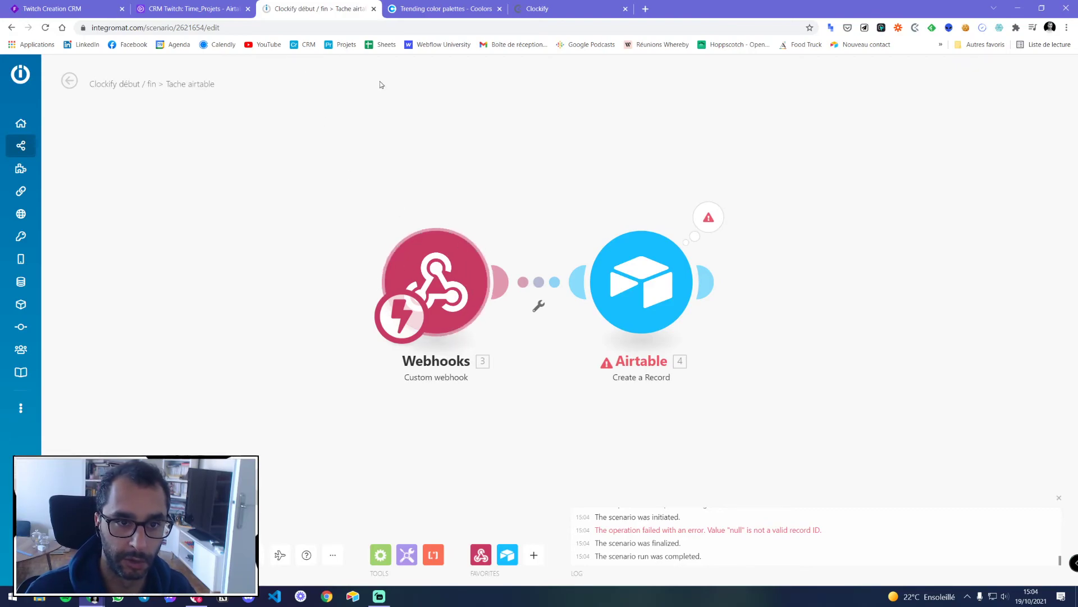
Compare the Airtable Time_Projets table against the Integromat scenario
click(186, 8)
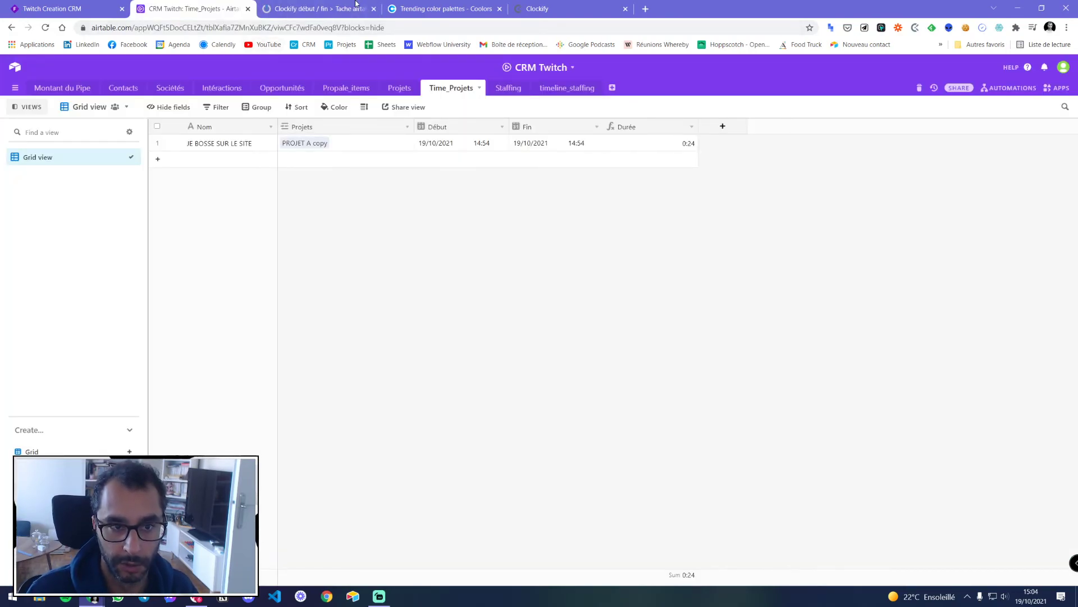
click(357, 6)
click(223, 7)
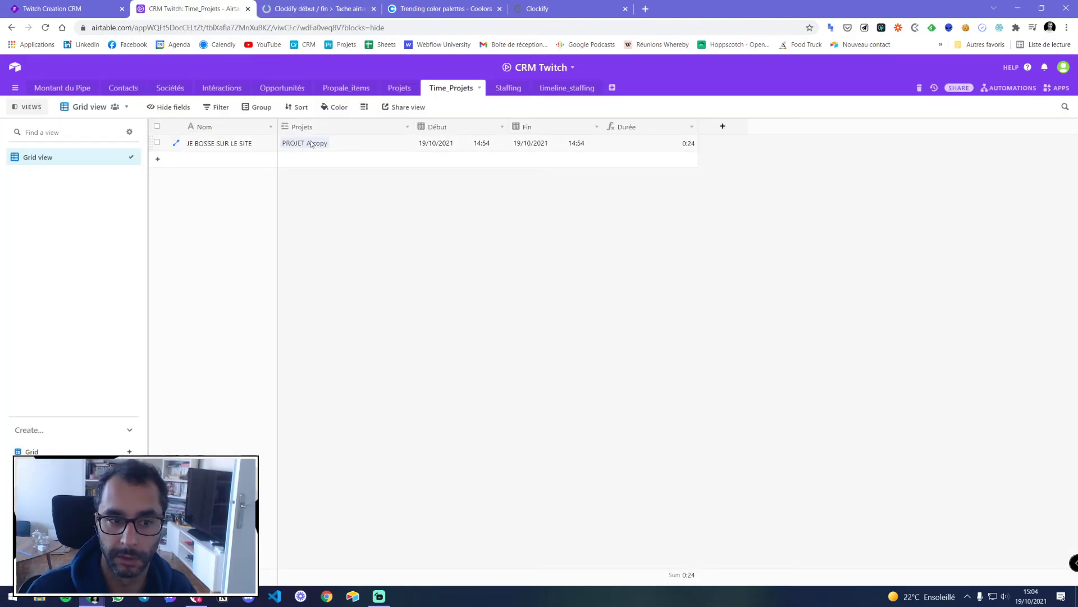
click(299, 6)
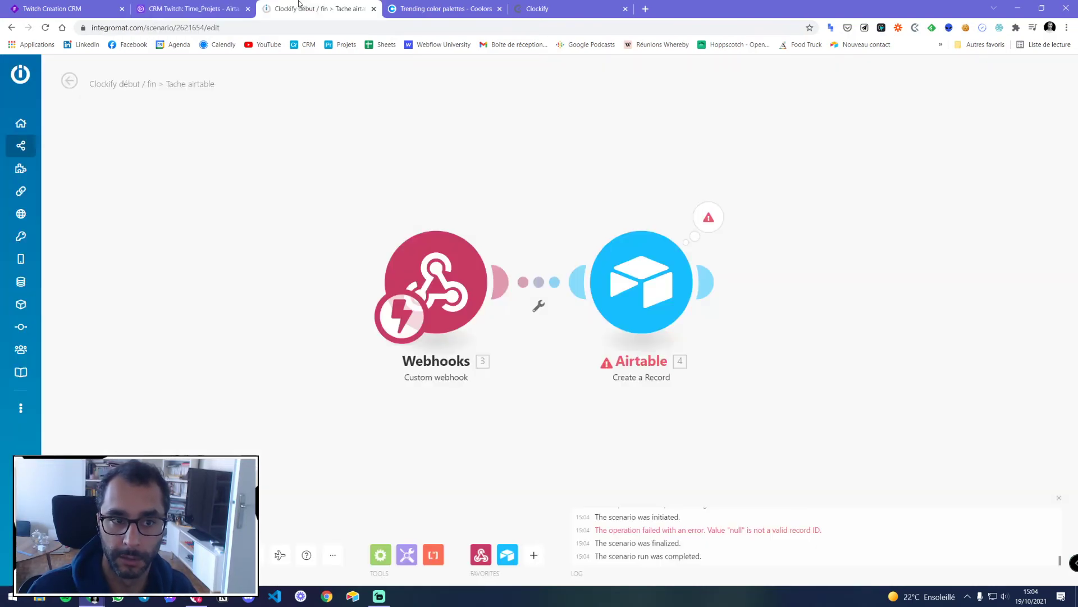
click(205, 5)
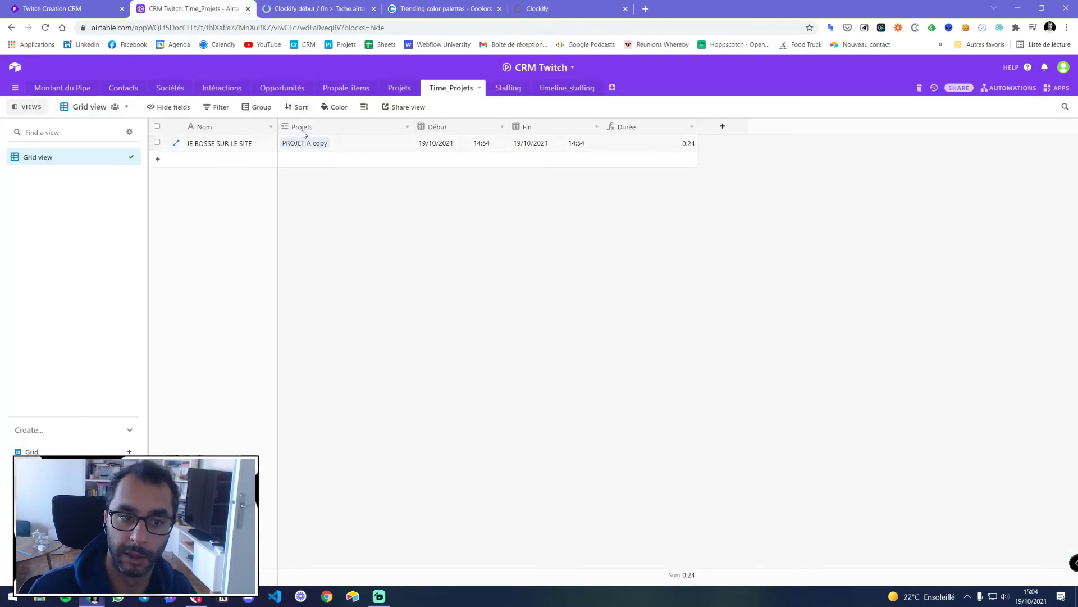
click(297, 7)
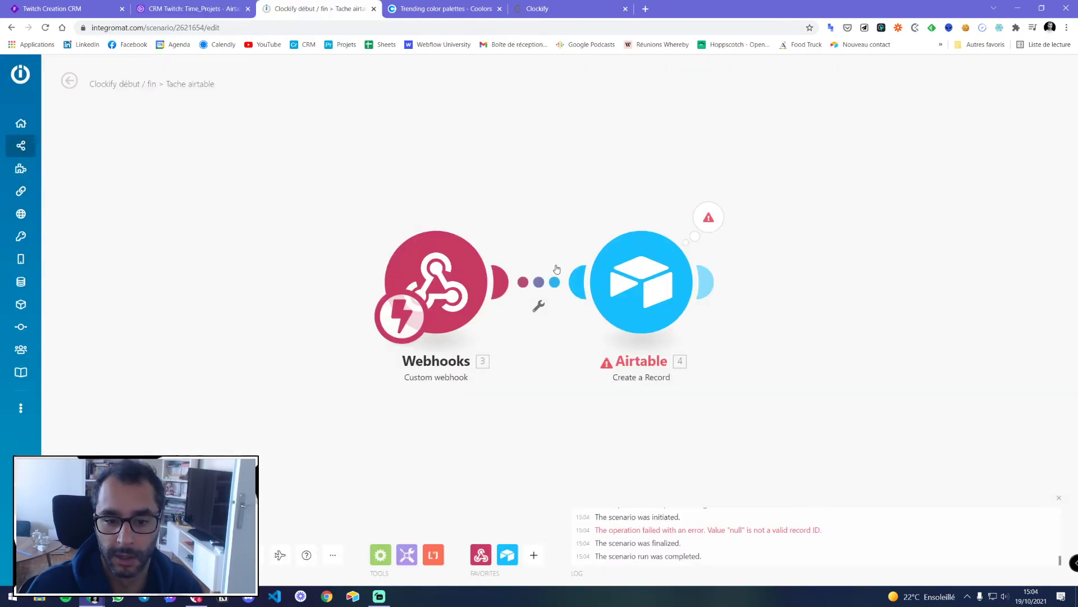
Turn on Smart links in the Airtable module and save it
click(642, 281)
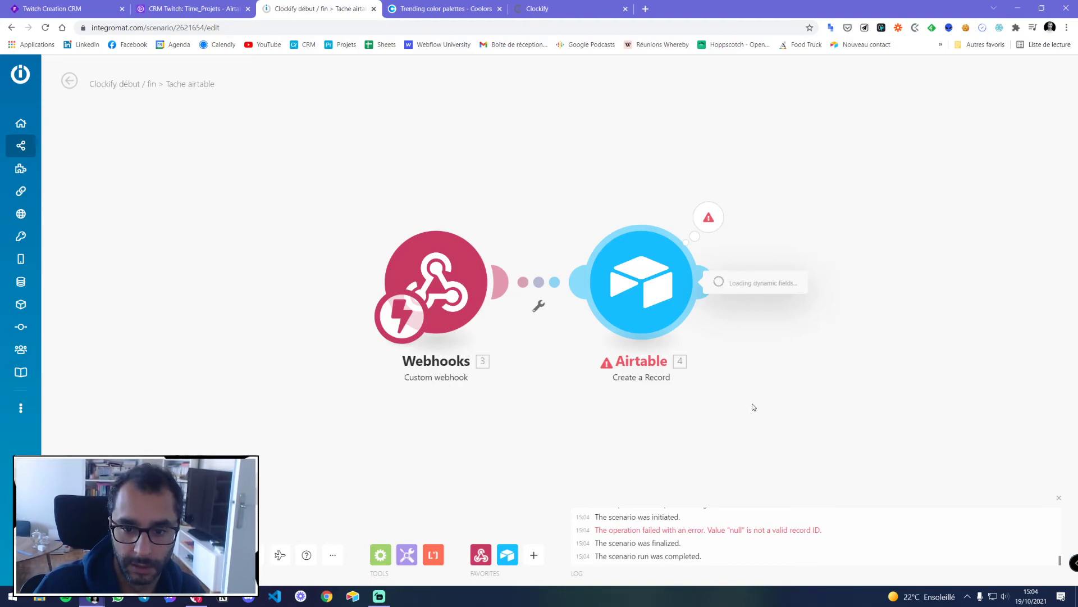
scroll(740, 443, down, 2)
click(740, 449)
click(895, 568)
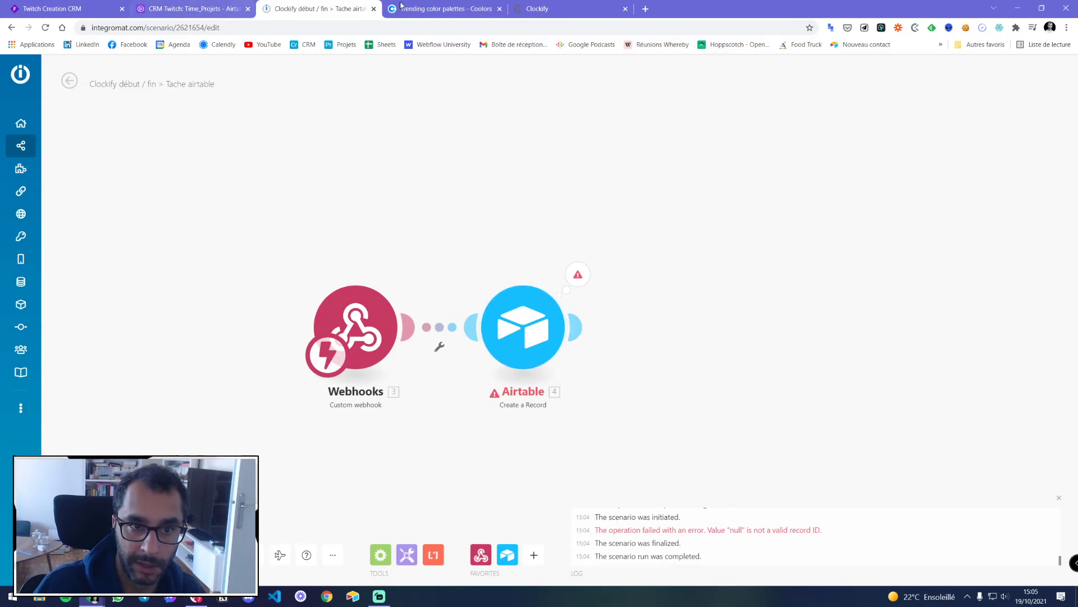
Check the Airtable Projets table, then return to Time_Projets
click(194, 8)
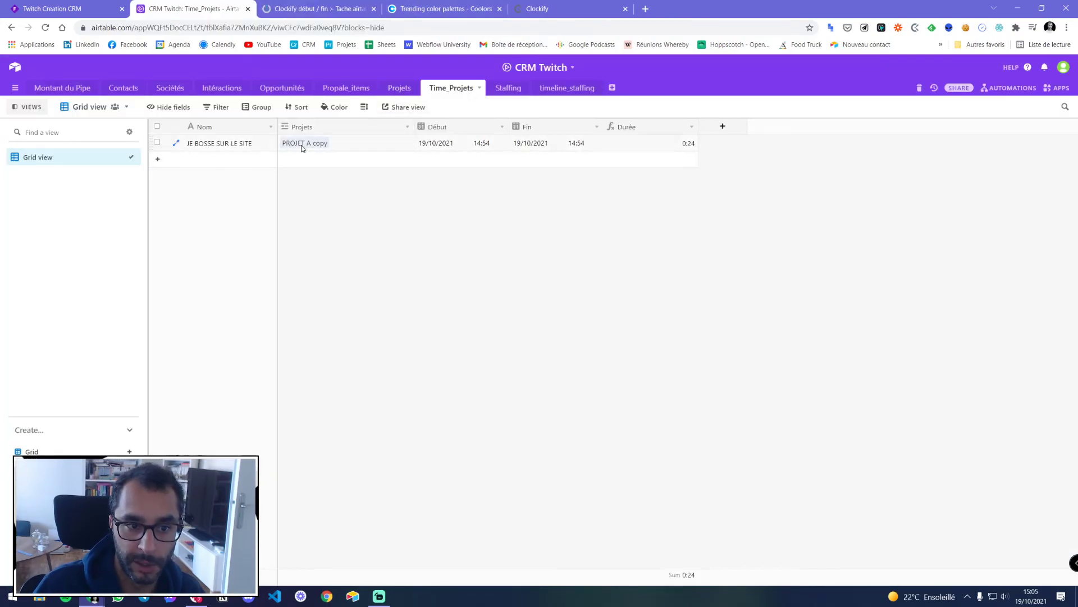
click(399, 88)
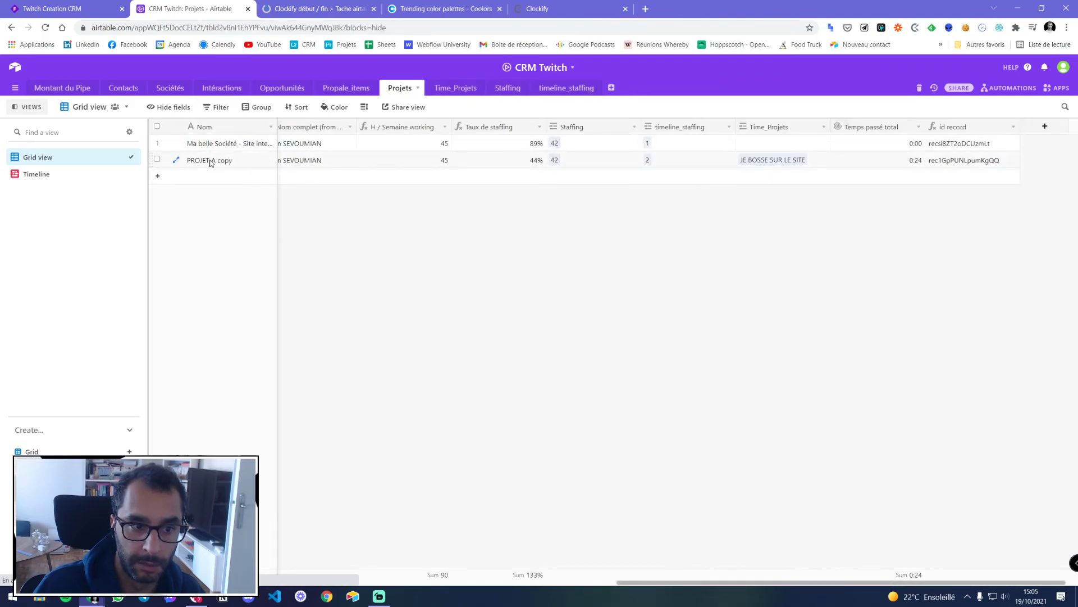
click(455, 89)
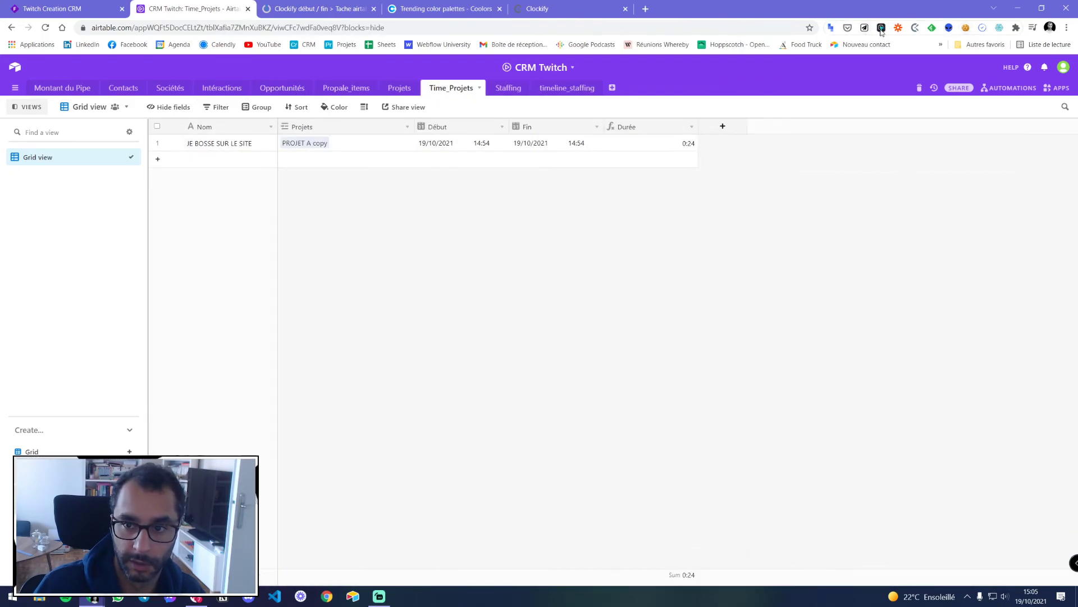
Rename the Clockify project 'PROJET A copy' to 'PROJET A' in its project settings
click(539, 8)
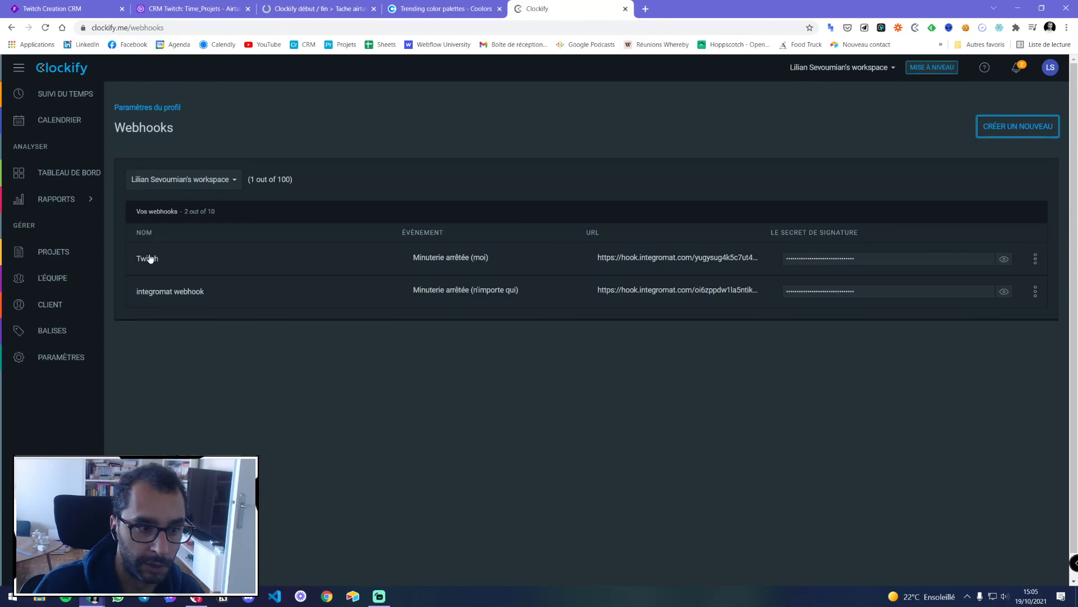
click(54, 252)
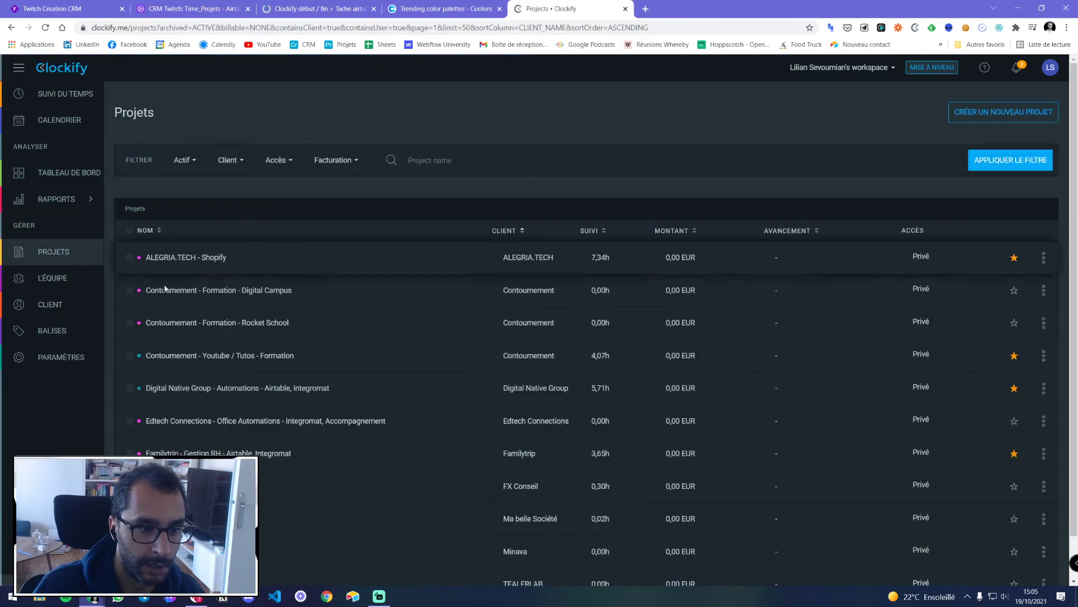
scroll(269, 182, down, 1)
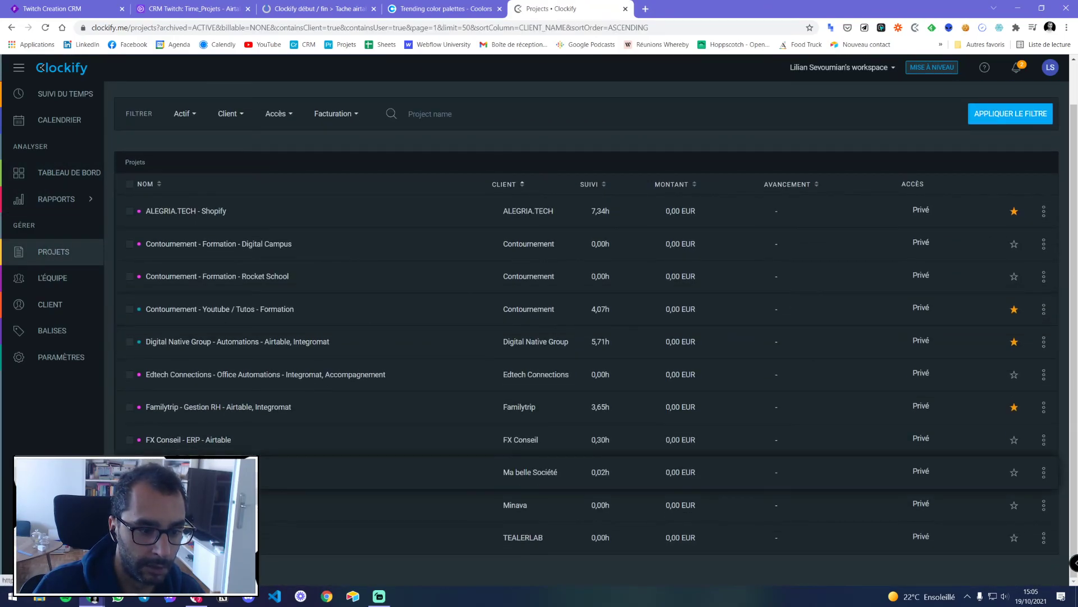
click(185, 472)
click(387, 180)
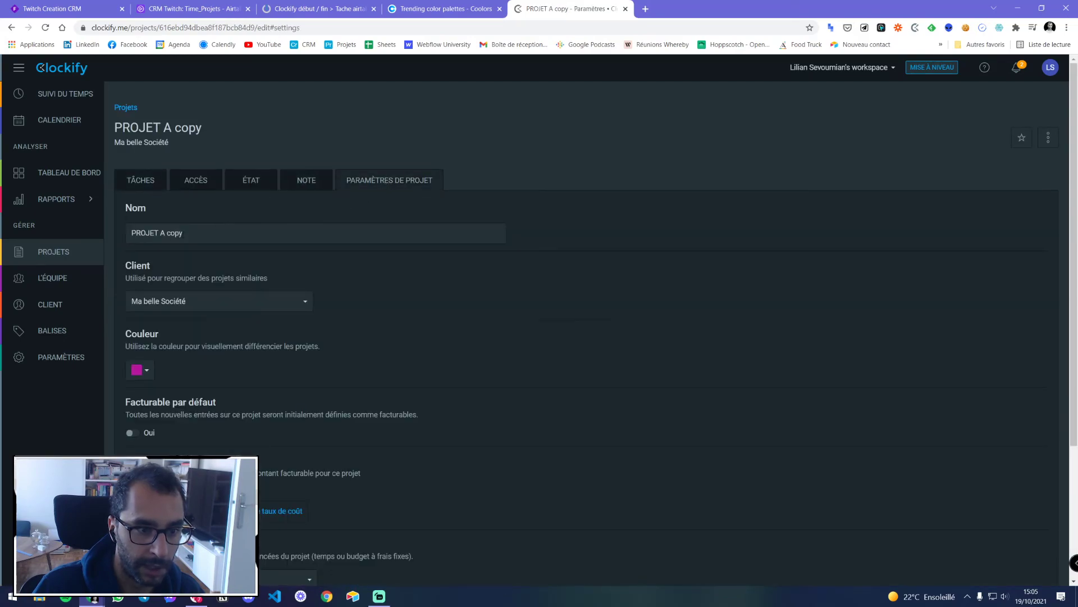
drag(163, 232, 183, 233)
key(BackSpace)
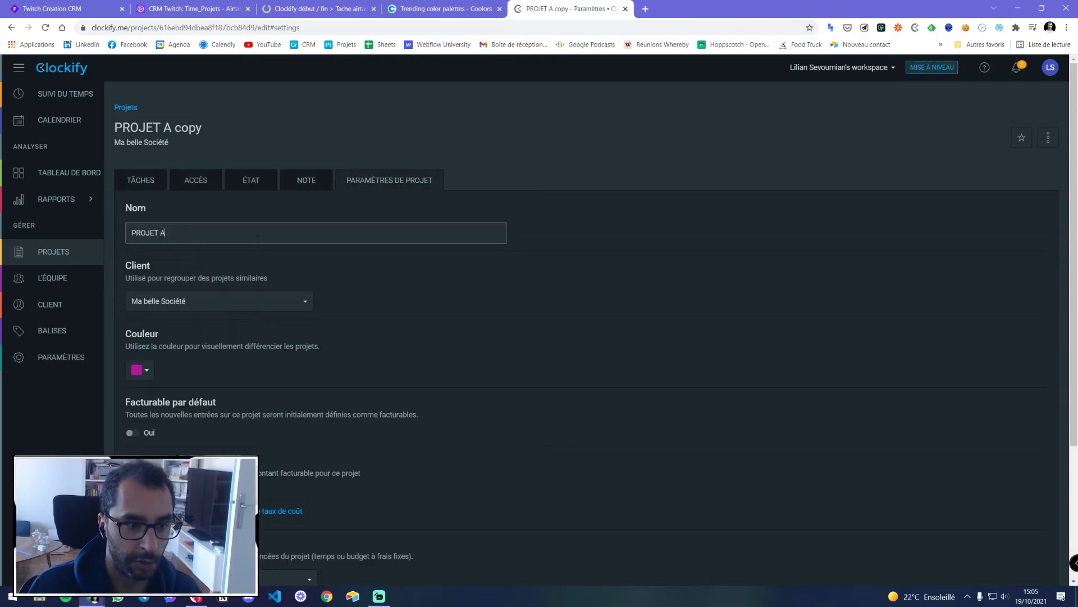
click(552, 156)
click(329, 7)
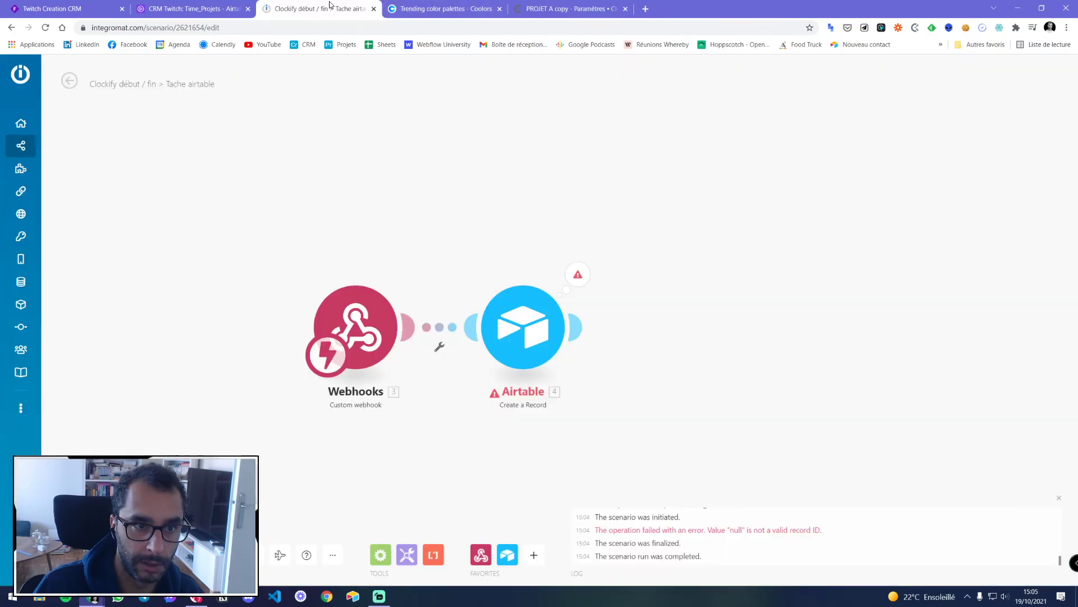
Resave the Airtable module, start the scenario, and restart the JE BOSSE SUR LE SITE timer
click(545, 303)
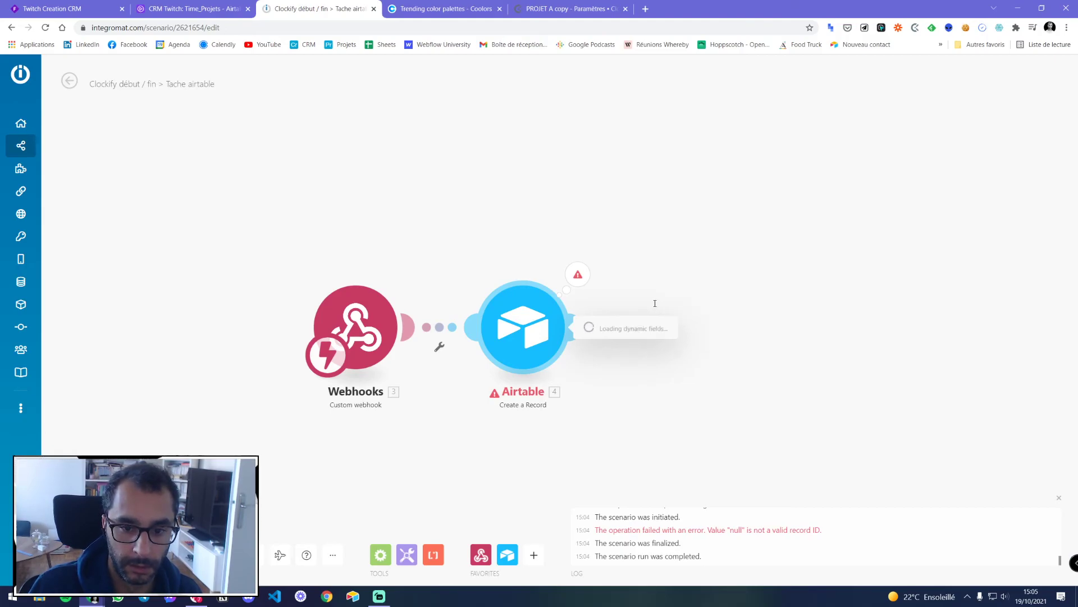
scroll(645, 375, down, 2)
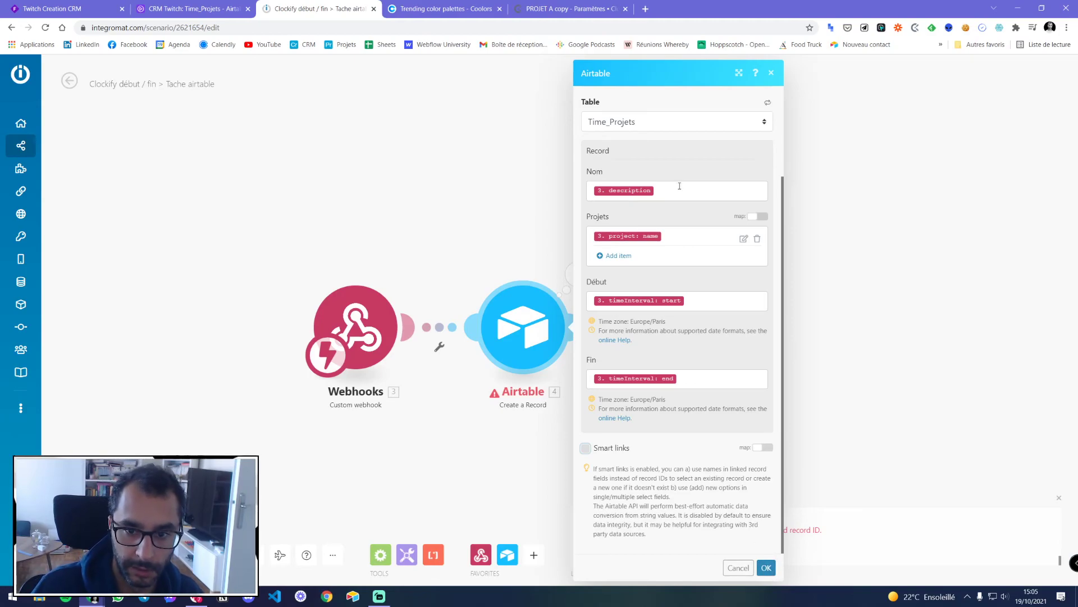
click(766, 567)
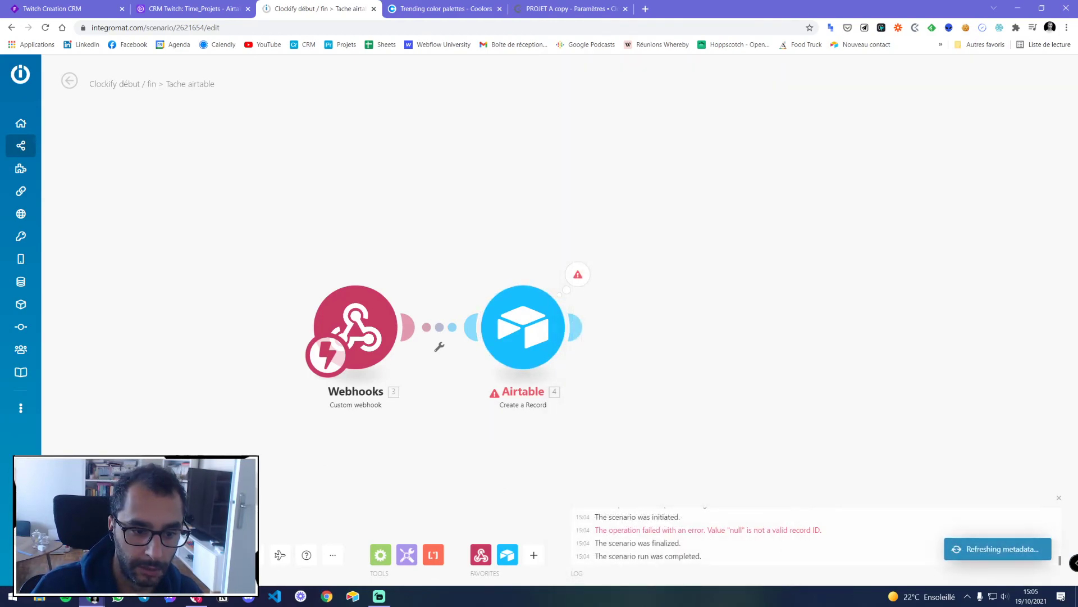
click(918, 29)
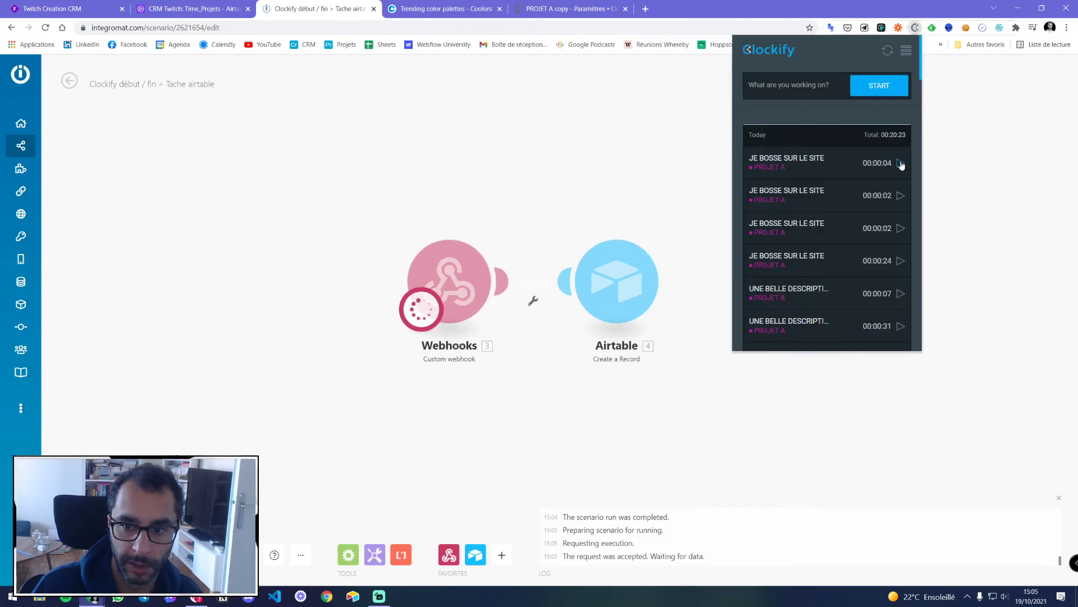
click(900, 163)
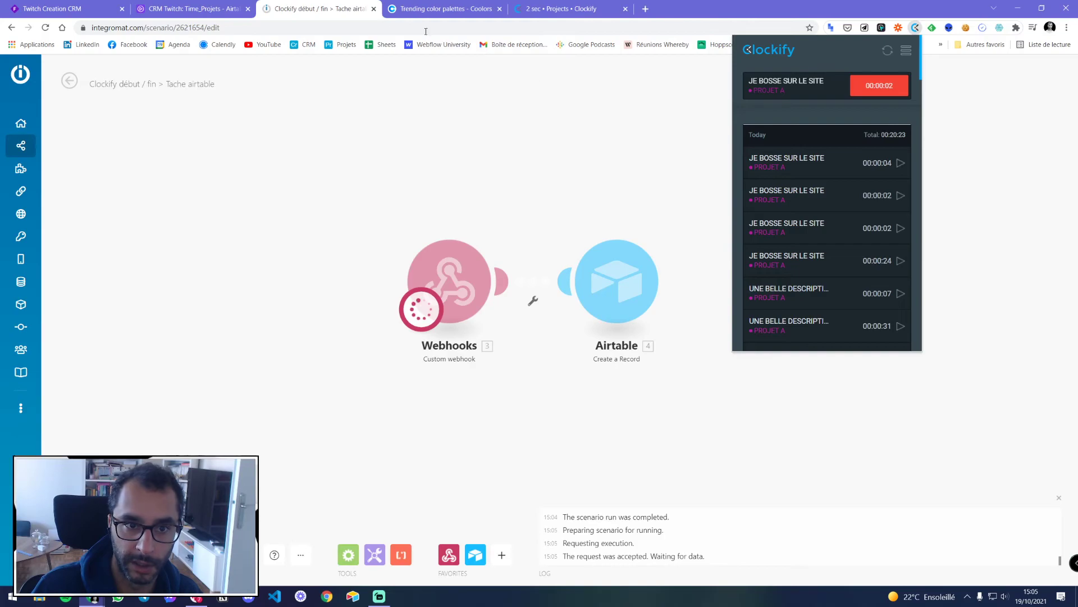
Check the Time_Projets and Projets tables, then stop the running Clockify timer
click(202, 9)
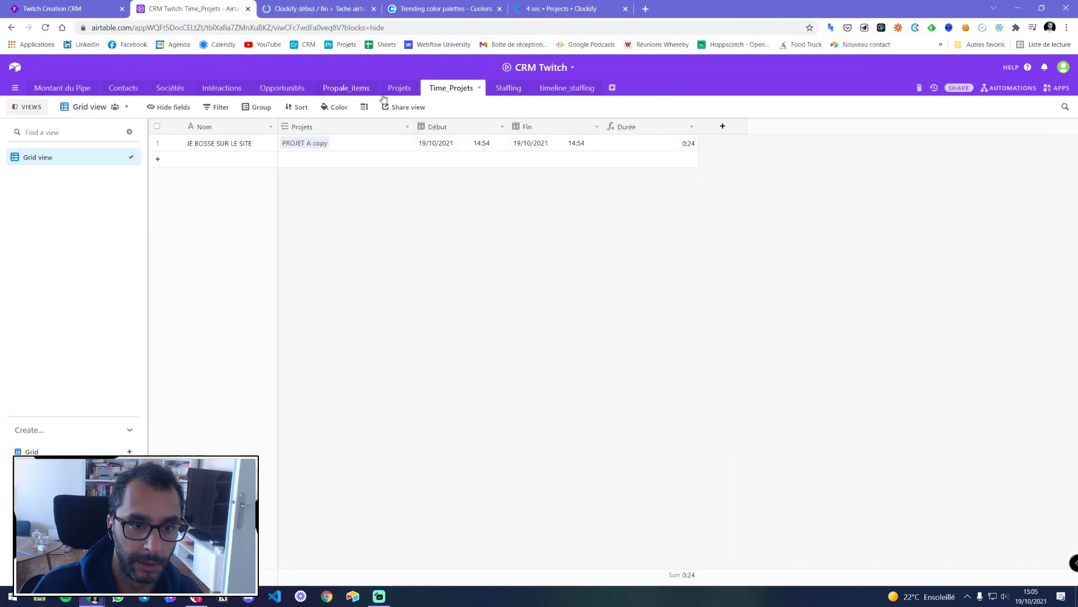
click(400, 88)
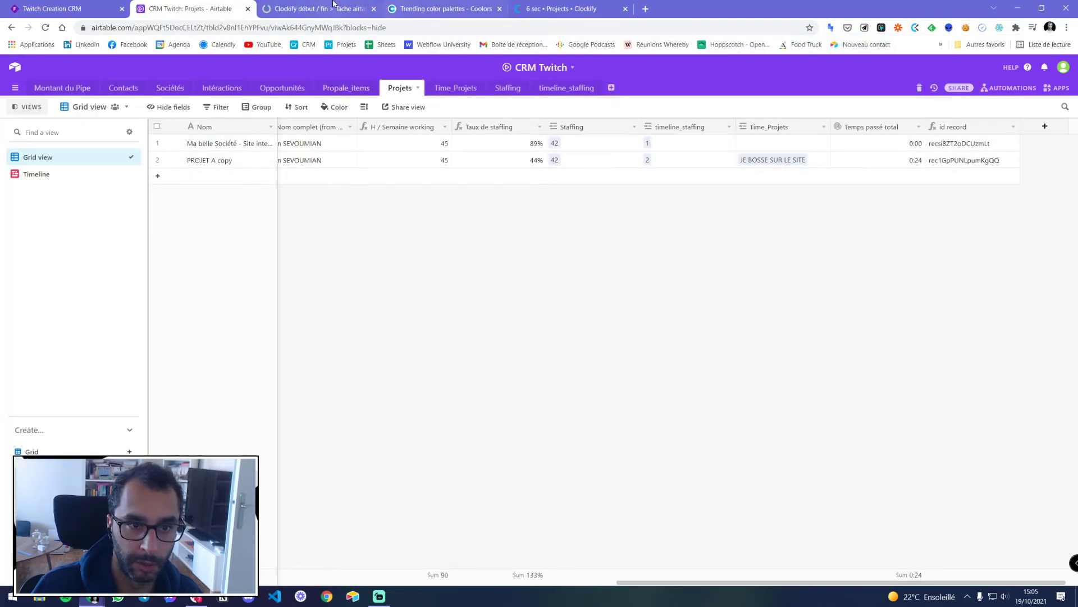
click(333, 3)
click(528, 9)
click(320, 8)
click(914, 27)
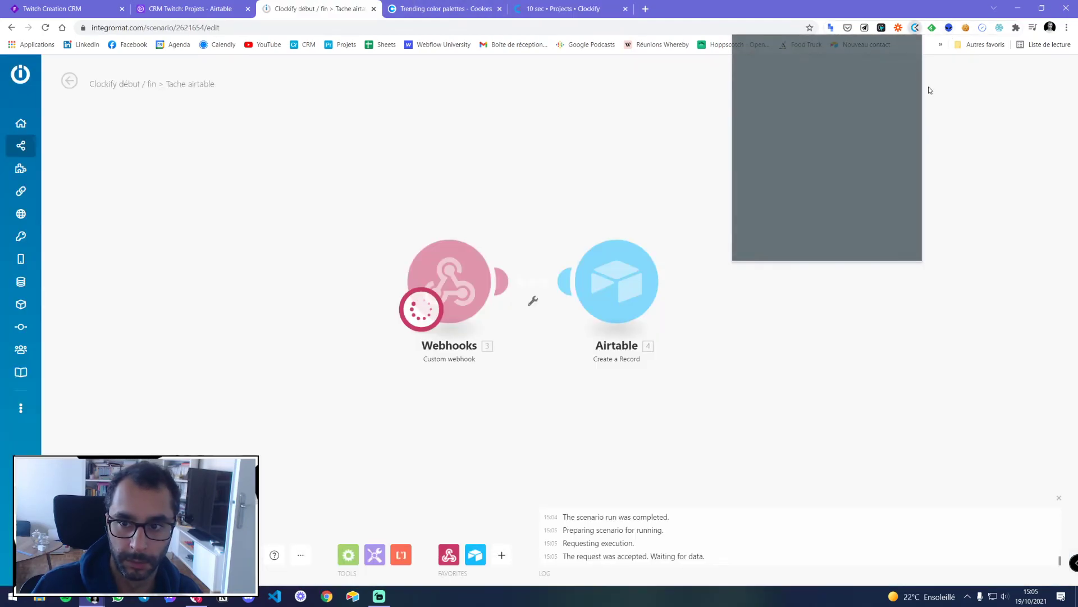
click(881, 87)
click(626, 183)
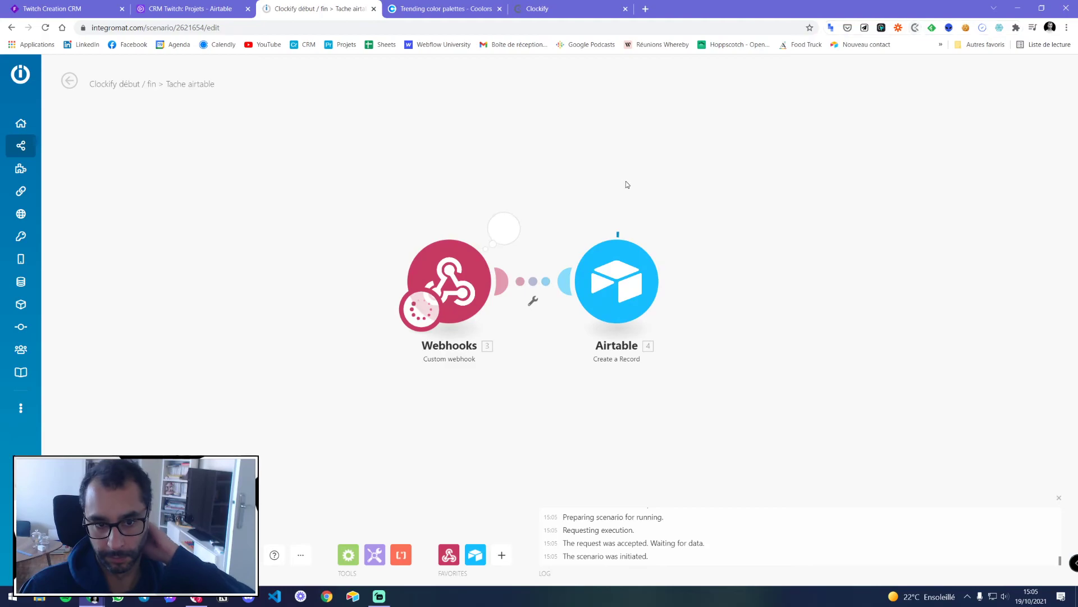
Inspect the PROJET A 'not a valid record ID' error and reopen the Airtable step settings
click(672, 225)
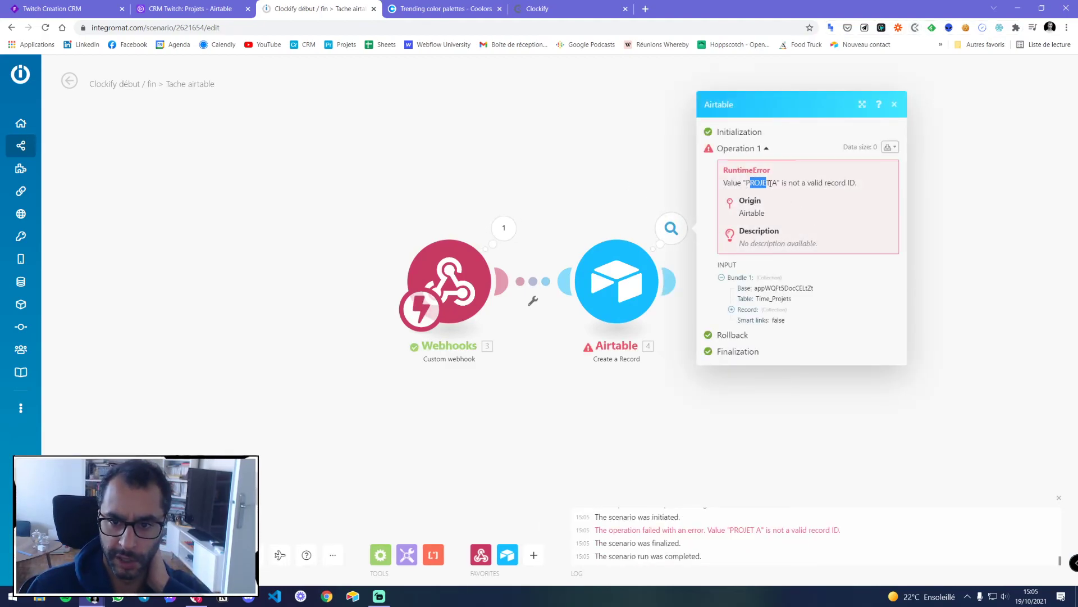
drag(797, 183, 837, 184)
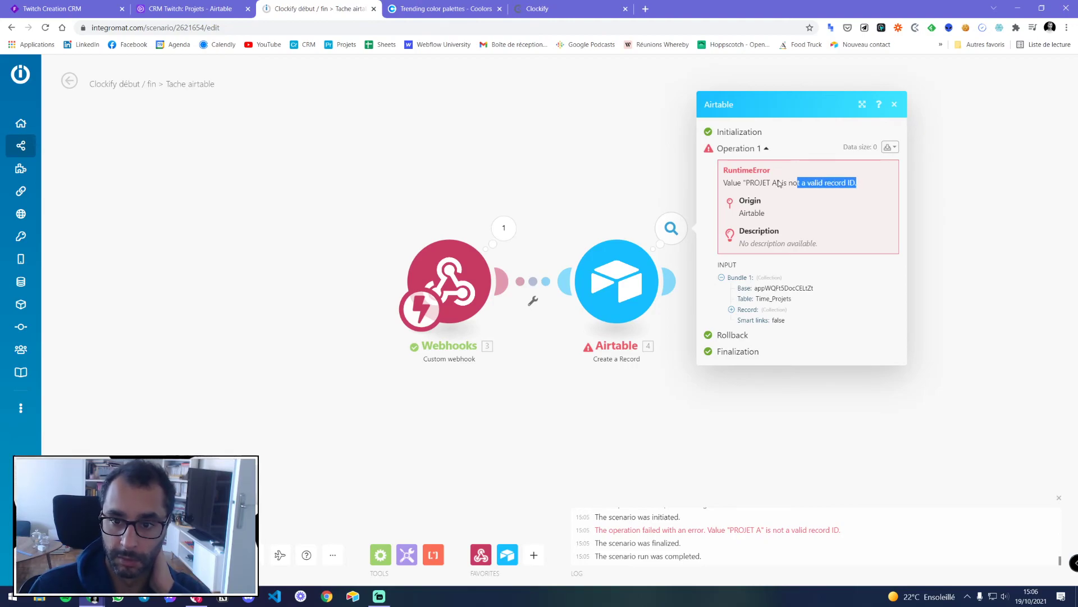
click(174, 9)
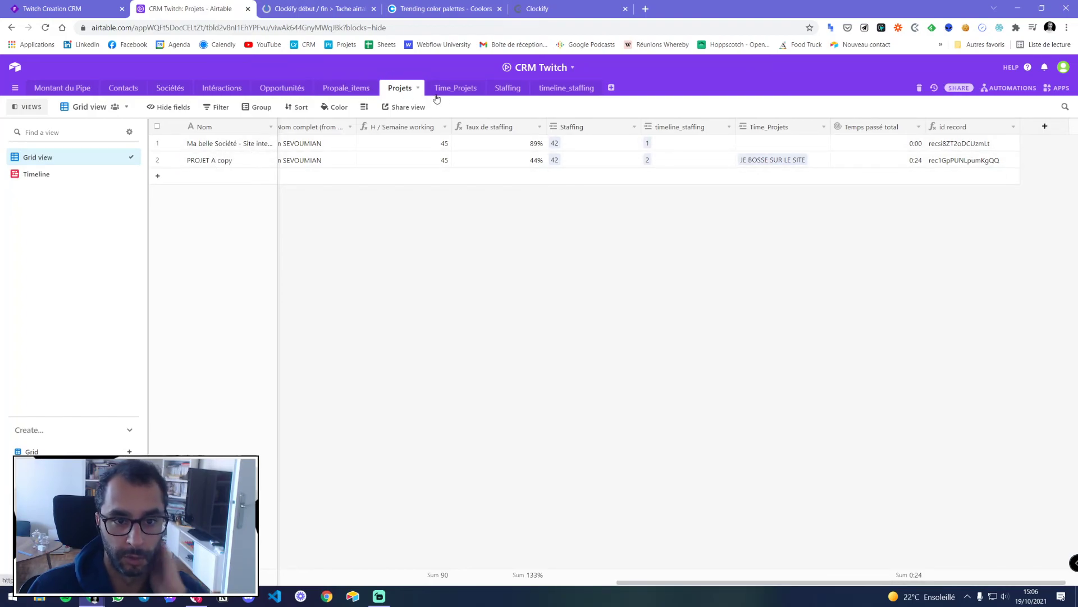
click(339, 8)
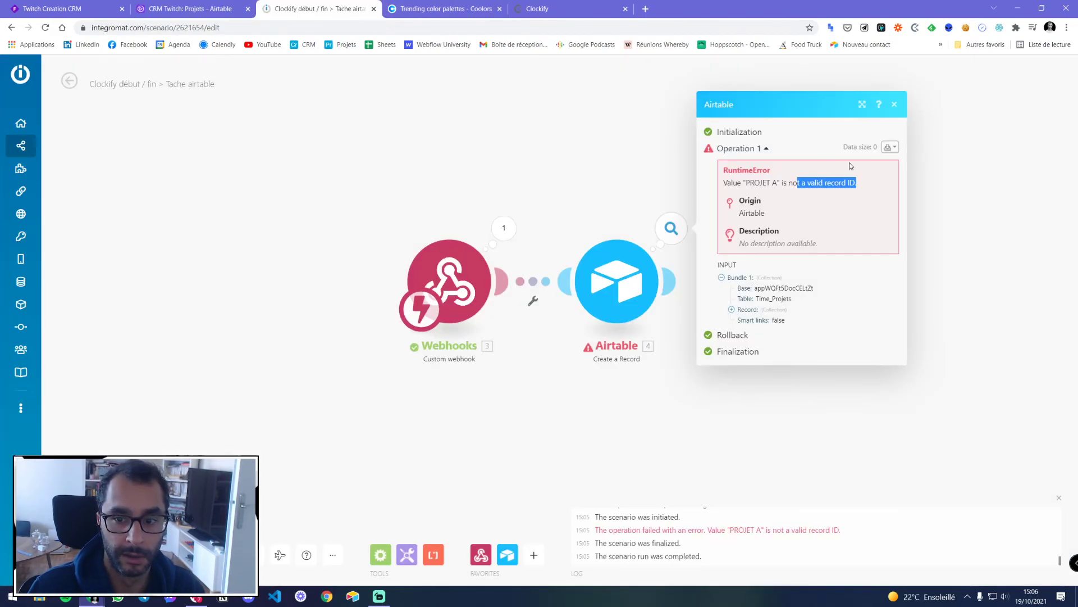
click(894, 105)
click(625, 283)
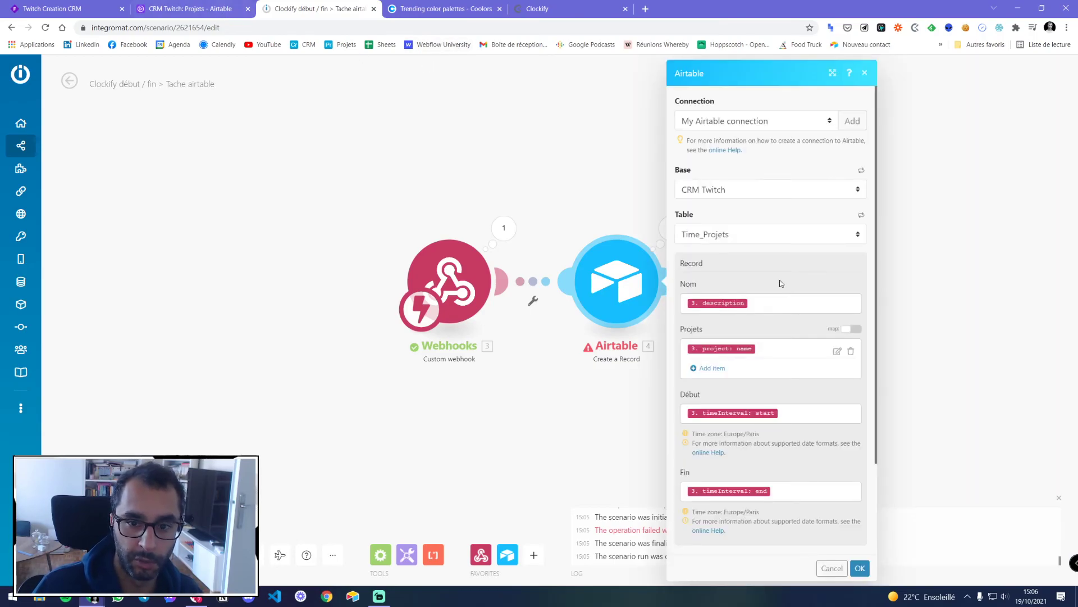
Enable Smart links in the Airtable step and save it
scroll(718, 312, down, 2)
click(679, 449)
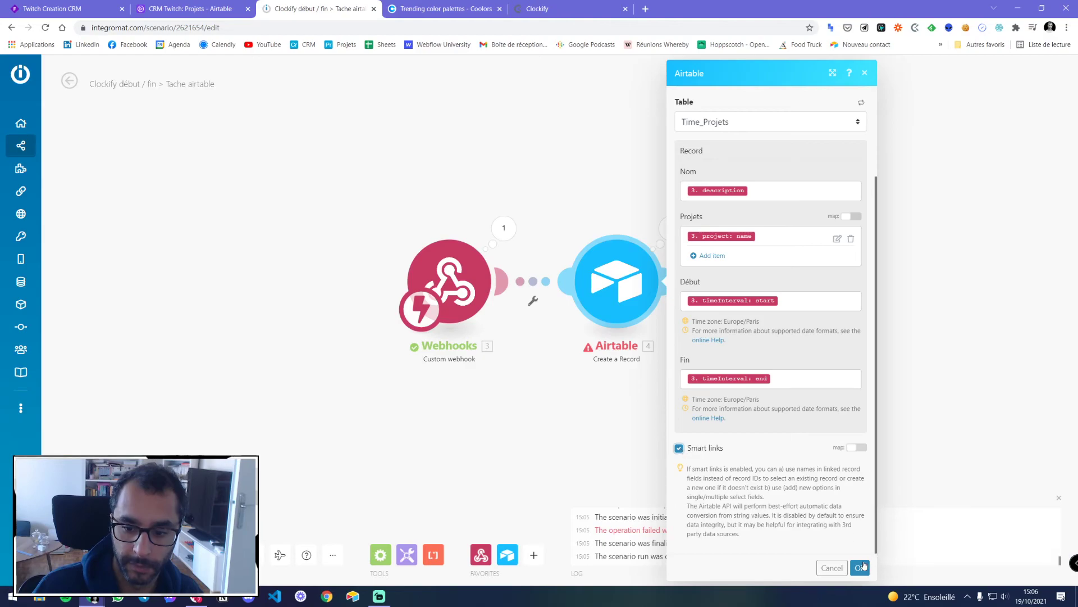
click(860, 566)
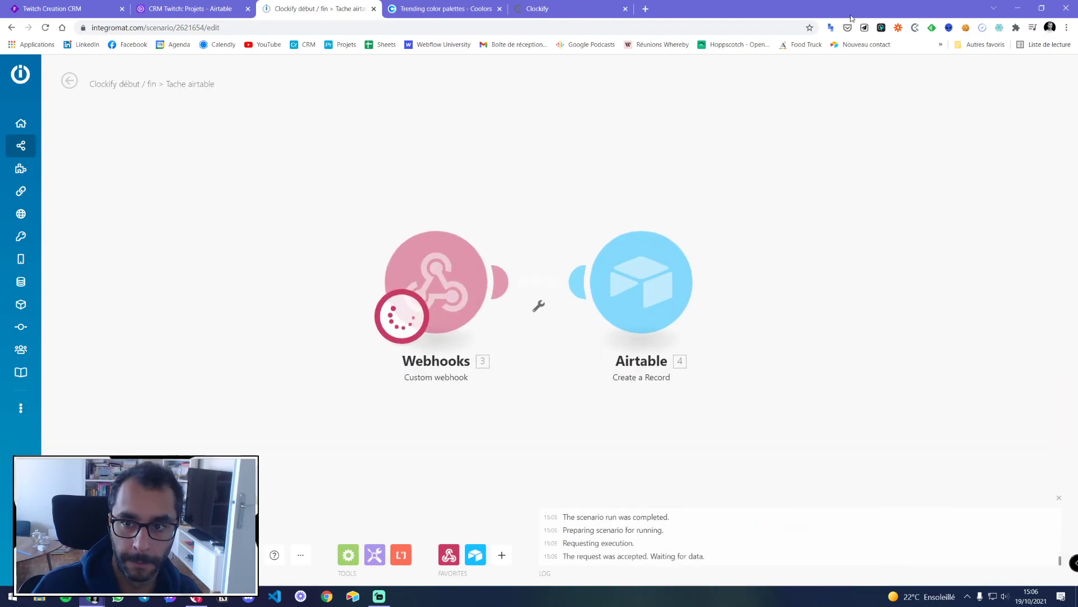
Restart and stop the JE BOSSE SUR LE SITE timer, then inspect the successful Airtable output
click(915, 27)
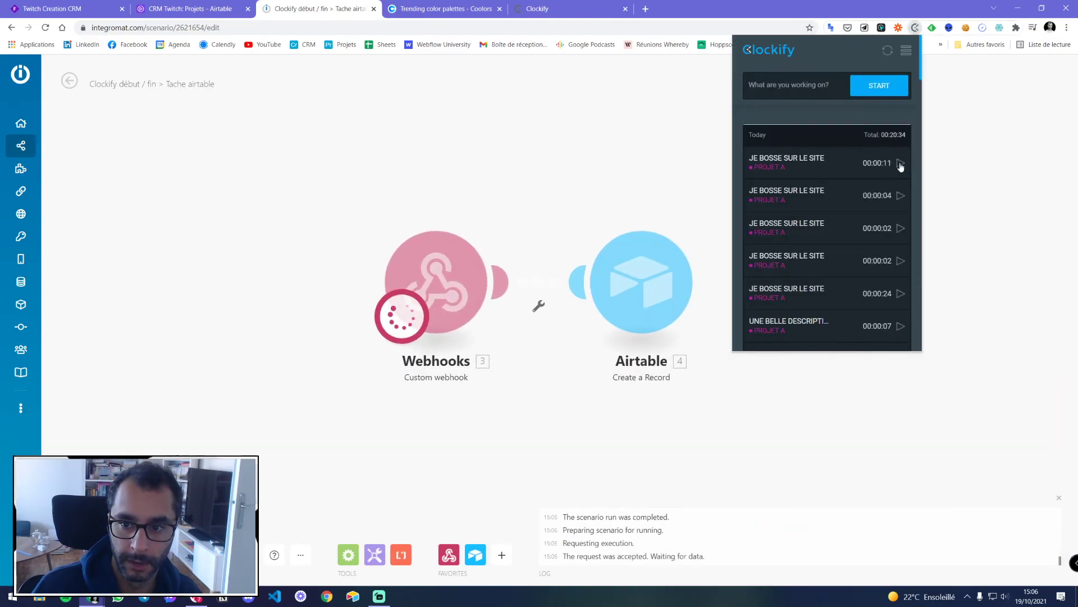
click(899, 163)
click(886, 93)
click(510, 184)
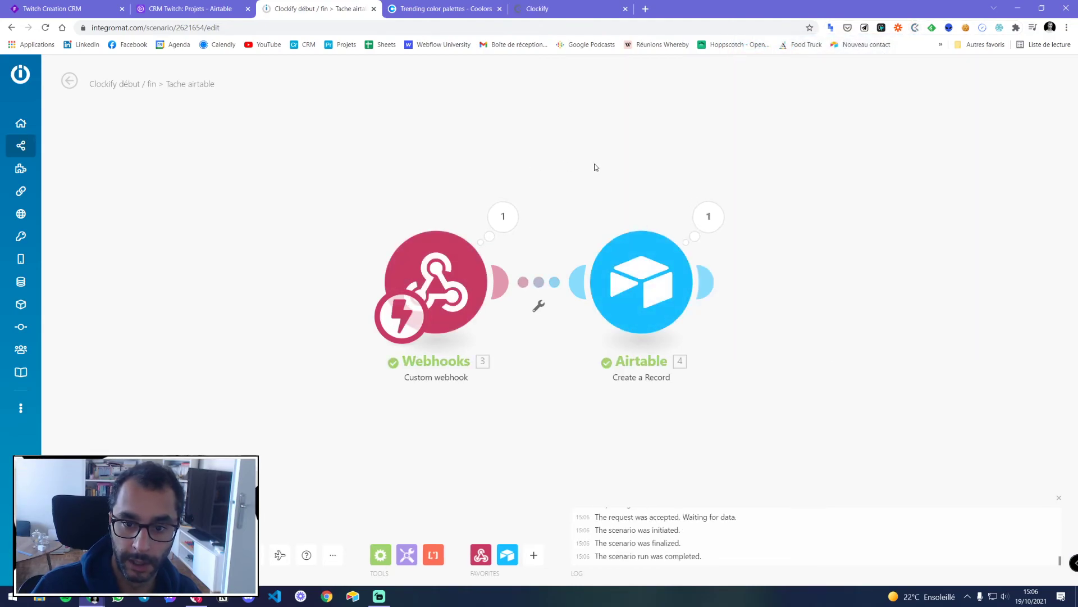
click(708, 216)
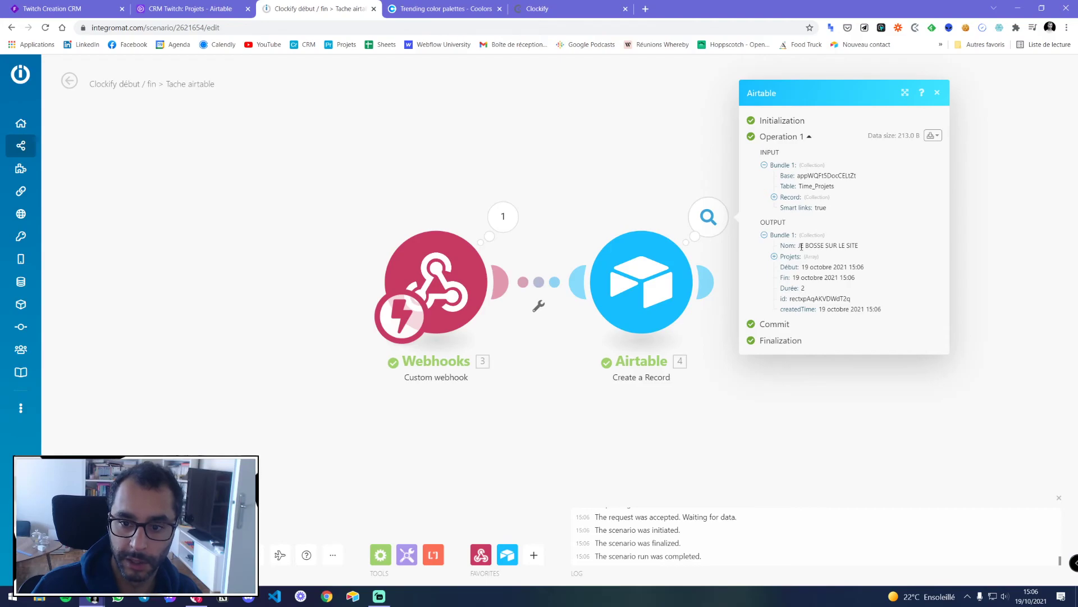
click(224, 9)
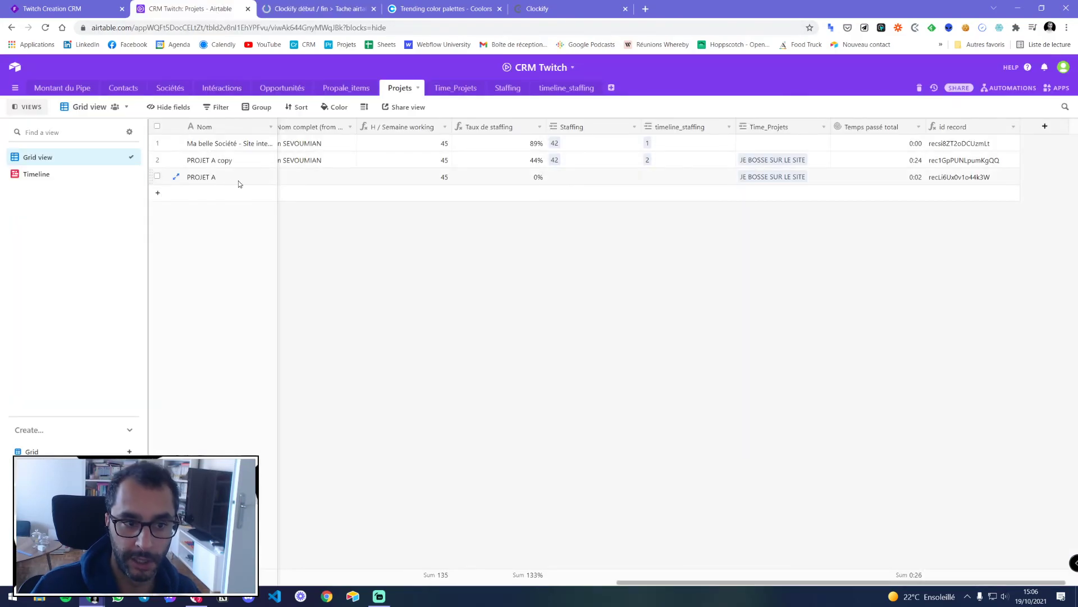
Verify the new 0:02 JE BOSSE SUR LE SITE record linked to PROJET A in Time_Projets
click(455, 87)
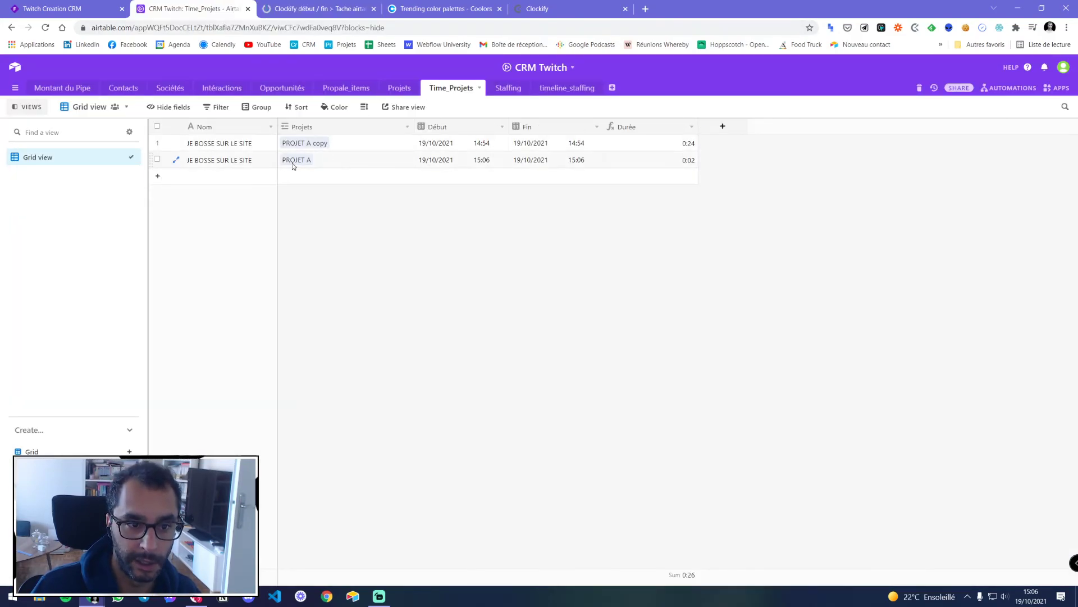
click(400, 88)
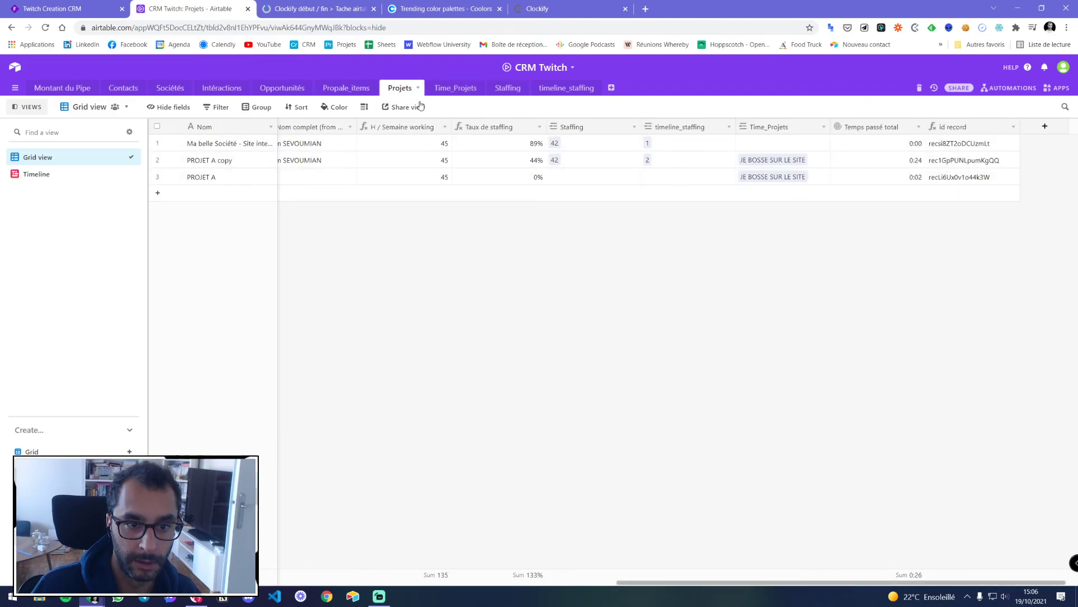
click(452, 88)
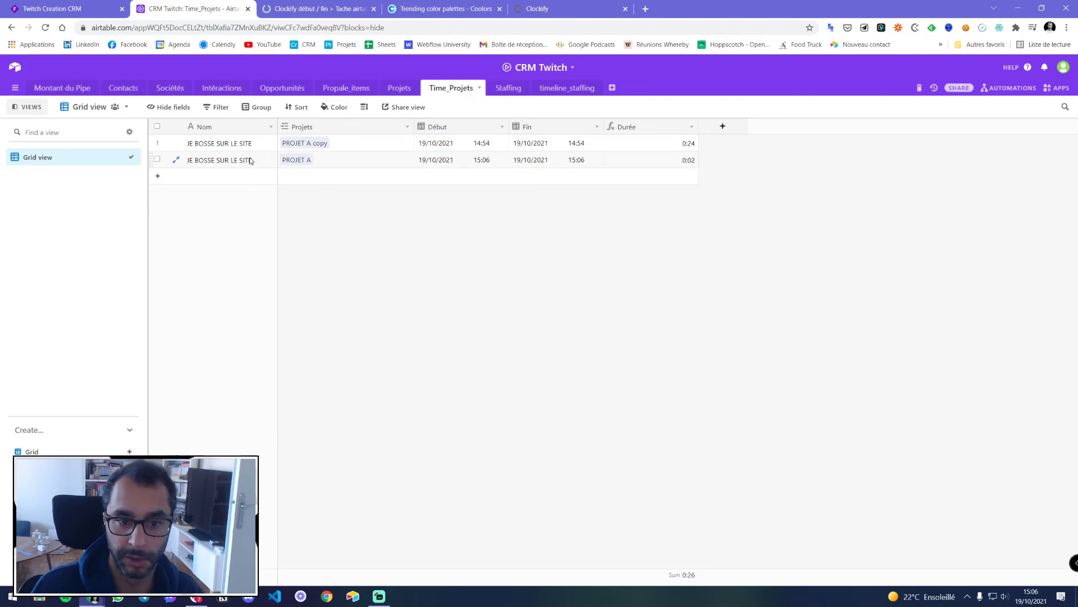
click(531, 7)
click(446, 9)
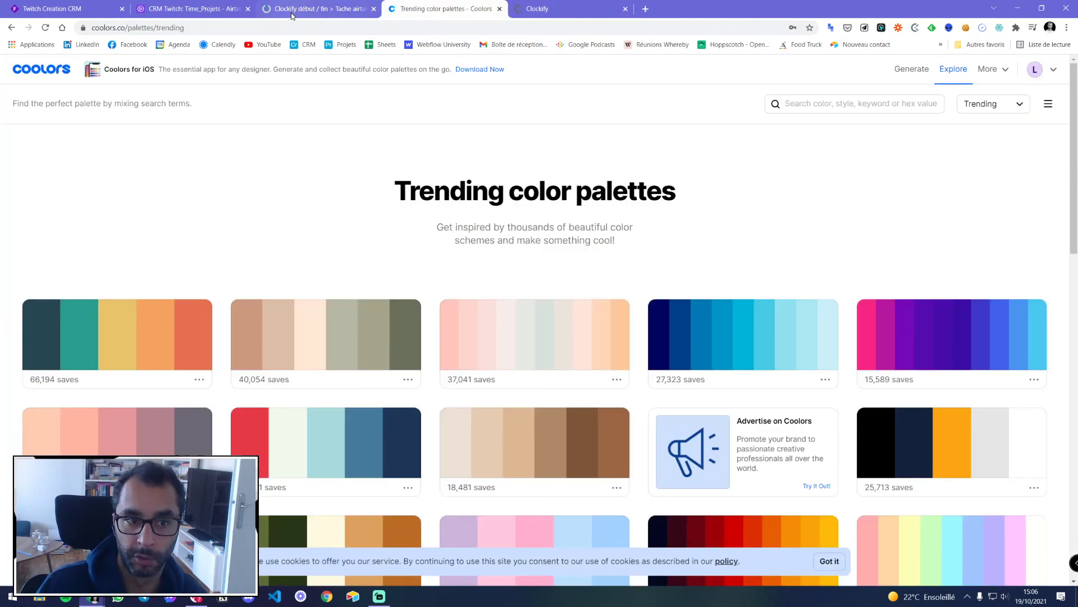
click(291, 15)
Add a Notion 'Create a Database Item' module after the Airtable step
click(937, 92)
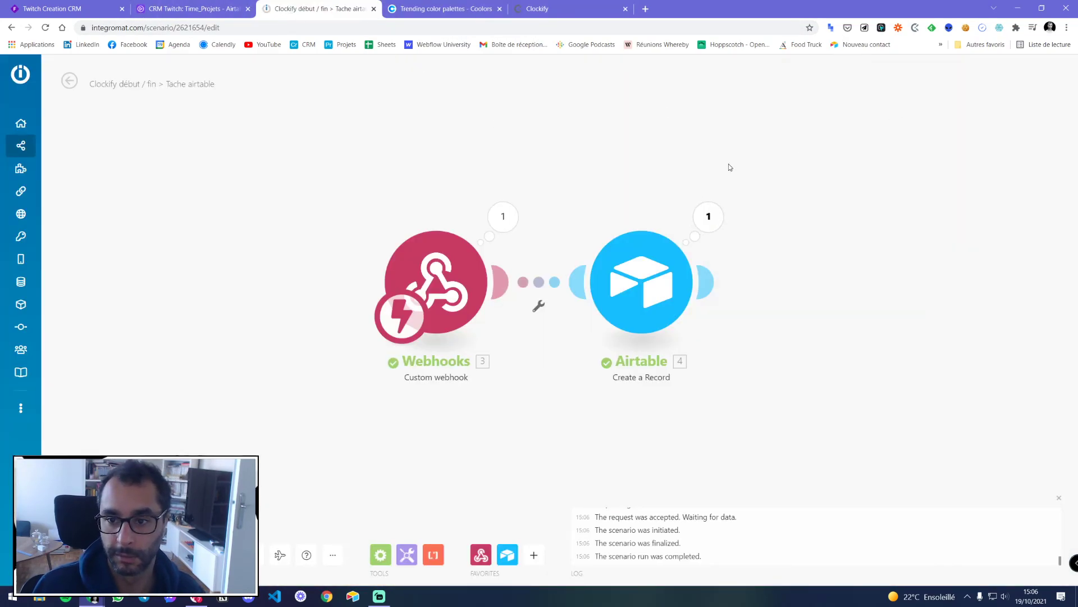
scroll(597, 194, down, 2)
drag(606, 197, 479, 191)
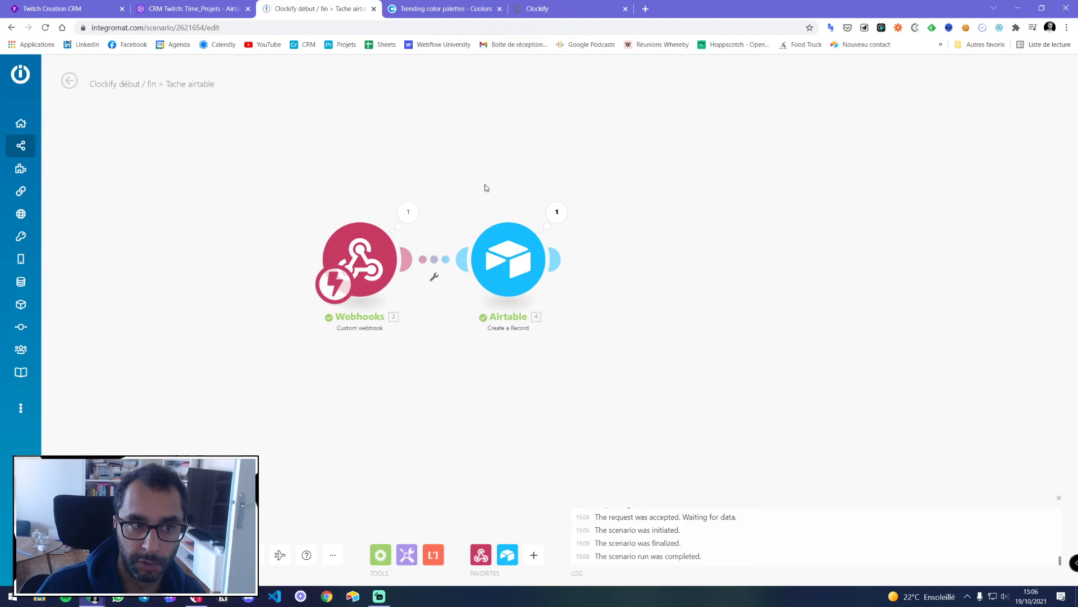
click(563, 264)
click(778, 271)
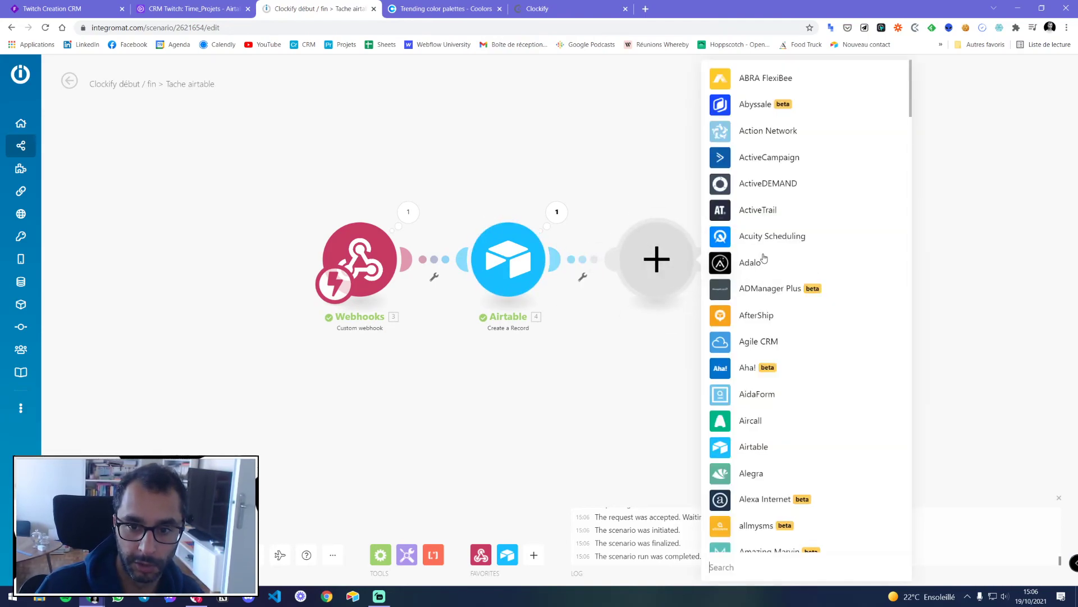
text(notion)
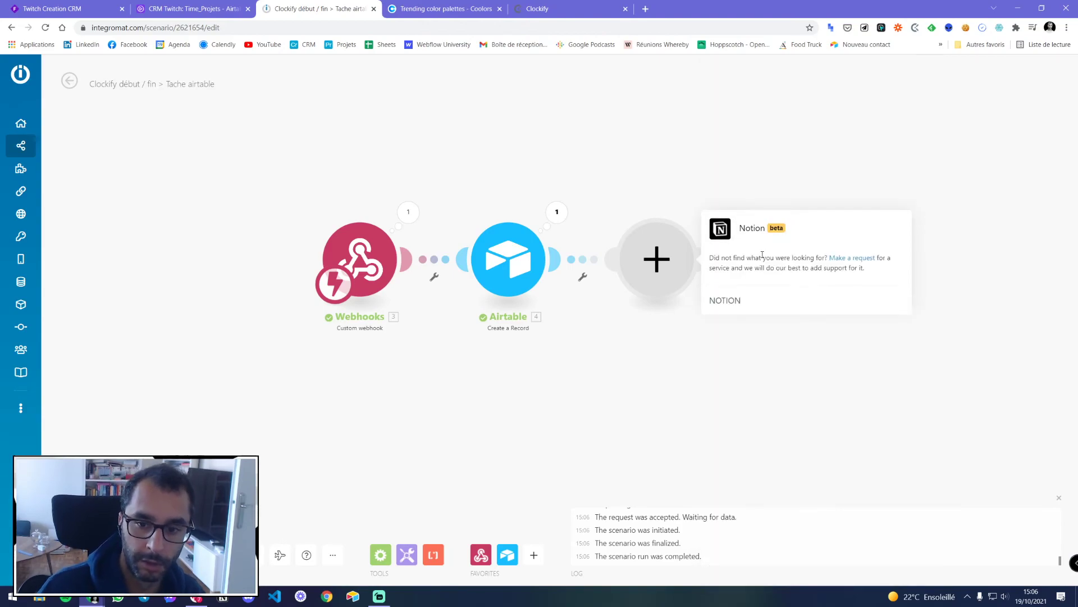
click(758, 241)
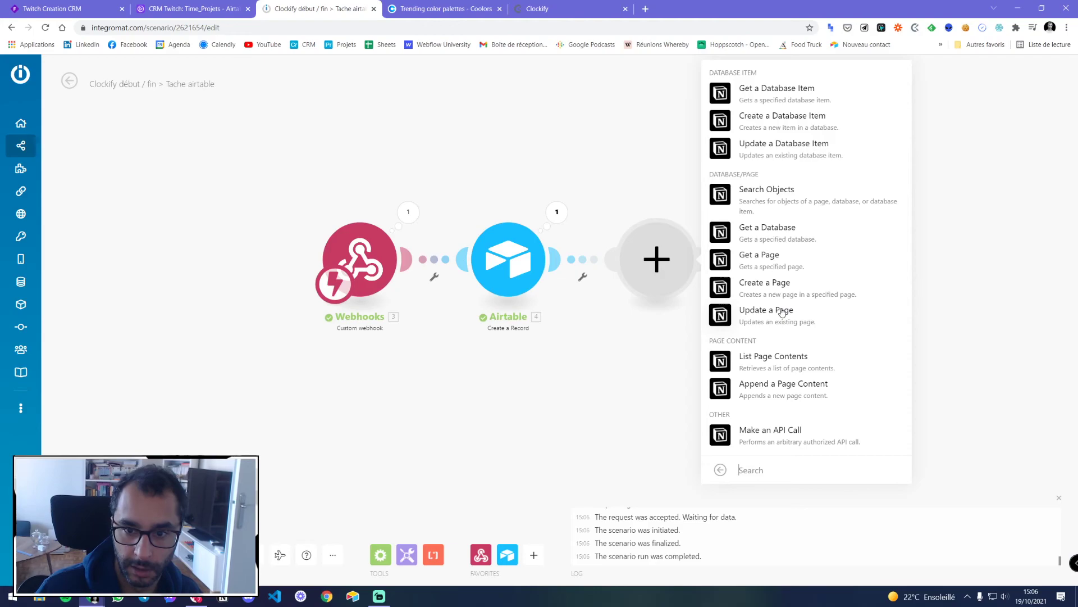
click(768, 123)
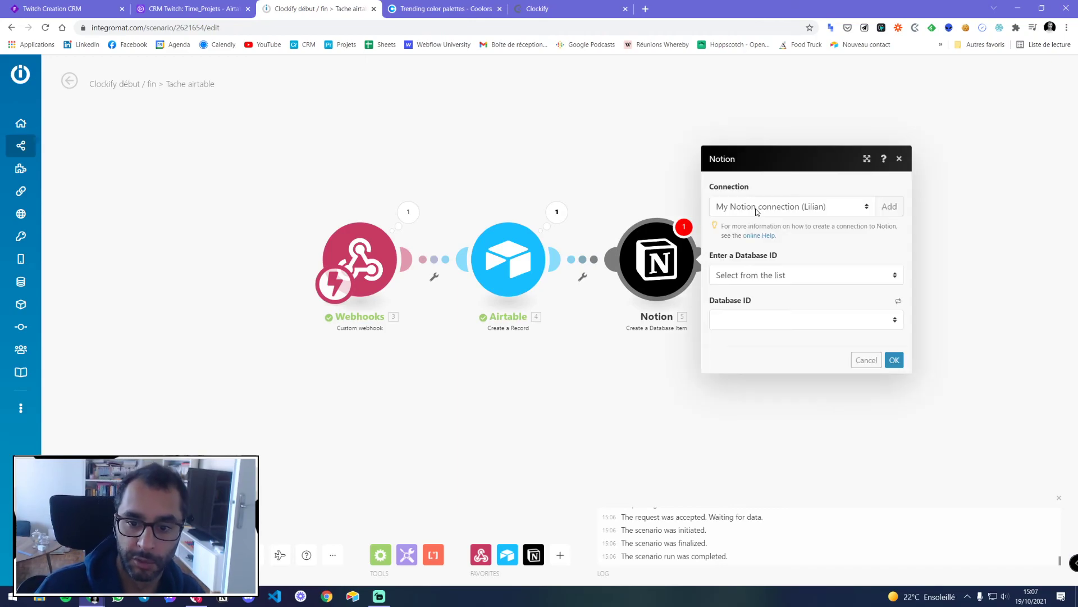
Pick the Tâches database from the list and map the Airtable record's Nom into Nom
click(737, 281)
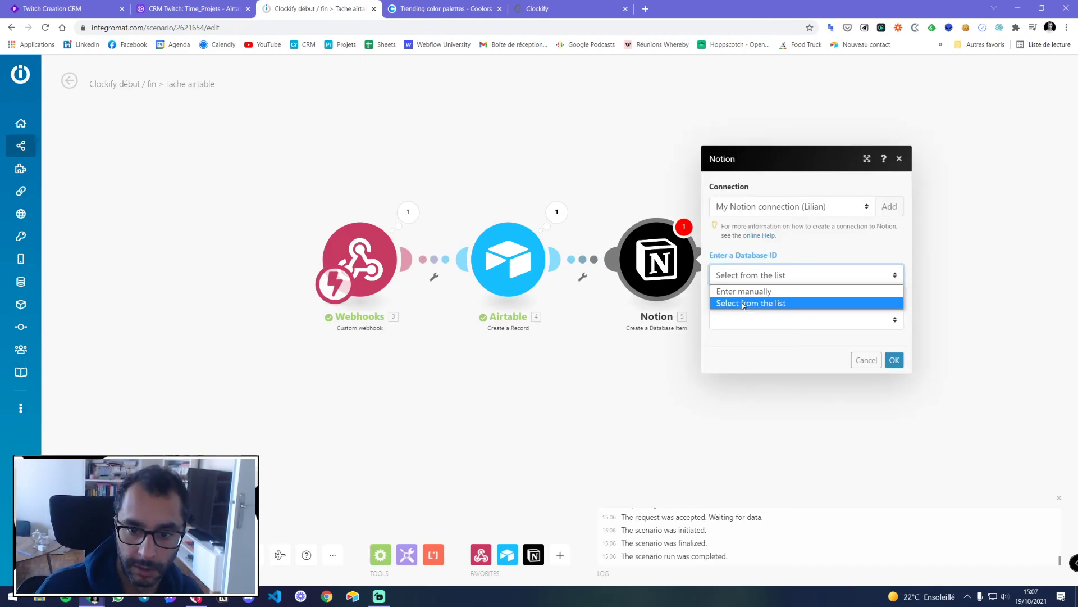
click(742, 303)
click(747, 318)
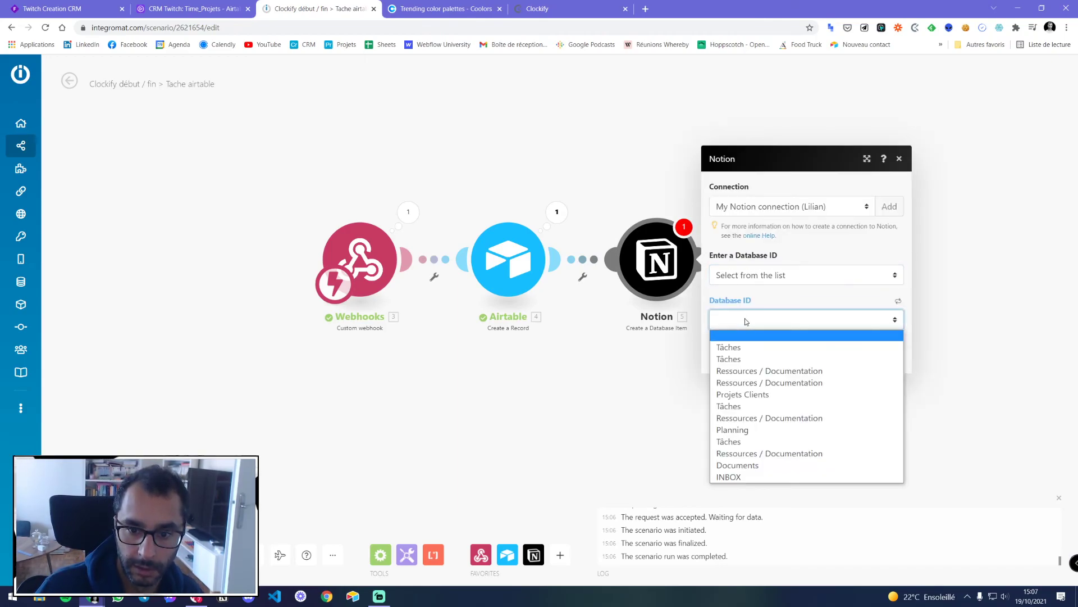
click(738, 348)
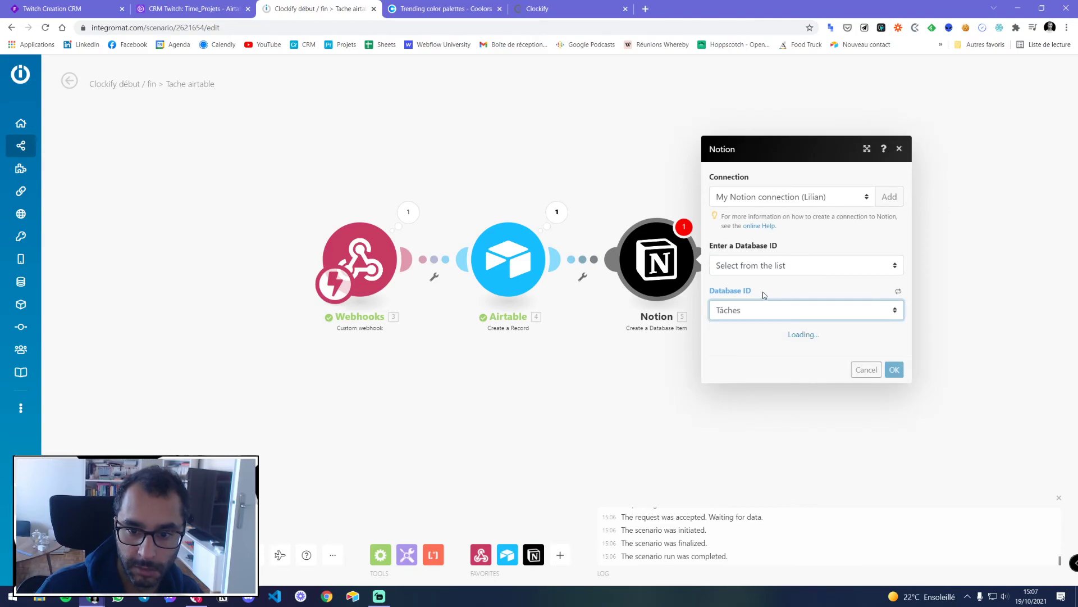
click(764, 297)
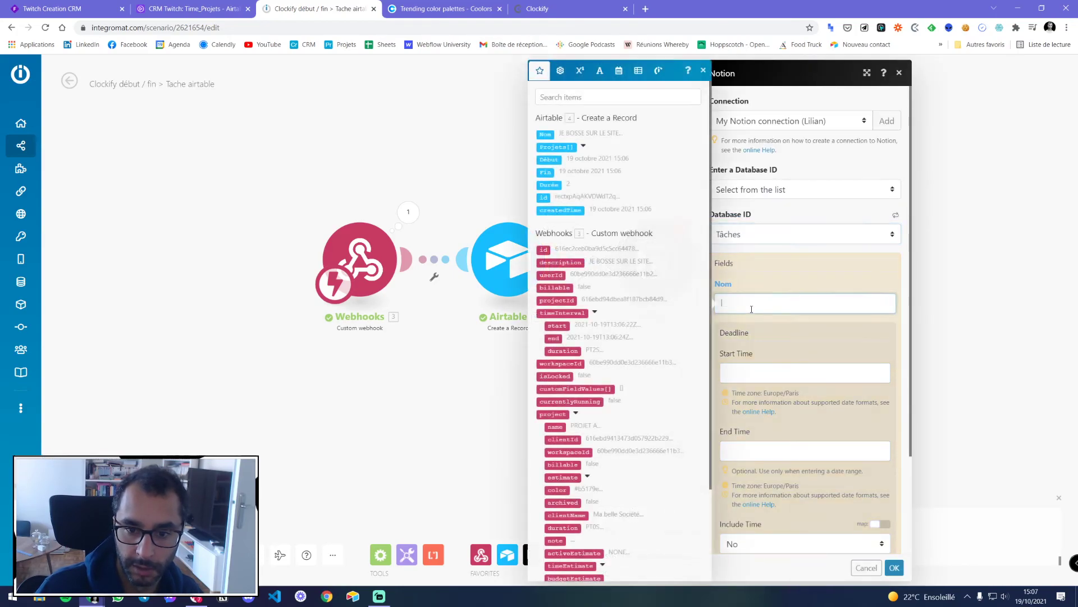
click(545, 134)
Switch the Notion target database from Tâches to Projets Clients
scroll(793, 345, down, 2)
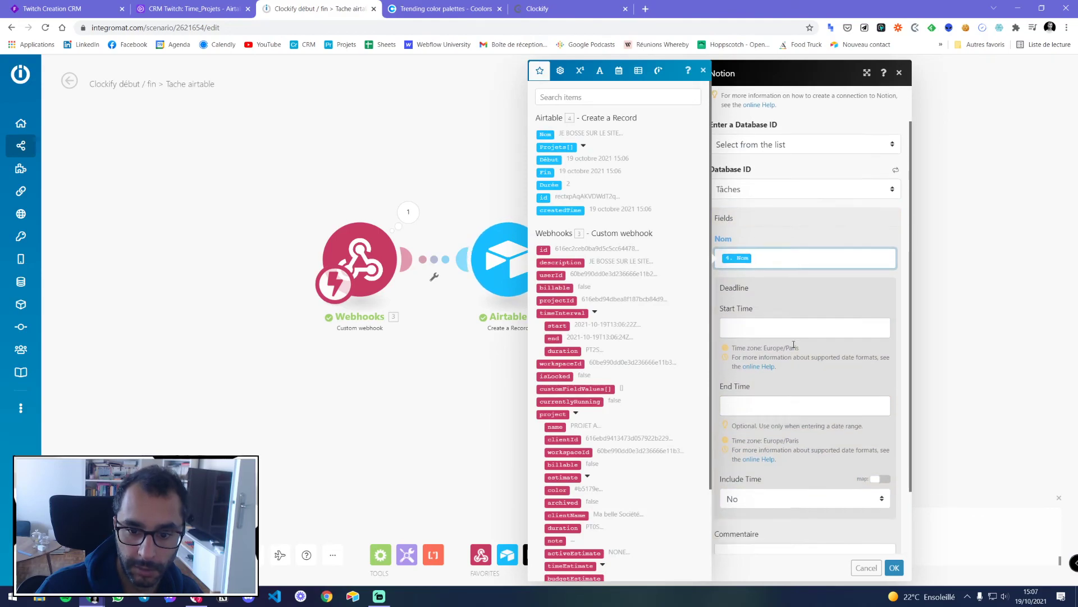
scroll(789, 332, up, 2)
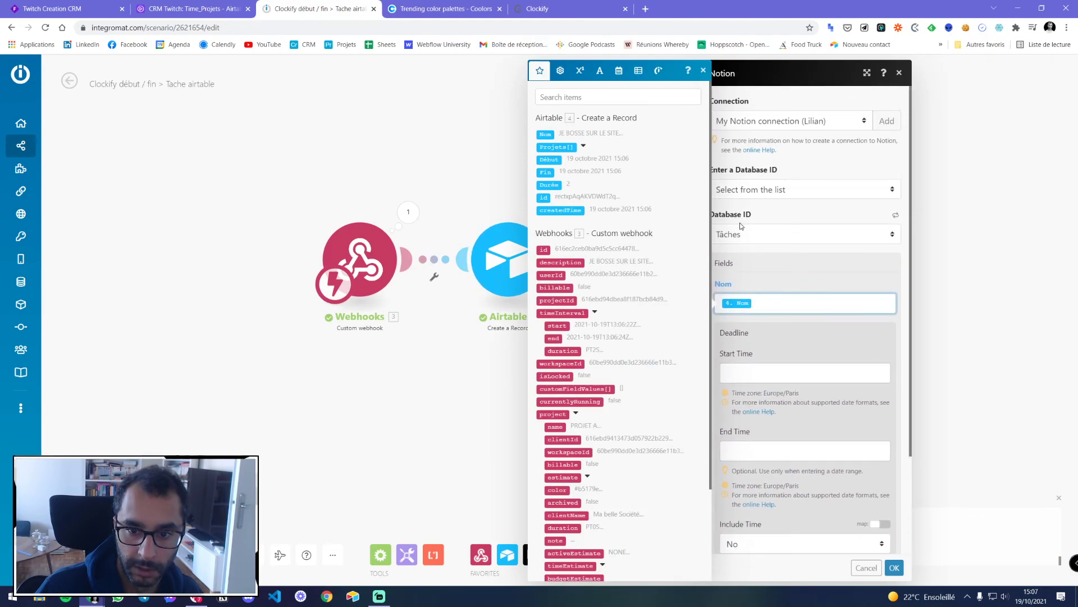
click(753, 237)
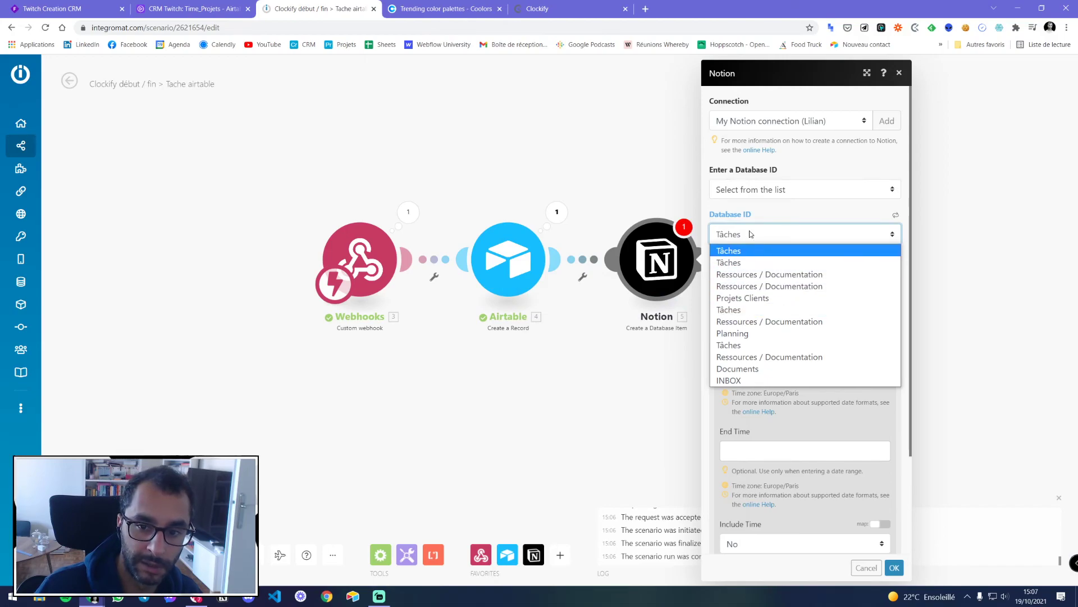
click(755, 233)
click(758, 191)
click(758, 191)
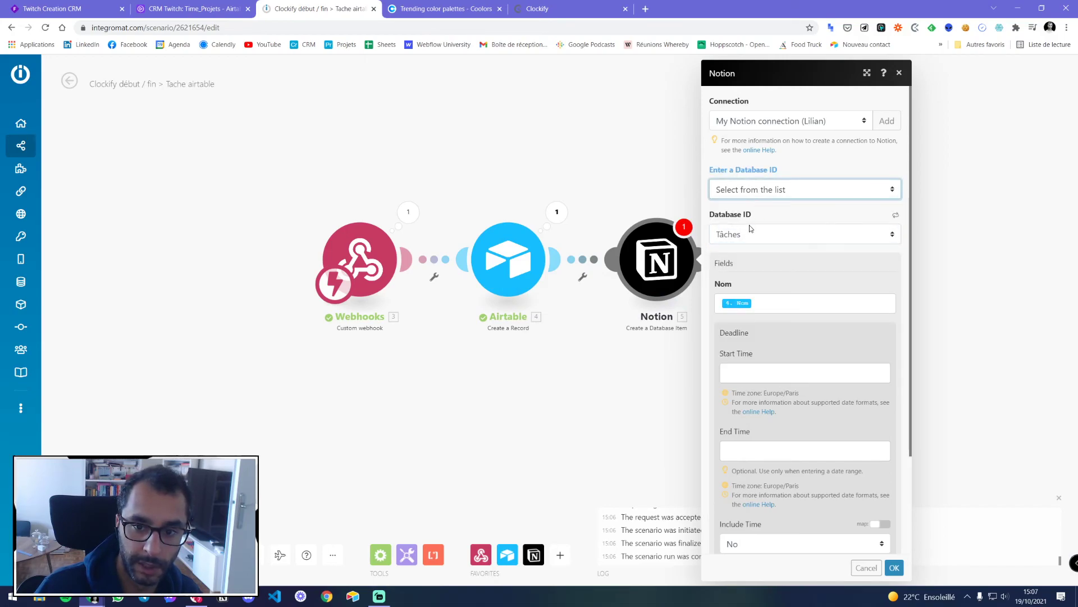
scroll(748, 291, down, 3)
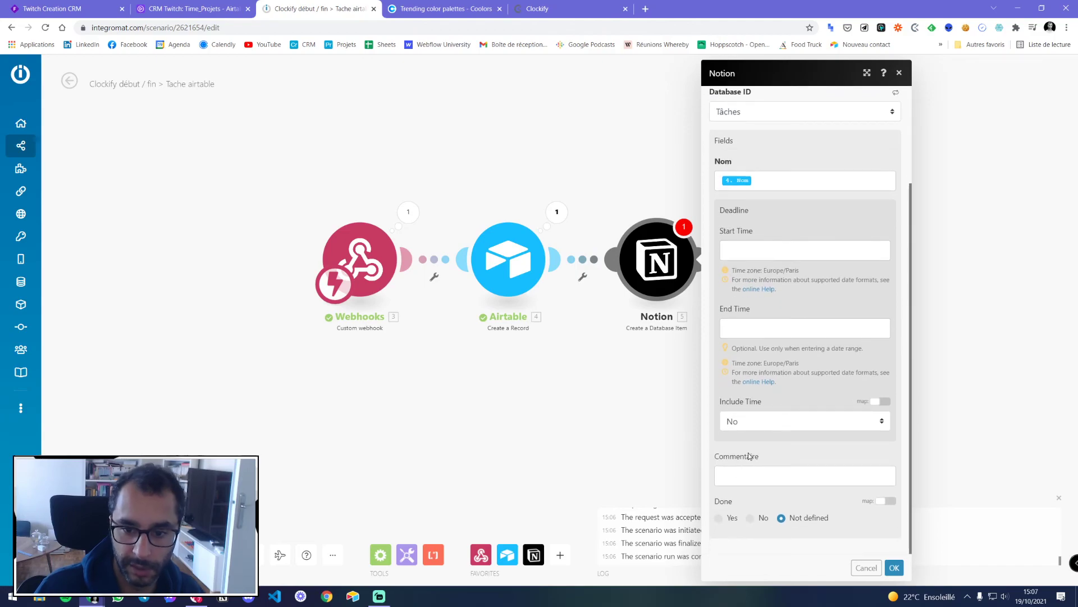
scroll(746, 355, up, 3)
scroll(754, 360, down, 3)
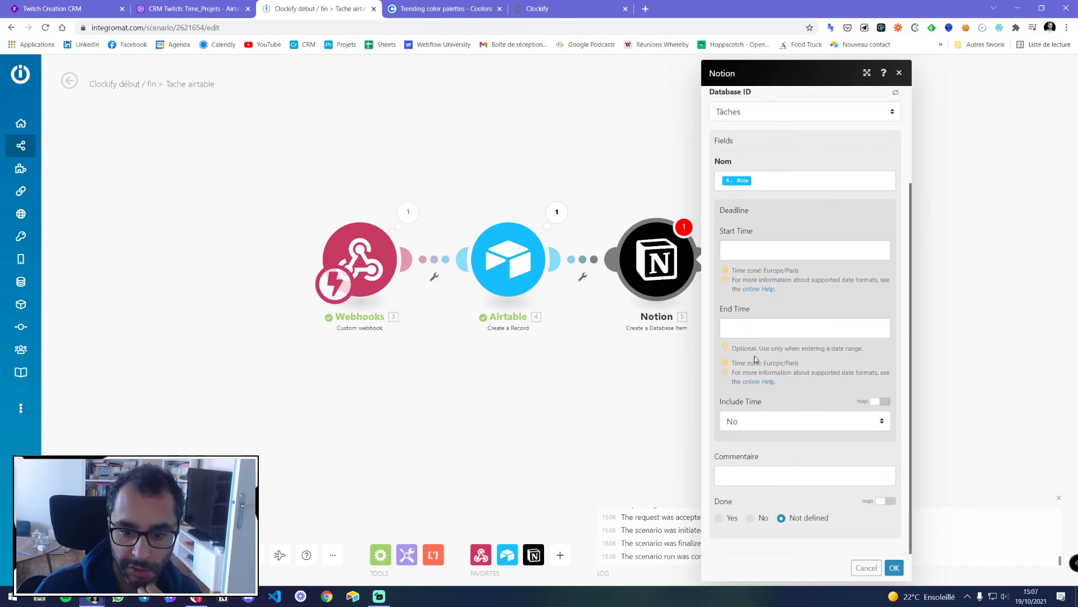
scroll(755, 359, up, 3)
click(741, 238)
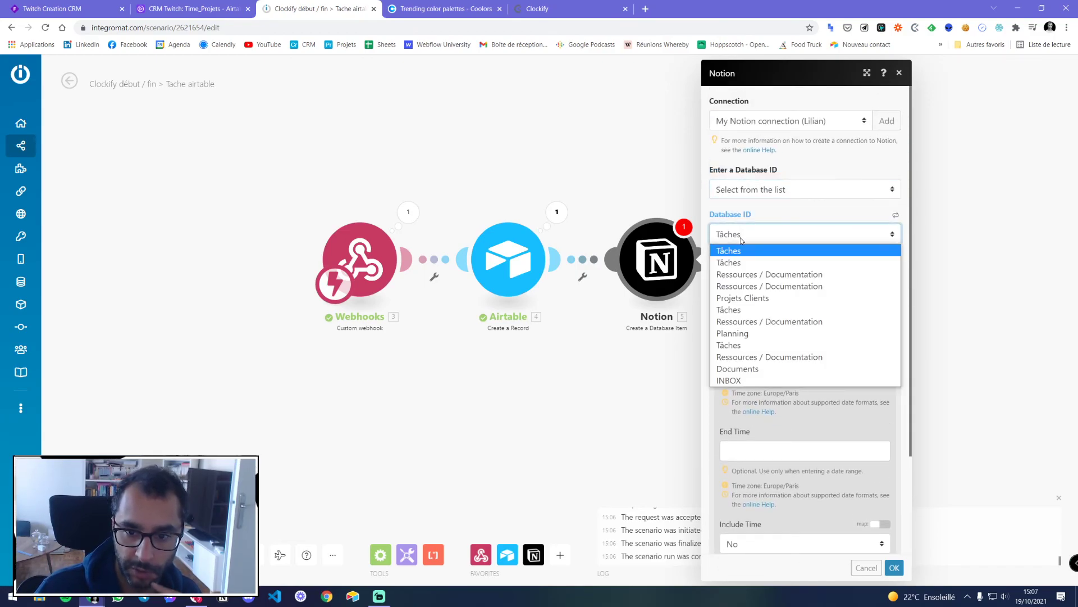
click(747, 297)
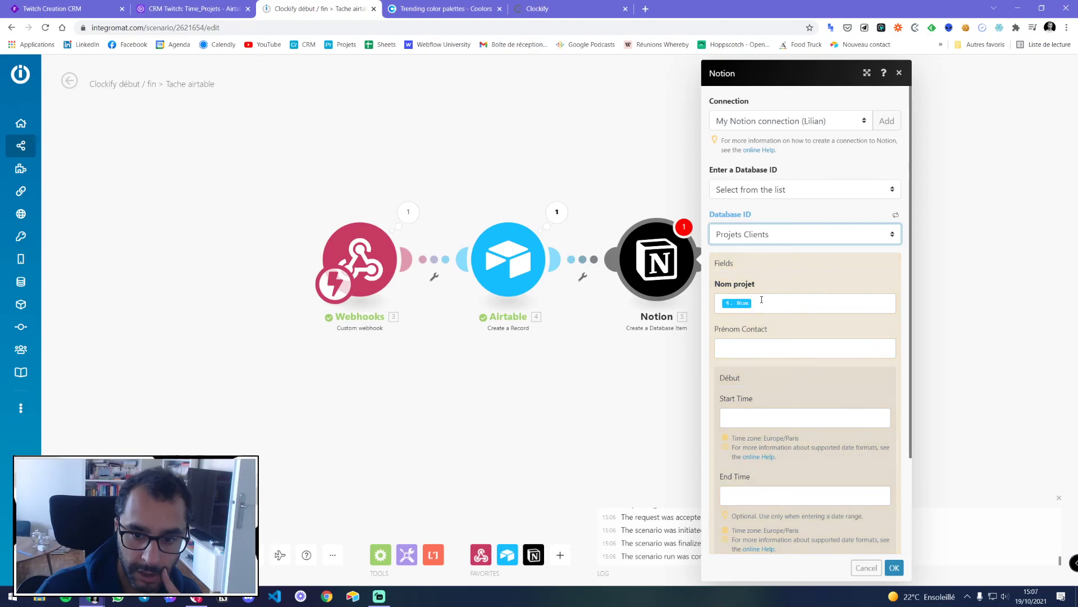
Review the Statut options, keep Projets Clients, and save the Notion settings
scroll(762, 300, down, 2)
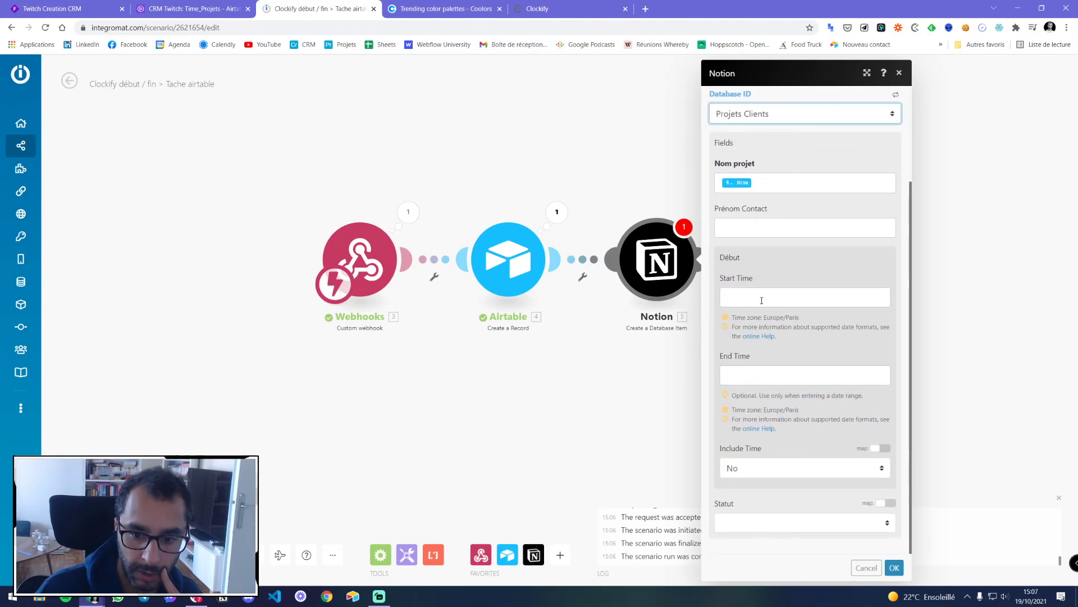
click(761, 521)
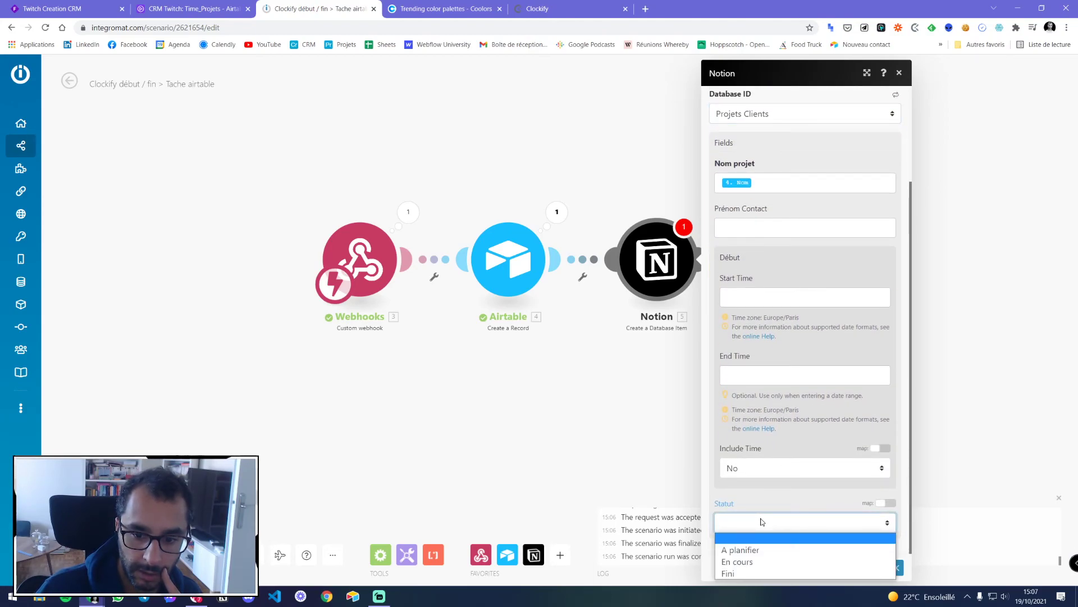
click(762, 522)
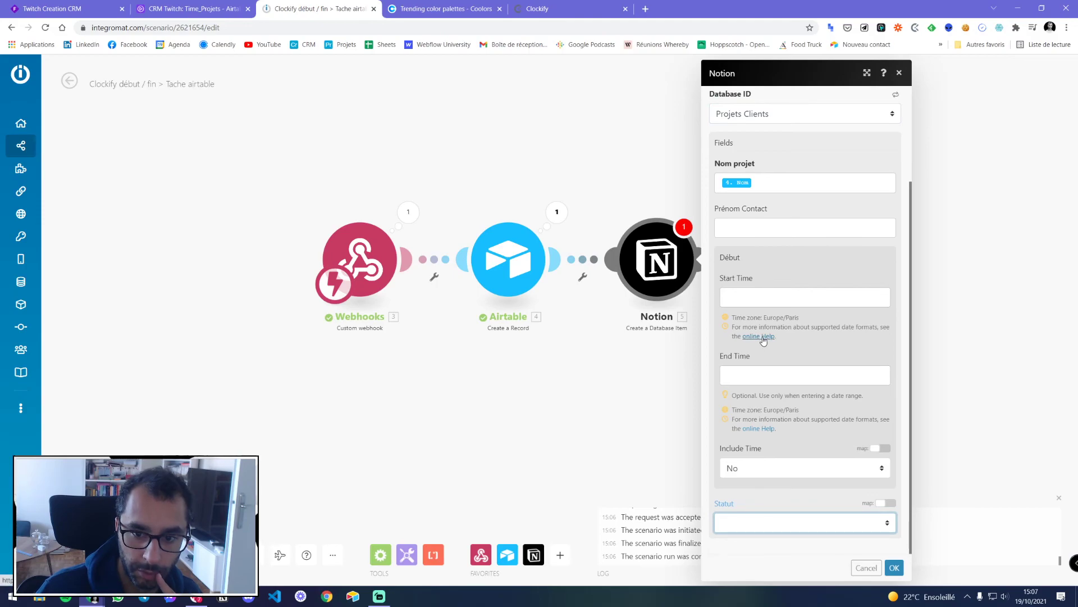
scroll(763, 340, up, 2)
click(752, 235)
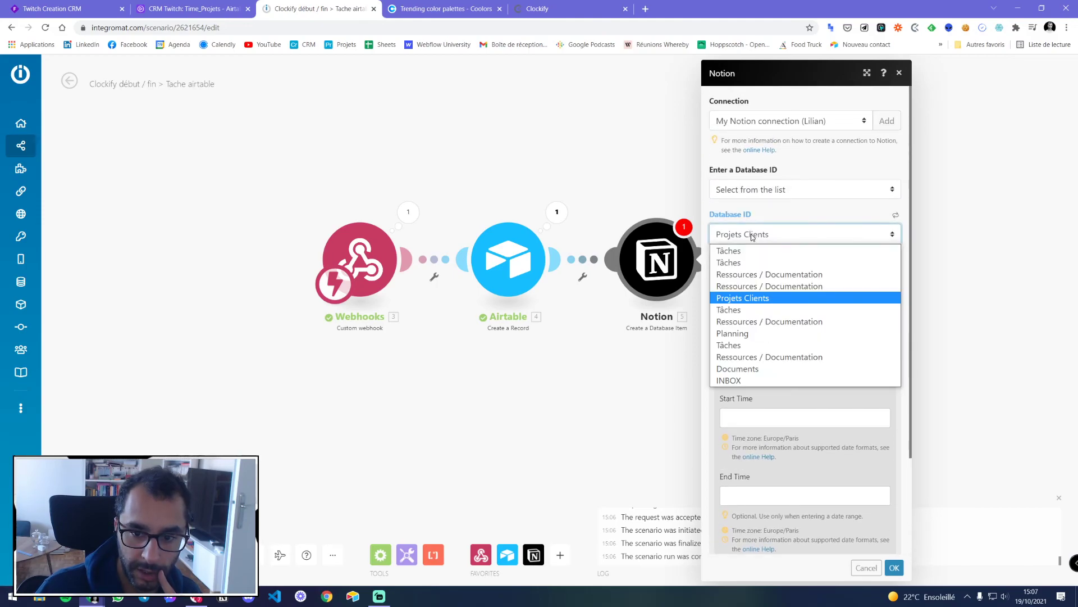
click(749, 235)
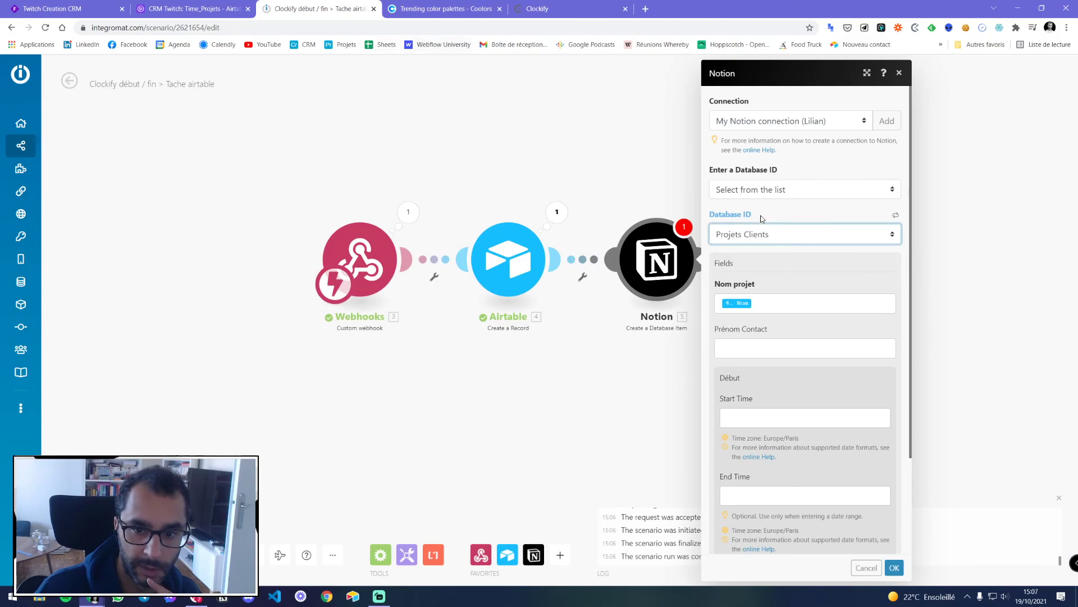
click(760, 234)
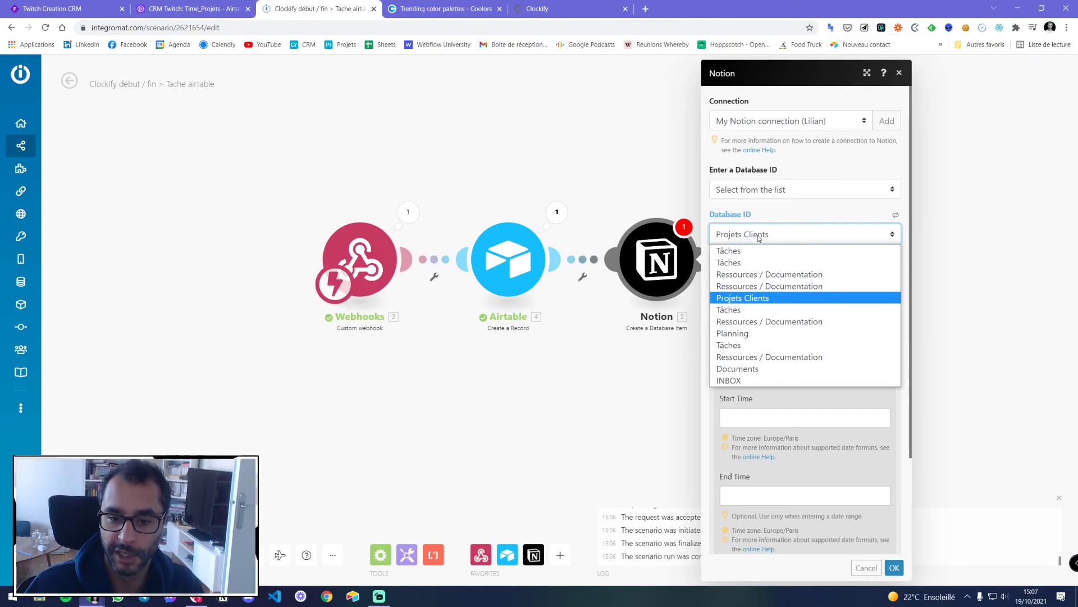
click(631, 407)
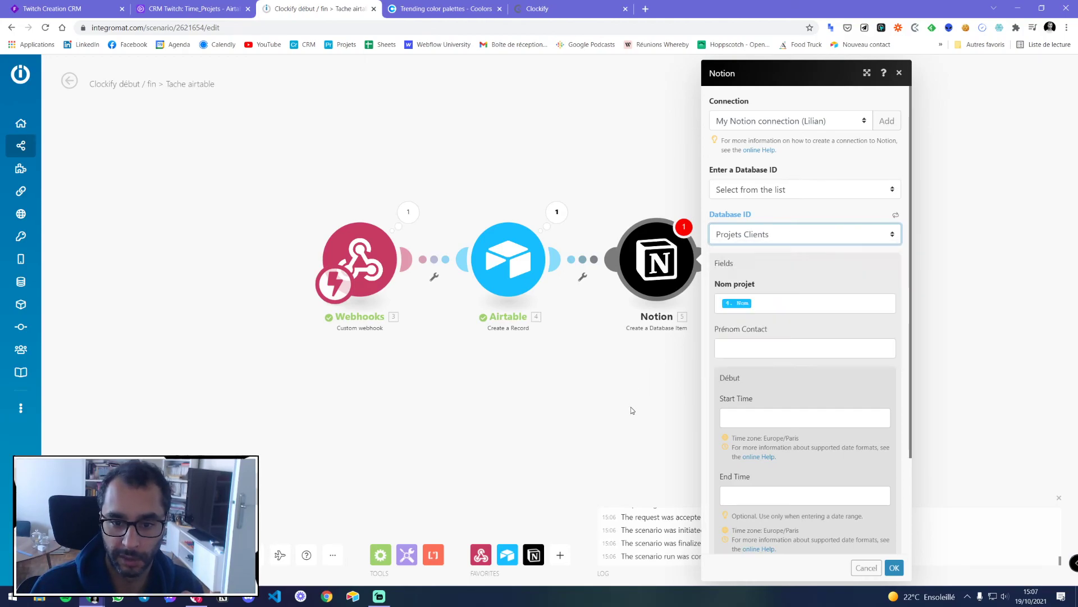
click(631, 406)
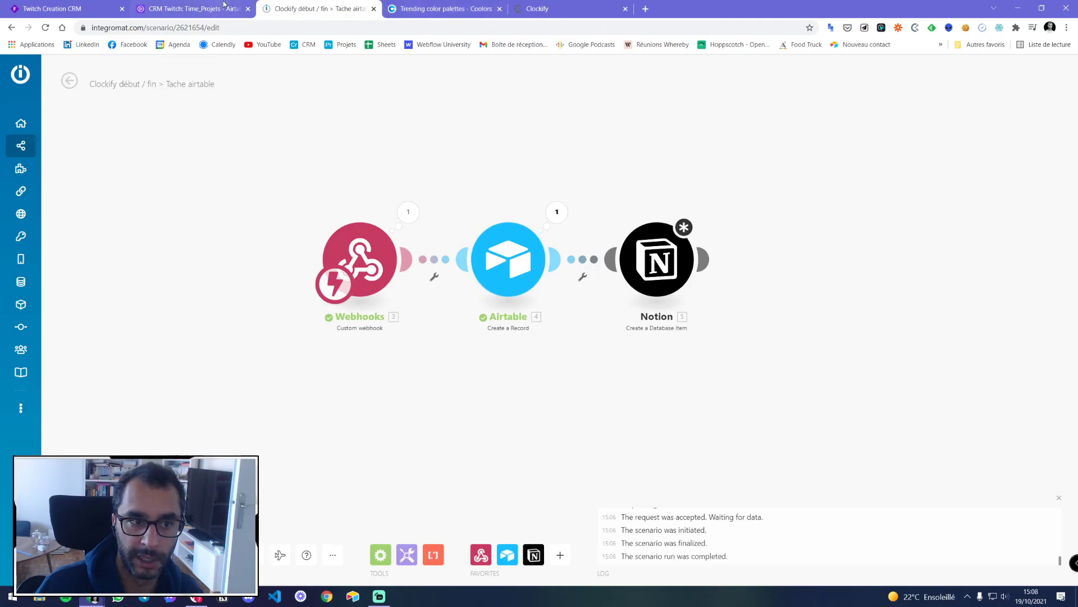
click(202, 9)
click(416, 91)
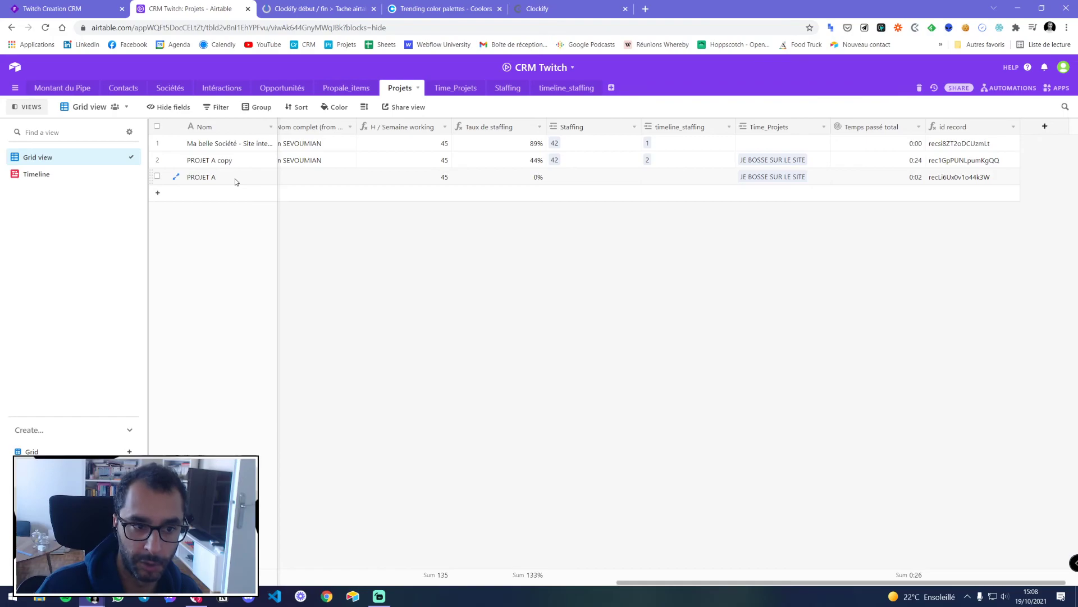
click(286, 9)
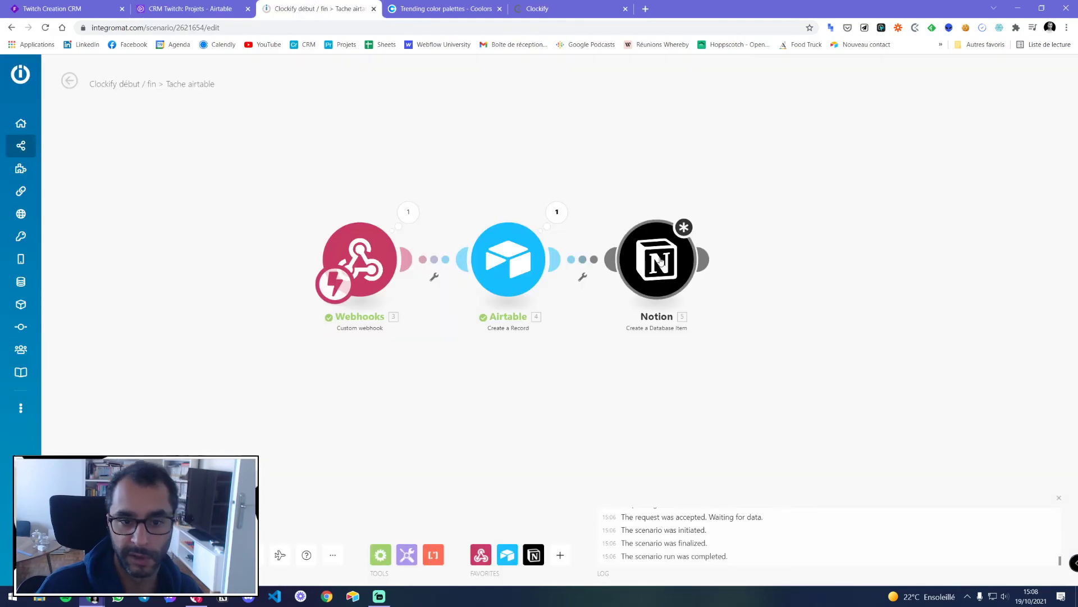
click(240, 9)
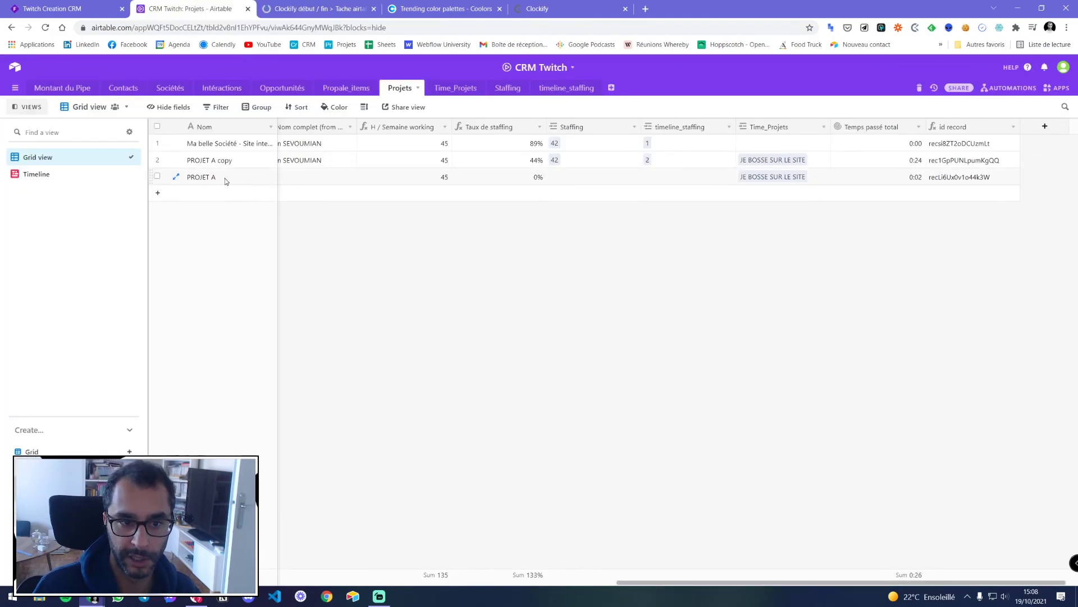
key(ctrl+Tab)
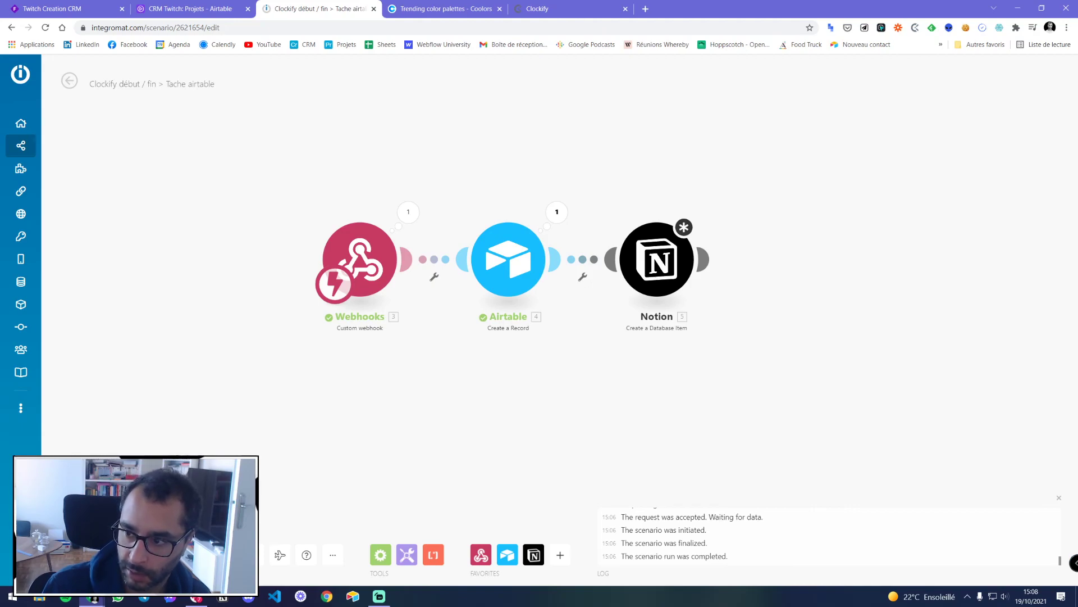
Delete the Notion module from the scenario
mouse_move(51, 147)
click(72, 105)
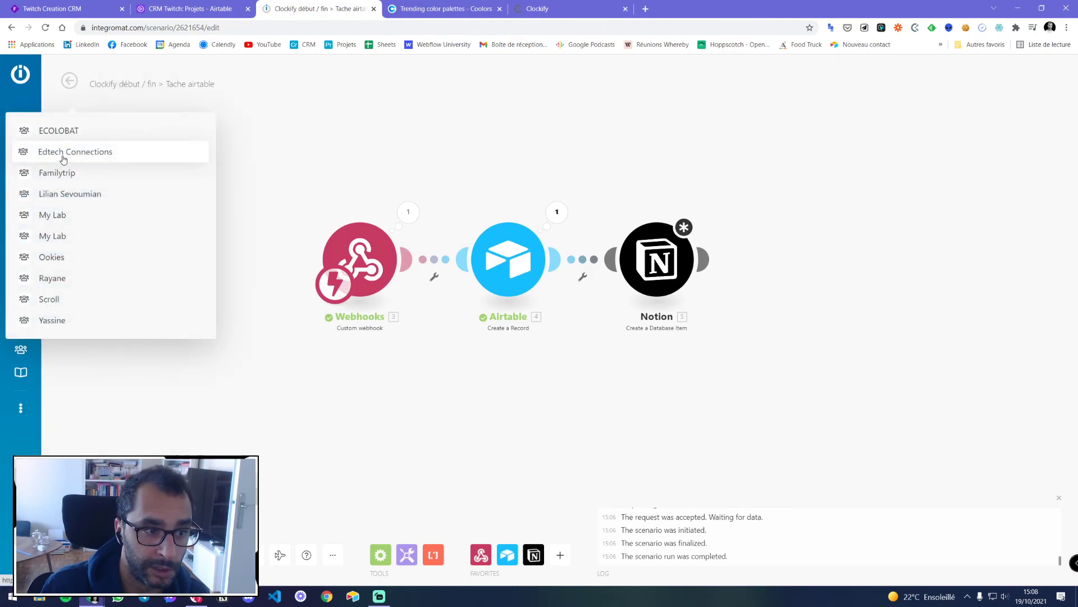
right_click(652, 263)
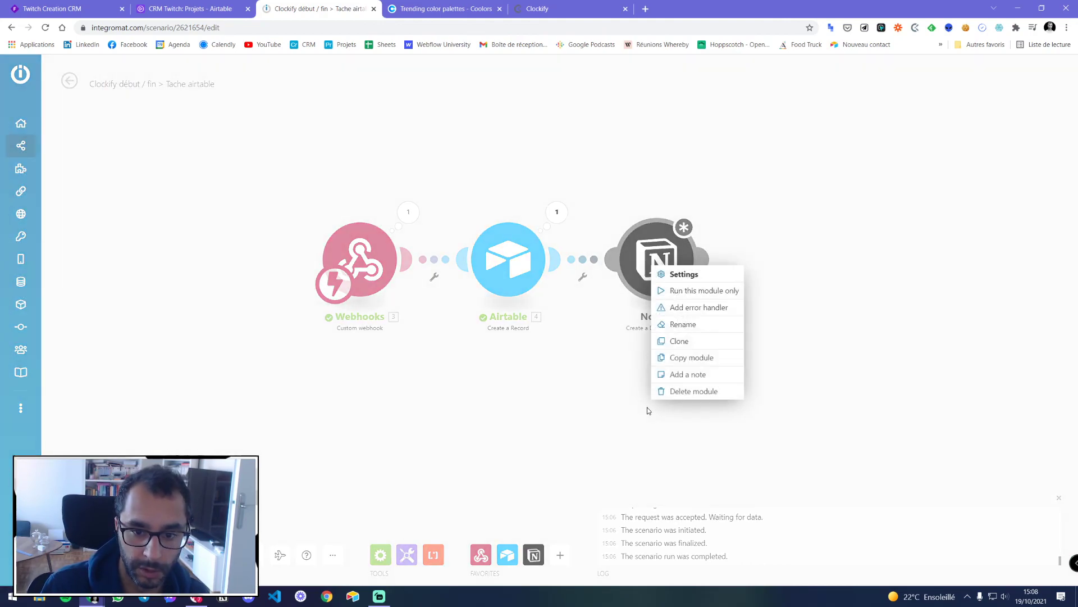
click(681, 390)
Leave the editor for the All scenarios list and scroll through it
click(62, 146)
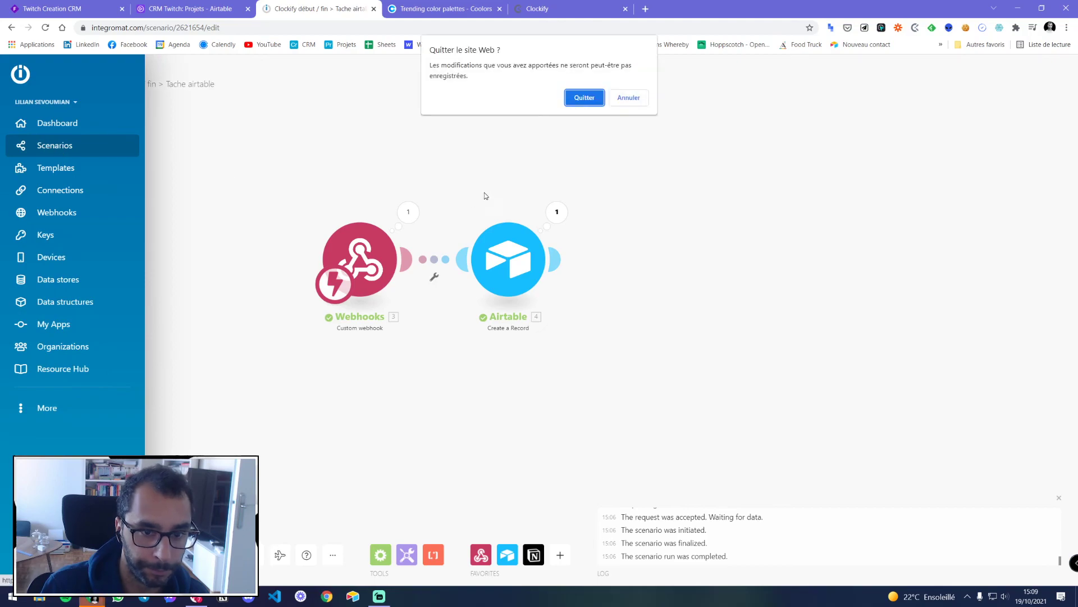
click(585, 96)
scroll(374, 271, down, 8)
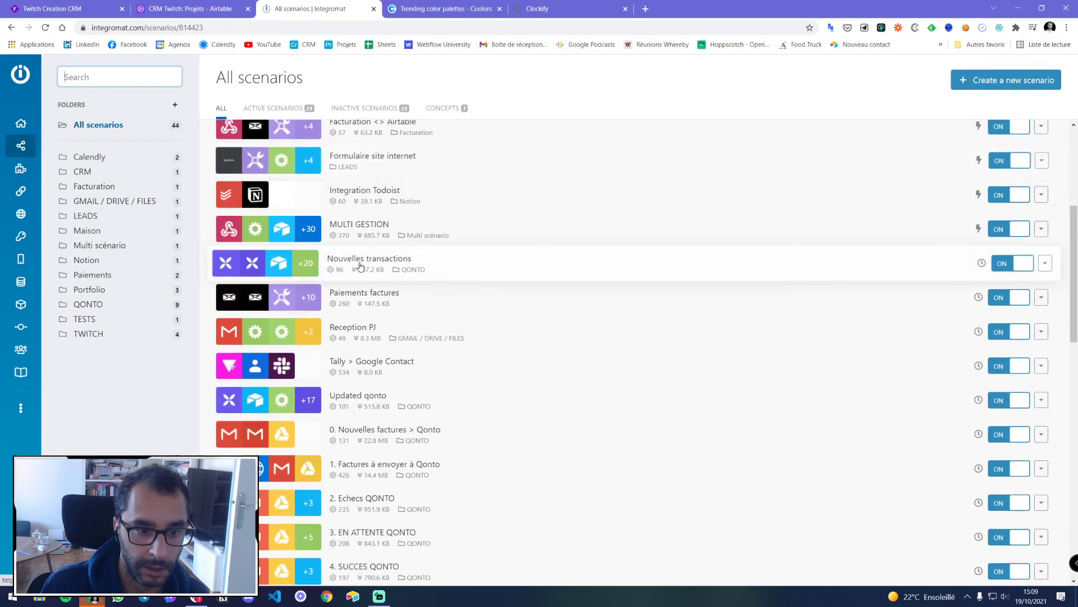
scroll(368, 314, down, 9)
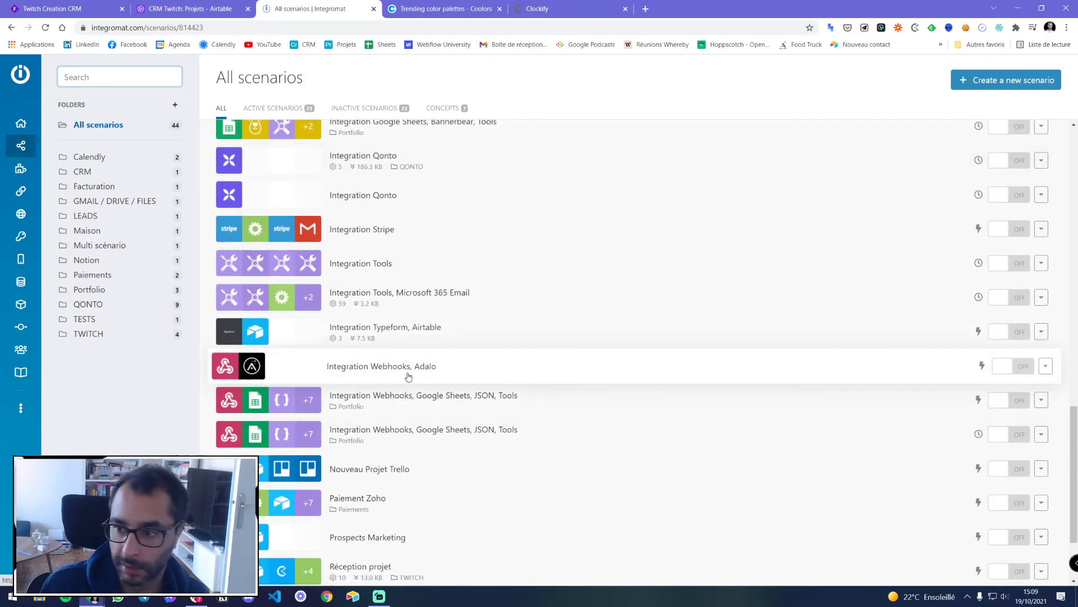
scroll(410, 368, down, 2)
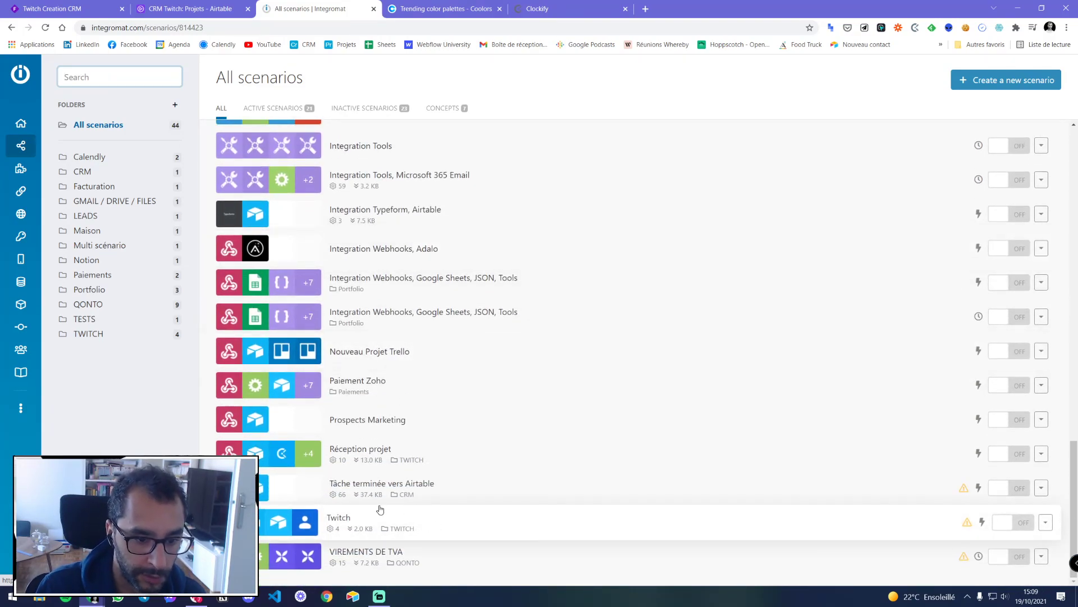
Open Réception projet from the TWITCH folder, then view Airtable's CRM Twitch Projets table
click(89, 334)
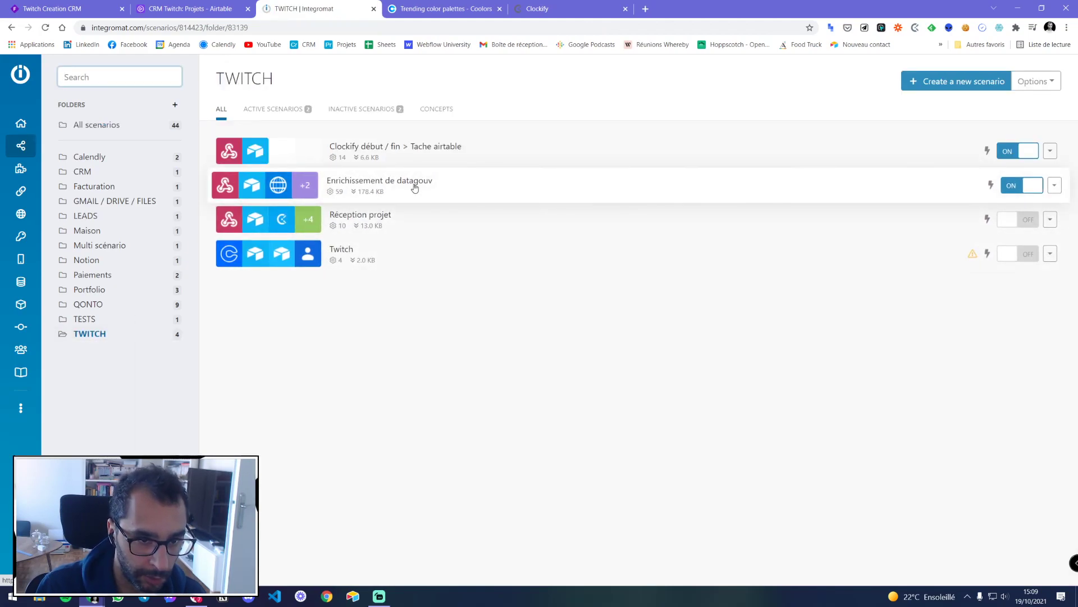
click(449, 221)
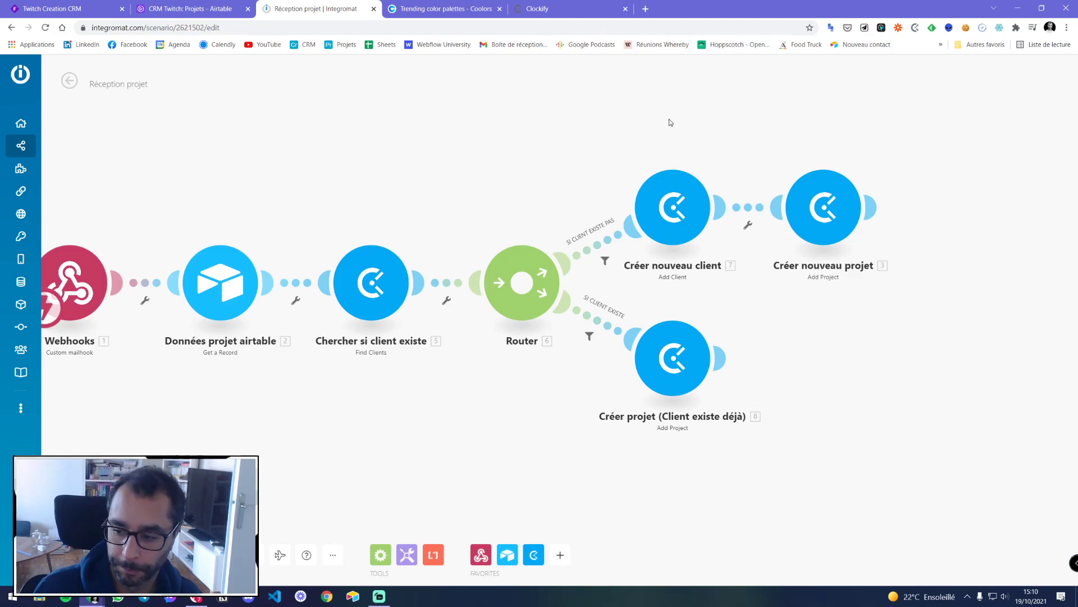
click(59, 146)
click(186, 9)
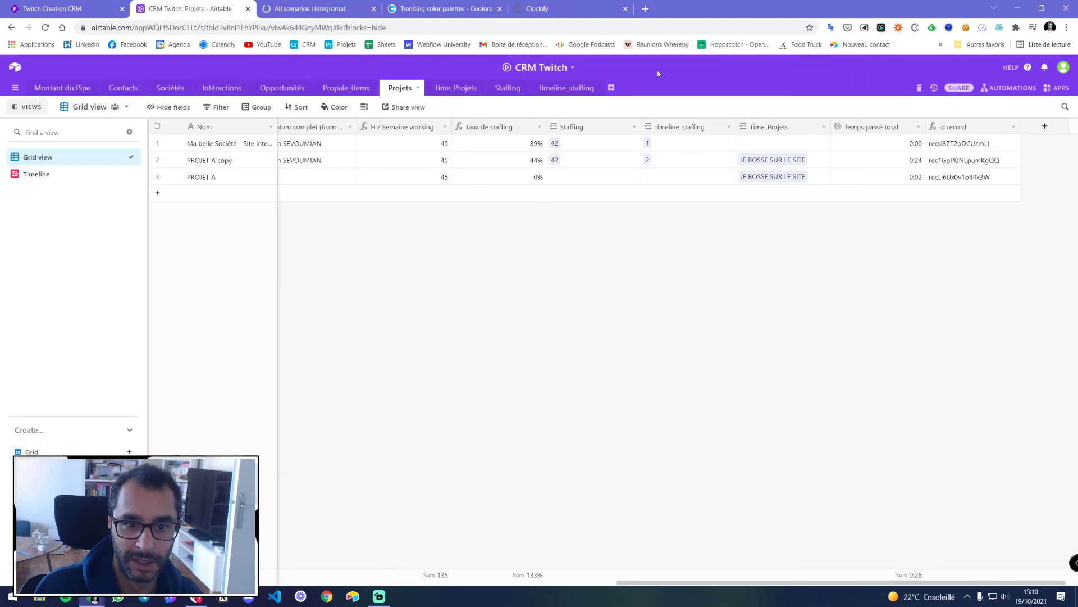